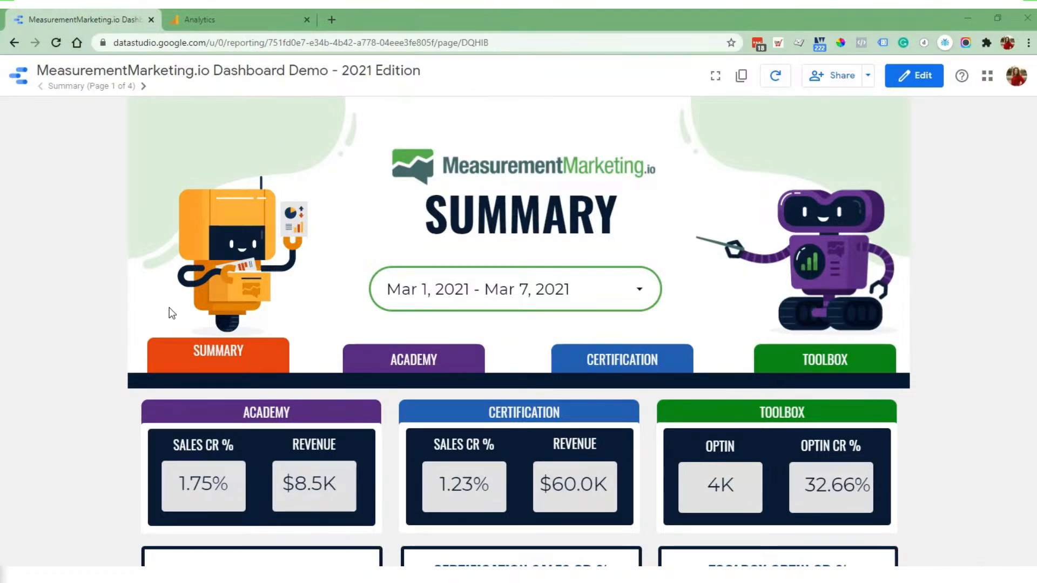
- Review the Summary, Academy and Toolbox pages of the demo dashboard, including the funnels and the source and medium table
scroll(454, 365, down, 2)
scroll(708, 296, down, 2)
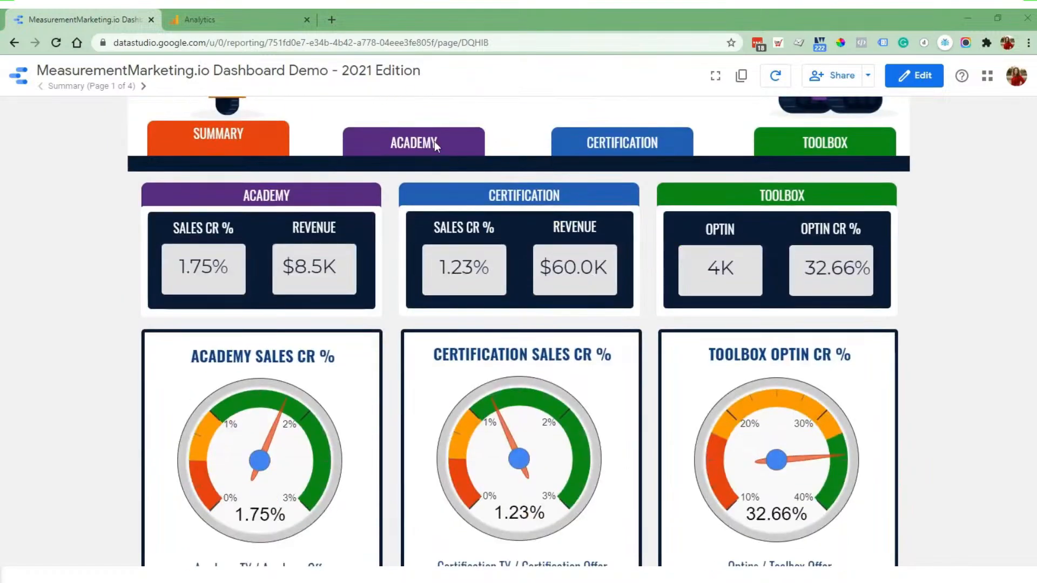
click(400, 143)
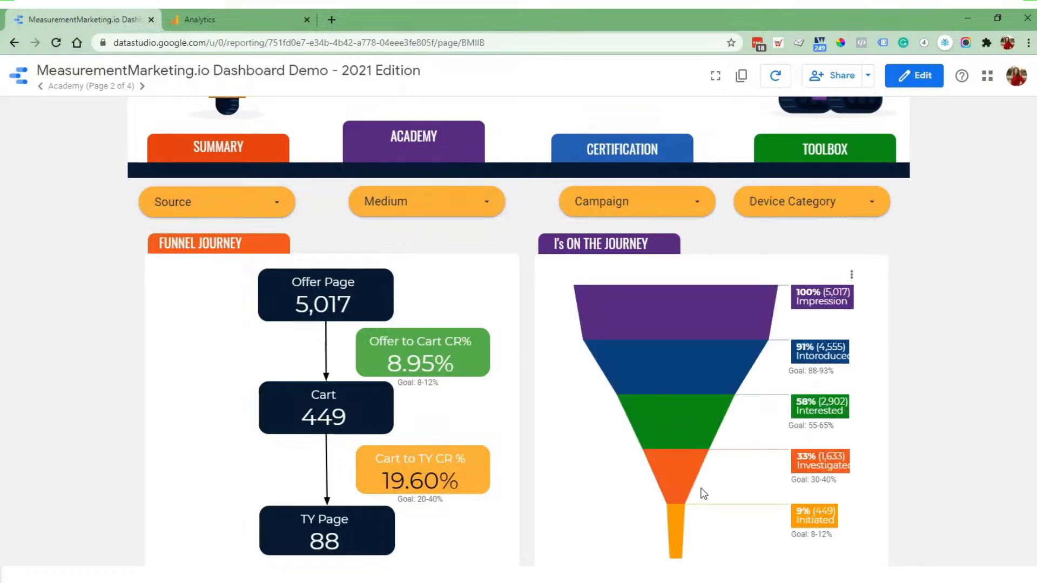
scroll(716, 489, down, 6)
scroll(714, 490, up, 7)
scroll(712, 487, up, 2)
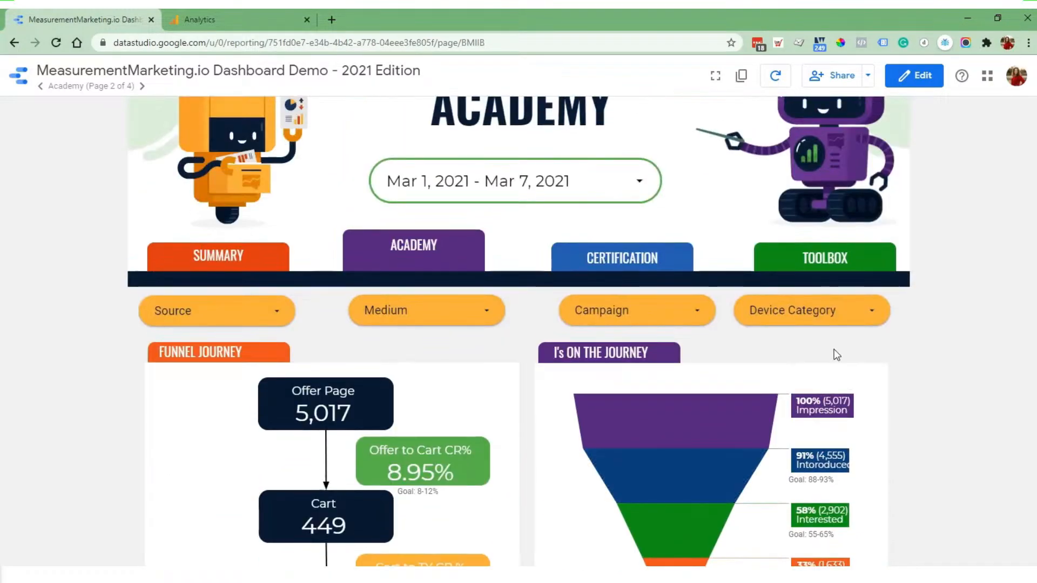
click(820, 264)
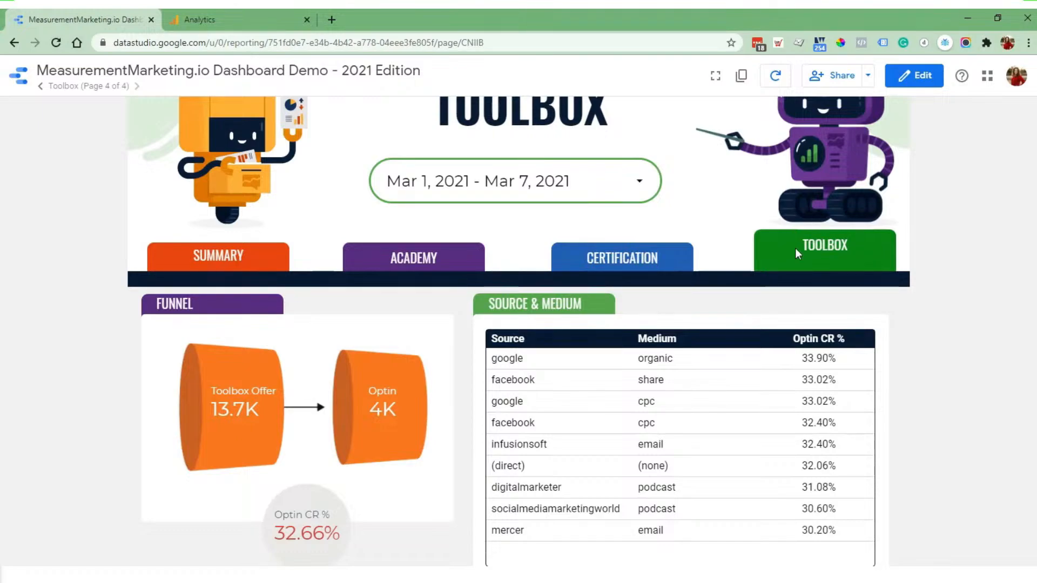
scroll(531, 438, down, 2)
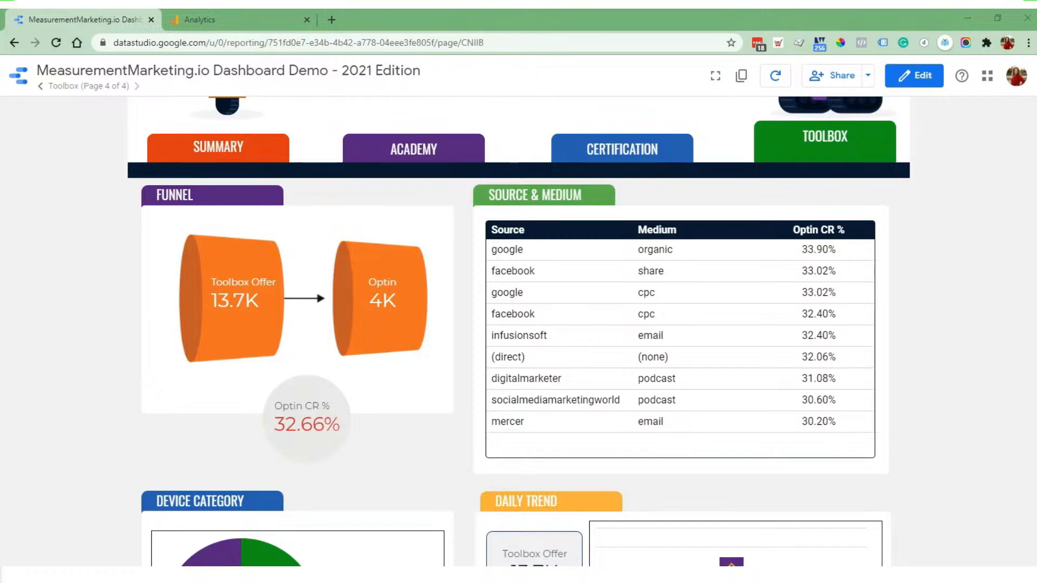
- Switch to the Data Studio overview site, open its home page, and view the full template gallery before returning
drag(1036, 87, 214, 118)
click(966, 110)
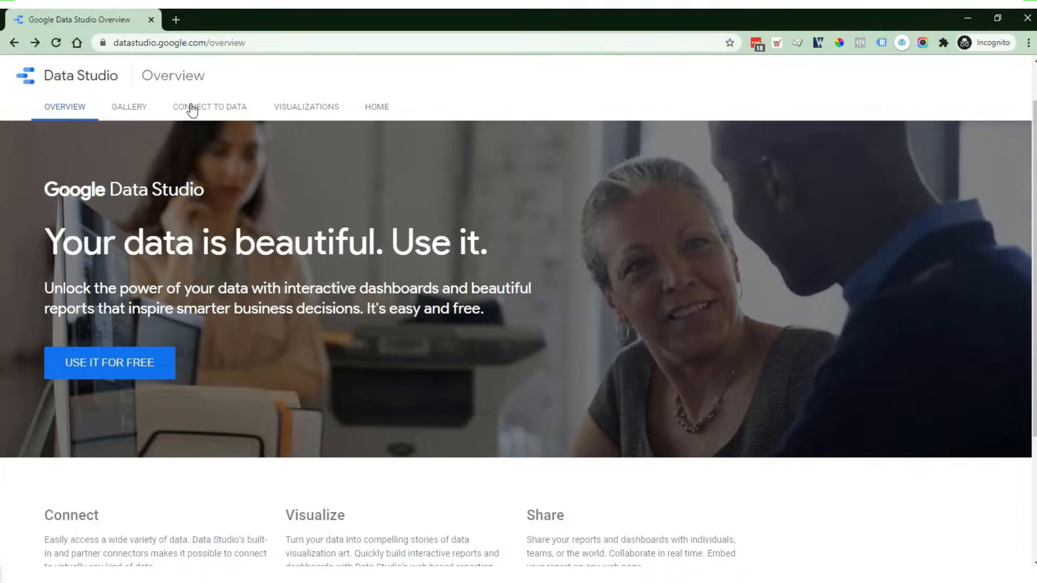
click(383, 109)
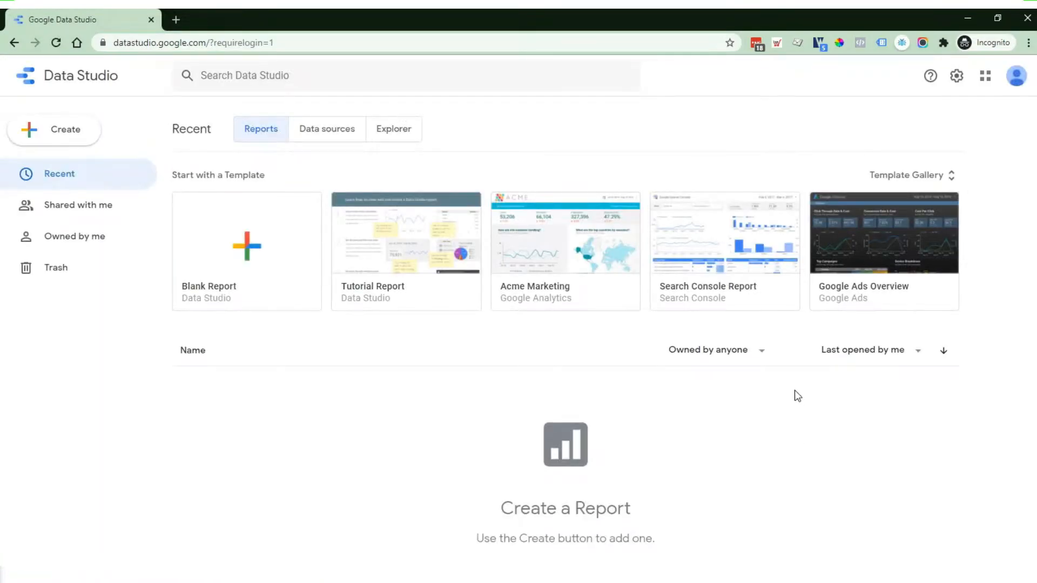
click(949, 175)
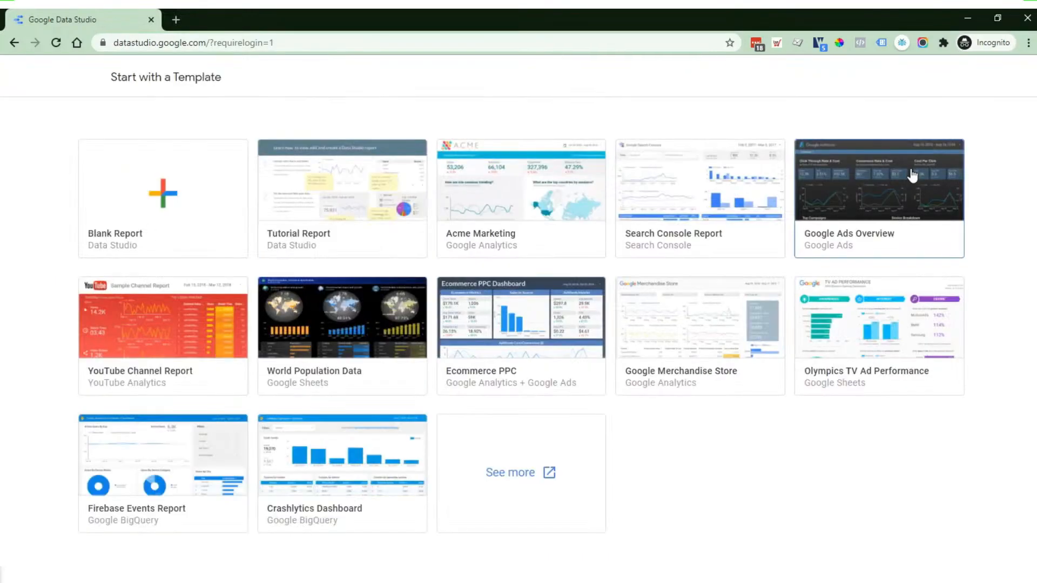
click(93, 75)
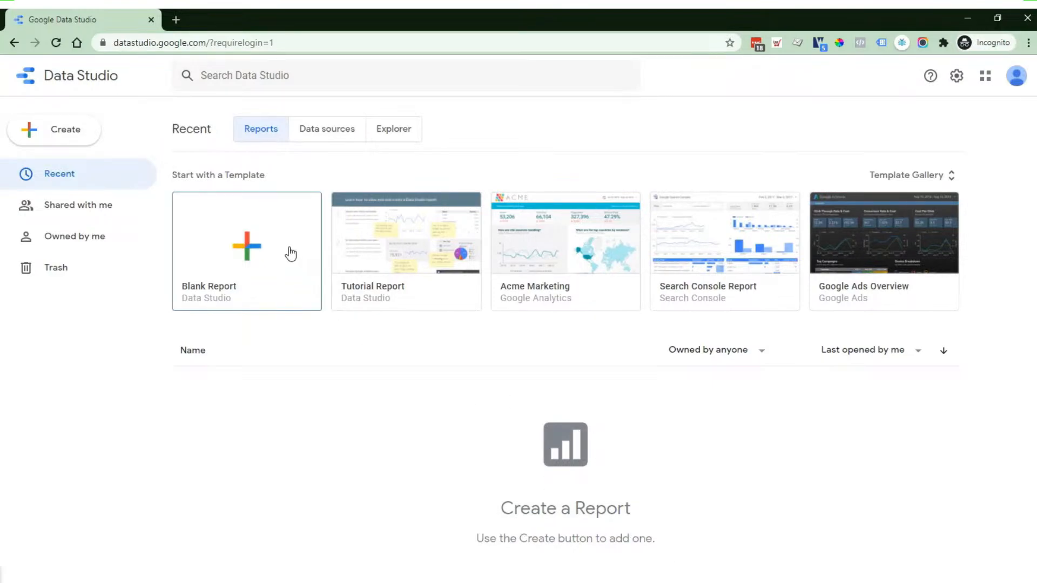
- Start a blank report and set the country to United States in the account setup
click(251, 253)
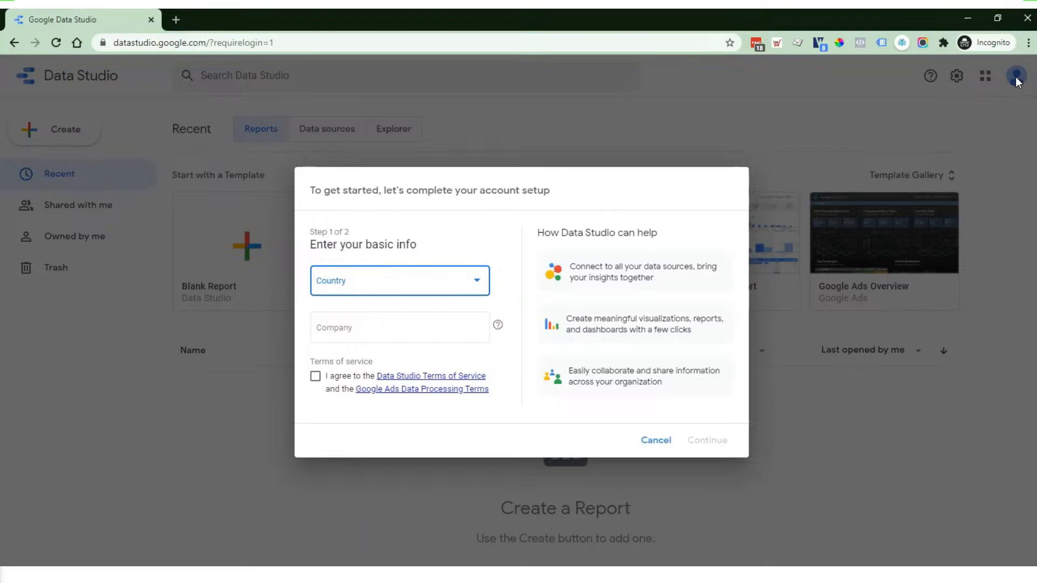
click(479, 285)
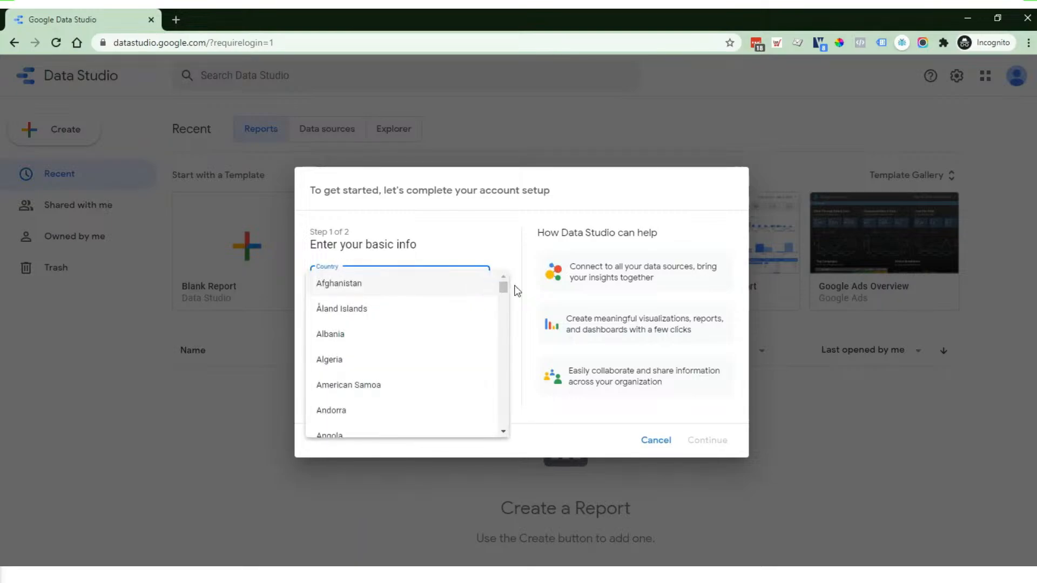
drag(503, 288, 507, 415)
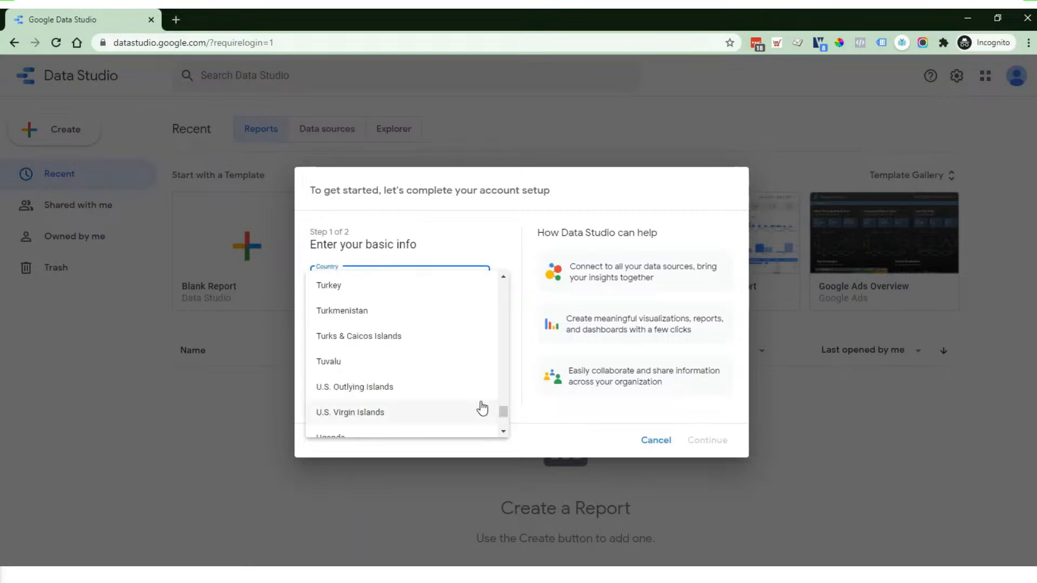
scroll(470, 357, down, 2)
scroll(454, 373, down, 3)
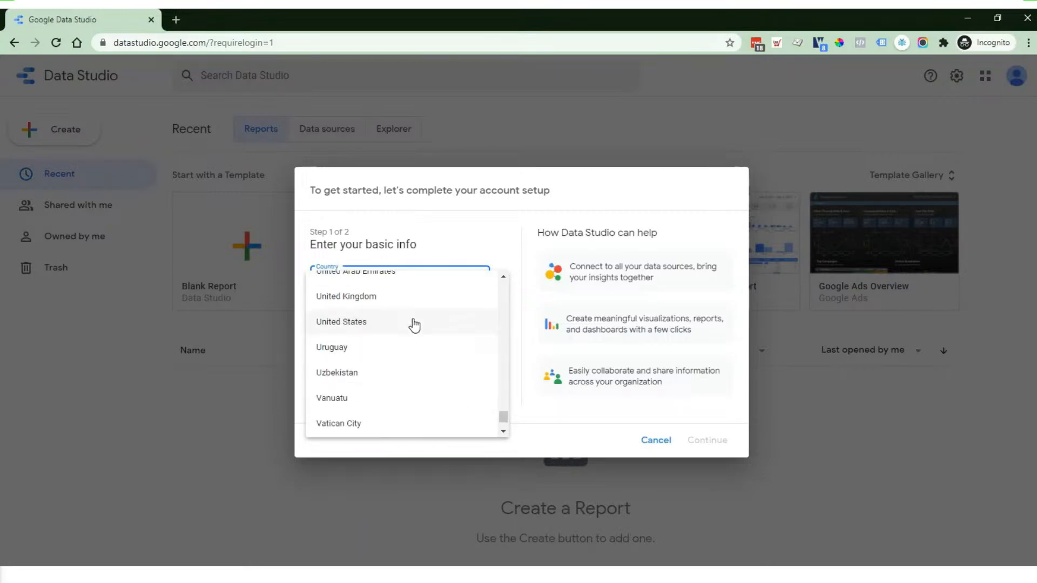
click(416, 324)
- Enter MeasurementMarketing.io as the company and agree to the terms of service to complete the basic info
click(429, 328)
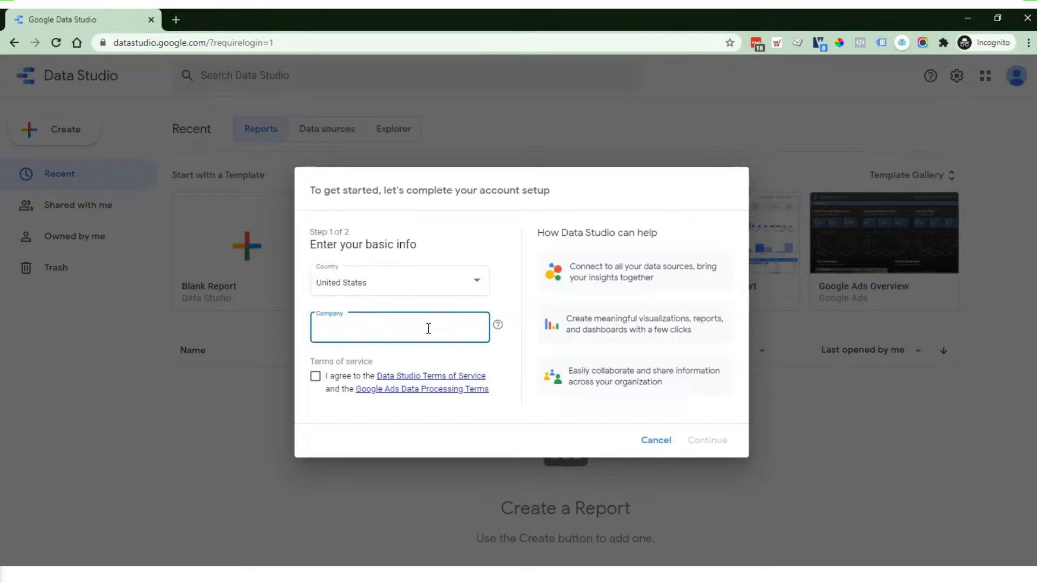
text(Measurem)
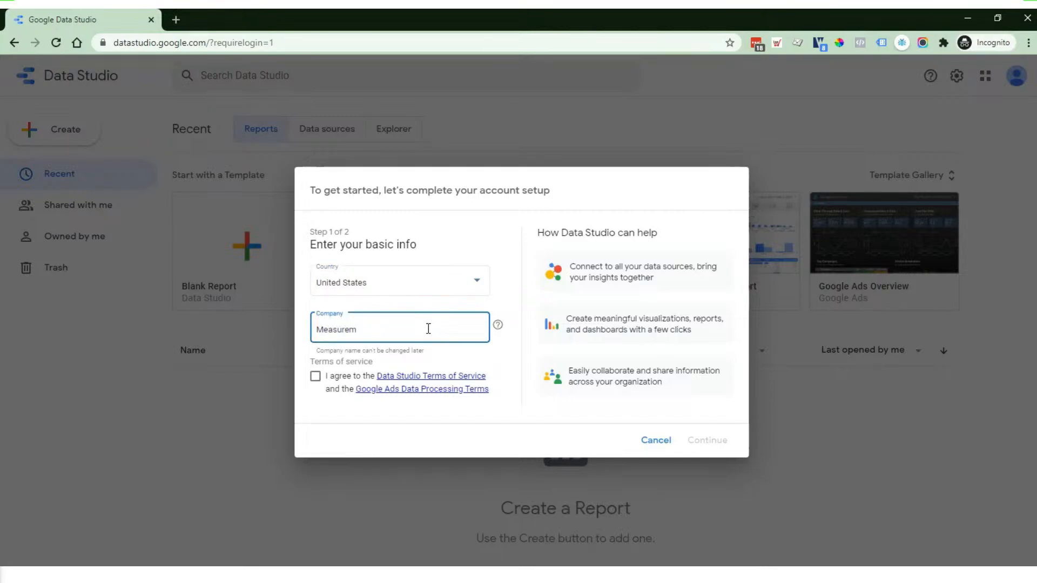
text(entMarketing.io)
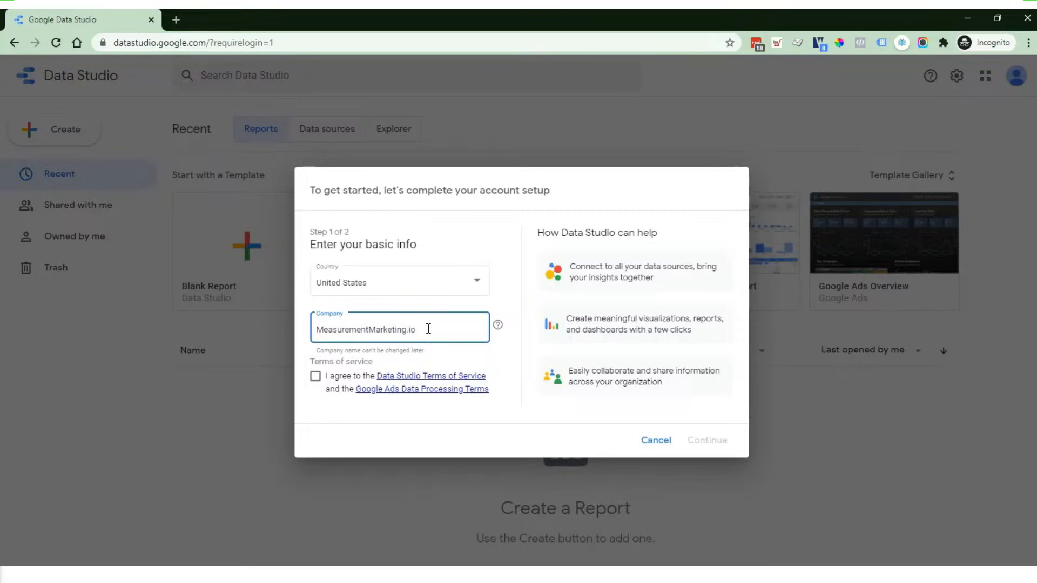
click(316, 377)
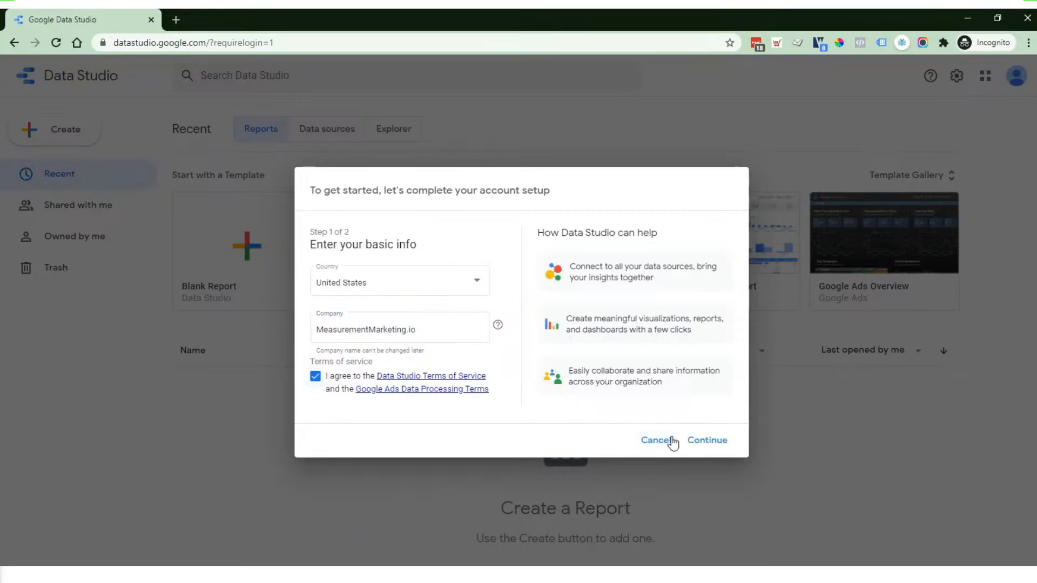
click(702, 441)
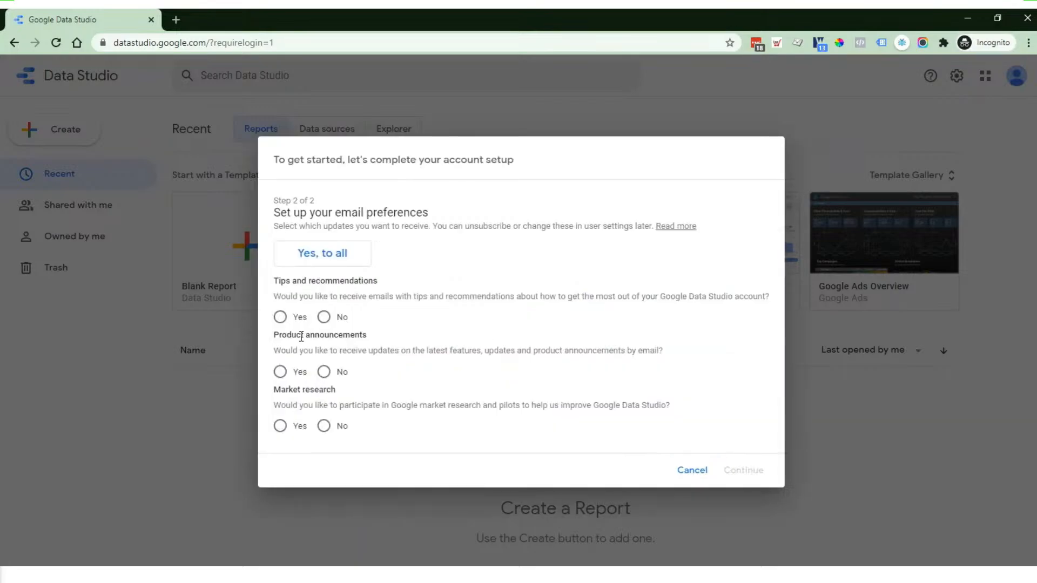
- Answer Yes to tips and recommendations, product announcements and market research emails, and finish the account setup
click(280, 318)
click(281, 372)
click(281, 426)
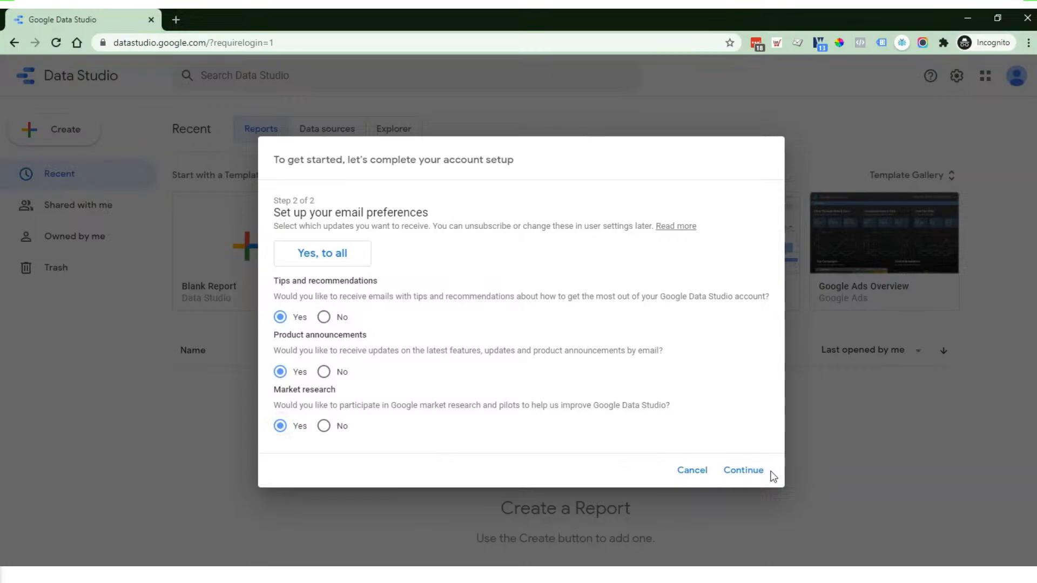
click(733, 471)
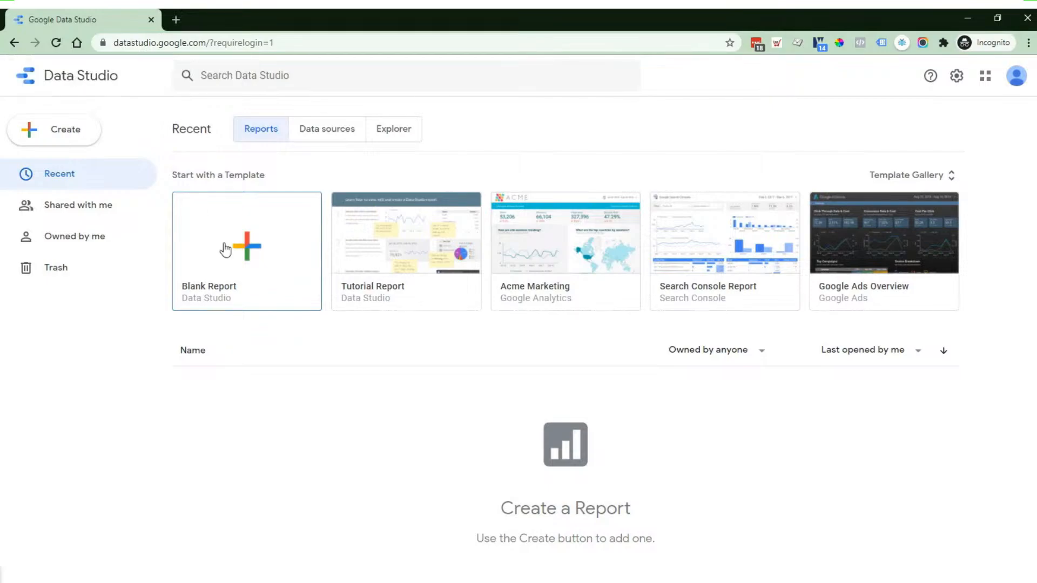
- Create a blank report, browse the Google connectors, and authorize the Google Analytics connector
click(259, 250)
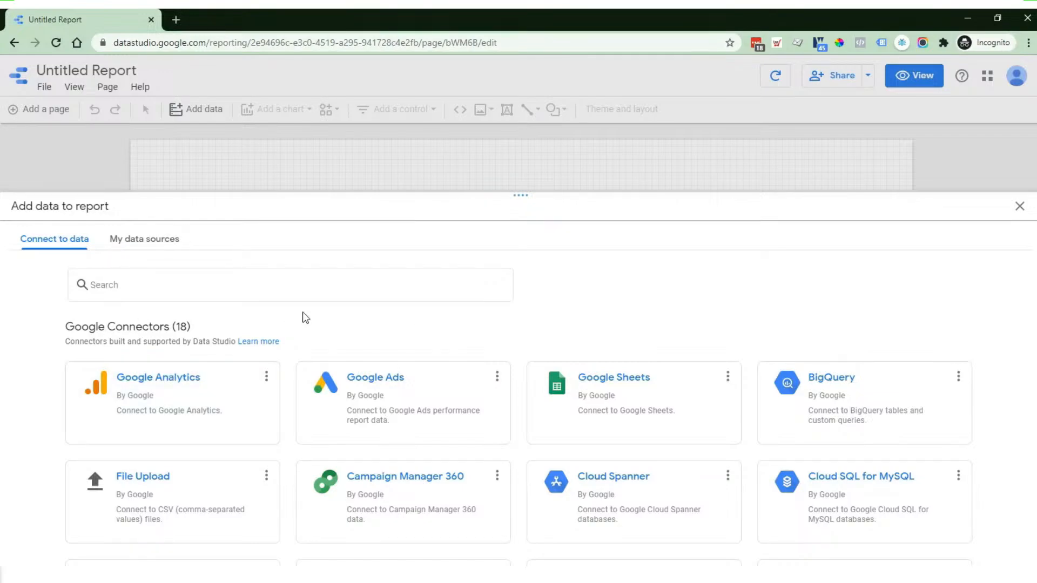
scroll(801, 346, down, 10)
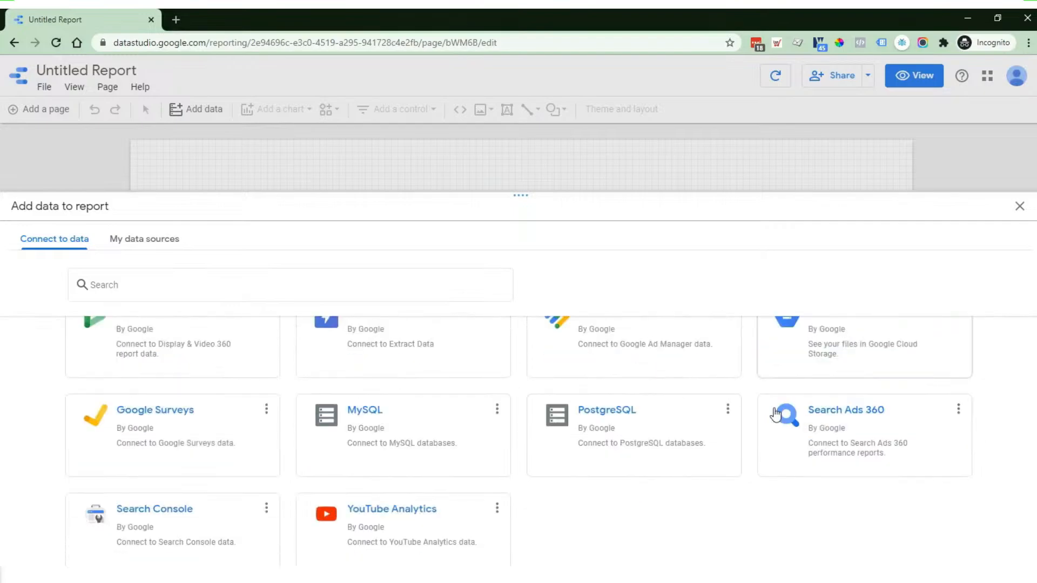
scroll(342, 432, down, 3)
scroll(347, 415, up, 12)
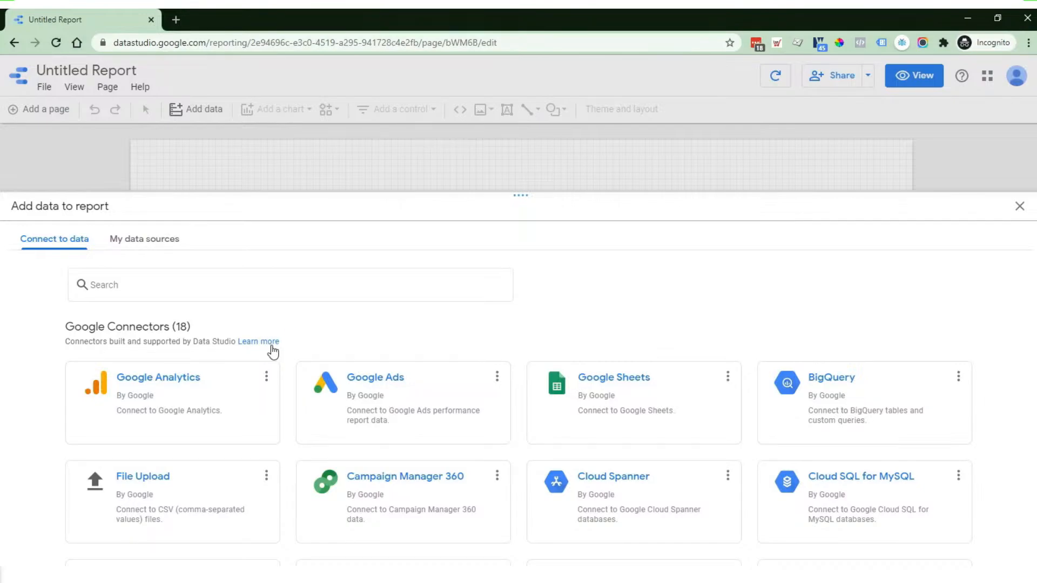
click(130, 400)
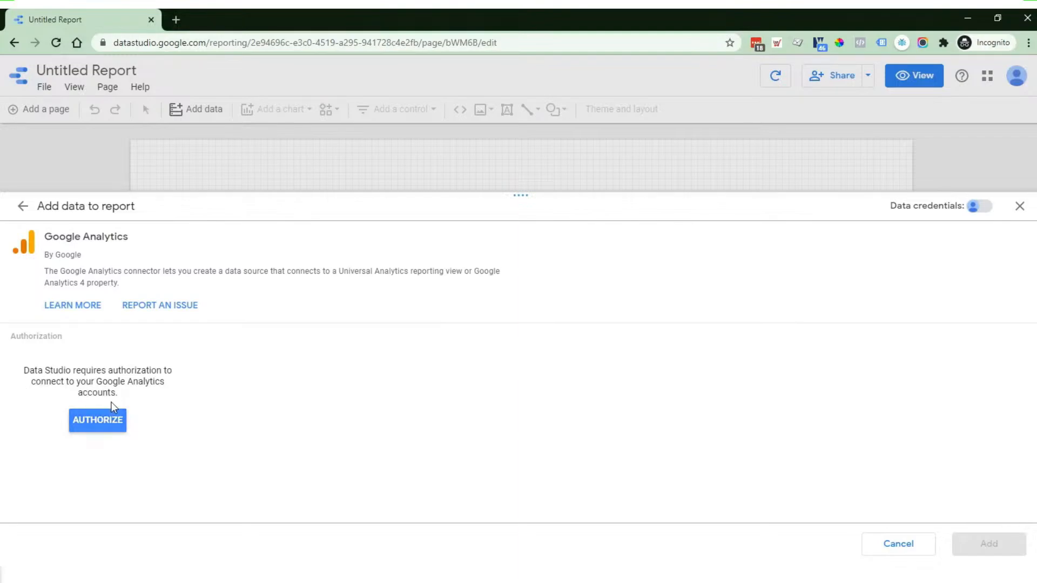
click(97, 422)
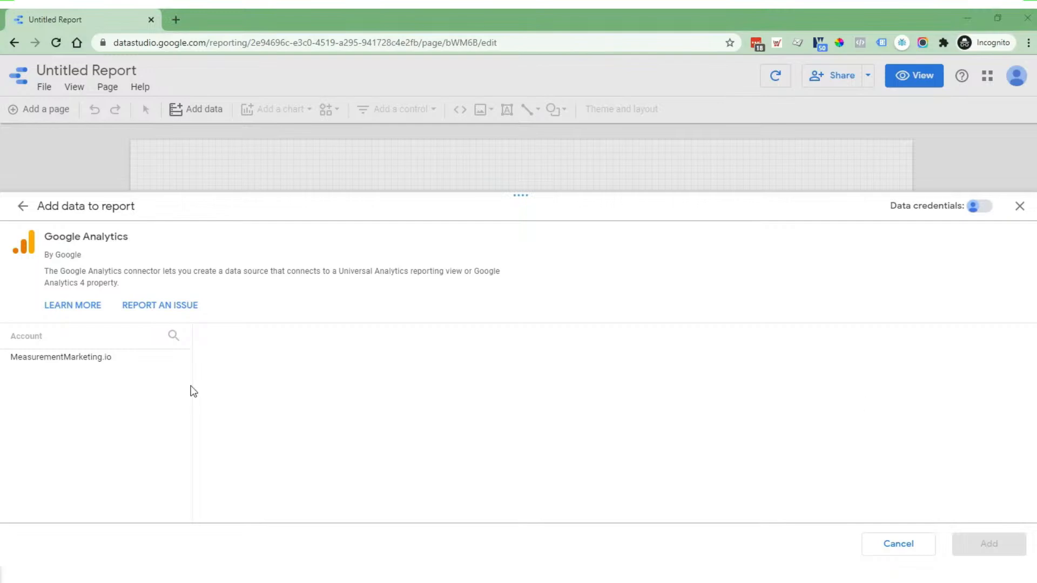
- Add the Acquisition (Marketing Only) view of the 1 - MeasurementMarketing.io - 2020 property to the report, turning off future confirmations
click(97, 360)
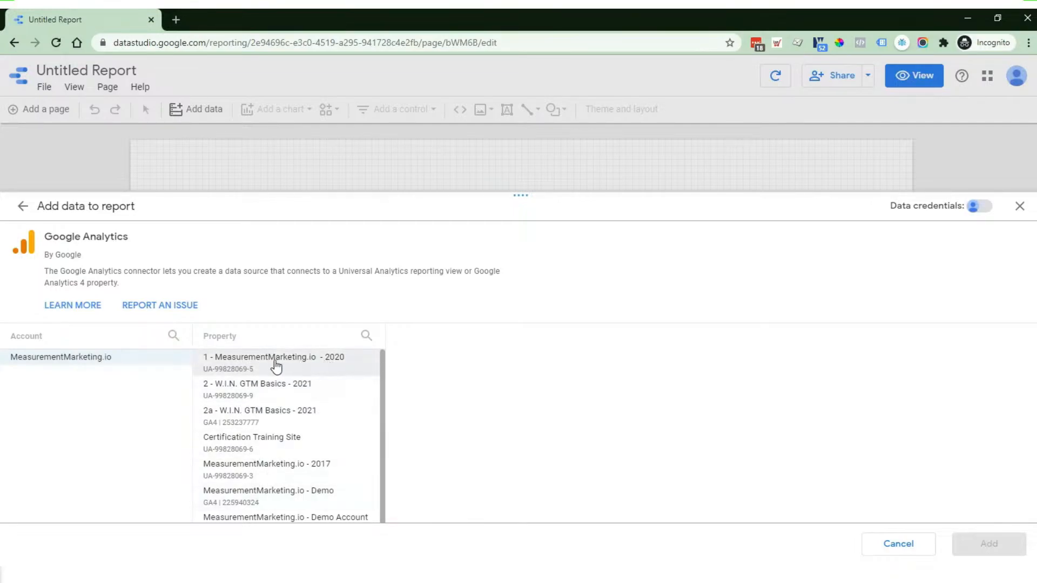
click(298, 363)
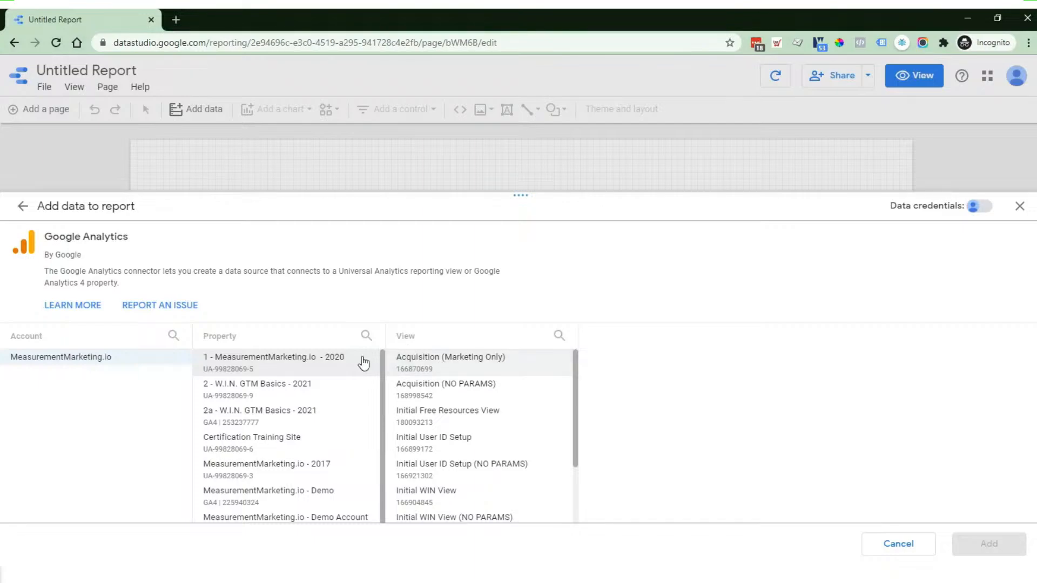
click(433, 371)
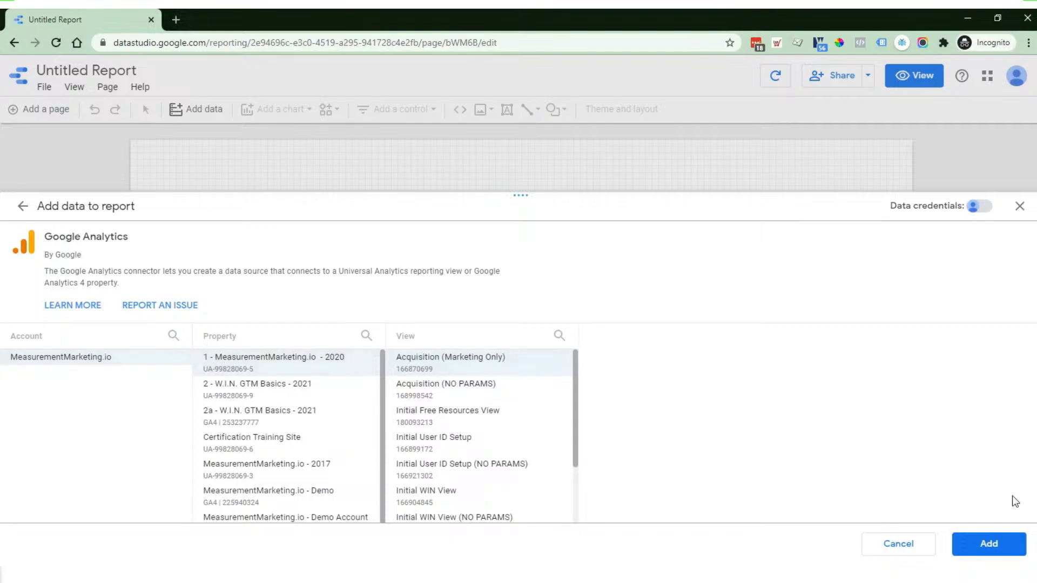
click(1016, 547)
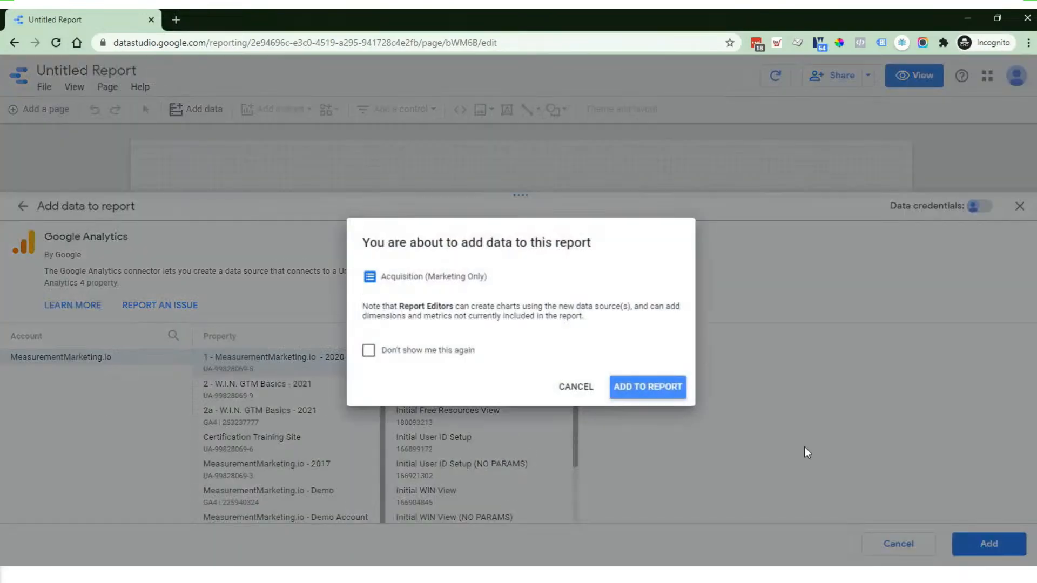
click(368, 352)
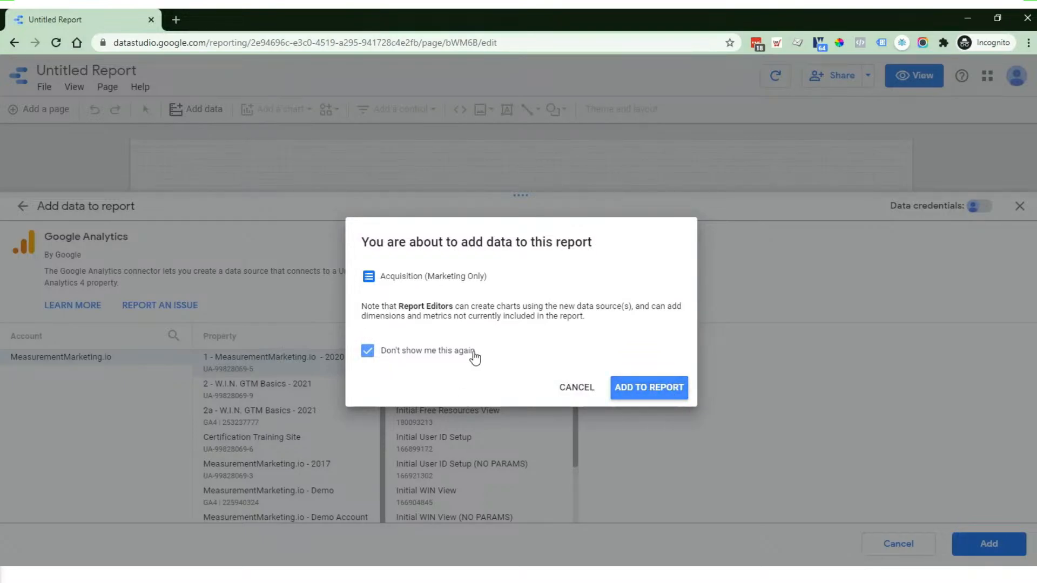
click(648, 393)
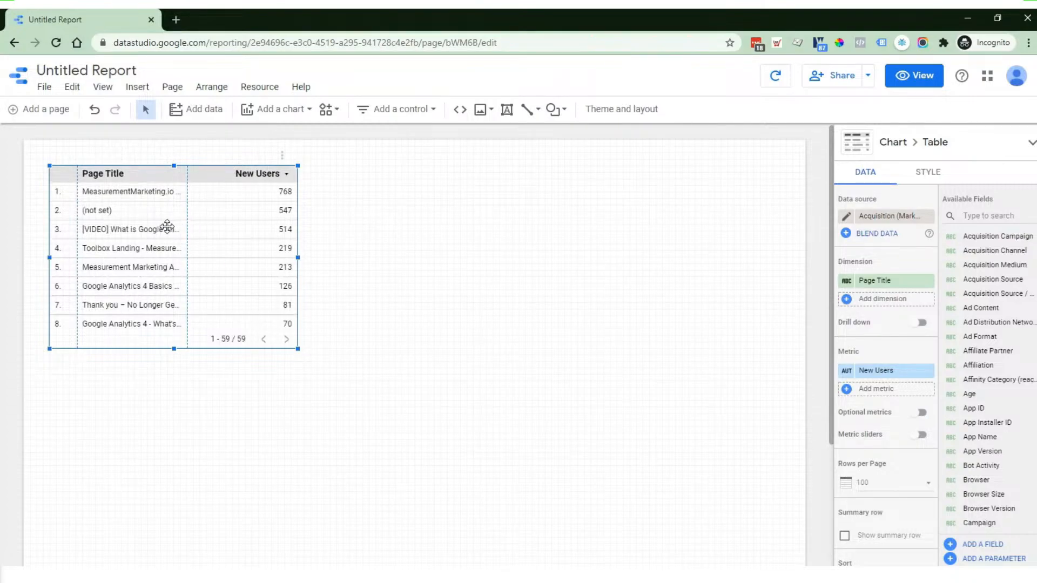
- Move the default Page Title table toward the middle of the page and delete it
drag(172, 226, 266, 342)
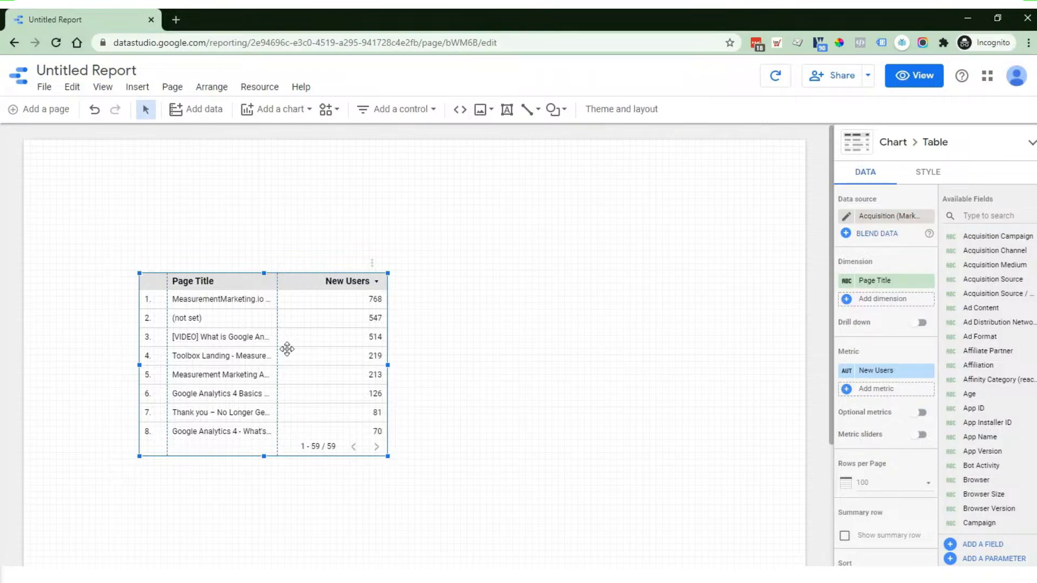
key(Delete)
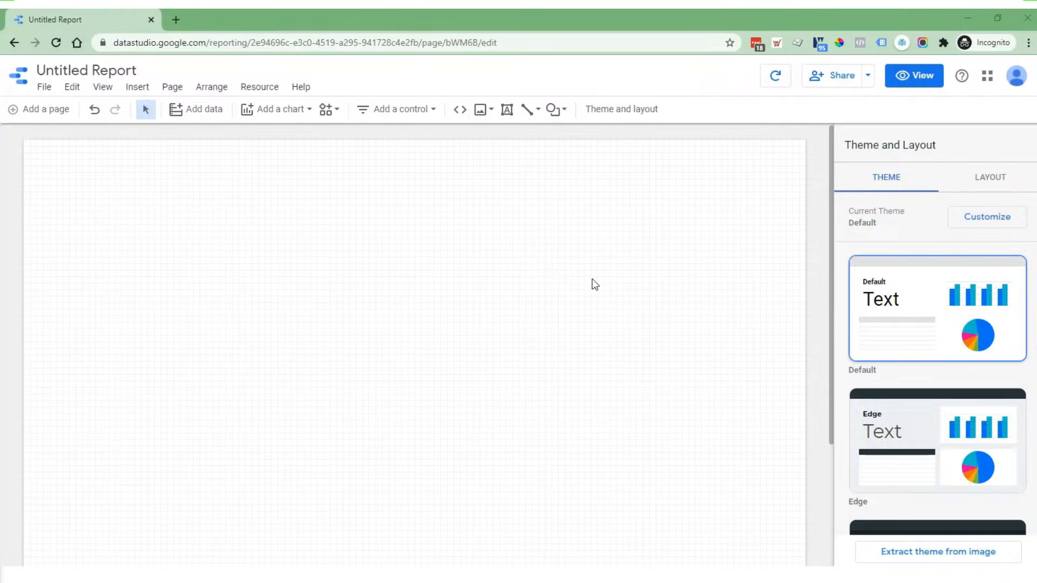
- Add a standard scorecard chart near the left edge of the report page
click(297, 119)
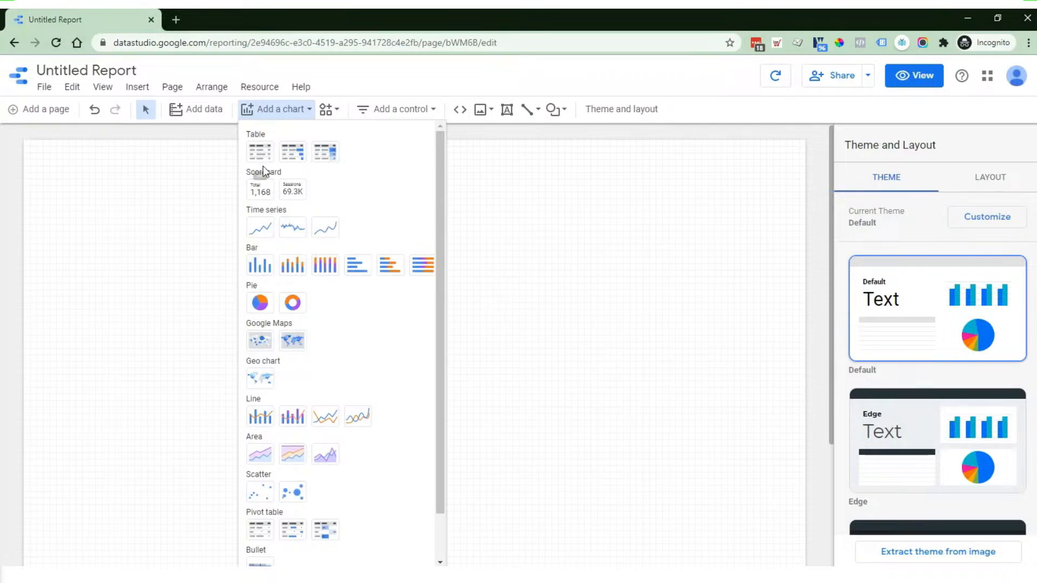
click(265, 197)
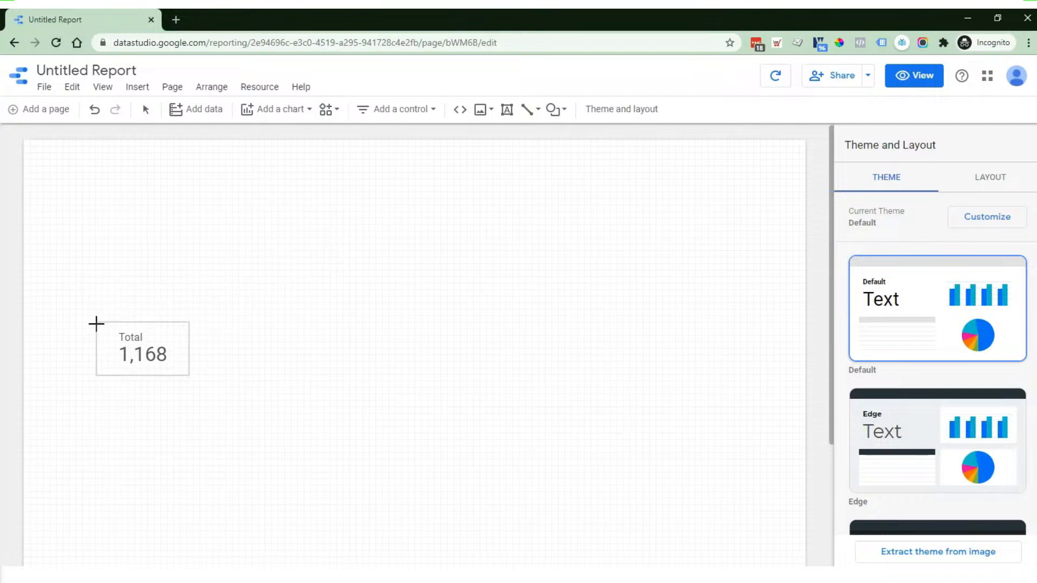
click(100, 324)
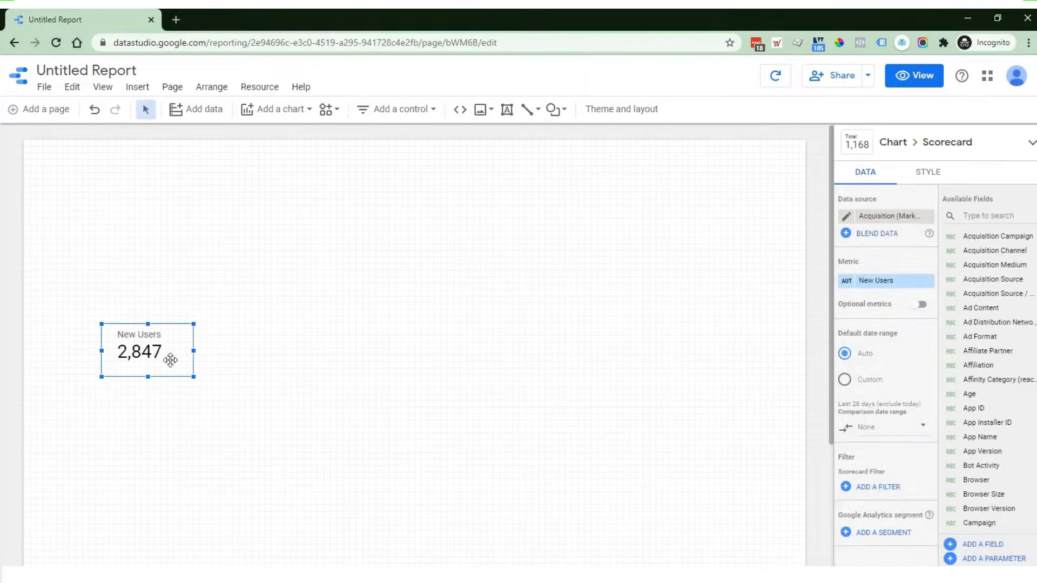
- Draw a large text box beside the scorecard, set its font size to 28px and begin editing its text
click(507, 110)
mouse_move(317, 209)
mouse_down()
mouse_move(702, 414)
mouse_move(782, 490)
mouse_up()
click(943, 207)
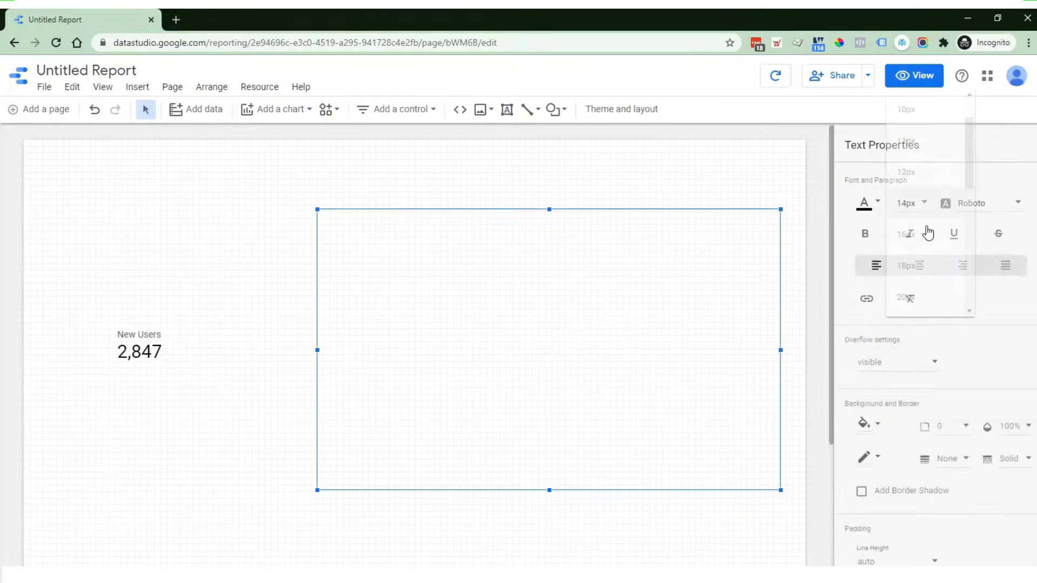
scroll(928, 275, down, 2)
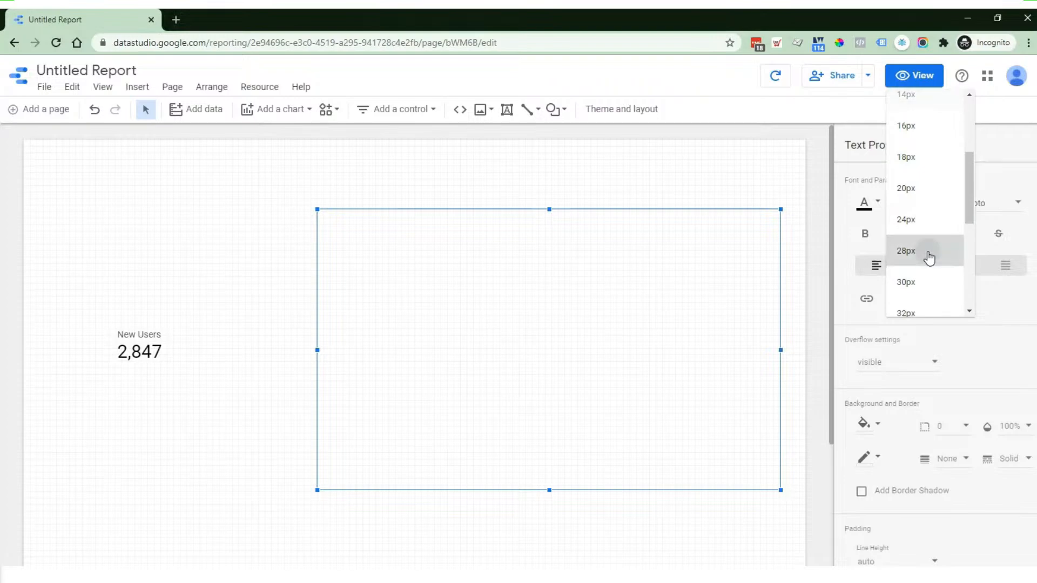
click(926, 252)
click(562, 230)
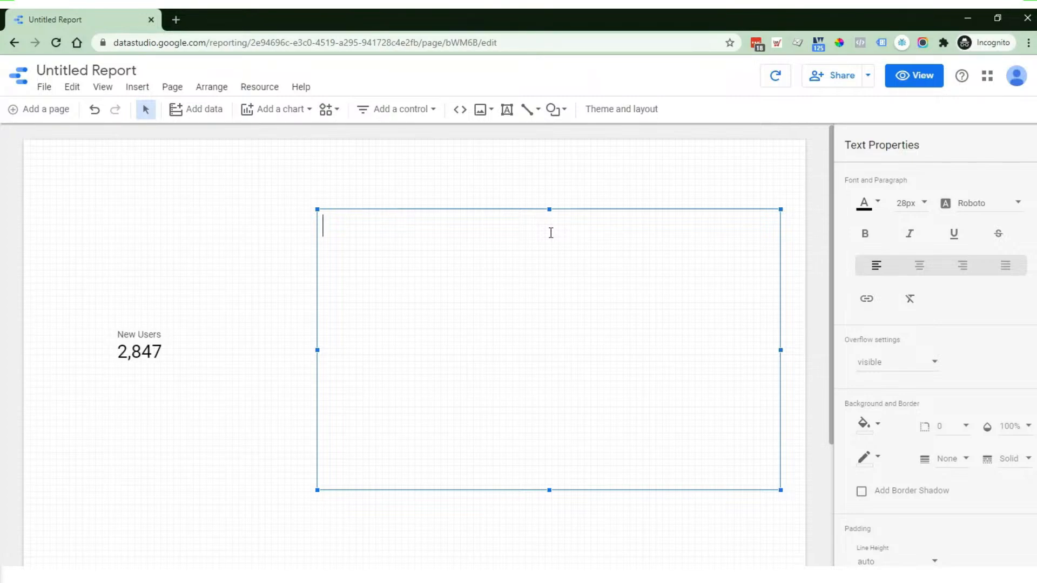
- Write the questions "How is our Toolbox Funnel converting?" and "Where is traffic coming from? how do they convert?" in the text box, separated by a blank line
text(How is our T)
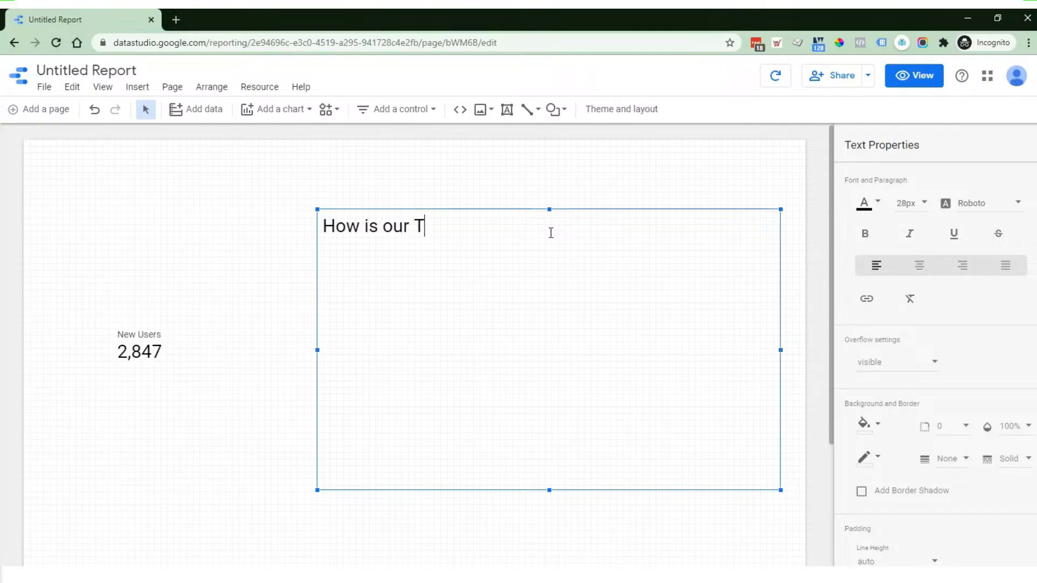
text(oolbox F)
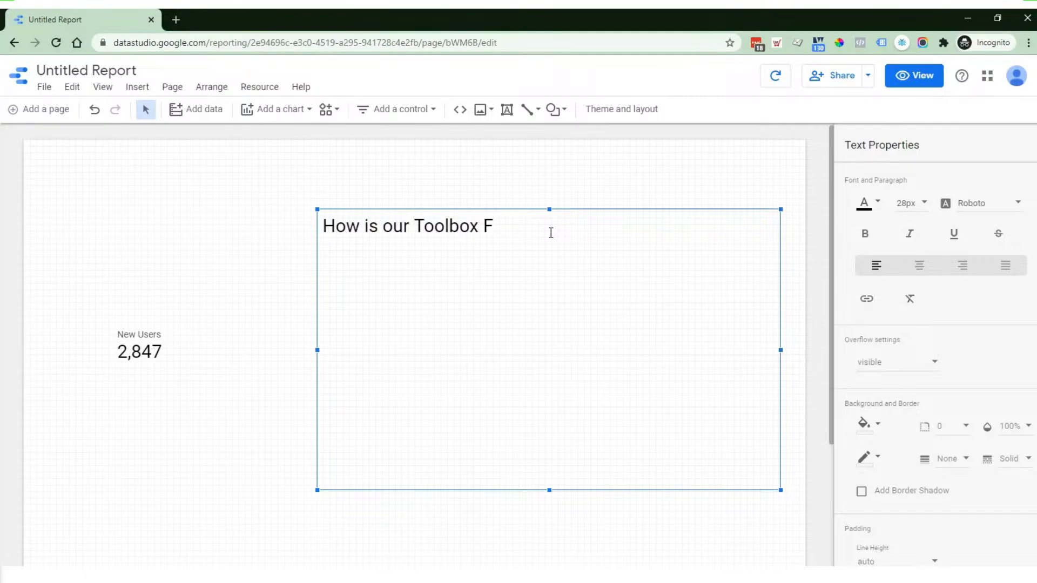
text(unnel conver)
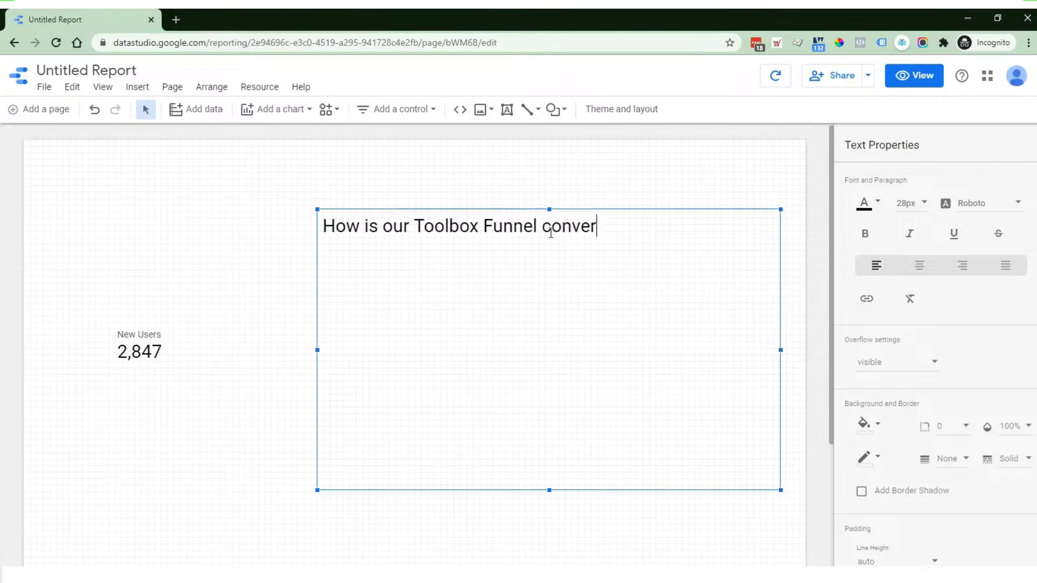
text(ting?)
key(Return)
key(Return)
text(Where is t)
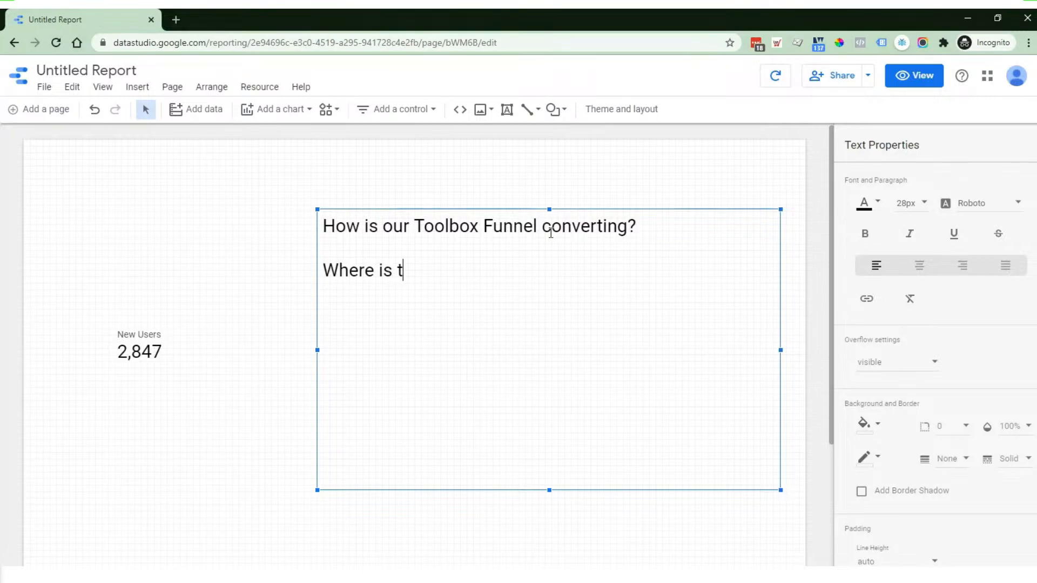
text(raffic coming f)
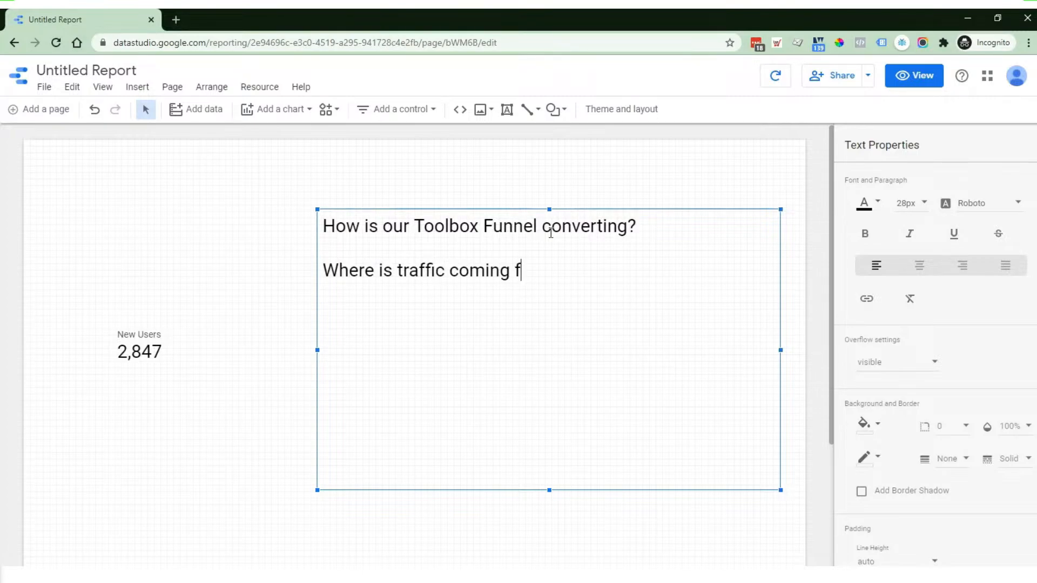
text(rom? how do they co)
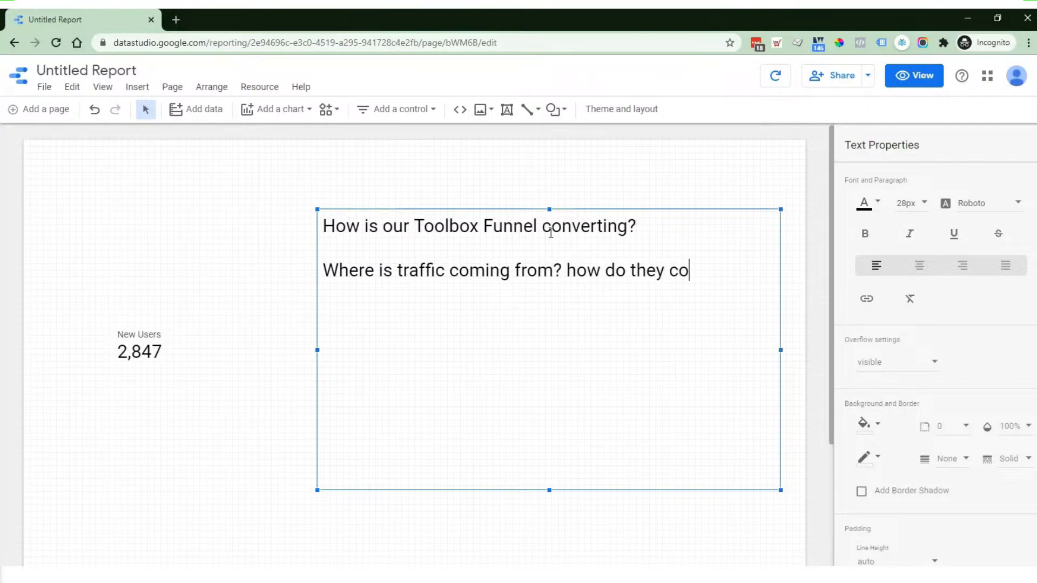
text(nvert?)
key(Return)
- Add the questions "How do different devices convert?" and "Where to users start?" to the text box, with blank lines between
text(How )
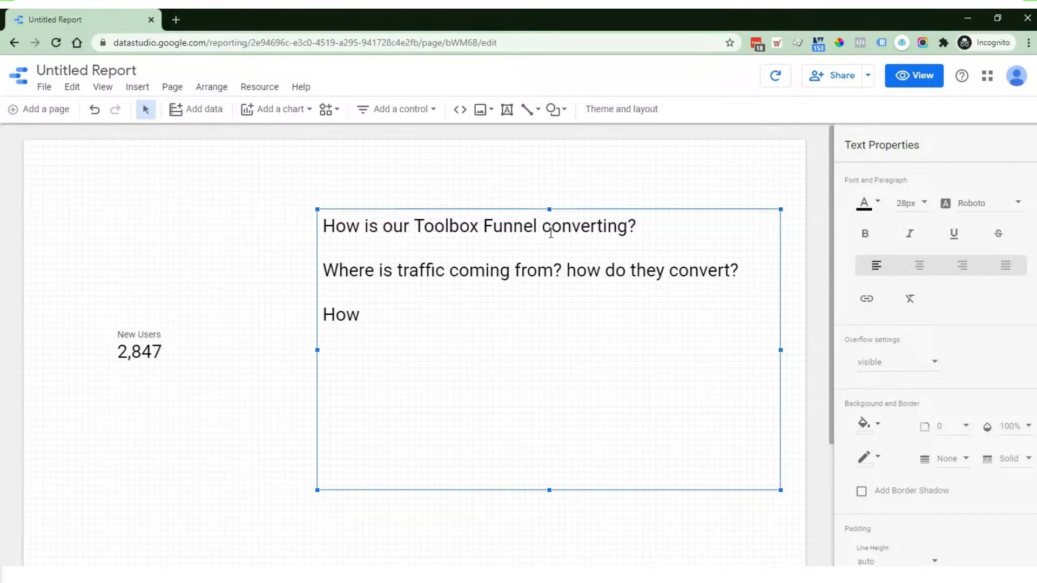
text(do different de)
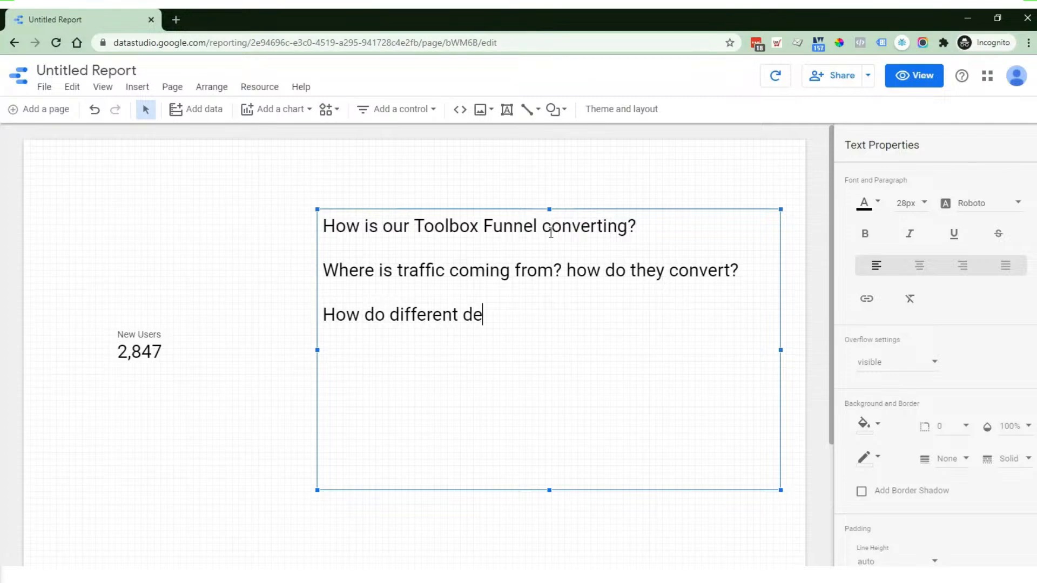
text(vices conve)
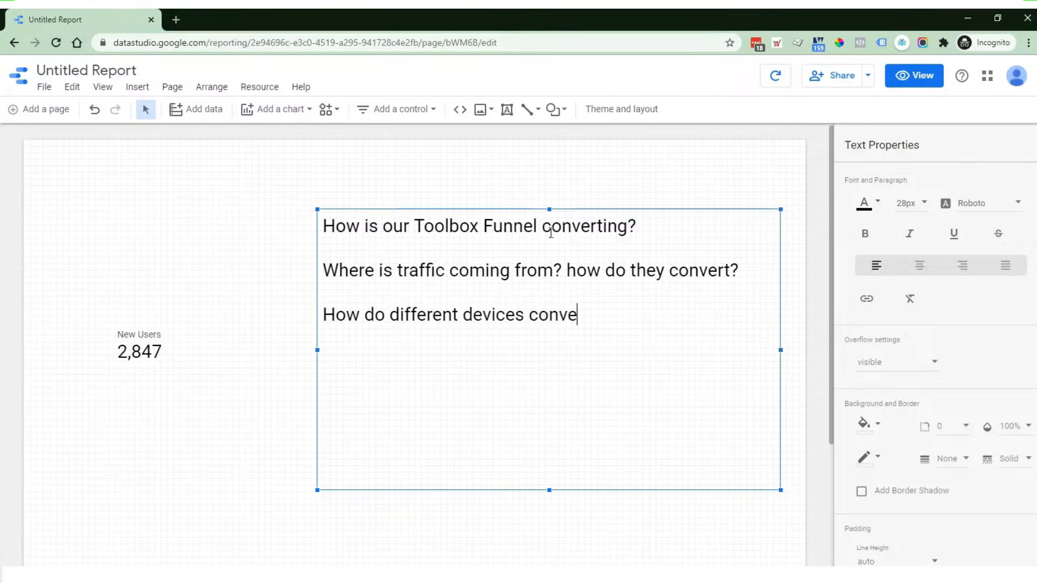
text(rt?)
text(Wher)
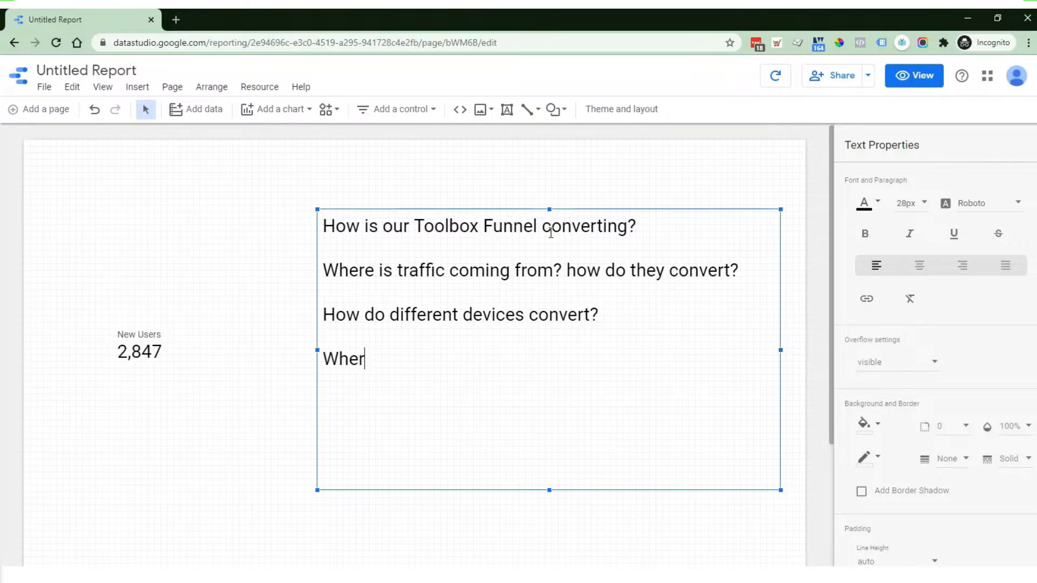
text(e to users start?)
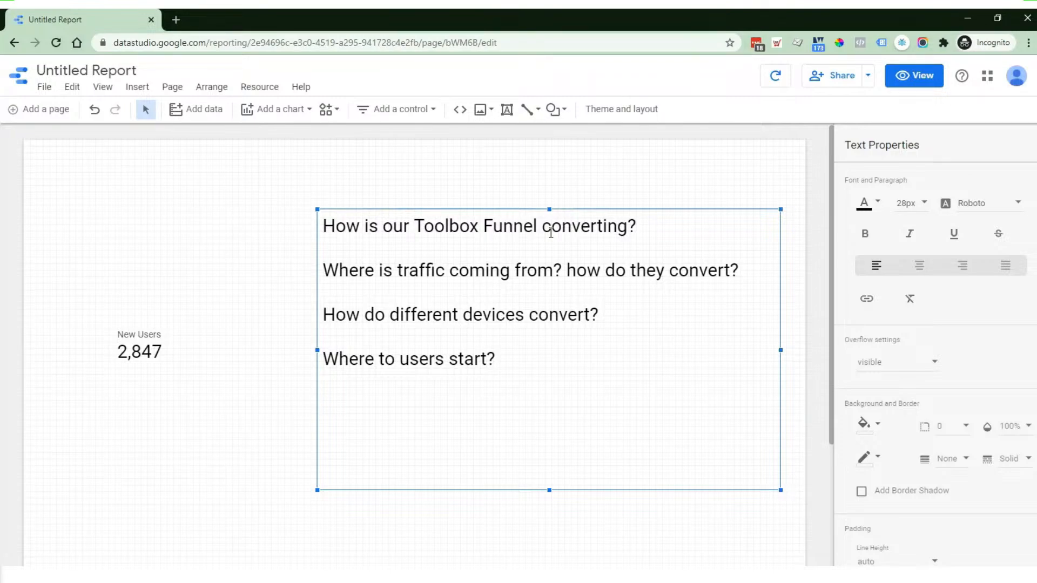
- Add the final question "How is the funnel trending?" below the others in the text box
text(H)
text(ow)
text( iis)
key(BackSpace)
key(BackSpace)
text(s the funnel tr)
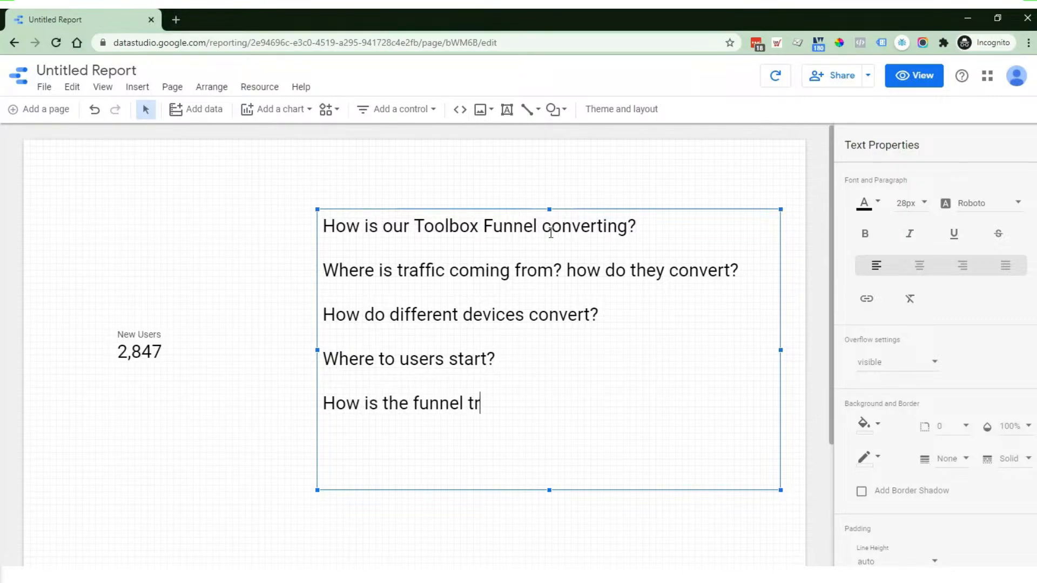
text(ending?)
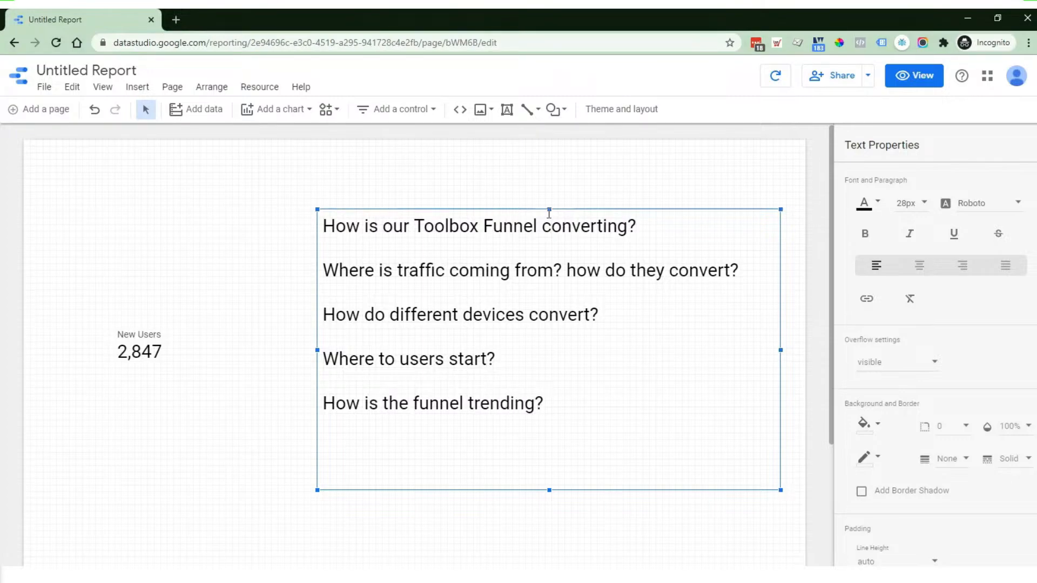
- Shorten the text box from its upper edge and move it lower on the page, below the scorecard
drag(549, 210, 550, 264)
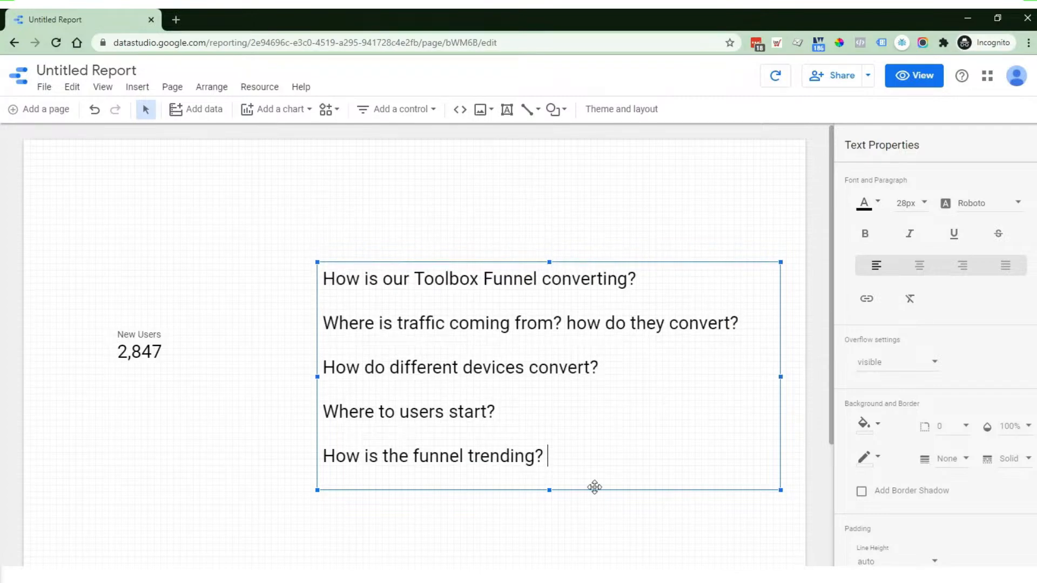
scroll(659, 453, down, 2)
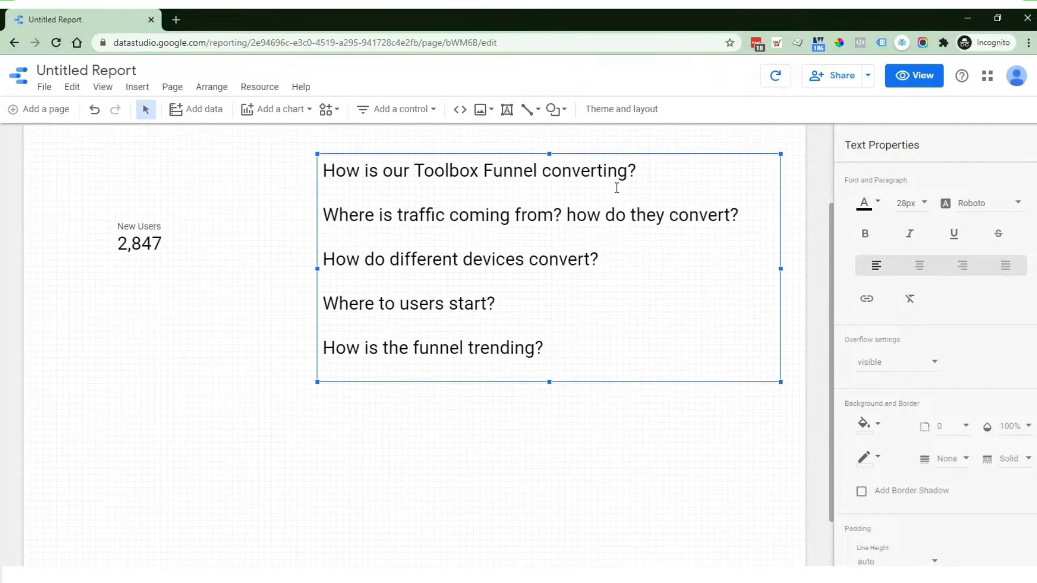
drag(607, 163, 625, 335)
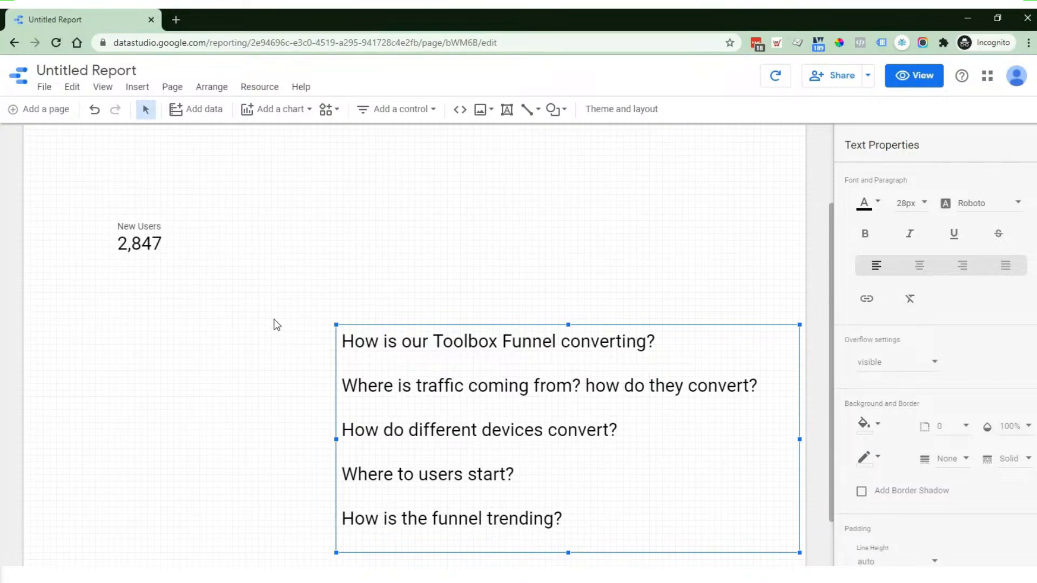
- Highlight the question about the Toolbox Funnel converting, and clear the selection
click(522, 341)
drag(342, 341, 702, 348)
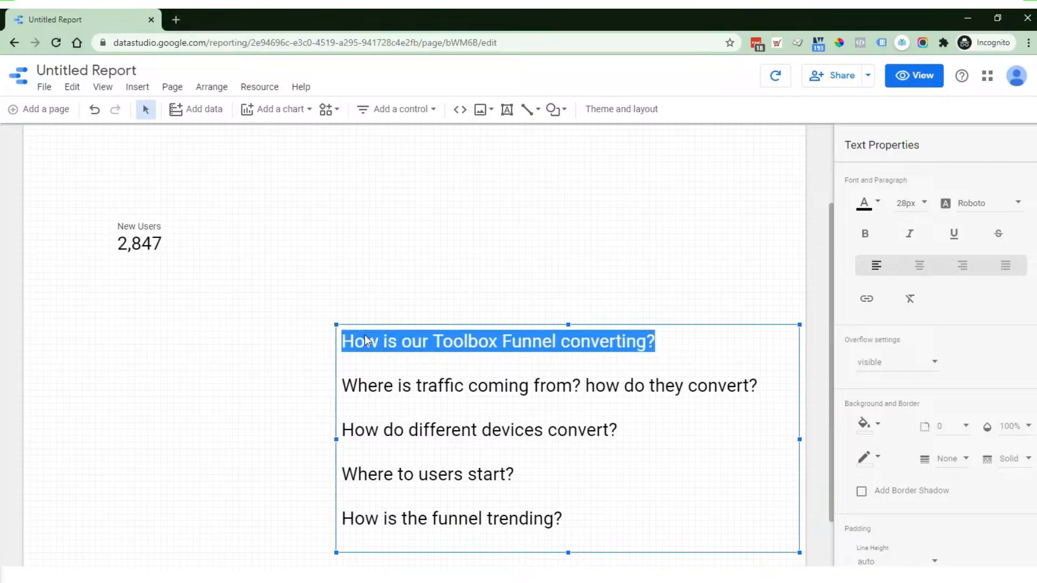
click(255, 375)
- Change the scorecard's metric to Users
scroll(268, 292, up, 2)
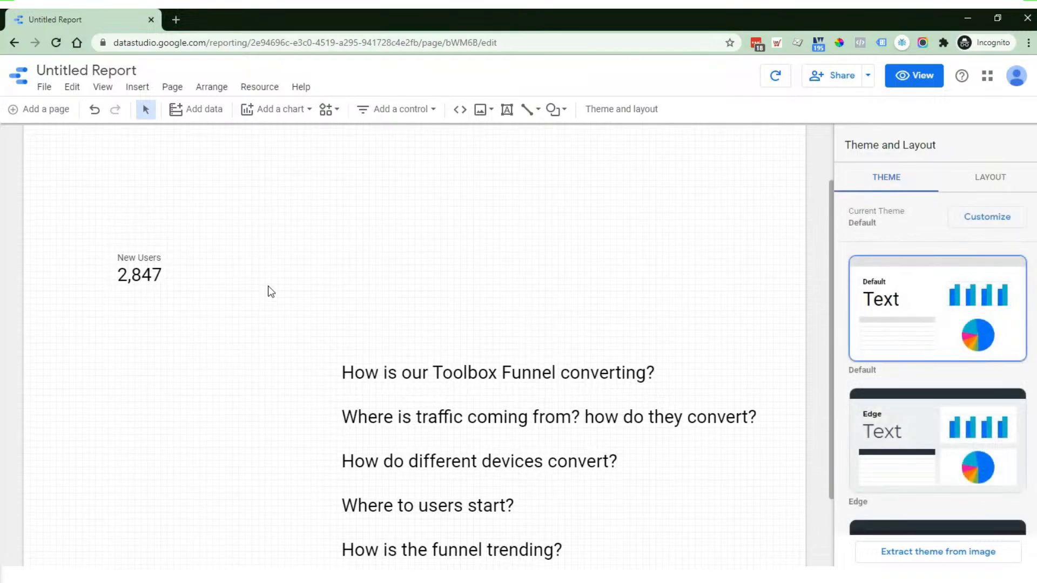
click(130, 335)
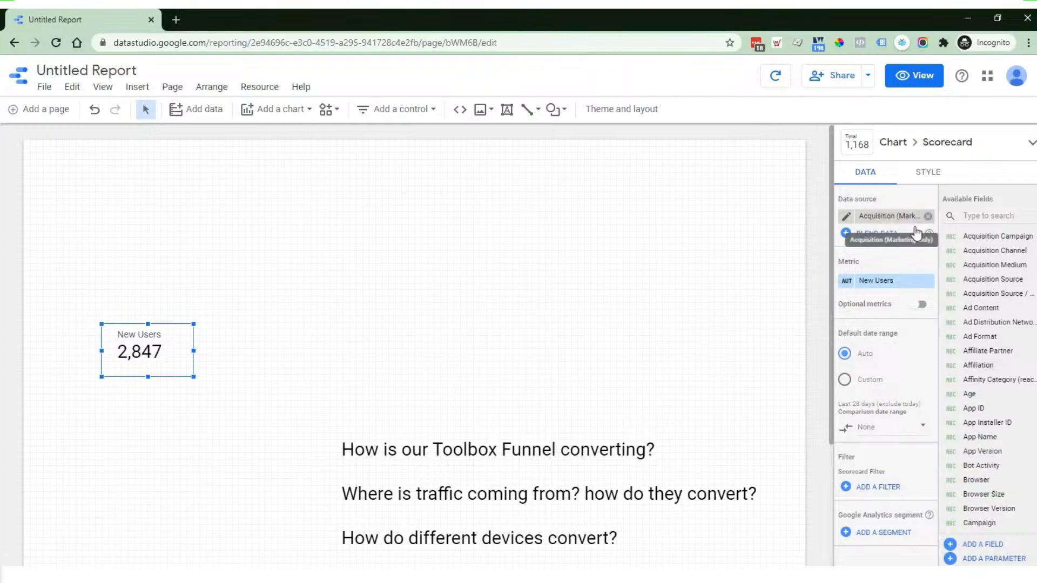
click(882, 286)
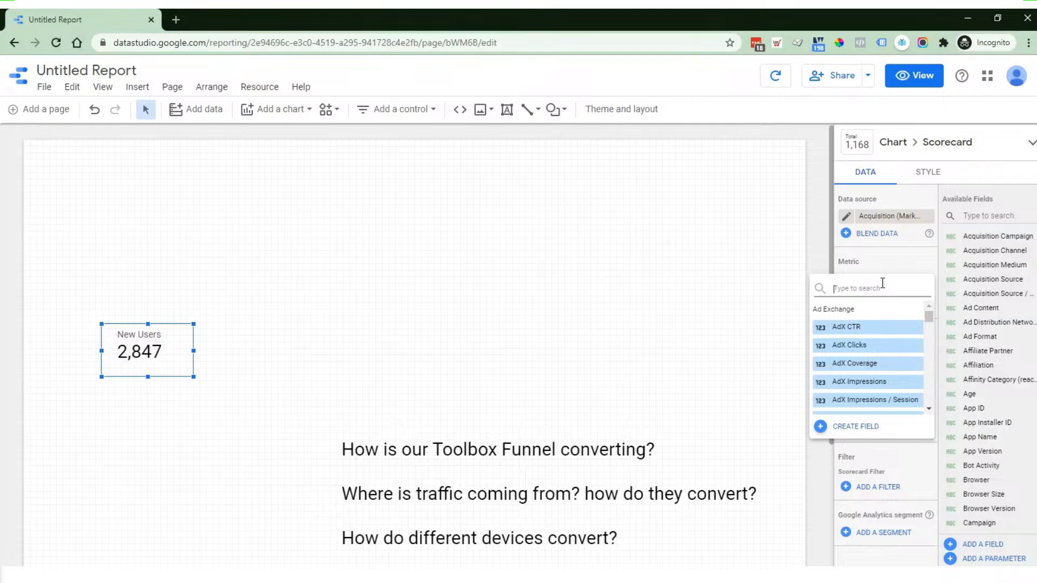
text(users)
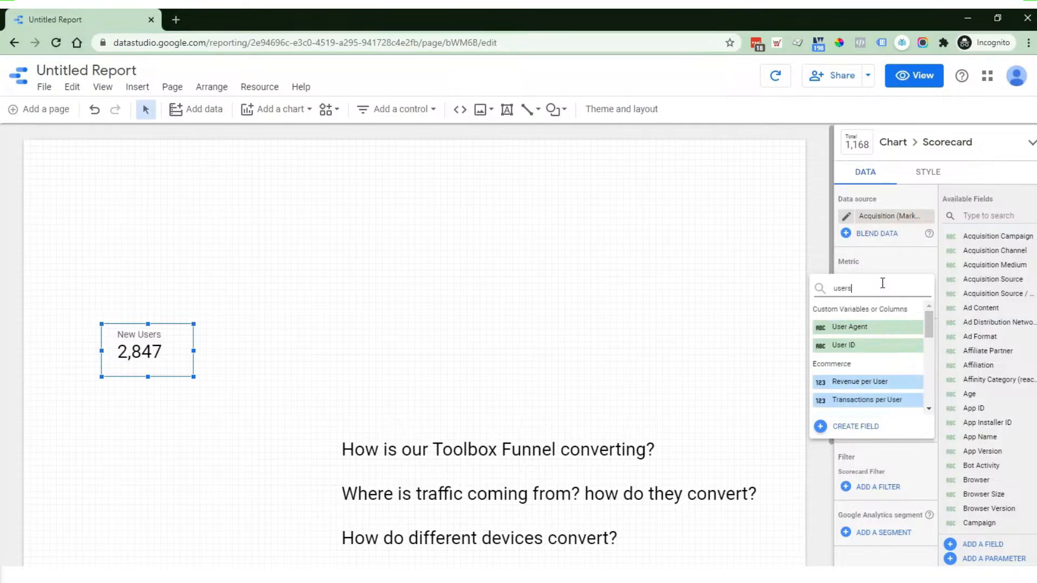
drag(929, 349, 928, 367)
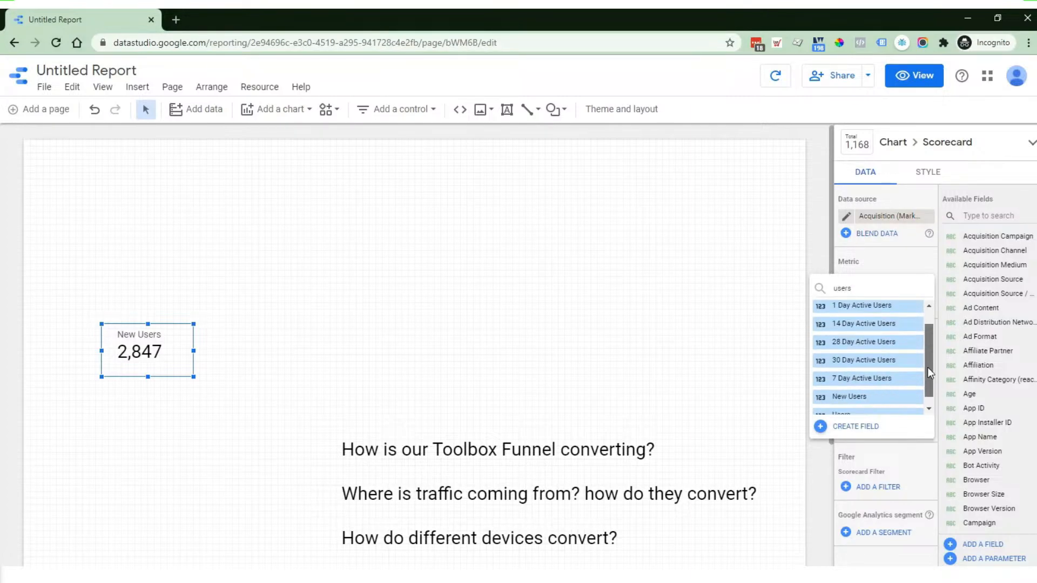
click(875, 405)
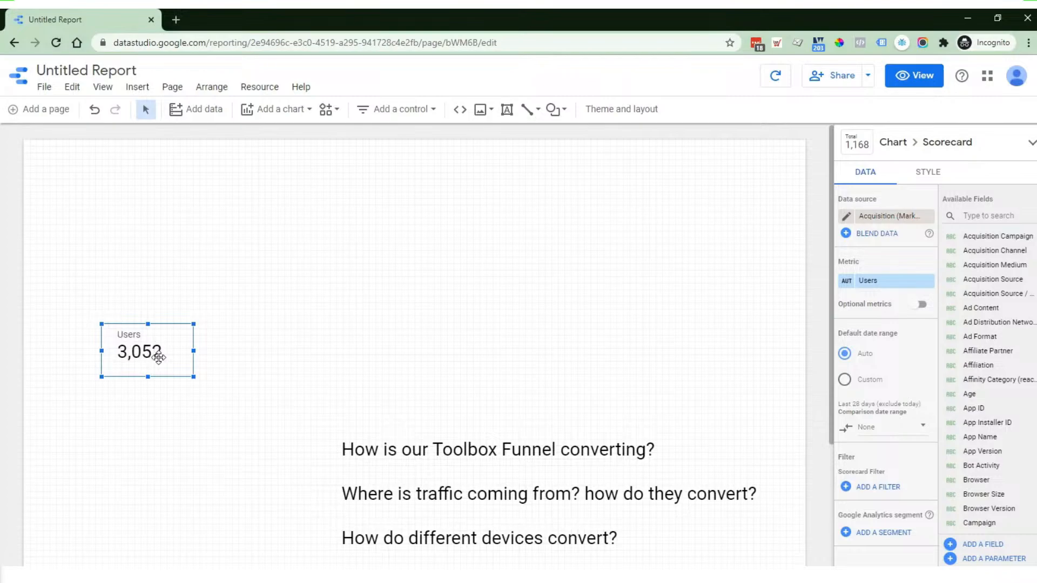
- Open The Toolbox page of measurementmarketing.io in a new browser tab and select its address without the ?ref=nav part
scroll(383, 348, down, 2)
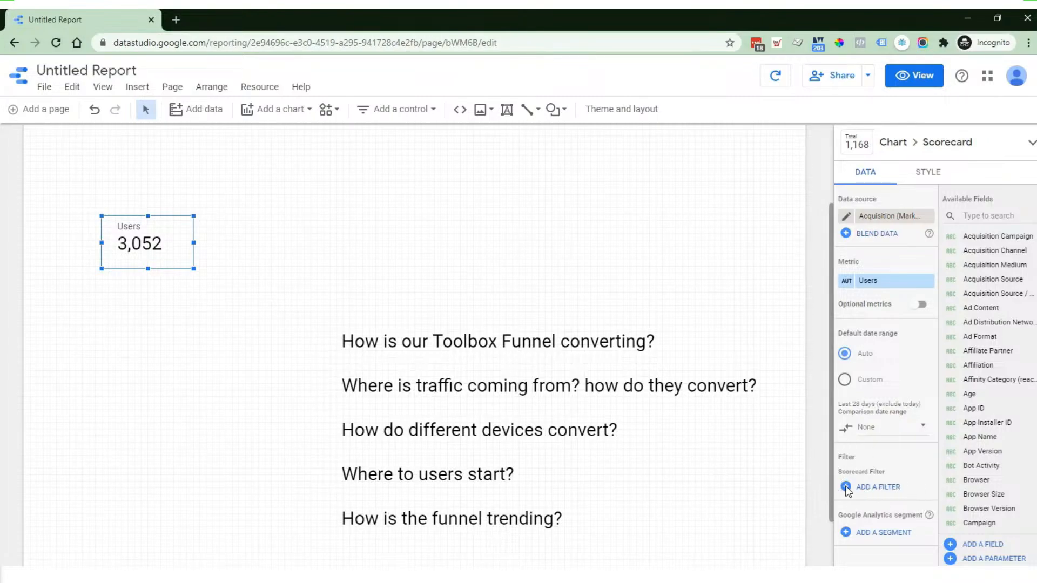
click(176, 20)
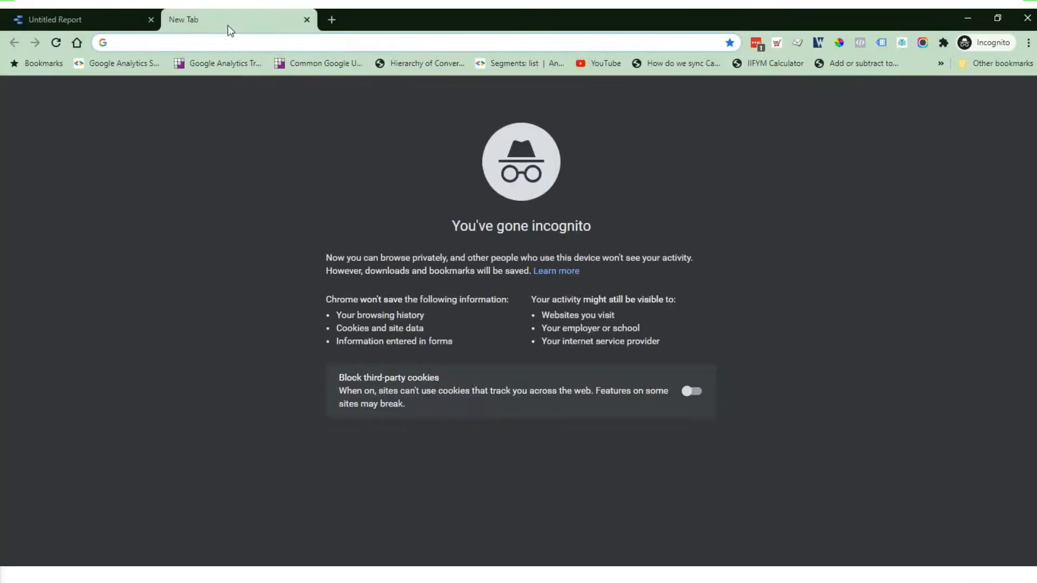
text(mea)
key(Down)
key(Down)
key(Down)
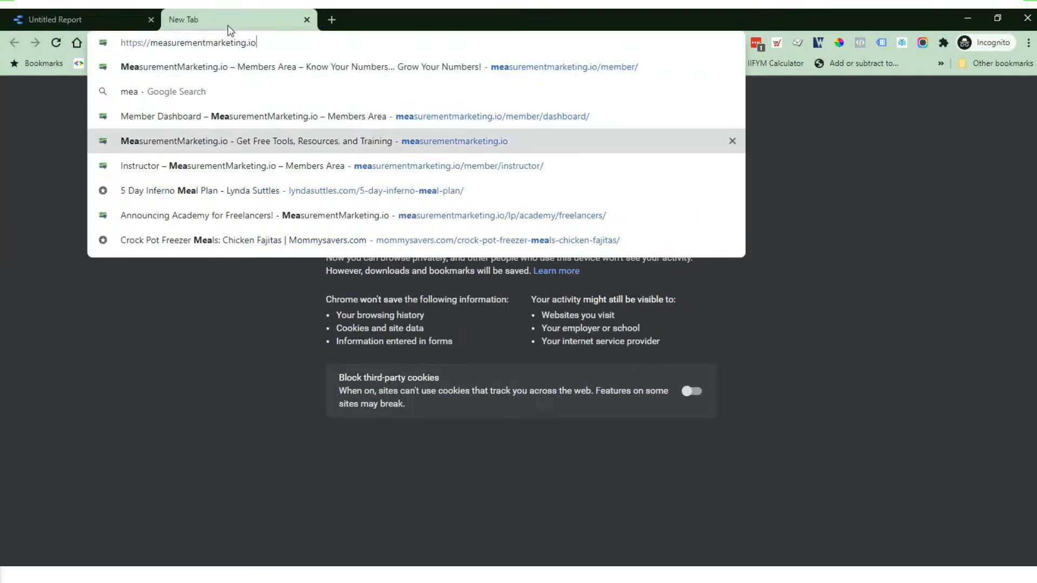
key(Return)
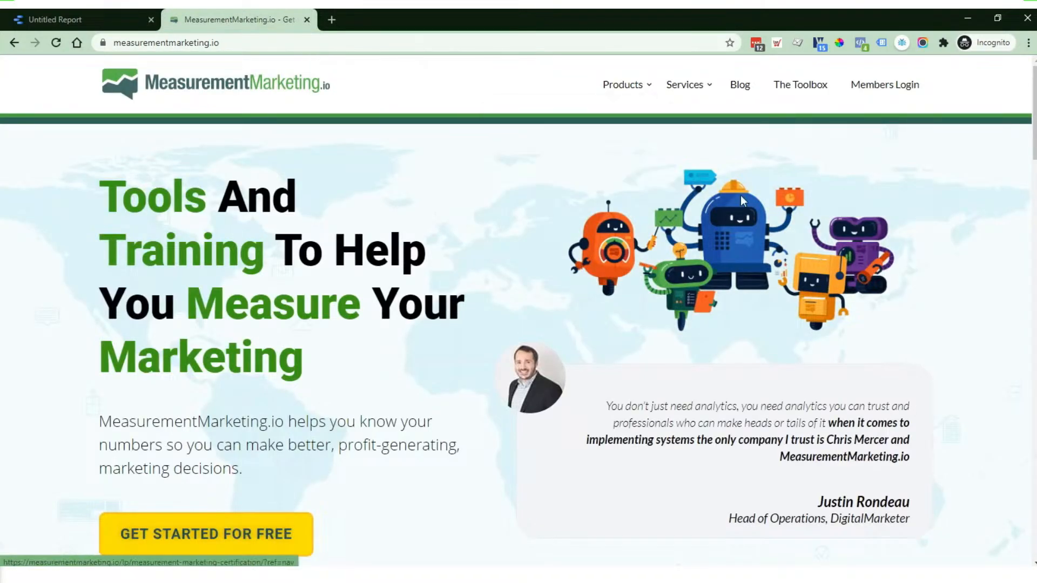
click(814, 86)
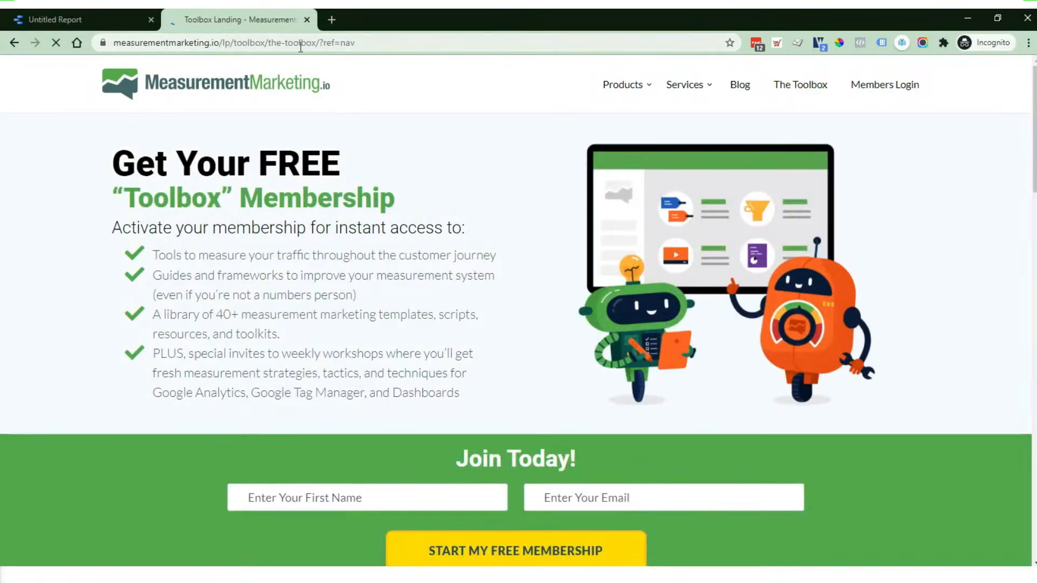
drag(322, 45, 114, 42)
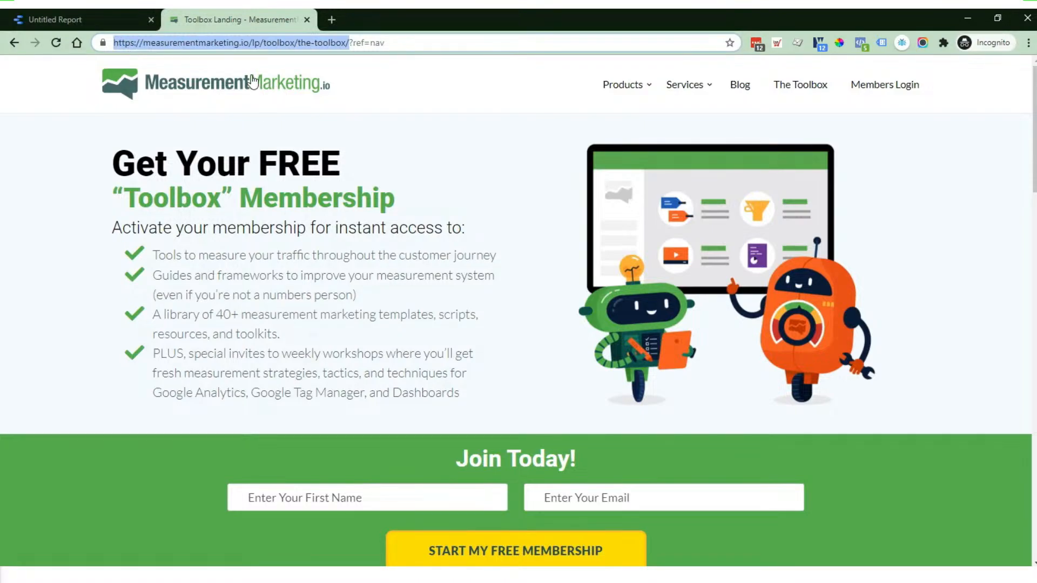
click(198, 43)
drag(144, 41, 351, 44)
key(ctrl+c)
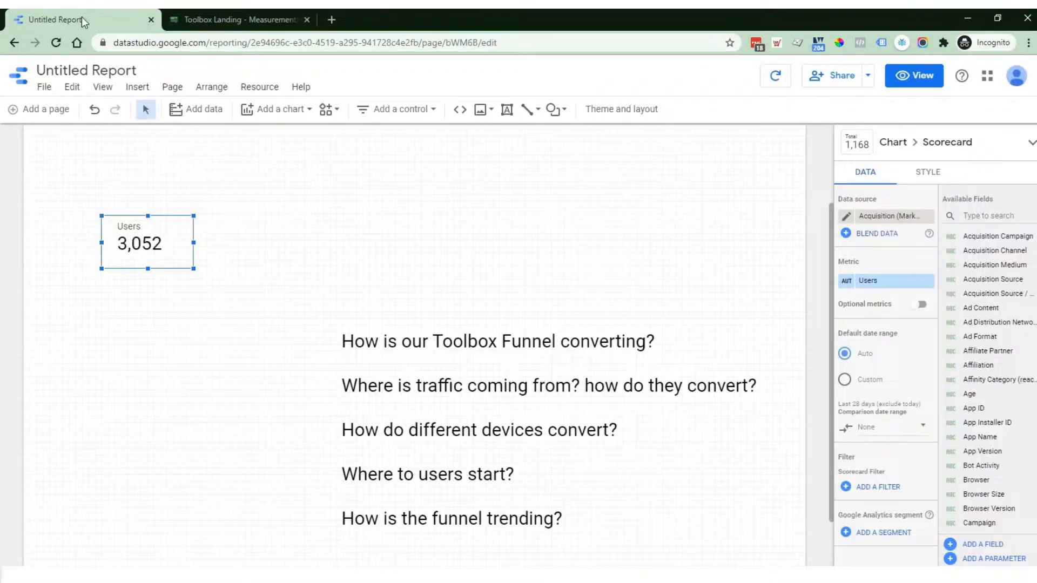
- Switch back to the report and start a new filter for the Users scorecard, named Toolbox Offer Page
click(82, 19)
click(875, 489)
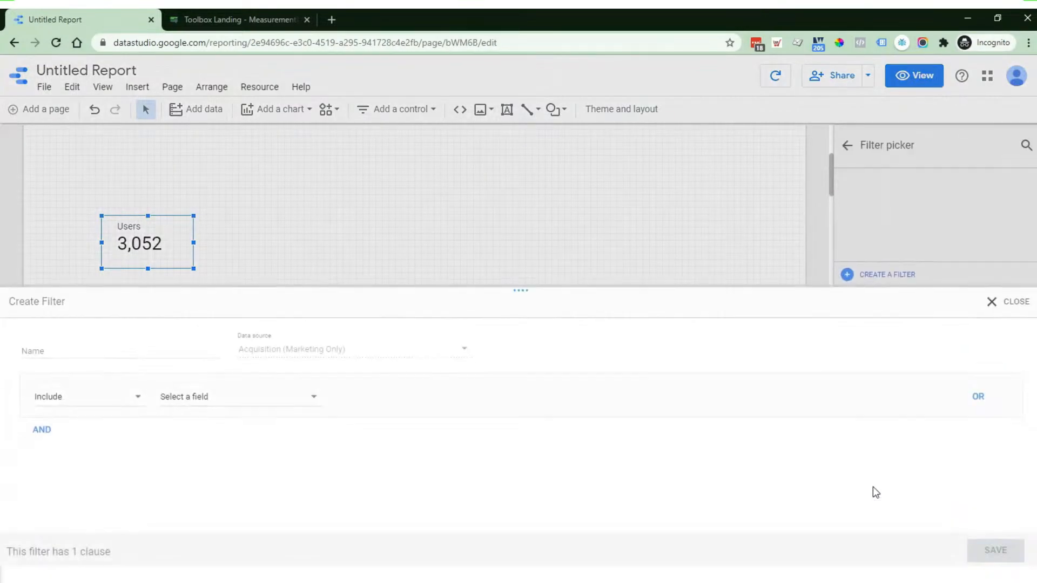
click(112, 345)
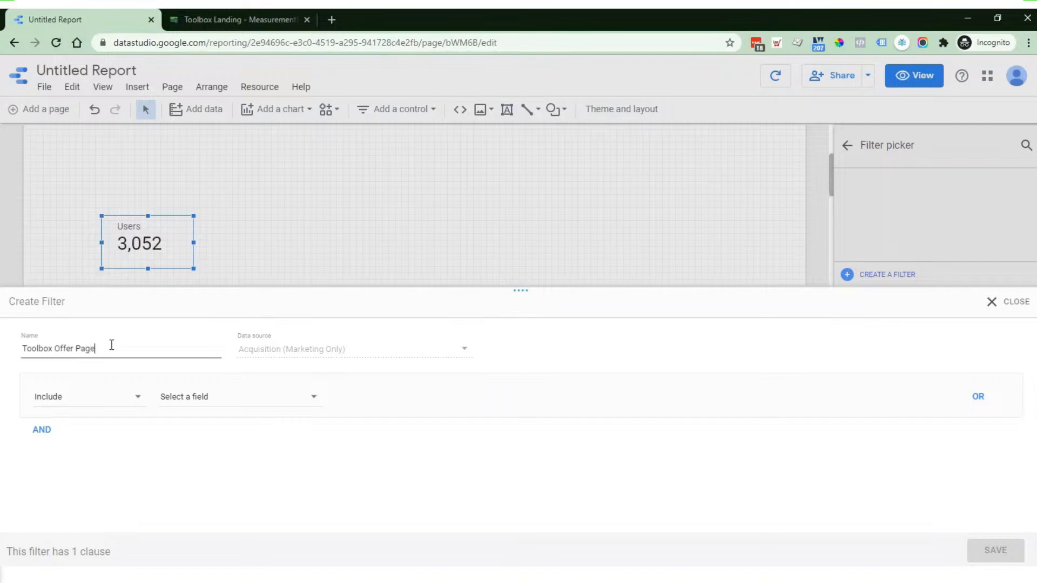
text(Toolbox Offer Page)
- Set the filter clause to include Page containing the copied address measurementmarketing.io/lp/toolbox/the-toolbox/
click(173, 400)
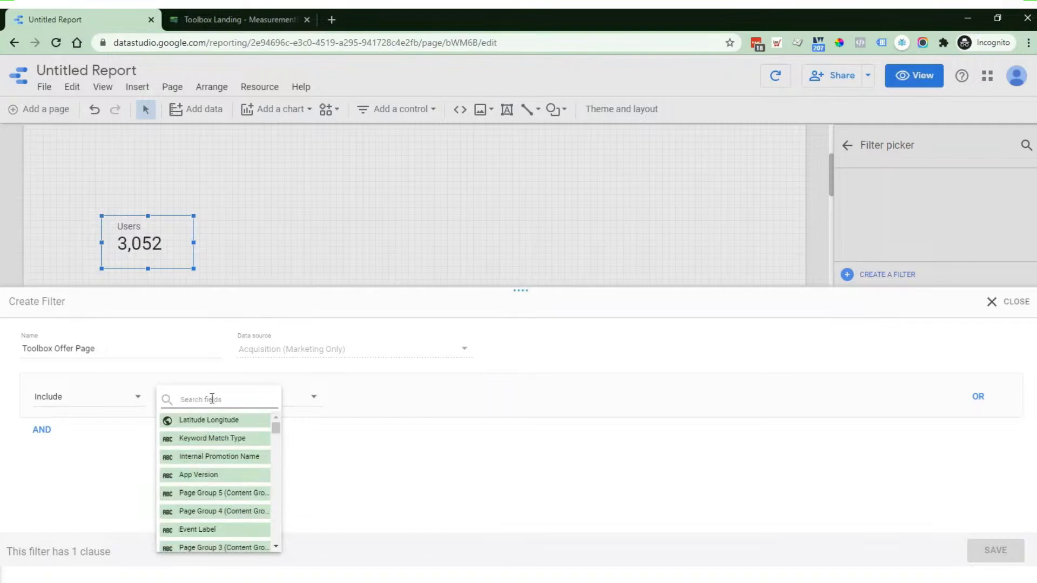
text(page)
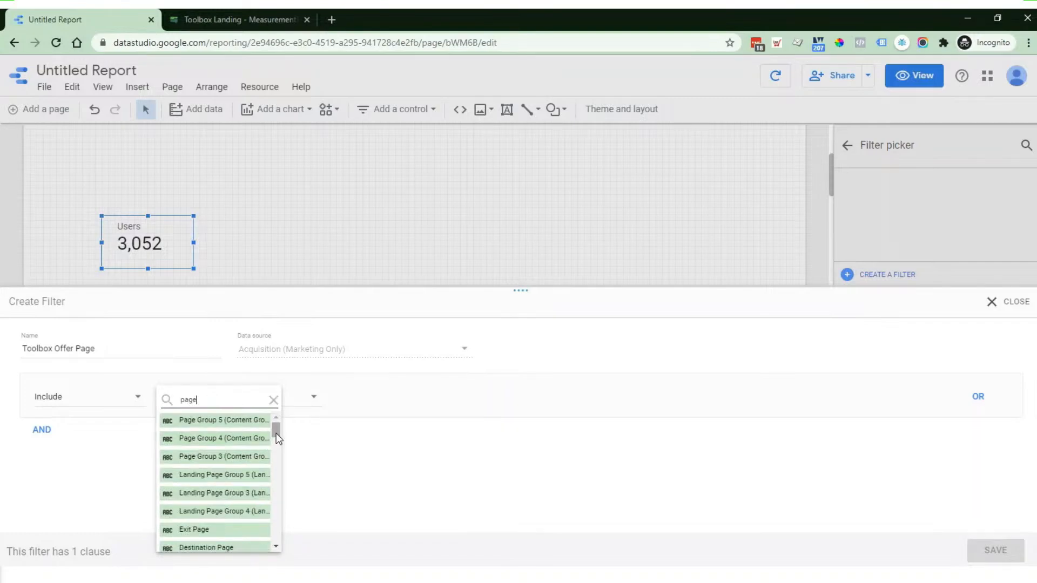
drag(277, 433, 277, 456)
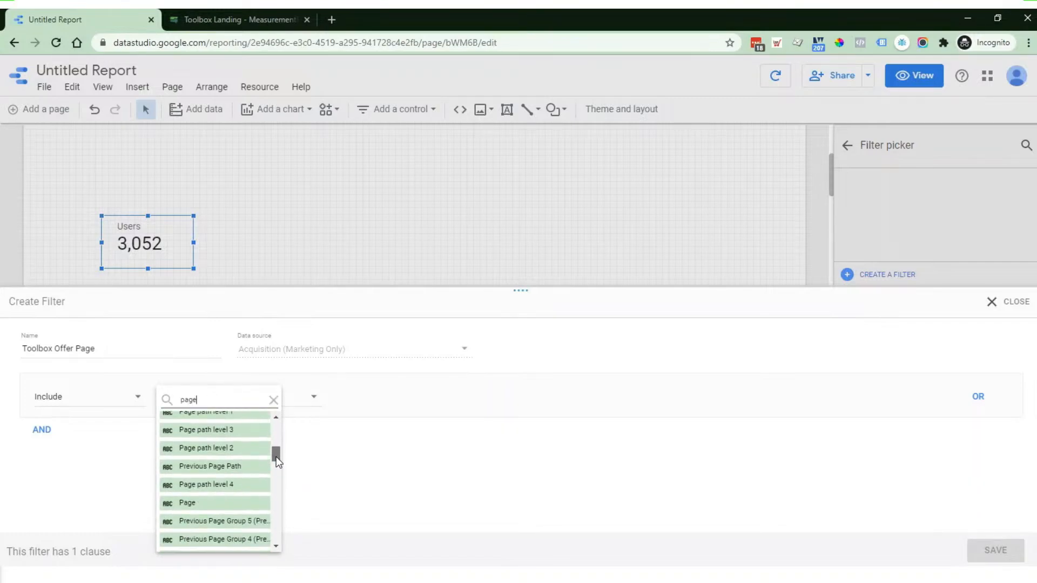
click(204, 502)
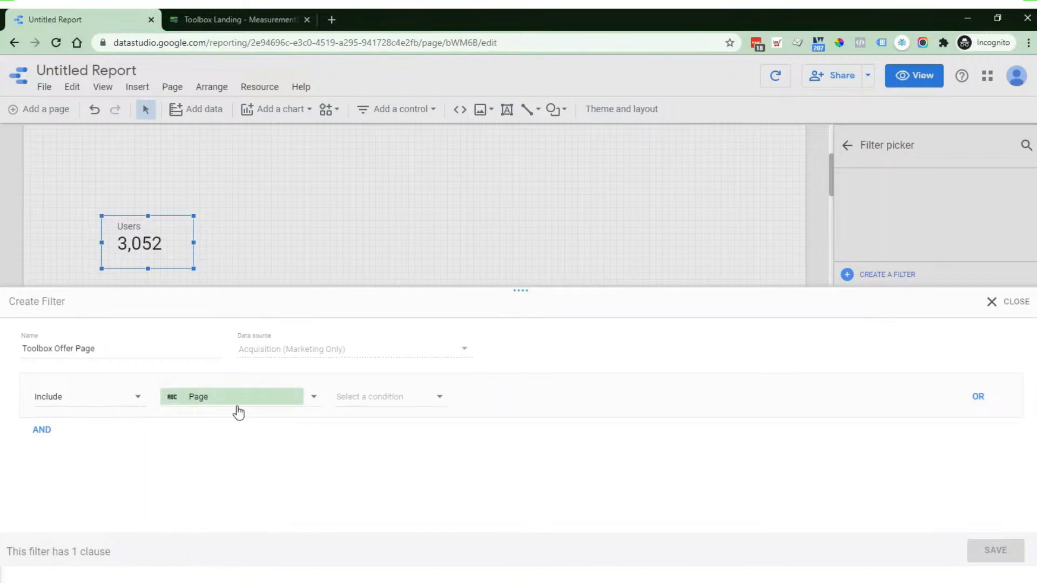
click(371, 404)
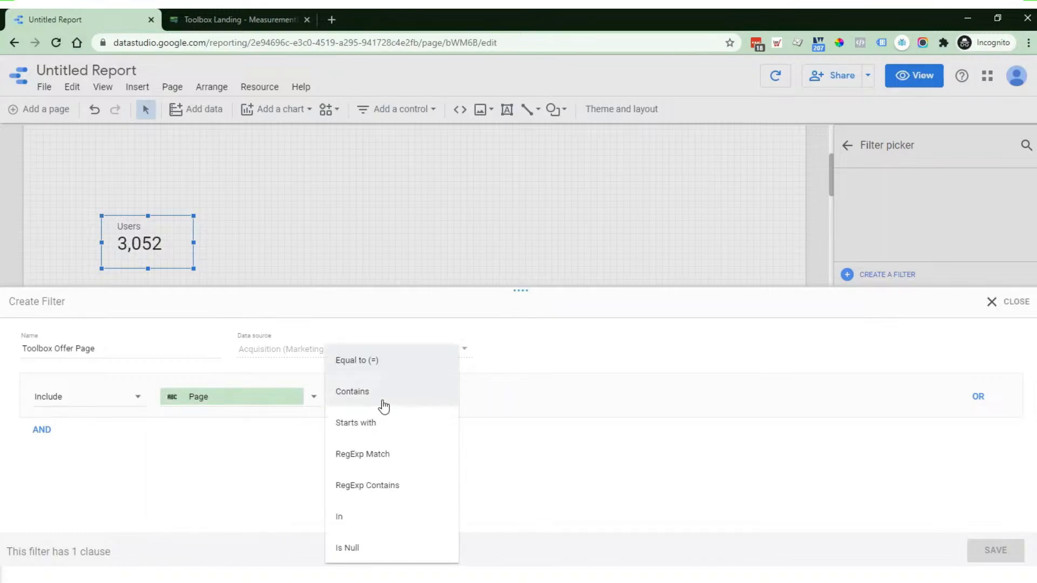
click(350, 396)
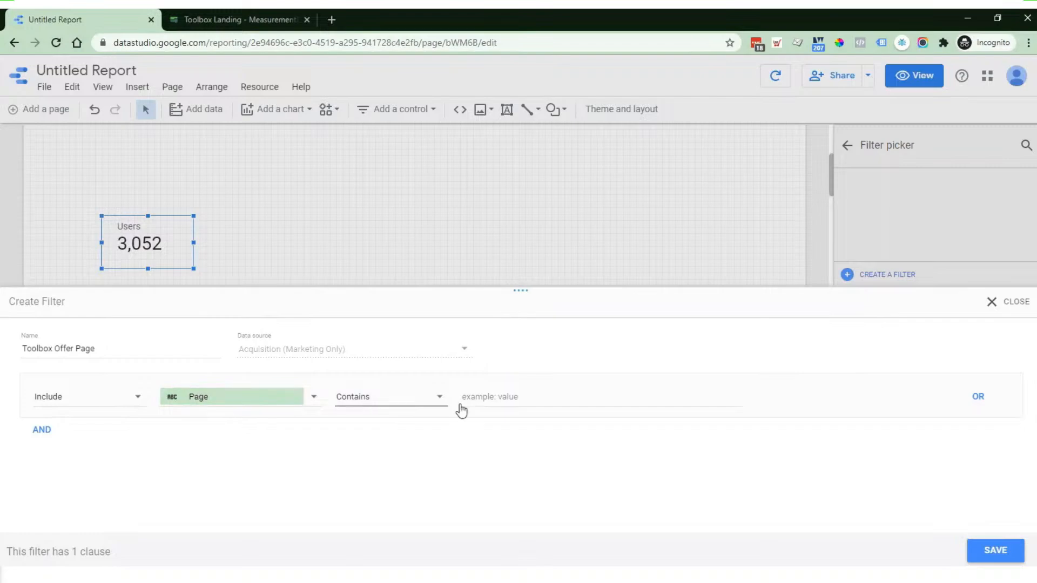
click(519, 401)
key(ctrl+v)
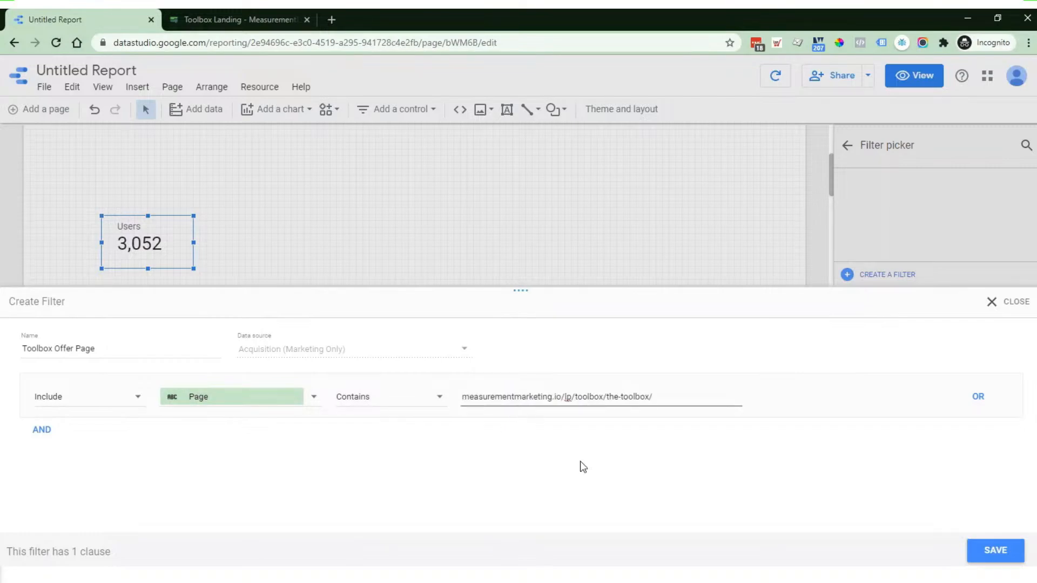
click(593, 473)
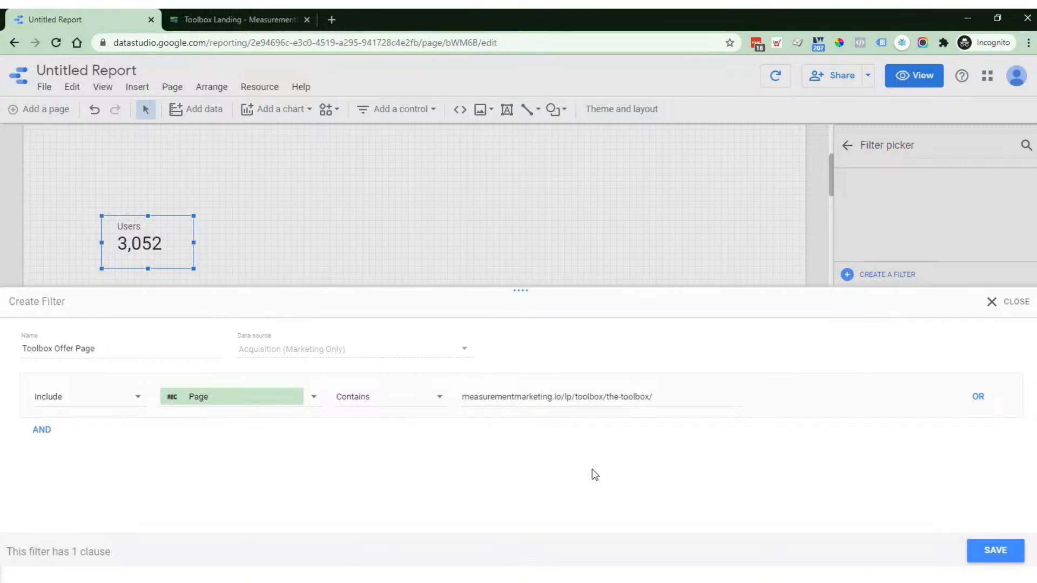
- Check the start of the address on the Toolbox landing page against the filter value, and save the filter
click(280, 11)
drag(349, 42, 112, 42)
click(143, 42)
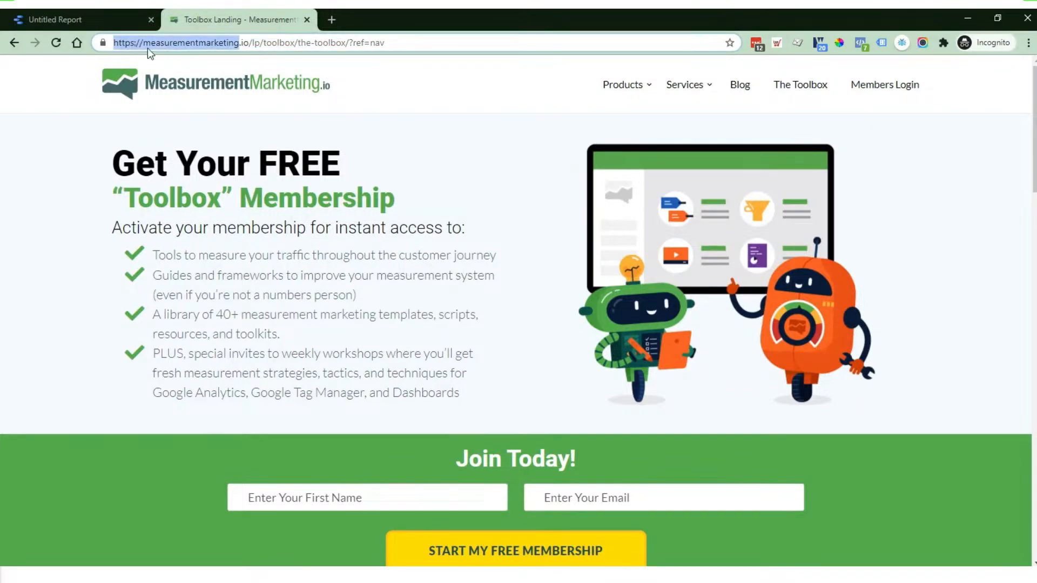
click(118, 16)
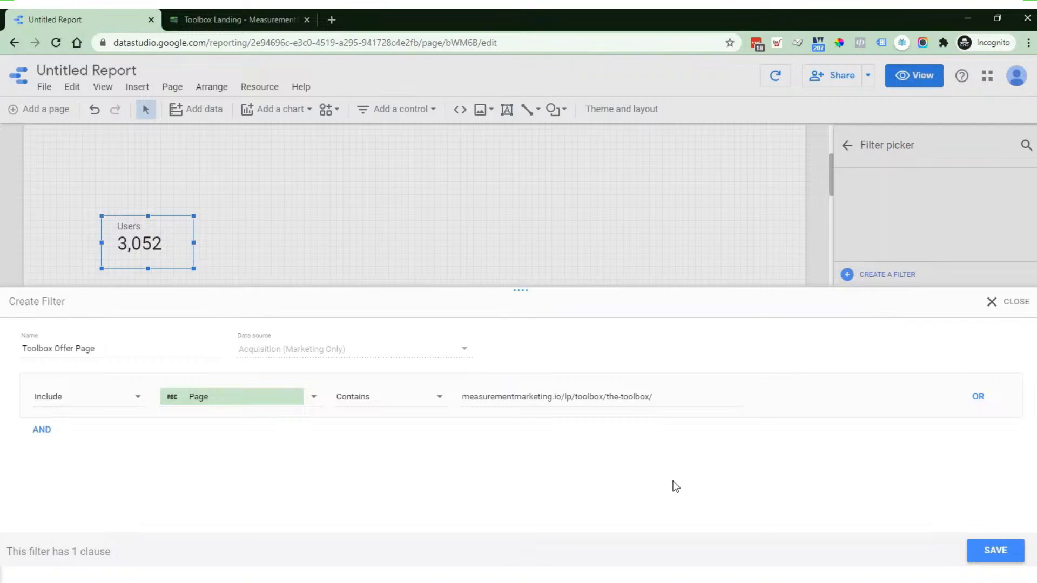
click(523, 402)
click(988, 550)
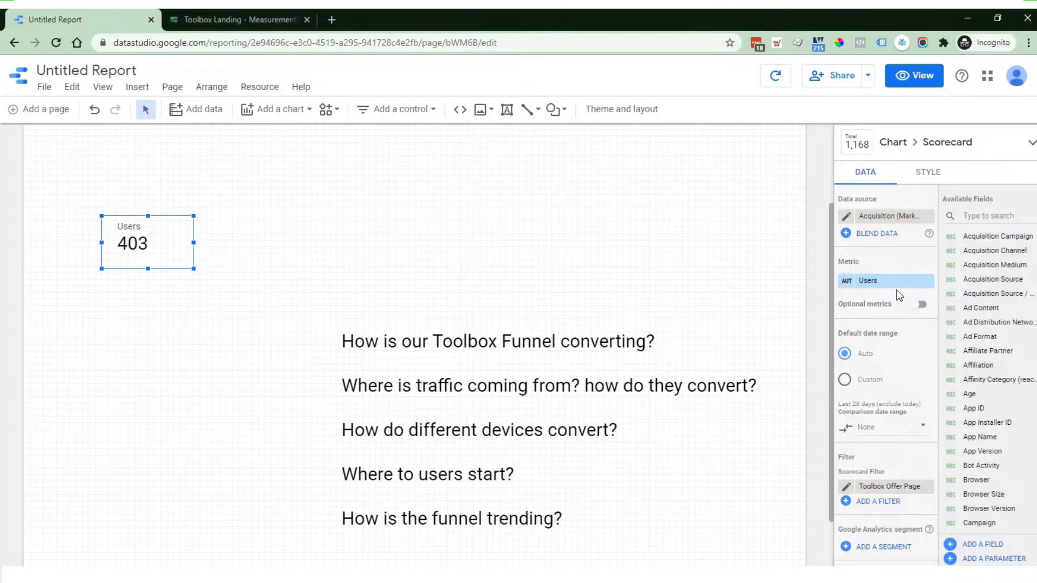
- Center the scorecard's metric name, metric value and comparison labels
click(922, 176)
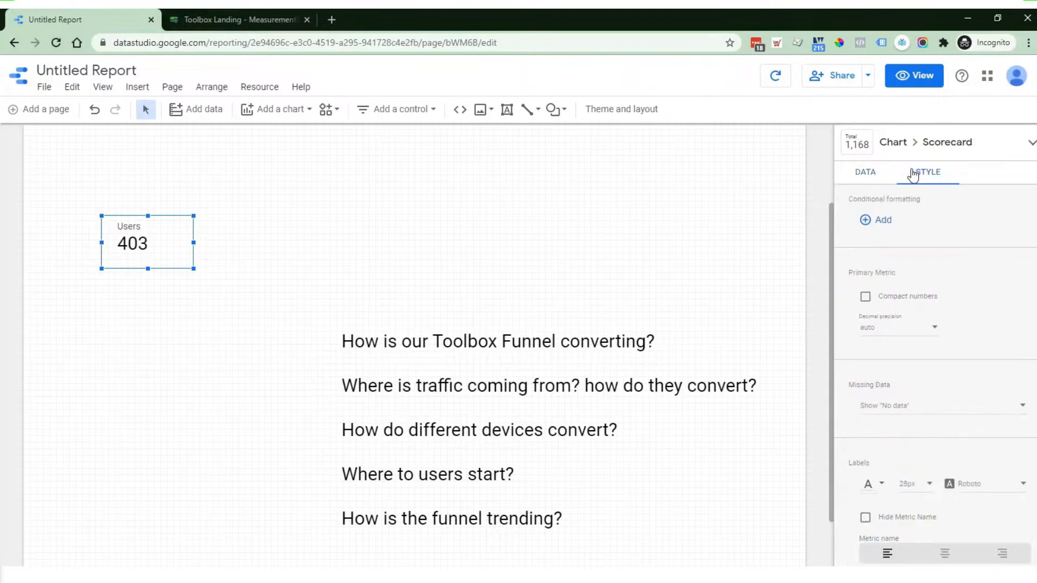
click(874, 178)
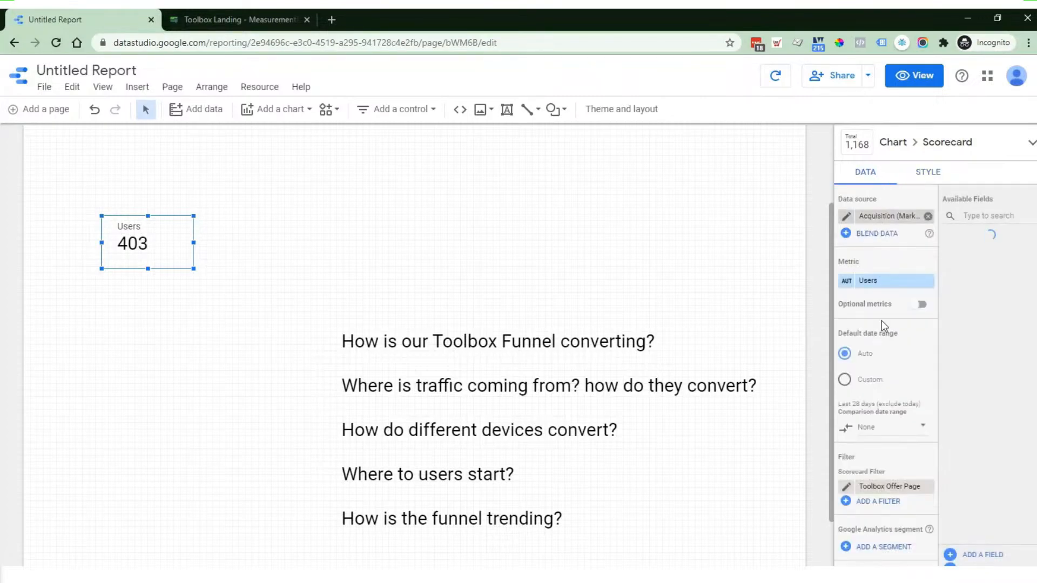
click(925, 179)
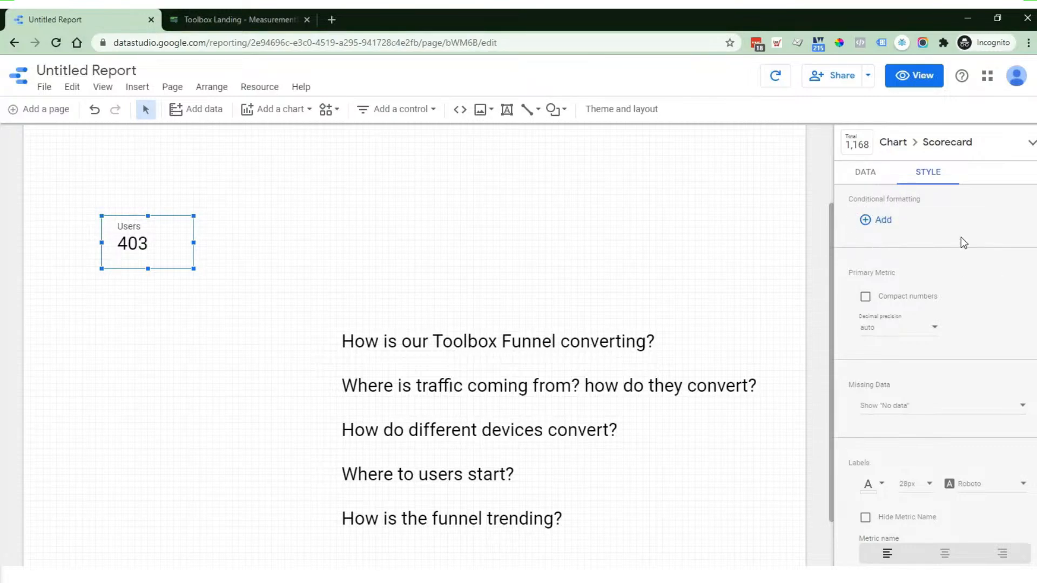
scroll(954, 264, down, 2)
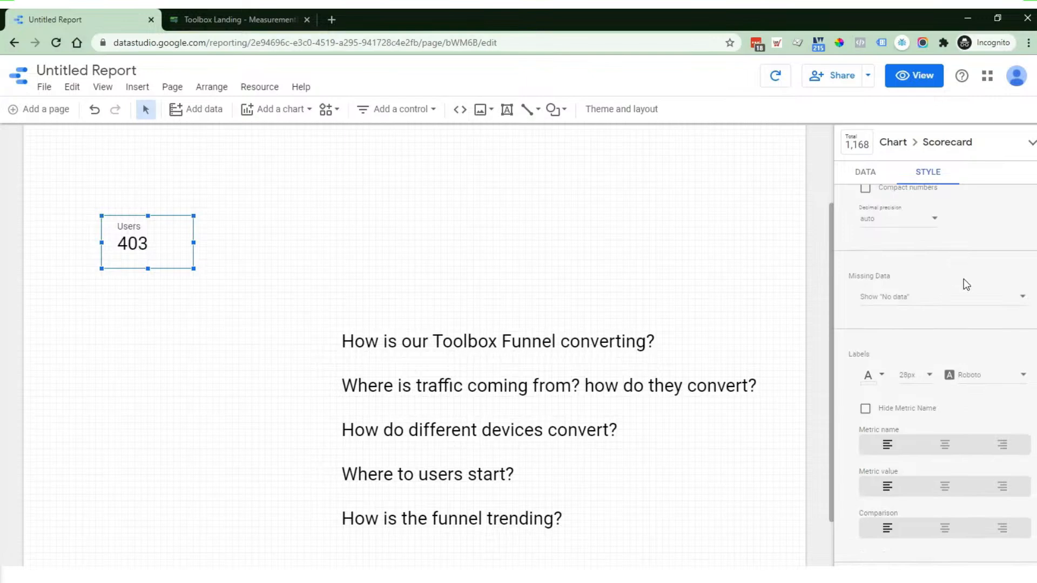
scroll(964, 279, down, 2)
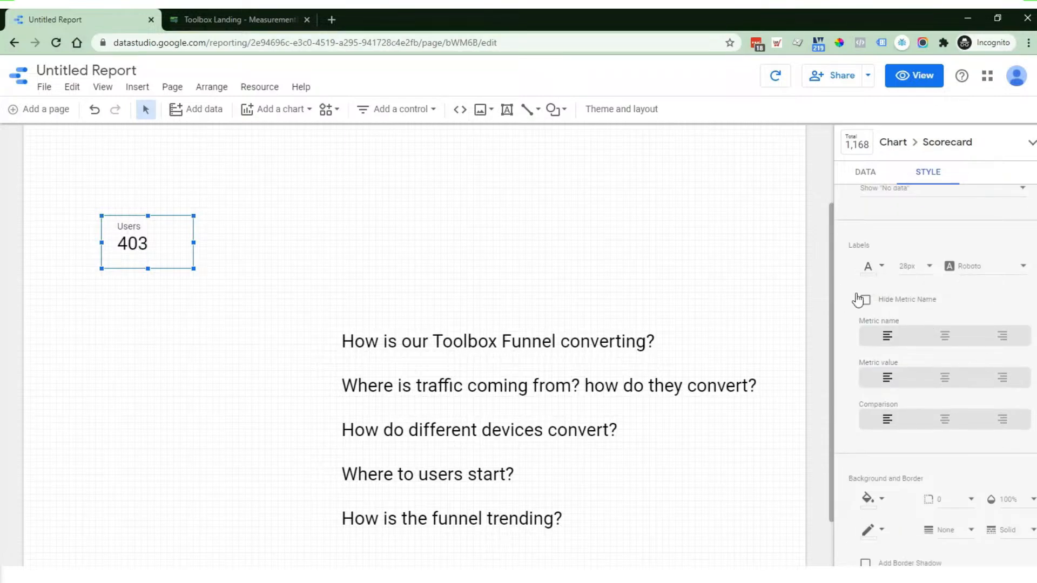
click(944, 336)
click(945, 377)
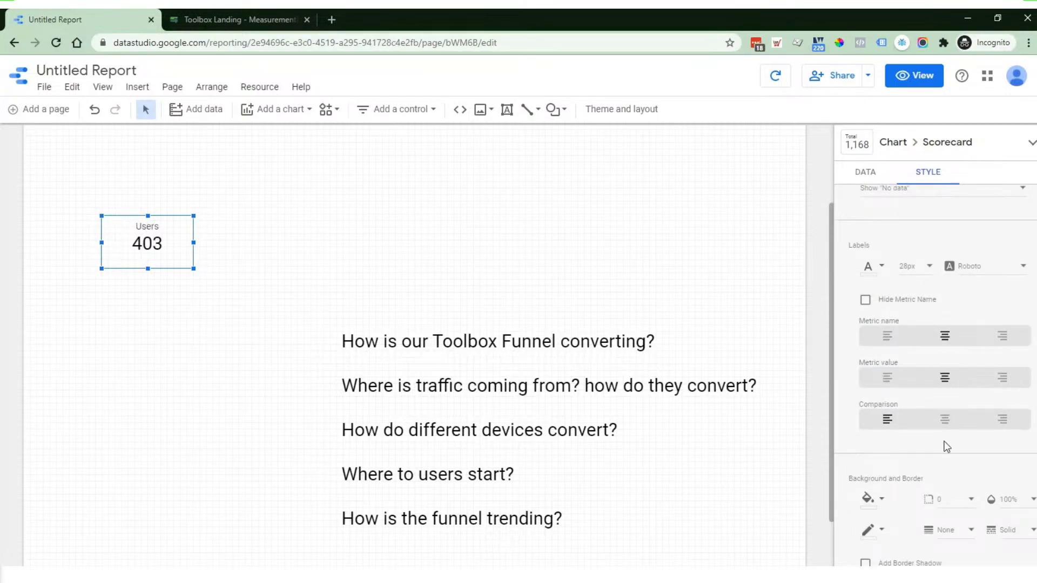
click(945, 420)
- Give the scorecard a light gray background and a border radius of 10
scroll(997, 378, down, 2)
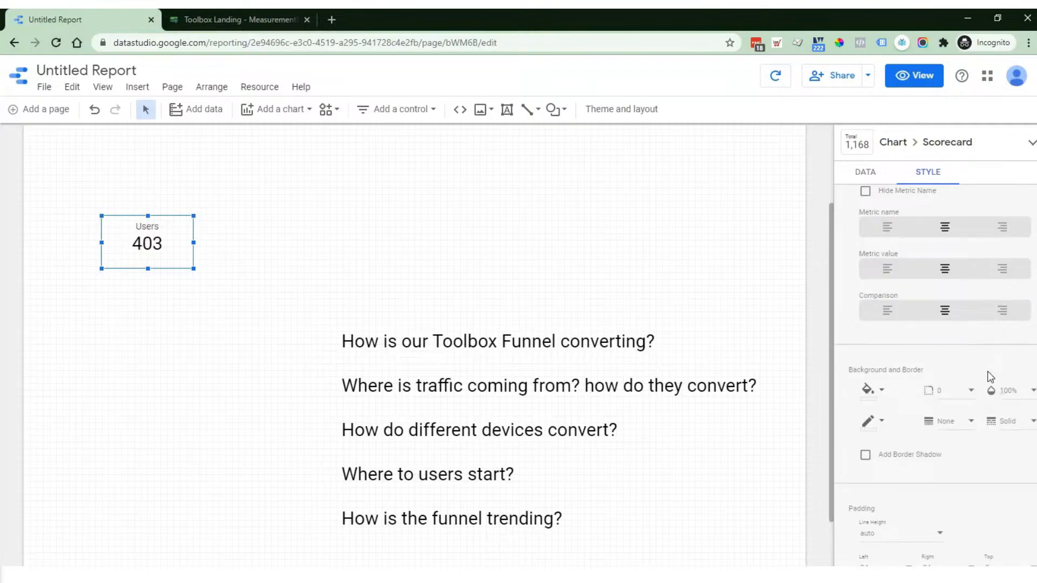
click(870, 394)
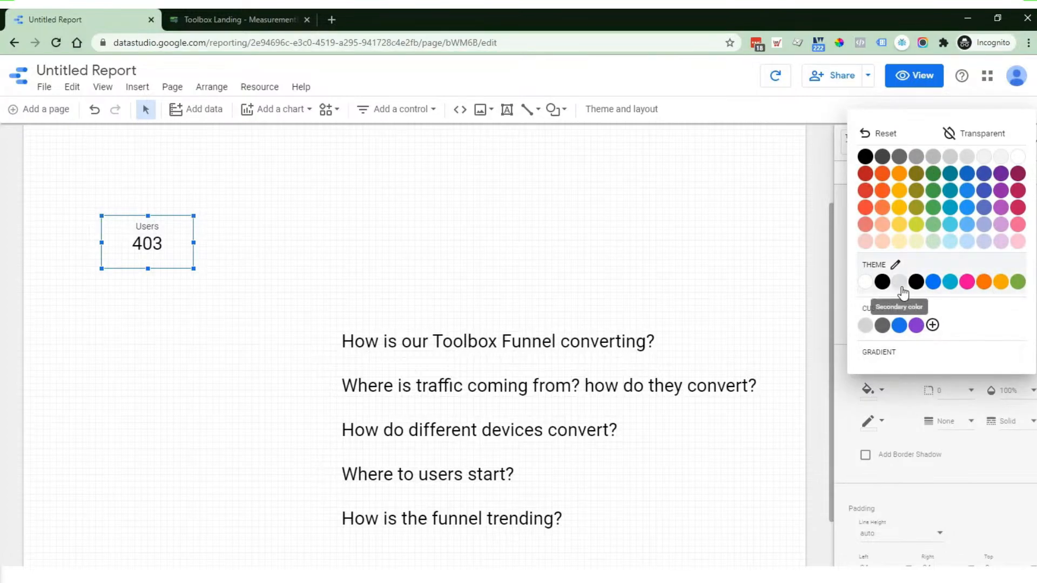
click(883, 326)
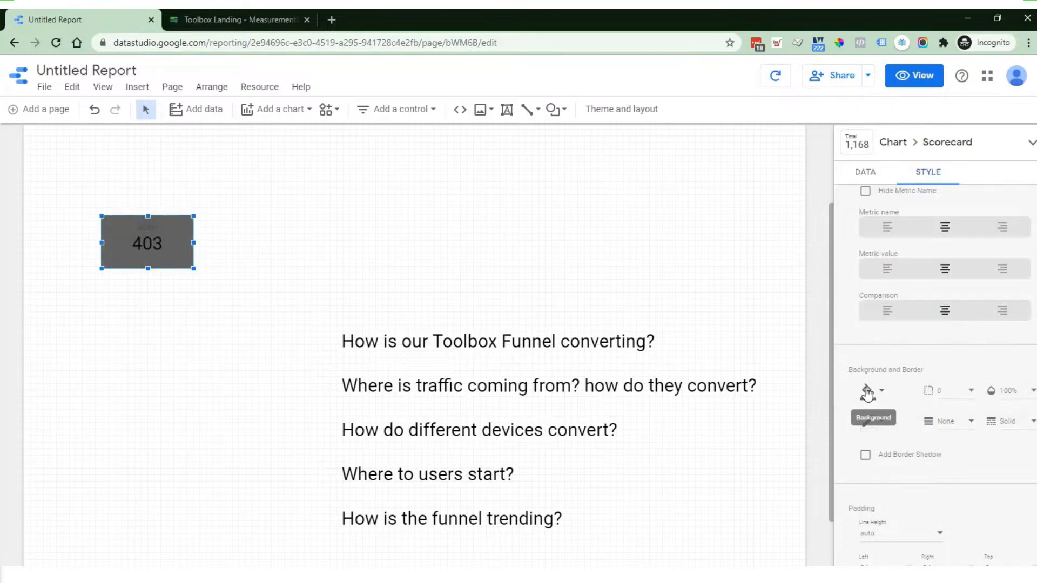
click(867, 390)
click(866, 326)
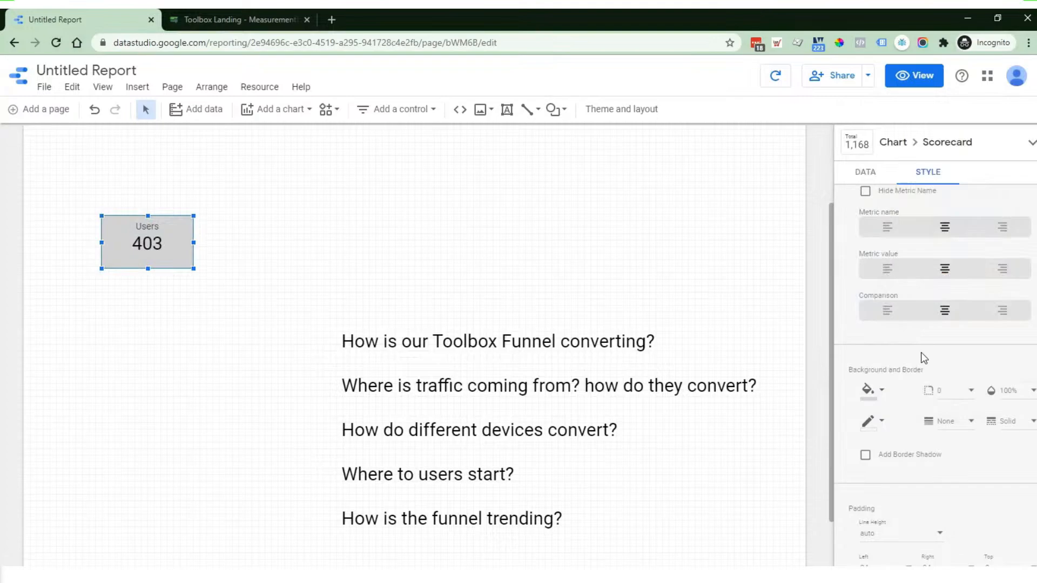
click(949, 390)
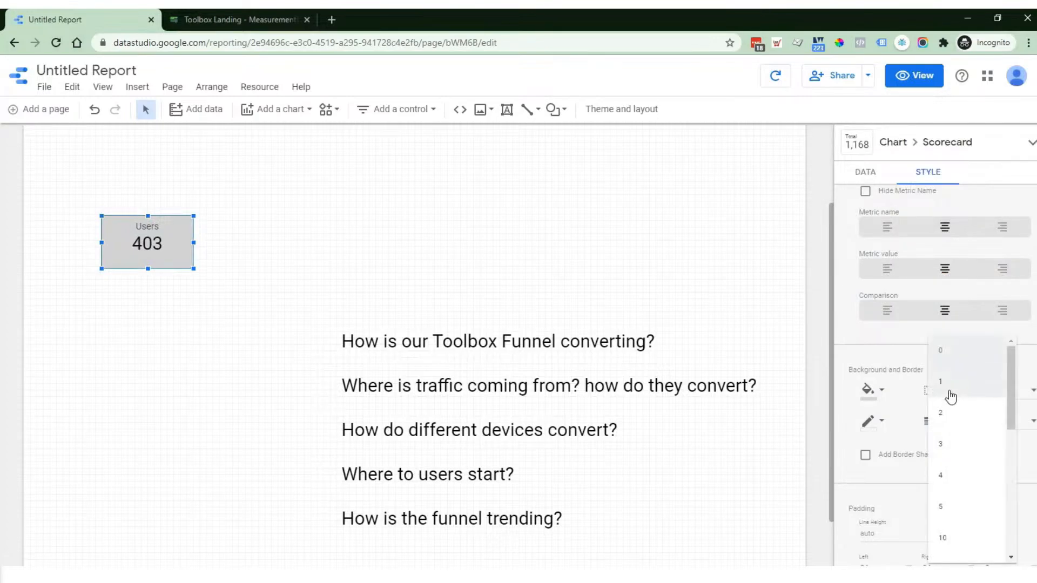
click(961, 535)
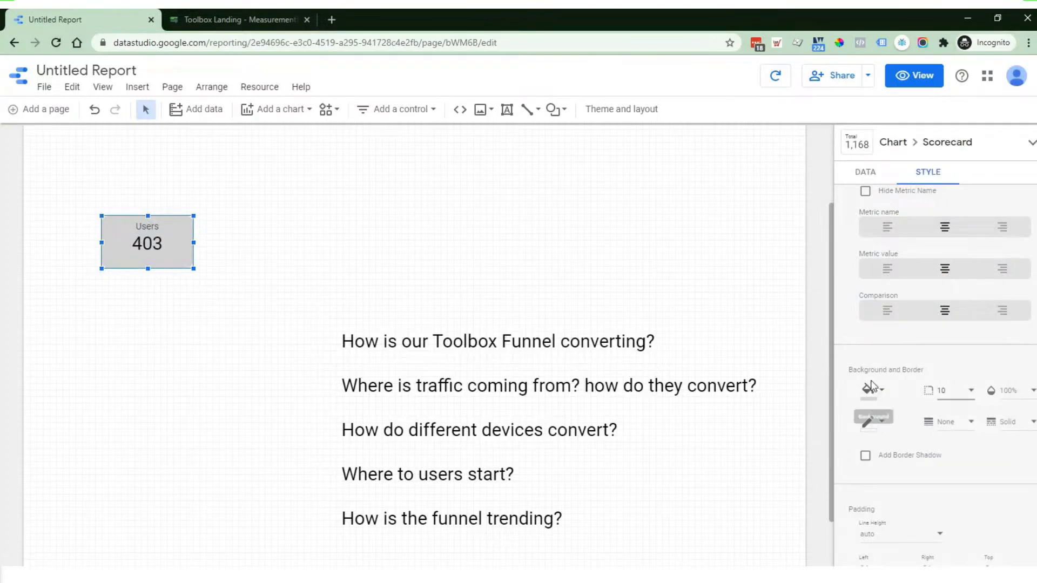
scroll(959, 458, down, 1)
scroll(959, 458, down, 3)
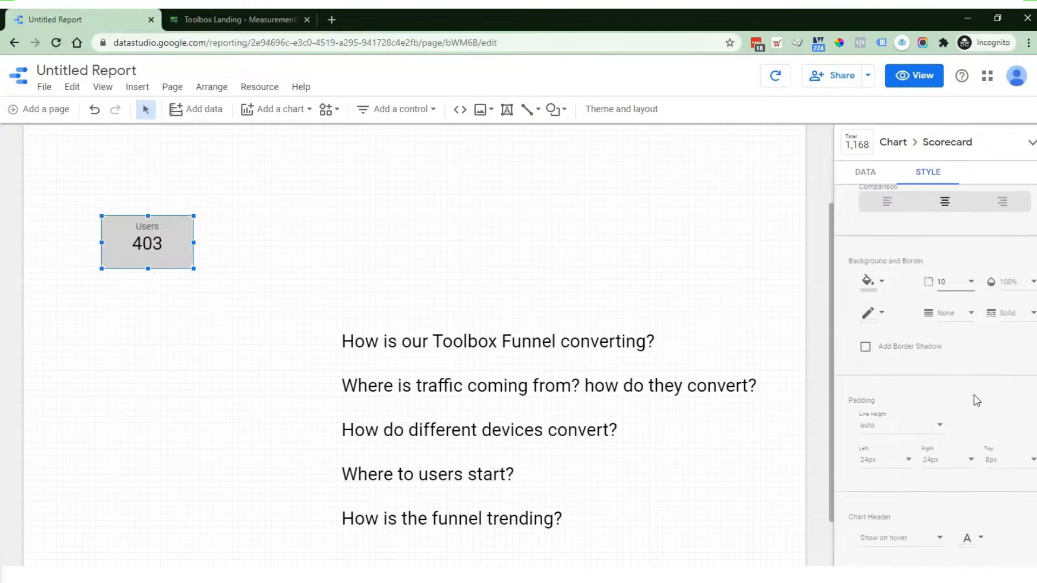
- Rename the scorecard's metric to Toolbox Offer Page, and widen the scorecard to the right so the name fits inside
click(870, 174)
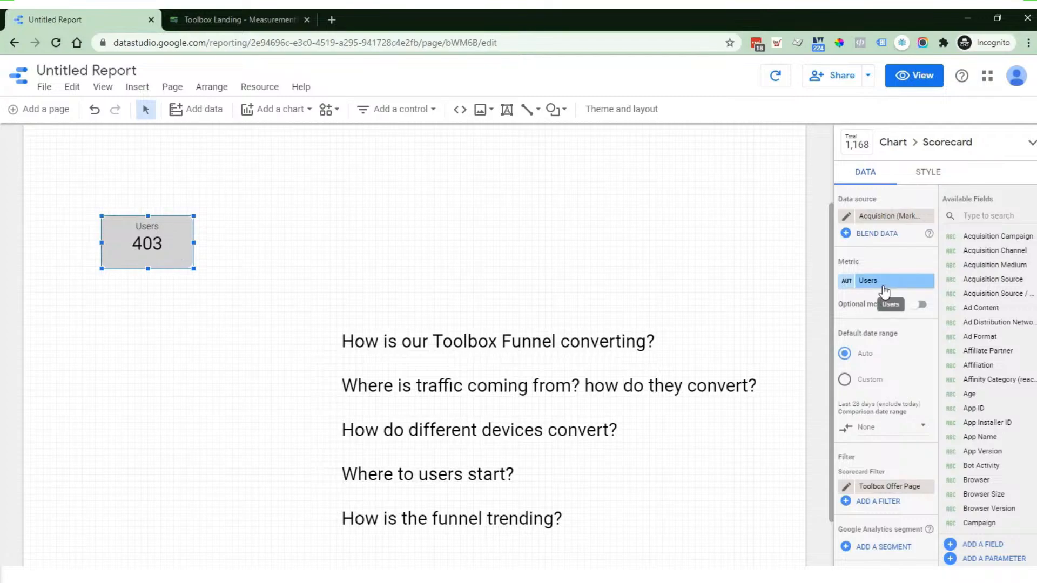
click(847, 281)
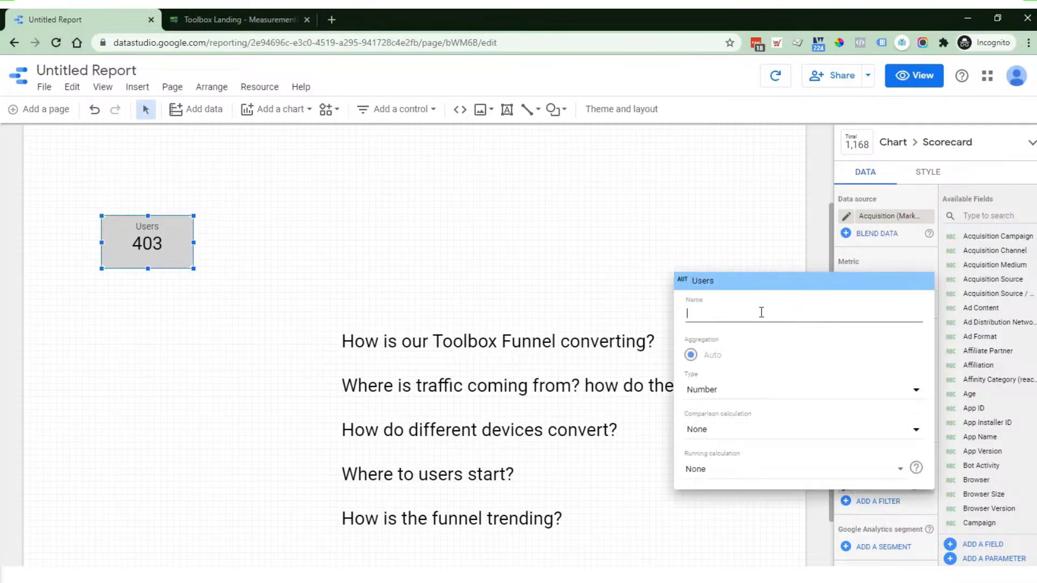
text(T)
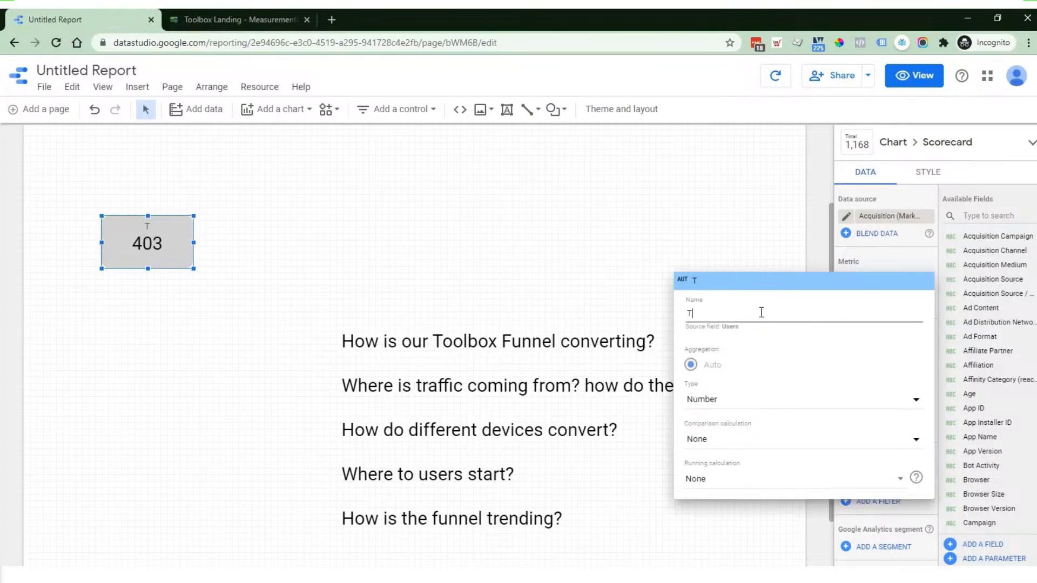
text(oolbox Of)
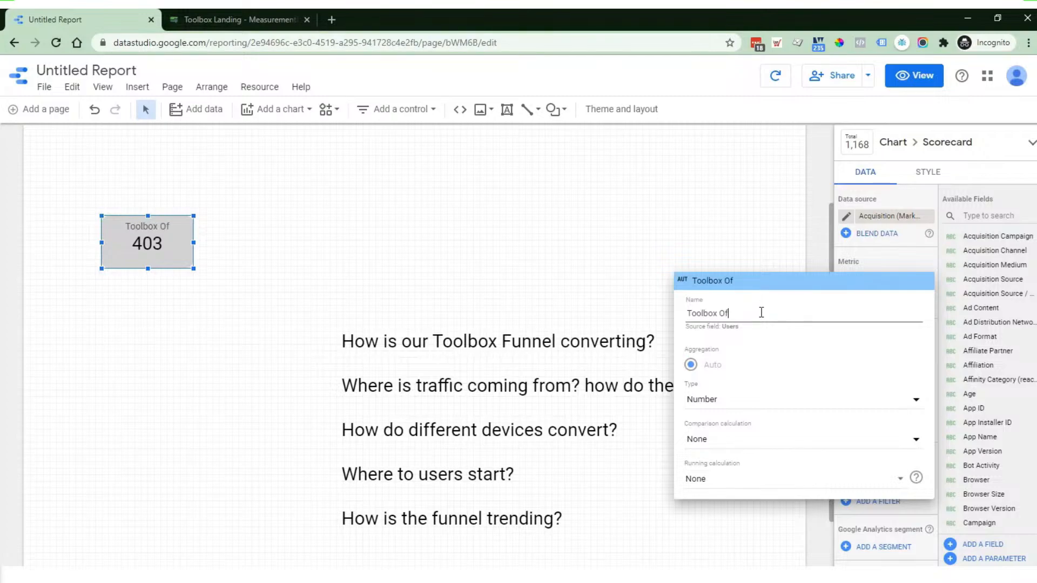
text(fer Page)
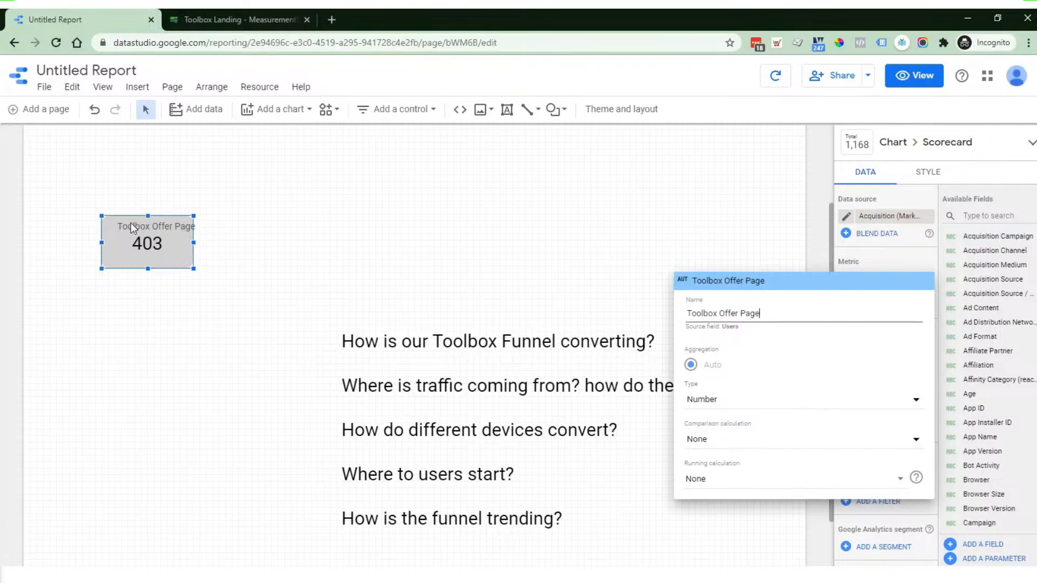
click(729, 220)
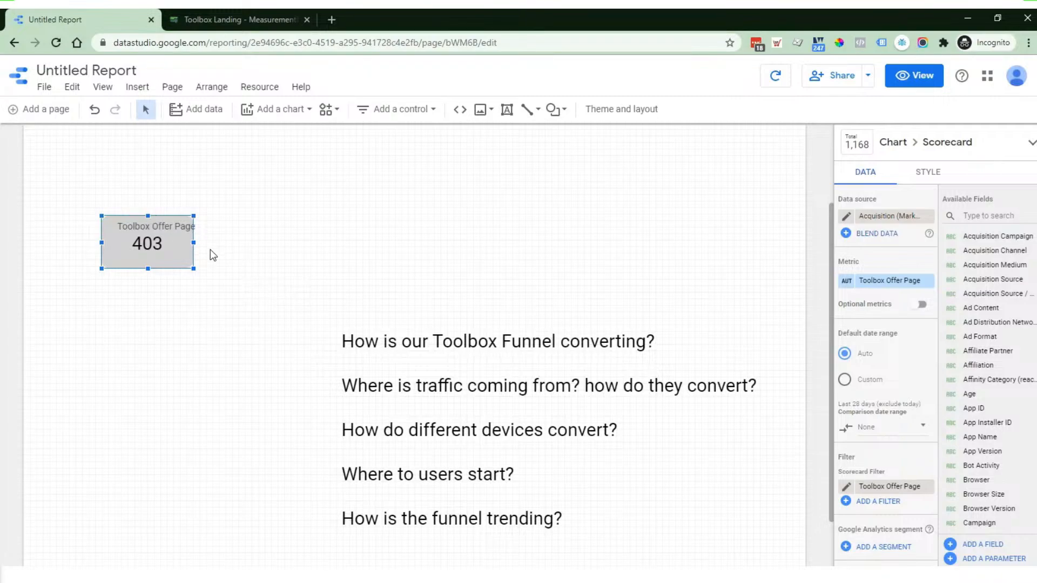
drag(195, 242, 221, 242)
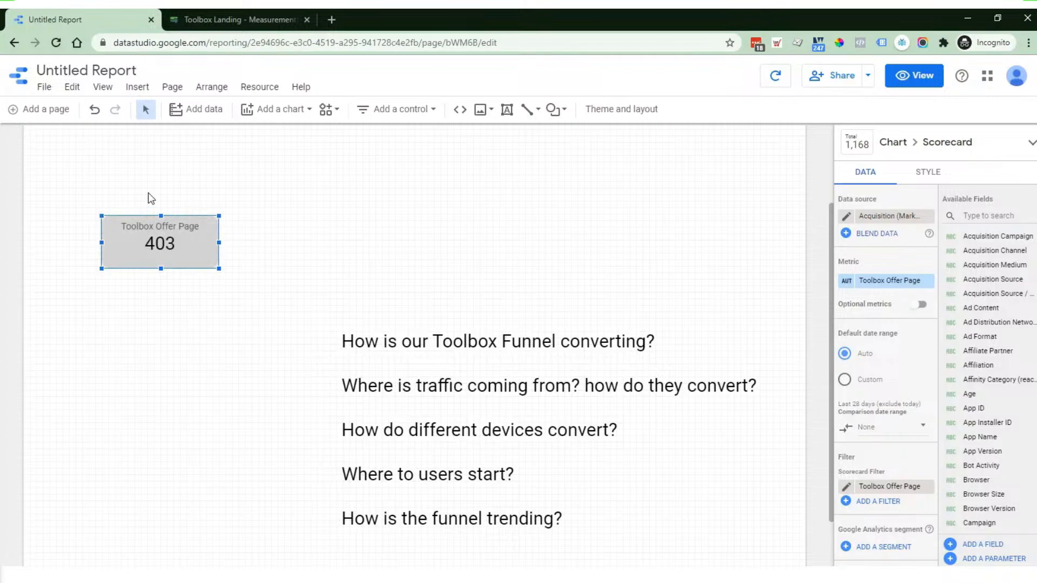
click(278, 222)
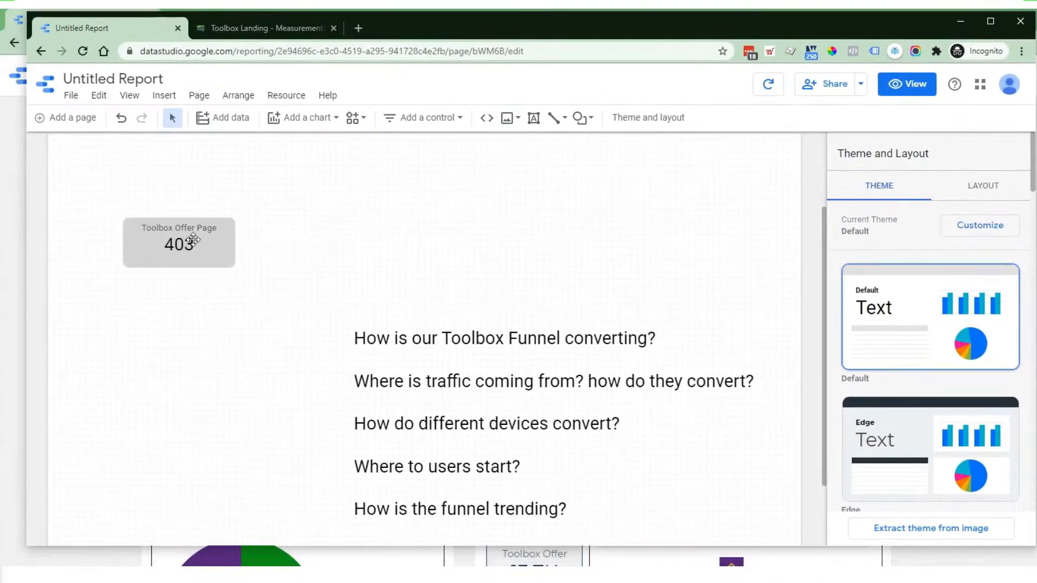
- Place a copy of the Toolbox Offer Page scorecard directly below the original and remove the copy's Toolbox Offer Page filter
scroll(290, 289, up, 2)
drag(213, 352, 208, 257)
click(216, 267)
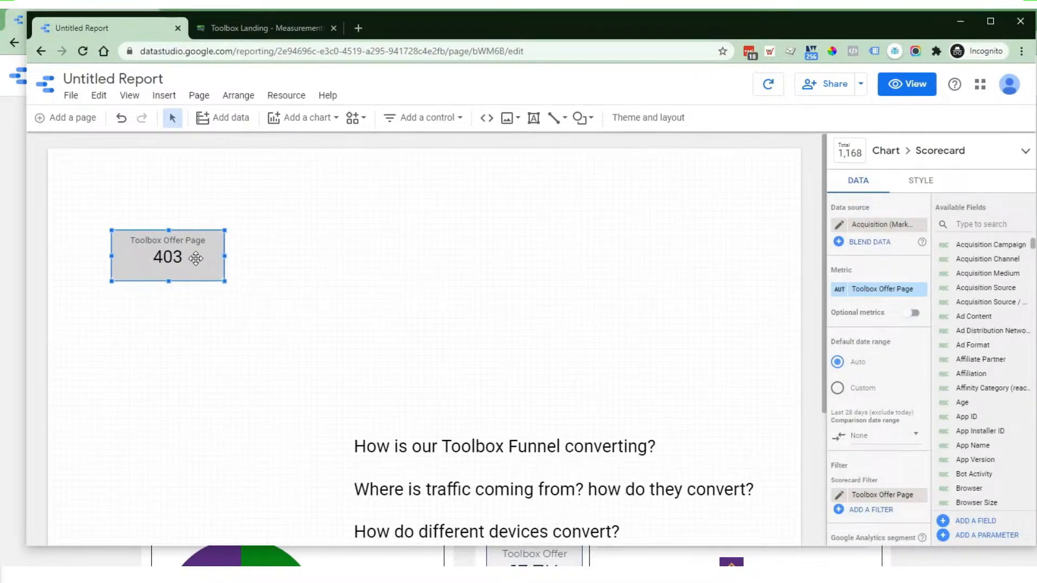
drag(196, 259, 202, 335)
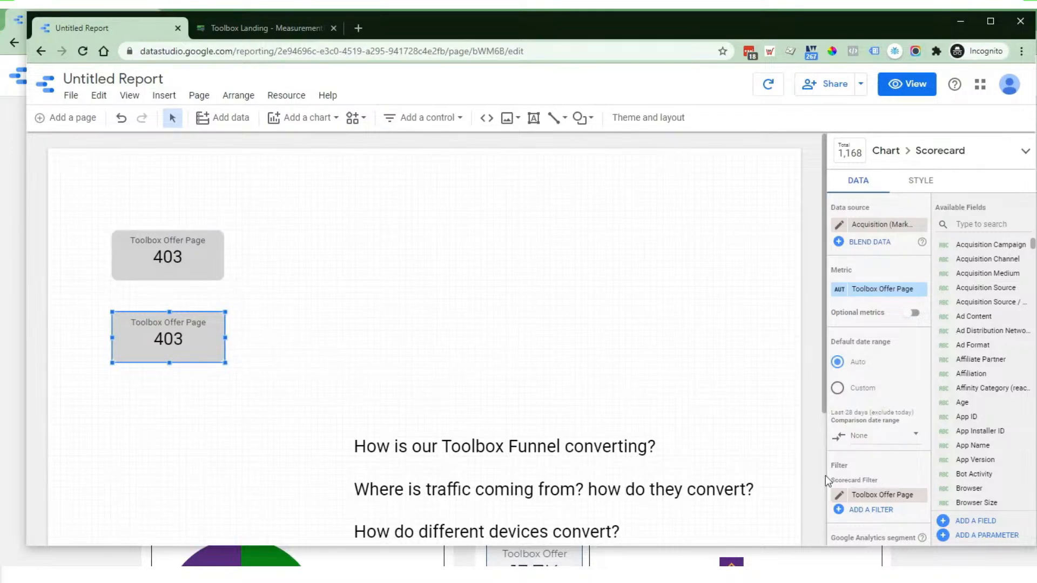
click(921, 496)
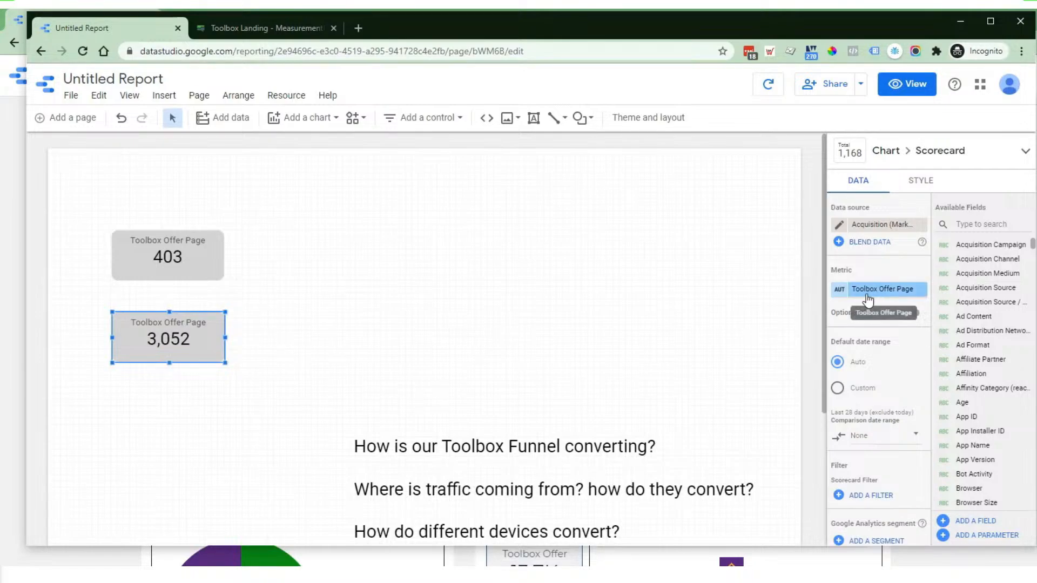
- Set the copied scorecard's metric to Users
click(886, 291)
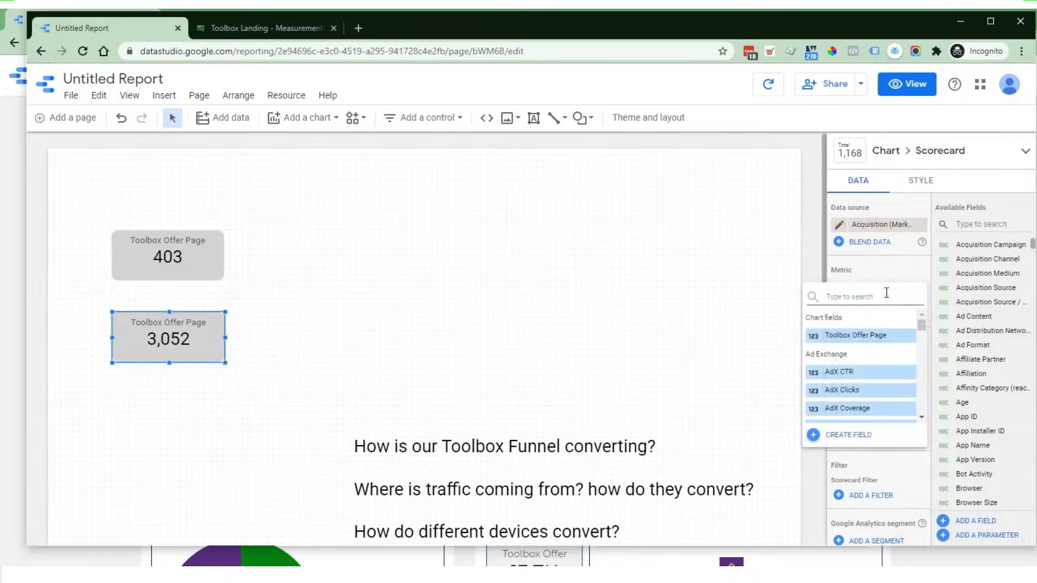
text(users)
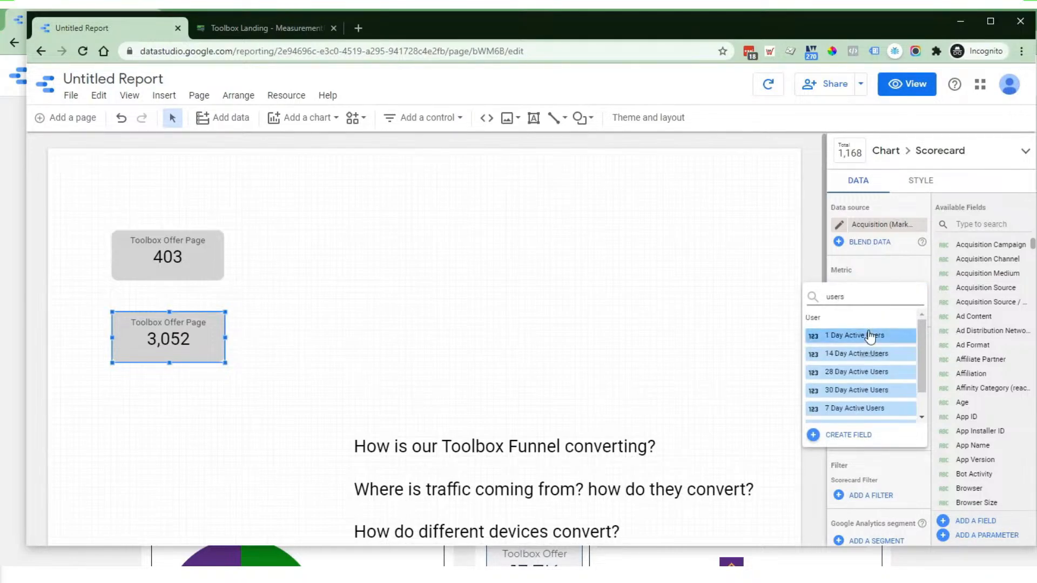
scroll(843, 343, down, 2)
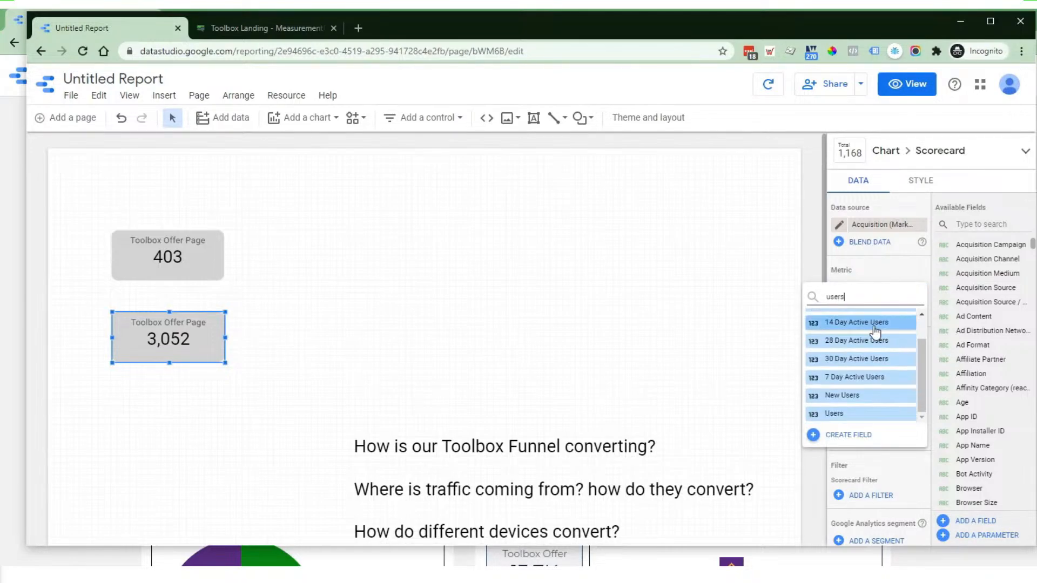
click(861, 415)
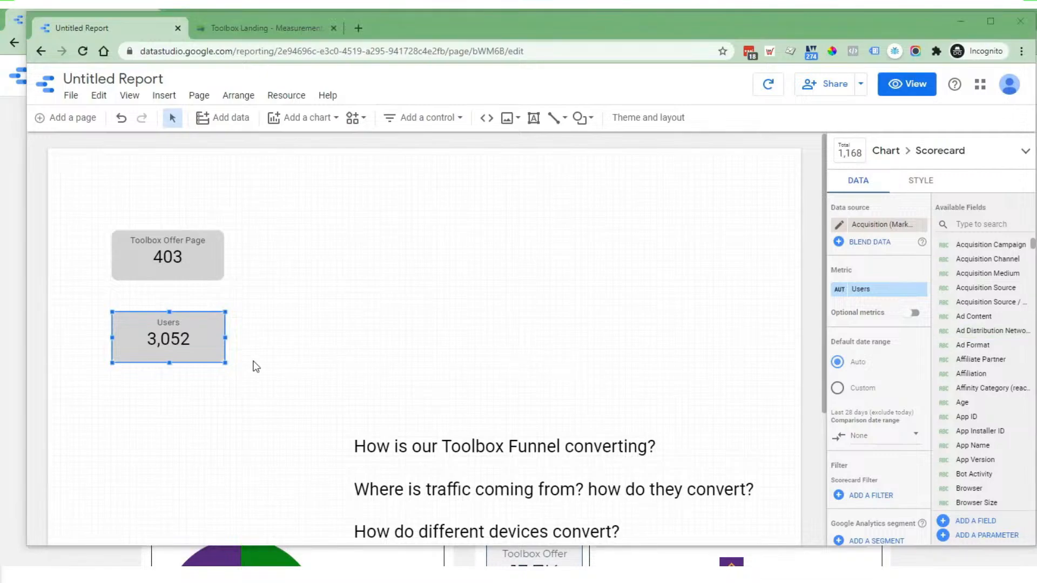
- Search the available fields for "tool" and replace the lower scorecard's metric with Toolbox (Goal 16 Completions)
drag(554, 40, 425, 44)
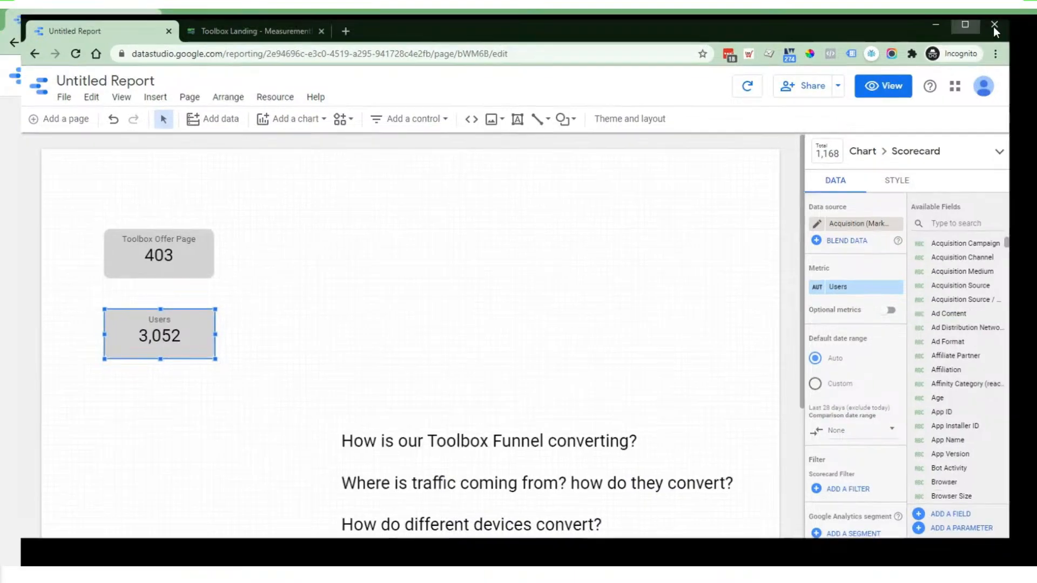
click(994, 24)
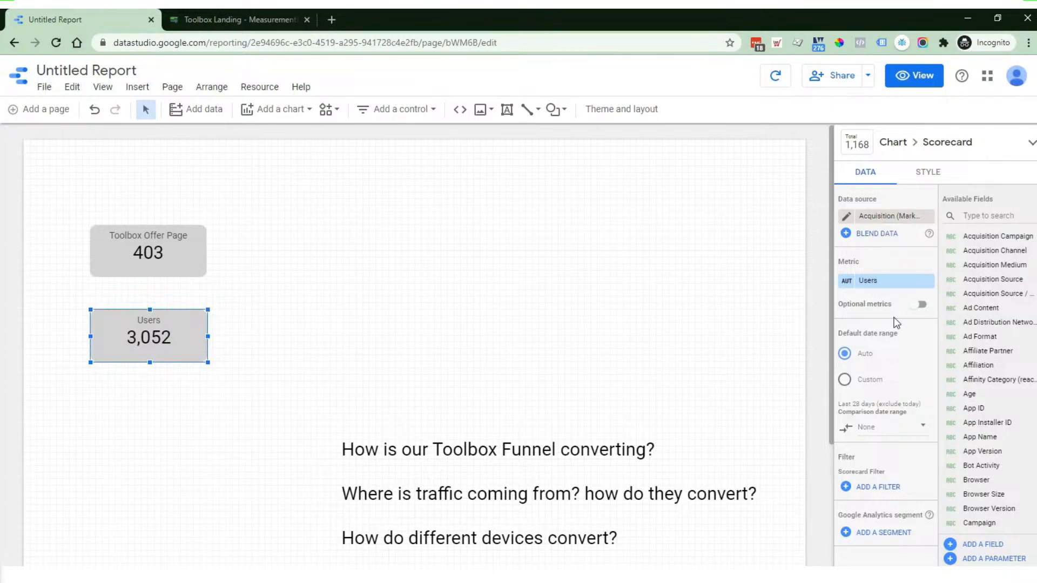
scroll(897, 324, down, 2)
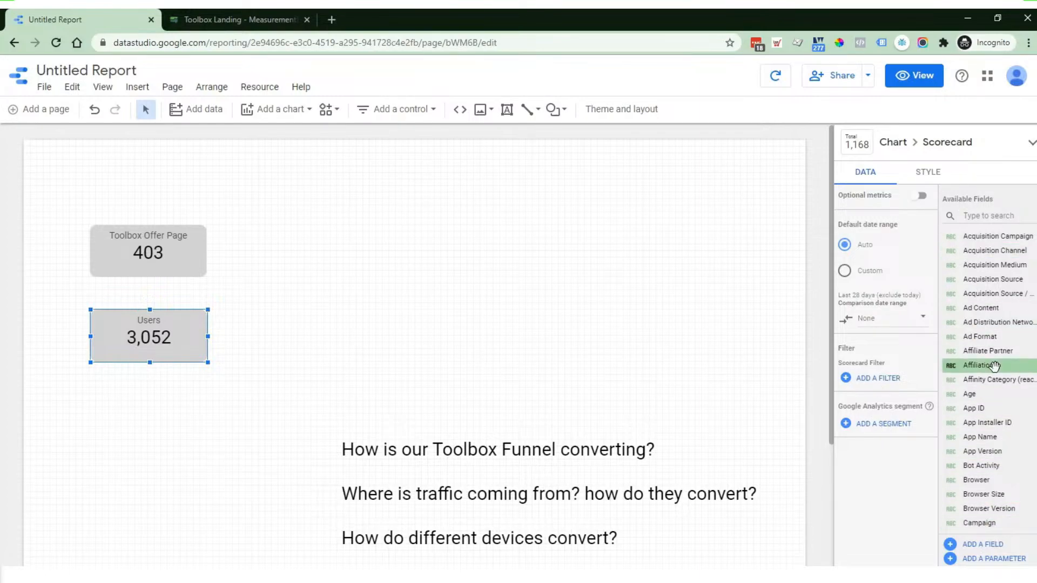
scroll(989, 362, down, 6)
scroll(994, 361, down, 7)
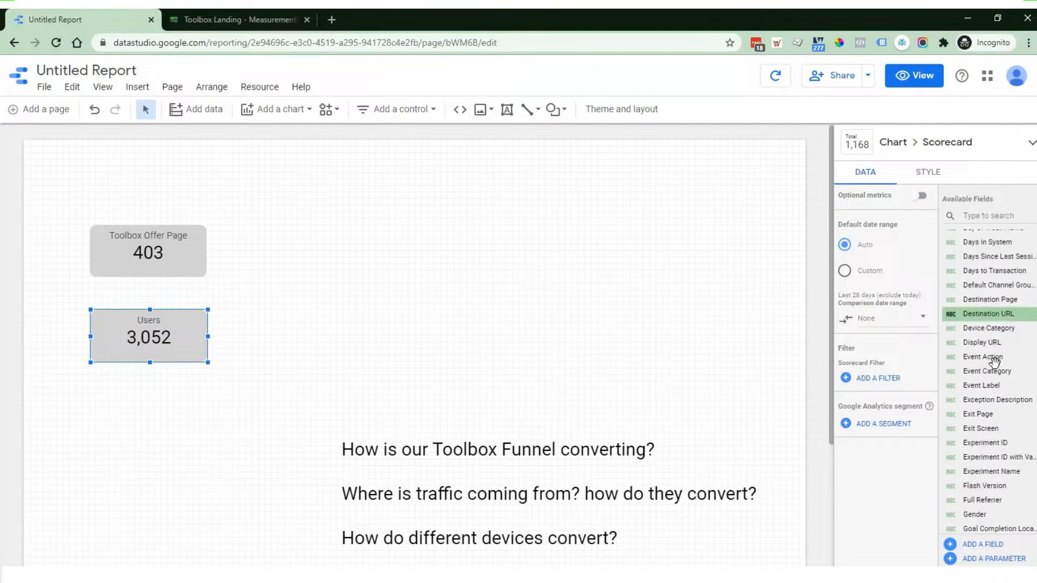
scroll(993, 284, up, 13)
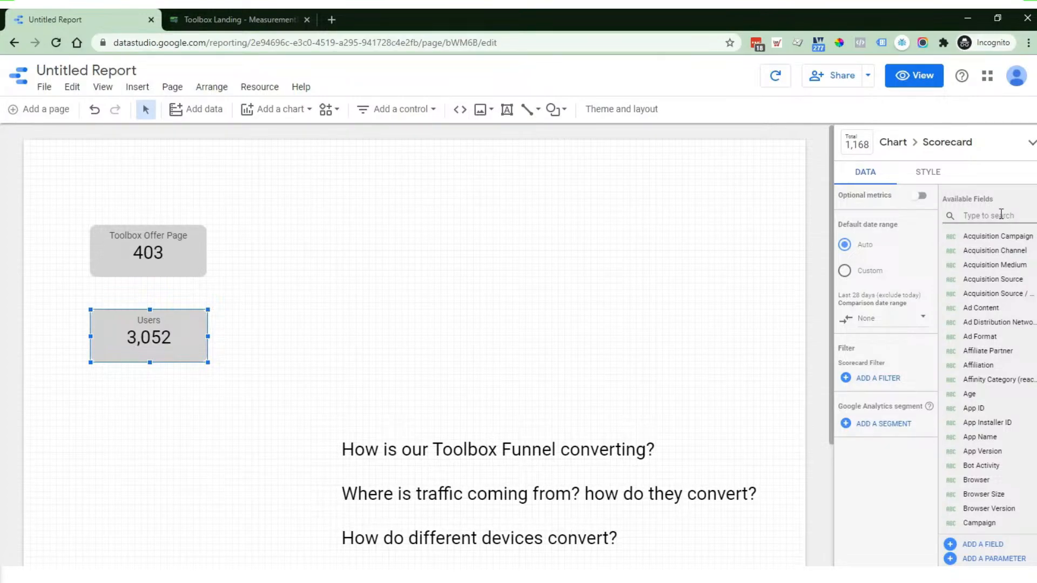
text(tool)
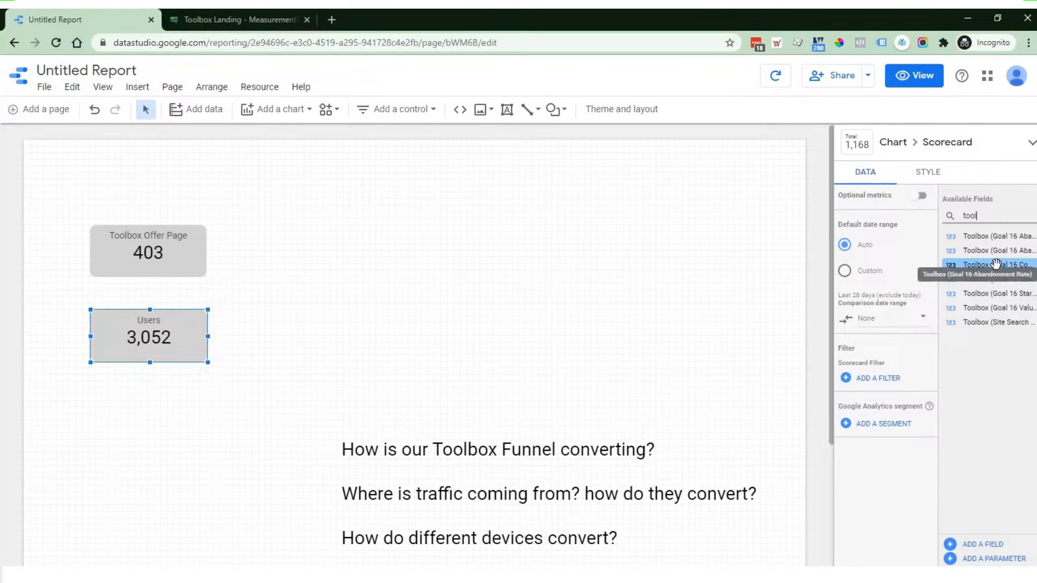
drag(1001, 277, 867, 293)
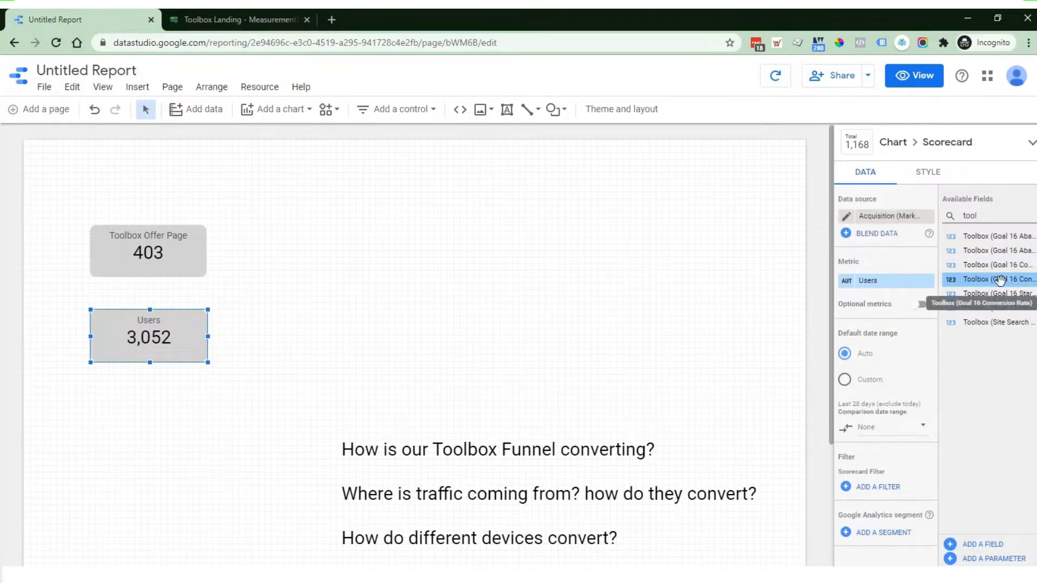
drag(1018, 263, 915, 285)
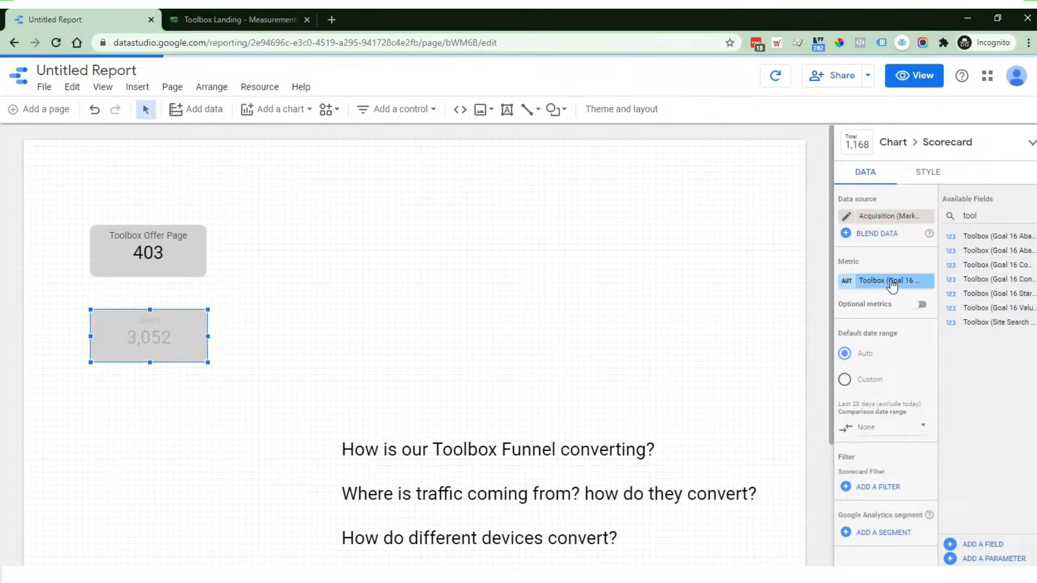
click(894, 285)
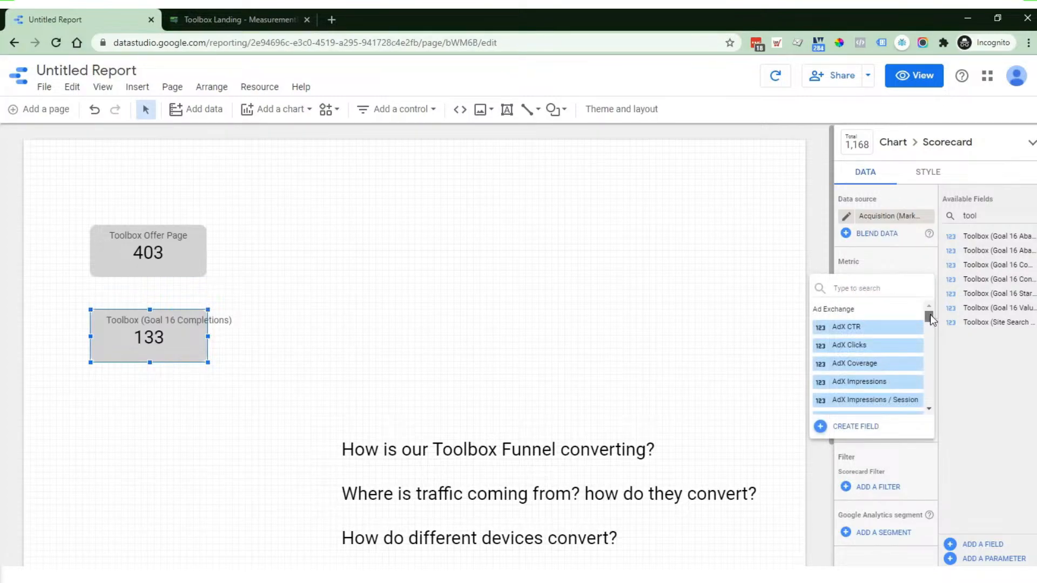
mouse_move(931, 314)
mouse_down()
mouse_move(930, 332)
mouse_move(930, 305)
mouse_up()
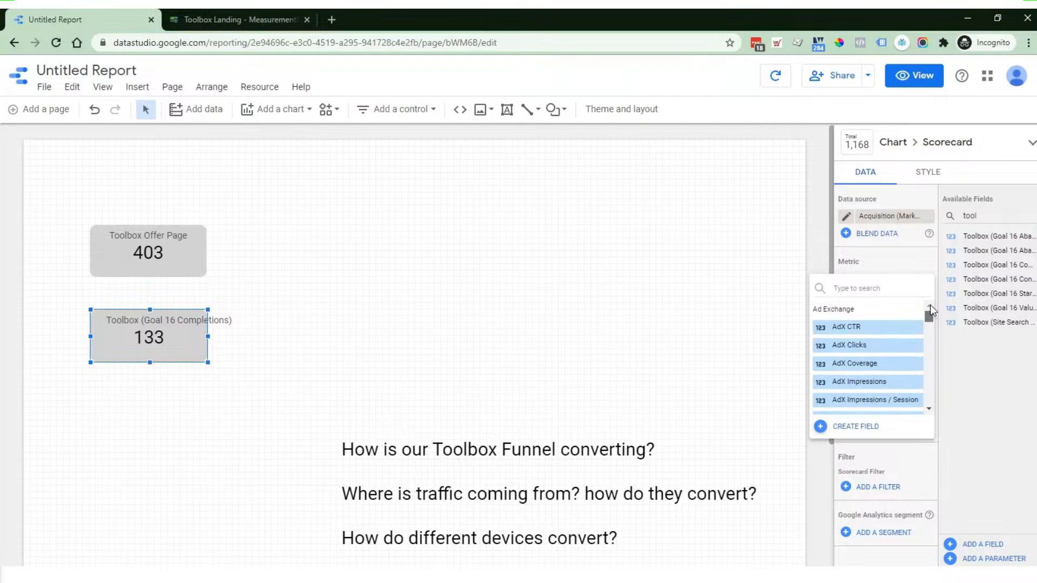
click(981, 387)
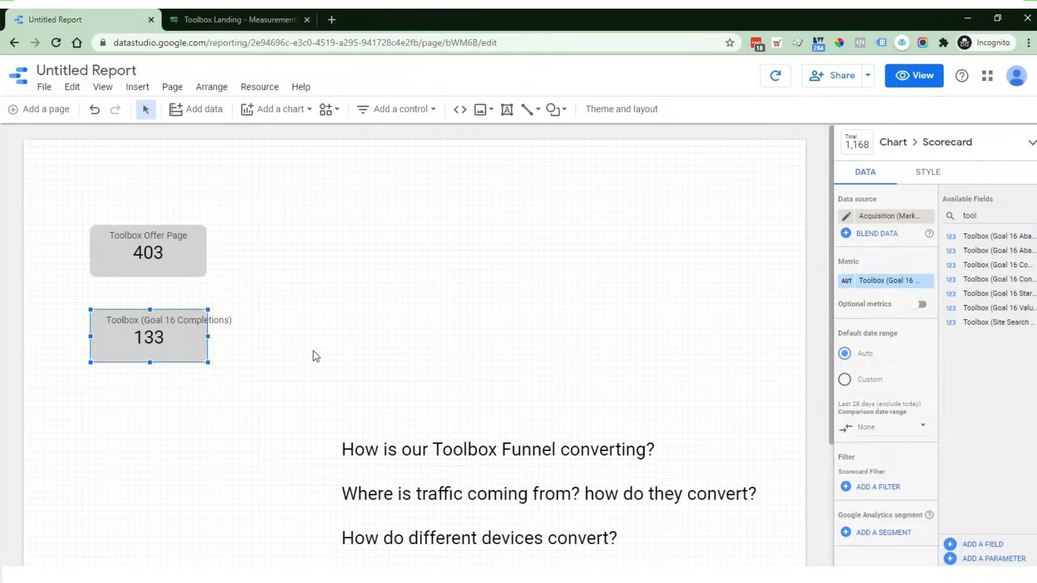
- Rename the lower scorecard's metric to Toolbox Optins
click(848, 281)
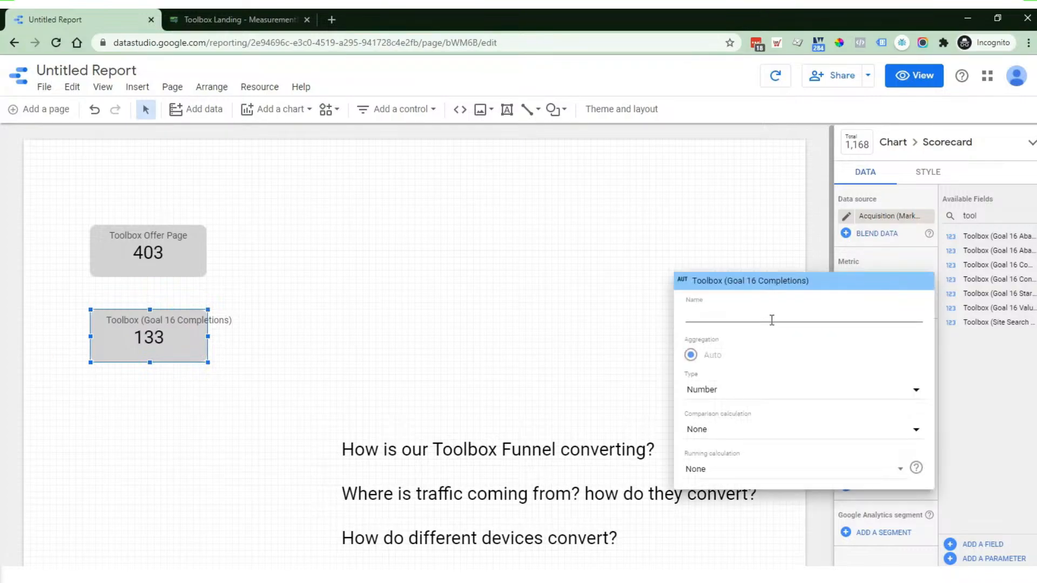
text(Too)
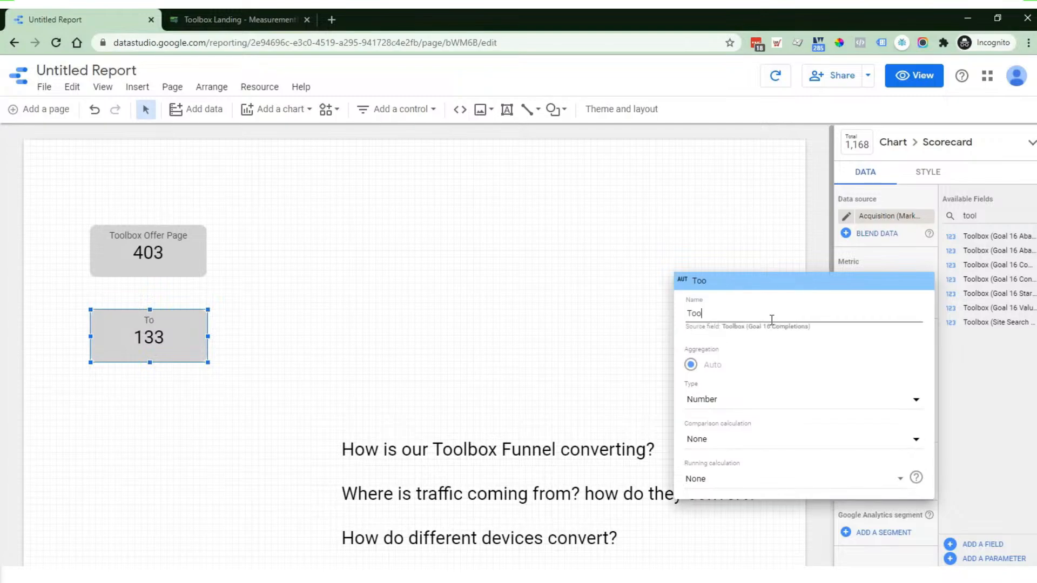
text(lbox Optins)
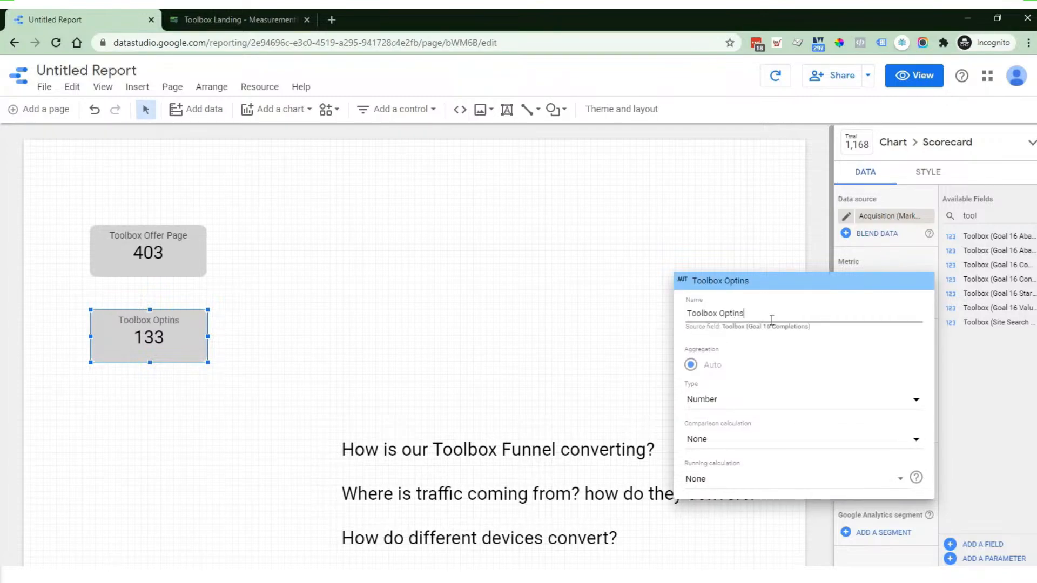
click(781, 250)
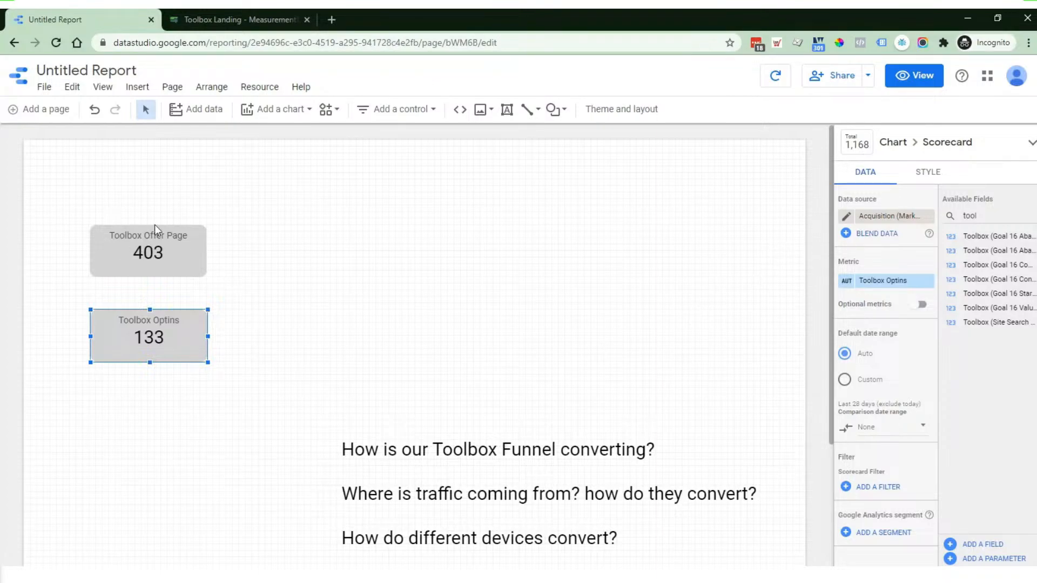
- Compare the two scorecards with the funnel on the demo dashboard behind the report, and return to the full-size report
drag(457, 21, 910, 64)
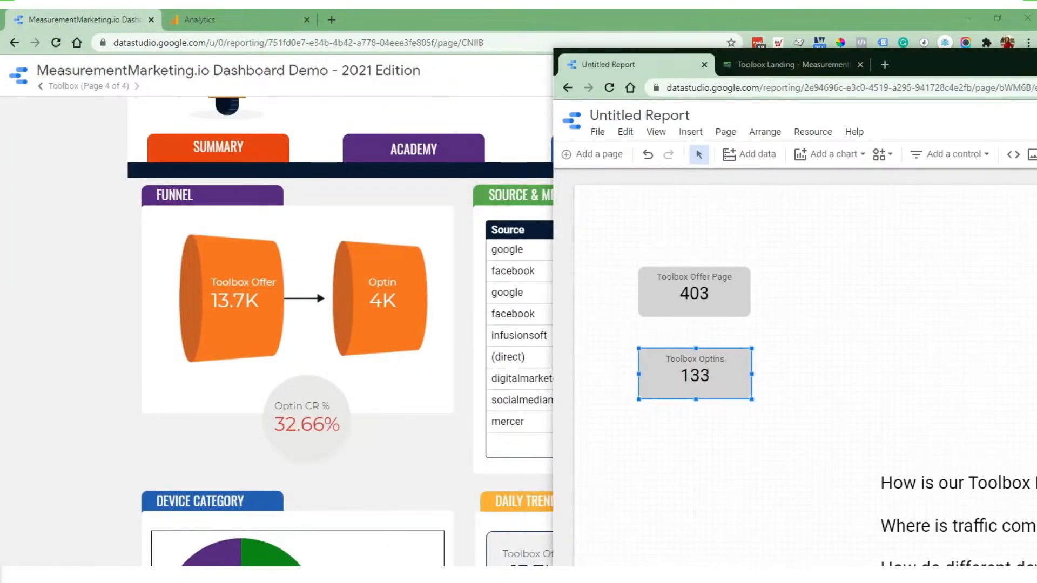
drag(990, 60, 462, 28)
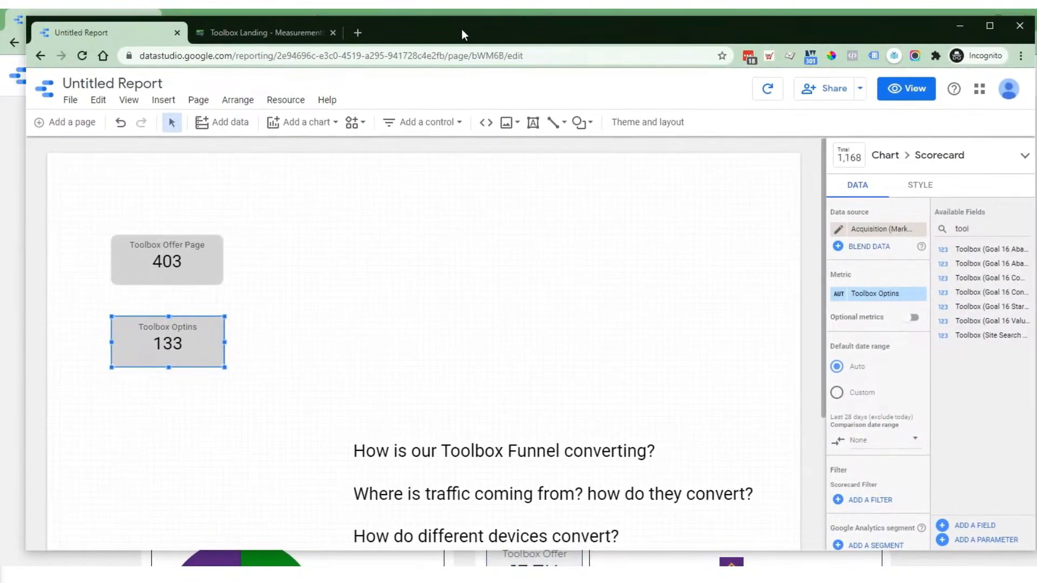
click(985, 28)
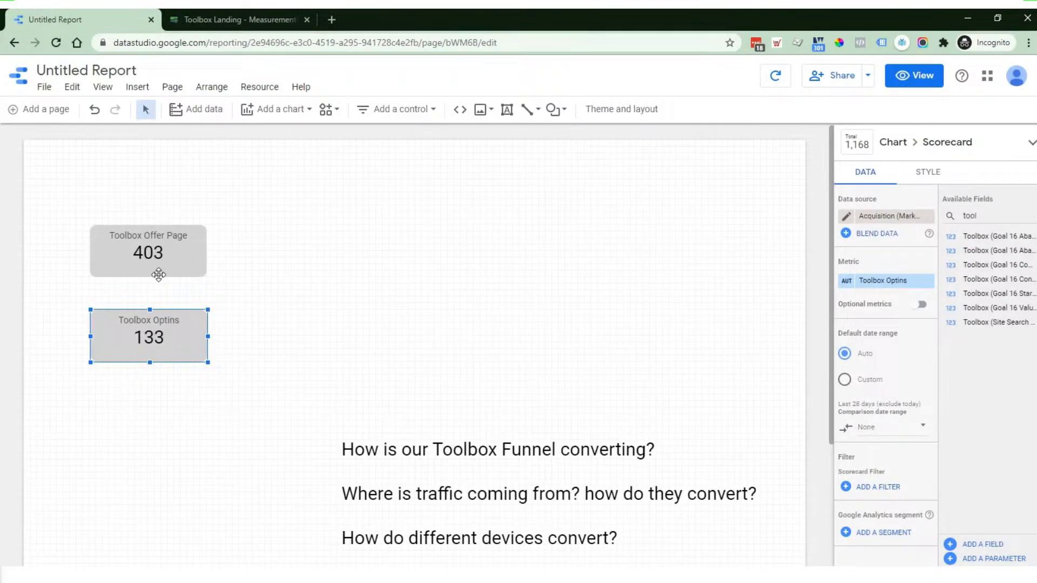
- Blend the data of the Toolbox Offer Page and Toolbox Optins scorecards, and delete the resulting blended scorecard
click(328, 317)
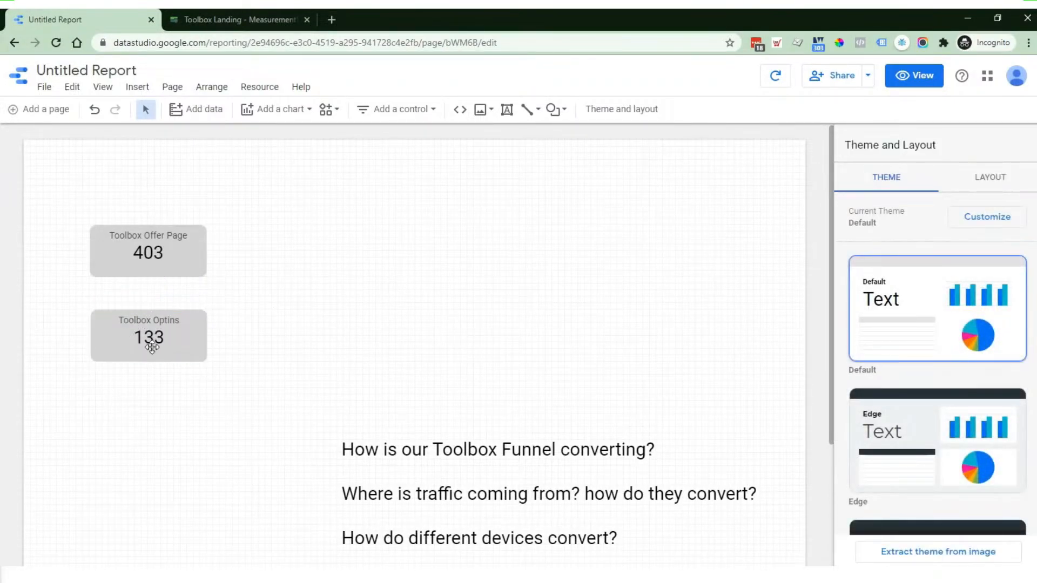
click(147, 332)
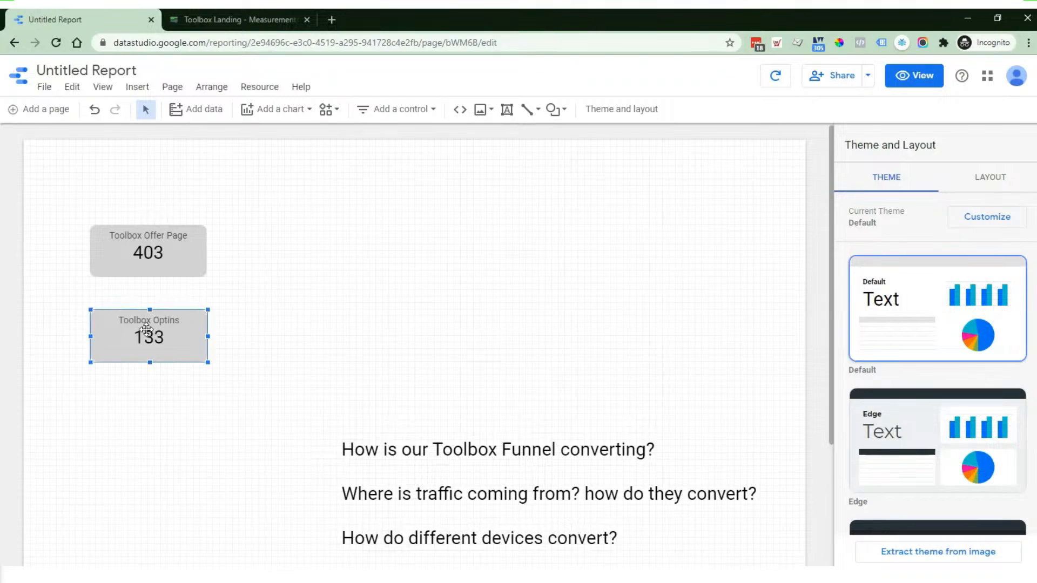
shift+click(160, 250)
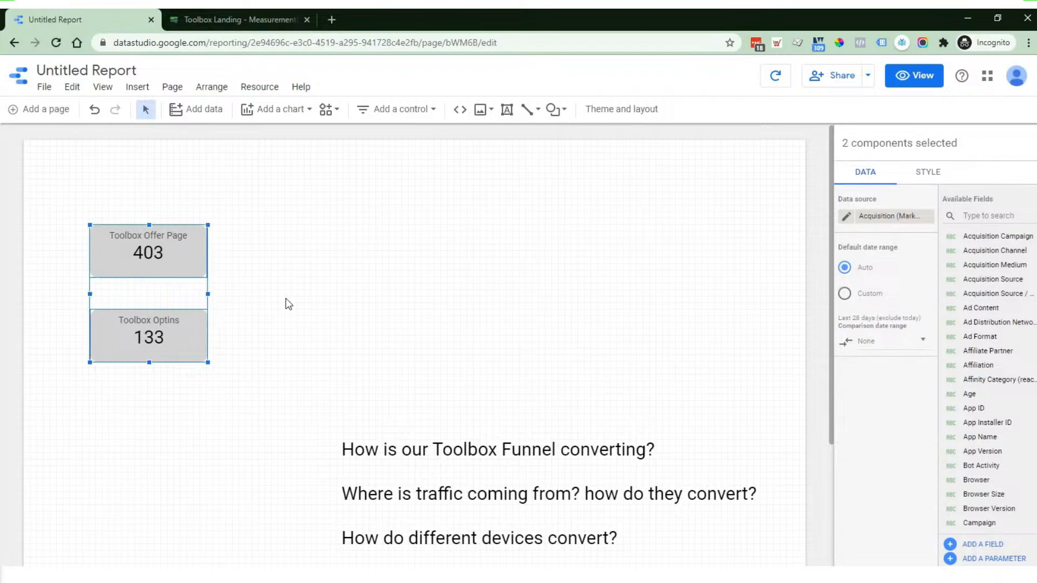
drag(265, 386, 157, 248)
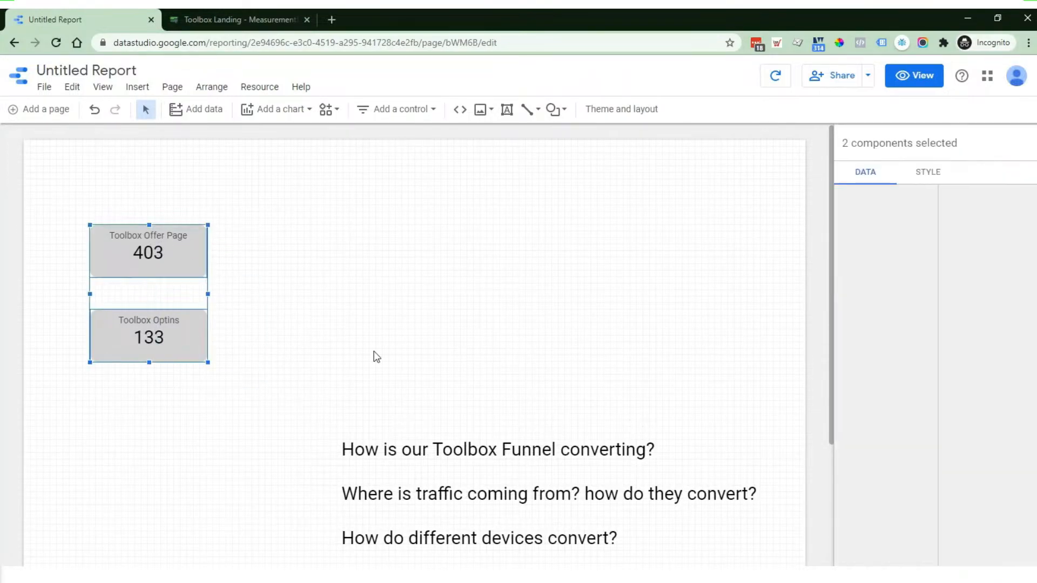
right_click(178, 254)
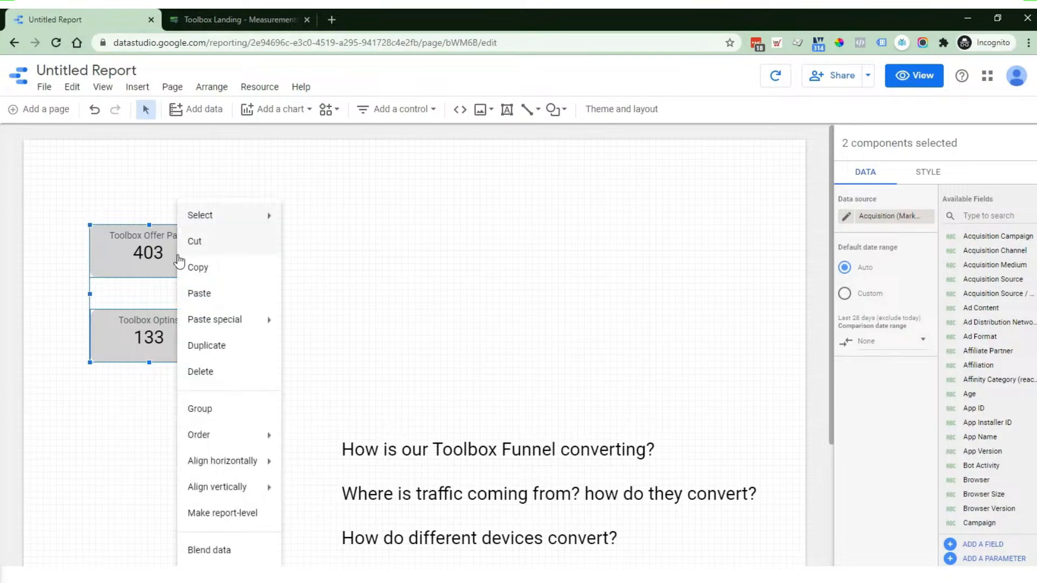
click(198, 551)
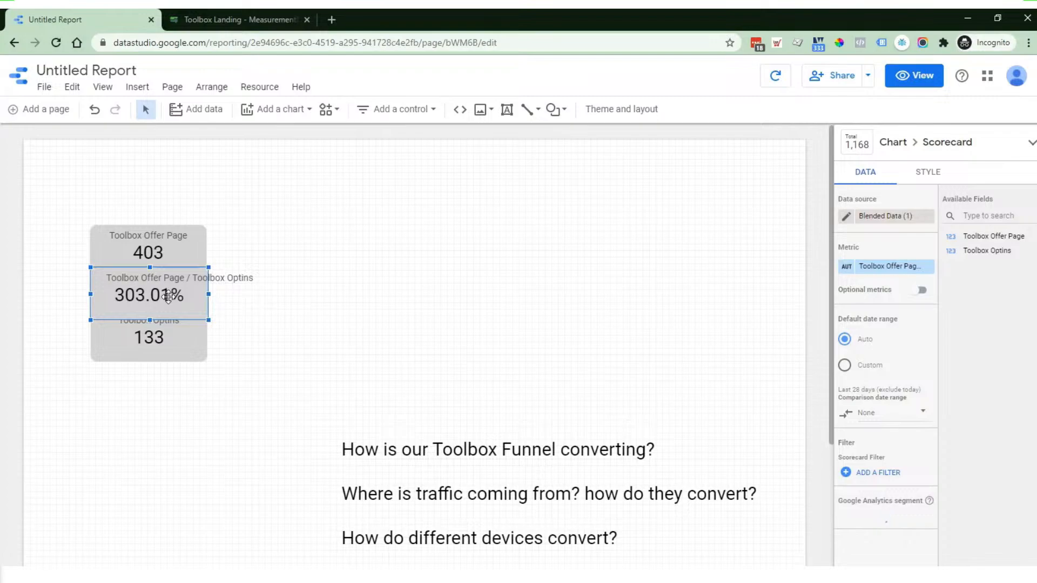
key(Delete)
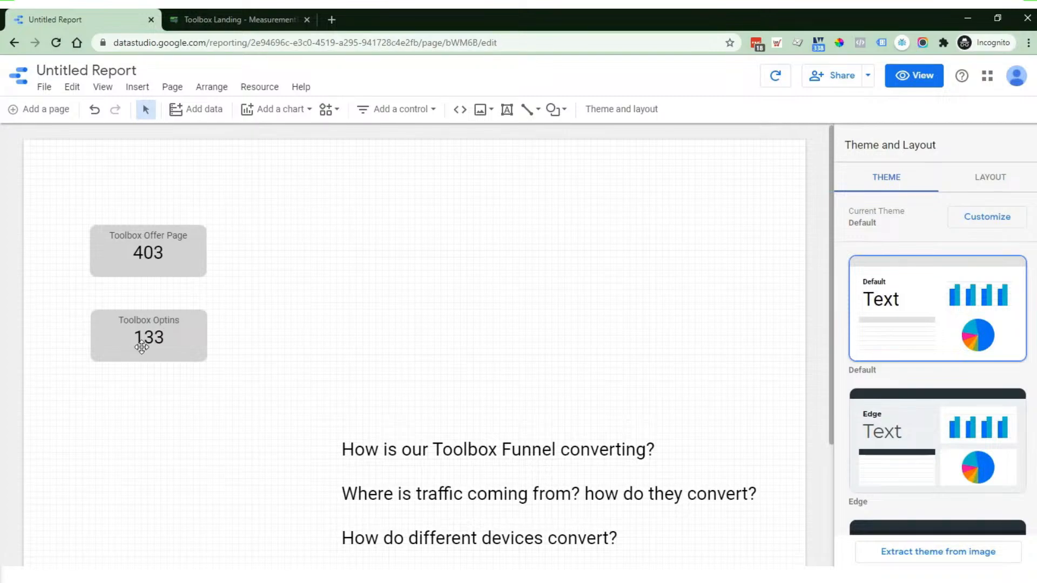
- Blend the data of the Toolbox Offer Page and Toolbox Optins scorecards, and move the blended scorecard to the right of both
drag(225, 211, 174, 354)
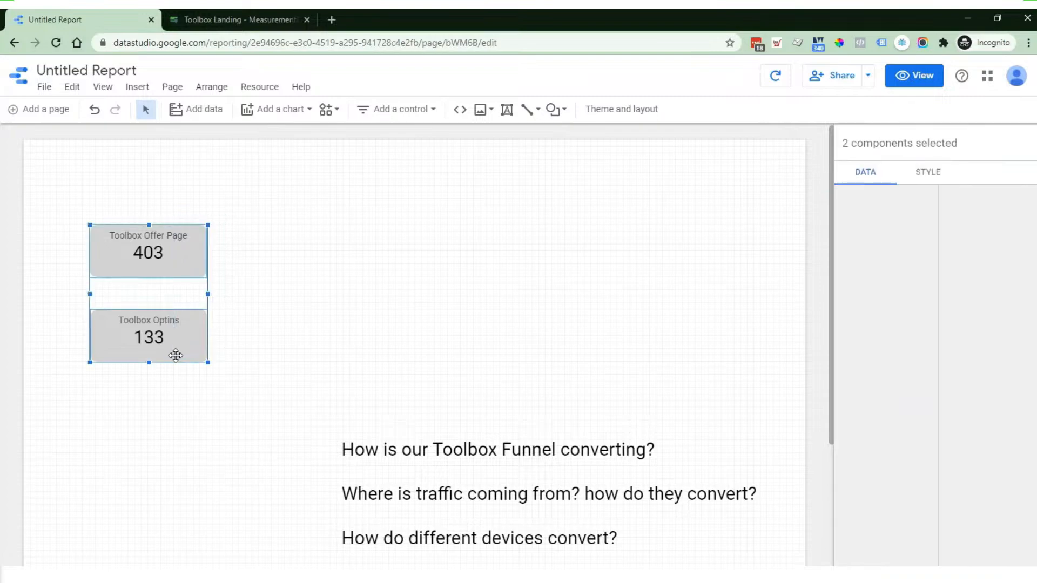
right_click(145, 340)
click(191, 416)
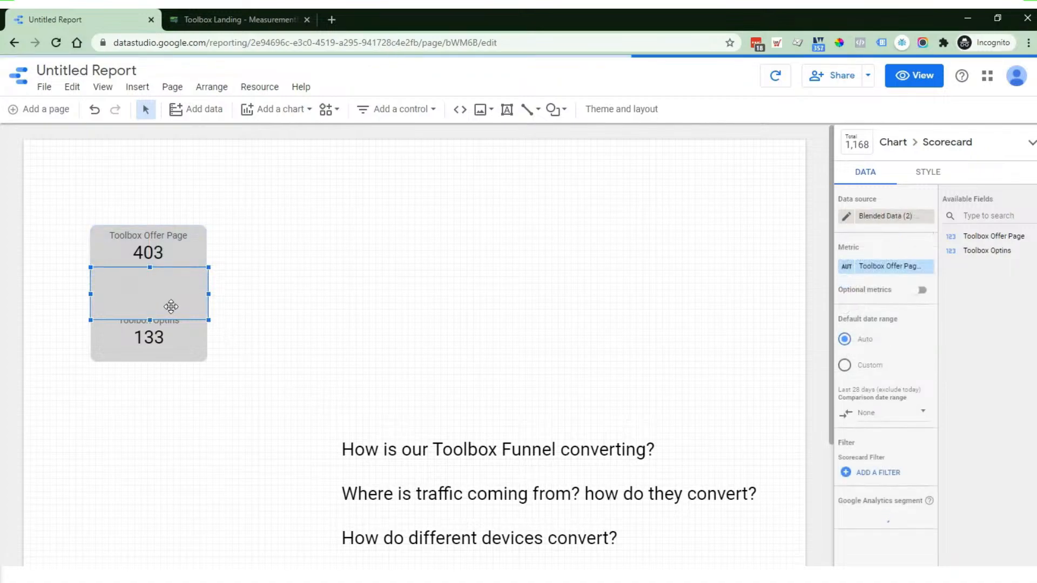
drag(167, 307, 292, 308)
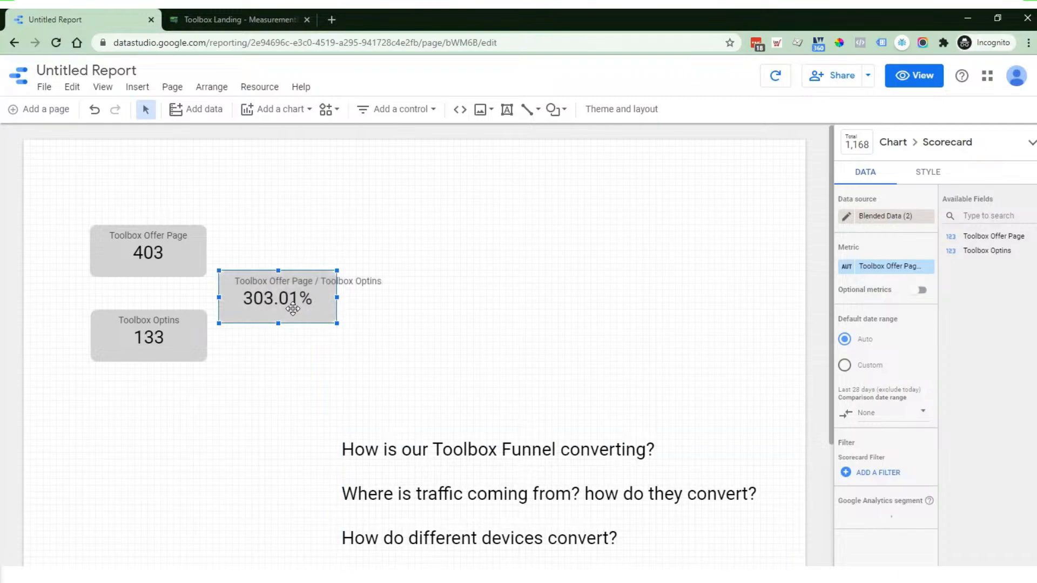
- Replace the blended scorecard with a new blend of Toolbox Optins first and Toolbox Offer Page second, placed beside the two source scorecards
key(Delete)
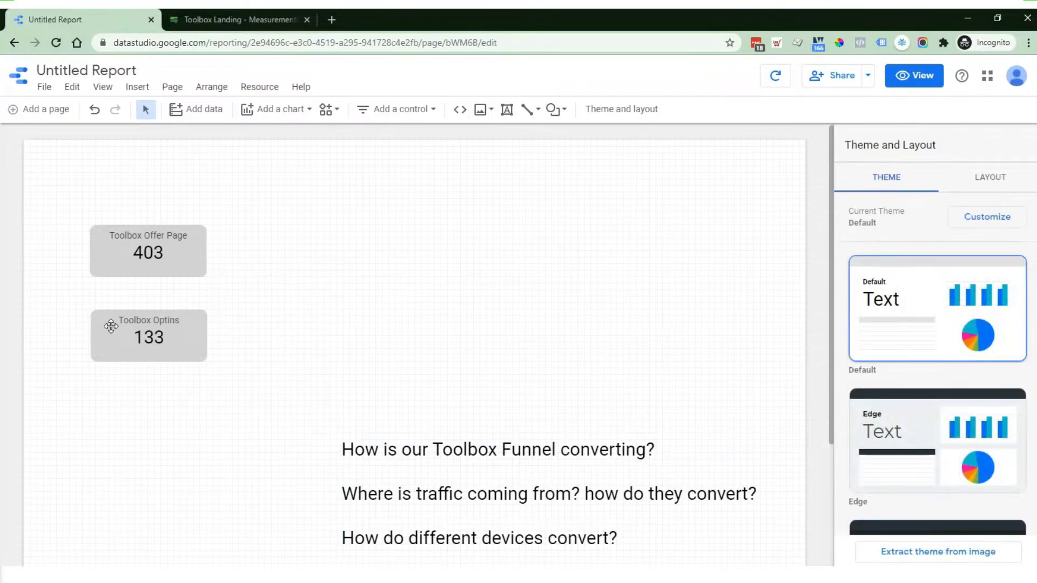
click(111, 325)
shift+click(132, 264)
right_click(136, 265)
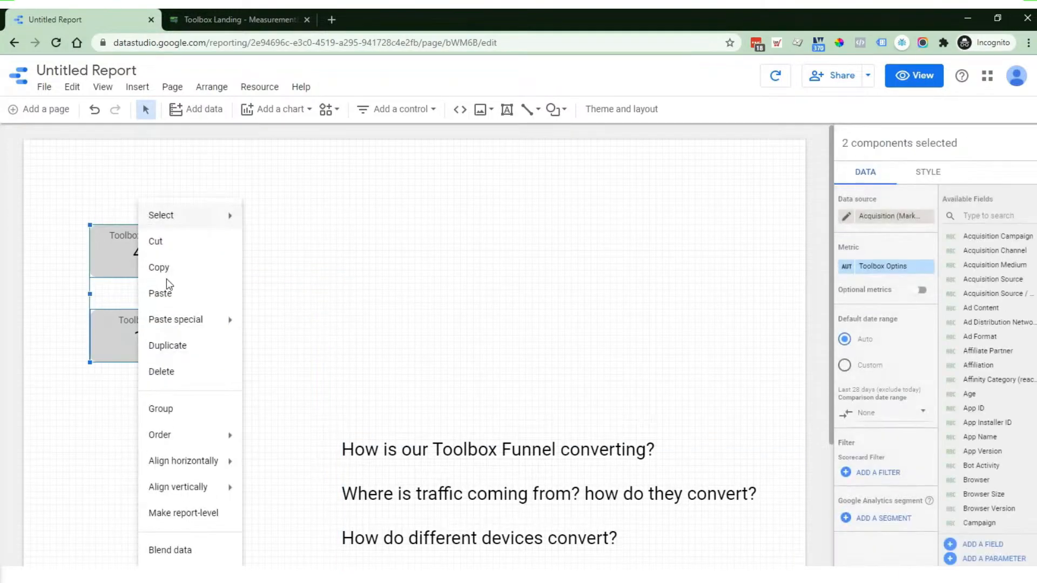
click(201, 542)
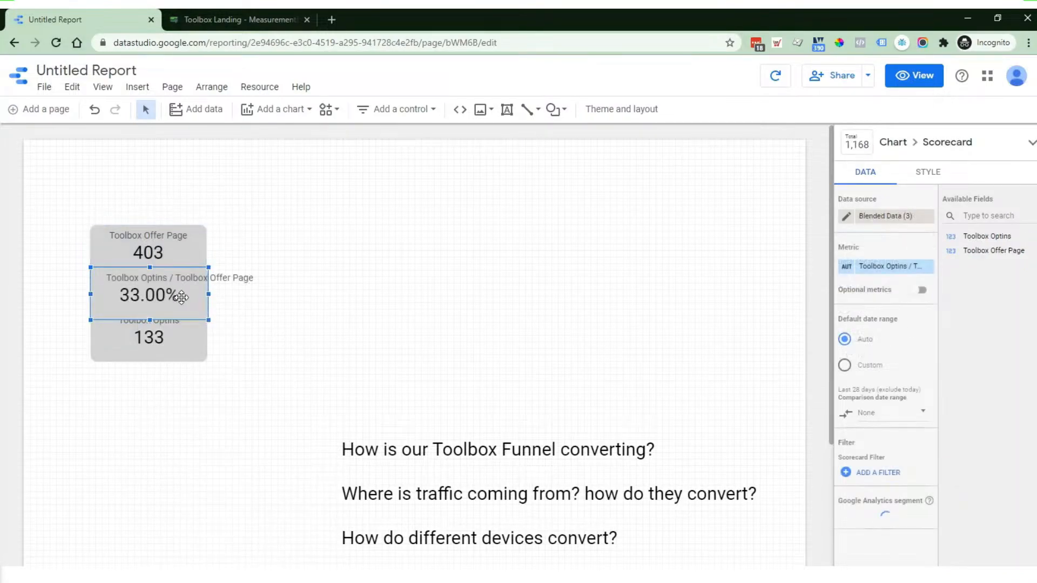
drag(177, 294, 316, 297)
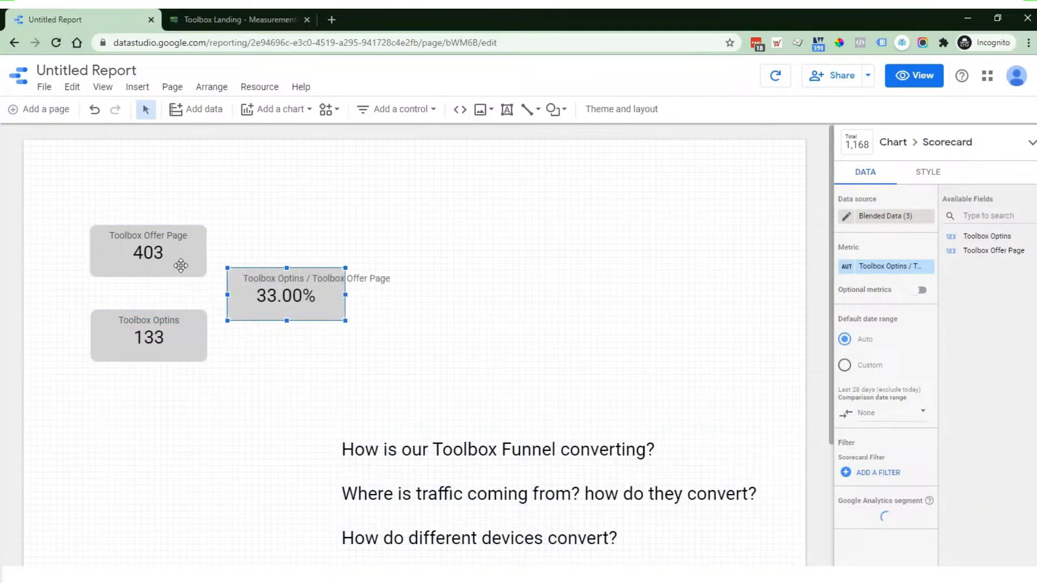
click(155, 340)
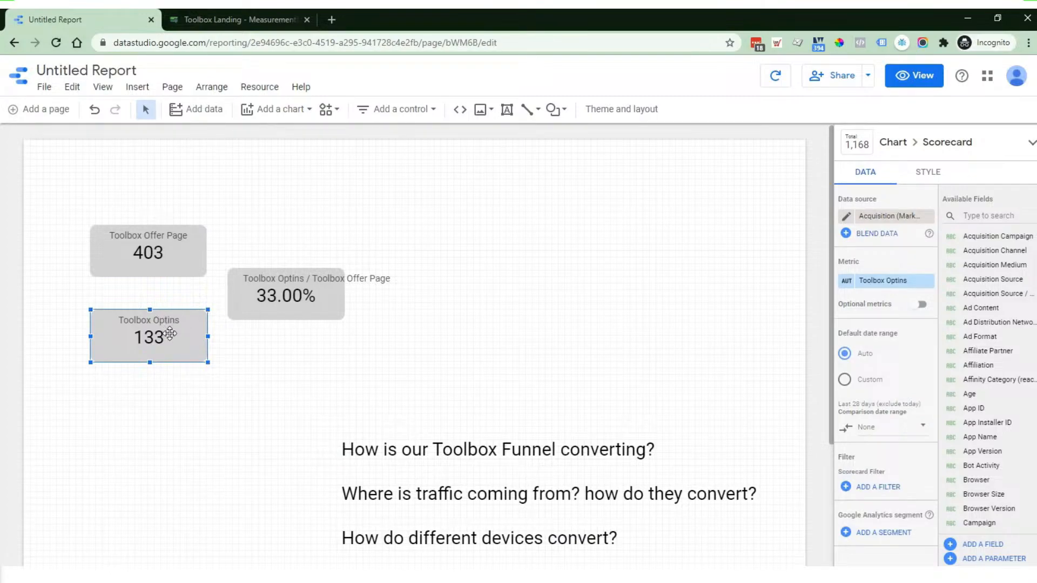
shift+click(157, 259)
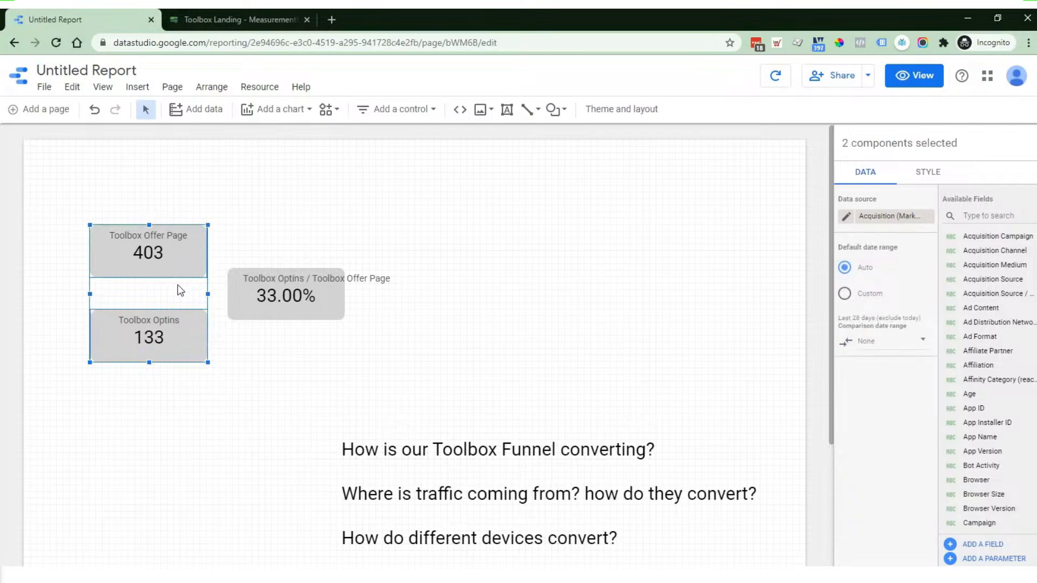
- Rename the blended scorecard's metric to Toolbox CR%
click(287, 290)
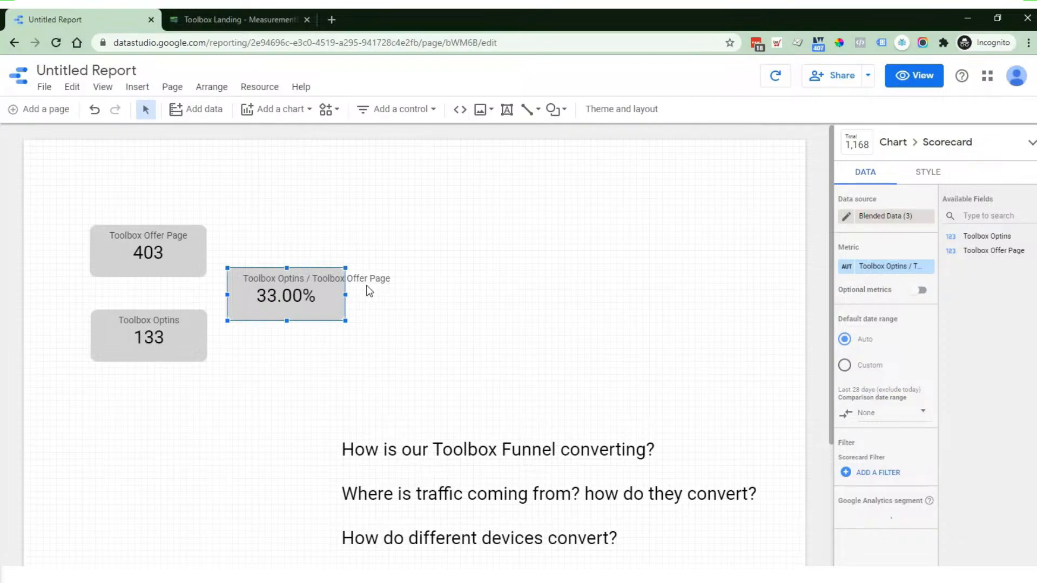
click(847, 270)
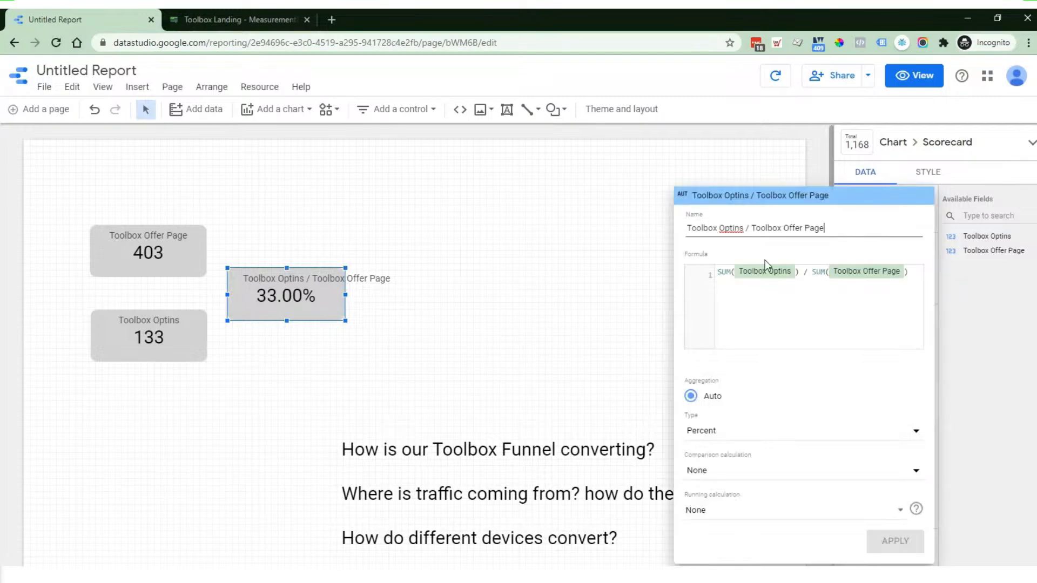
drag(845, 227, 718, 225)
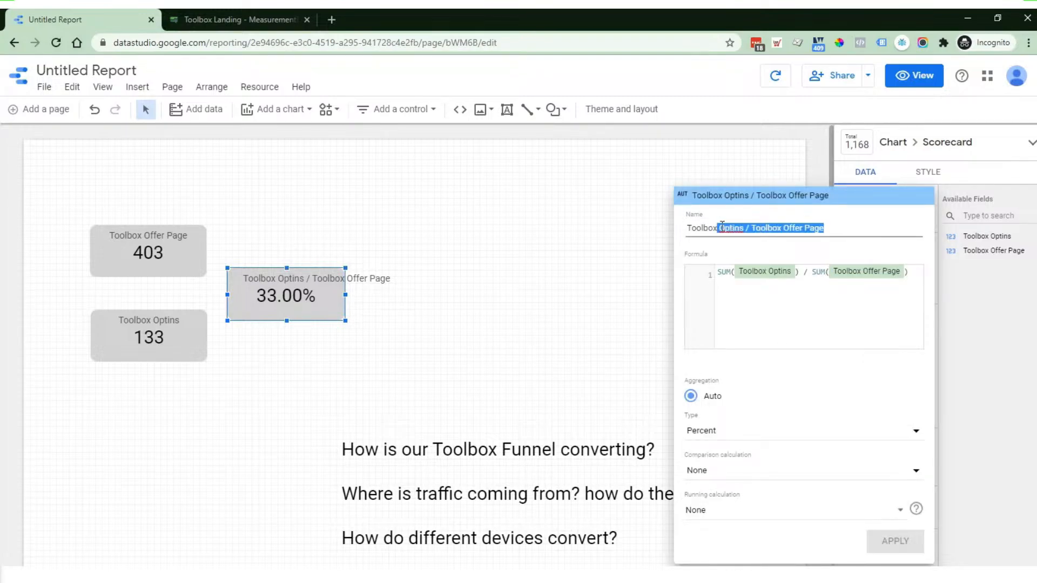
key(BackSpace)
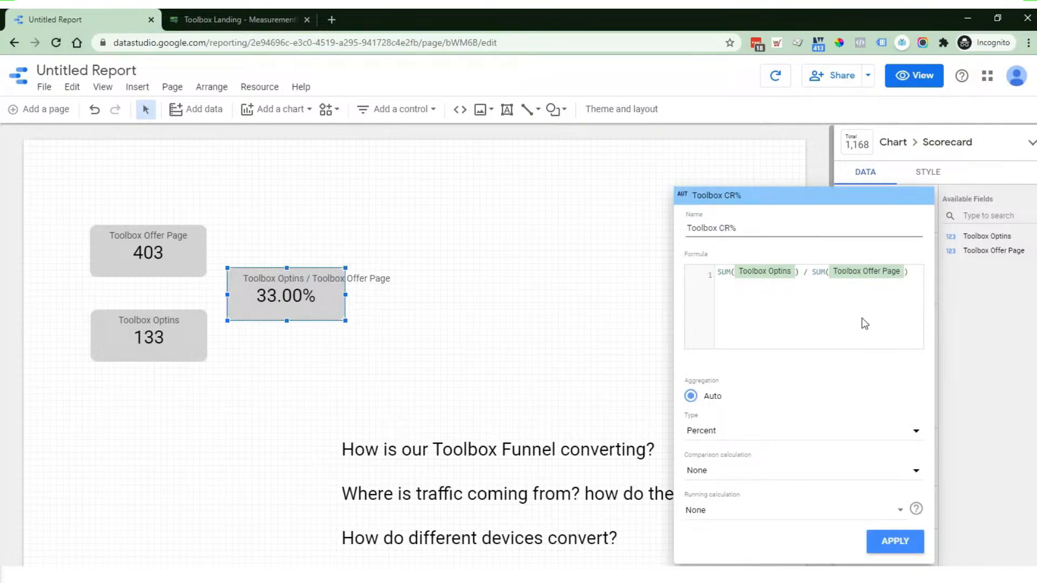
click(892, 541)
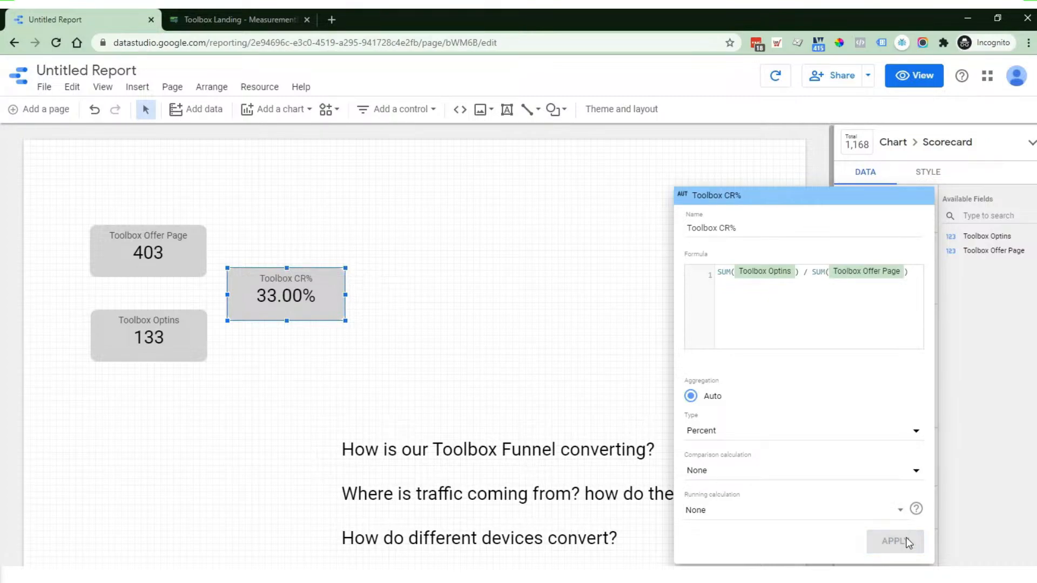
click(460, 329)
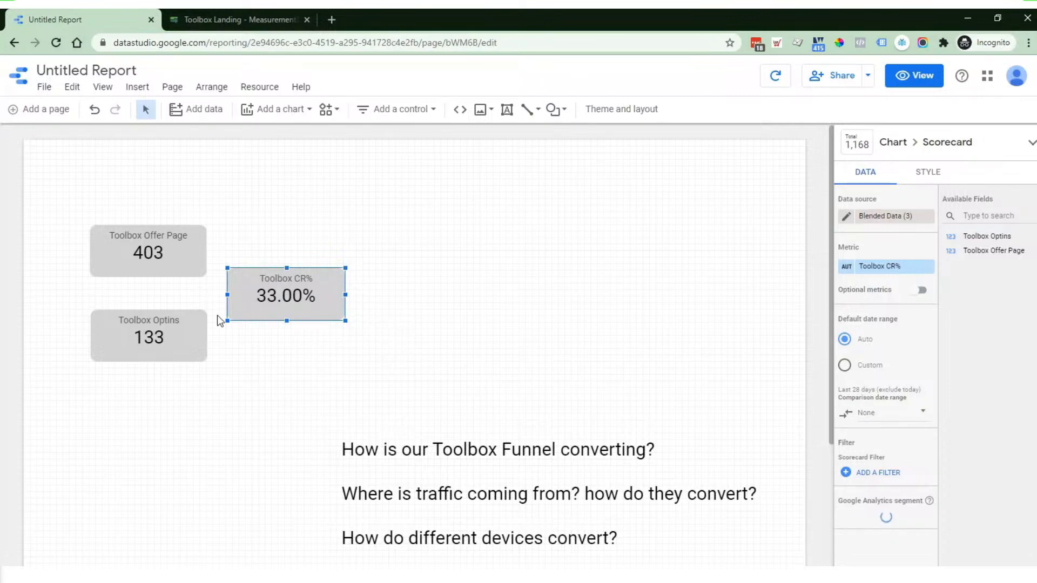
- Widen the vertical gap between the two source scorecards by moving Toolbox Offer Page up and Toolbox Optins down
click(173, 235)
drag(173, 235, 173, 215)
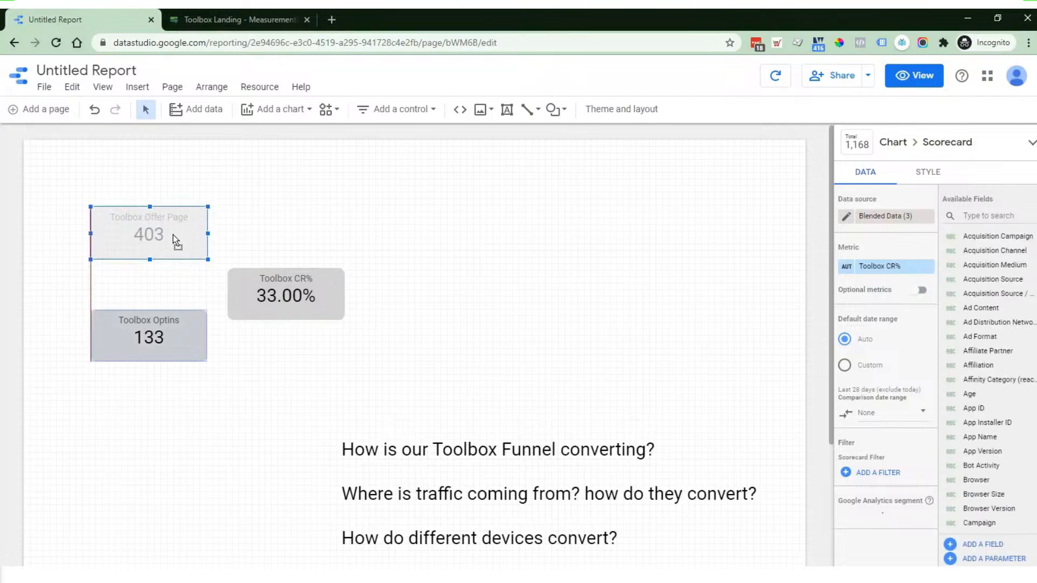
click(150, 339)
drag(150, 339, 151, 358)
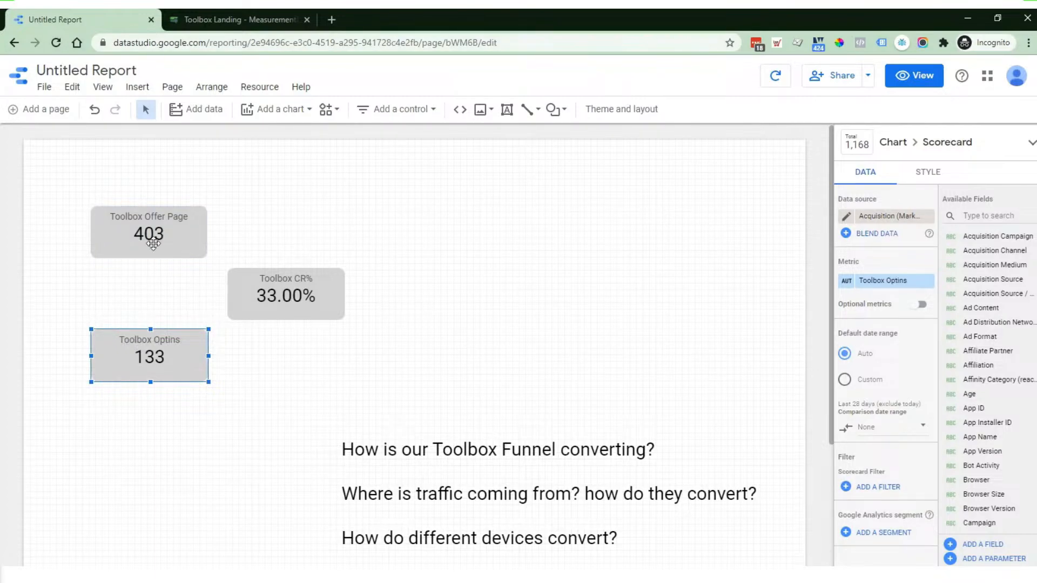
- Draw an arrow from the Toolbox Offer Page scorecard down to Toolbox Optins, and move the Toolbox CR% scorecard close beside it
click(527, 110)
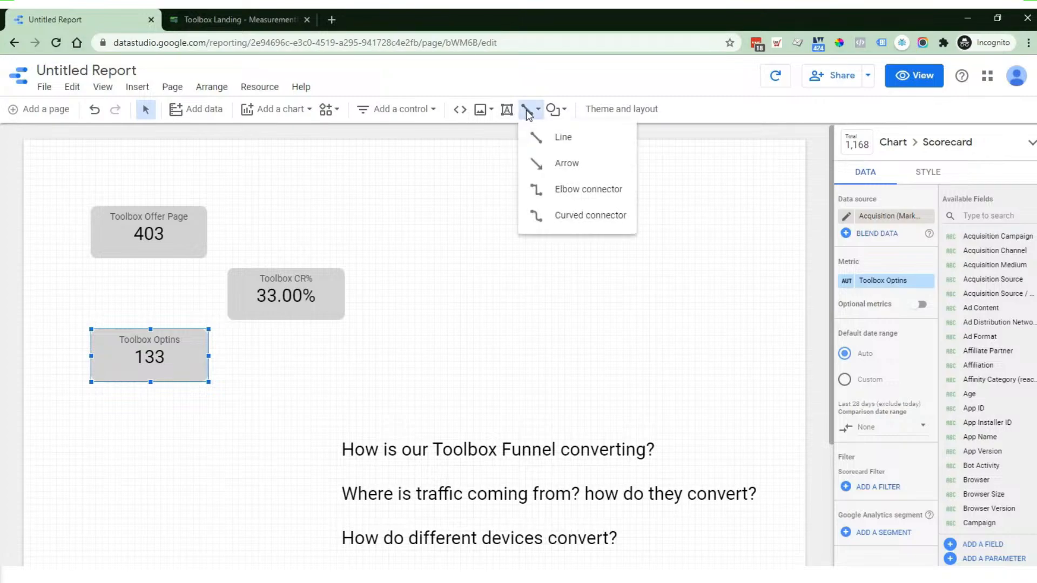
click(444, 168)
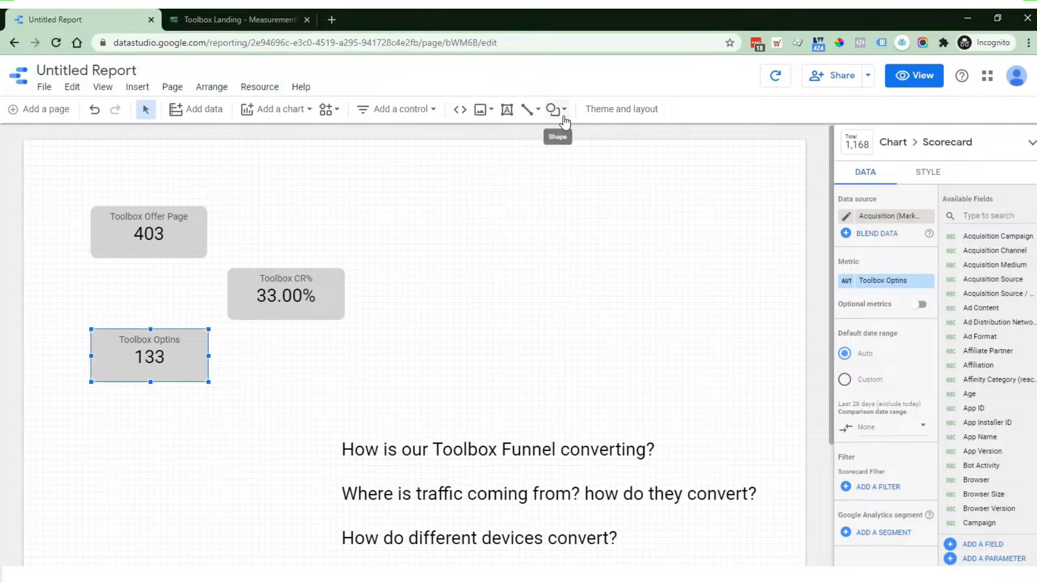
click(533, 115)
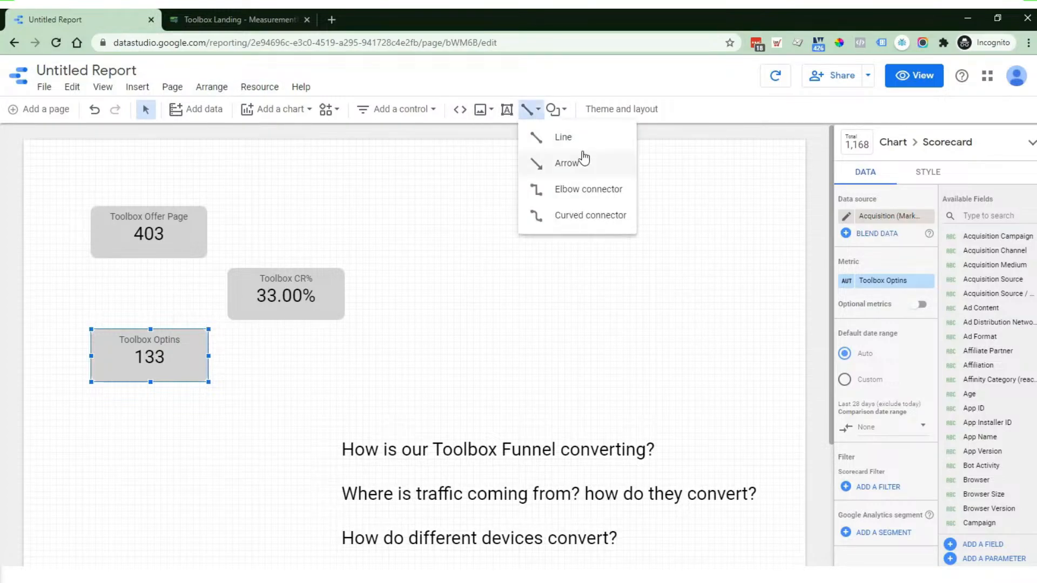
click(564, 168)
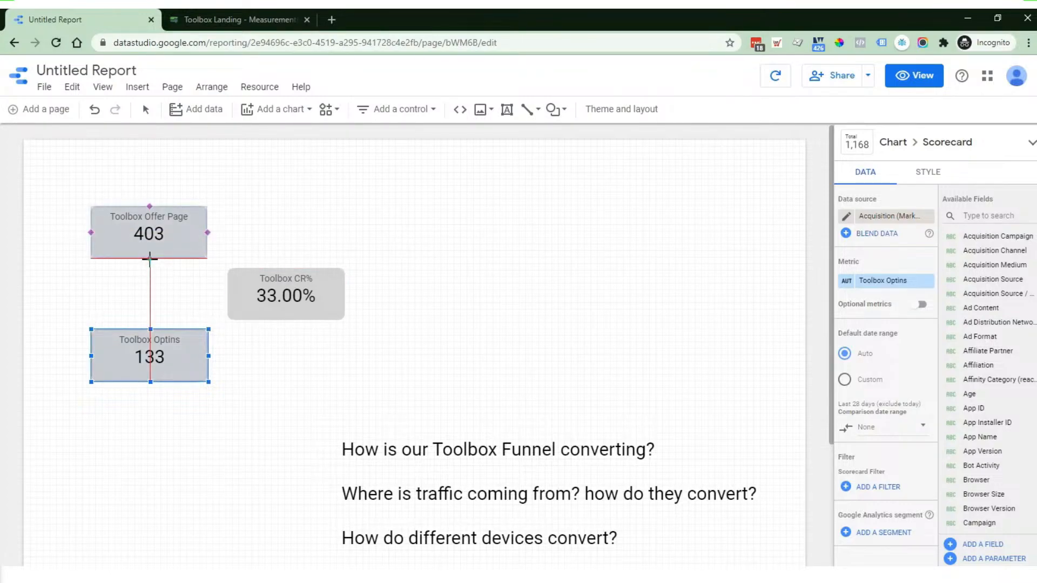
drag(149, 258, 150, 338)
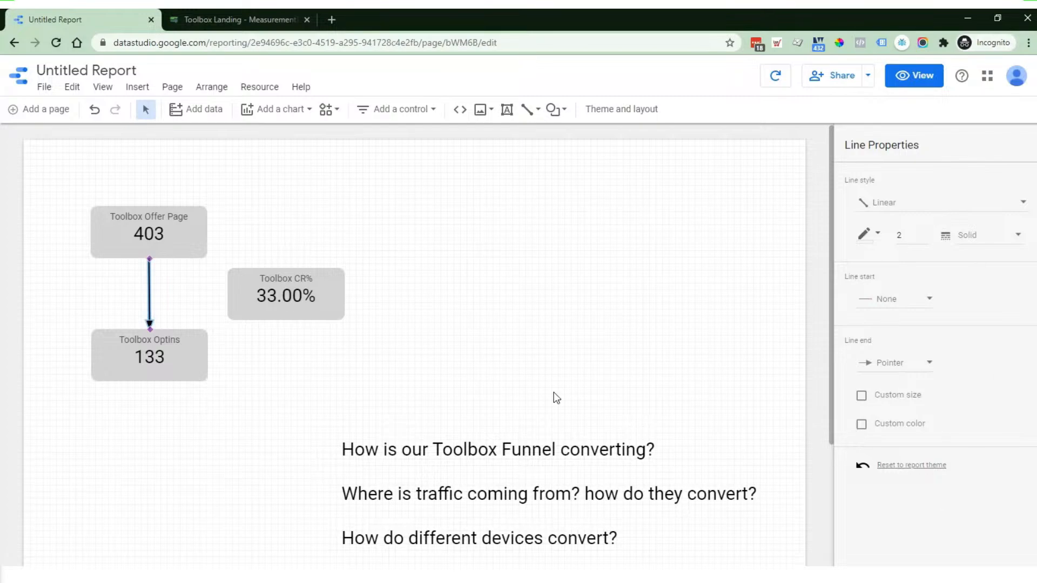
click(457, 326)
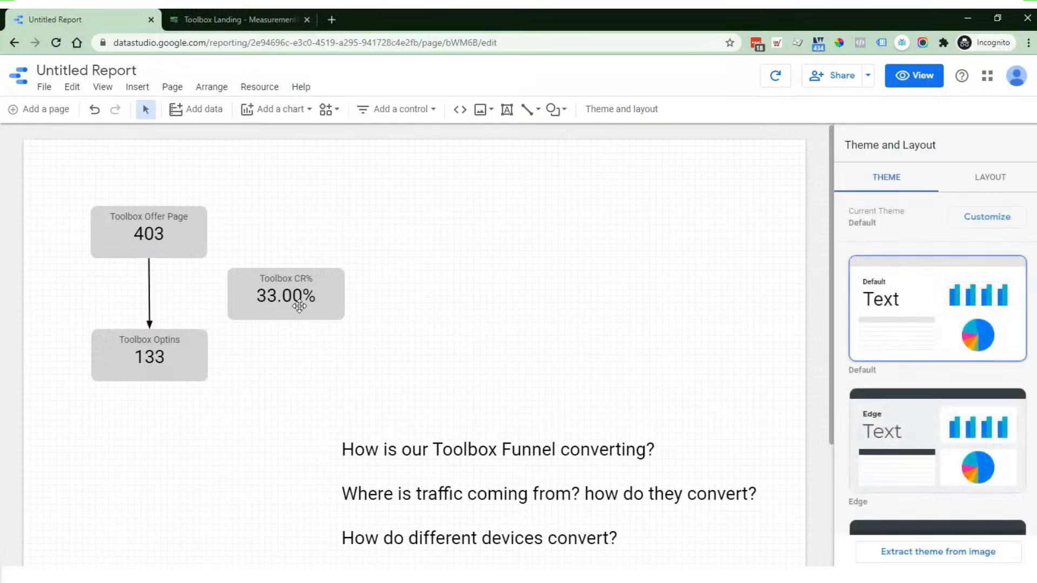
drag(297, 298, 255, 296)
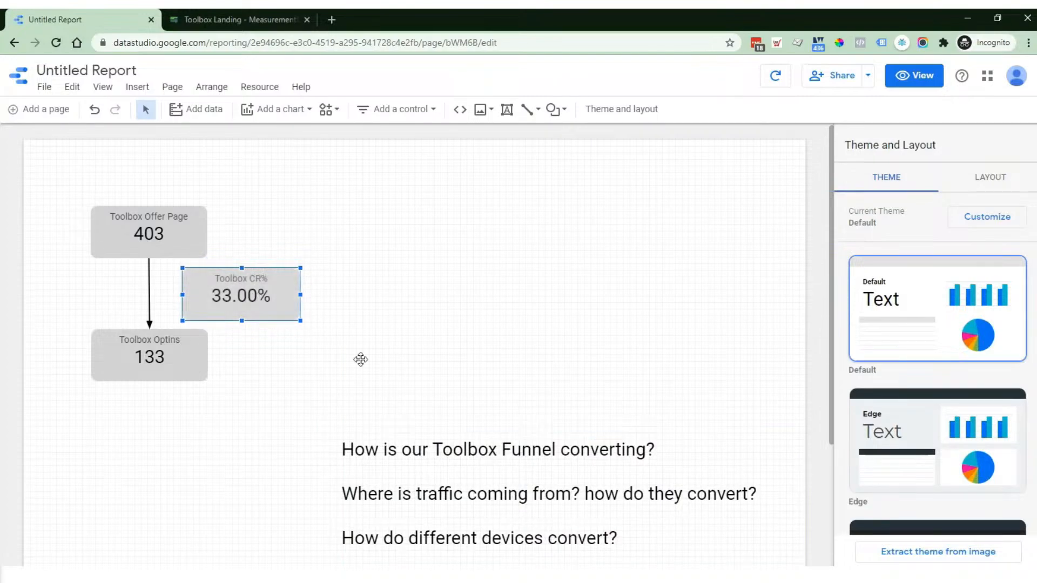
click(613, 213)
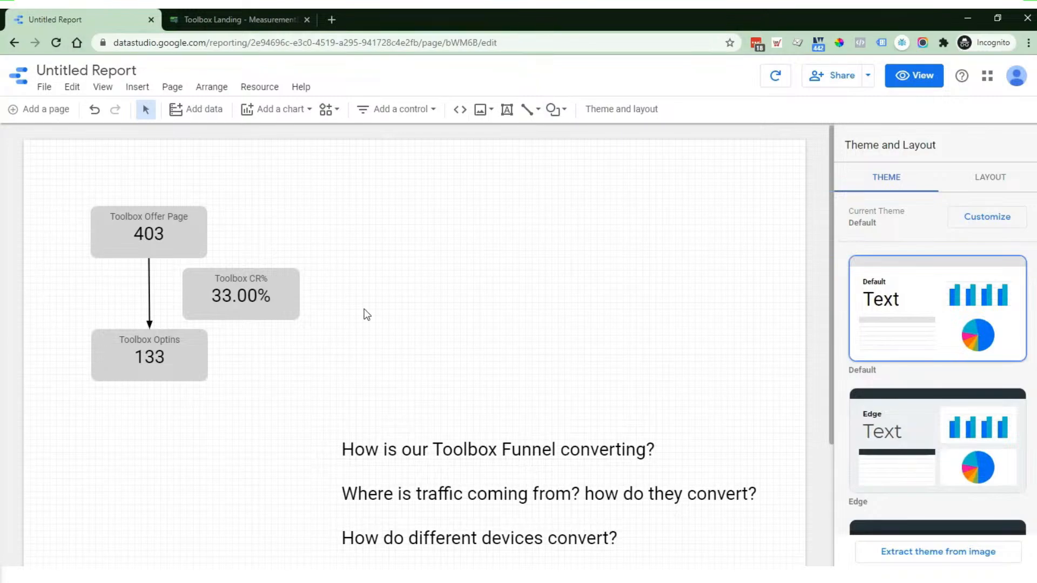
- Draw a rectangle covering the three scorecards and the arrow, and narrow it to leave a small margin around them
click(557, 110)
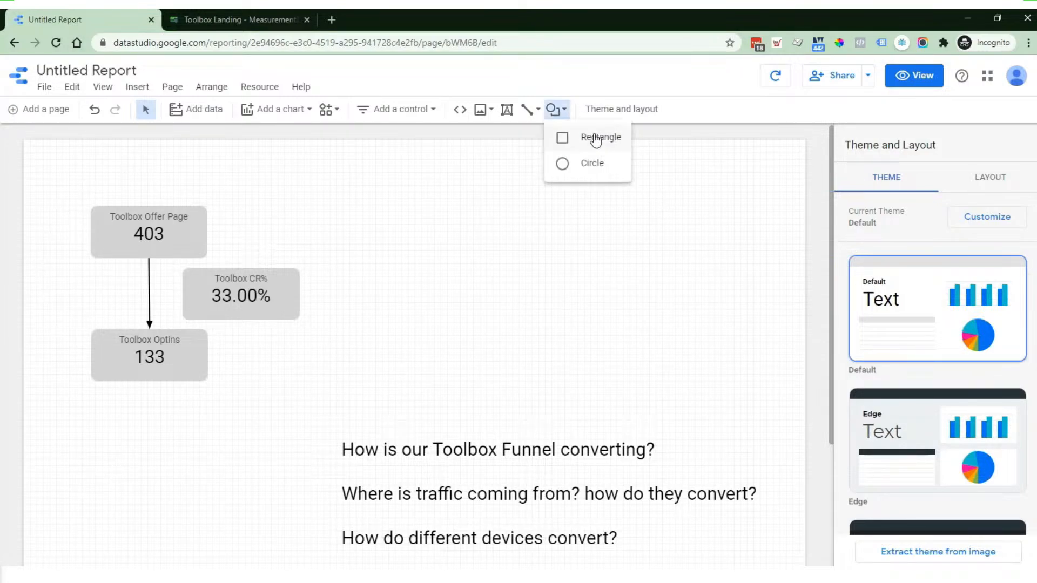
click(597, 135)
mouse_move(60, 191)
mouse_down()
mouse_move(326, 380)
mouse_move(312, 402)
mouse_up()
drag(60, 300, 75, 299)
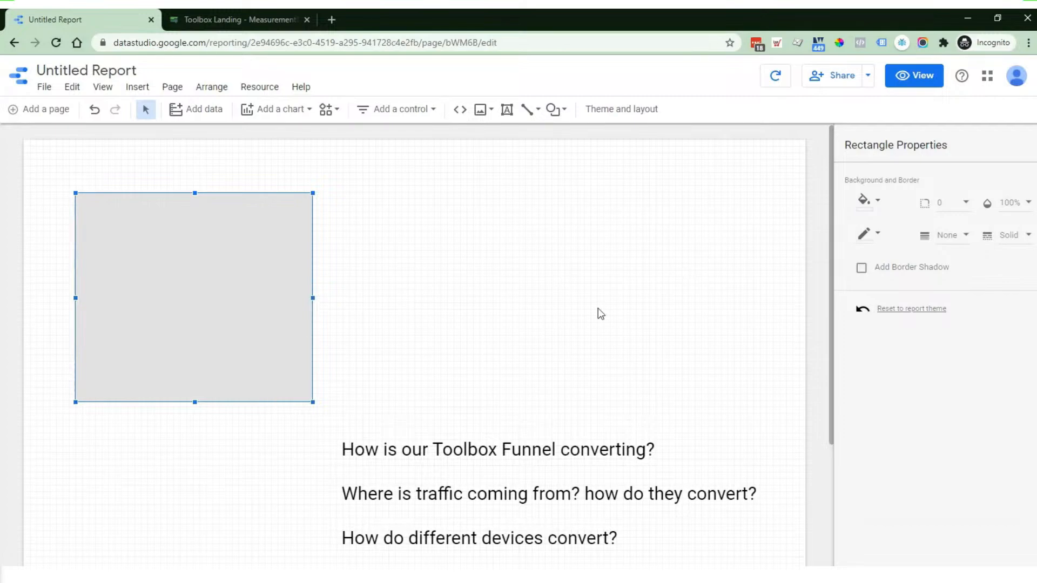
- Send the rectangle to the back, behind the scorecards and the arrow
right_click(226, 297)
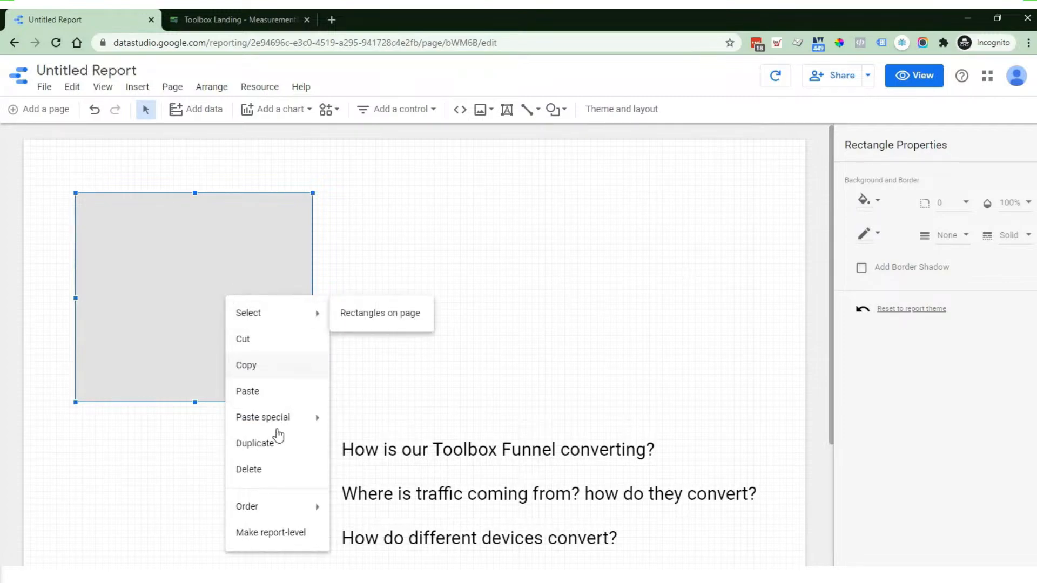
right_click(251, 246)
click(385, 219)
click(211, 224)
click(490, 258)
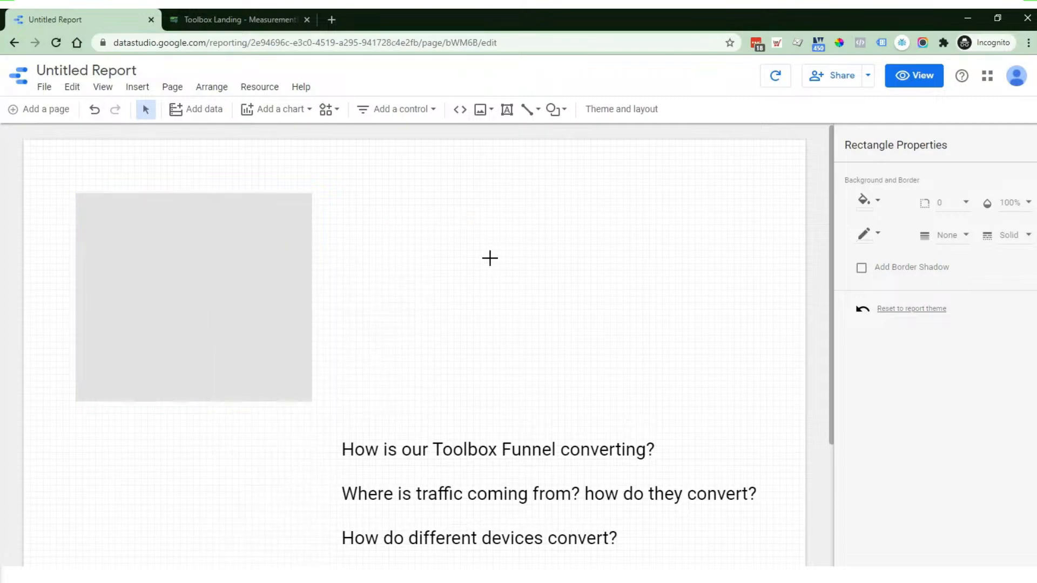
click(255, 241)
right_click(254, 241)
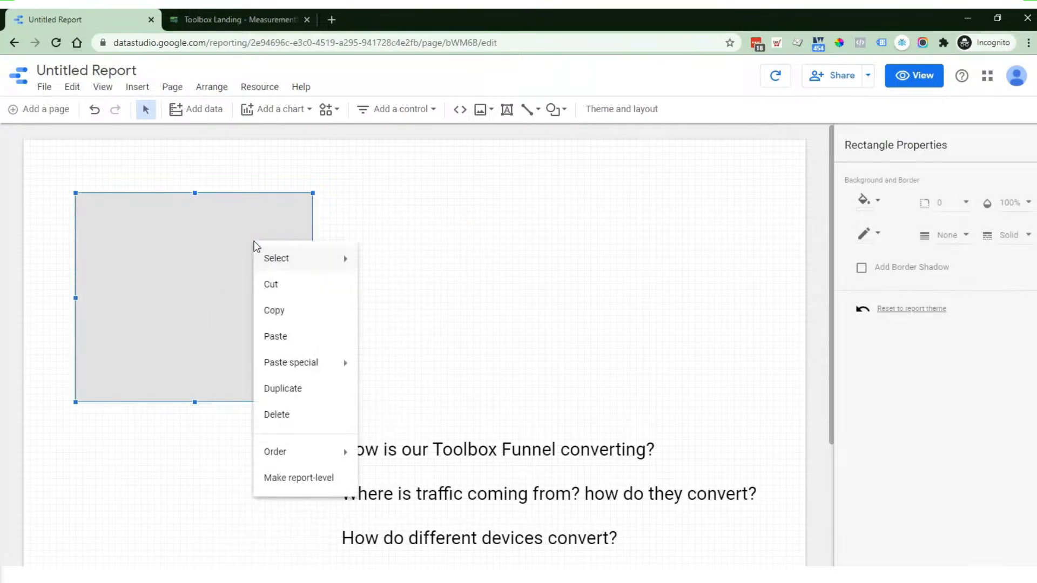
mouse_move(291, 463)
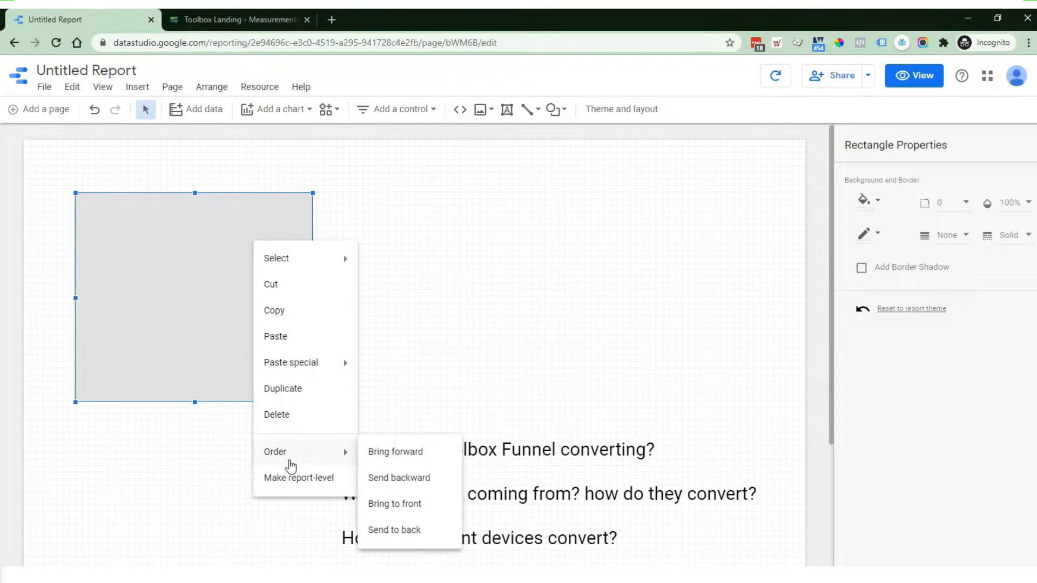
click(409, 537)
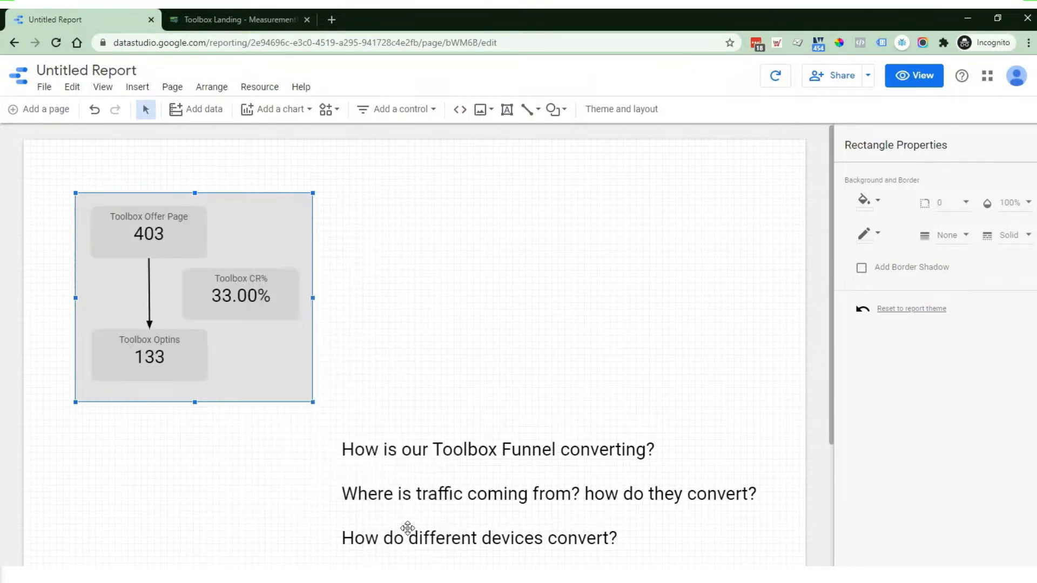
- Fill the rectangle behind the scorecards with the theme's bright blue, and replace that fill with a darker indigo blue
click(866, 202)
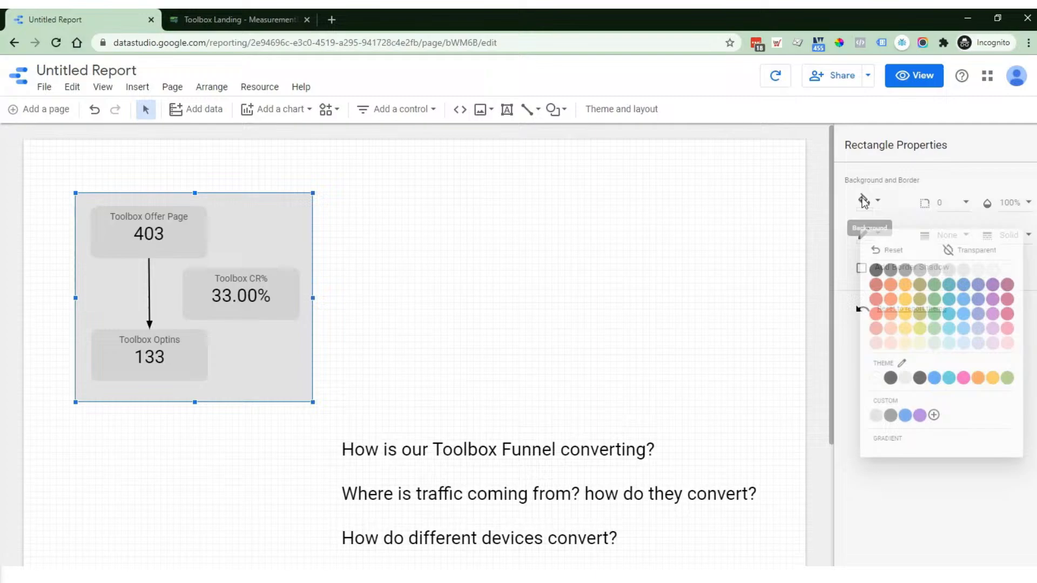
click(935, 384)
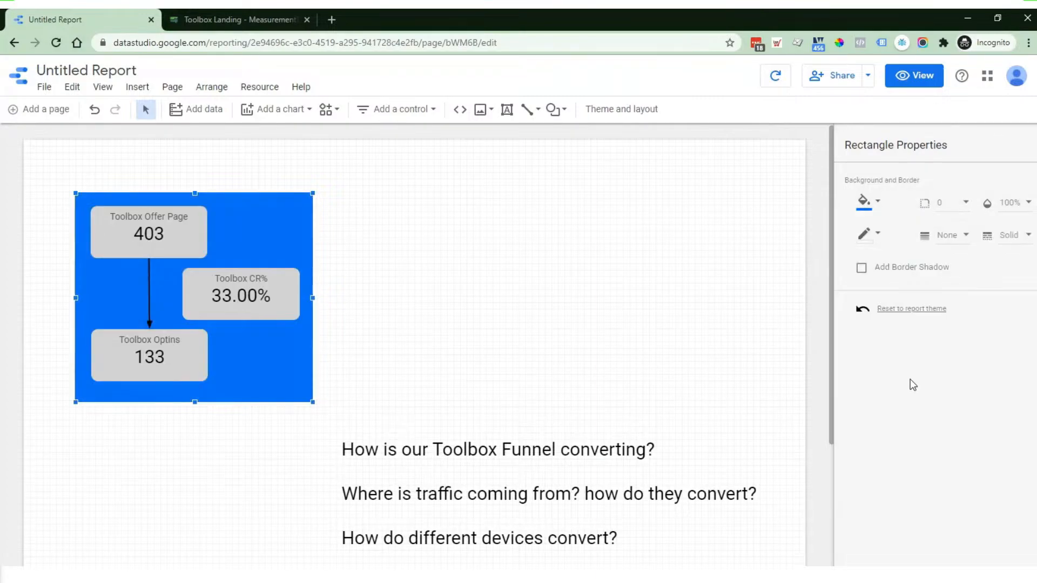
click(864, 202)
click(987, 294)
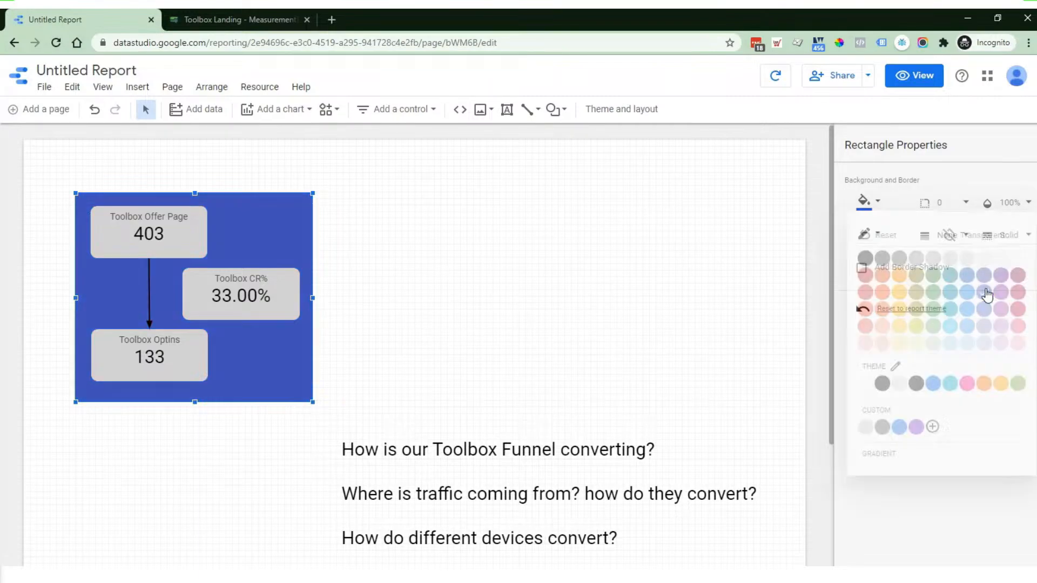
click(512, 324)
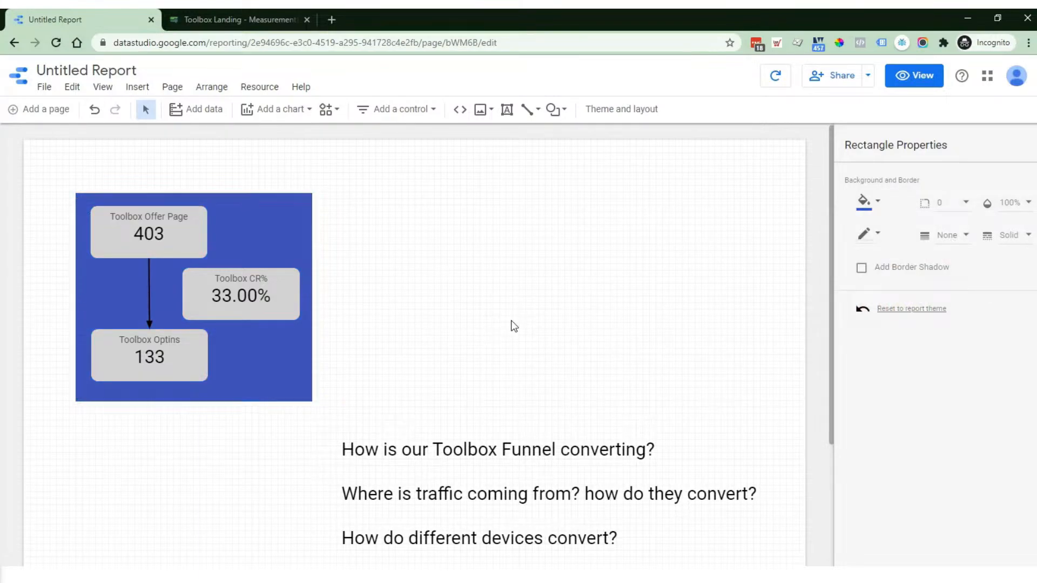
- Round the corners of the blue background rectangle with a border radius of 5
click(263, 223)
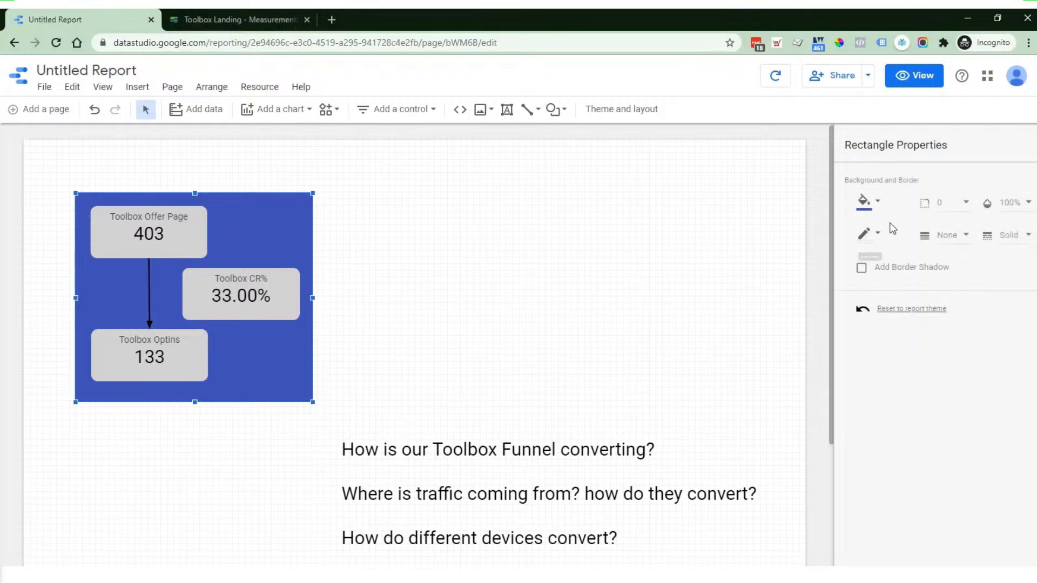
click(950, 204)
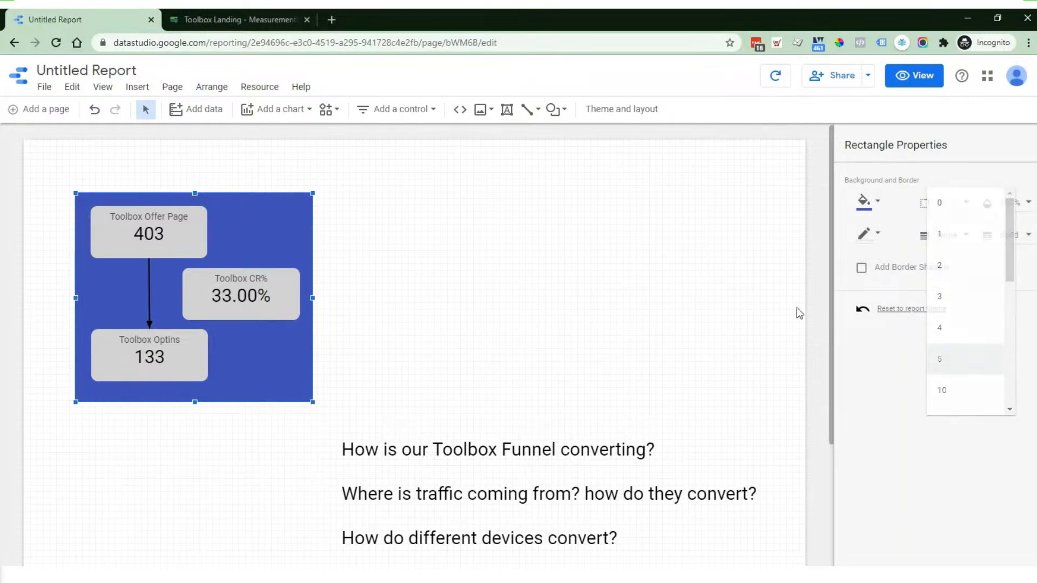
click(432, 248)
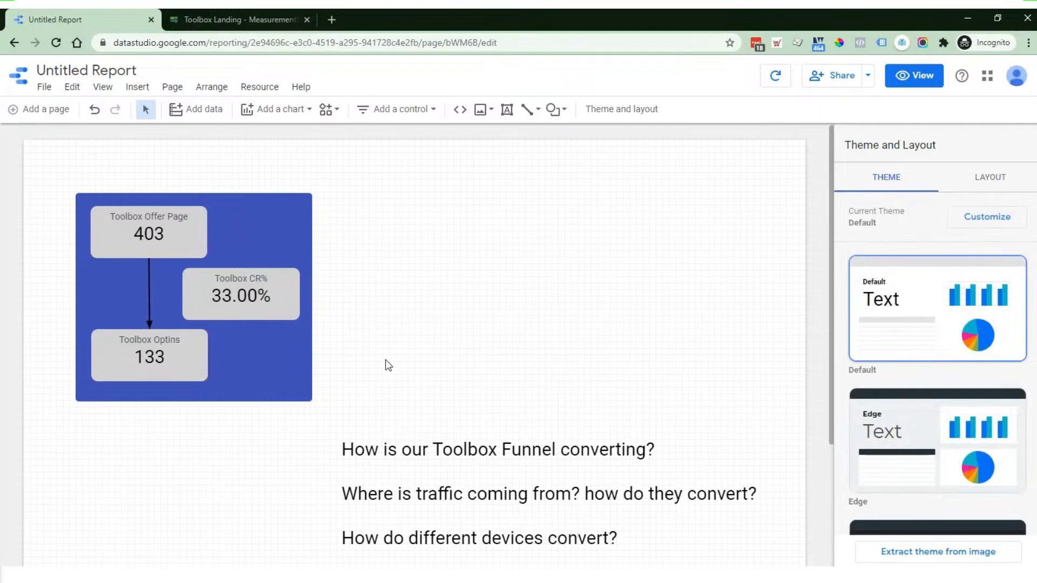
- Move the whole funnel block, including background, scorecards and arrow, straight down the page to free space above it
drag(345, 387, 106, 194)
key(Down)
key(Down)
key(Down)
key(Down)
key(Down)
key(Down)
key(Down)
key(Down)
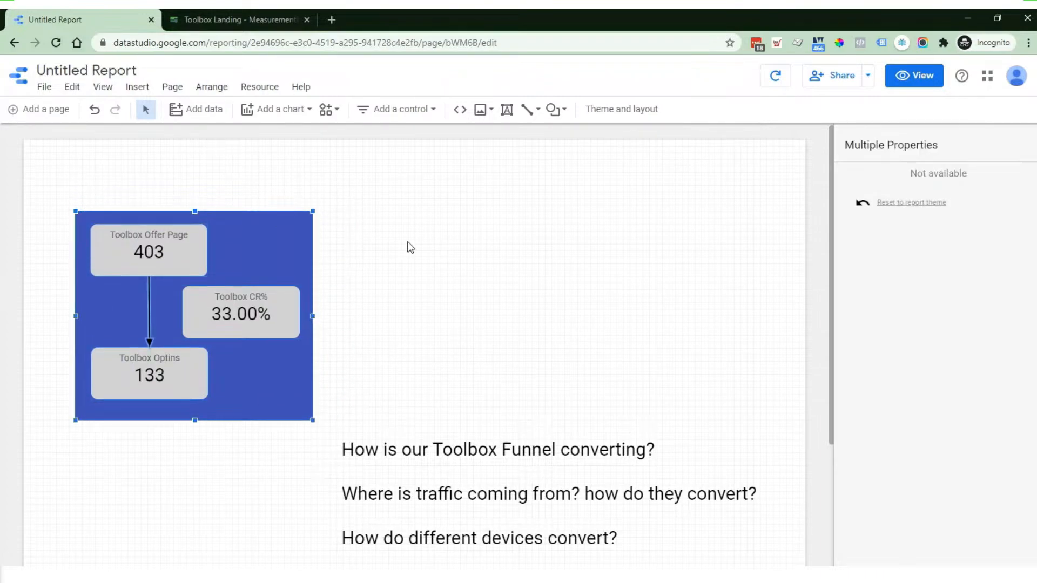
key(Down)
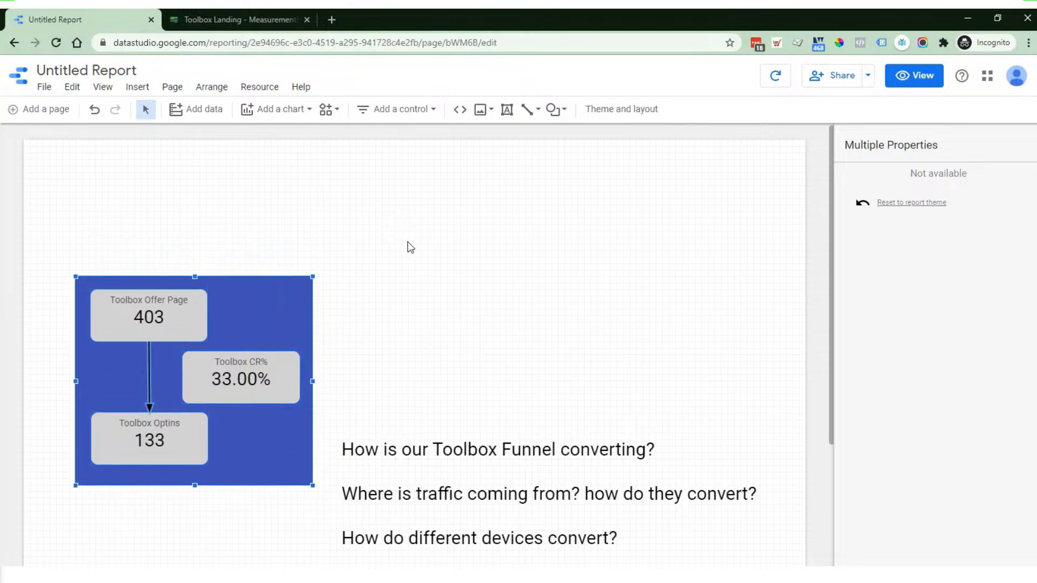
click(331, 290)
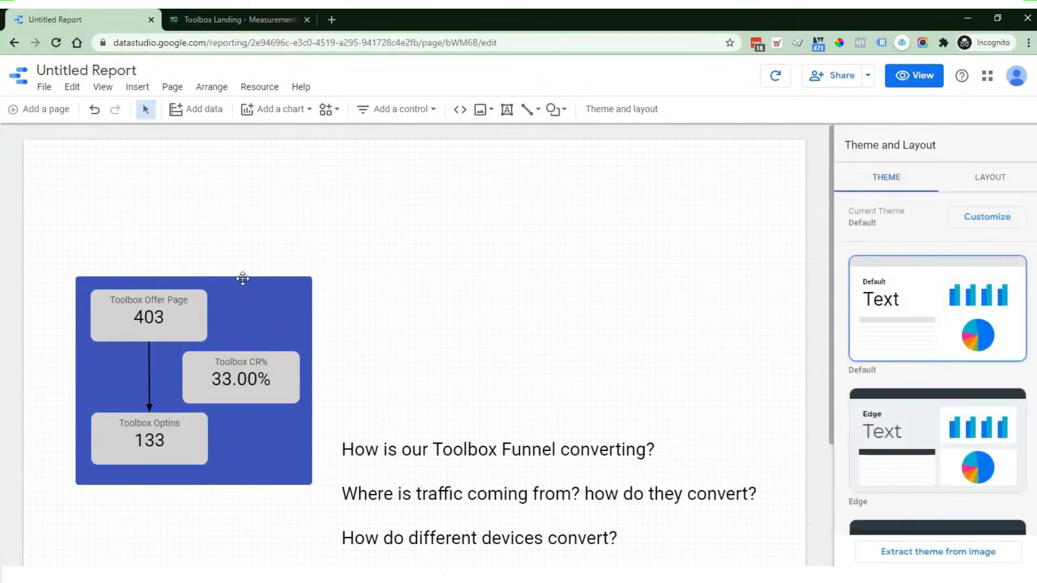
- Extend the blue rectangle upward and add a text box across its upper strip reading "How is the Toolbox offer converting?"
click(241, 282)
drag(190, 277, 194, 248)
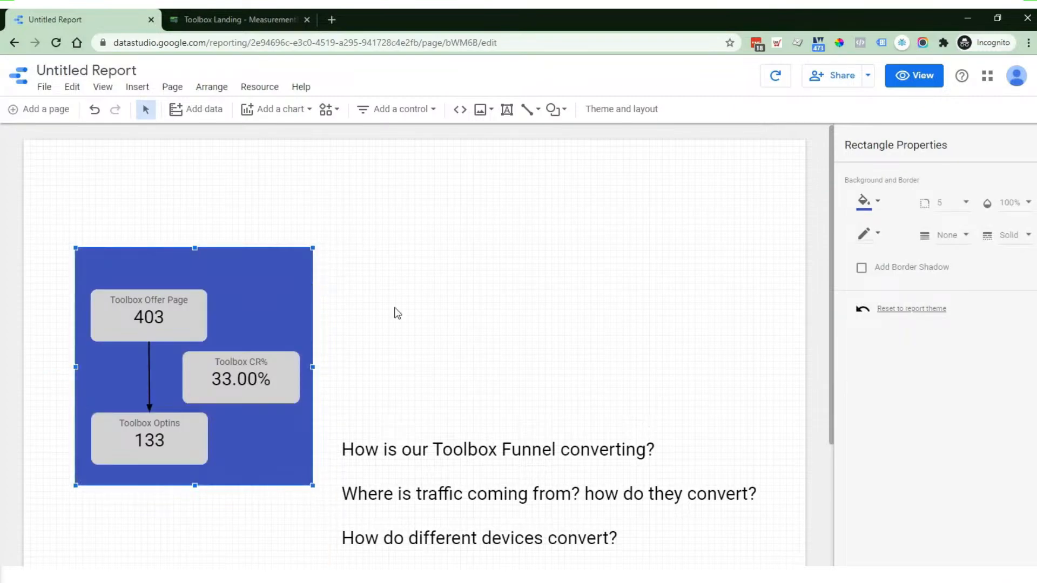
click(507, 110)
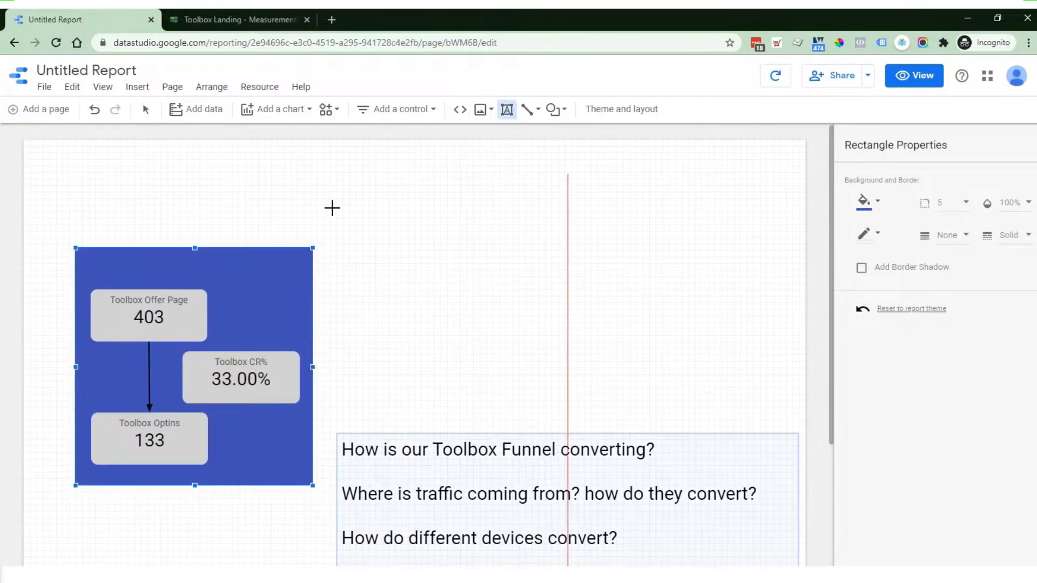
drag(77, 249, 312, 290)
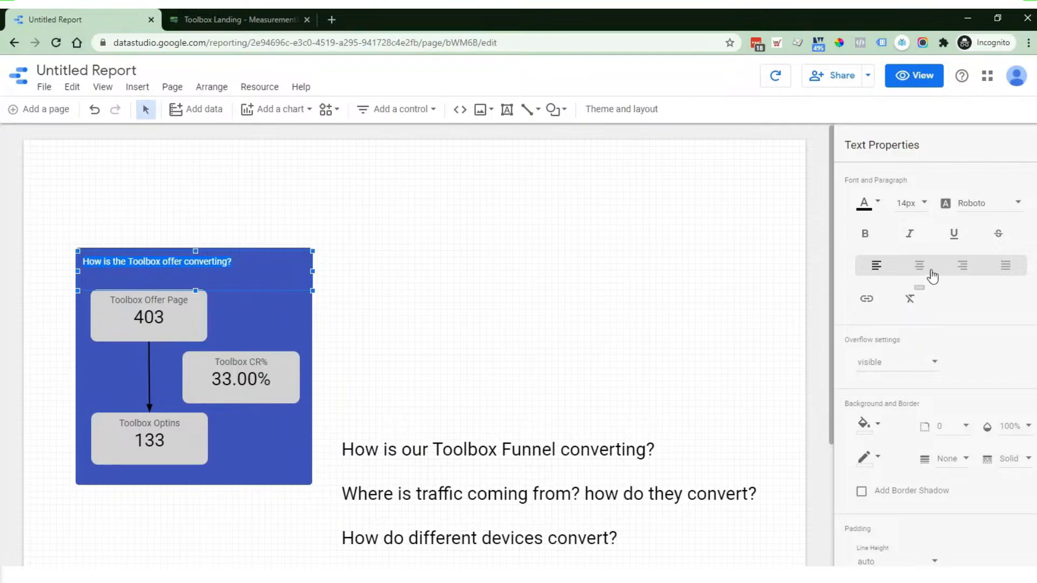
- Format the heading text at 20px in white so it fits on one line of the blue rectangle
click(916, 205)
scroll(928, 210, down, 2)
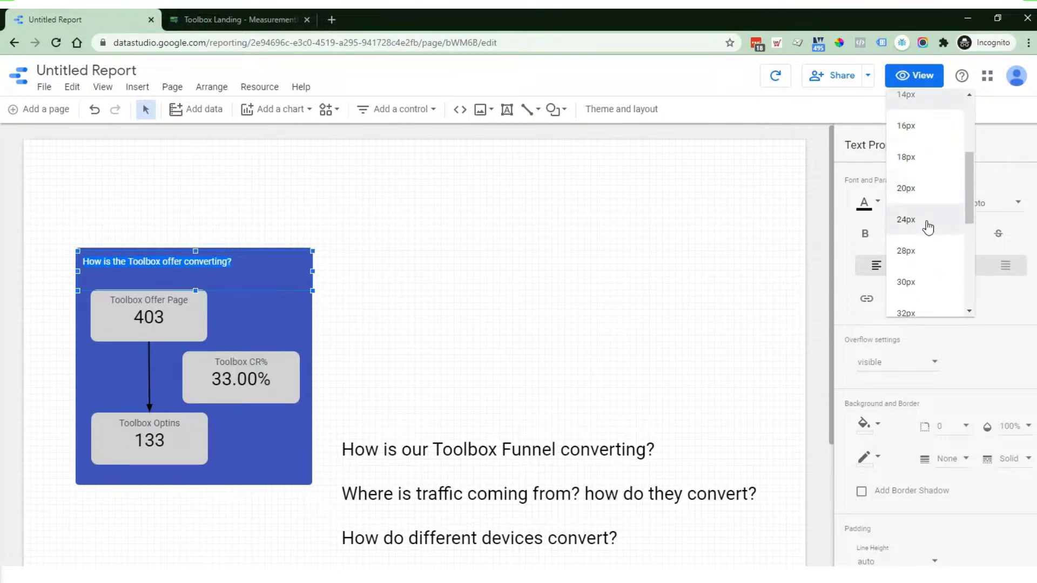
click(927, 227)
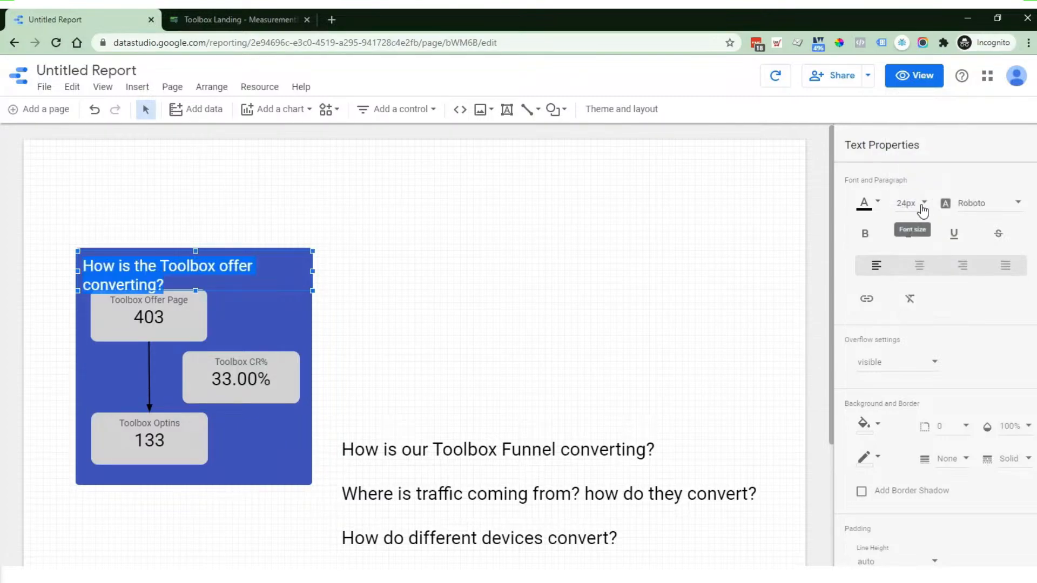
click(918, 204)
click(922, 180)
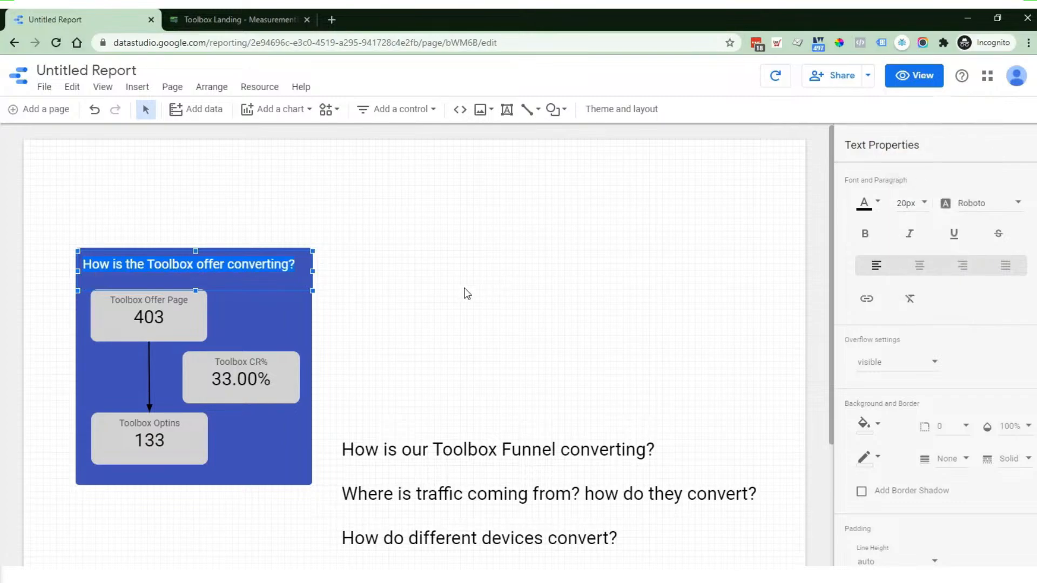
click(864, 215)
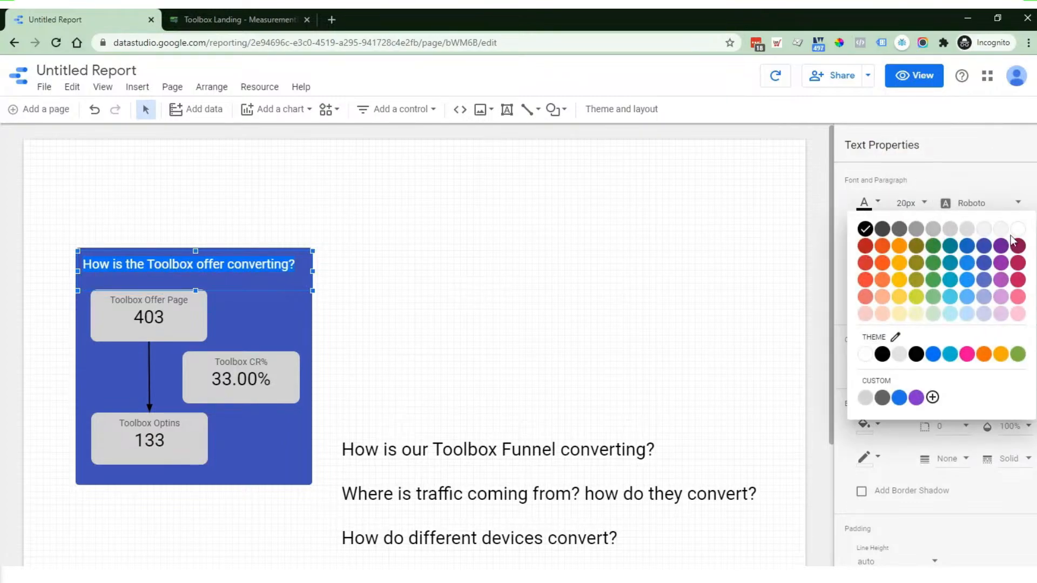
click(1019, 235)
click(378, 263)
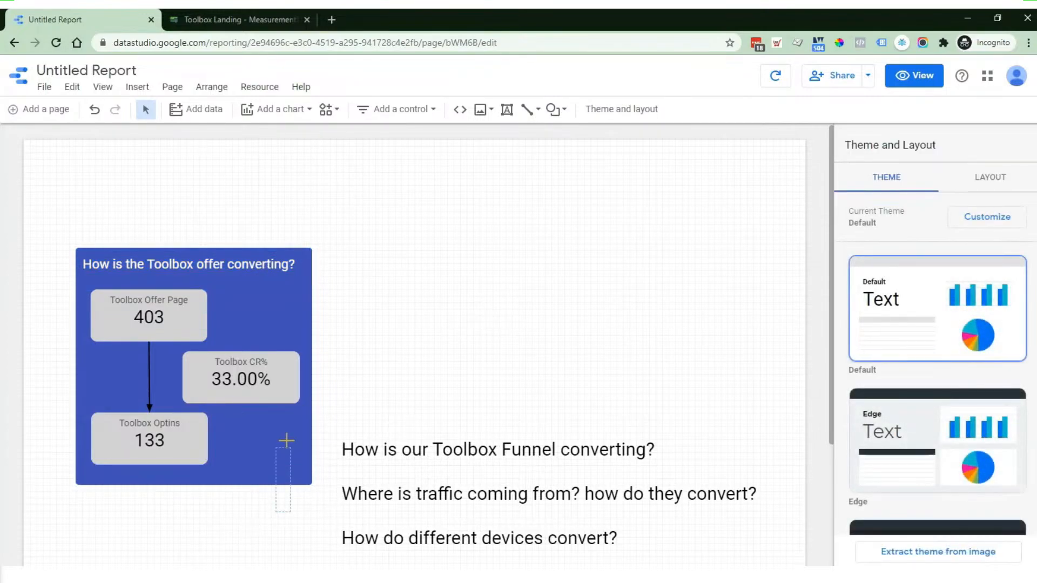
- Move the whole funnel block with its heading left until it sits close to the page edge
click(107, 255)
key(Left)
key(Left)
key(Left)
key(Left)
key(Left)
key(Left)
key(Left)
key(Left)
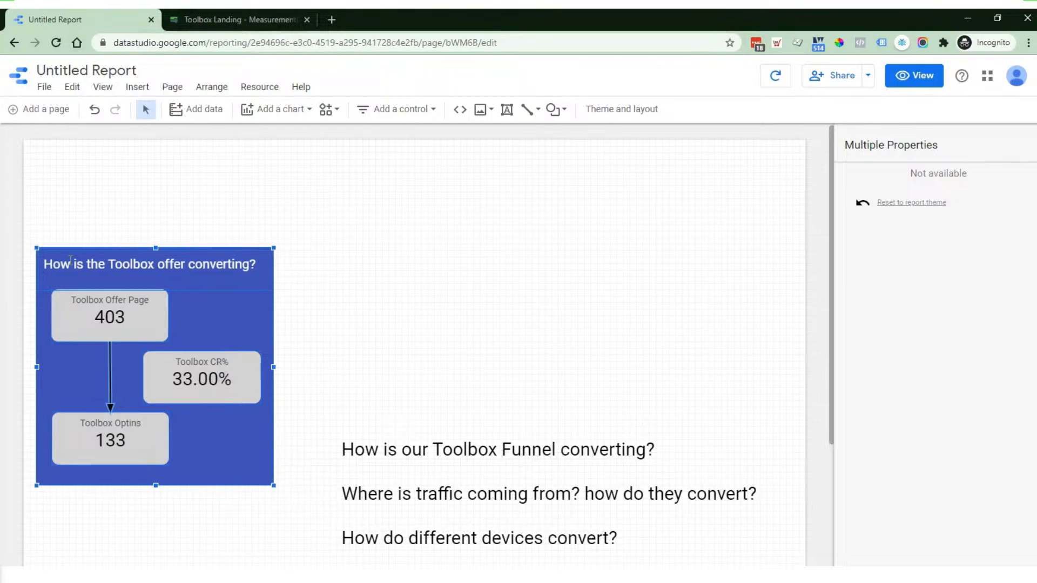
click(392, 346)
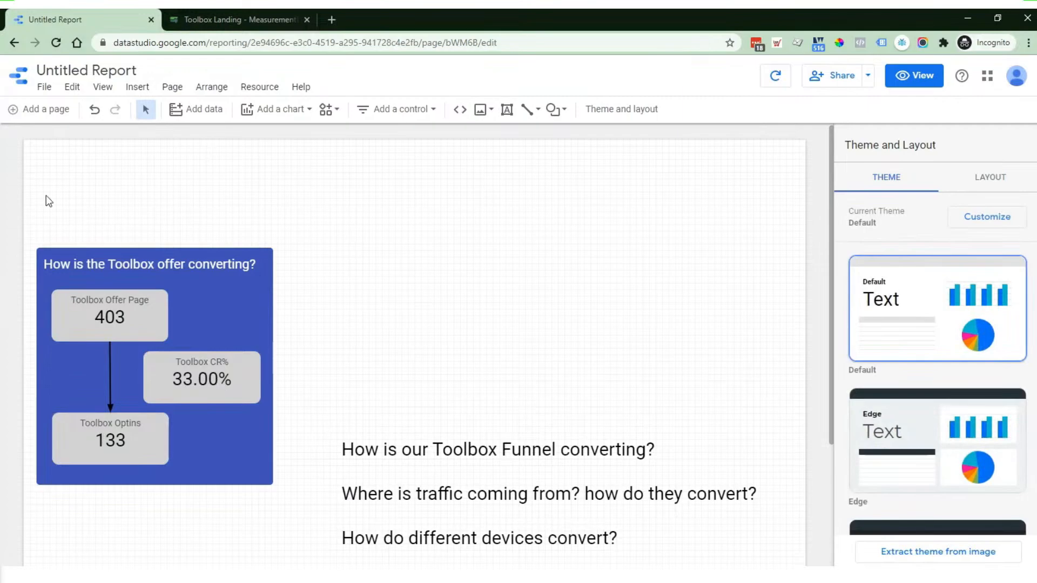
- Move the text box with the list of funnel questions further down the page
scroll(450, 383, down, 2)
click(364, 344)
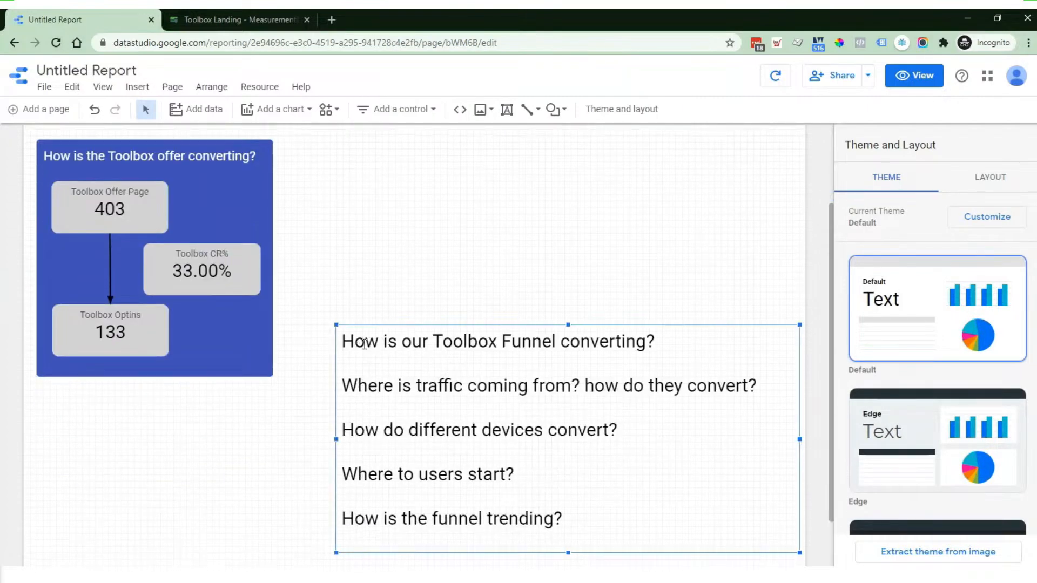
drag(655, 341, 339, 341)
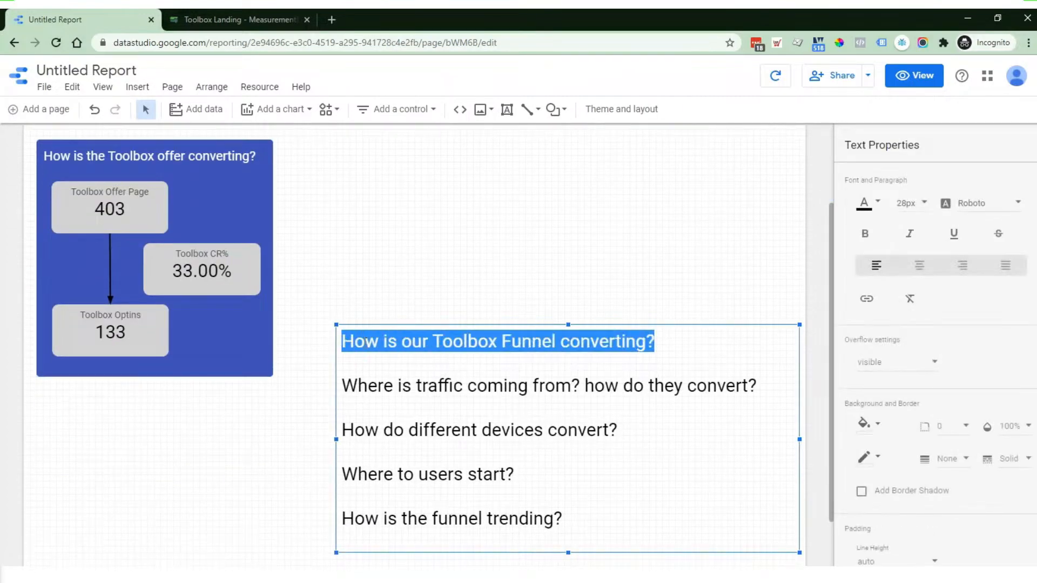
click(679, 422)
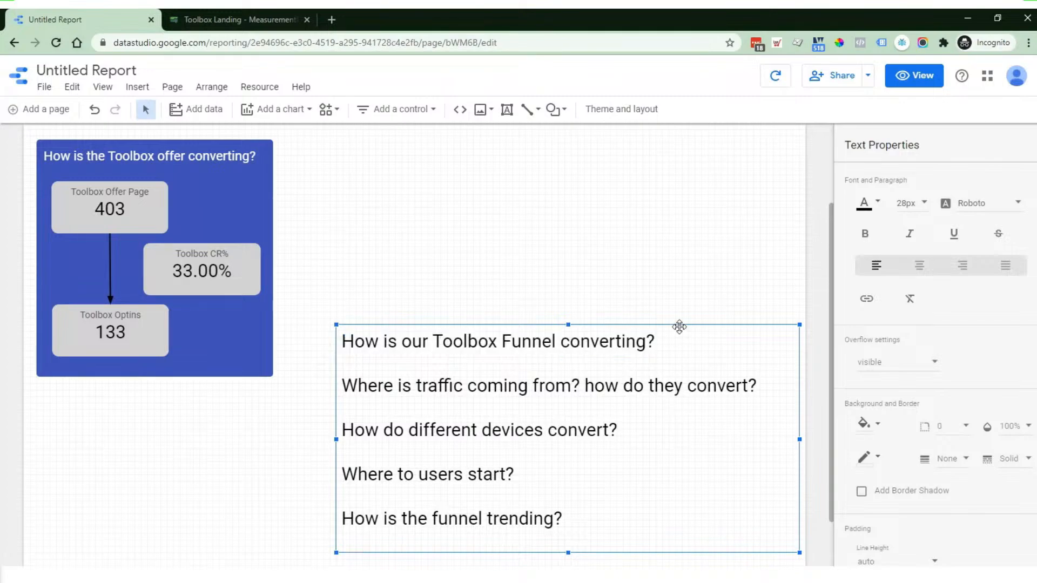
drag(679, 327, 677, 384)
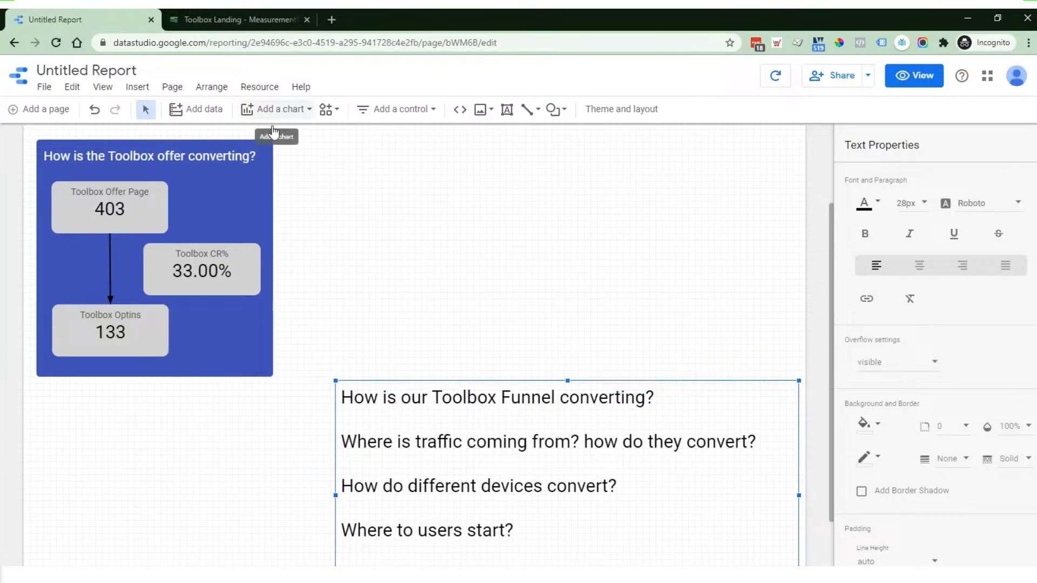
scroll(382, 185, up, 2)
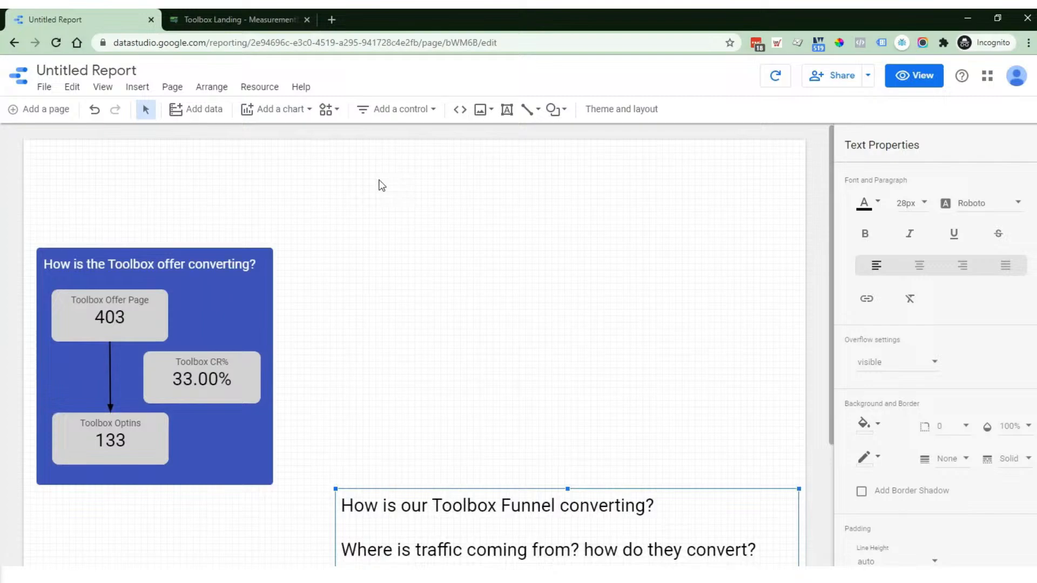
- Insert a pie chart directly below the funnel block, aligned with its left edge and narrowed to the block's width
click(286, 117)
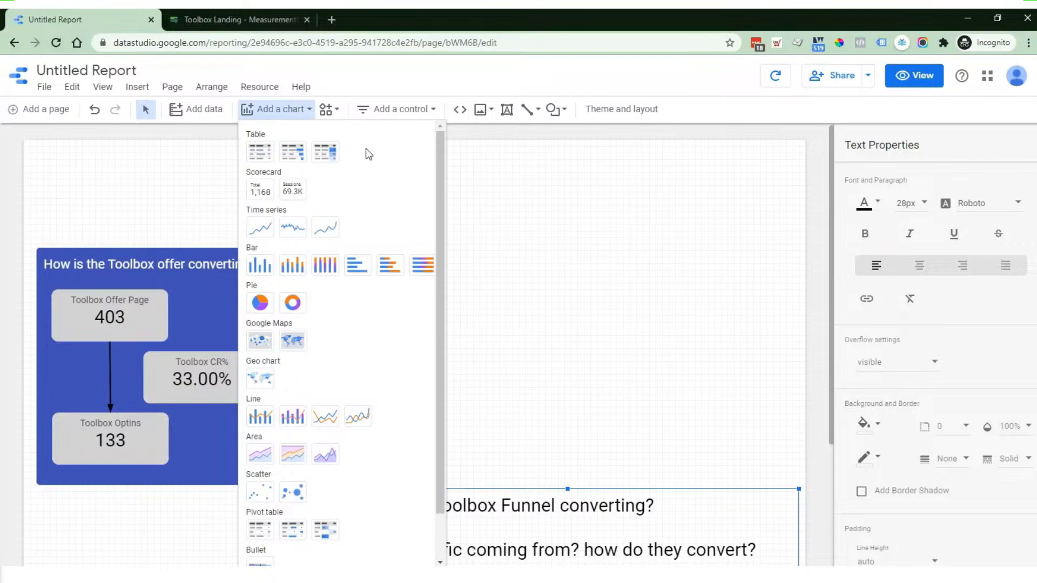
click(259, 303)
scroll(202, 351, down, 2)
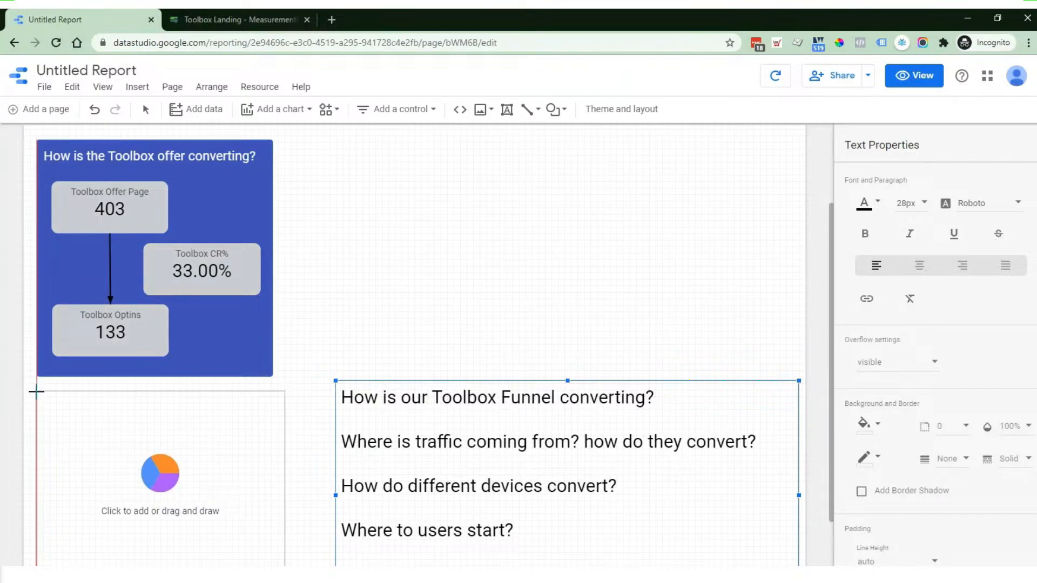
click(36, 391)
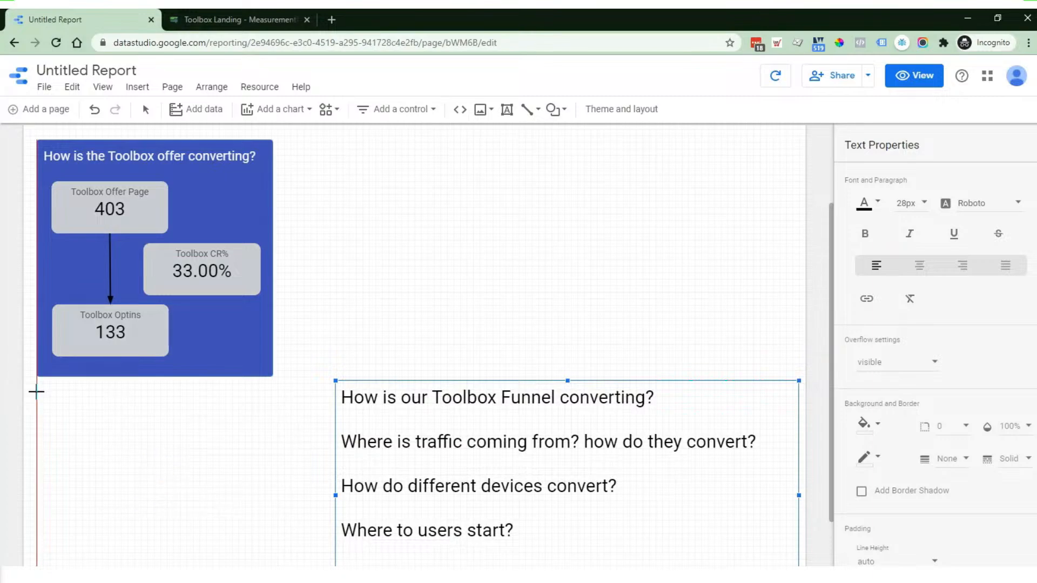
scroll(216, 426, down, 1)
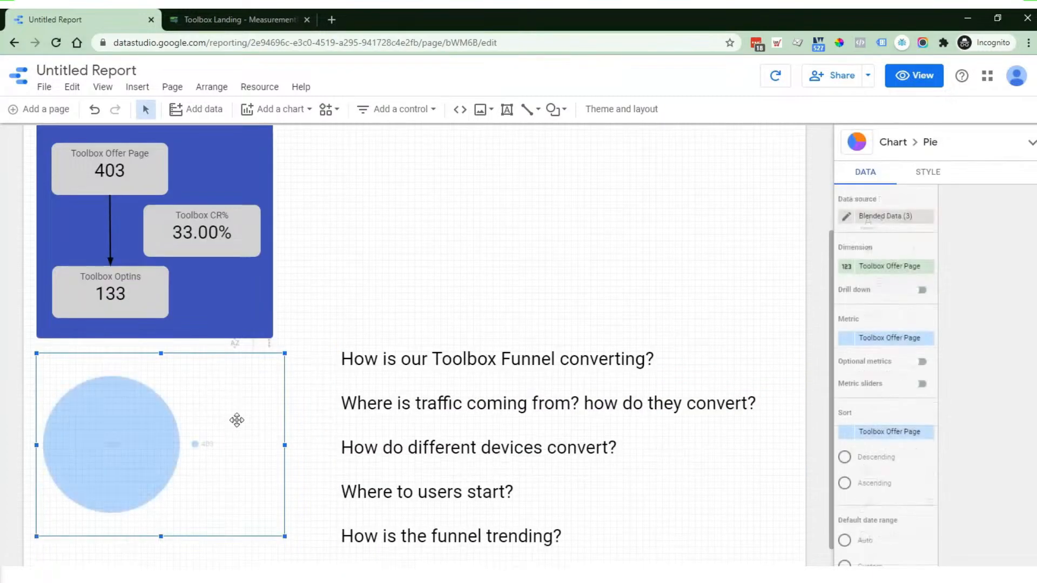
drag(285, 416, 277, 419)
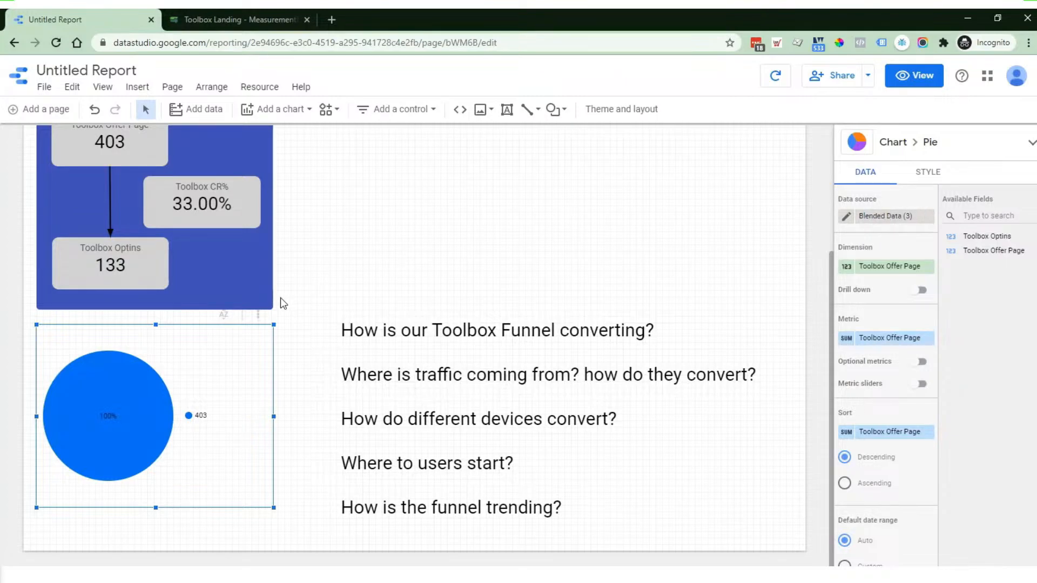
- Check the Toolbox CR% scorecard's data setup, and replace the pie chart's blended data source with Acquisition (Marketing Only)
scroll(280, 297, up, 2)
click(208, 312)
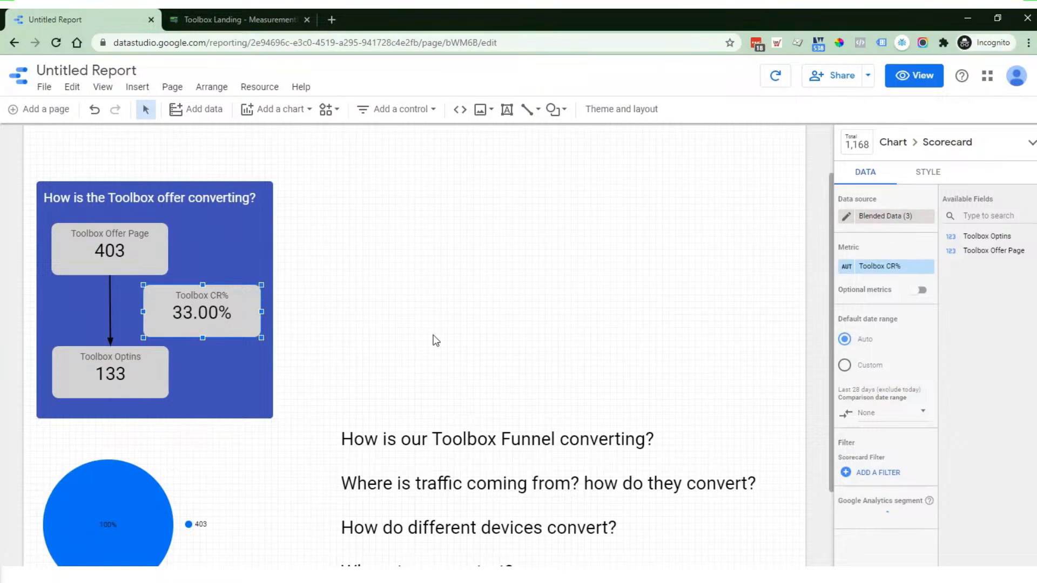
scroll(504, 321, down, 2)
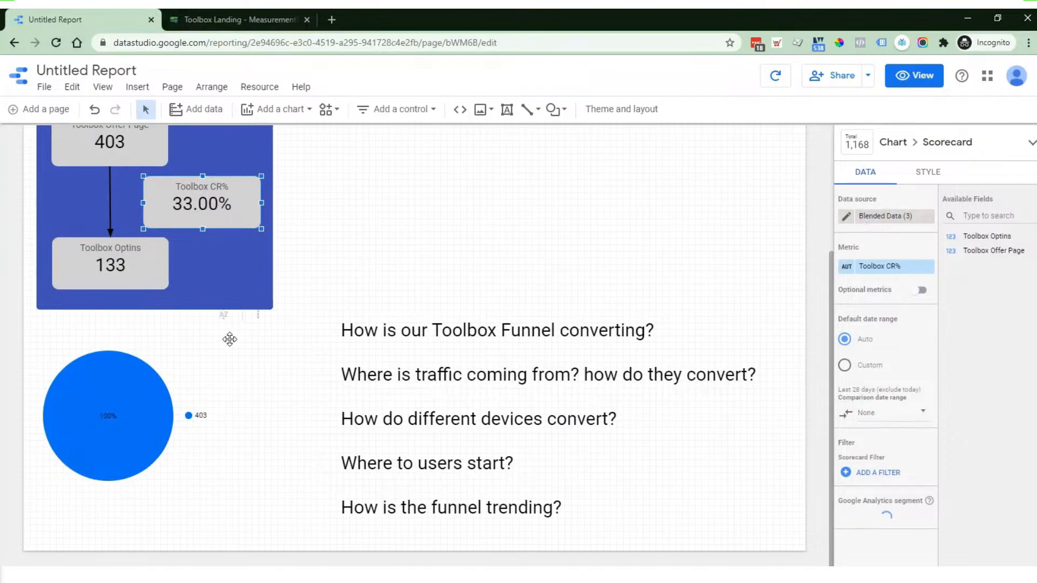
click(101, 402)
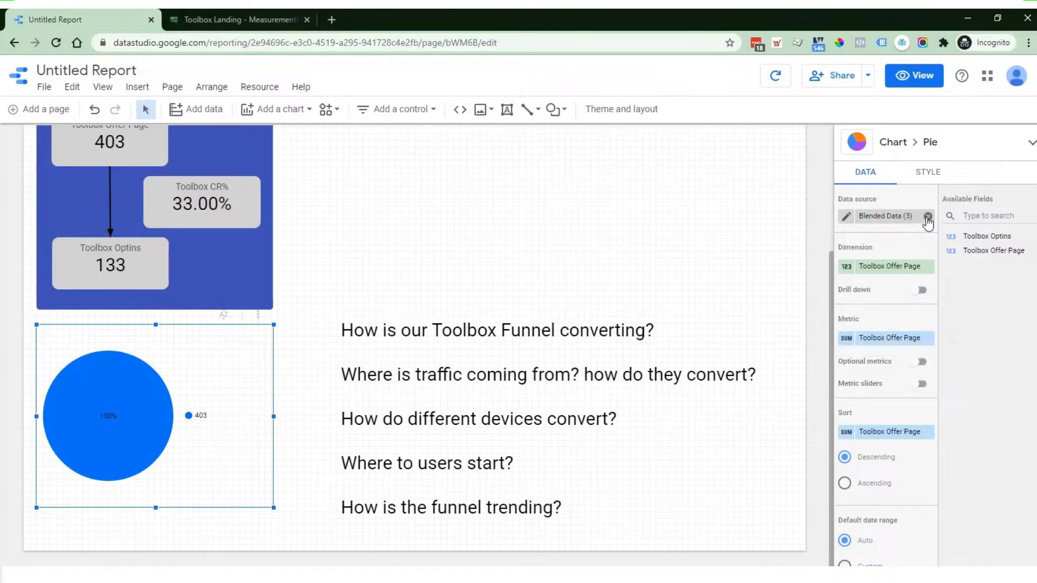
click(928, 218)
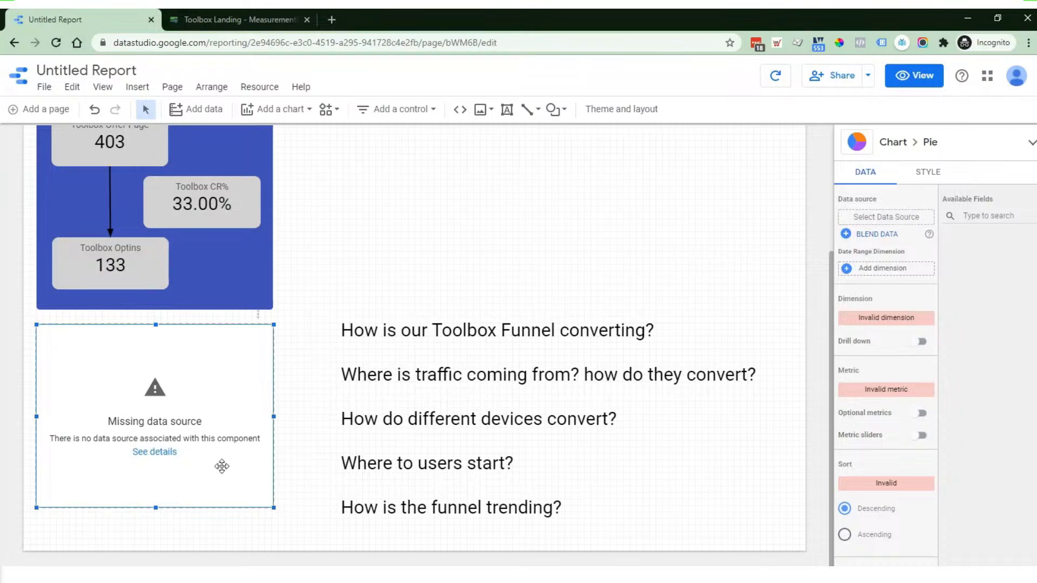
click(890, 221)
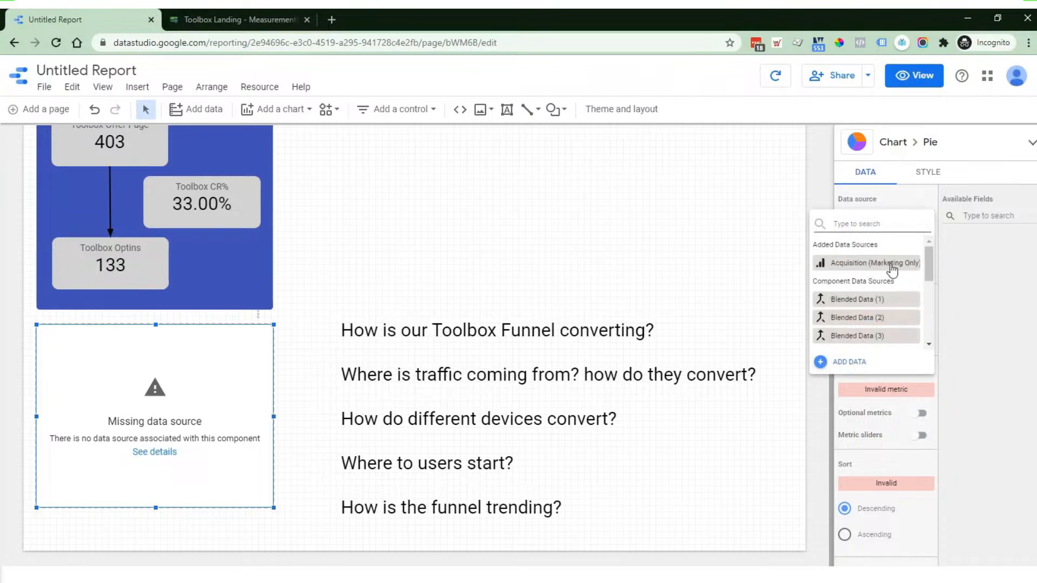
click(893, 263)
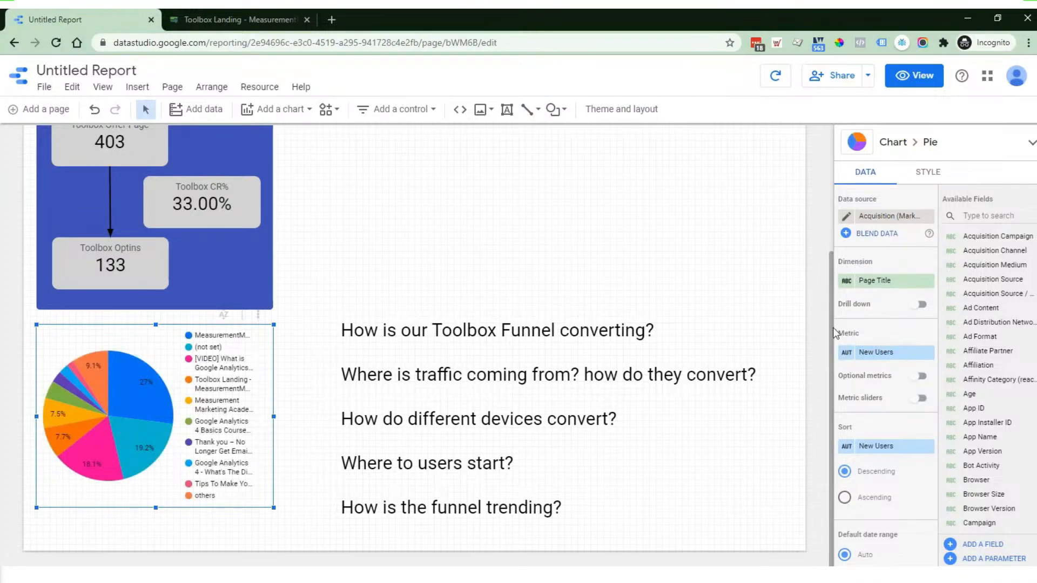
- Change the pie chart's dimension to Device Category and its metric to Users
click(897, 283)
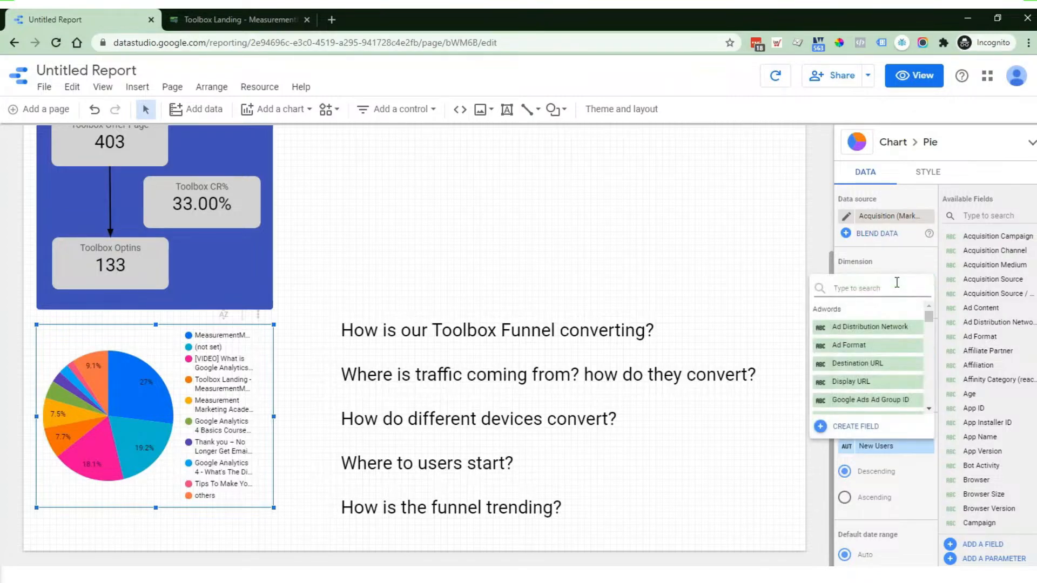
text(dev)
click(888, 327)
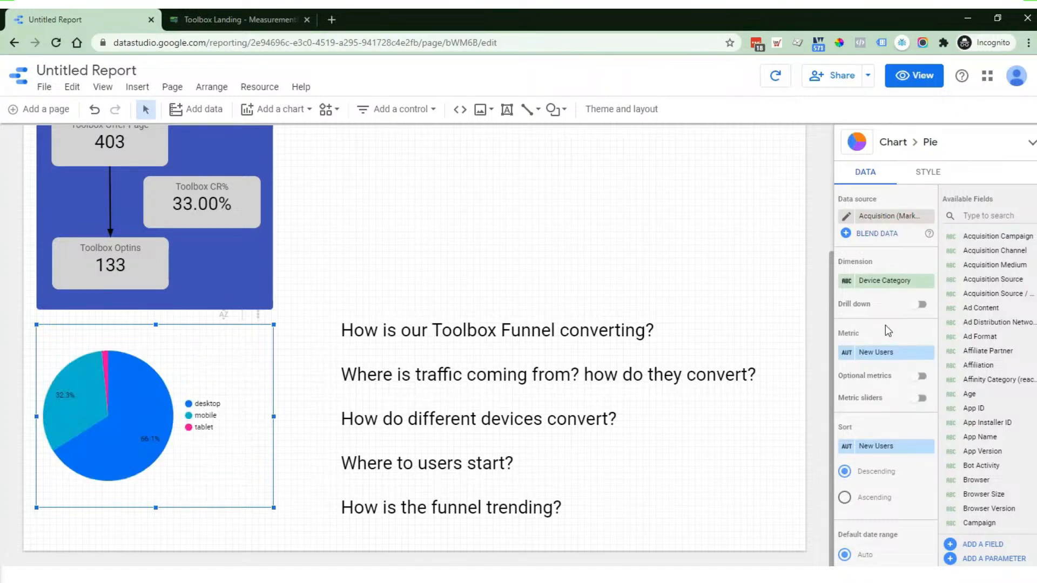
click(884, 353)
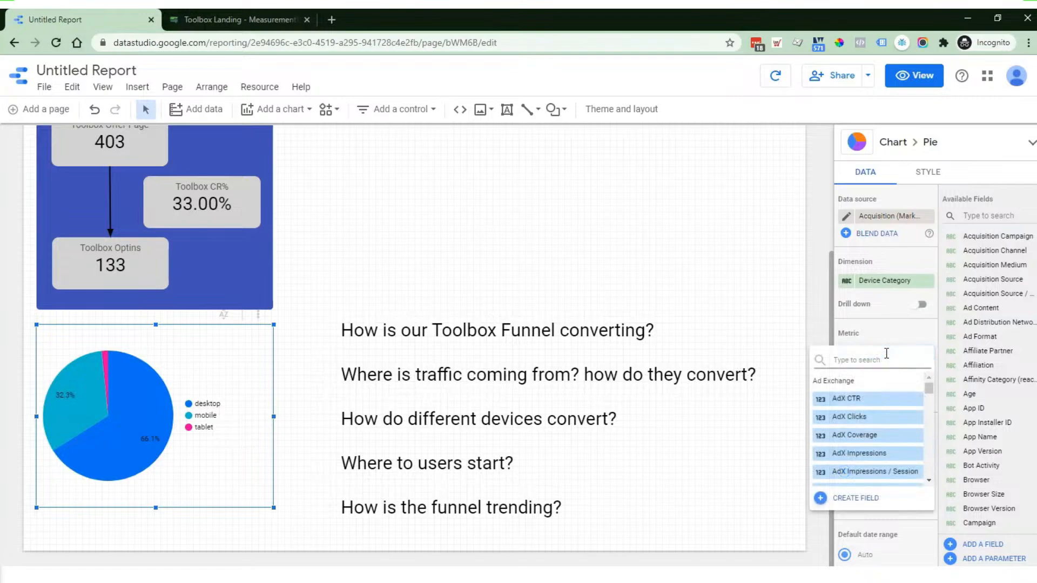
text(users)
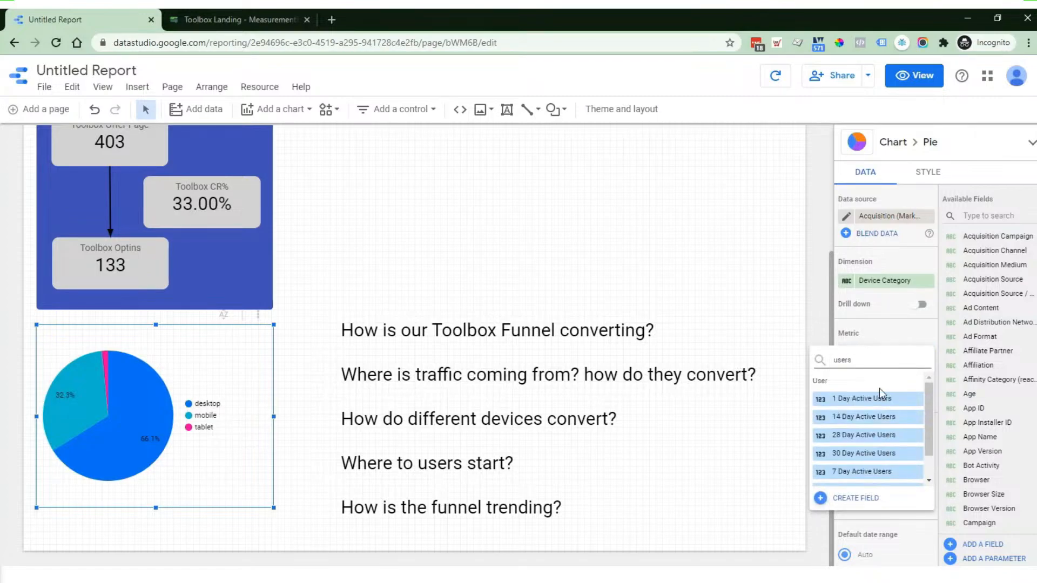
scroll(879, 432, down, 5)
click(878, 471)
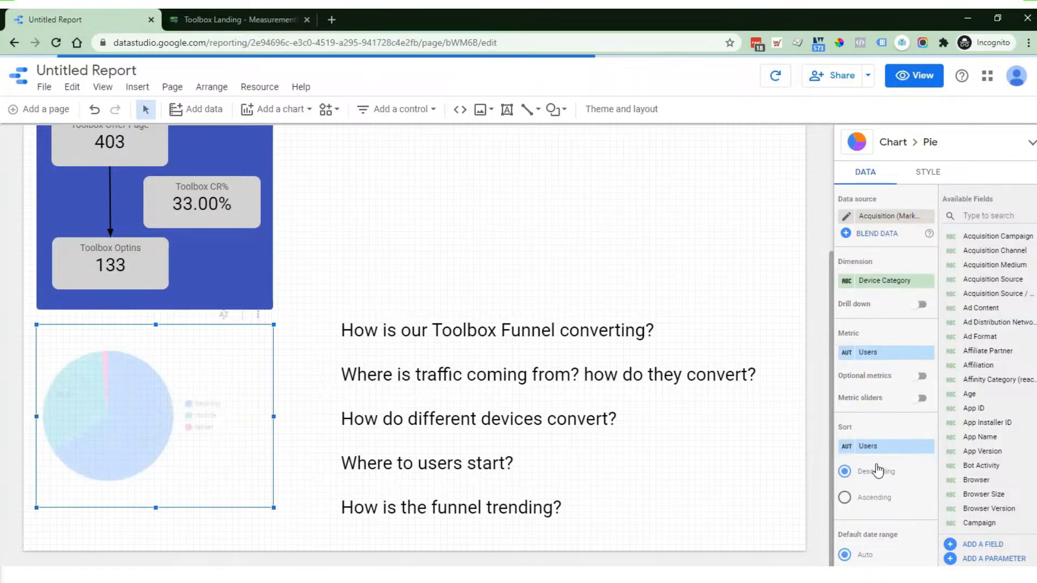
- Enable the Apply filter interaction for the device pie chart
scroll(902, 378, down, 5)
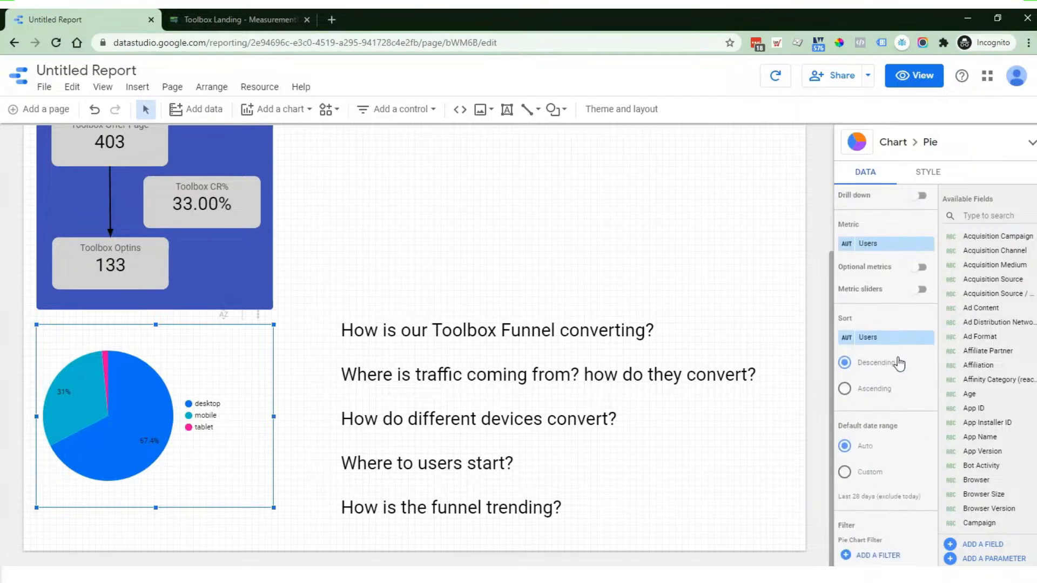
scroll(901, 373, down, 1)
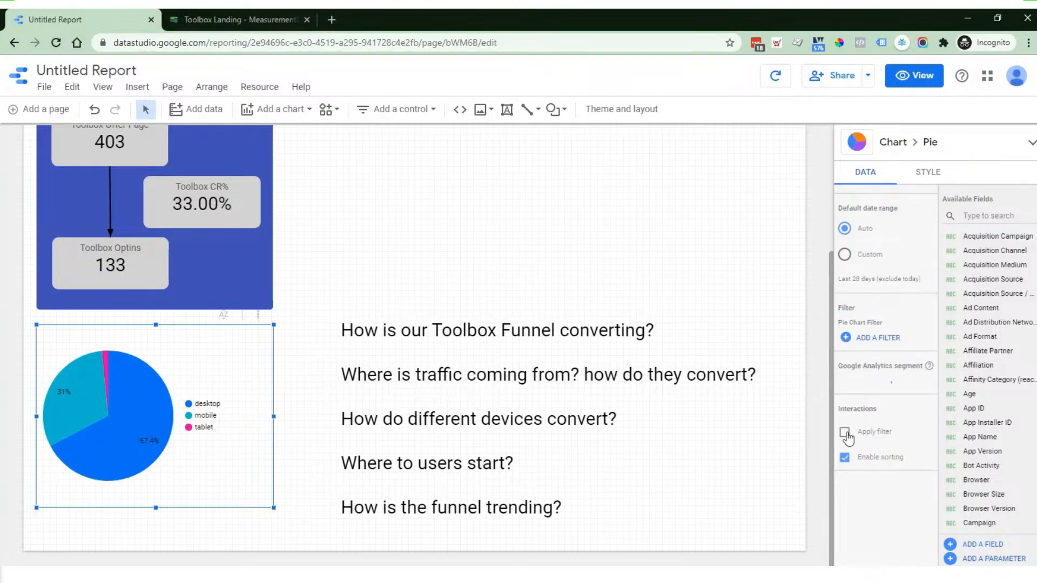
click(852, 433)
- Preview the report in view mode, filter the funnel by the mobile and desktop pie slices, and return to editing
click(917, 76)
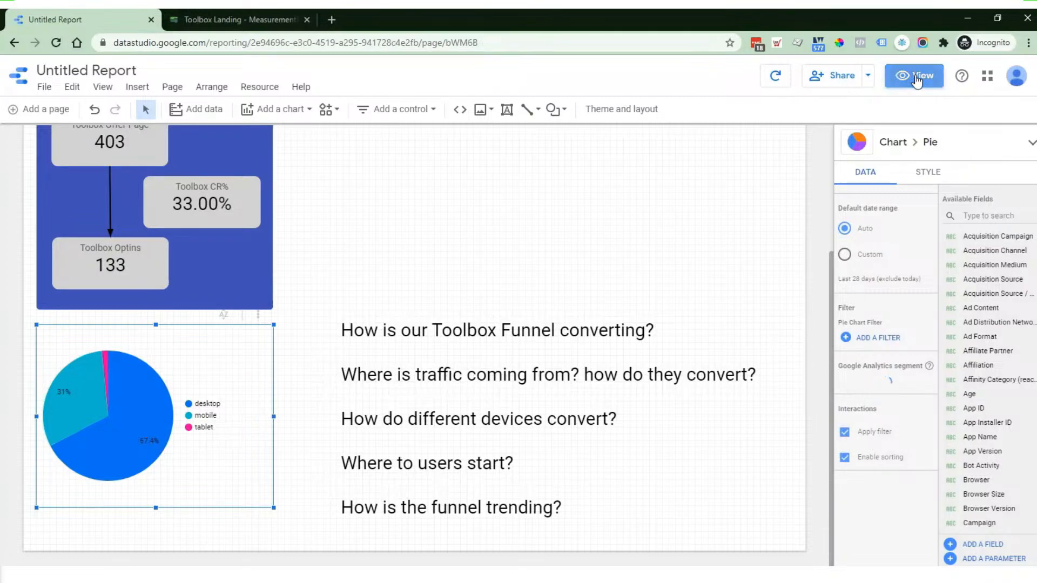
scroll(614, 318, up, 2)
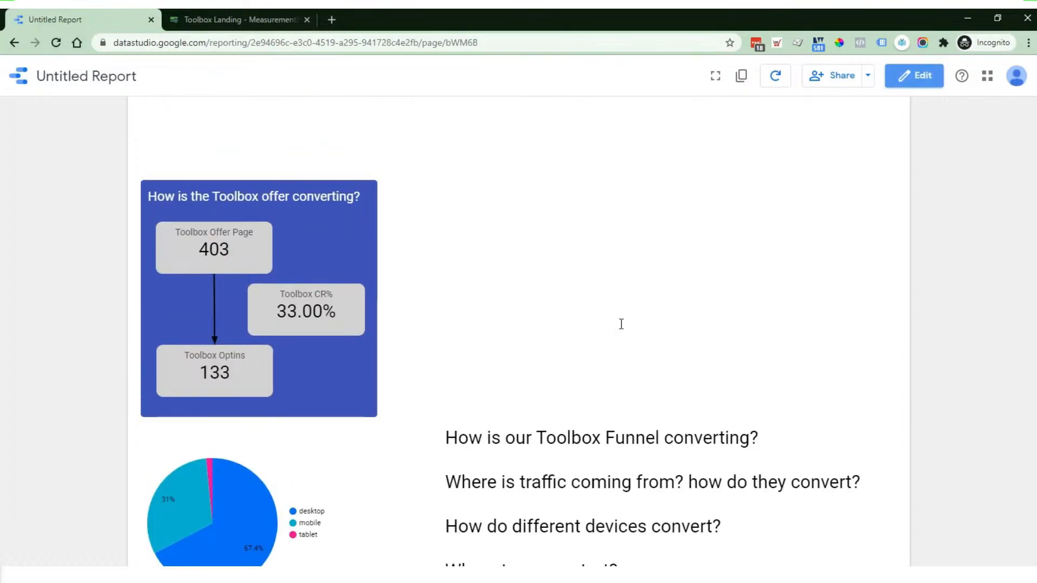
mouse_move(208, 524)
click(180, 513)
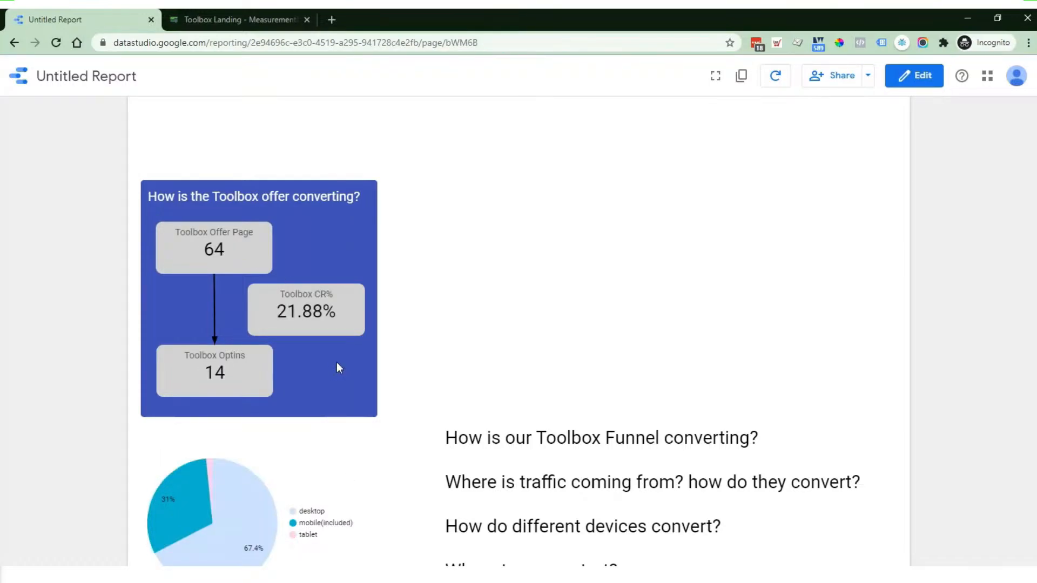
scroll(278, 371, down, 2)
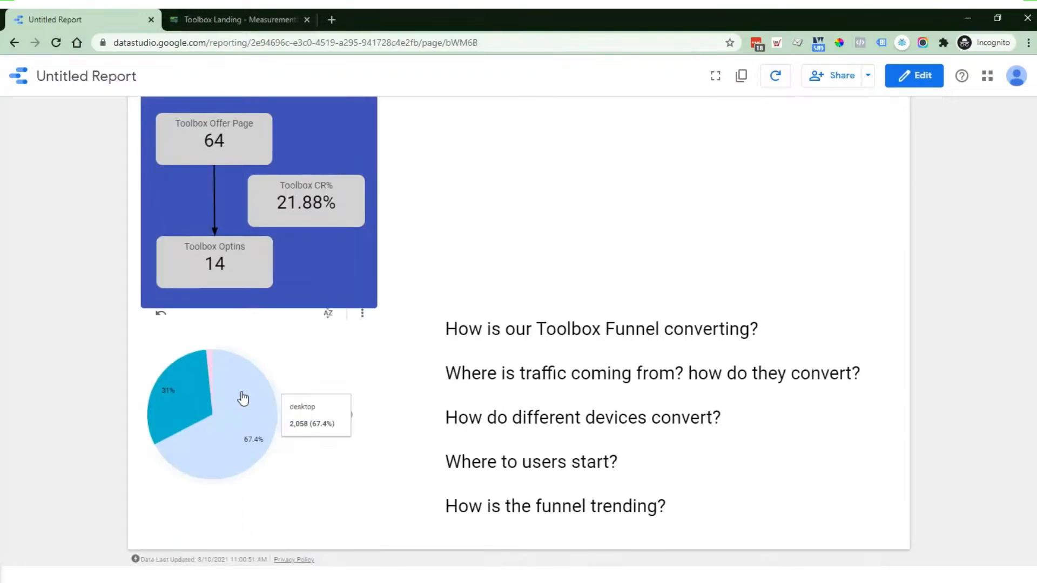
click(243, 399)
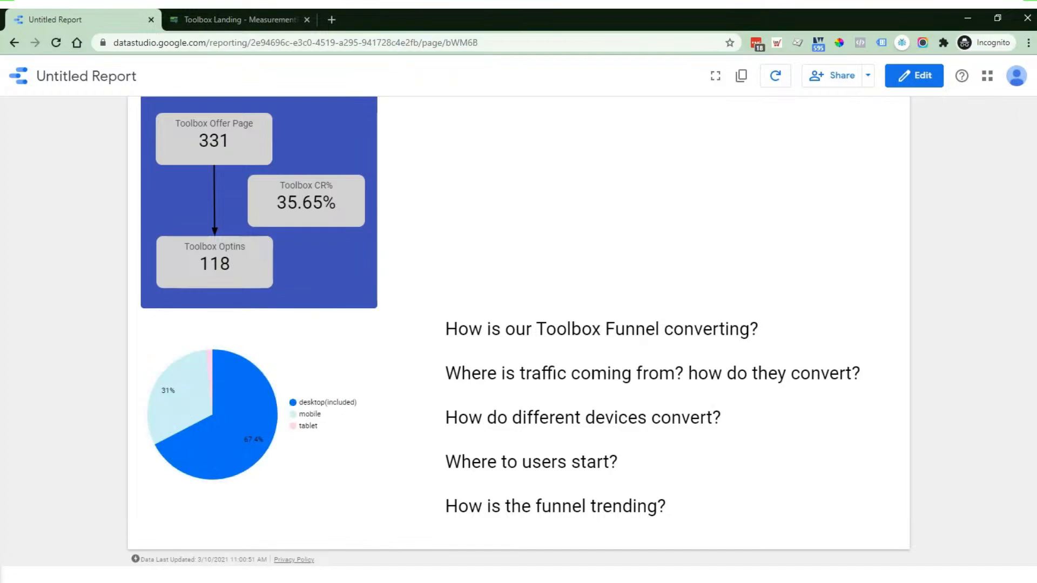
mouse_move(232, 421)
click(204, 397)
click(901, 76)
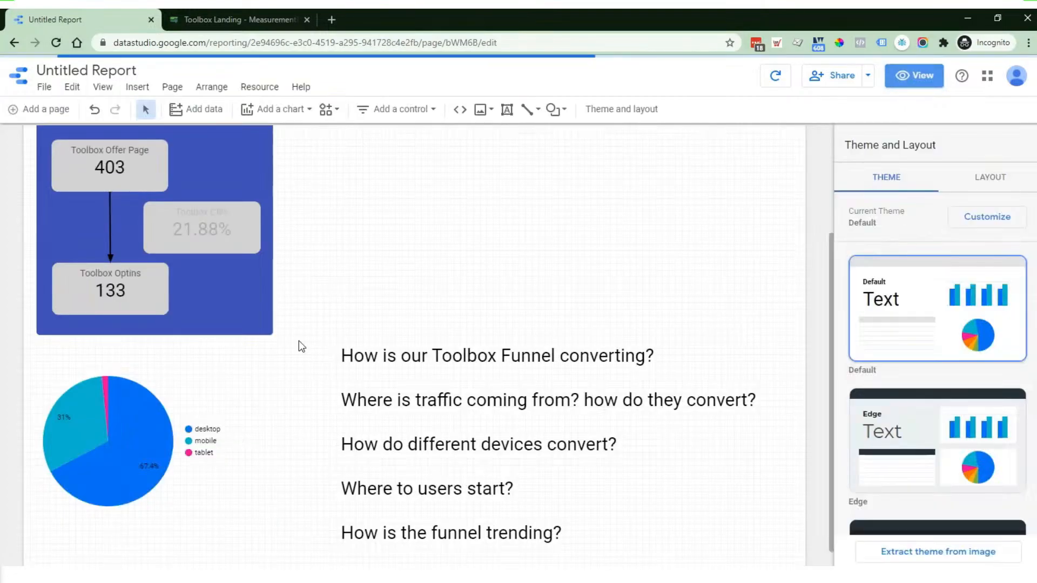
- Review the pie chart's filter and interaction settings and the list of funnel questions on the page
click(110, 426)
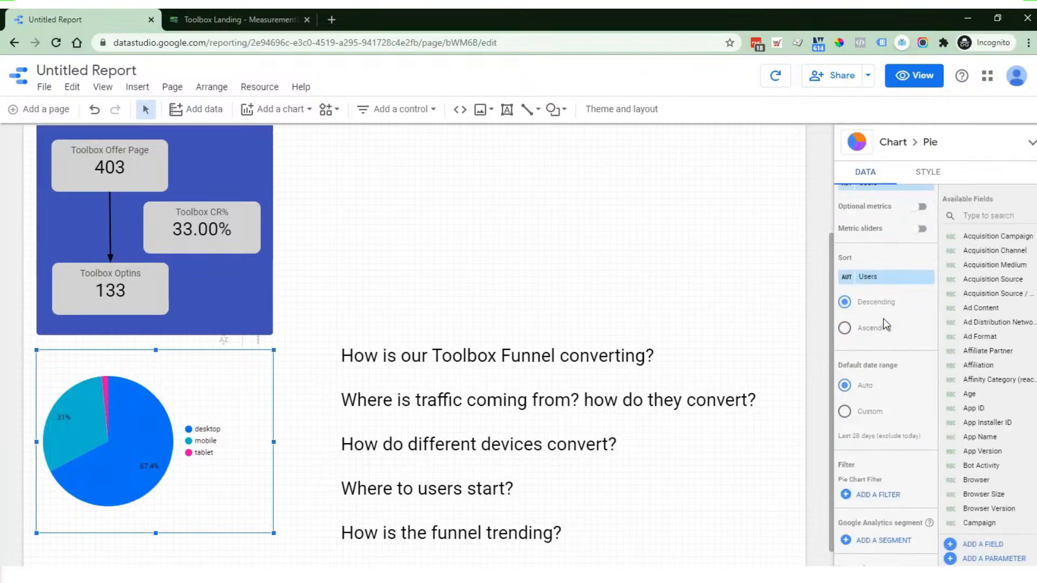
scroll(884, 321, down, 2)
scroll(886, 324, down, 2)
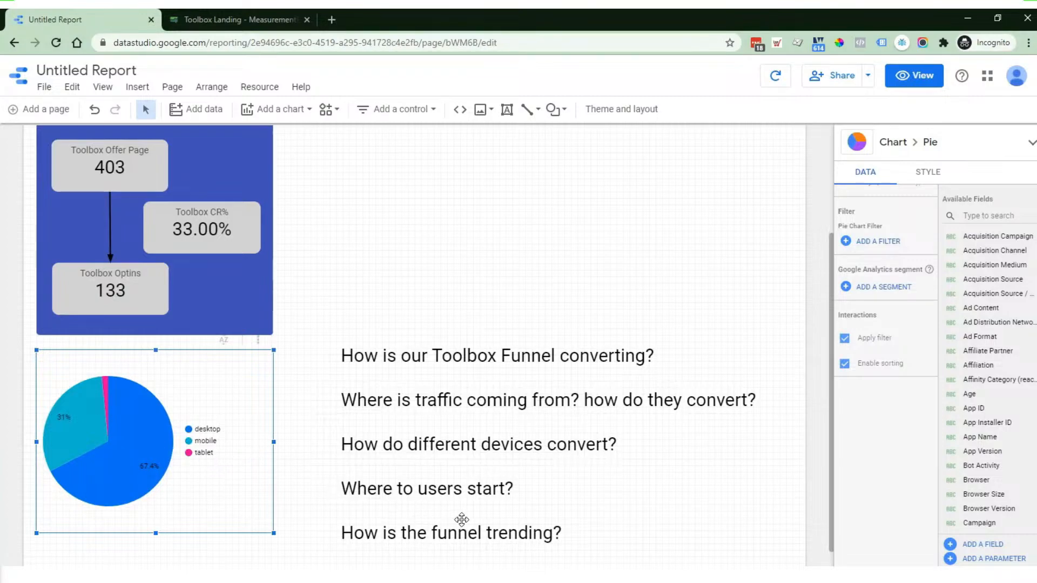
scroll(555, 463, down, 1)
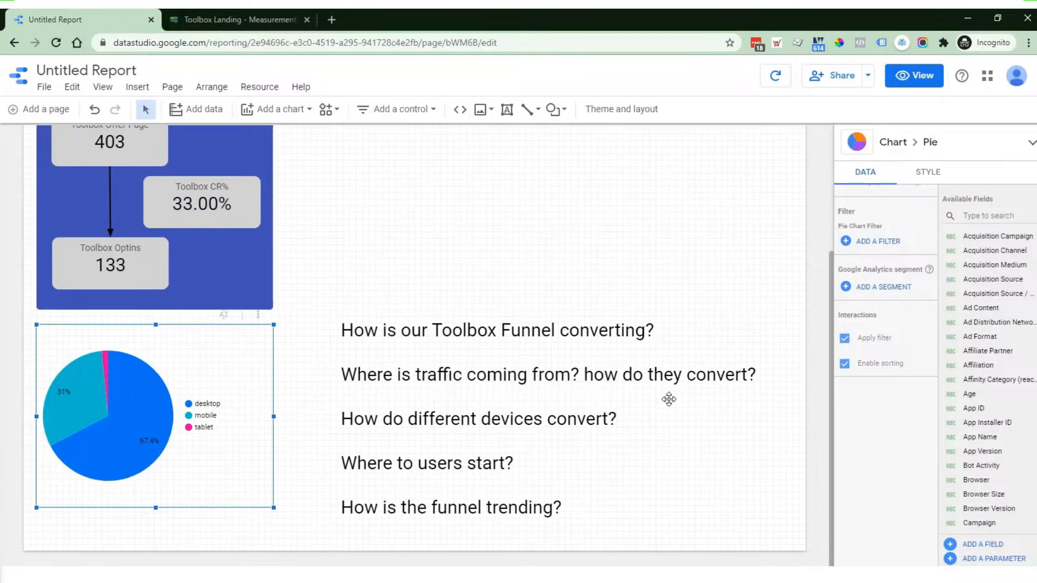
scroll(667, 403, up, 3)
scroll(666, 404, down, 3)
scroll(662, 407, up, 2)
scroll(500, 415, up, 2)
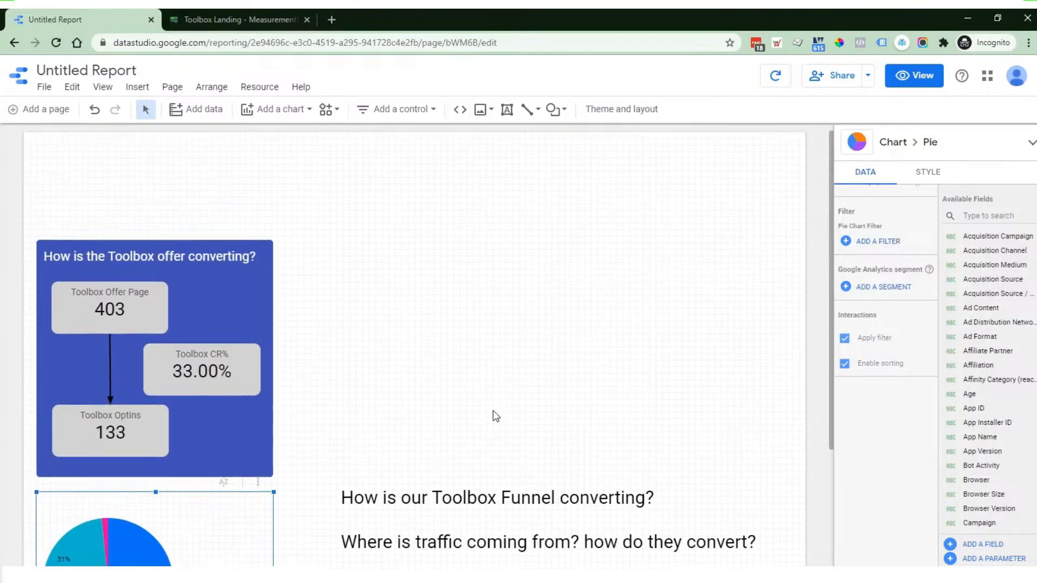
- Insert a plain table beside the blue funnel block, aligned with the block's upper edge
click(289, 111)
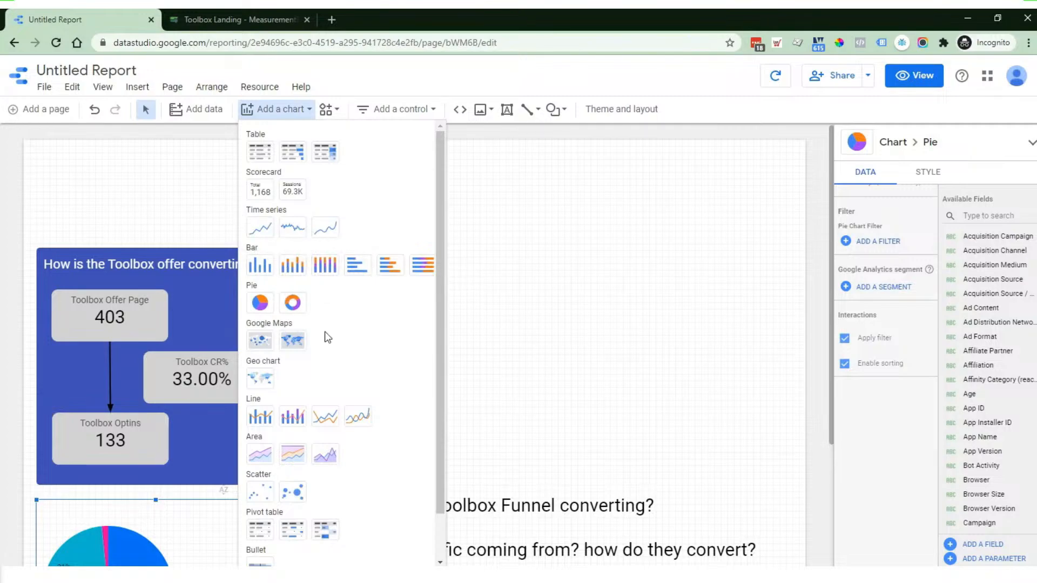
scroll(349, 428, down, 1)
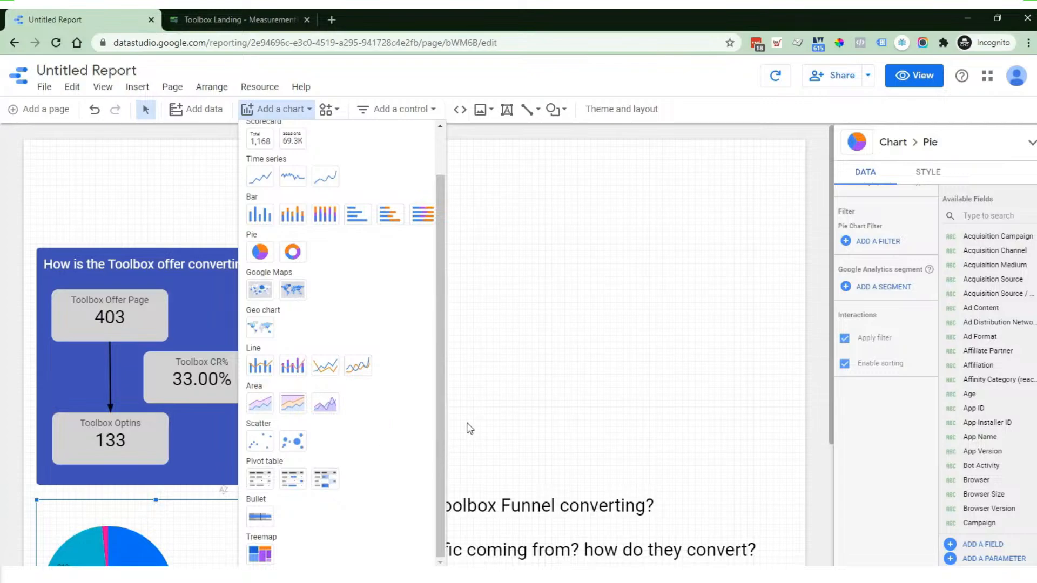
scroll(352, 381, up, 1)
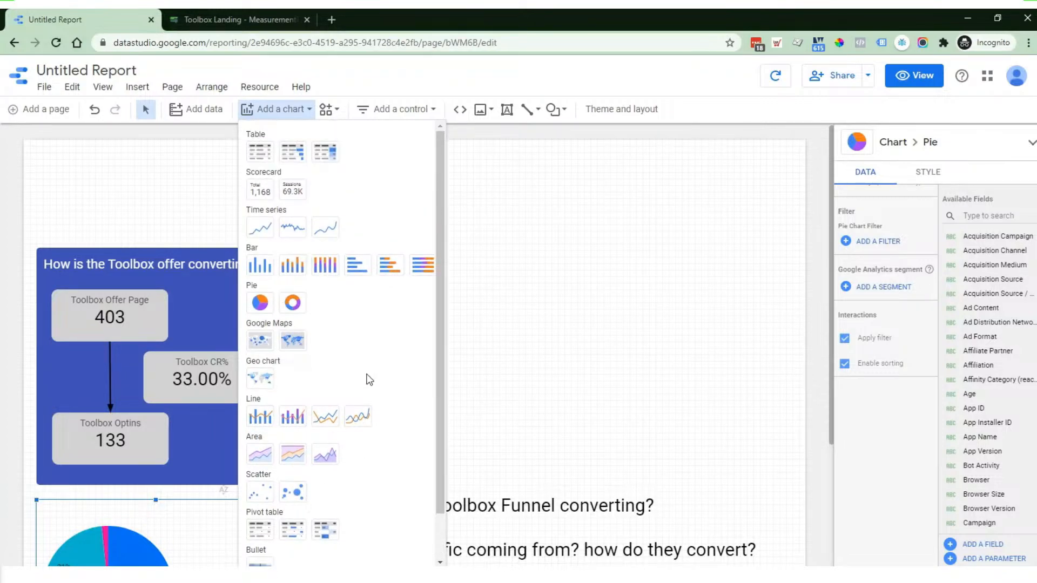
click(264, 158)
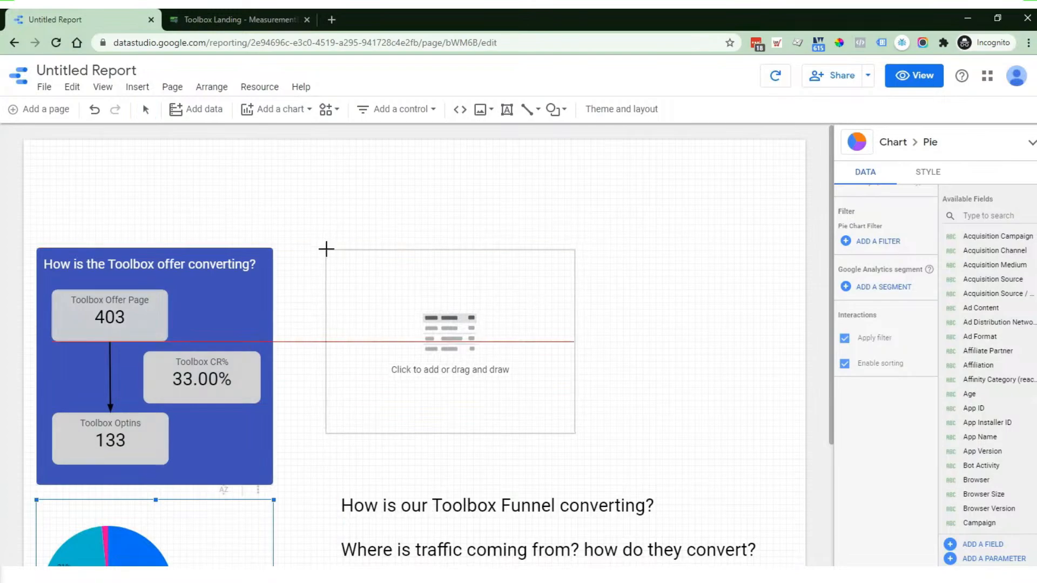
click(291, 247)
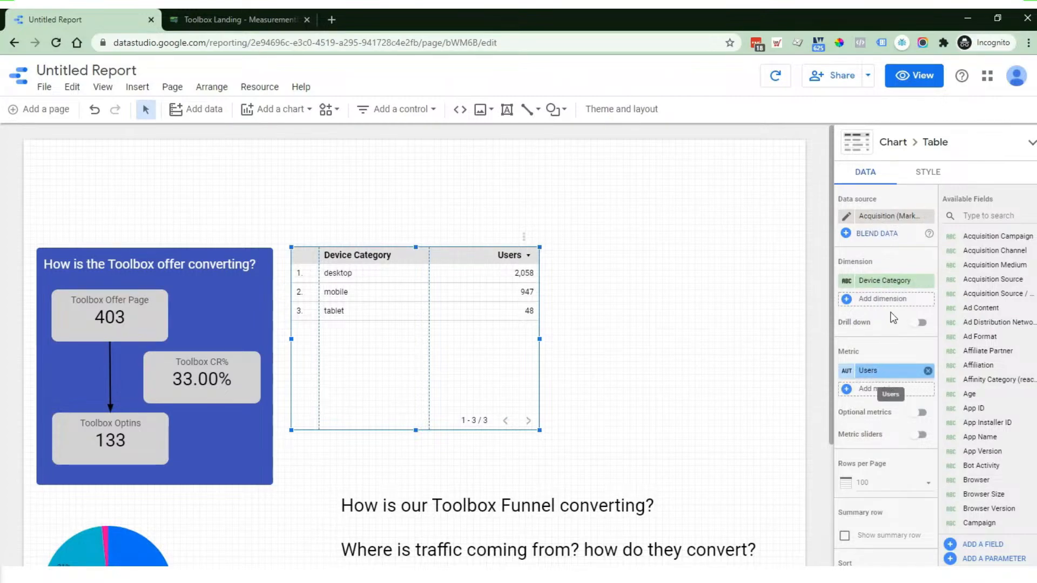
- Replace the new table's Device Category dimension with Source
click(892, 280)
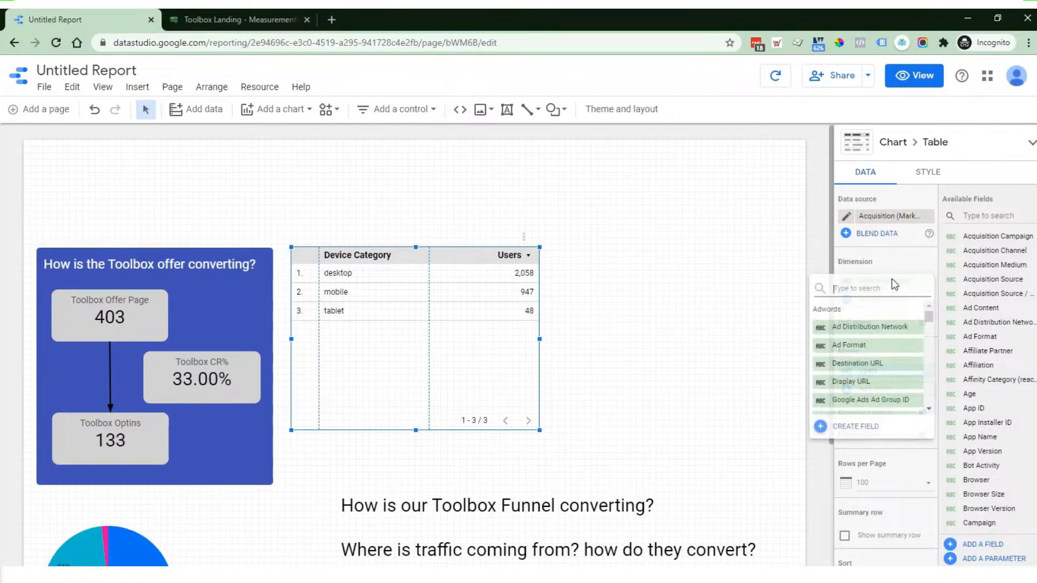
text(s)
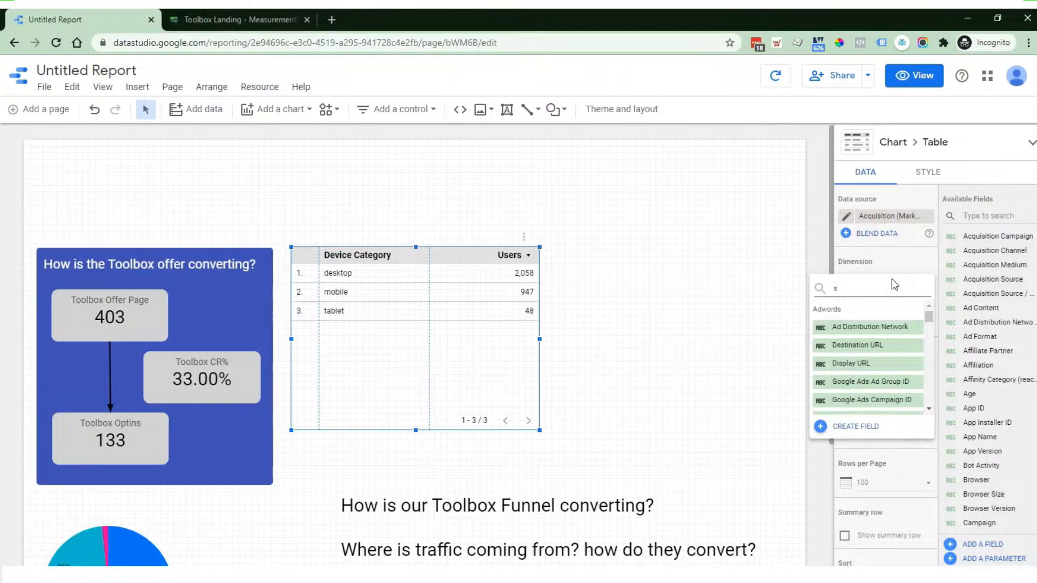
text(our)
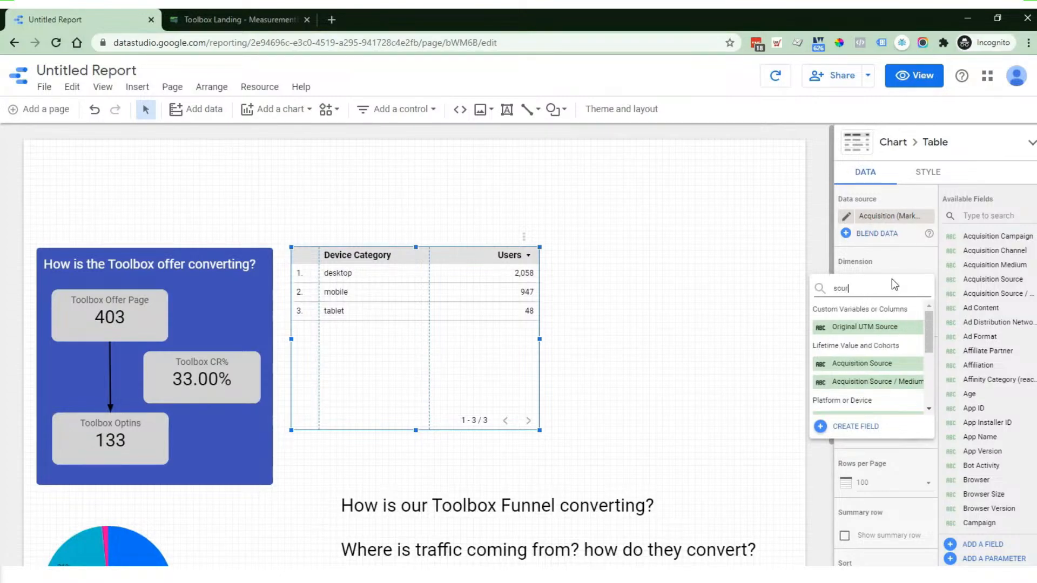
drag(929, 319, 939, 372)
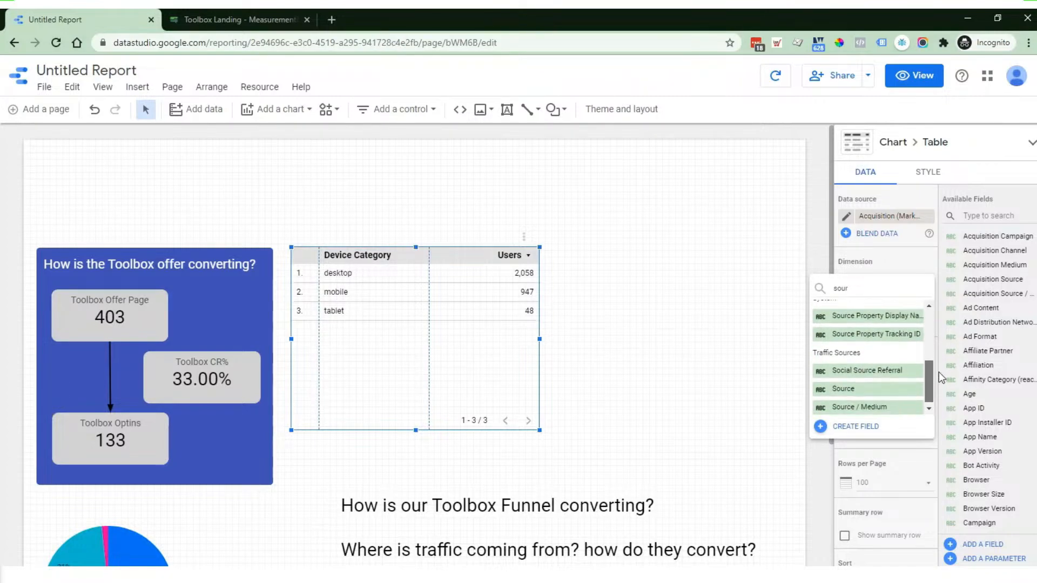
click(846, 387)
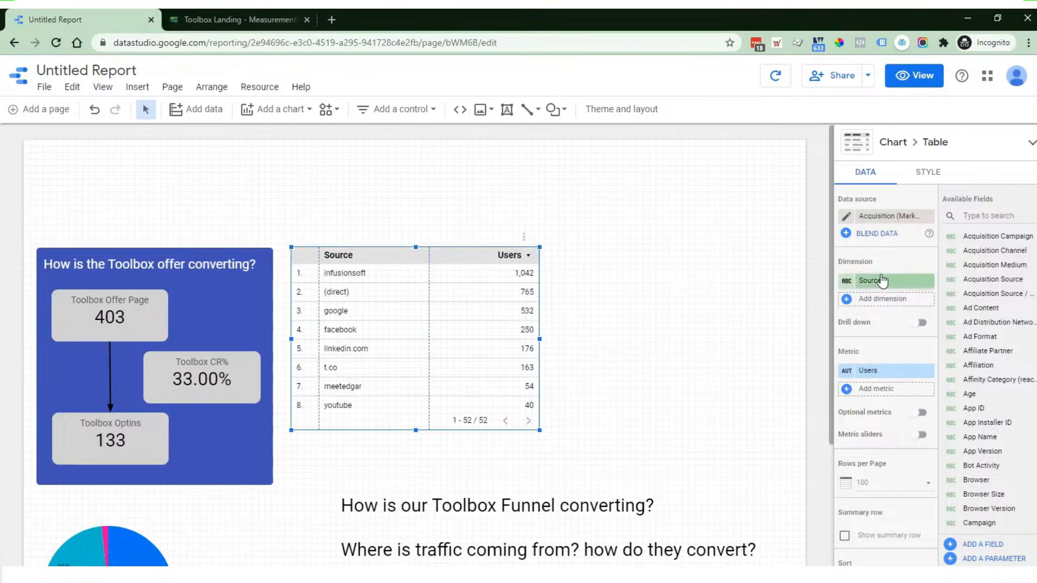
- Look through the available fields of the table's data source and deselect the table
click(1010, 217)
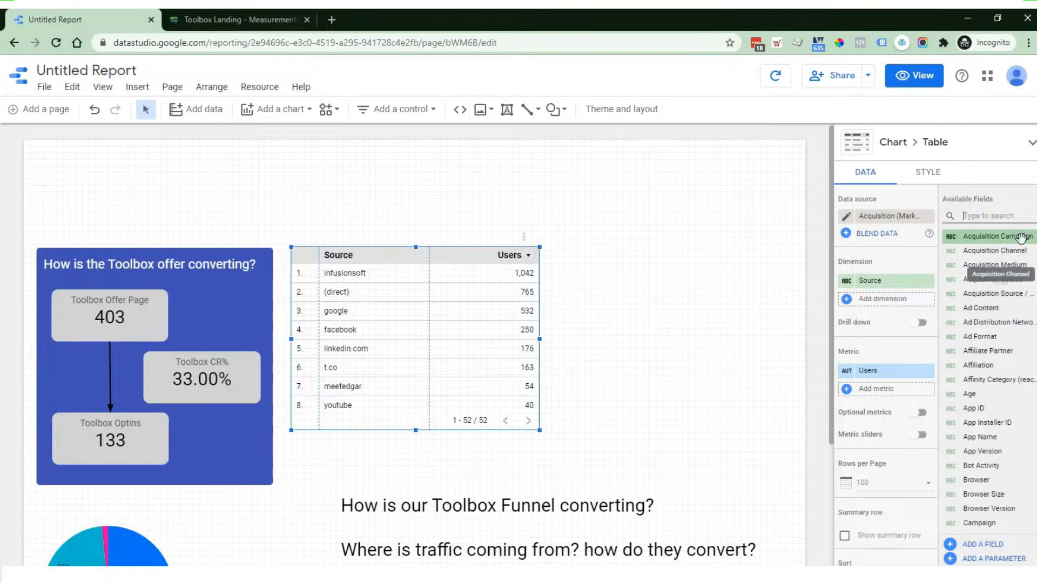
scroll(983, 340, down, 9)
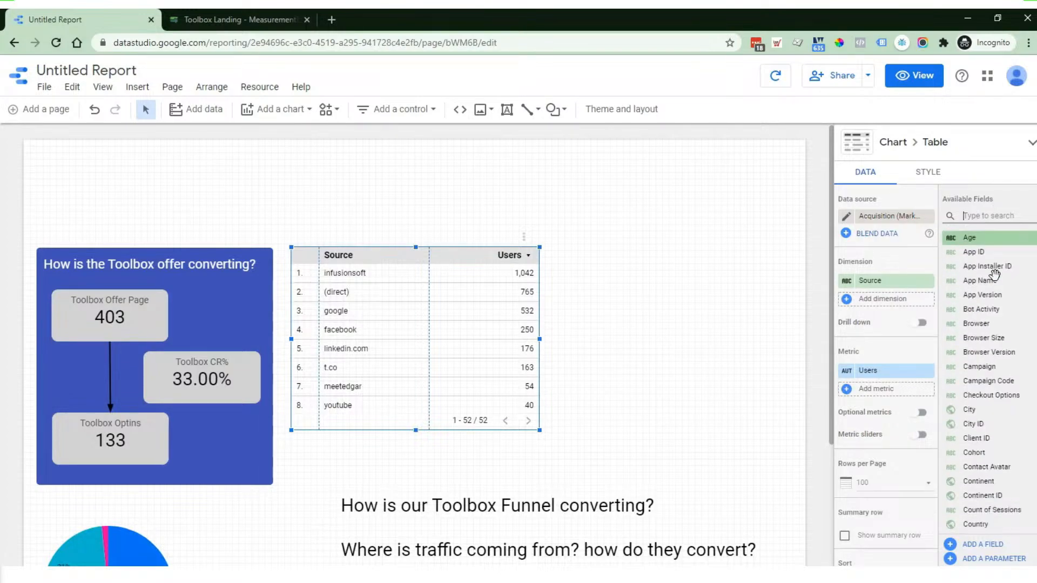
scroll(983, 341, down, 15)
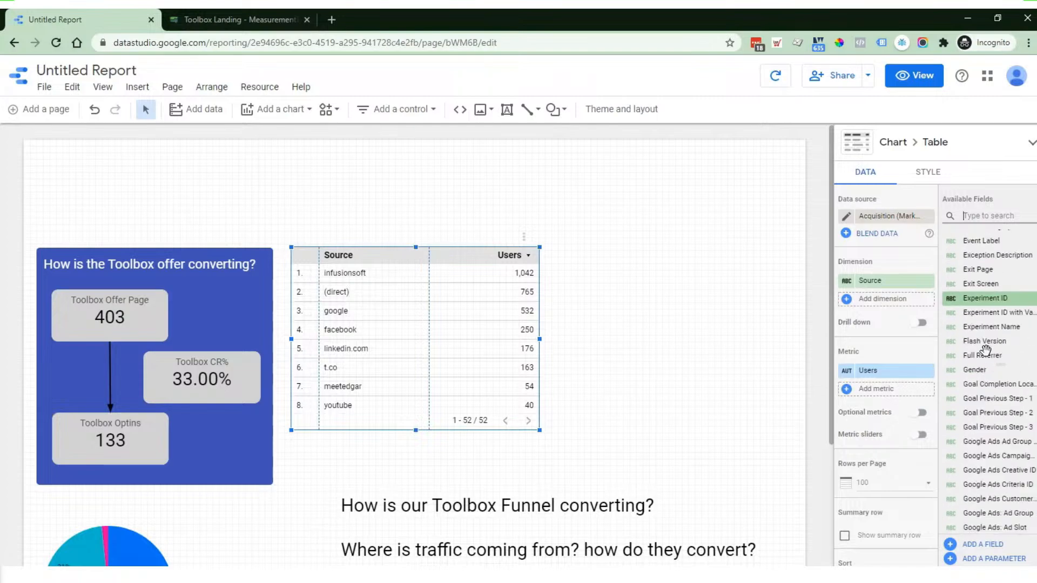
scroll(983, 367, down, 5)
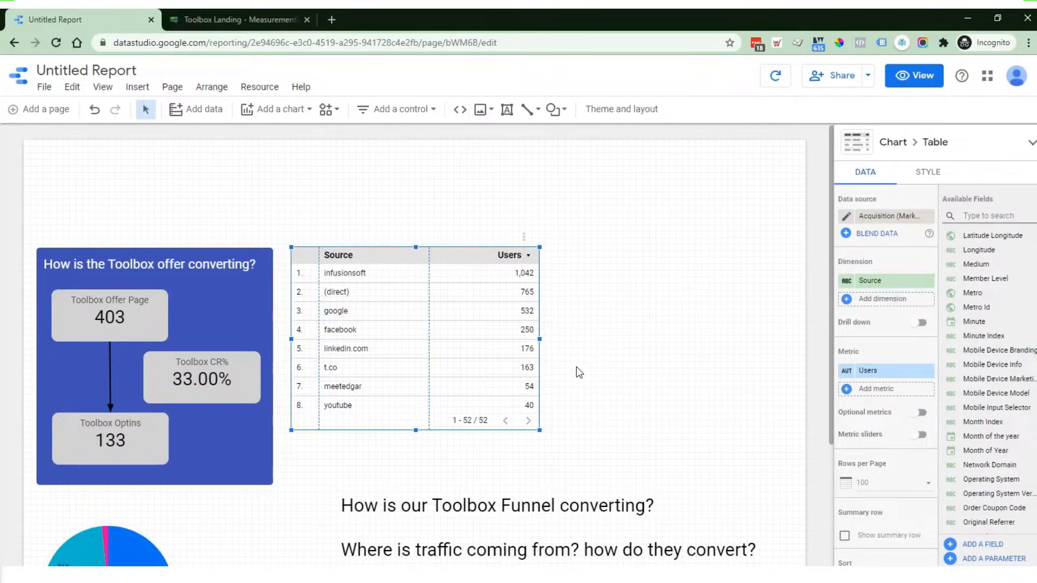
click(678, 373)
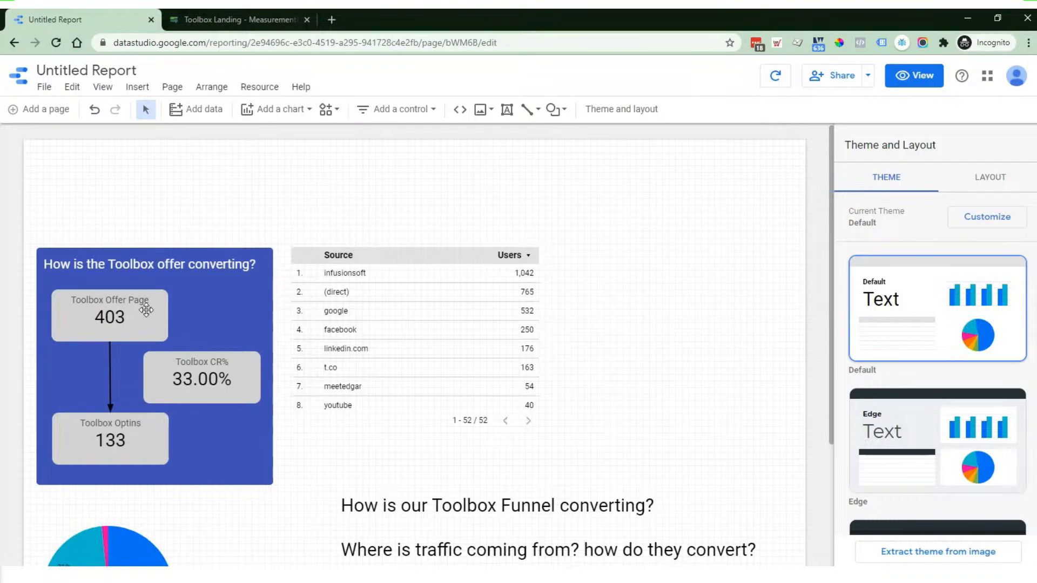
- Apply the existing Toolbox Offer Page filter to the Source table
click(443, 302)
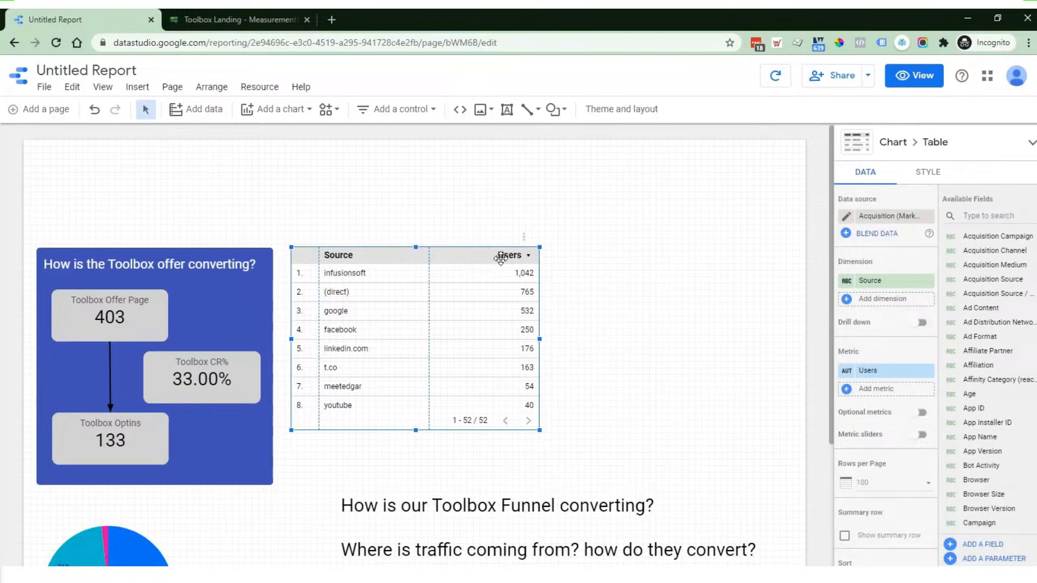
scroll(875, 373, down, 4)
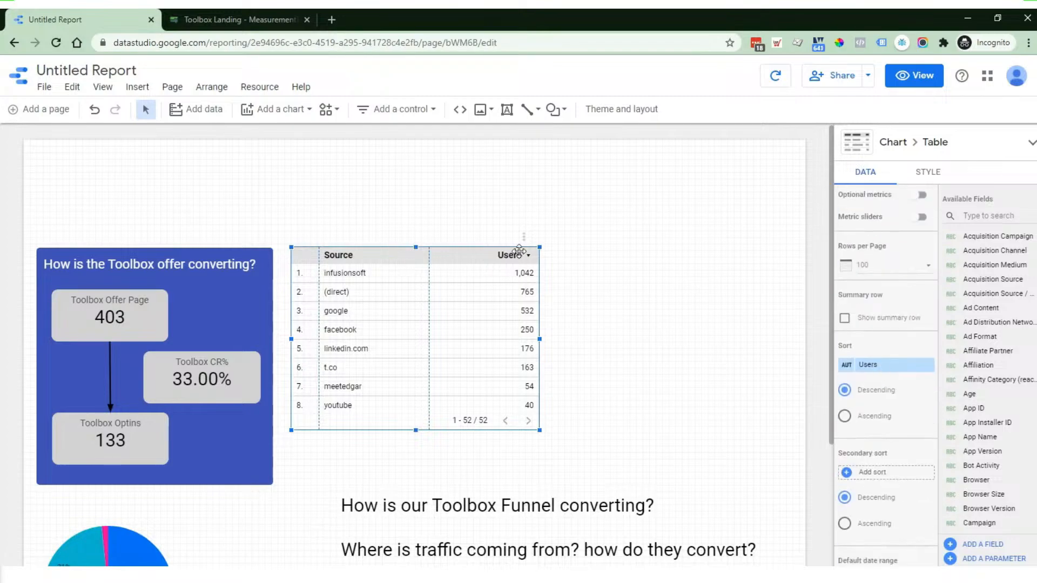
scroll(891, 362, down, 4)
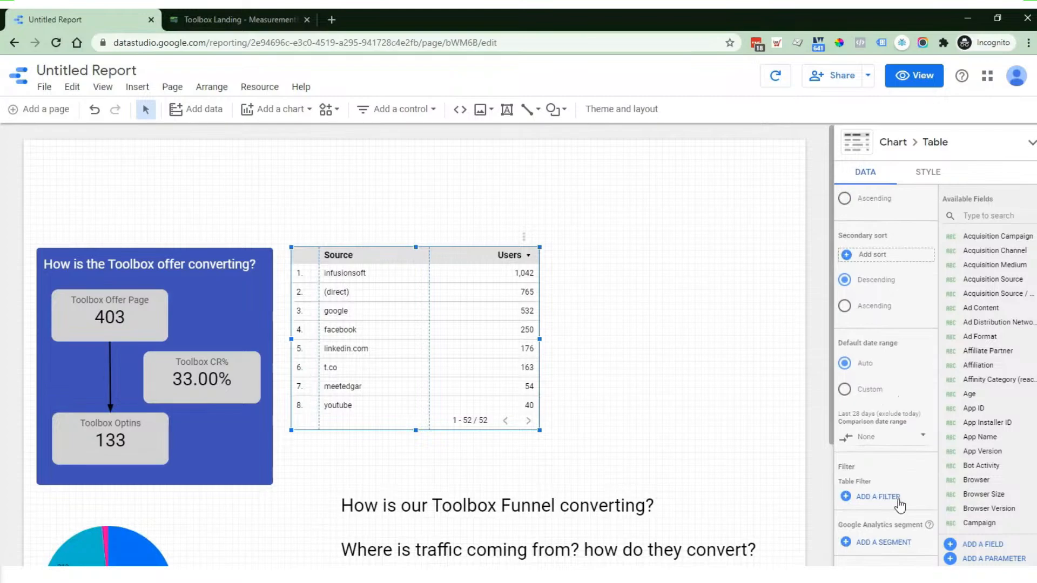
click(871, 497)
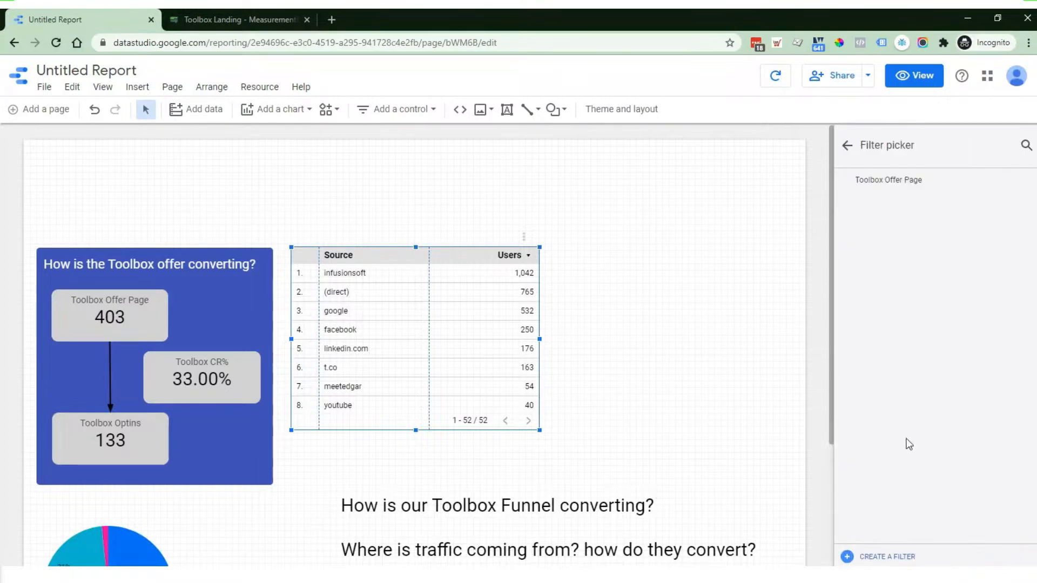
click(908, 191)
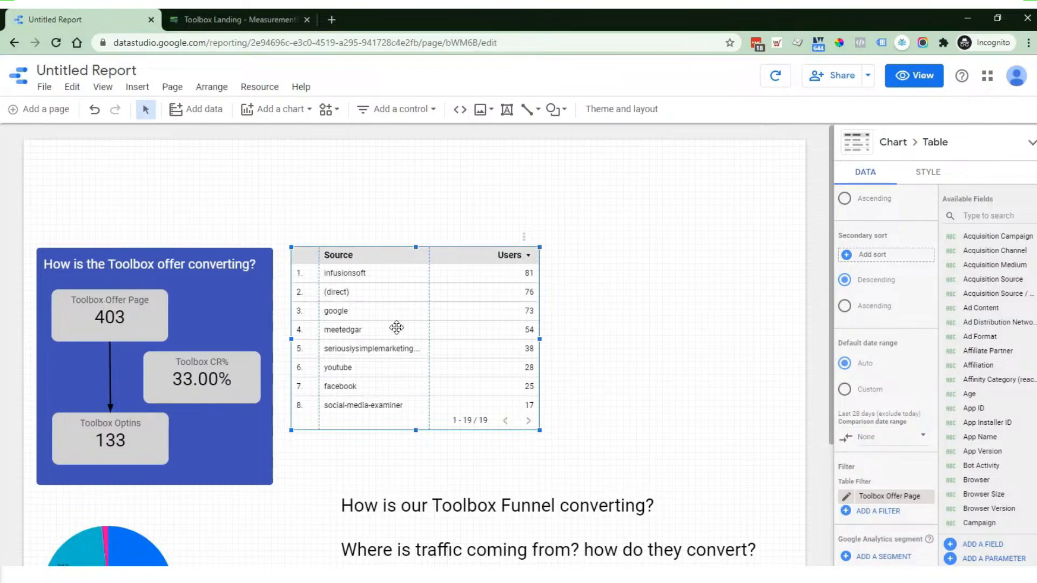
- Rename the Source table's Users metric to "Toolbox Offer Page"
scroll(877, 384, up, 1)
scroll(877, 383, up, 4)
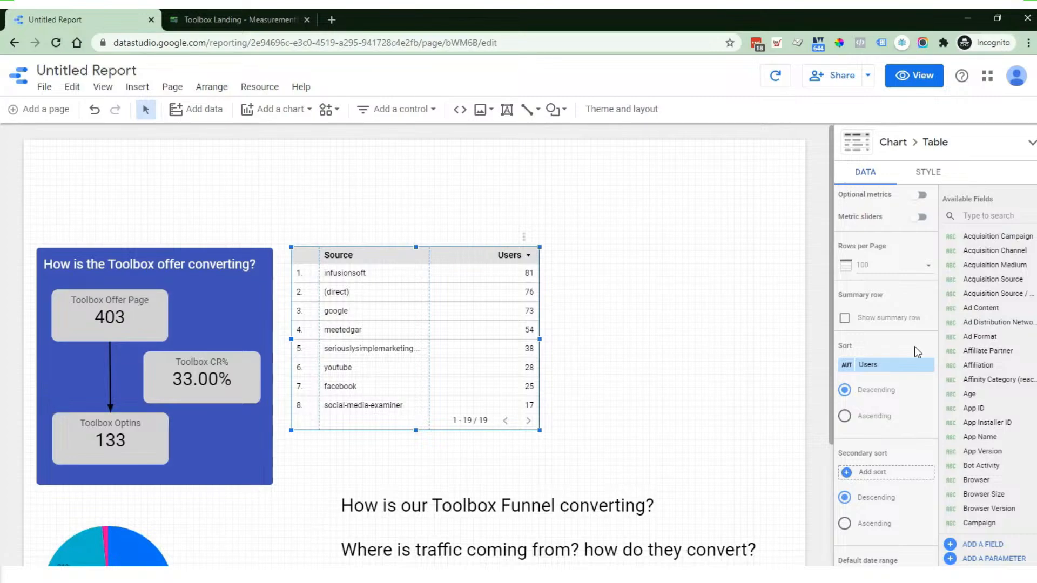
scroll(888, 393, up, 2)
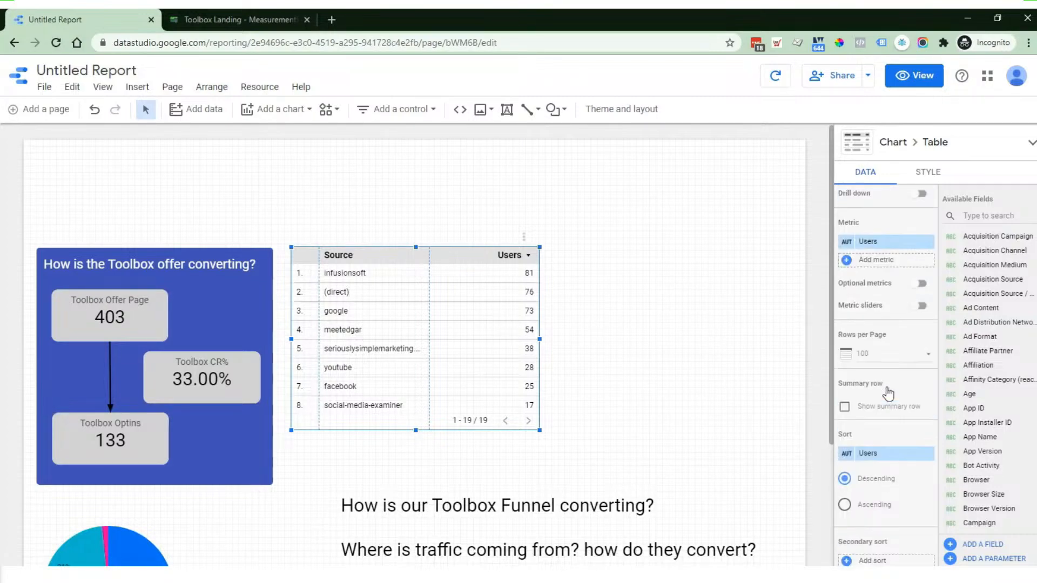
scroll(888, 393, up, 3)
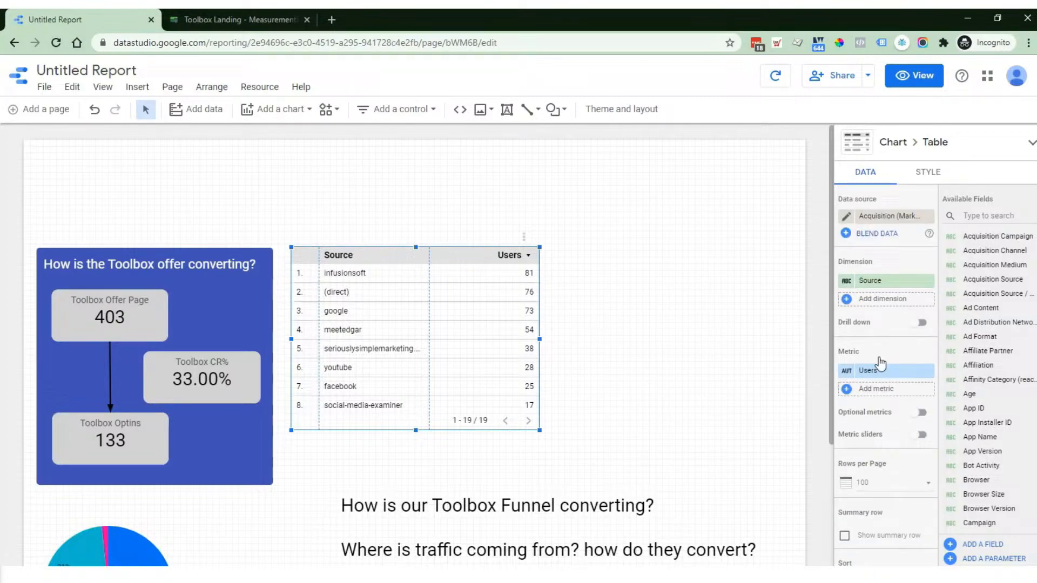
click(845, 373)
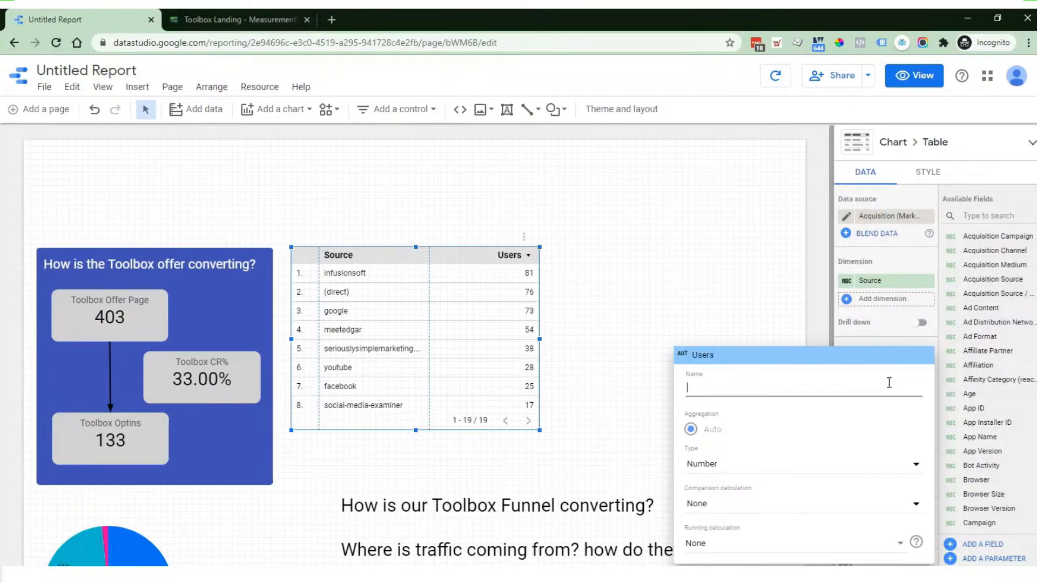
text(Too)
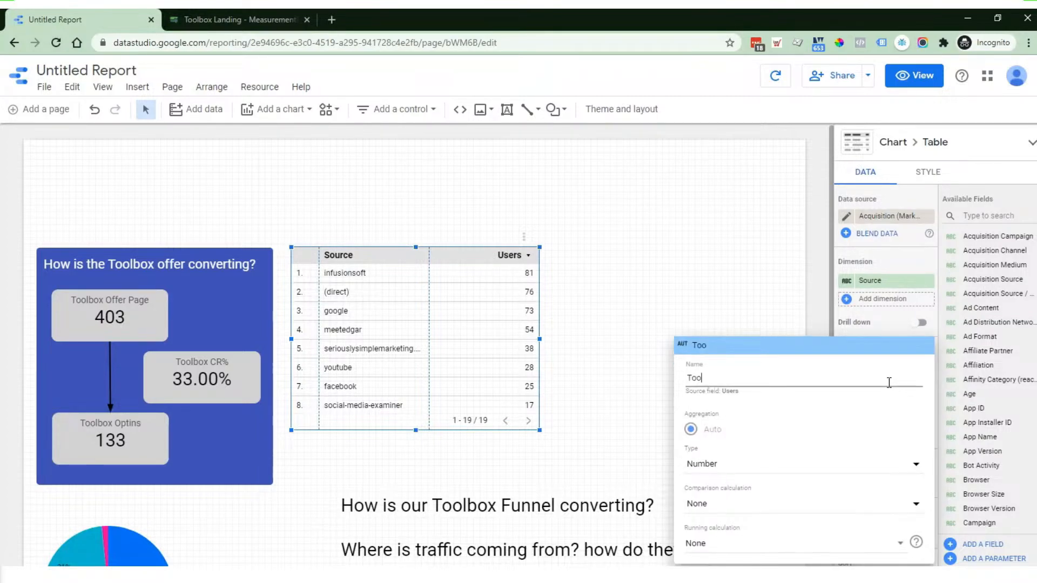
text(lbox Offer Page)
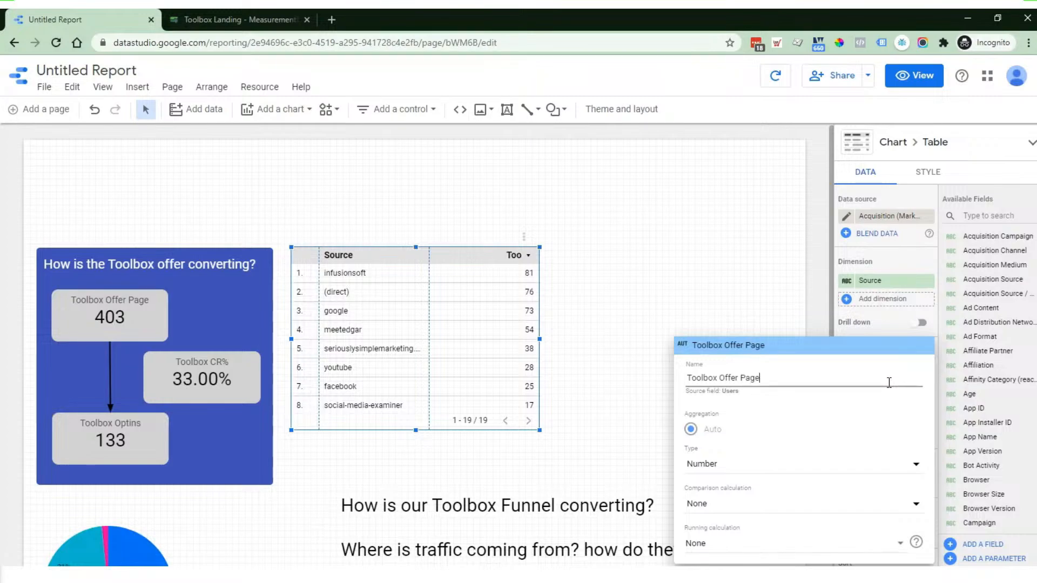
click(744, 281)
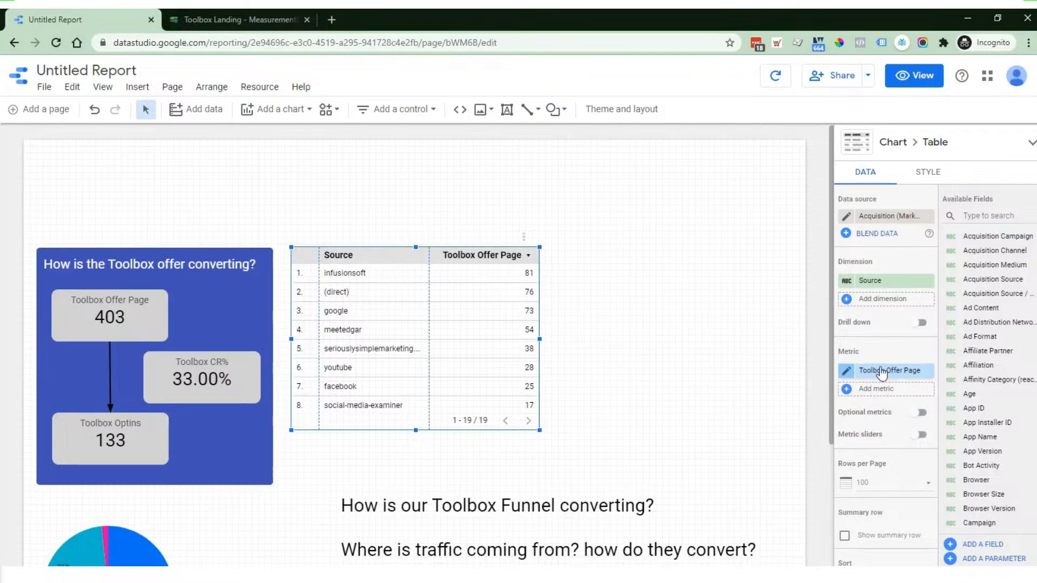
- Enable the Apply filter interaction for the Source table
scroll(908, 369, down, 2)
scroll(908, 369, down, 12)
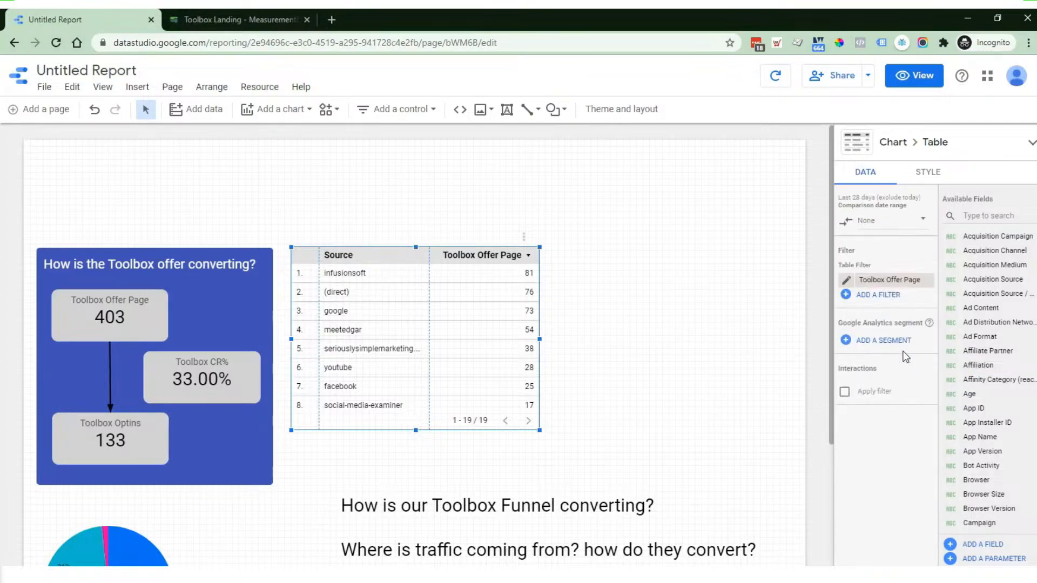
click(845, 393)
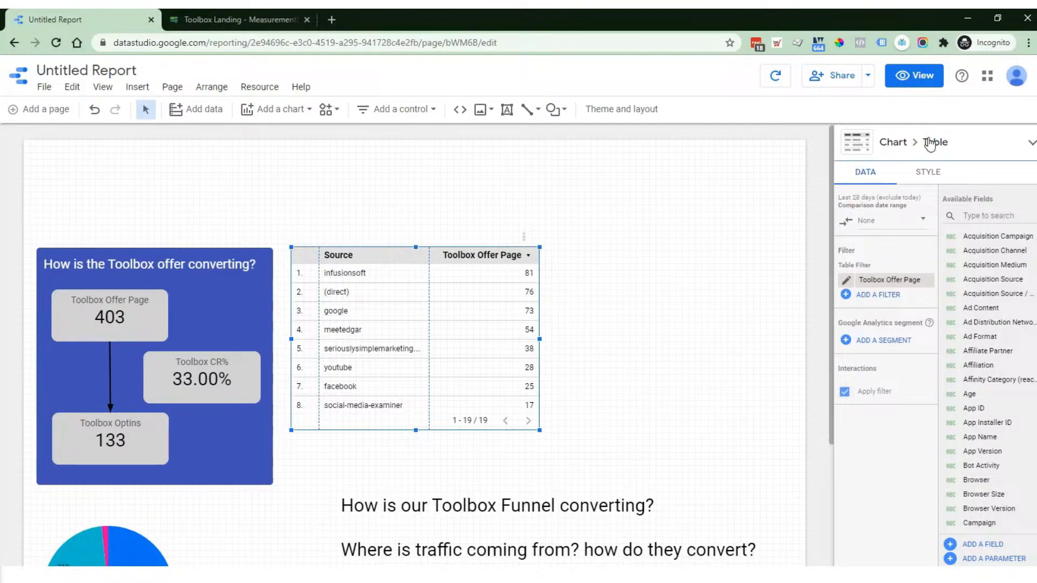
- Test the Source table's filtering in view mode with the infusionsoft and google rows, and return to editing
click(924, 85)
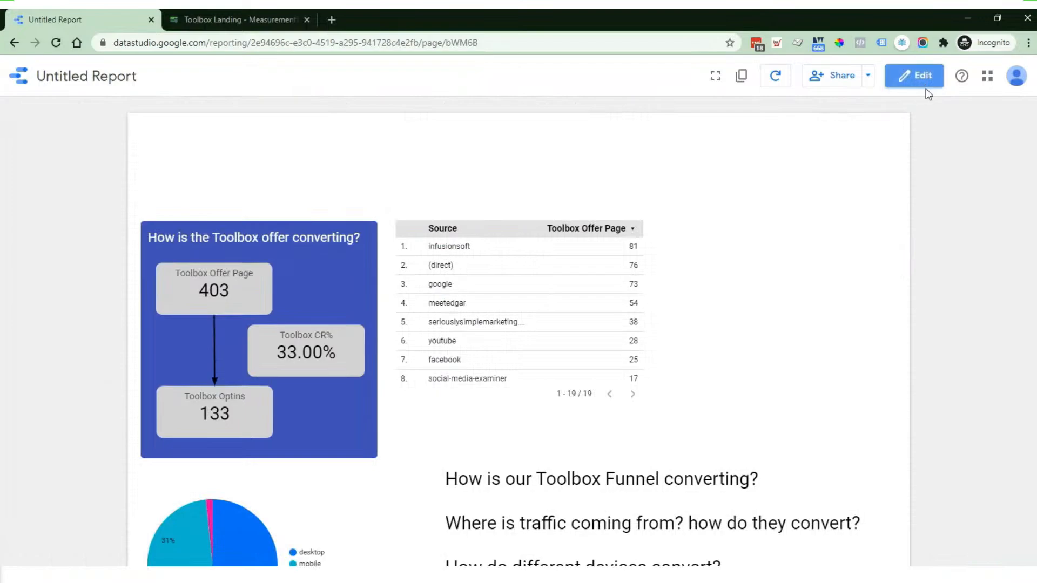
click(453, 252)
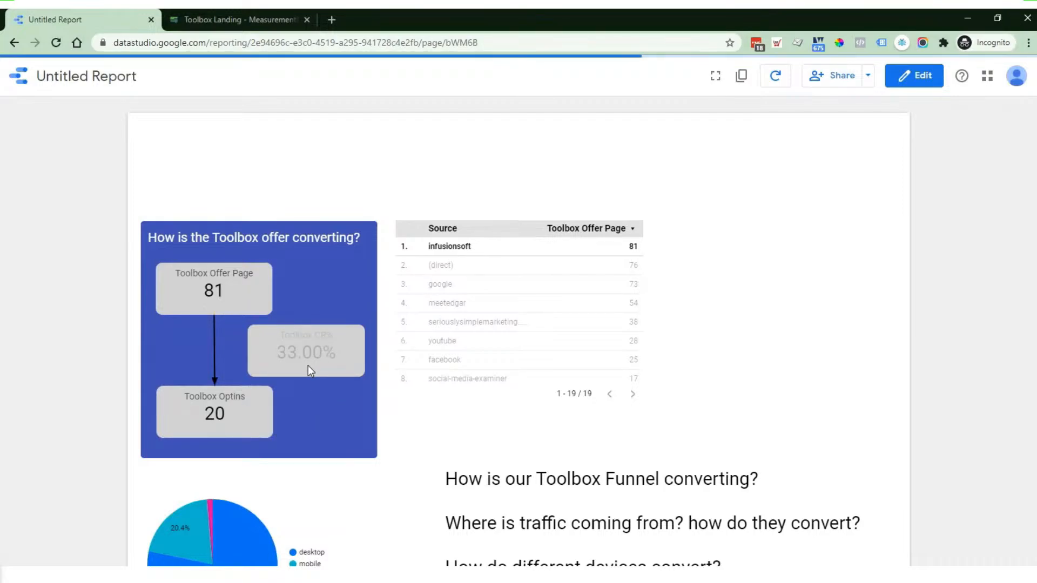
click(441, 290)
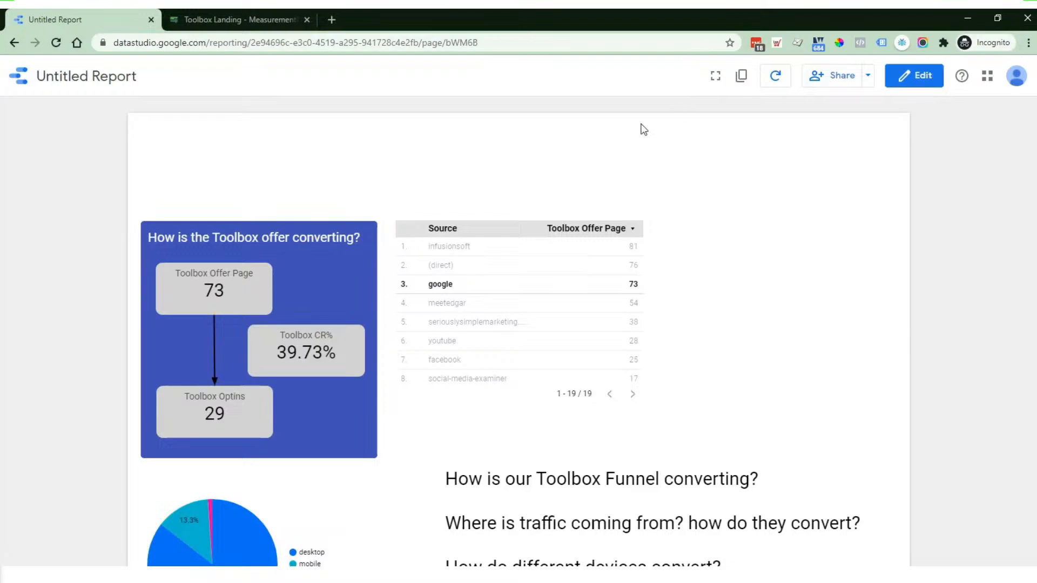
click(921, 81)
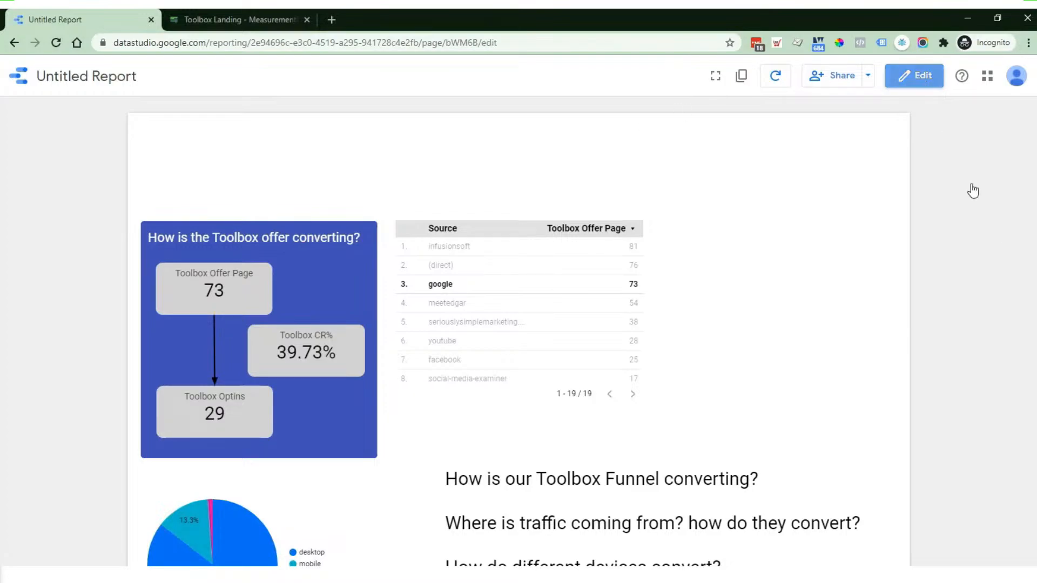
- Duplicate the Source table and place the copy beside the original, aligned with its upper edge
click(427, 309)
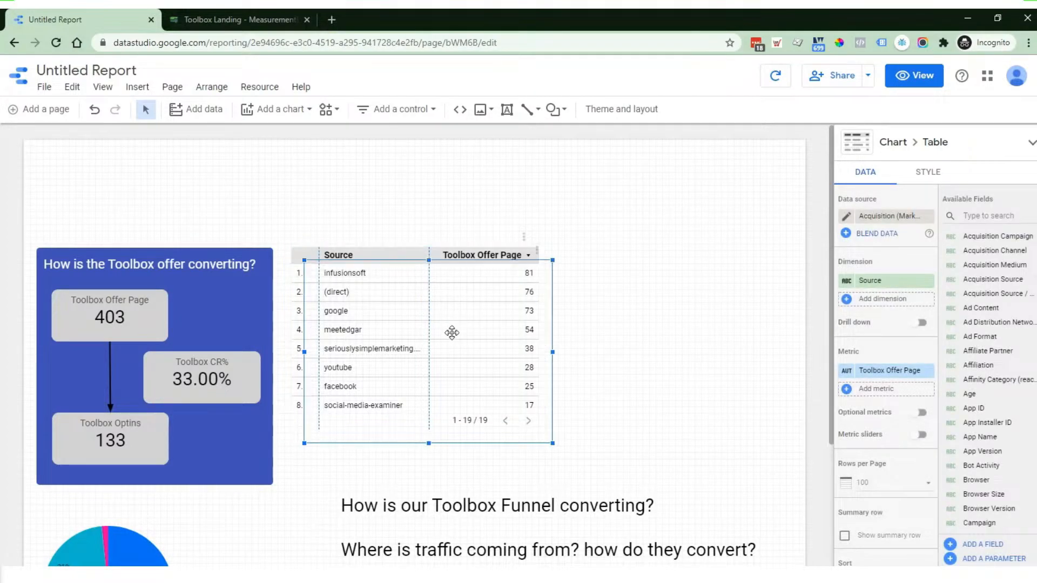
key(ctrl+d)
drag(486, 338, 660, 324)
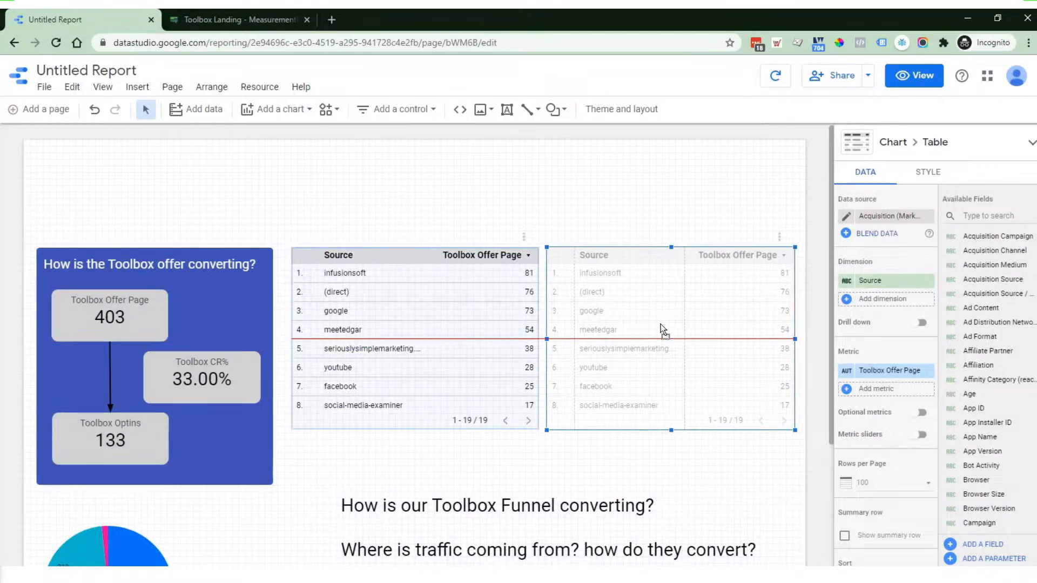
- Narrow both traffic tables slightly by moving in their outer edges, leaving a gap between them
click(520, 332)
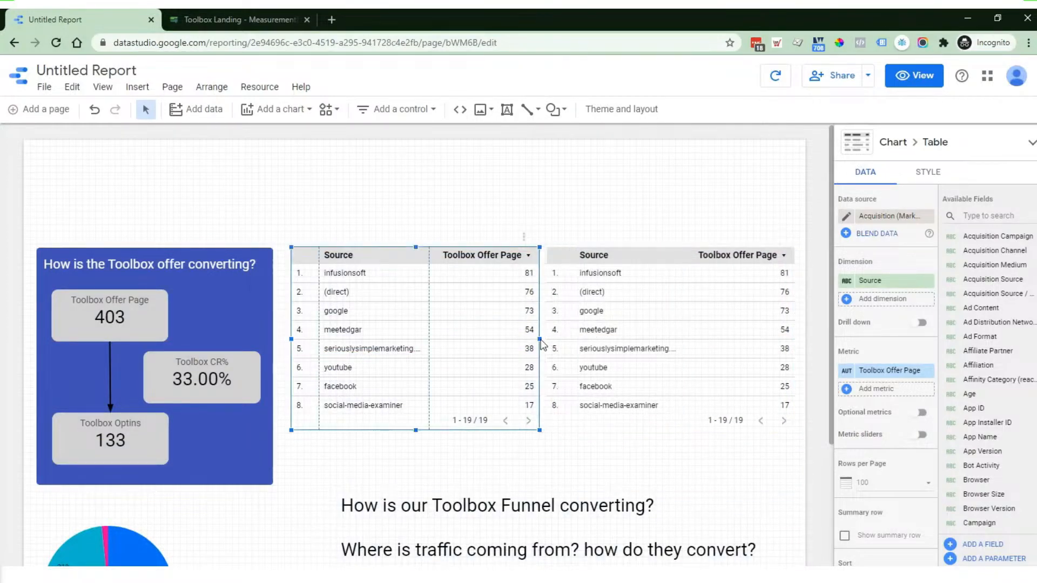
drag(540, 339, 532, 339)
click(577, 335)
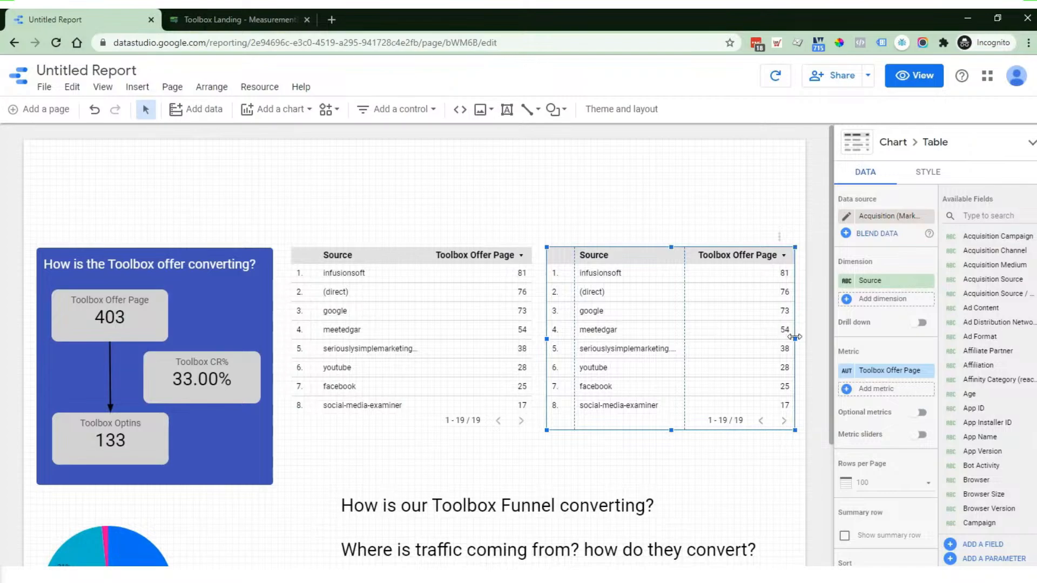
drag(795, 338, 786, 337)
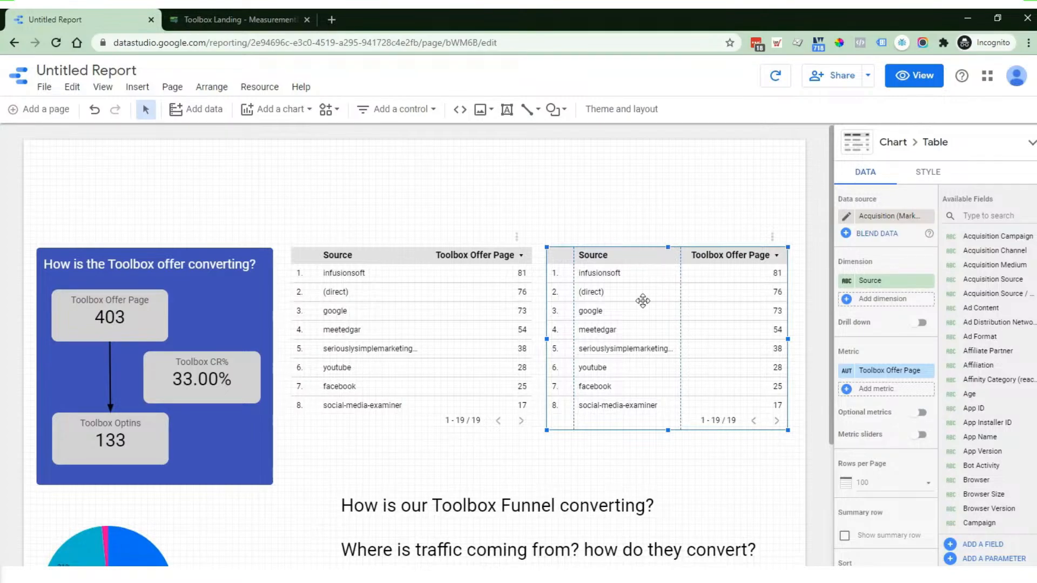
- Replace the duplicated table's Source dimension with Medium and check its filter and interaction settings
click(889, 281)
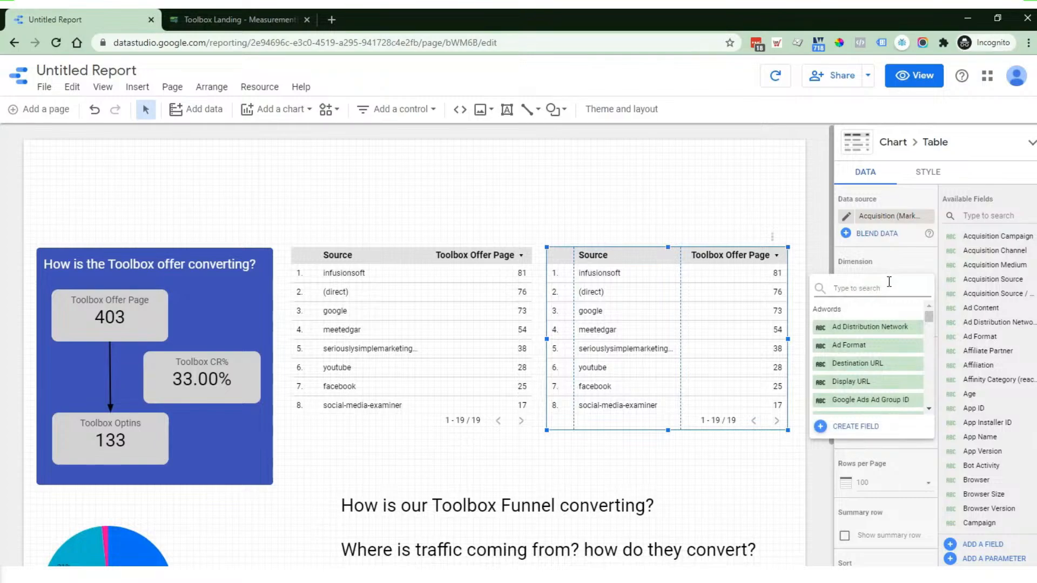
text(medi)
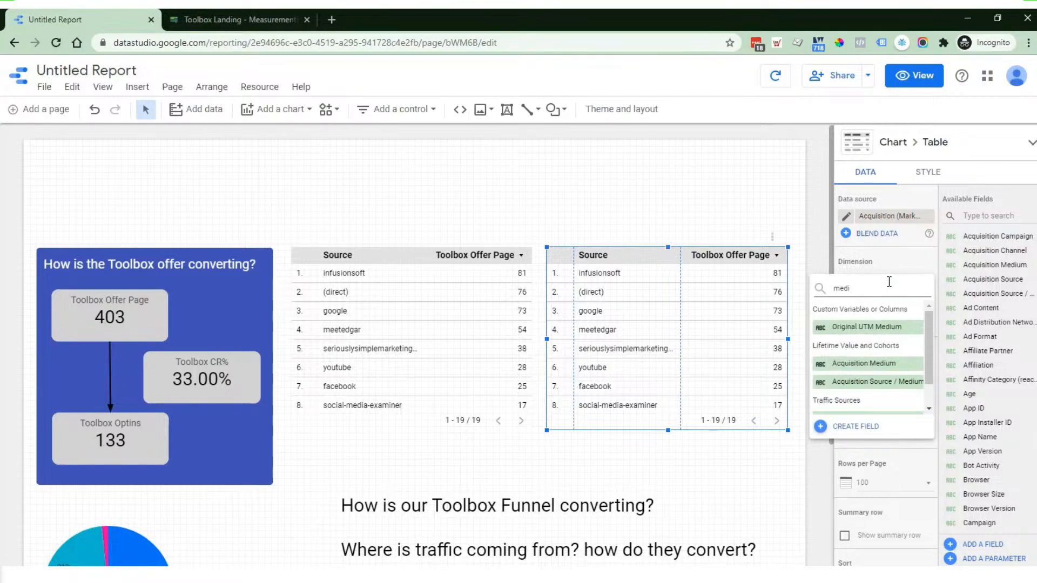
scroll(864, 373, down, 2)
click(859, 388)
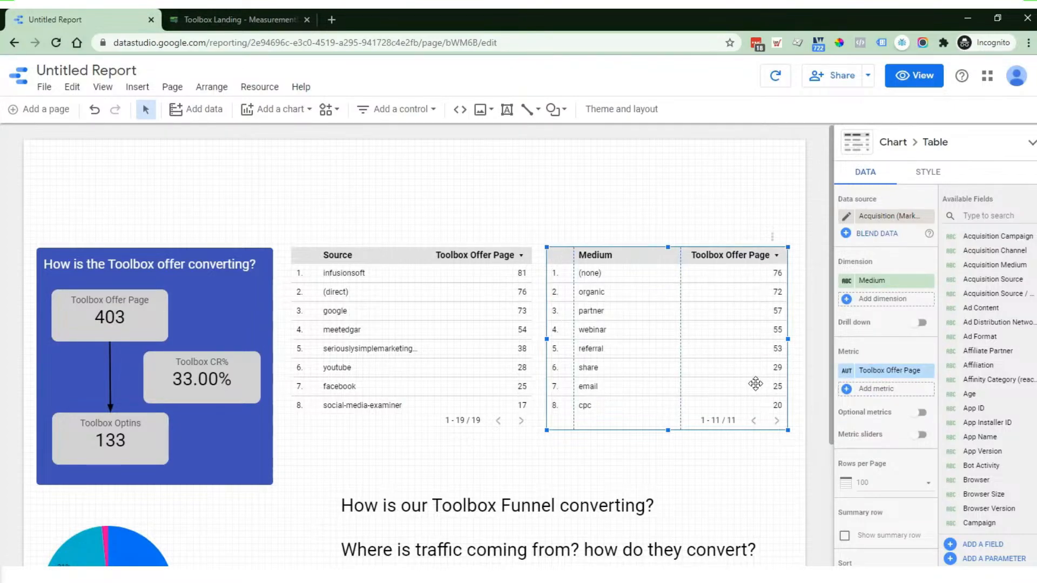
scroll(870, 364, down, 5)
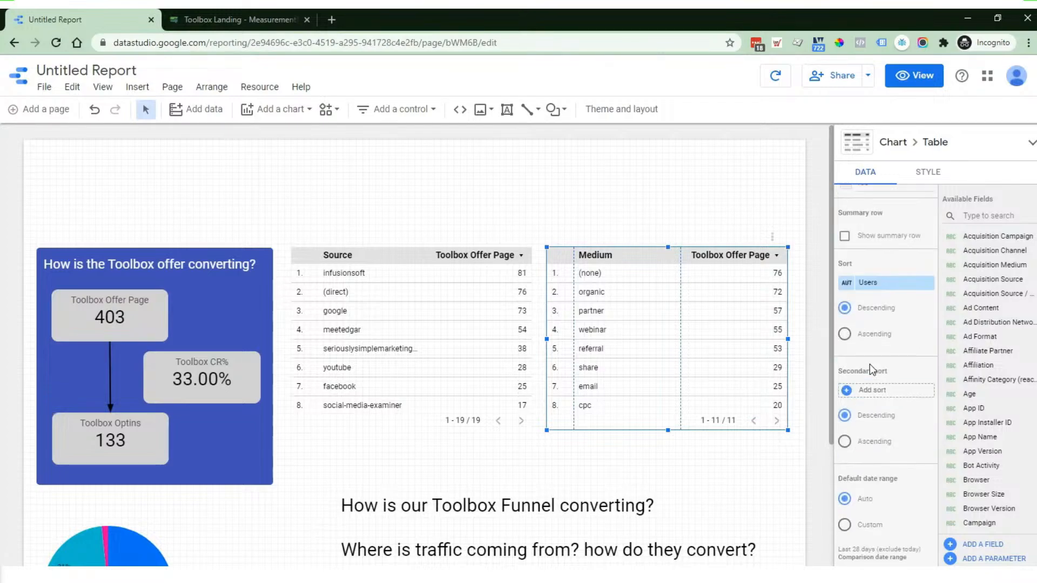
scroll(883, 404, down, 4)
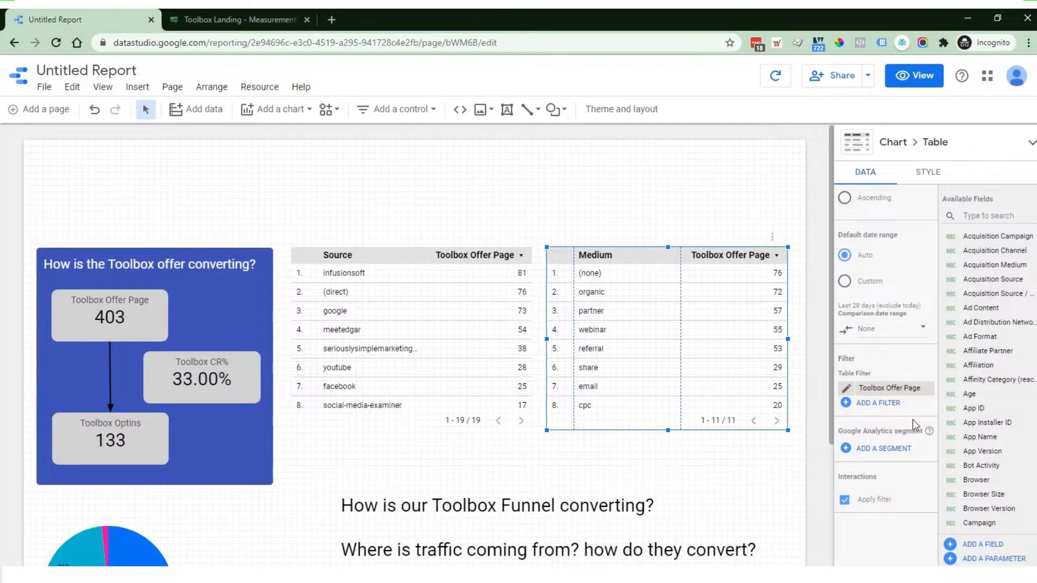
scroll(912, 415, down, 2)
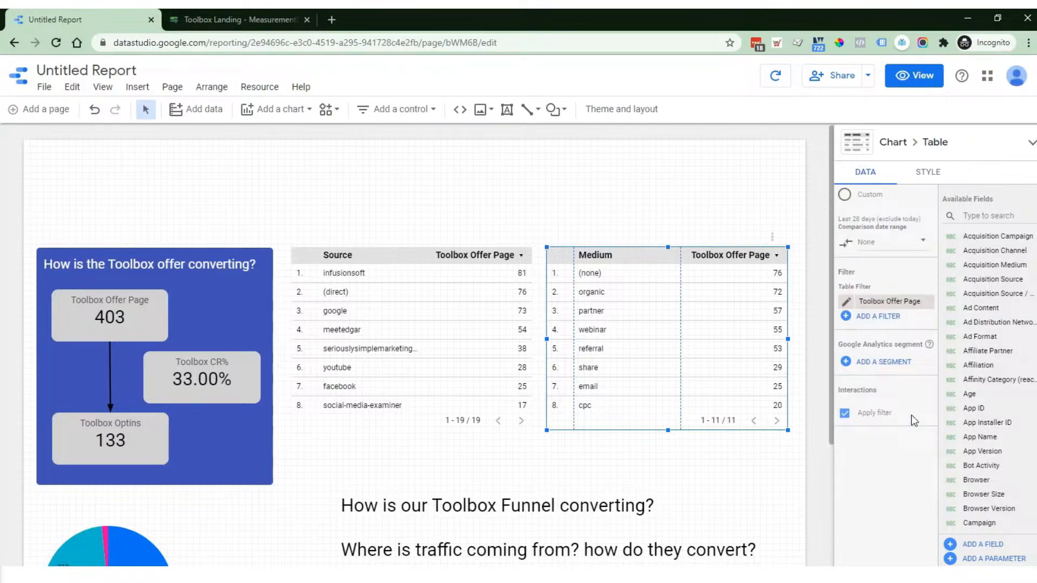
- Test combined filtering in view mode with the desktop slice, google source and organic medium, and return to editing
click(917, 81)
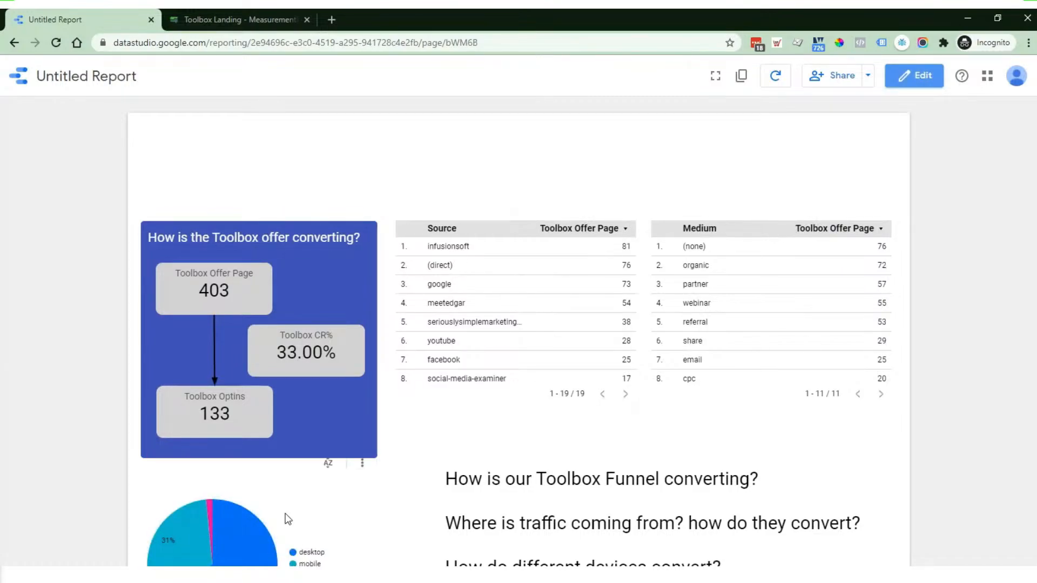
scroll(270, 475, down, 2)
click(245, 459)
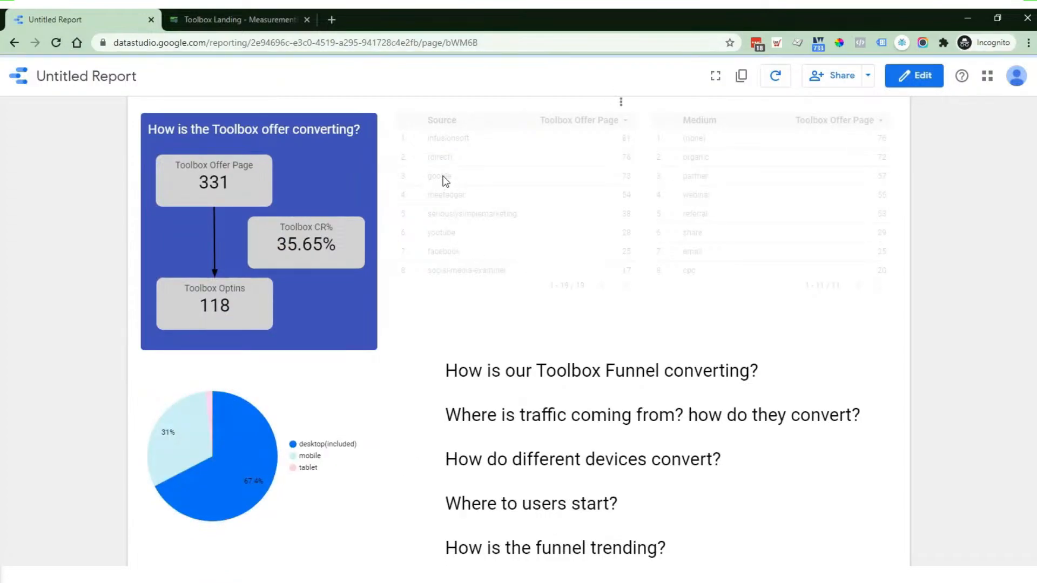
scroll(456, 249, up, 2)
click(443, 247)
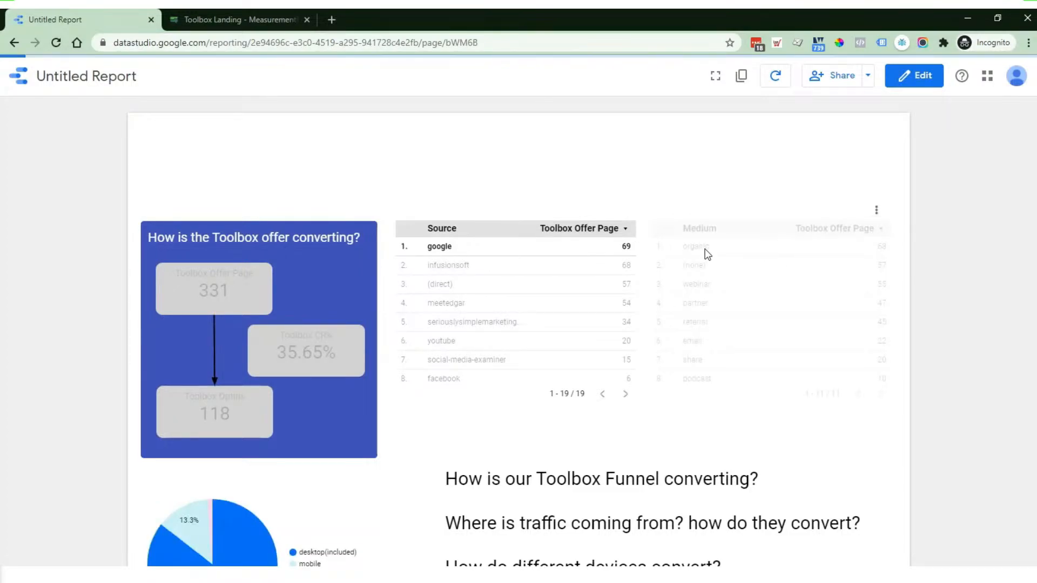
click(698, 247)
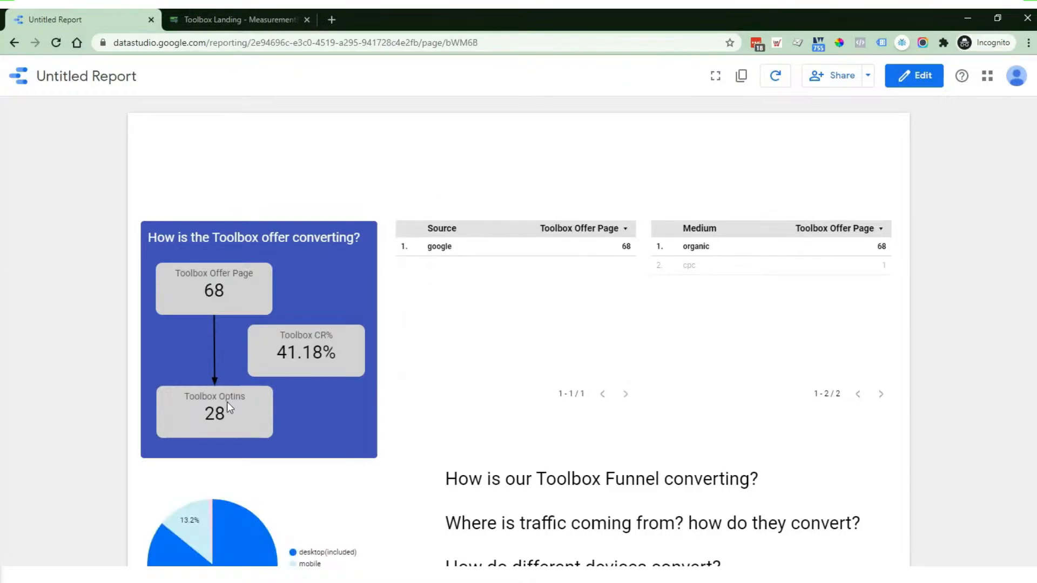
click(924, 80)
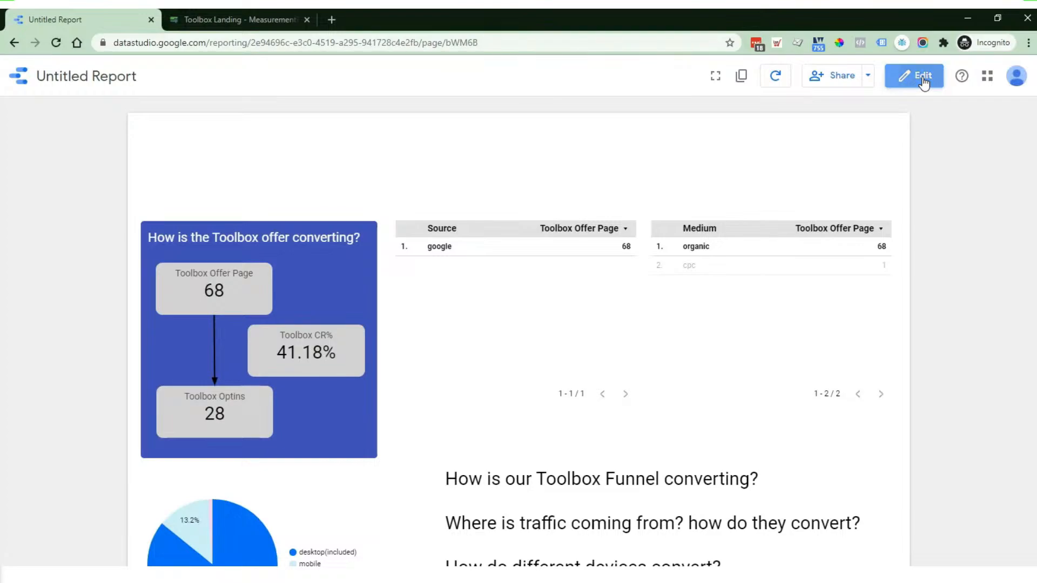
scroll(415, 346, down, 1)
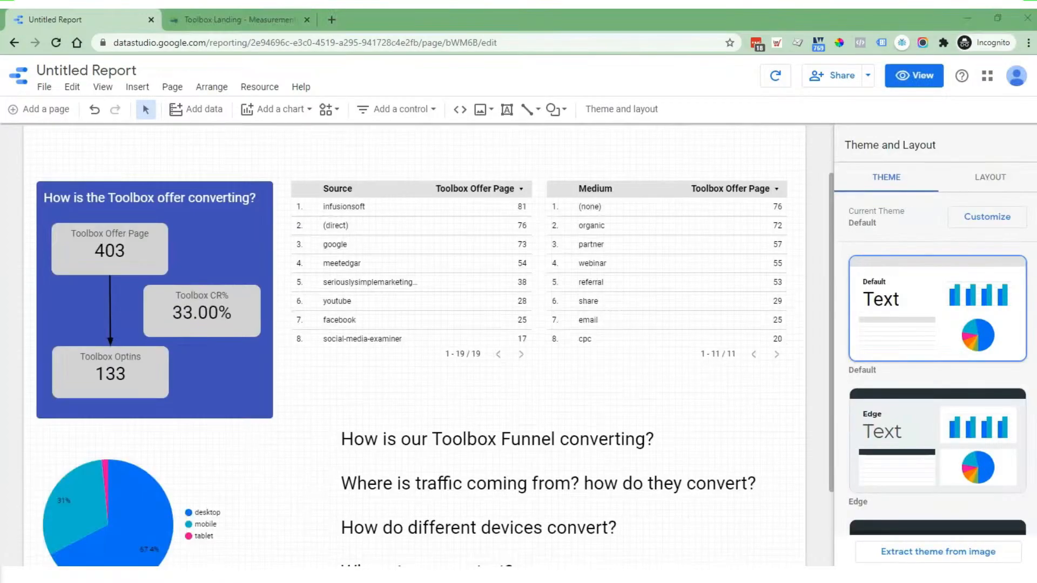
- Lower the upper edge of the questions text box slightly, leaving more space beneath the Source and Medium tables
scroll(478, 432, down, 2)
click(500, 440)
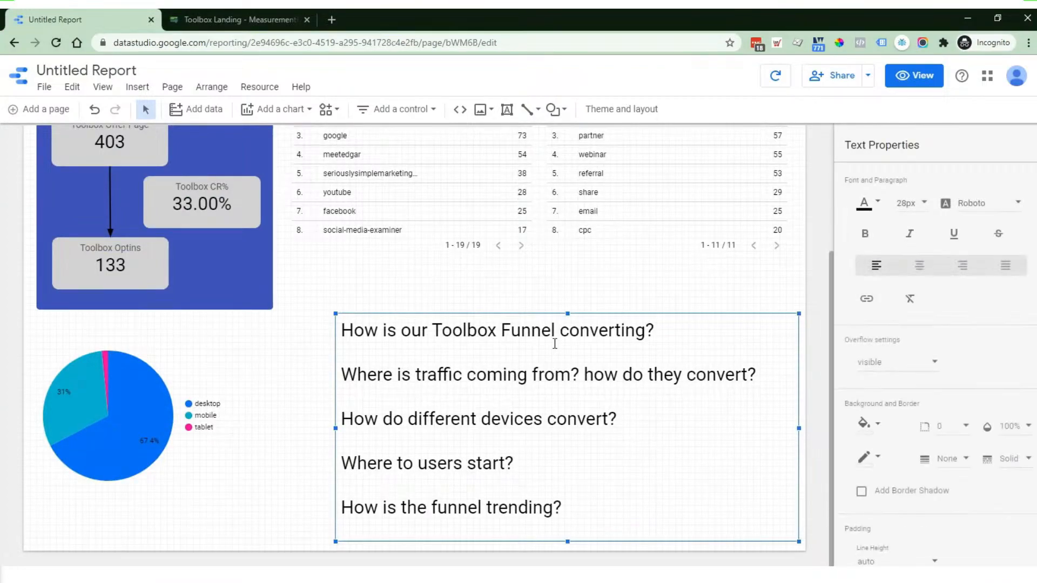
drag(567, 313, 568, 325)
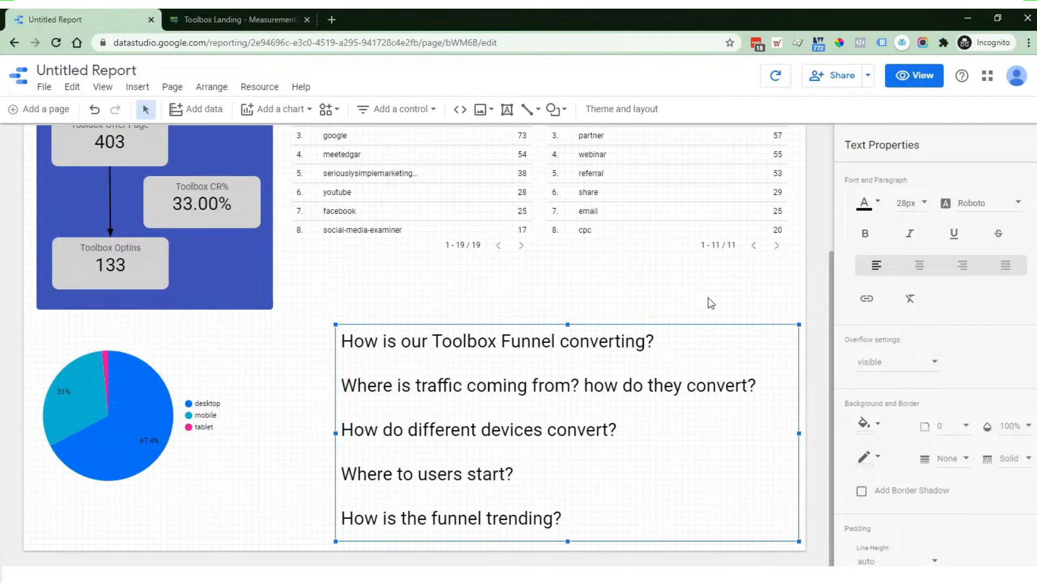
click(598, 297)
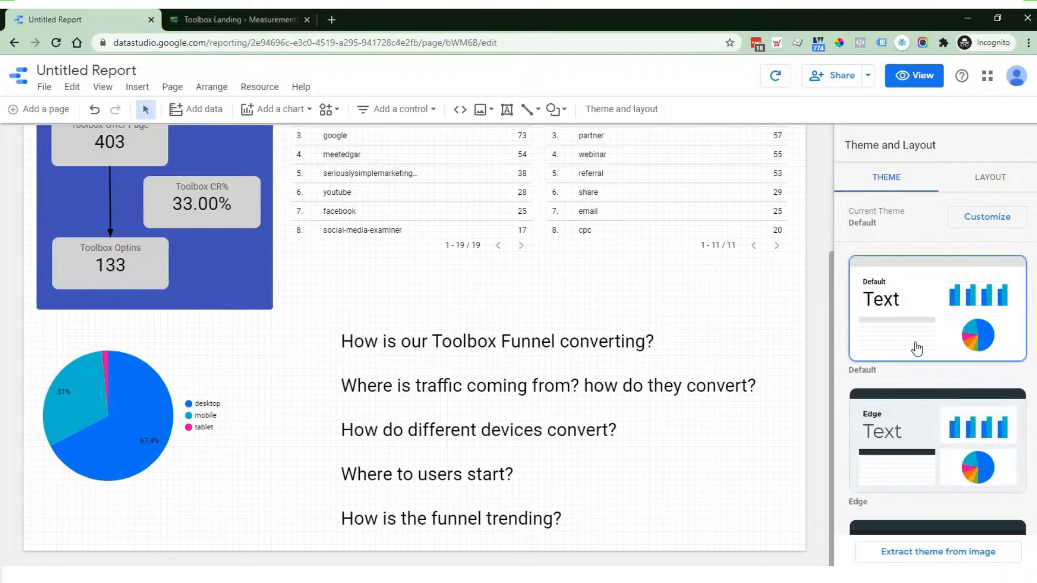
scroll(748, 324, up, 2)
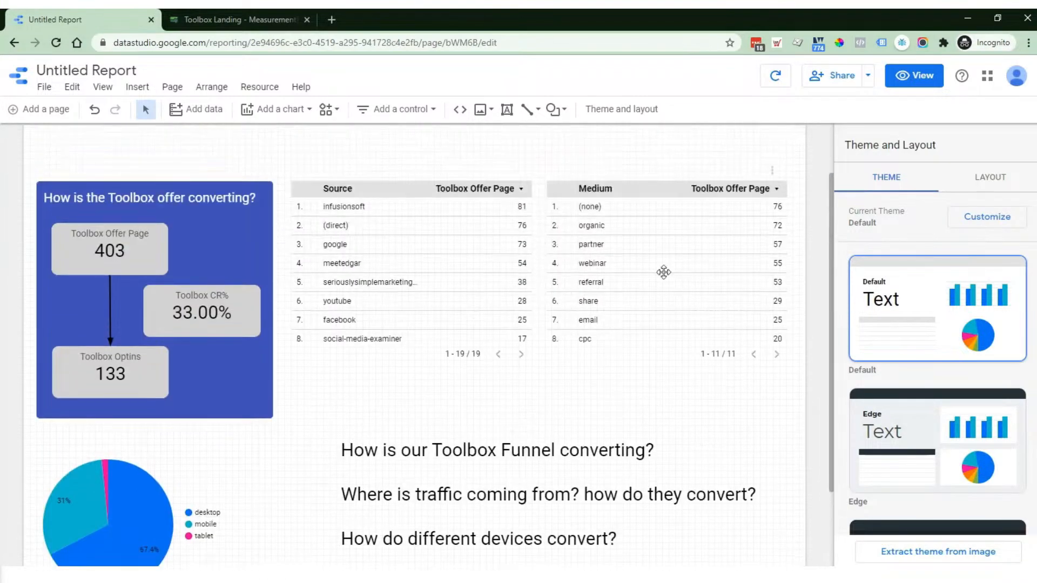
click(467, 272)
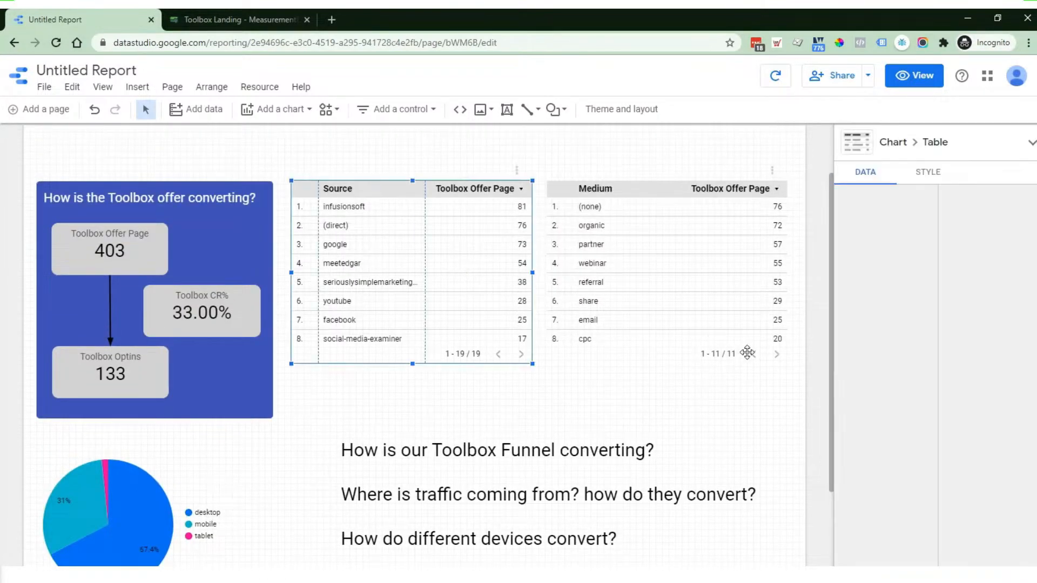
click(585, 399)
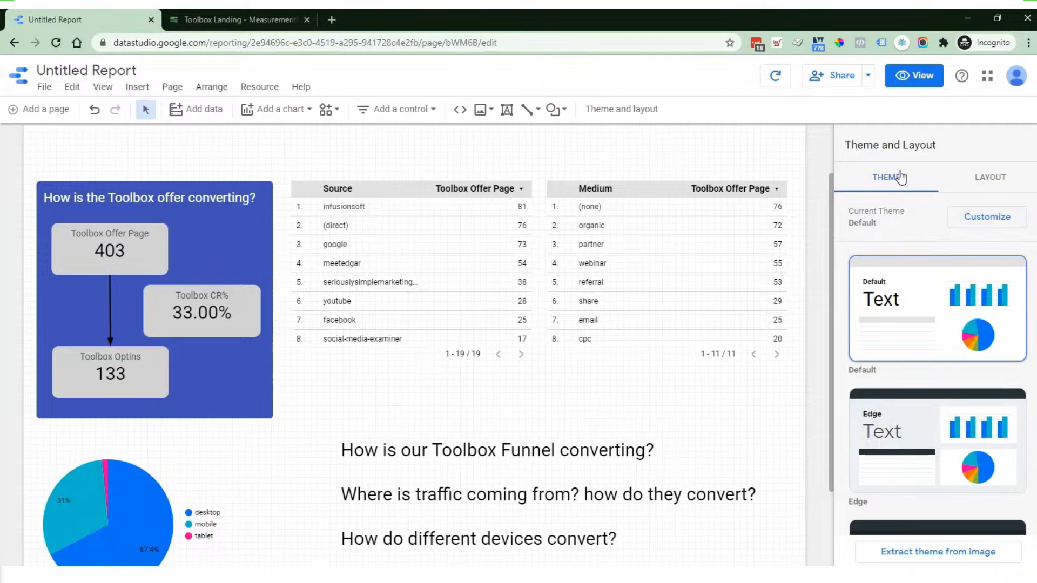
- Examine the theme customization options, including the text styles and chart palette in the MeasurementMarketing.io Dashboard Demo report, and return to the Untitled Report
click(974, 223)
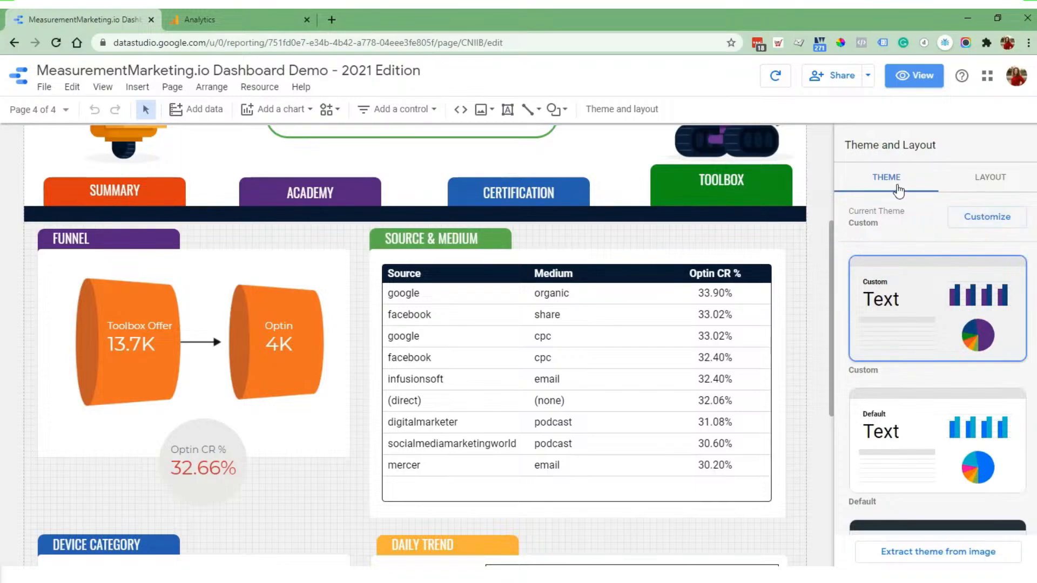
click(984, 220)
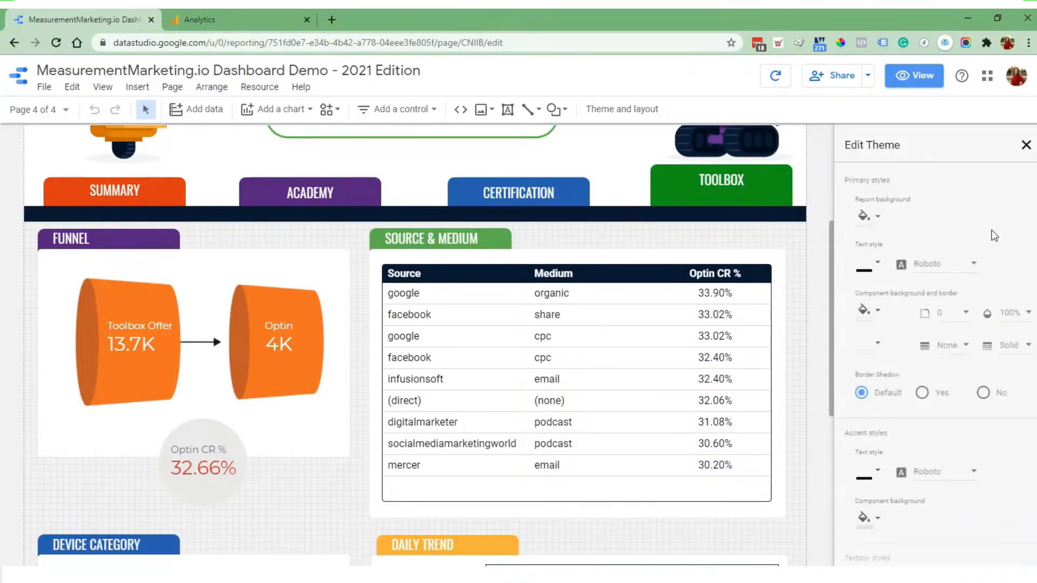
scroll(964, 296, down, 6)
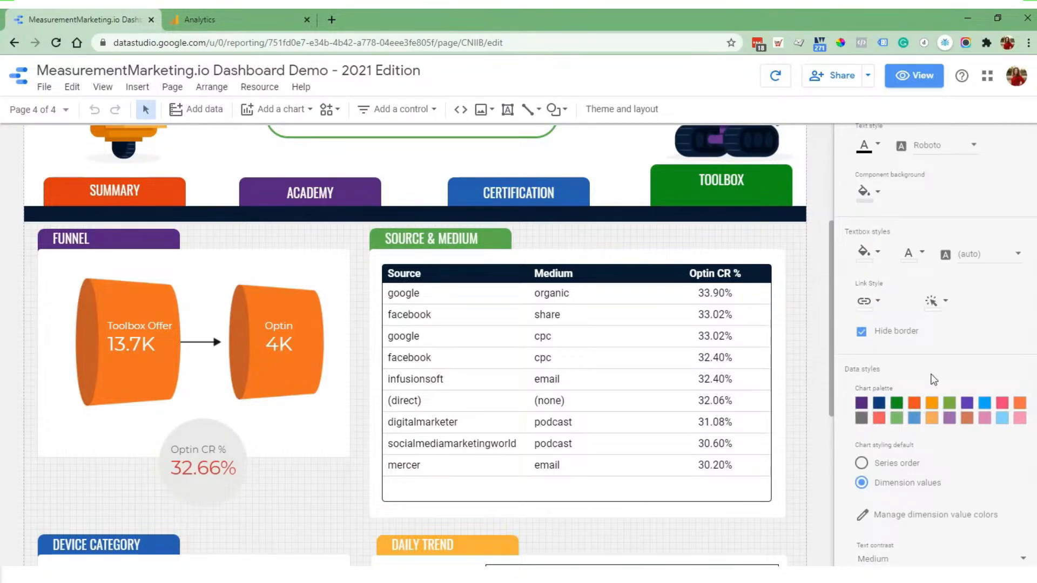
scroll(946, 321, up, 6)
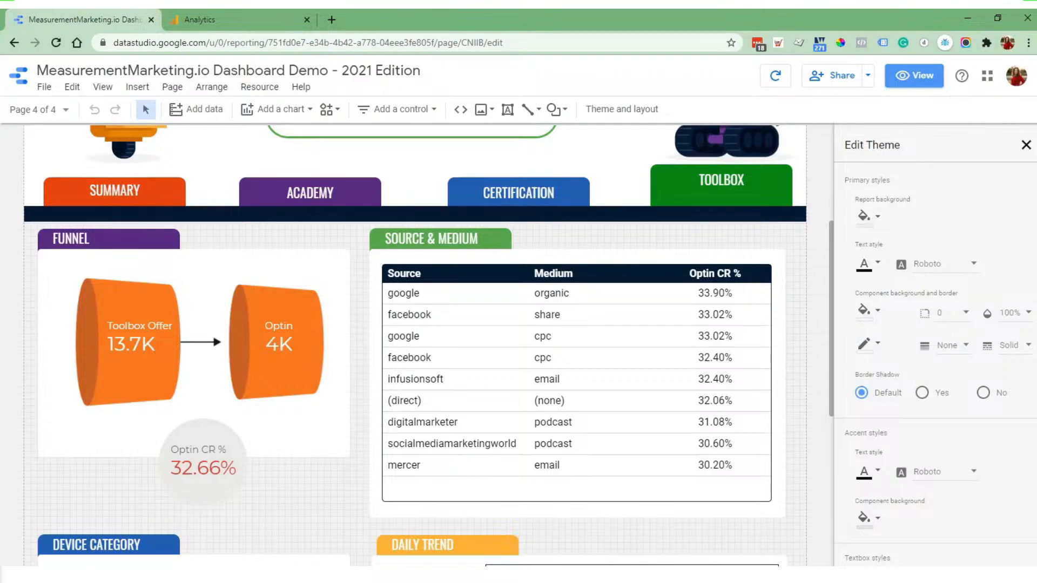
drag(1036, 141, 540, 76)
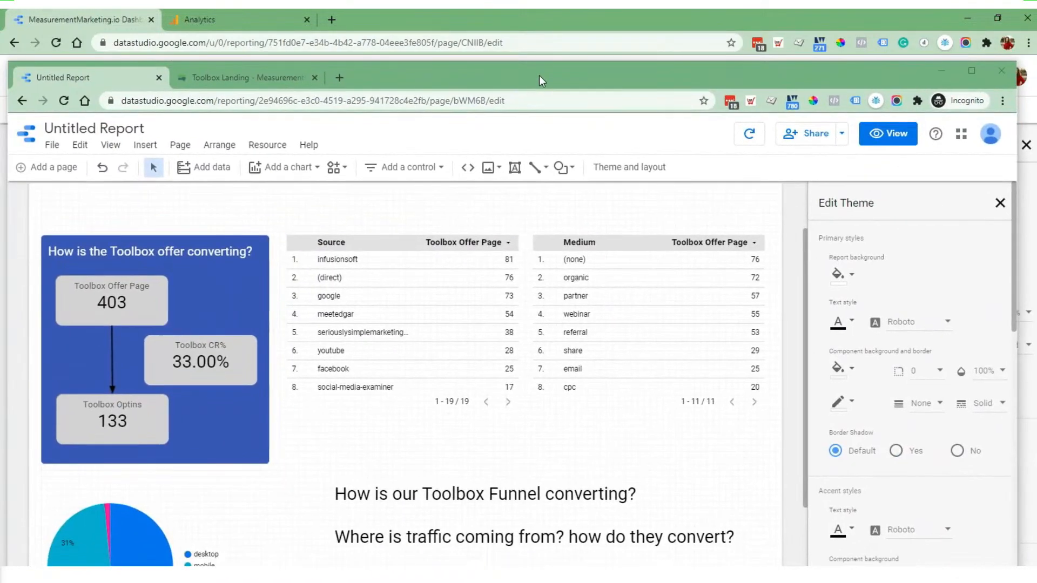
click(972, 71)
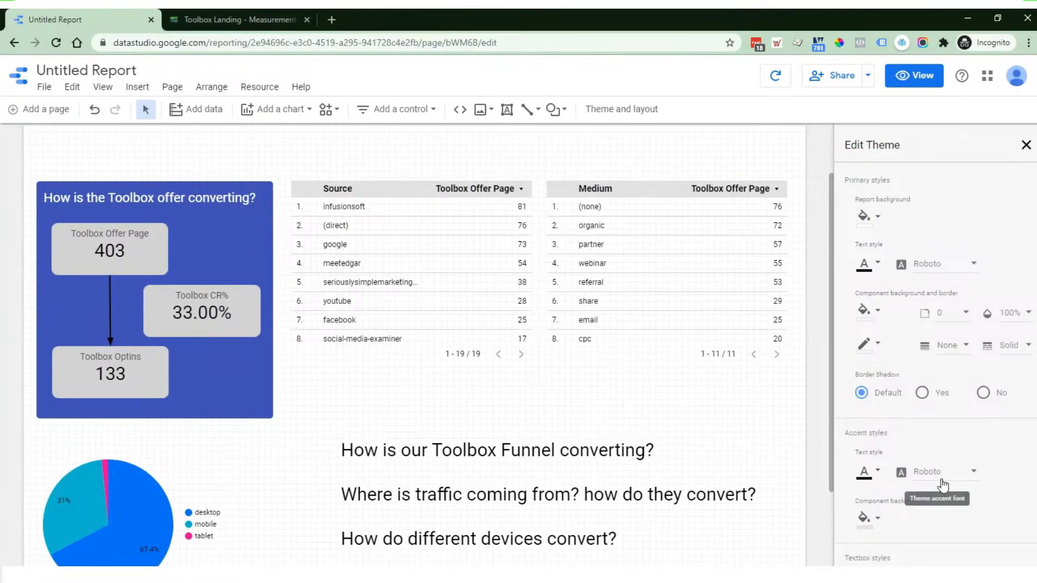
click(1026, 146)
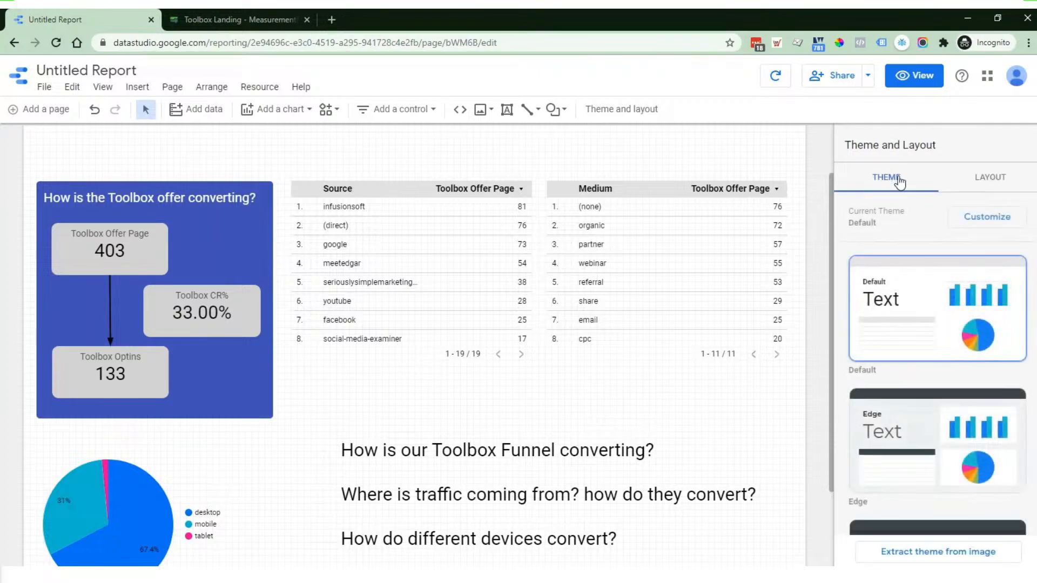
- Review the report's layout settings and set the canvas height to 1500 px
click(990, 177)
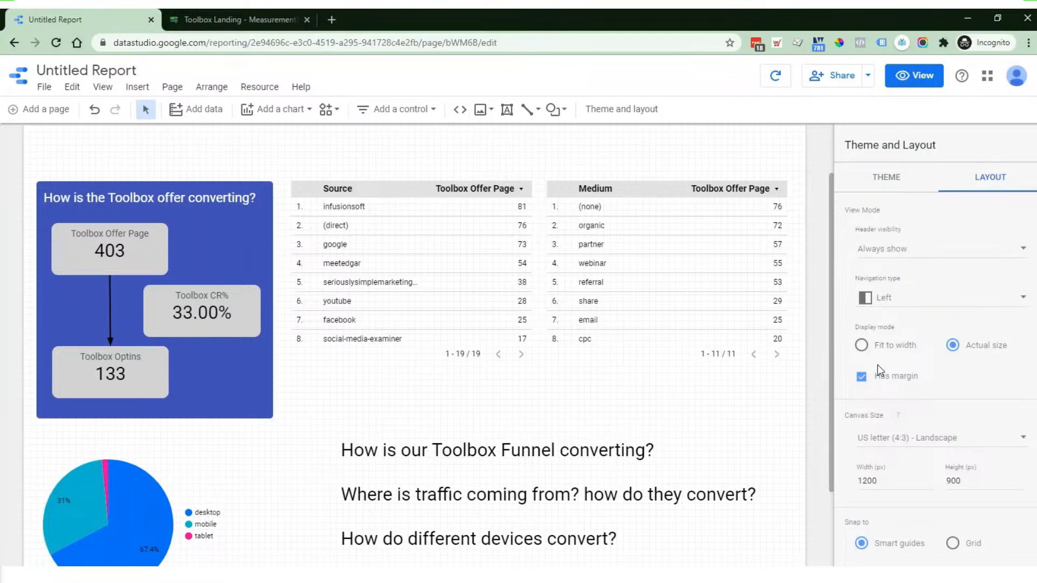
scroll(894, 230, down, 2)
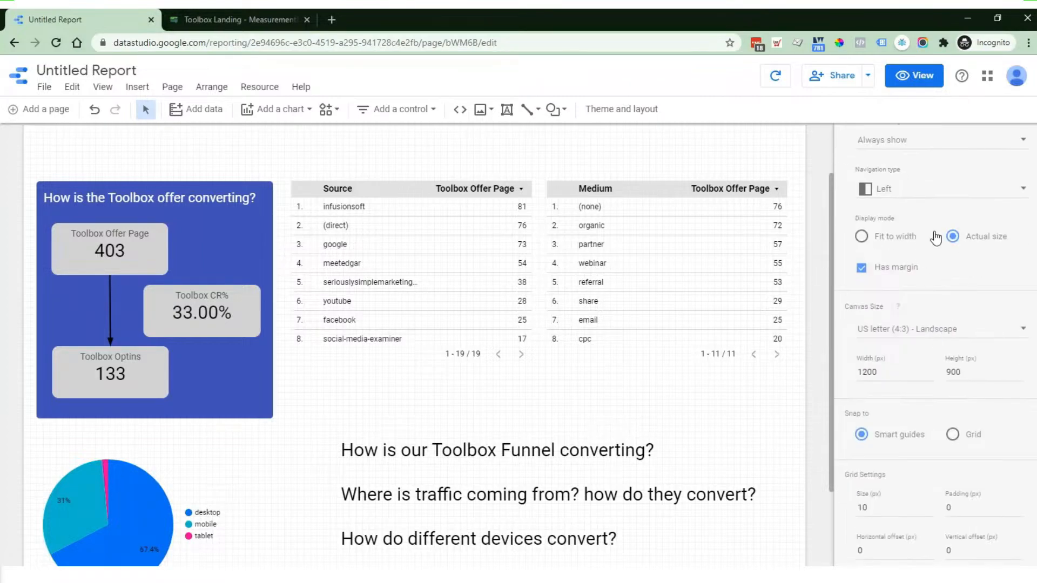
scroll(942, 243, down, 2)
scroll(918, 259, down, 2)
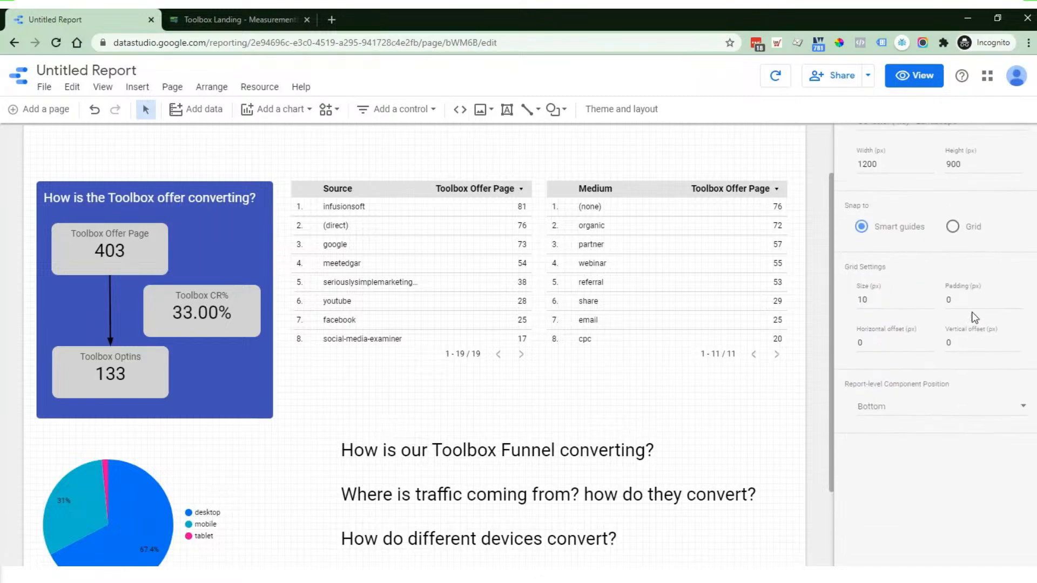
scroll(886, 252, up, 2)
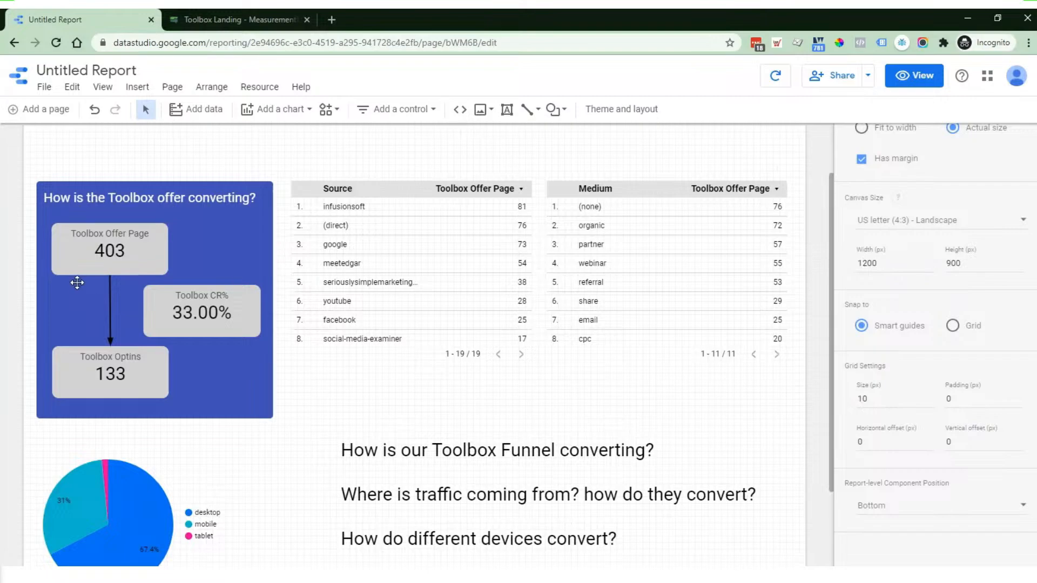
double_click(979, 266)
text(1500)
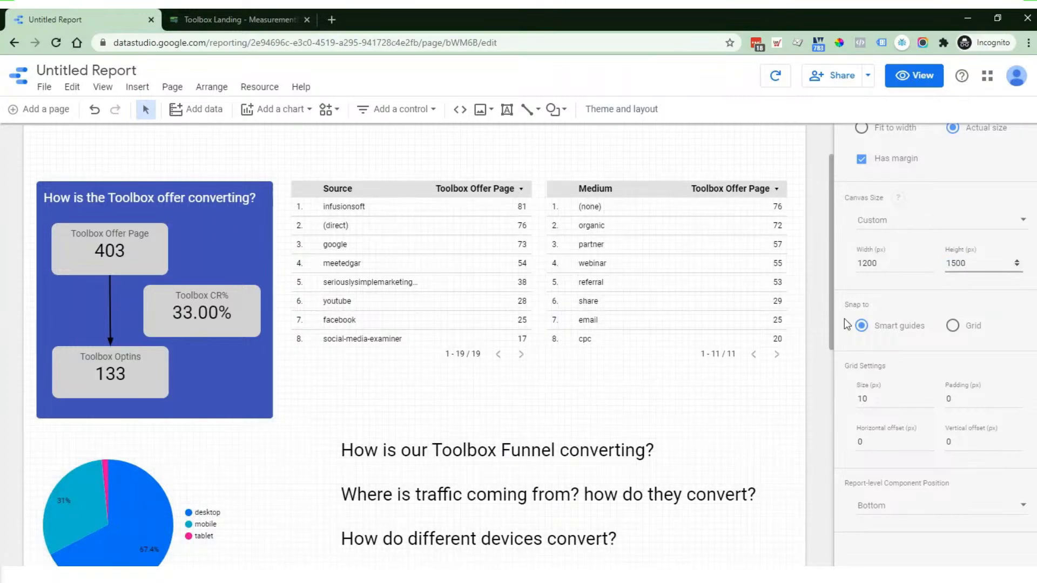
click(709, 401)
- Move the questions text box well down the page, clearing room below the Source and Medium tables
scroll(708, 400, down, 4)
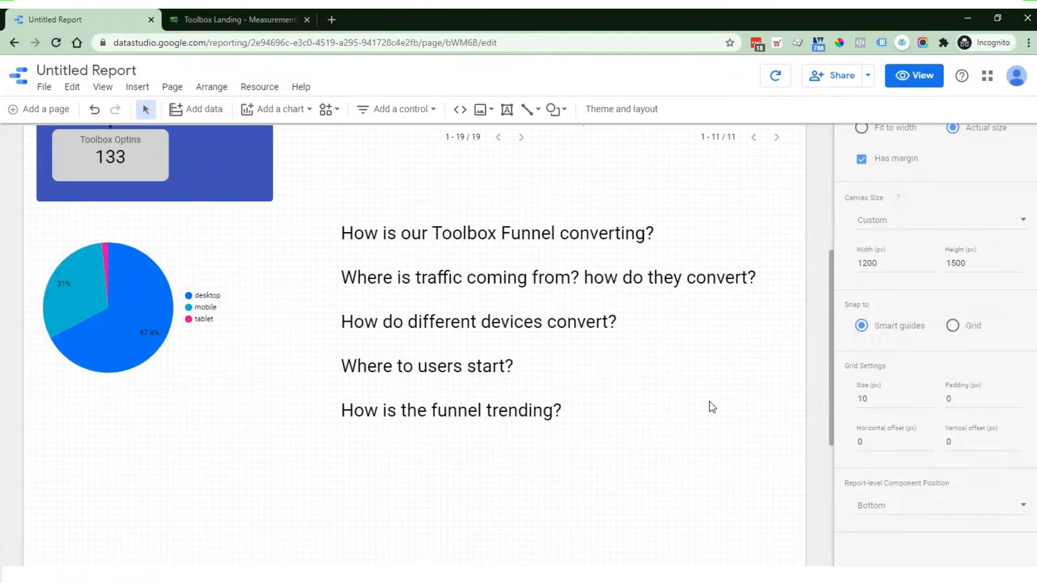
click(479, 300)
key(Down)
key(Down)
key(Down)
key(Down)
key(Down)
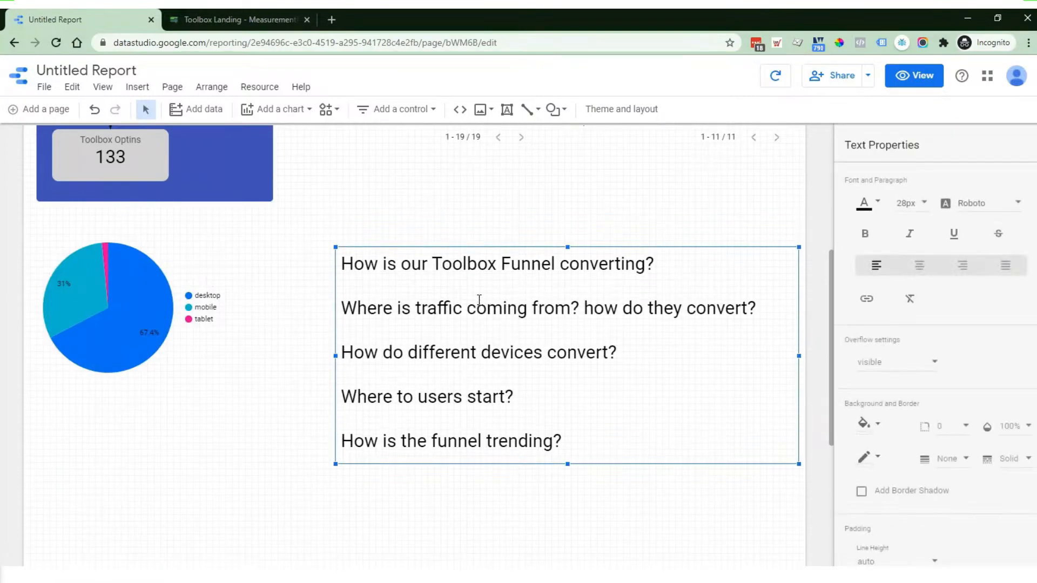
key(Down)
key(Down)
key(Down)
key(Down)
key(Down)
key(Down)
key(Down)
key(Down)
key(Down)
key(Down)
key(Down)
key(Down)
key(Down)
key(Down)
key(Down)
key(Down)
key(Down)
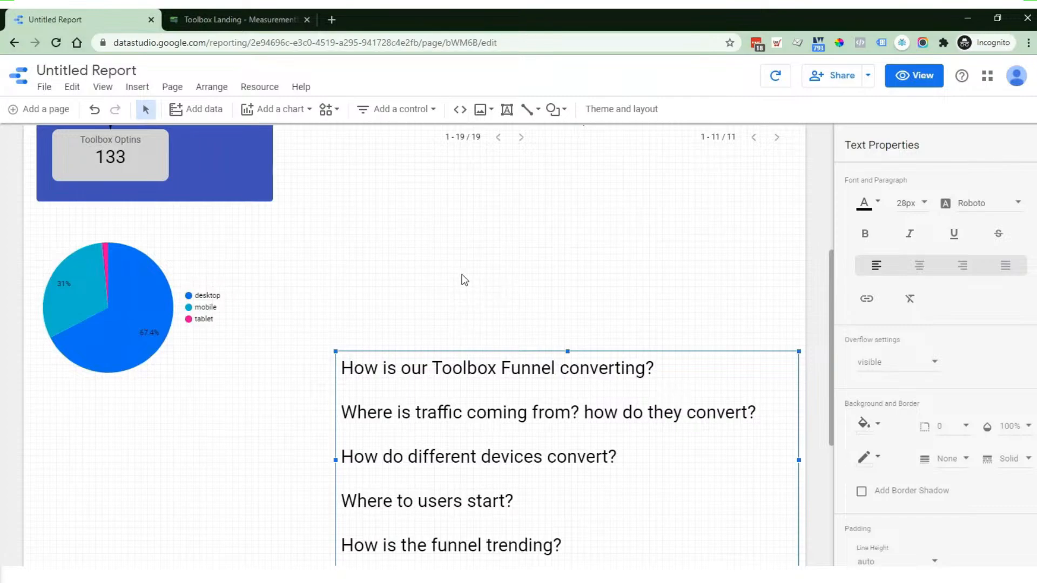
click(465, 280)
- Add a table below the Source and Medium tables, spanning the width of both, with a narrow row-number column
scroll(472, 274, up, 1)
scroll(473, 274, down, 3)
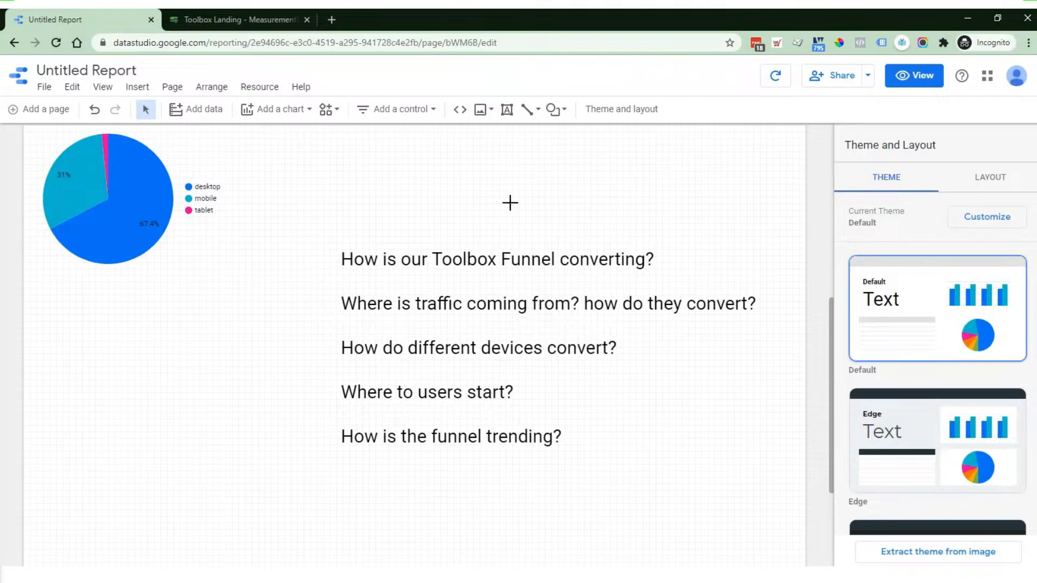
scroll(508, 210, up, 4)
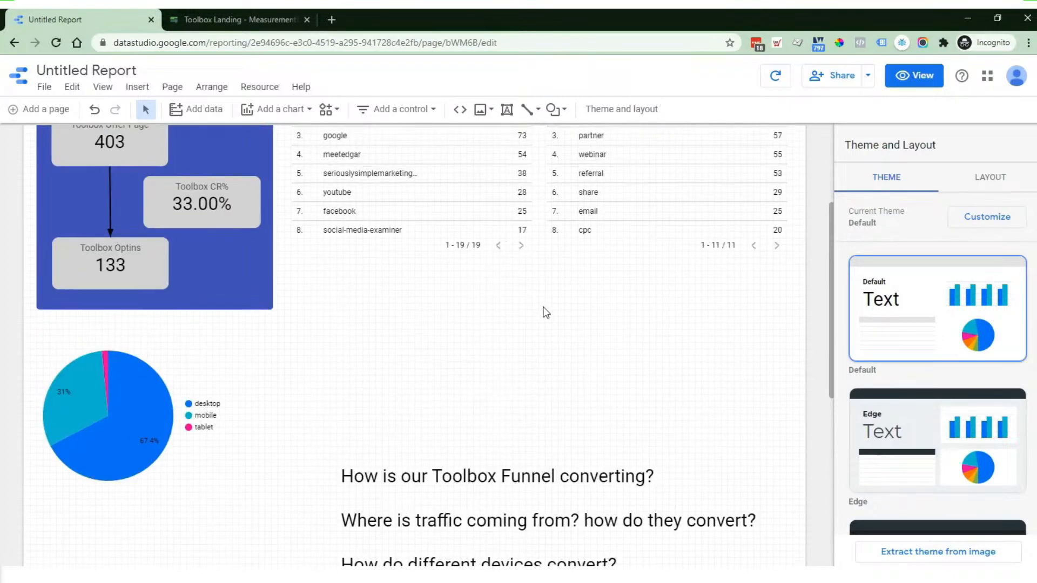
scroll(545, 309, down, 2)
scroll(516, 283, up, 2)
click(280, 112)
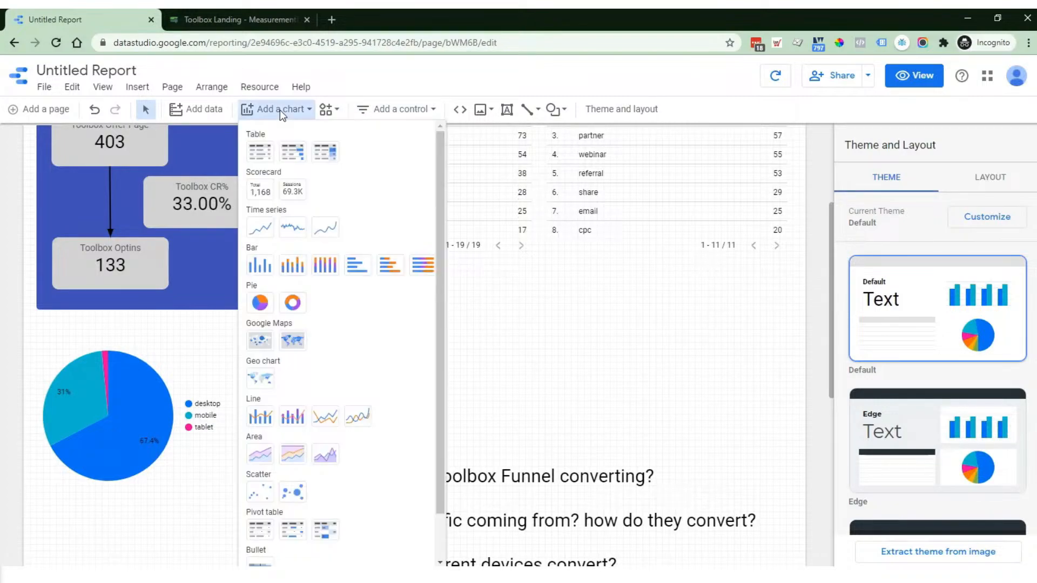
click(258, 155)
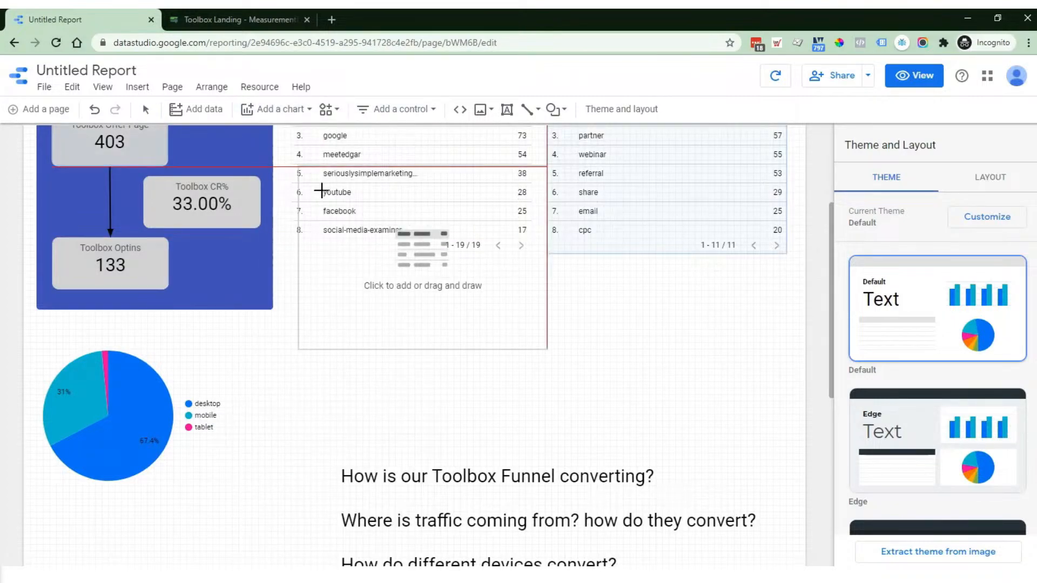
click(293, 261)
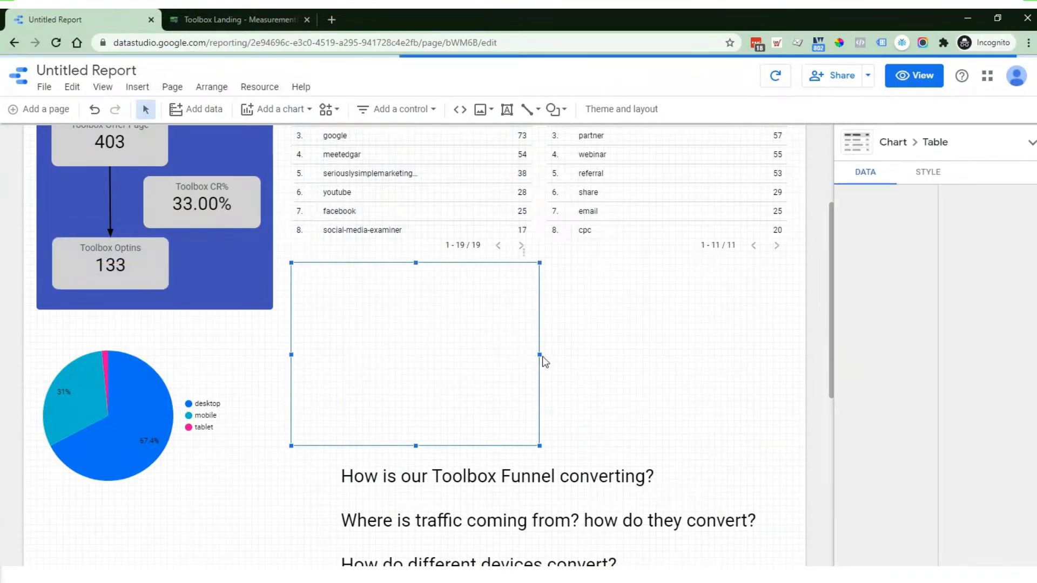
drag(541, 356, 792, 356)
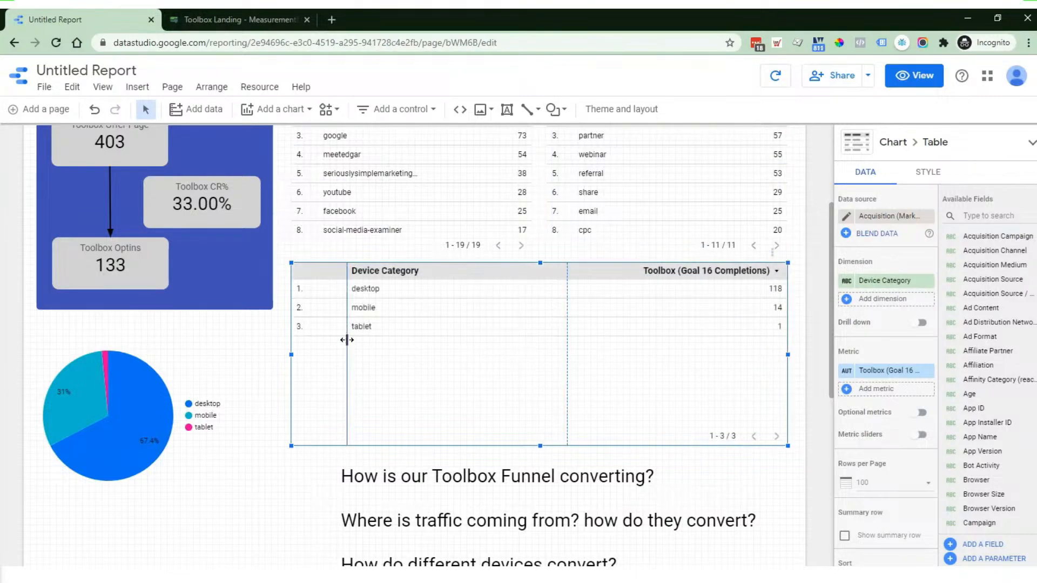
drag(347, 340, 309, 340)
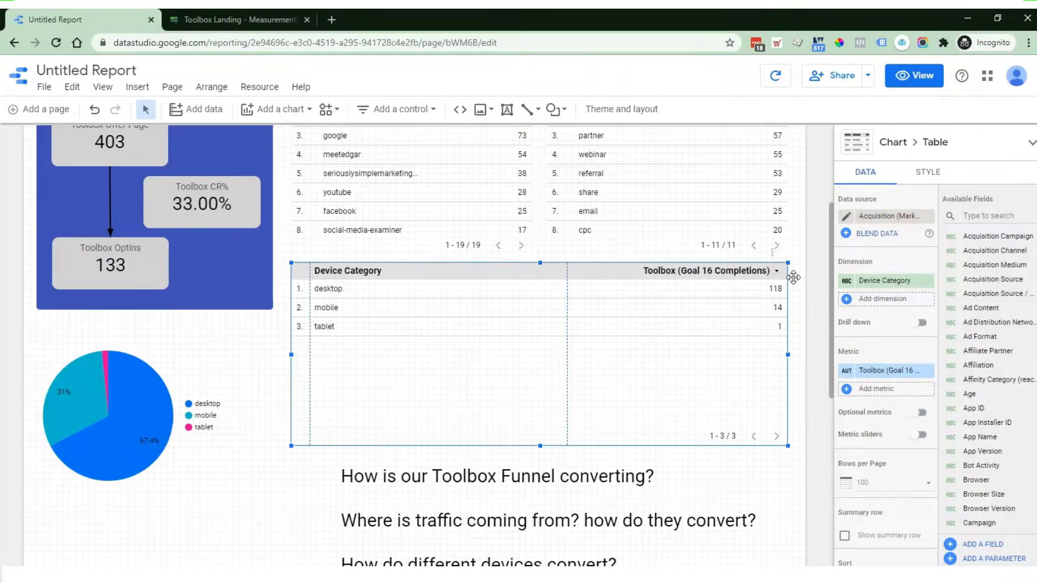
- Replace the new table's Device Category dimension with Landing Page and widen that column slightly
click(849, 287)
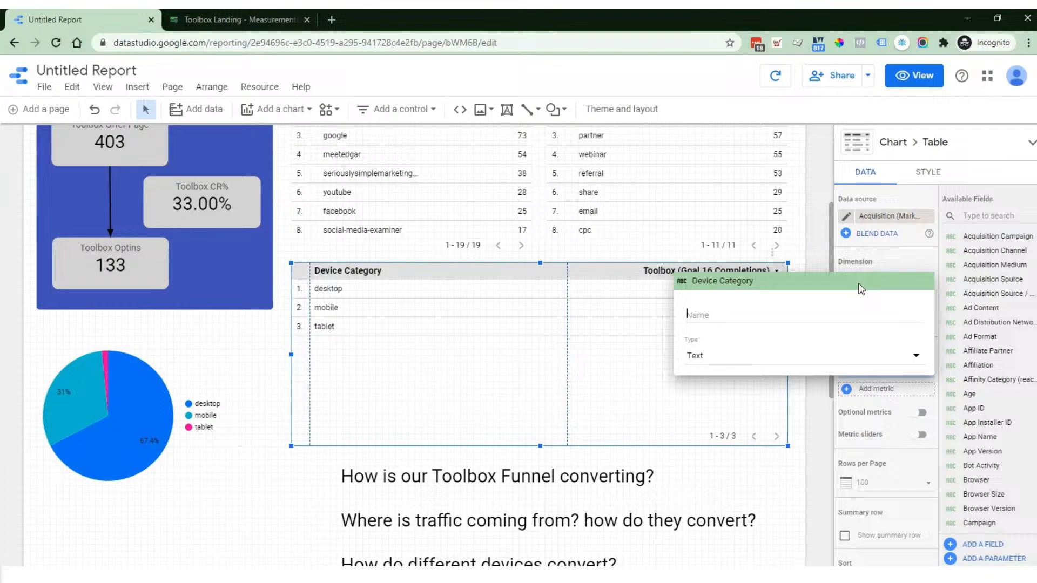
click(892, 257)
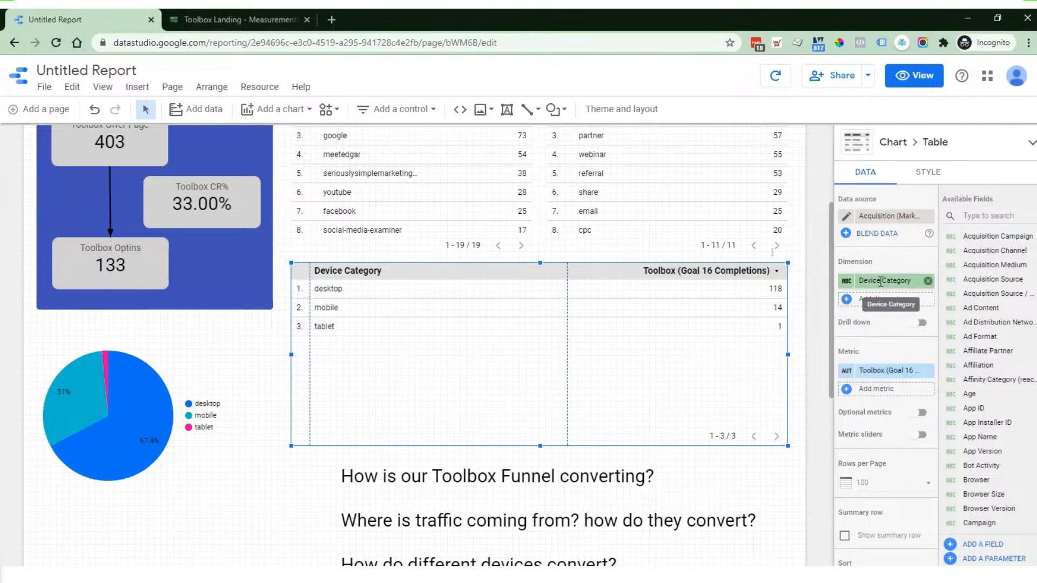
click(881, 281)
text(landing)
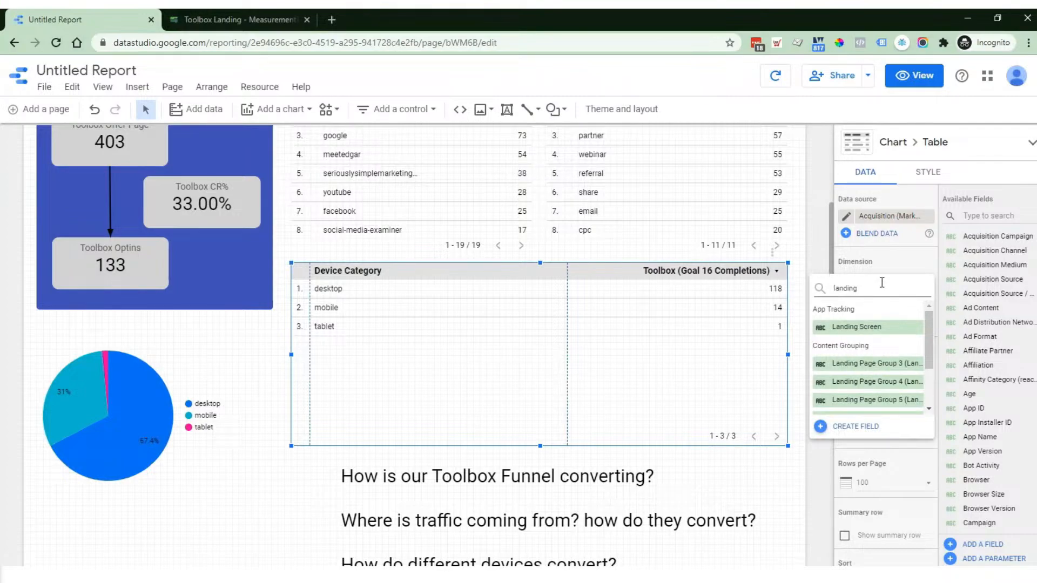
scroll(870, 367, down, 3)
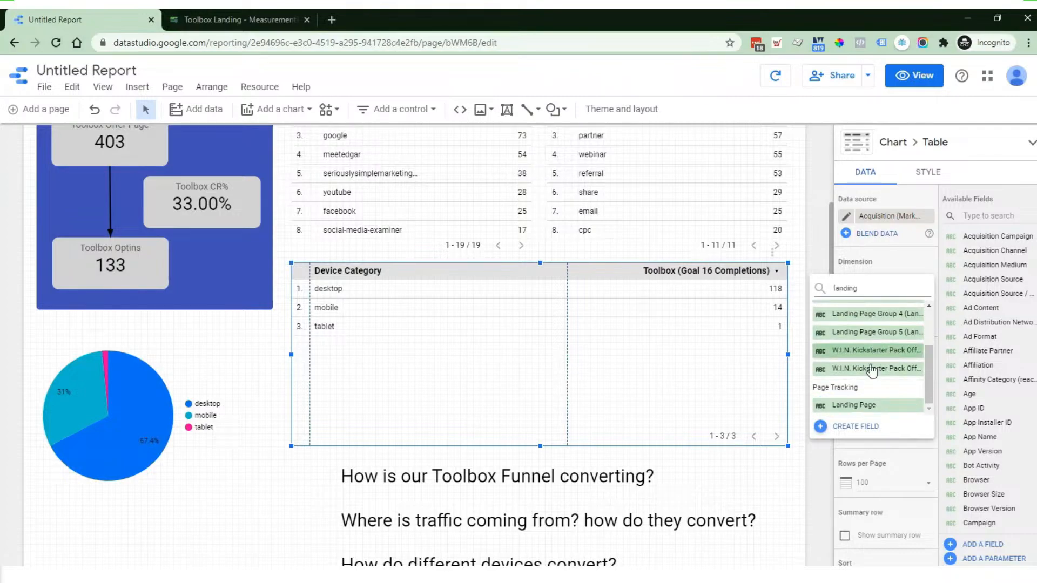
click(869, 406)
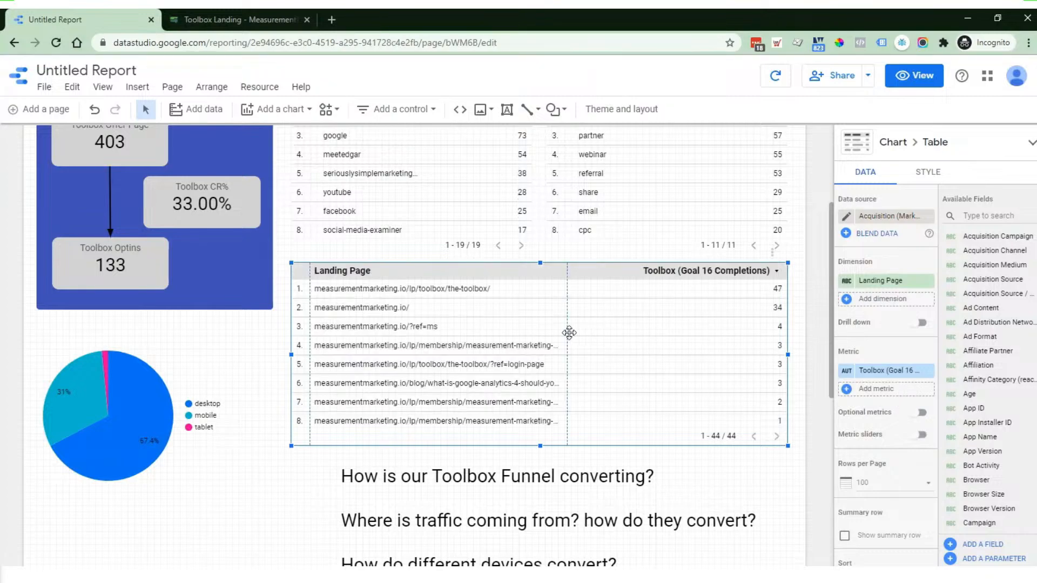
drag(567, 331, 583, 329)
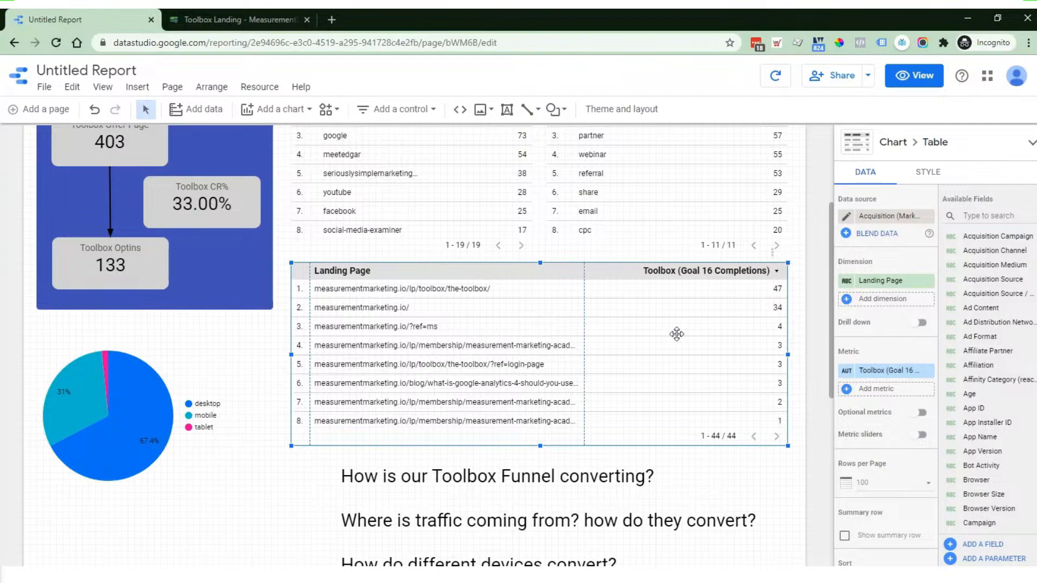
scroll(677, 334, up, 3)
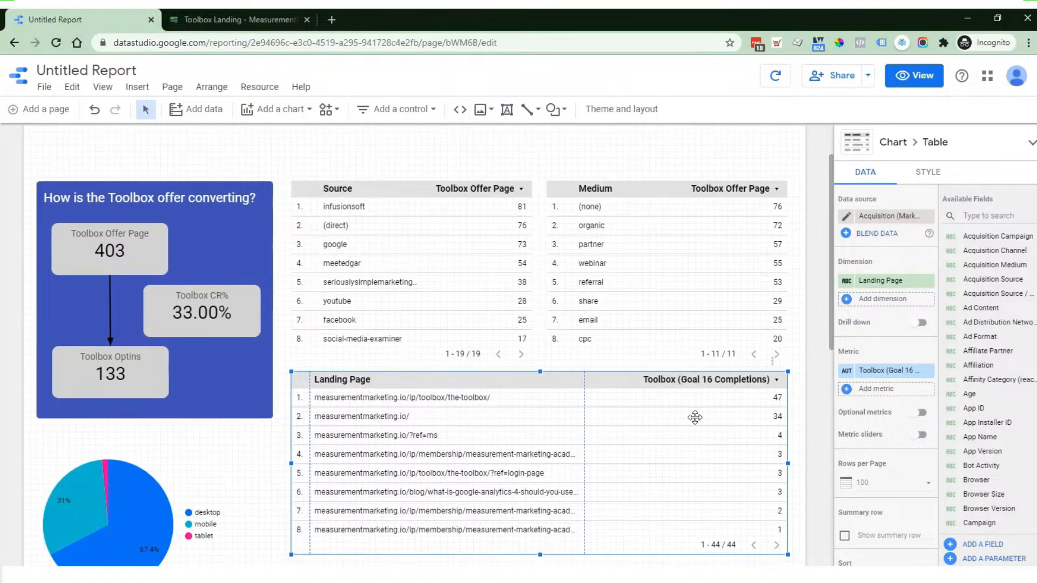
- Rename the landing page table's Toolbox (Goal 16 Completions) metric as "Toolbox Optins"
click(846, 372)
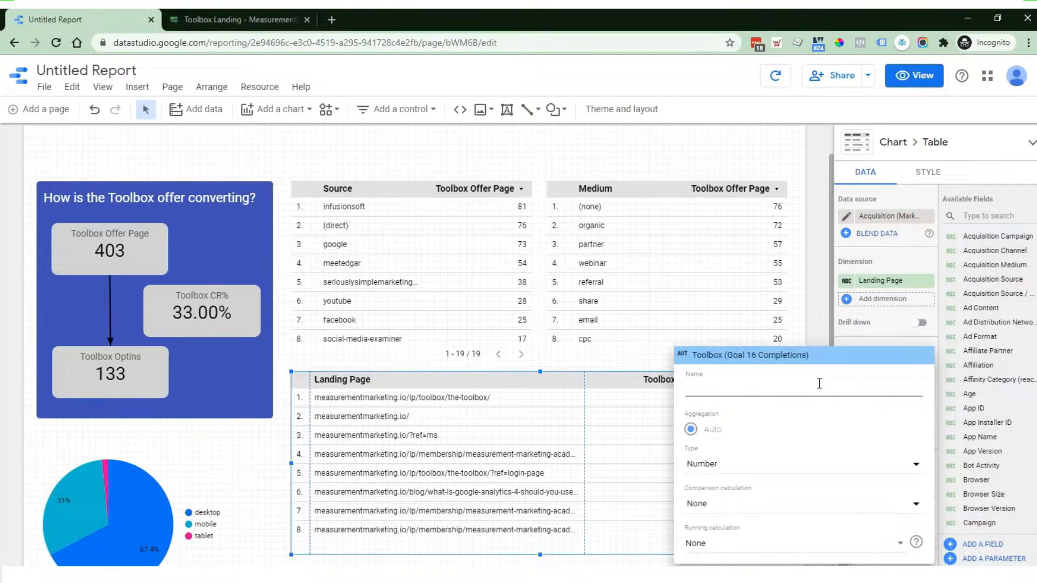
text(T)
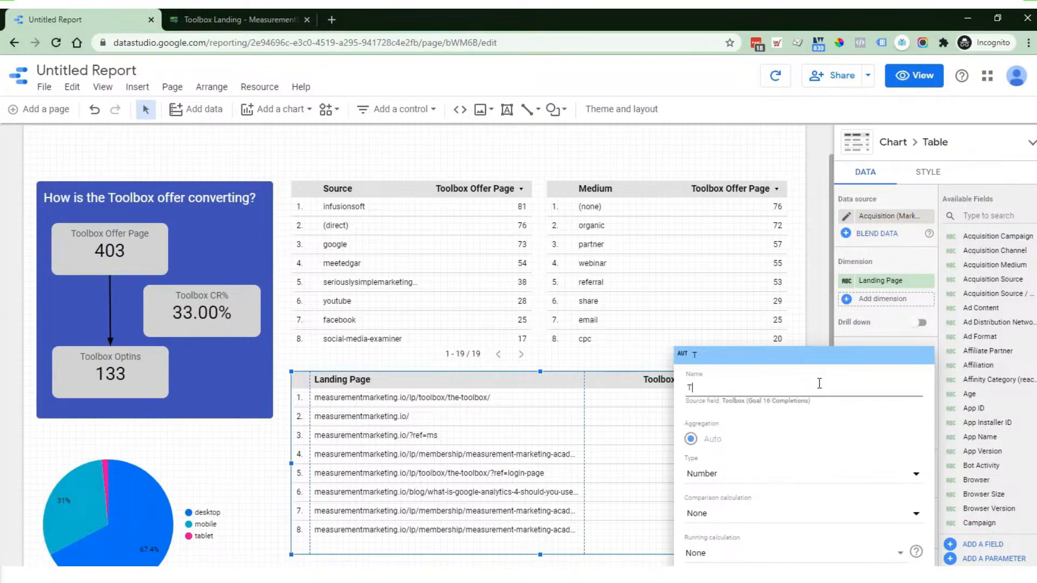
text(oolbox Optins)
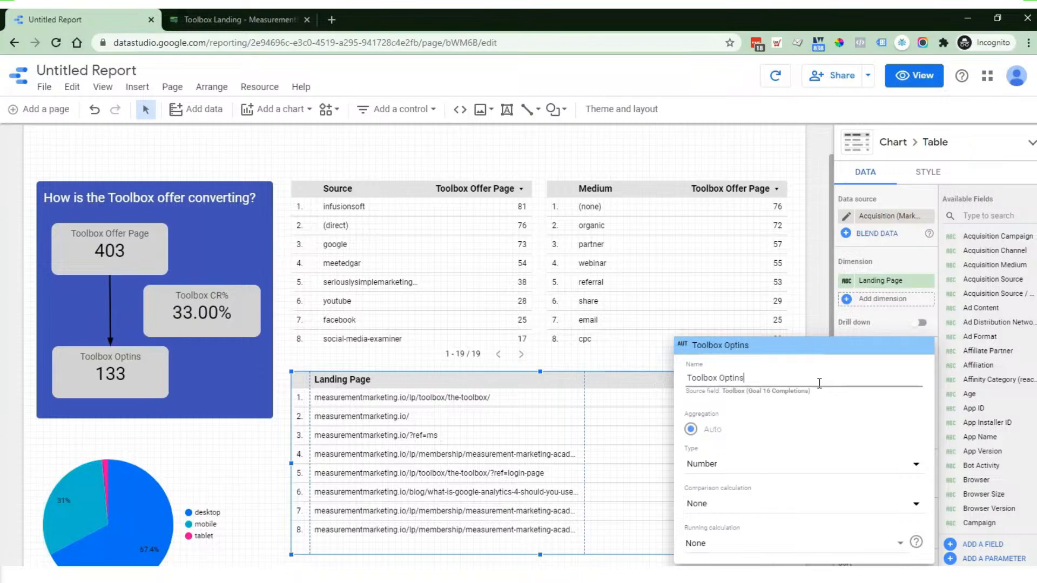
click(821, 300)
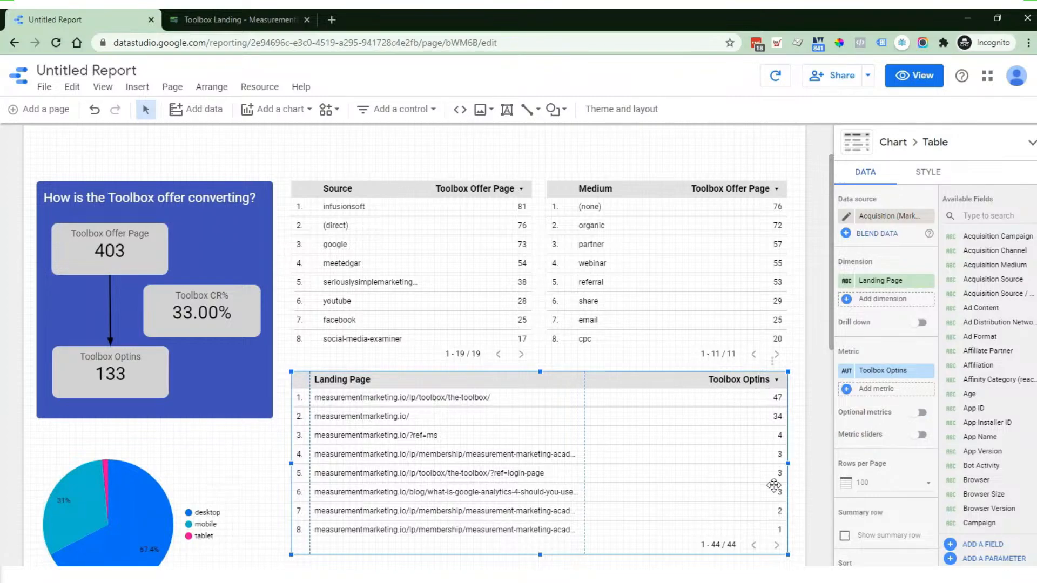
- Nudge the questions text box straight down the page, widening the empty space below the landing page table
scroll(790, 460, down, 6)
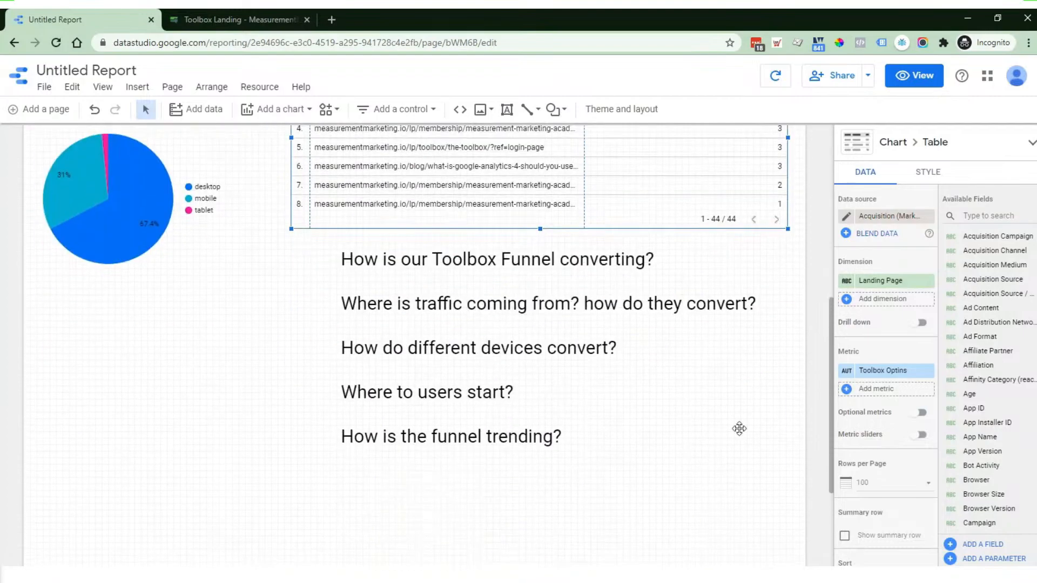
click(478, 351)
key(Down)
key(Down)
key(Down)
key(Down)
key(Down)
key(Down)
key(Down)
key(Down)
key(Down)
key(Down)
key(Down)
key(Down)
key(Down)
key(Down)
key(Down)
key(Down)
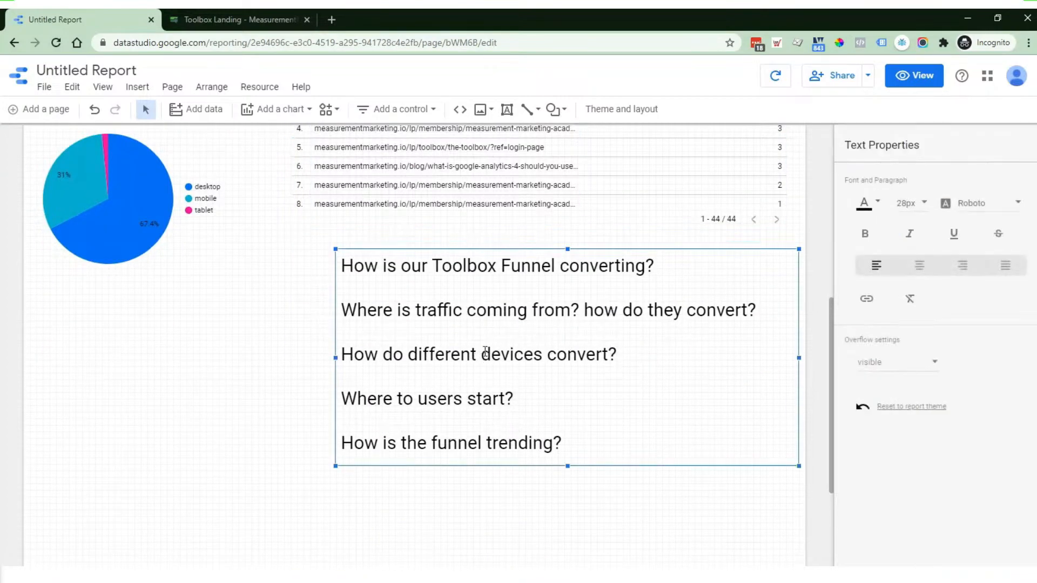
- Review the landing page table's style and data settings, including its sorting, date range, filter, segment and interaction options
scroll(512, 340, up, 2)
scroll(512, 341, up, 2)
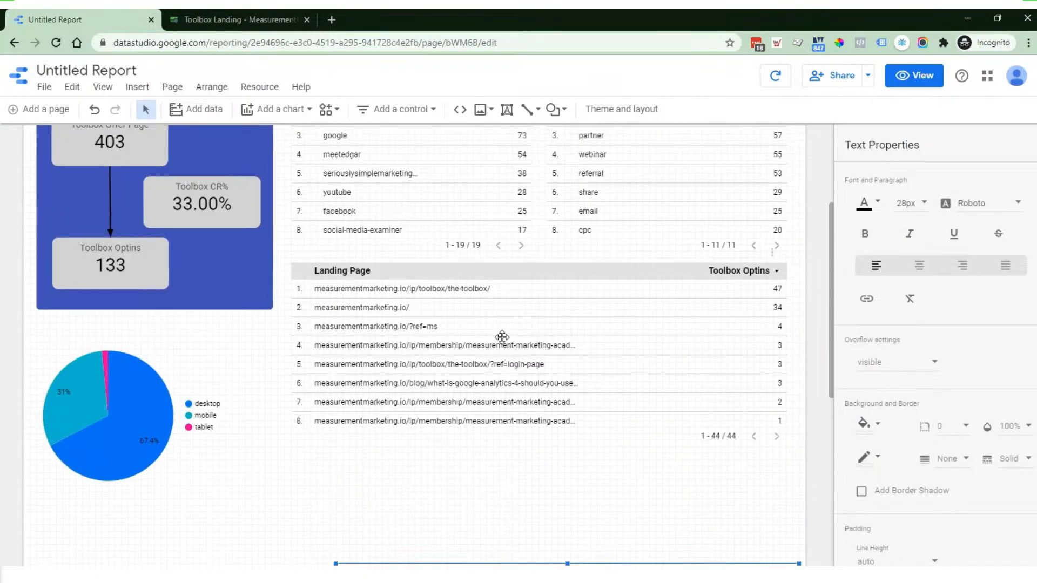
click(514, 340)
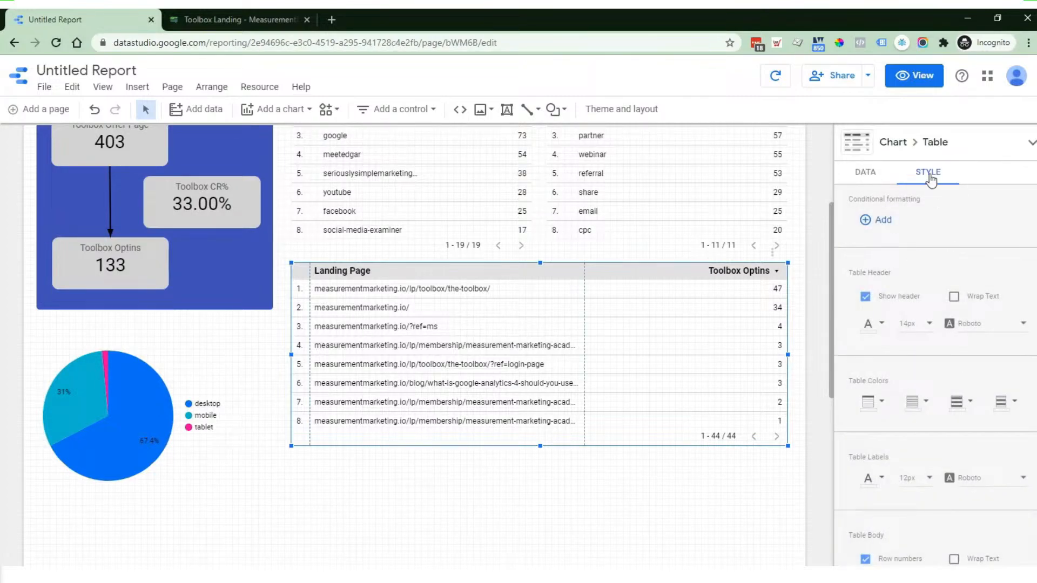
click(871, 174)
scroll(913, 345, down, 8)
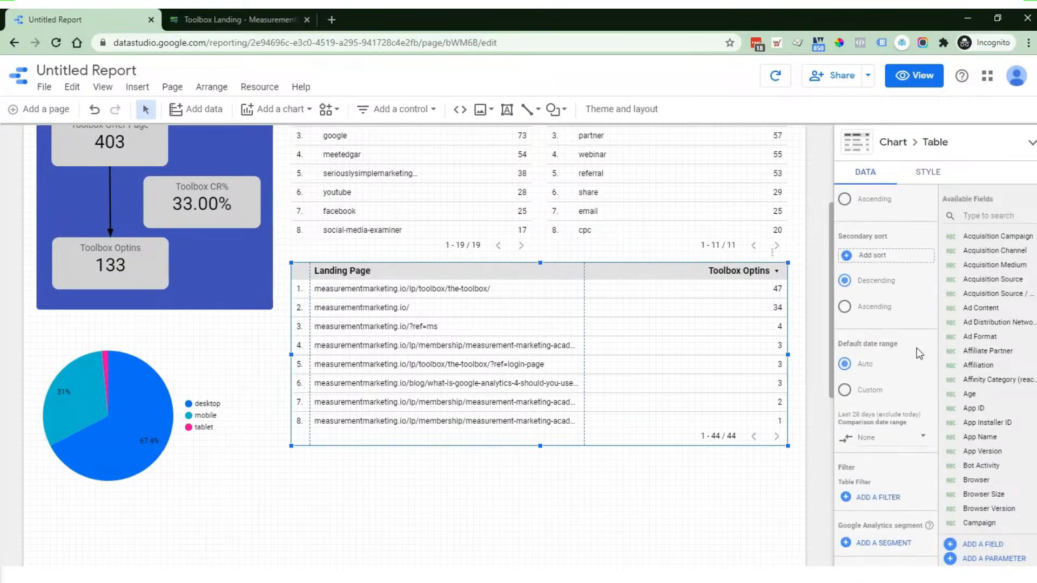
scroll(908, 359, down, 4)
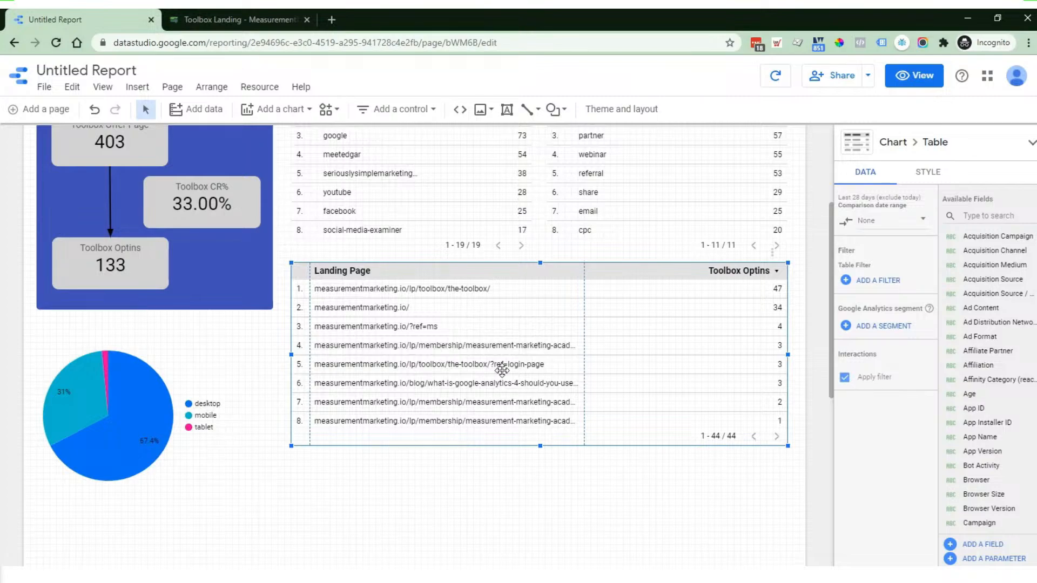
scroll(501, 370, up, 2)
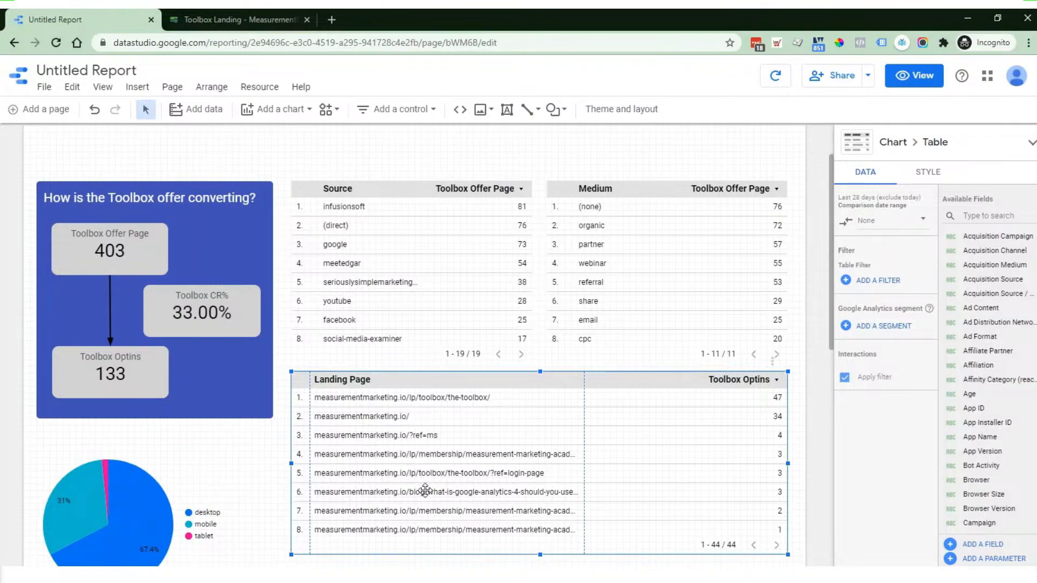
- Preview the report and cross-filter it by the measurementmarketing.io/ and /lp/toolbox/the-toolbox/ landing pages, then clear the filter
click(917, 81)
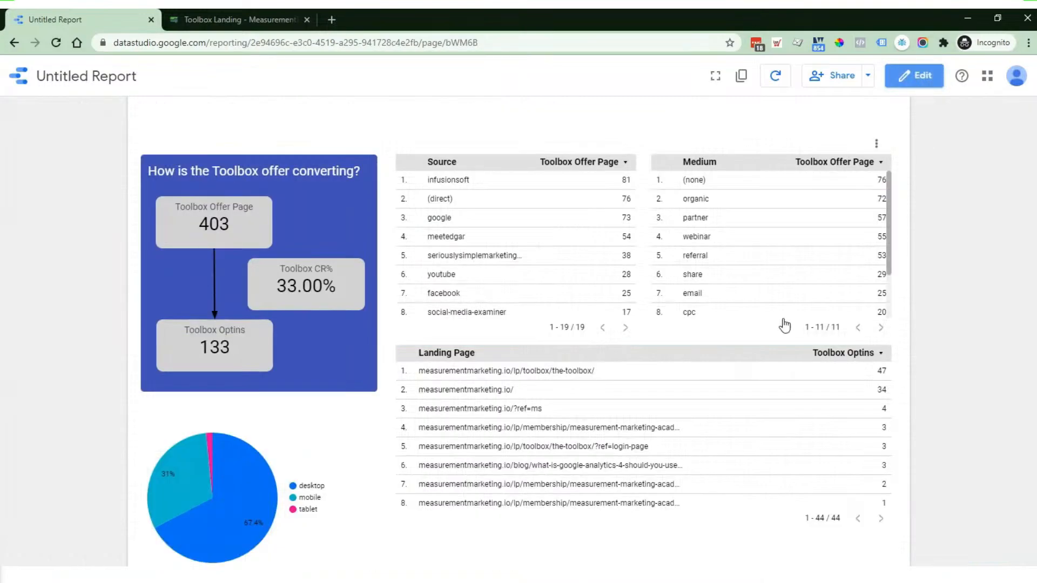
click(471, 390)
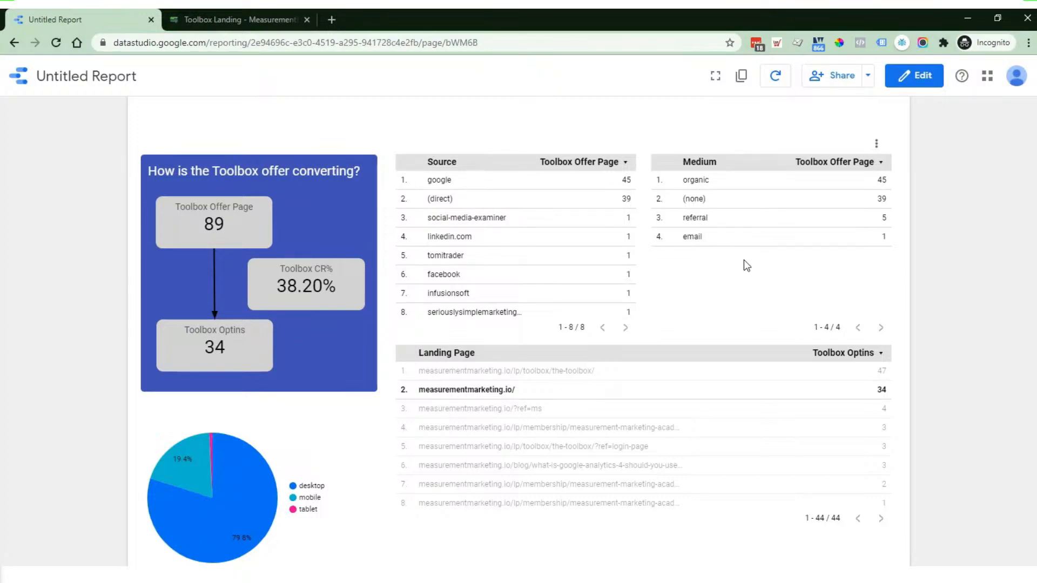
click(500, 372)
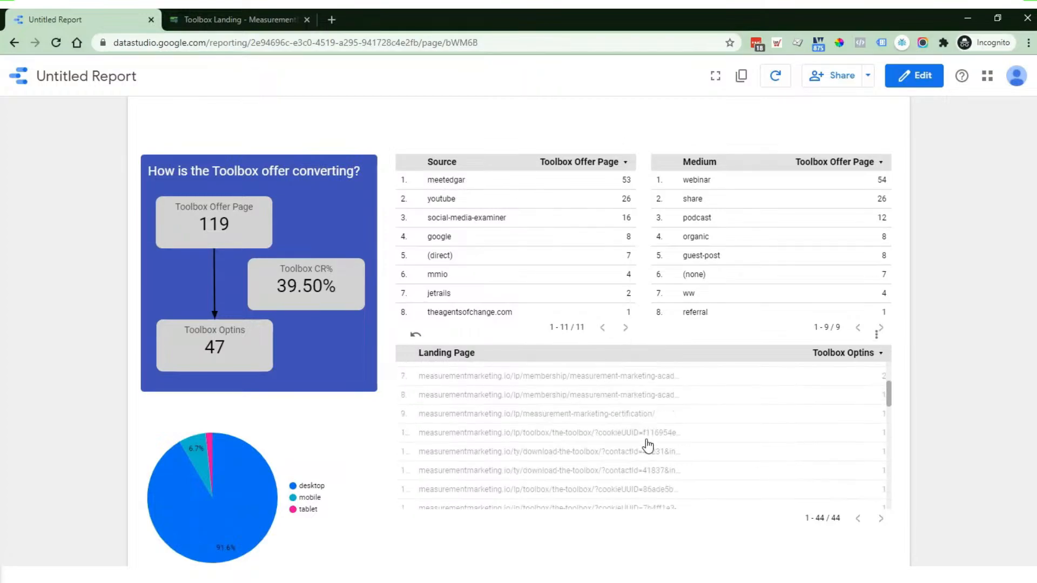
click(558, 375)
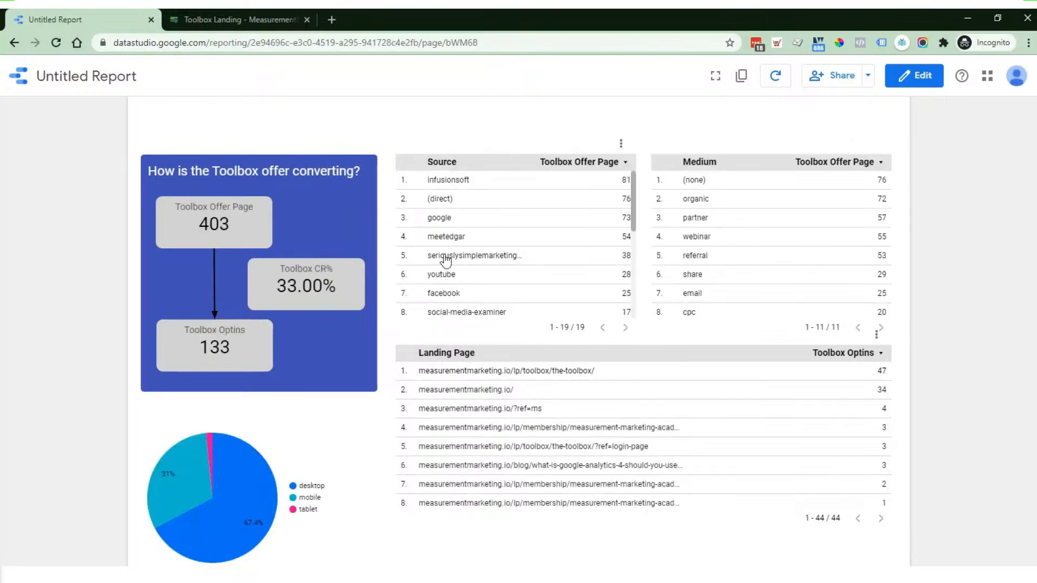
- Switch to the MeasurementMarketing.io Dashboard Demo window and examine the funnel, source and medium, device category and daily trend sections
drag(552, 22, 1036, 81)
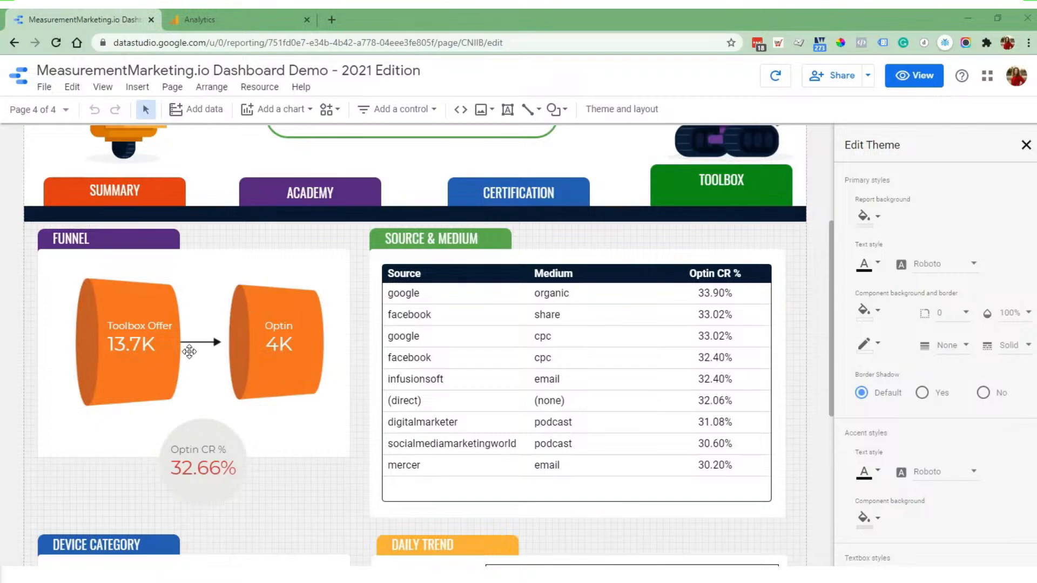
scroll(297, 371, down, 4)
scroll(324, 343, up, 4)
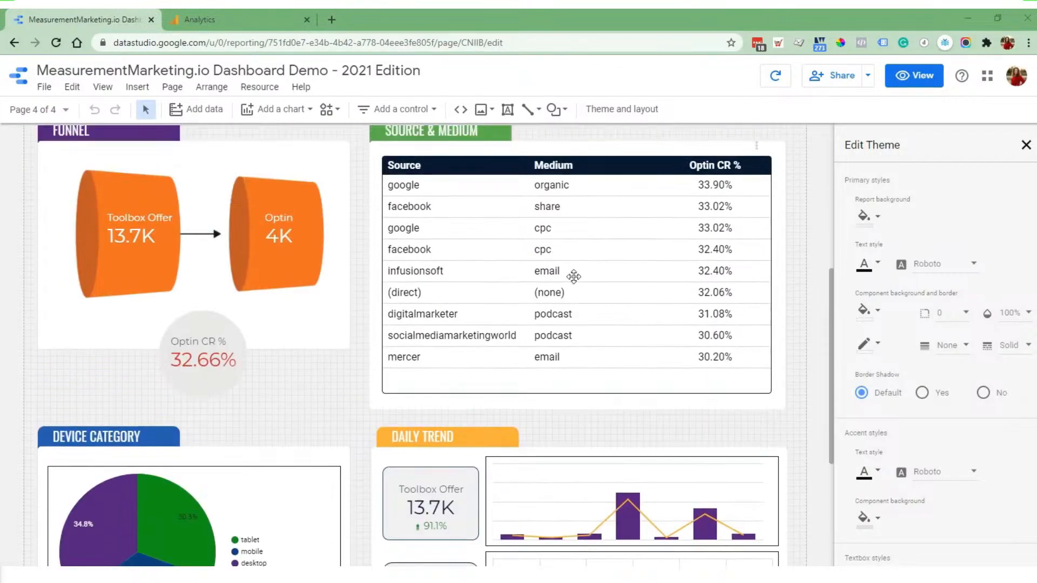
scroll(501, 259, up, 2)
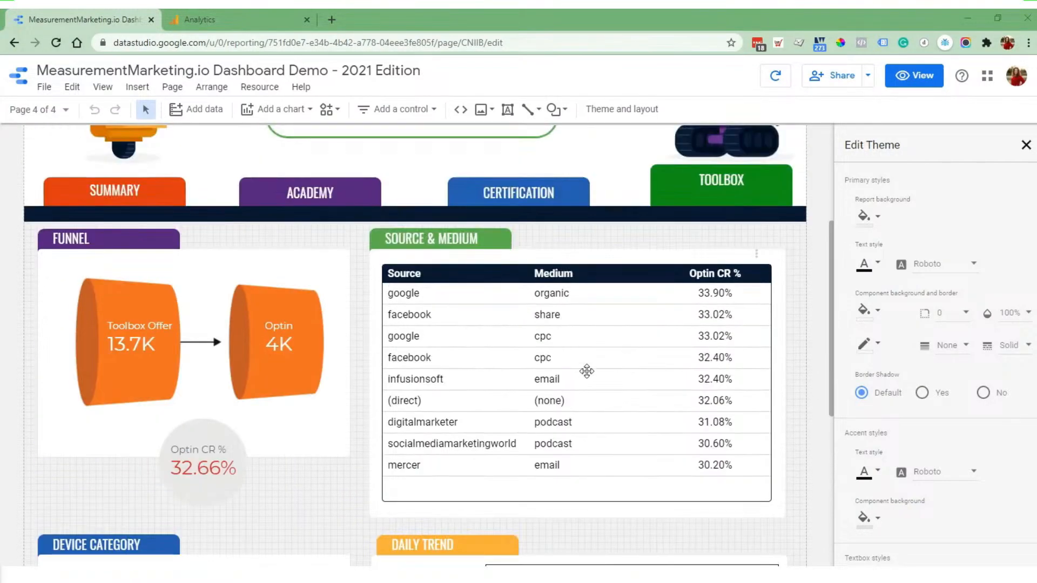
scroll(589, 372, down, 2)
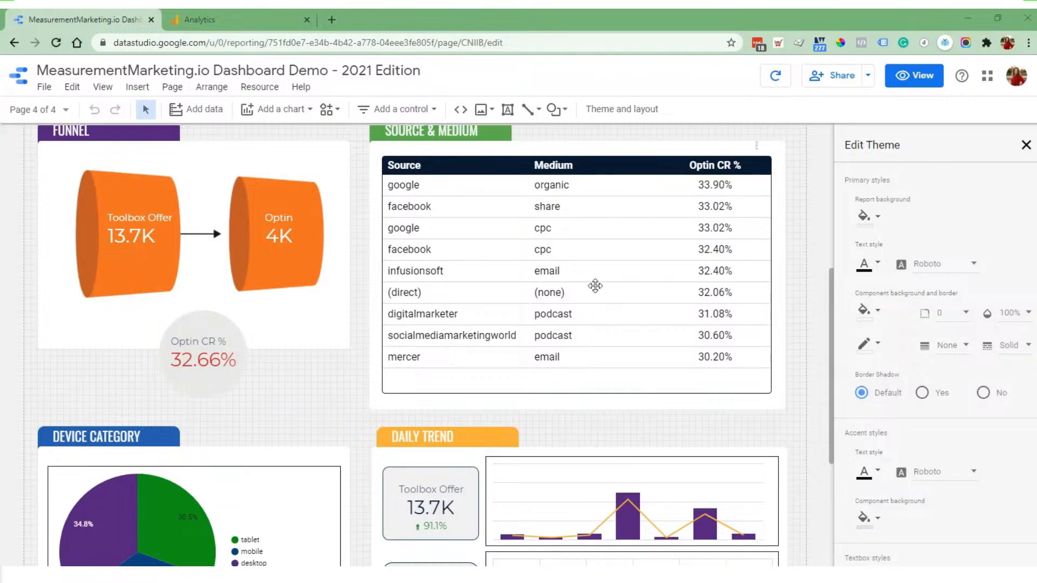
scroll(567, 345, down, 2)
scroll(325, 351, down, 2)
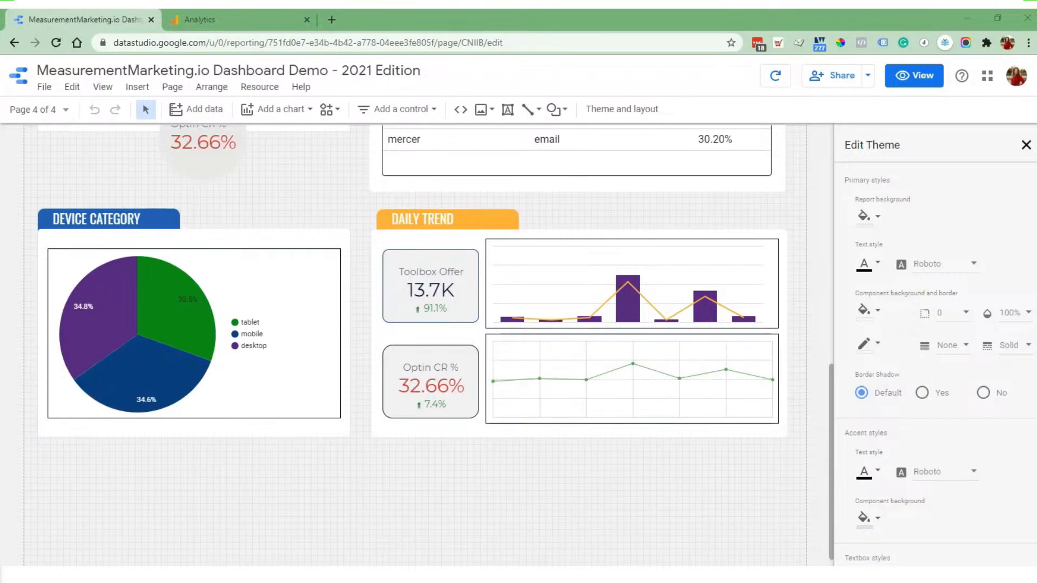
- Bring the Untitled Report window back, maximized, and compare its charts with the list of questions below them
drag(1036, 110, 520, 53)
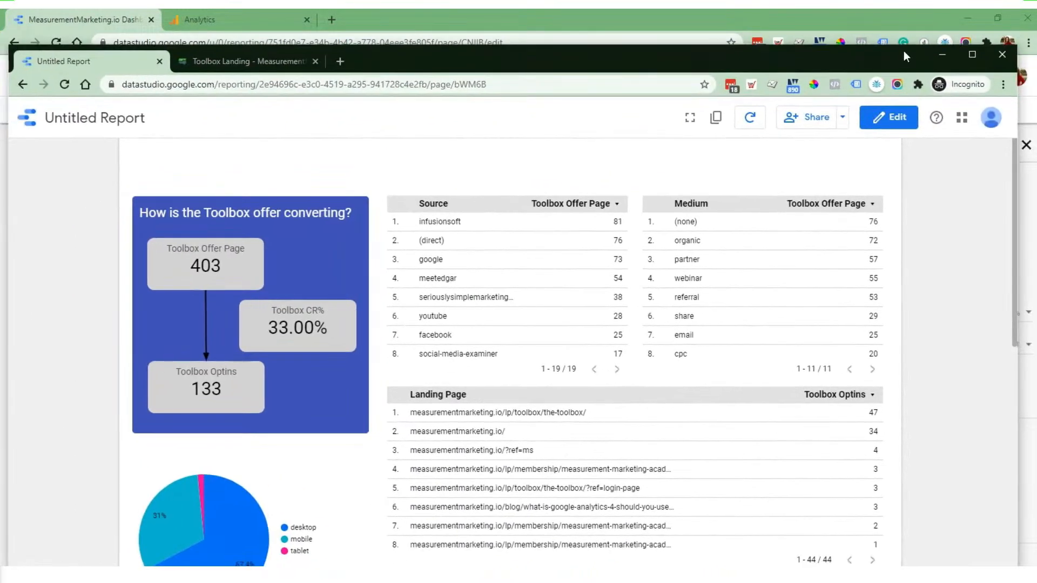
click(966, 55)
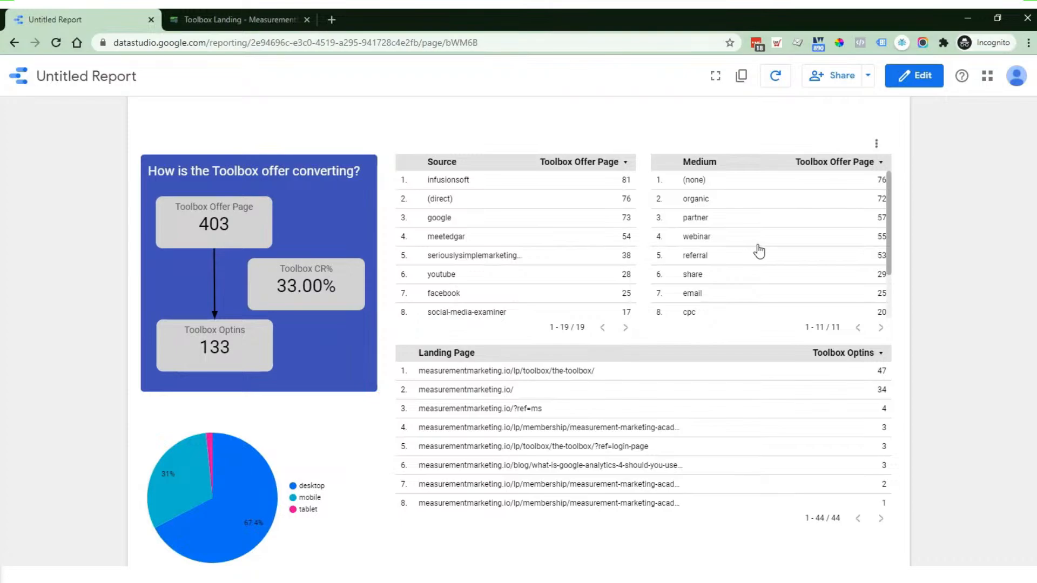
scroll(705, 284, down, 3)
scroll(845, 325, down, 3)
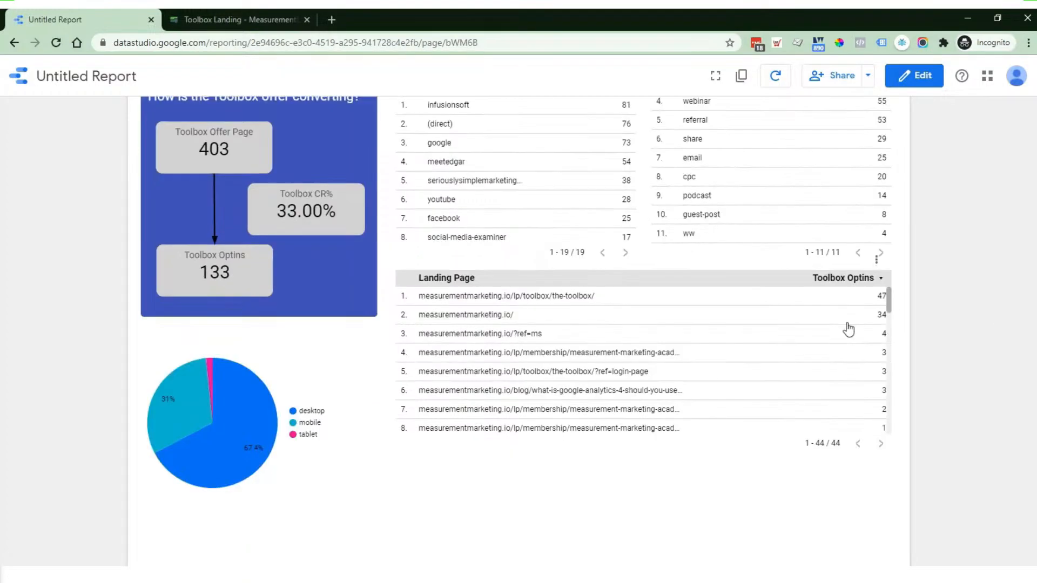
scroll(846, 320, up, 3)
scroll(728, 405, down, 5)
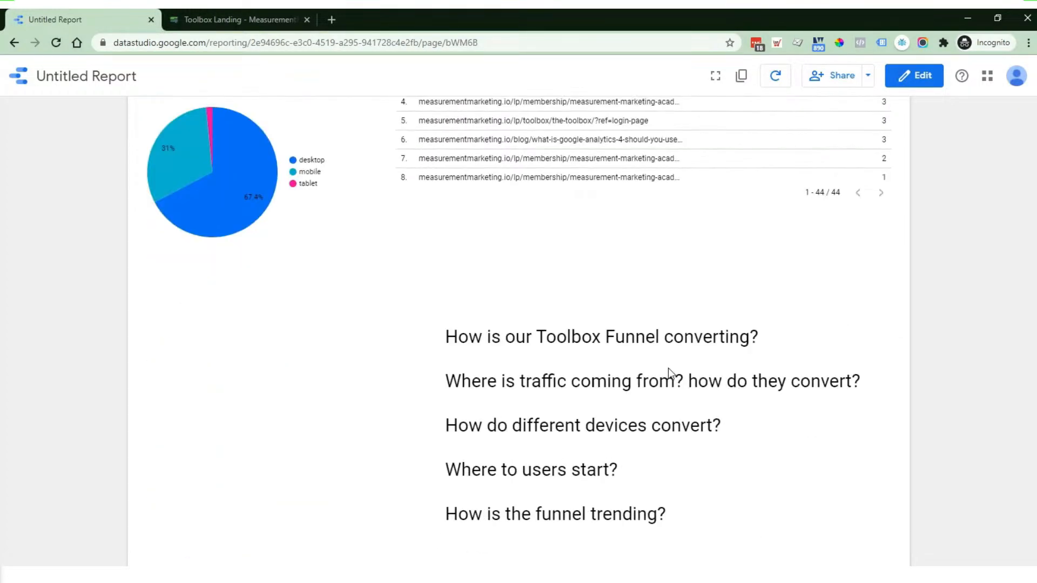
scroll(929, 111, up, 5)
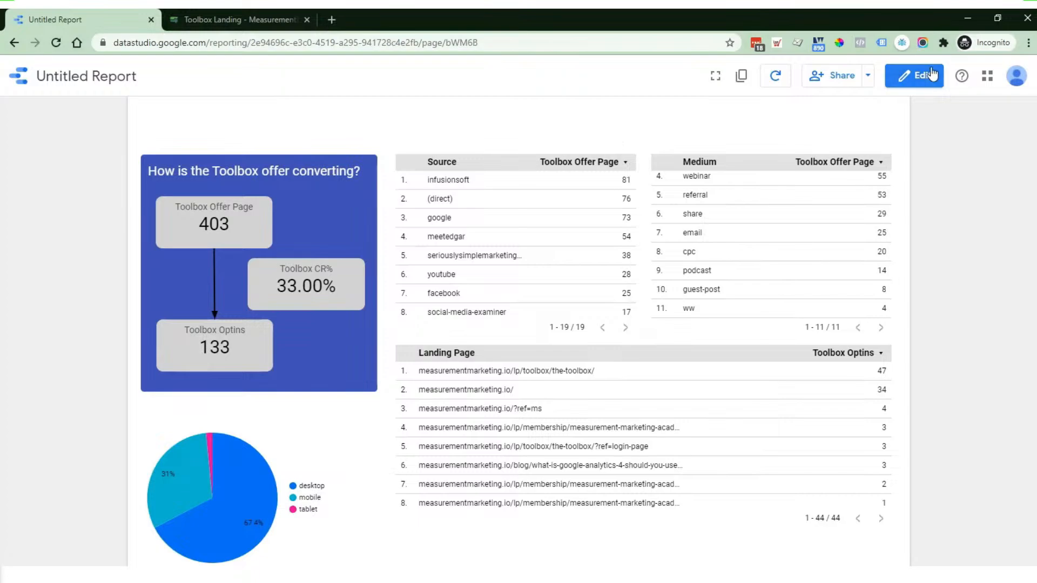
- Return the report to edit mode and move the text box of funnel questions further down the page
click(914, 75)
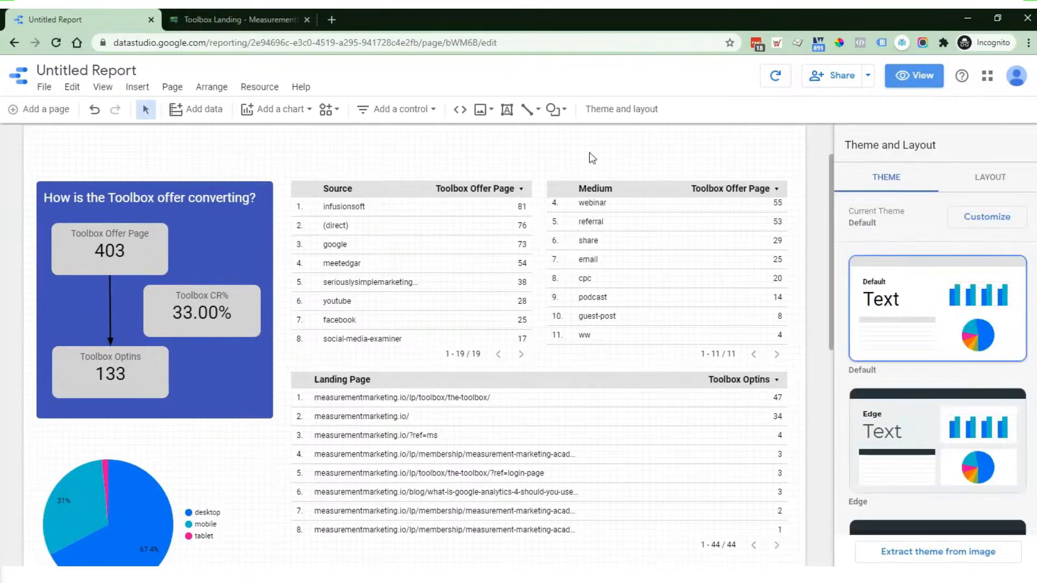
scroll(522, 404, down, 3)
scroll(525, 371, down, 2)
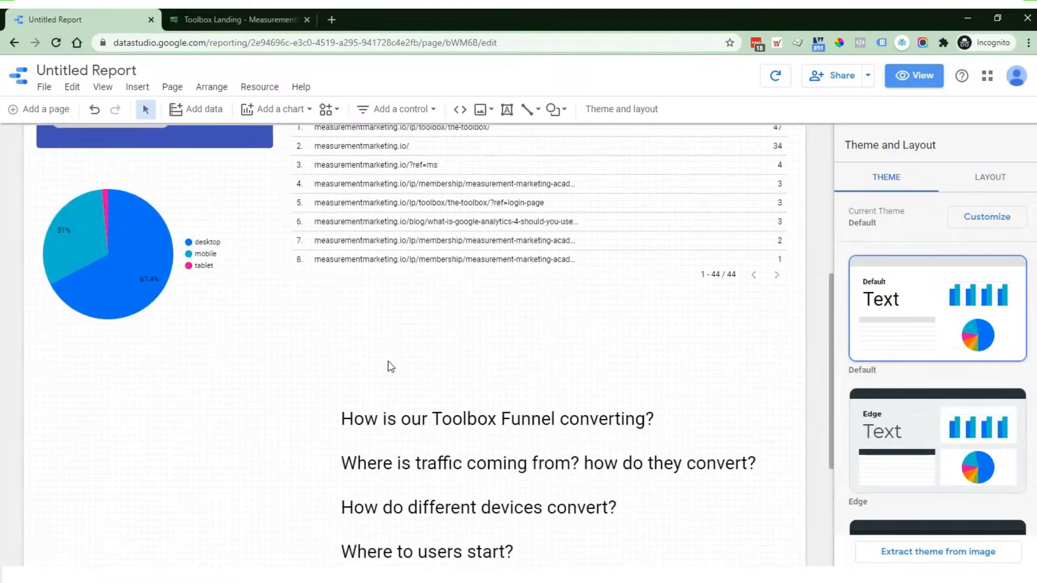
click(437, 397)
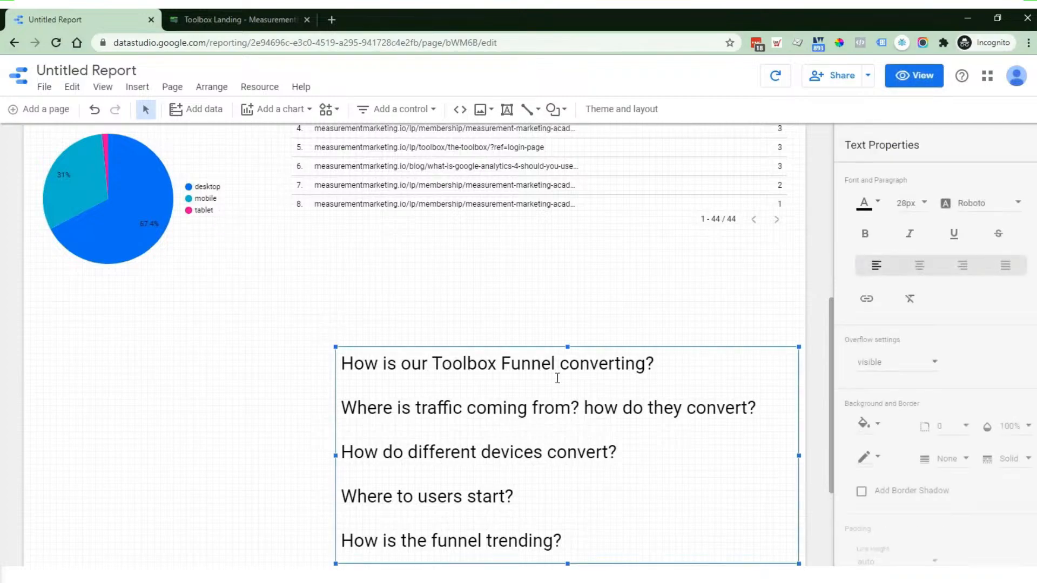
drag(559, 338, 559, 384)
key(Down)
key(Down)
key(Down)
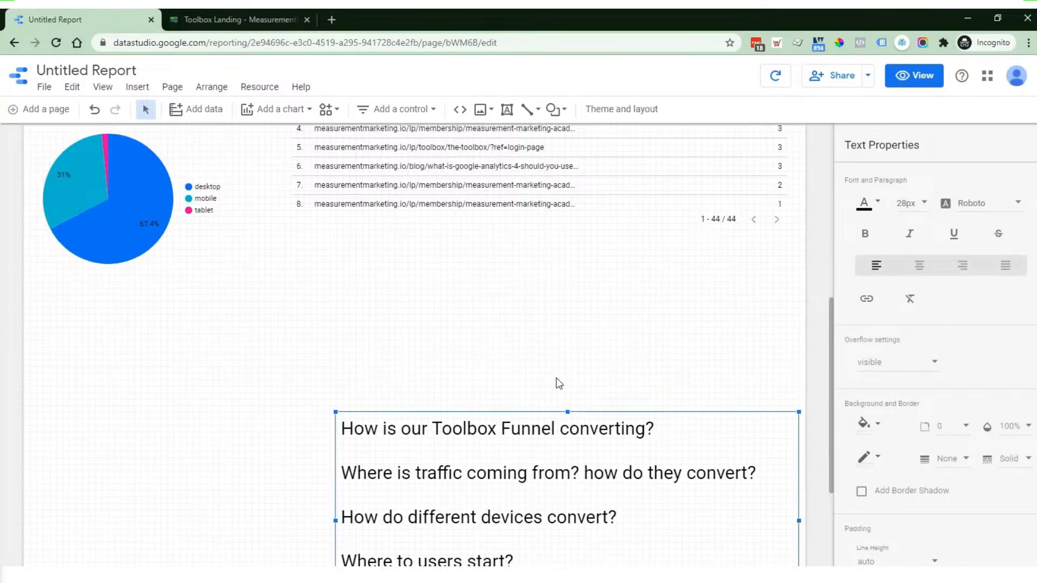
- Move the Landing Page table down until its top lines up with the device pie chart's frame
scroll(559, 384, up, 4)
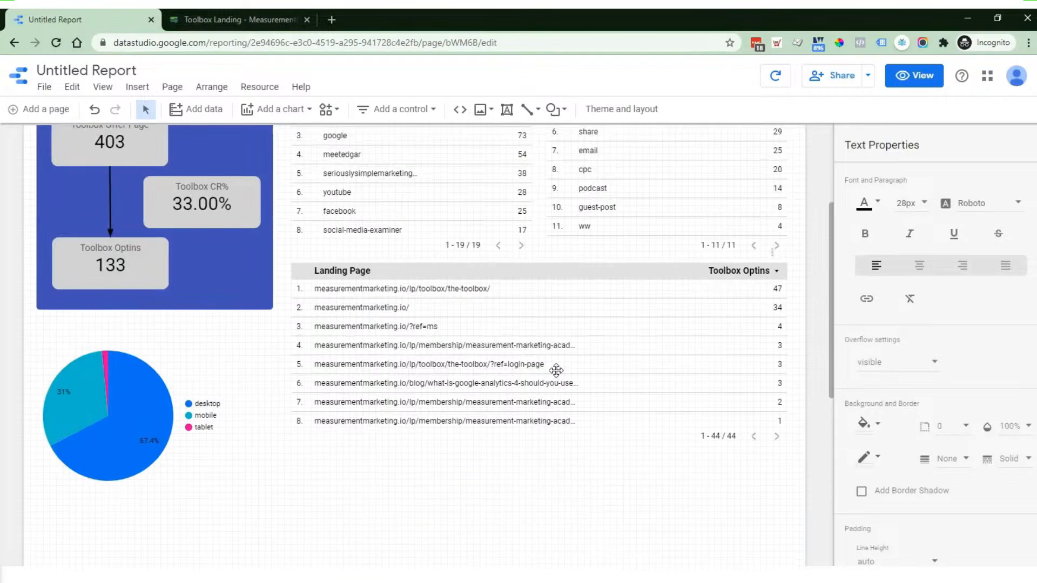
click(557, 371)
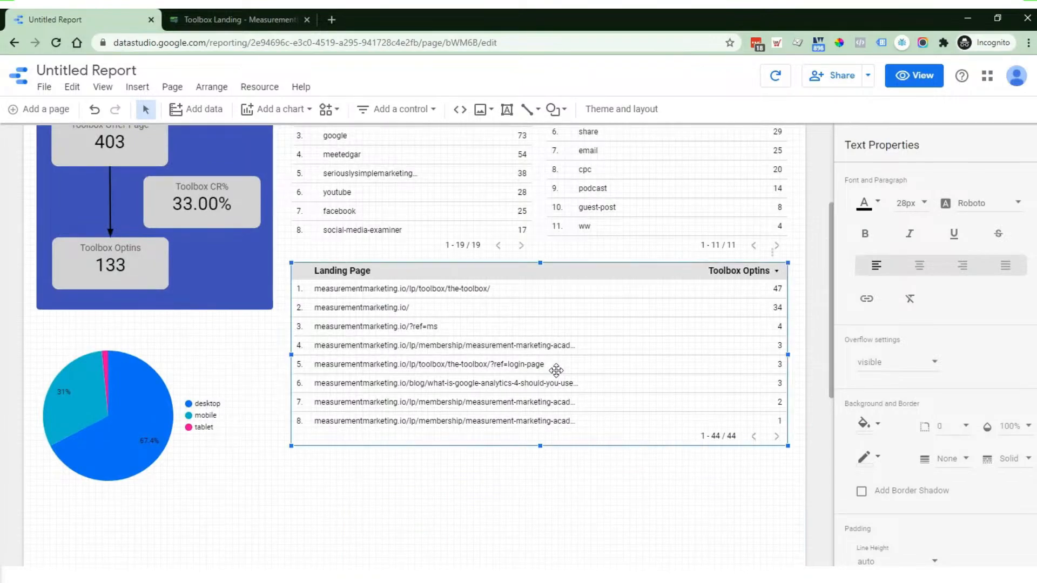
key(Down)
key(Down)
key(Down)
key(Down)
key(Down)
key(Down)
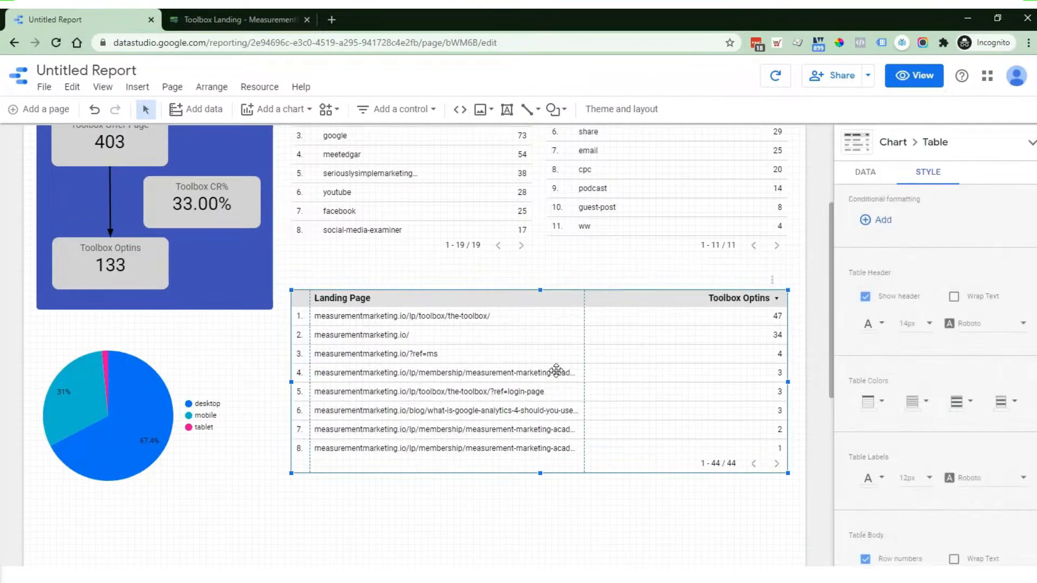
key(Down)
key(Down)
key(Down)
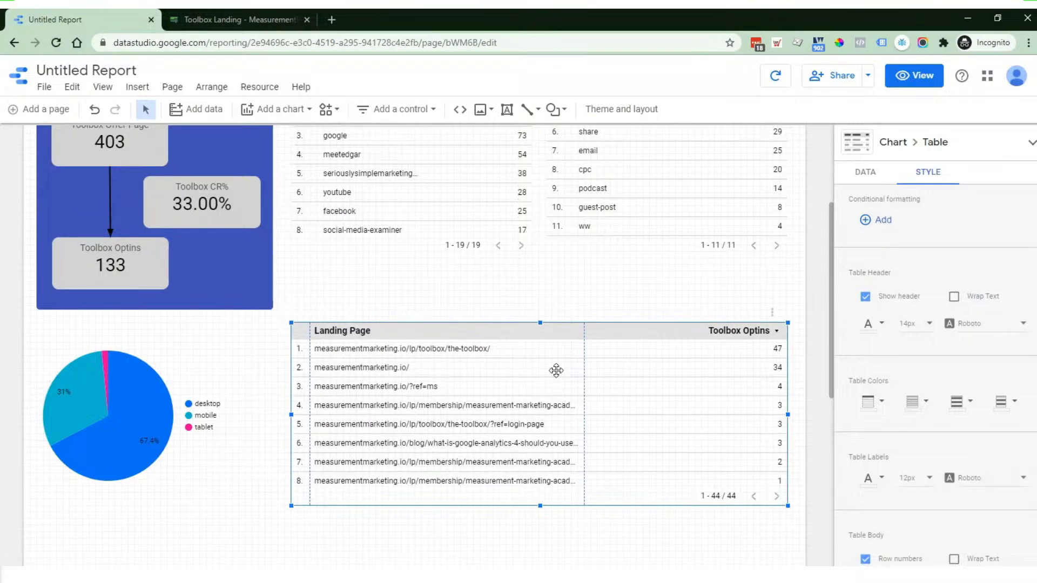
- Extend the Source and Medium tables together to a height of 364, level with the bottom of the blue funnel panel
click(350, 205)
scroll(498, 282, up, 2)
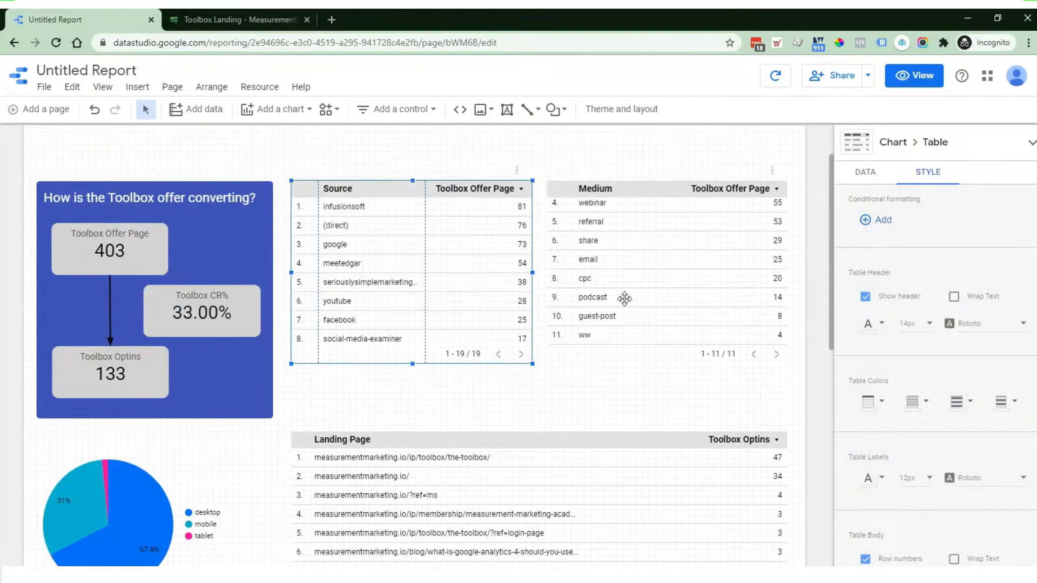
shift+click(622, 298)
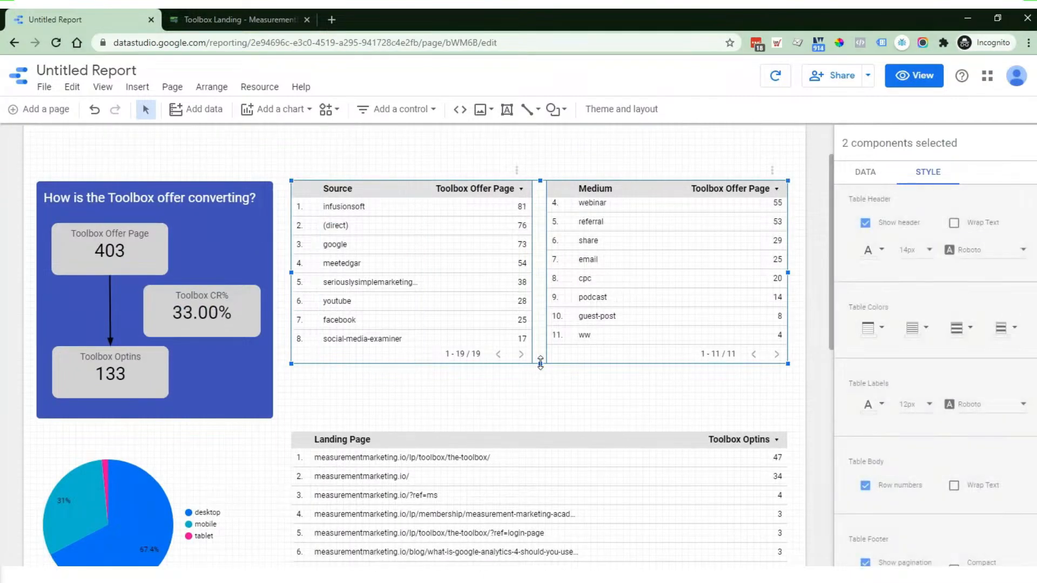
drag(540, 363, 540, 418)
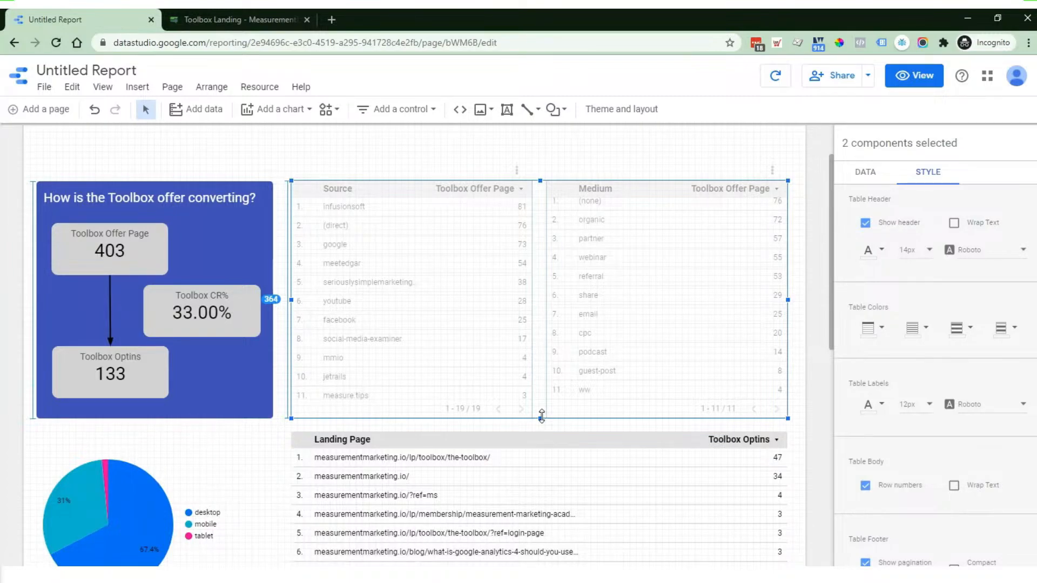
drag(541, 416, 541, 417)
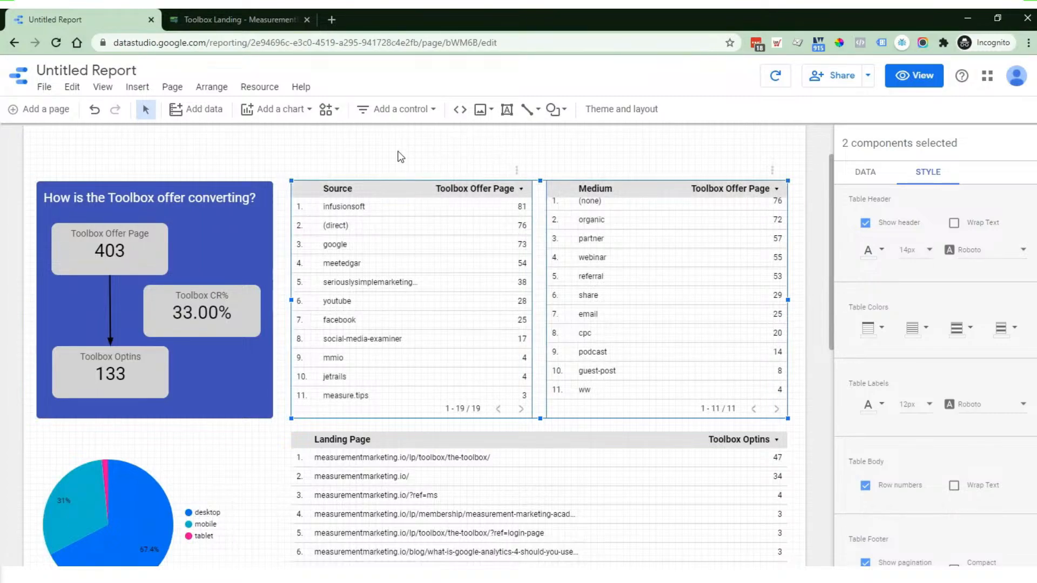
- Compare the frames of the device pie chart and the Landing Page table, and try to raise the pie's top edge to match
scroll(191, 330, down, 2)
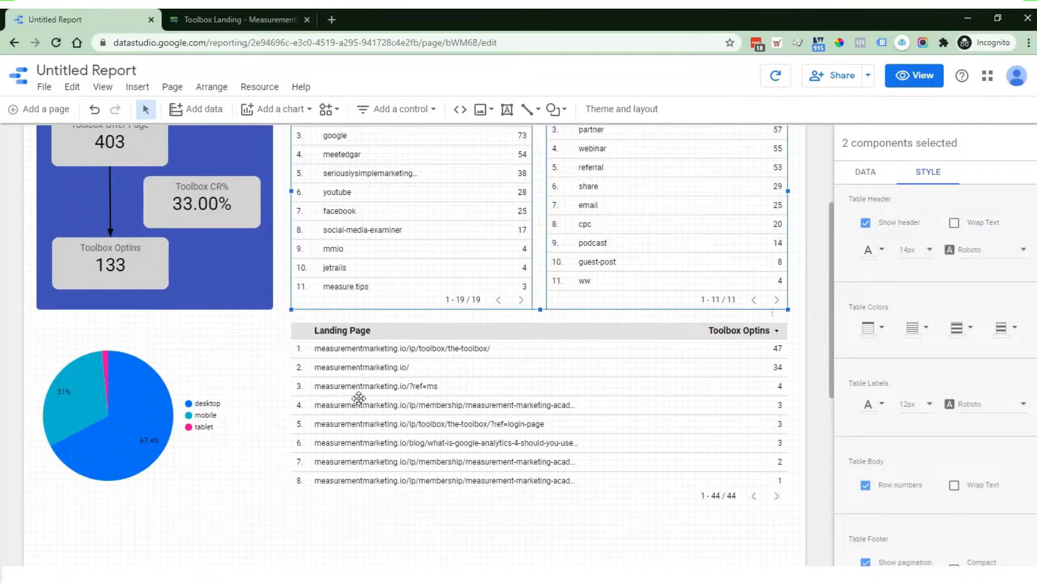
click(399, 397)
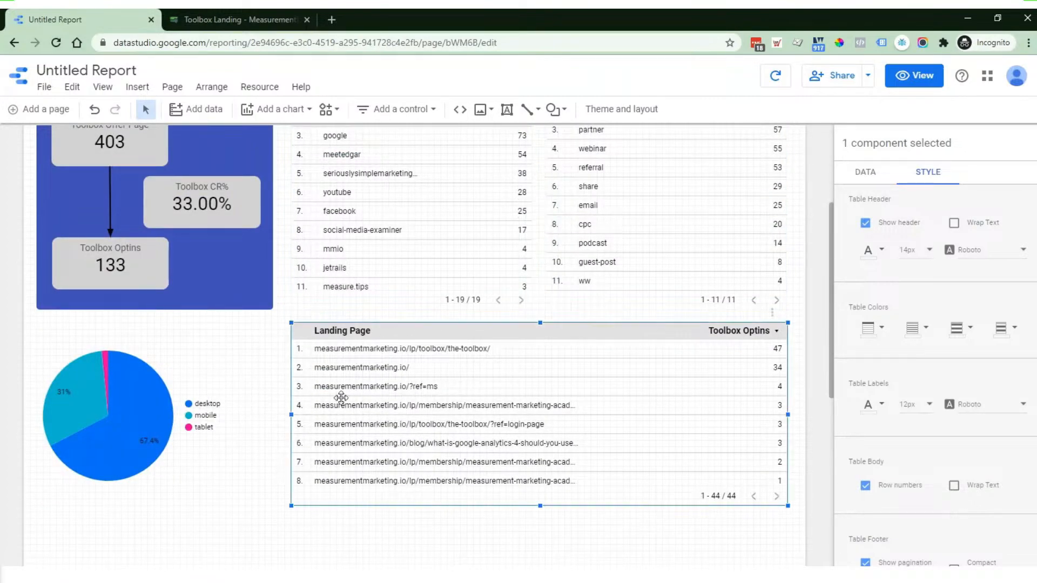
shift+click(123, 402)
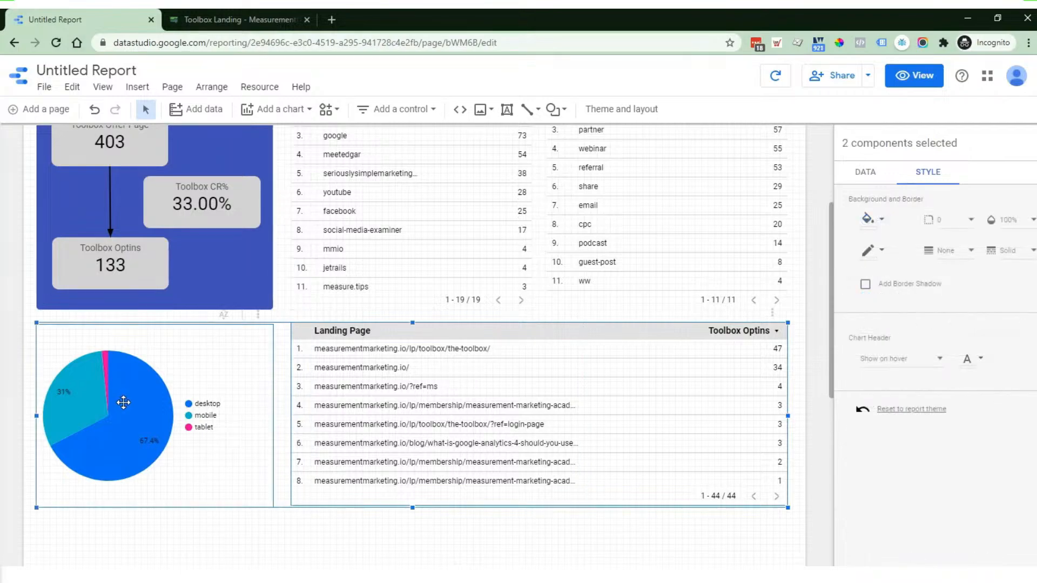
click(108, 407)
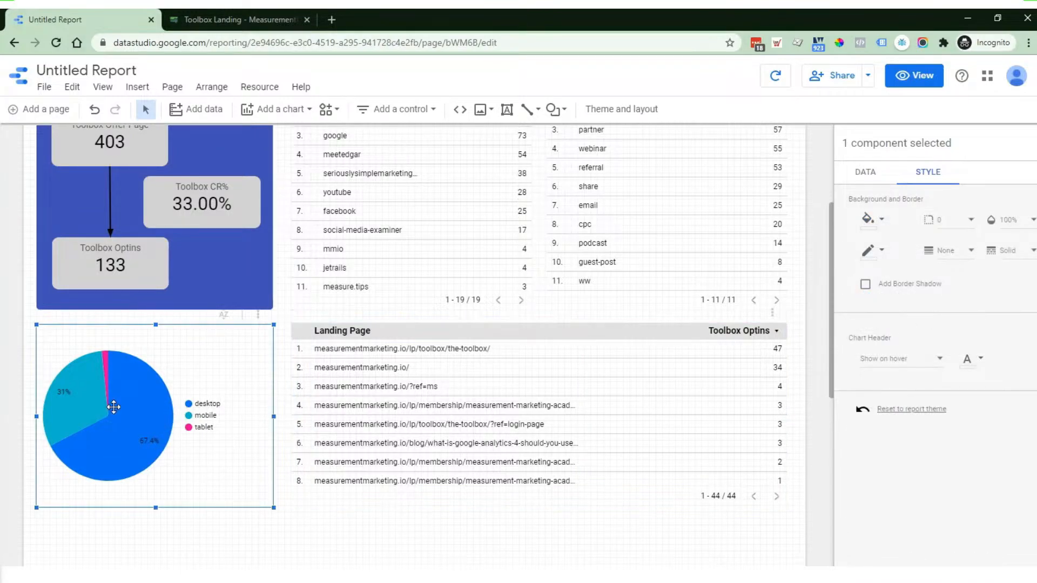
shift+click(475, 408)
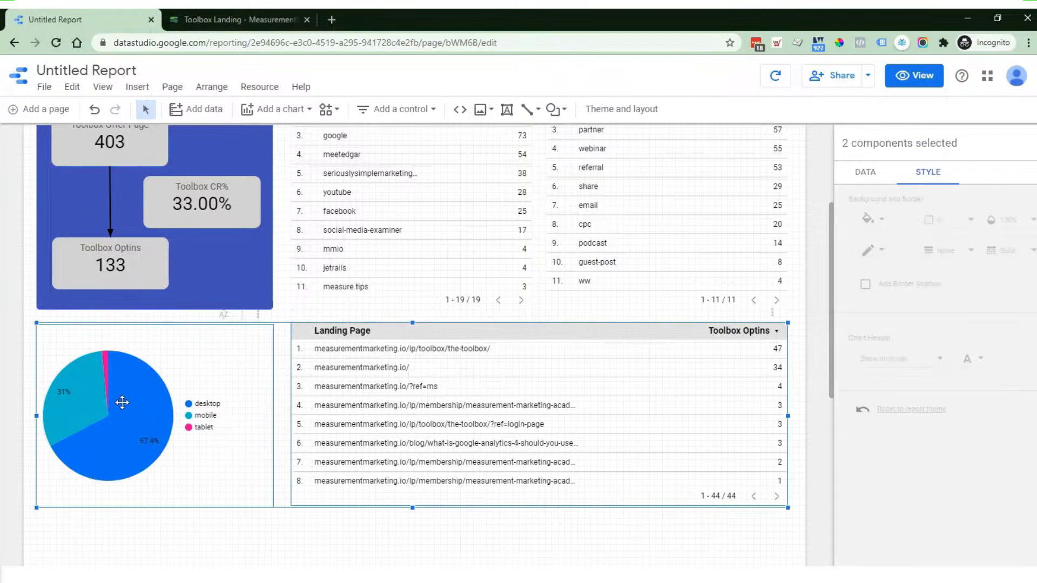
click(154, 436)
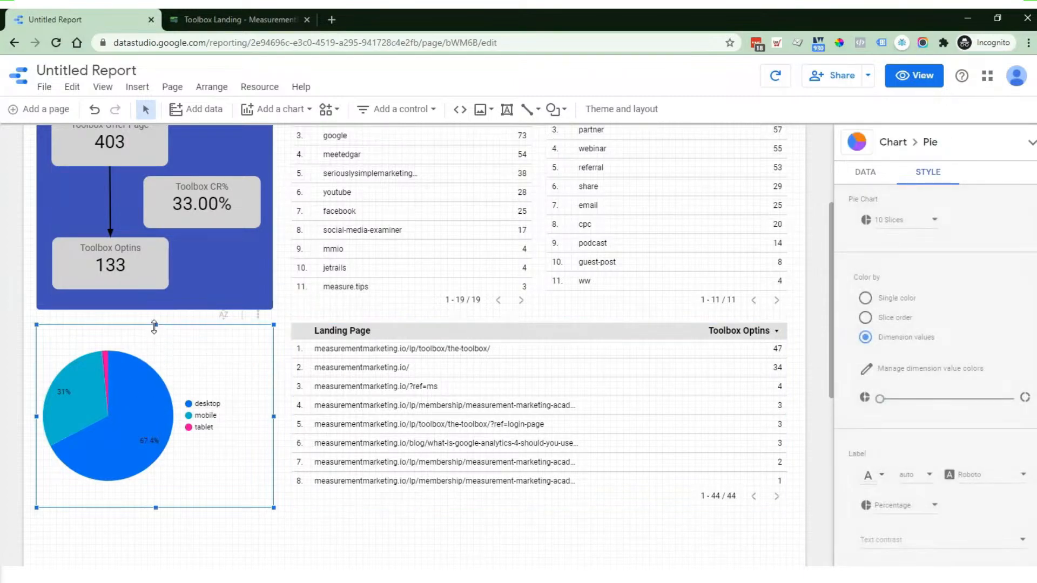
drag(154, 326, 154, 323)
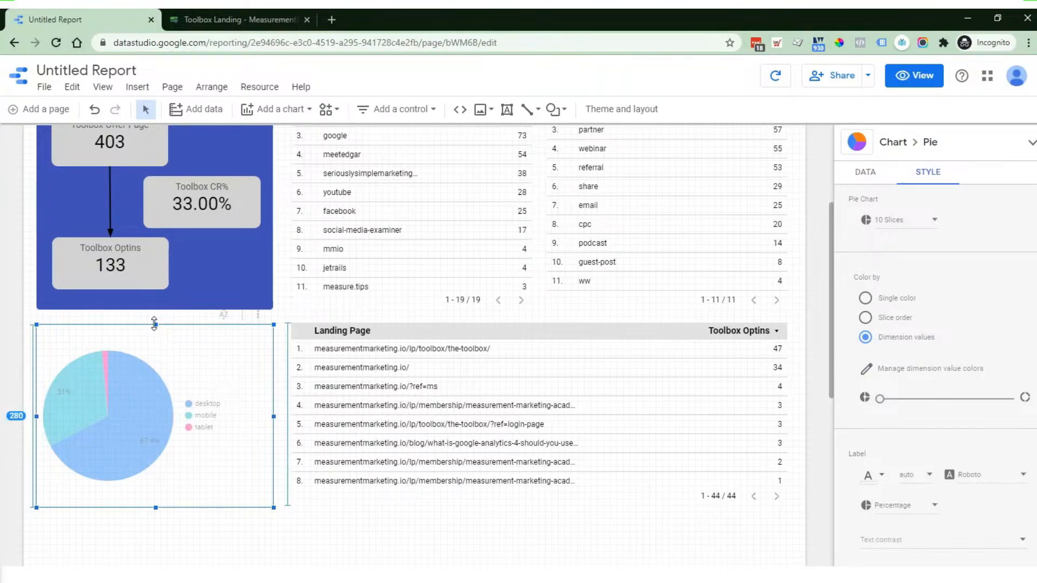
drag(155, 323, 154, 323)
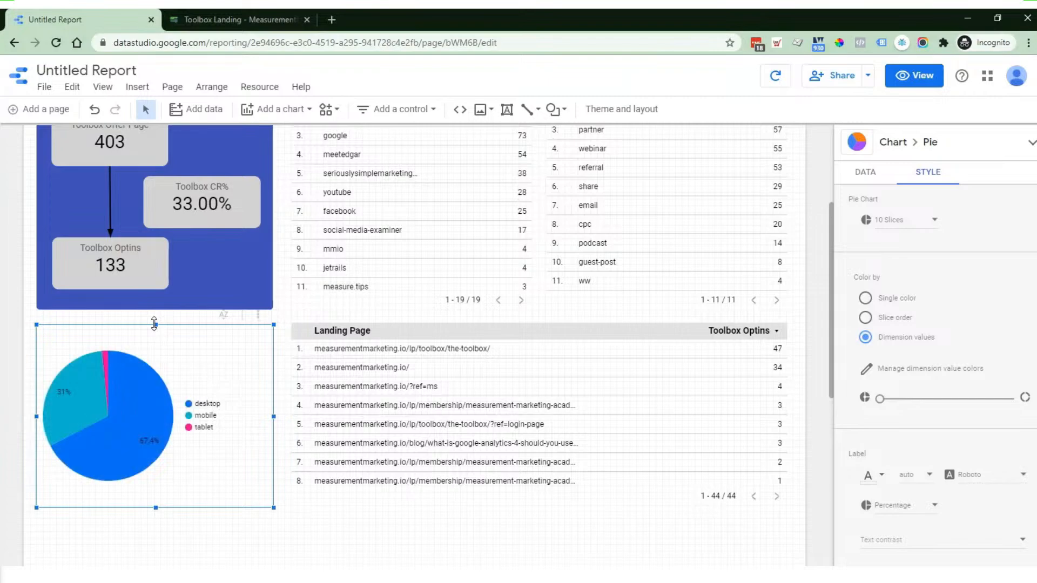
shift+click(470, 389)
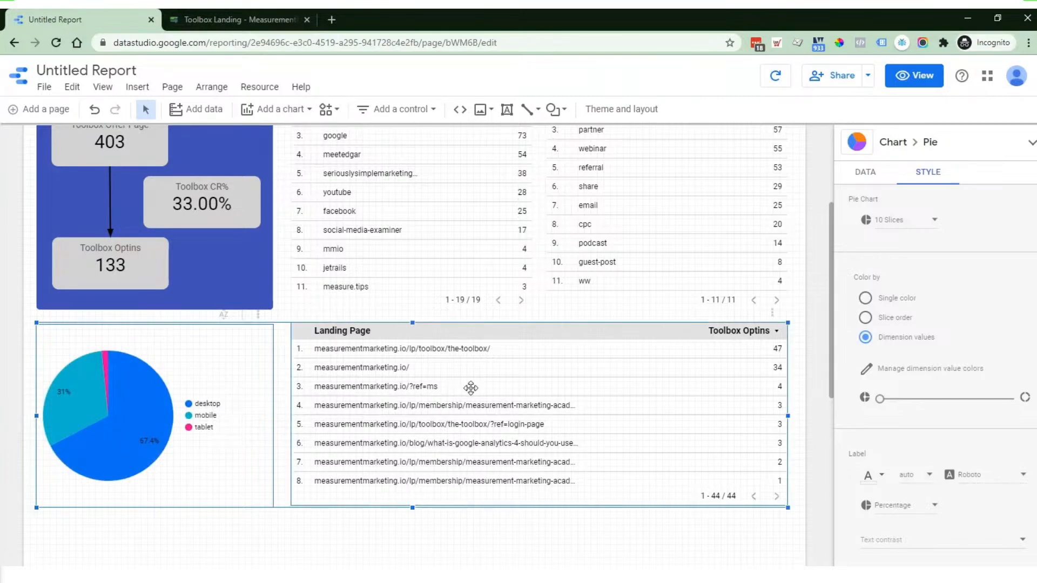
- Adjust the top and bottom edges of the device pie chart's frame to line up with the Landing Page table
click(168, 370)
drag(155, 325, 155, 321)
drag(154, 505, 158, 501)
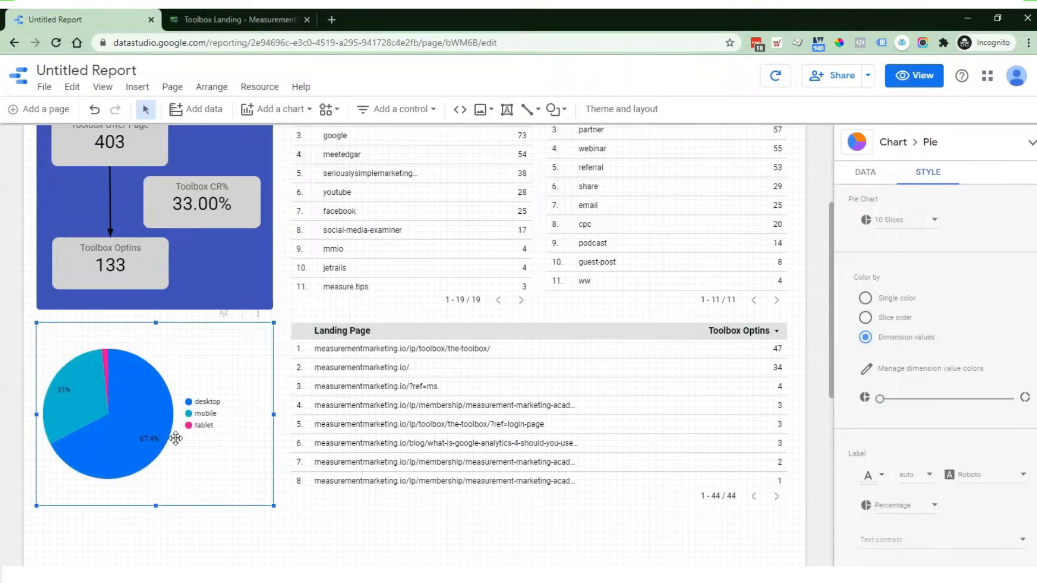
click(420, 407)
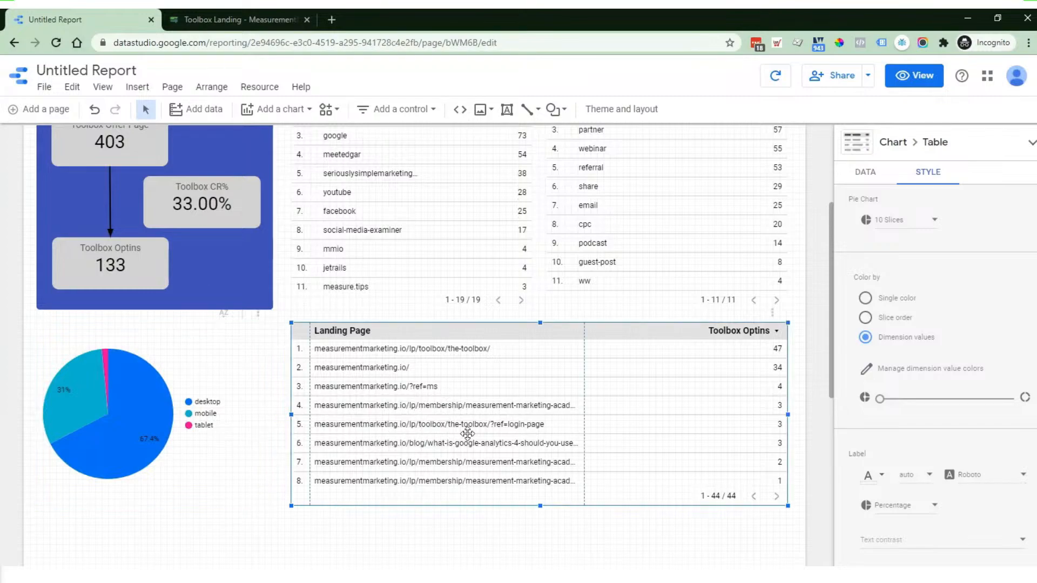
click(116, 416)
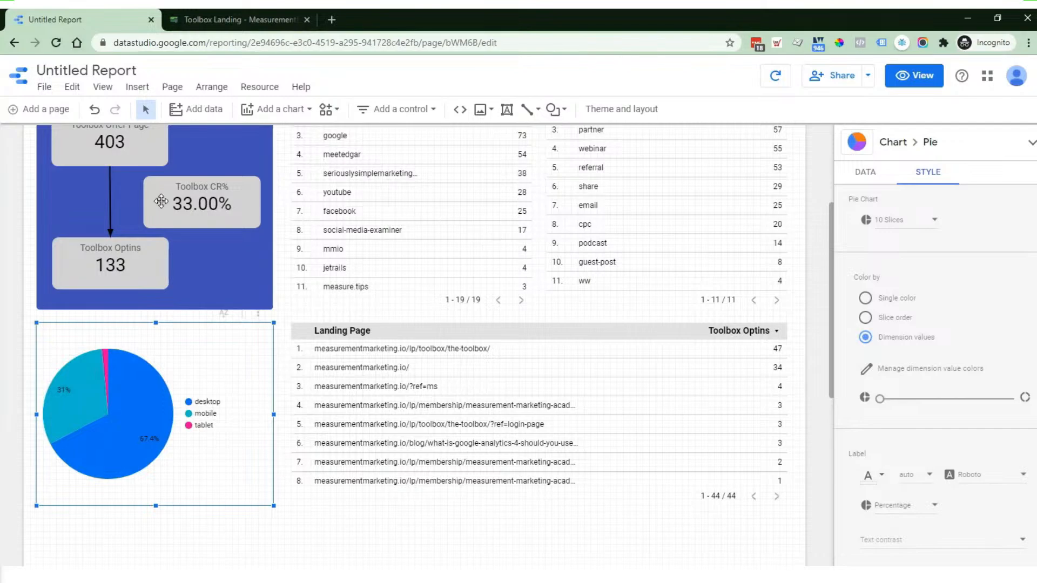
- Add a time series chart below the device pie chart, starting at the pie chart's left edge
scroll(188, 472, down, 2)
scroll(528, 479, down, 2)
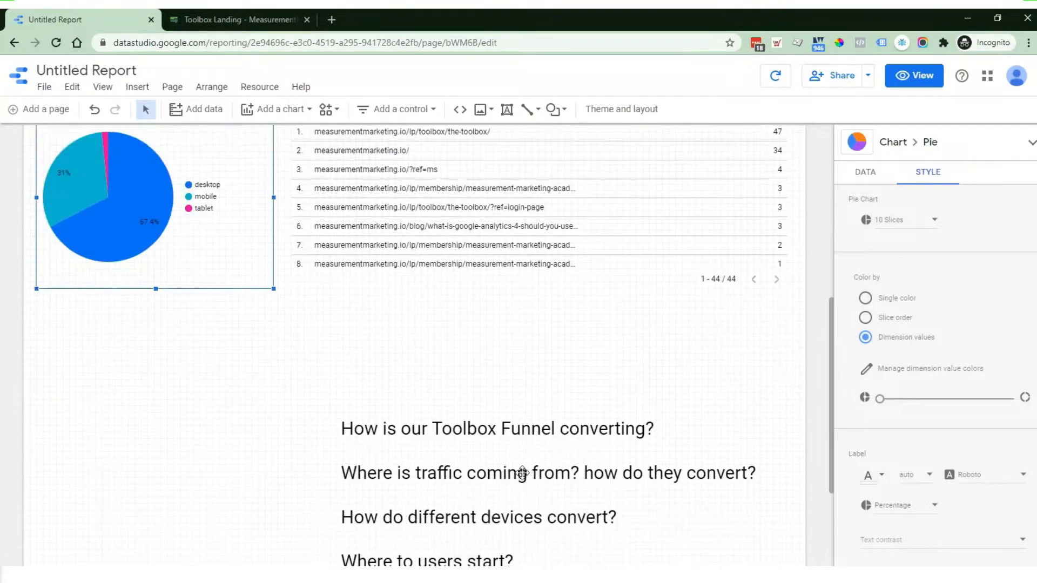
click(281, 121)
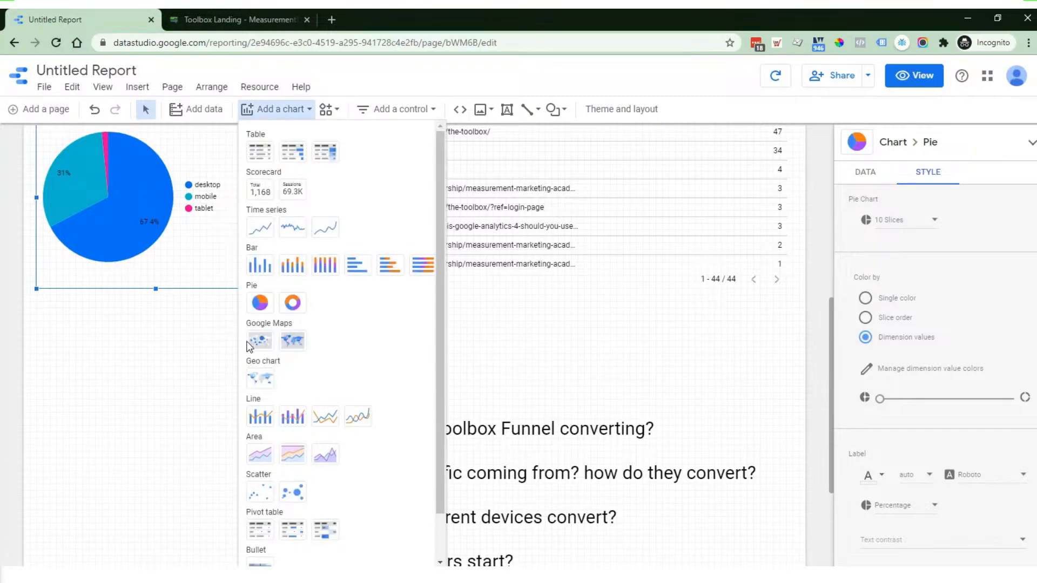
click(261, 229)
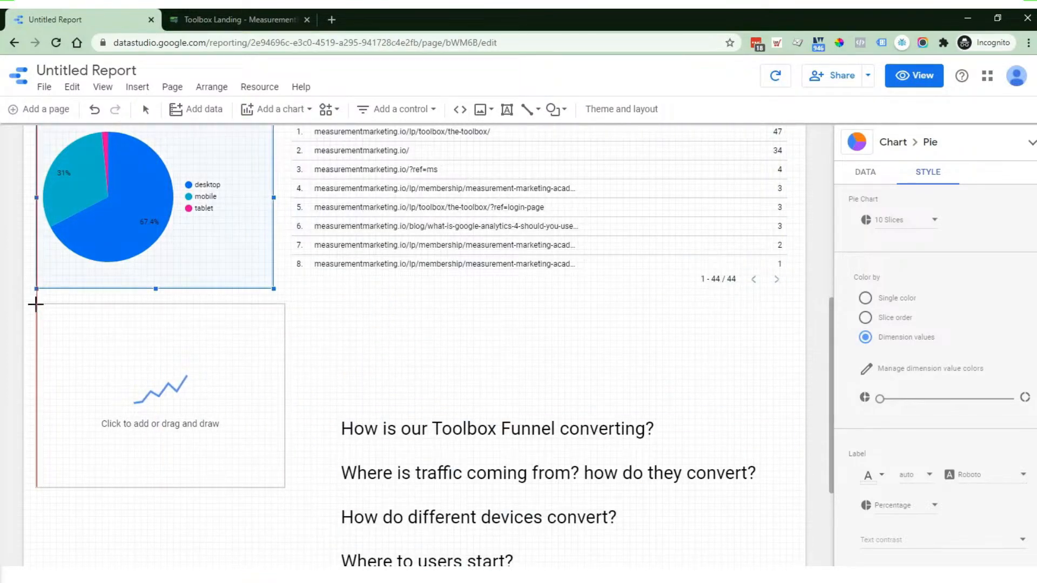
click(36, 304)
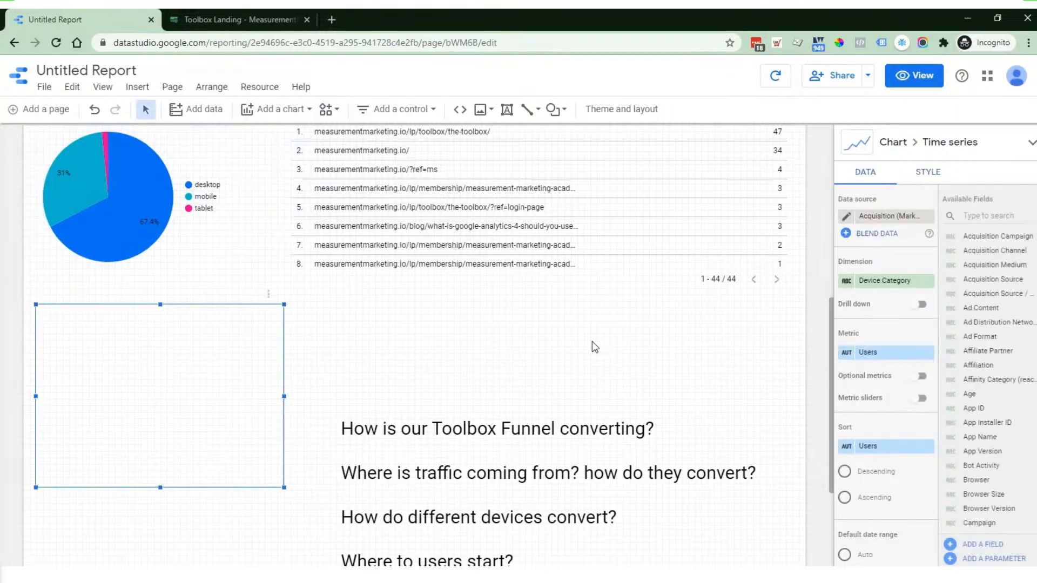
- Nudge the text box of funnel questions further down the page to free space beside the time series chart
scroll(592, 342, down, 3)
click(458, 295)
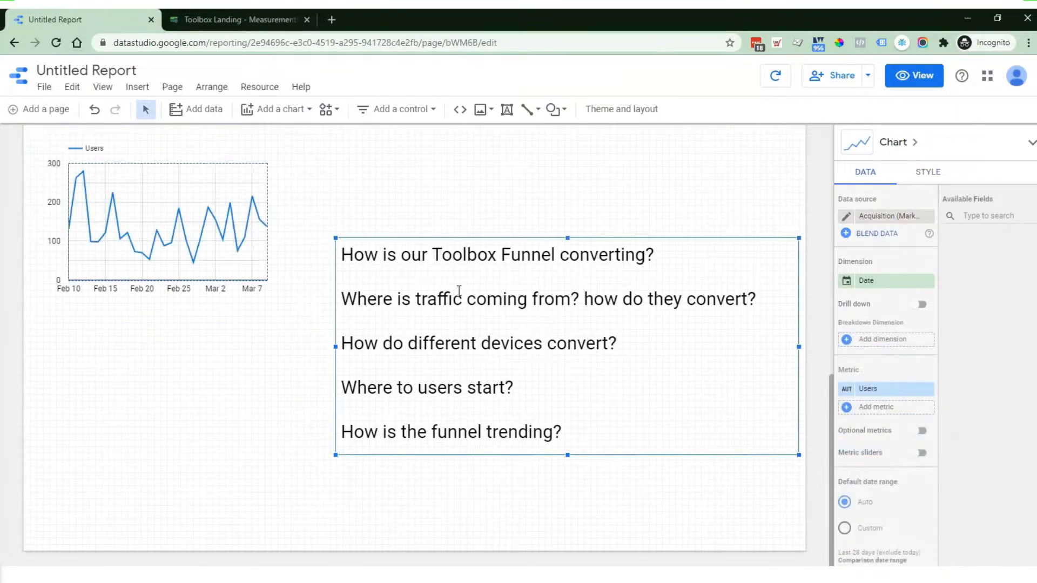
key(Down)
key(Down)
key(Down)
key(Down)
key(Down)
key(Down)
key(Down)
key(Down)
key(Down)
key(Down)
key(Down)
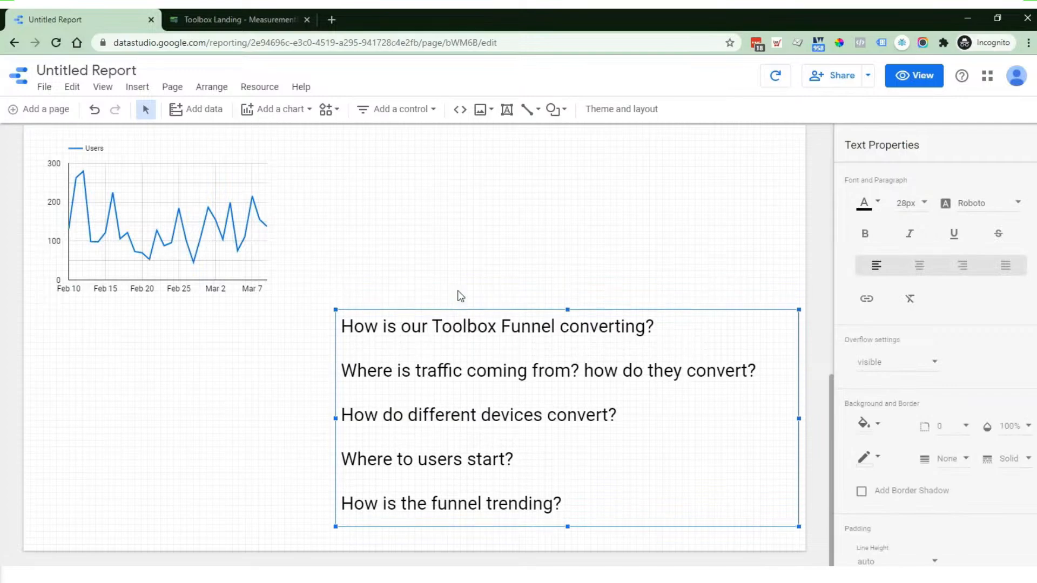
key(Down)
- Widen the time series chart until its right edge lines up with the Landing Page table's right edge
scroll(331, 247, up, 2)
click(234, 337)
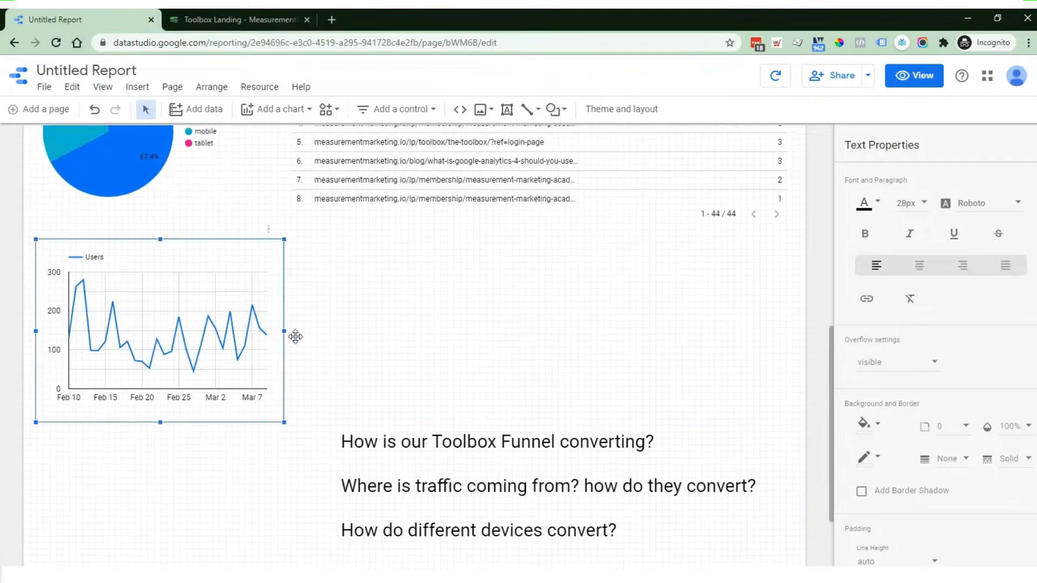
drag(283, 331, 789, 336)
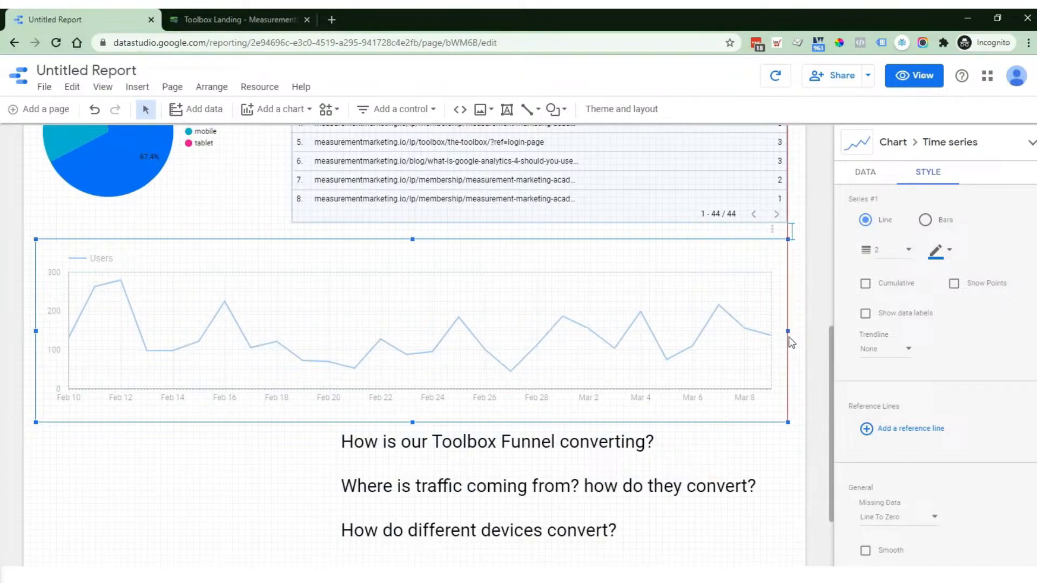
- Find the Toolbox goal fields and replace the time series chart's Users metric with Toolbox (Goal 16 Completions)
click(865, 174)
click(1001, 215)
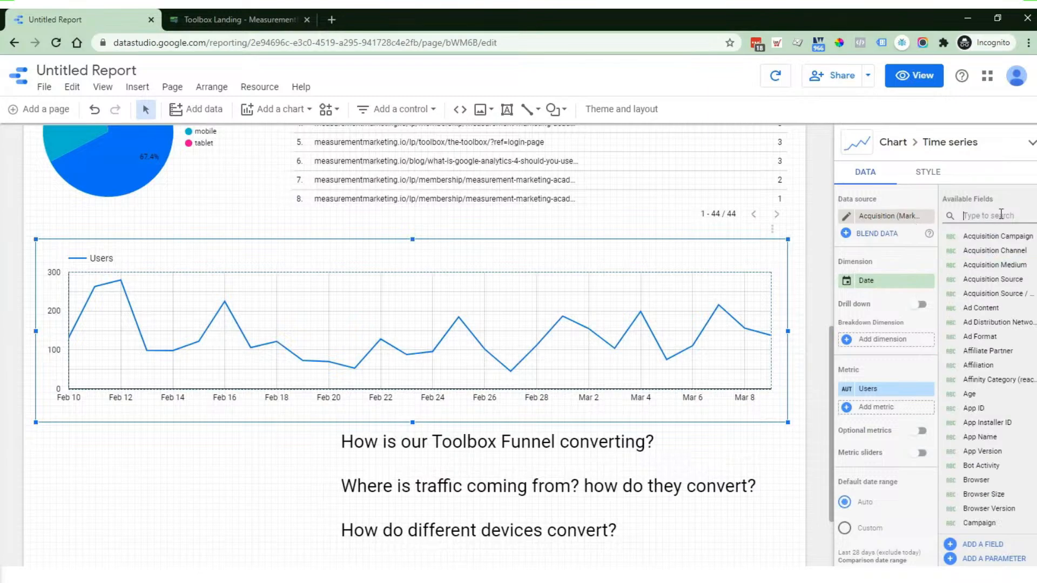
text(tool)
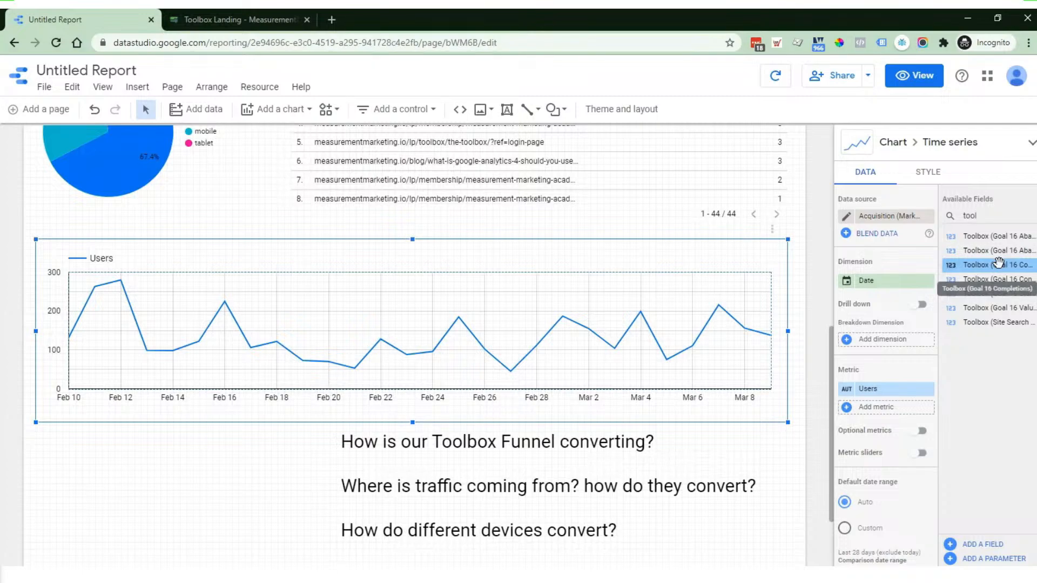
drag(998, 262, 881, 363)
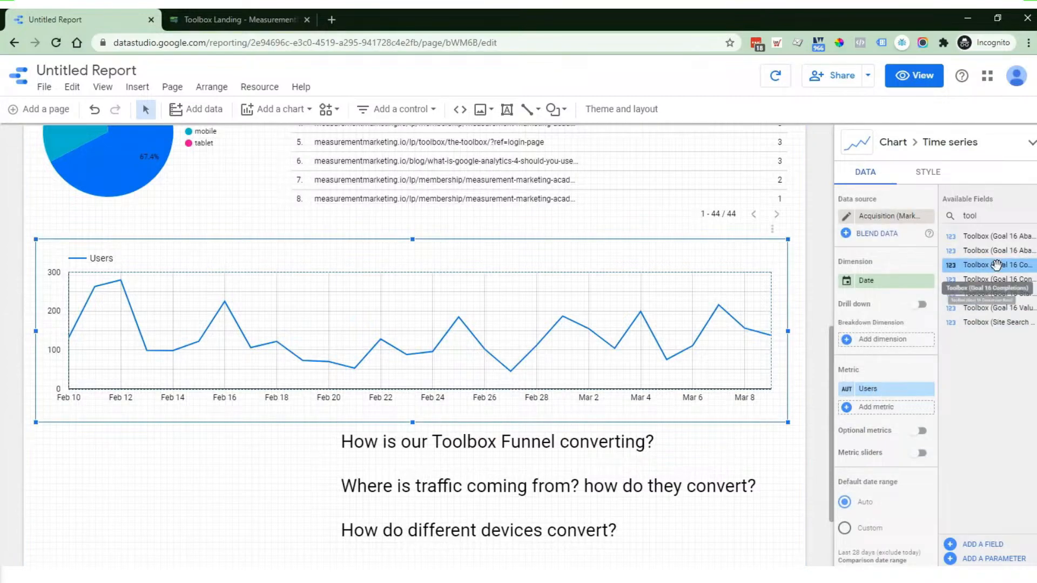
drag(997, 265, 899, 400)
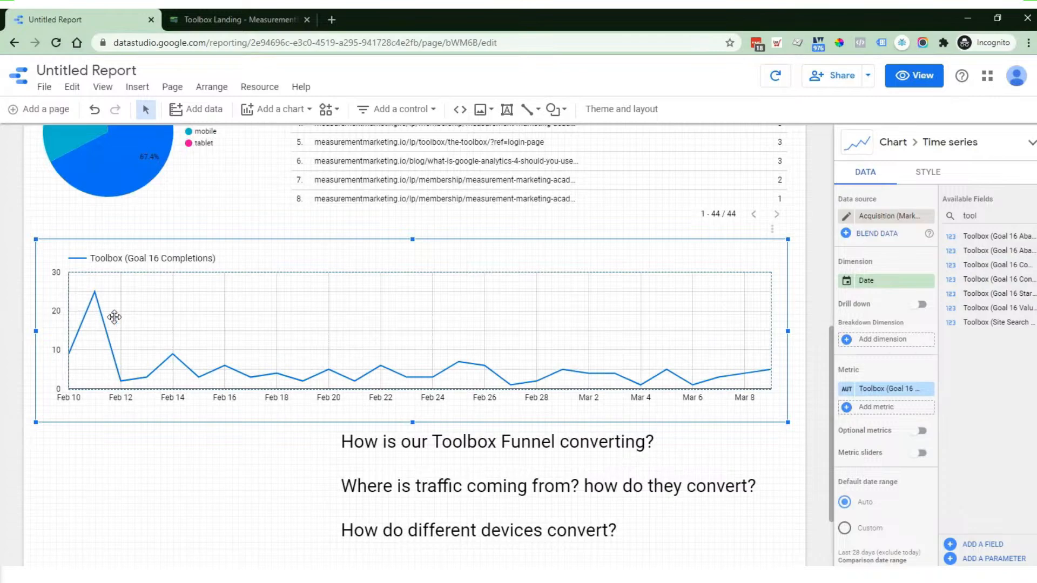
- Rename the time series chart's metric as Toolbox Optins
click(847, 388)
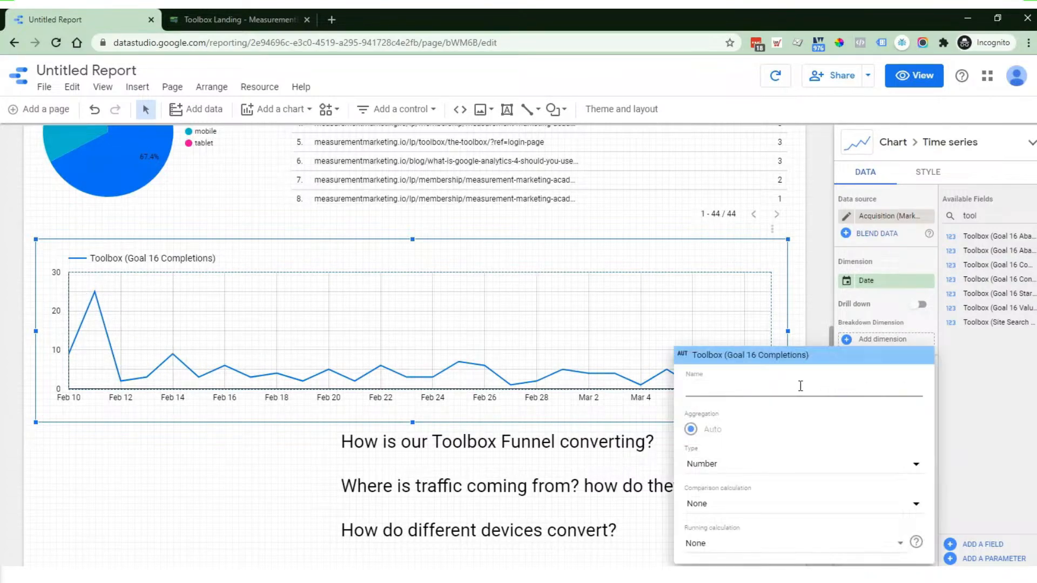
text(T)
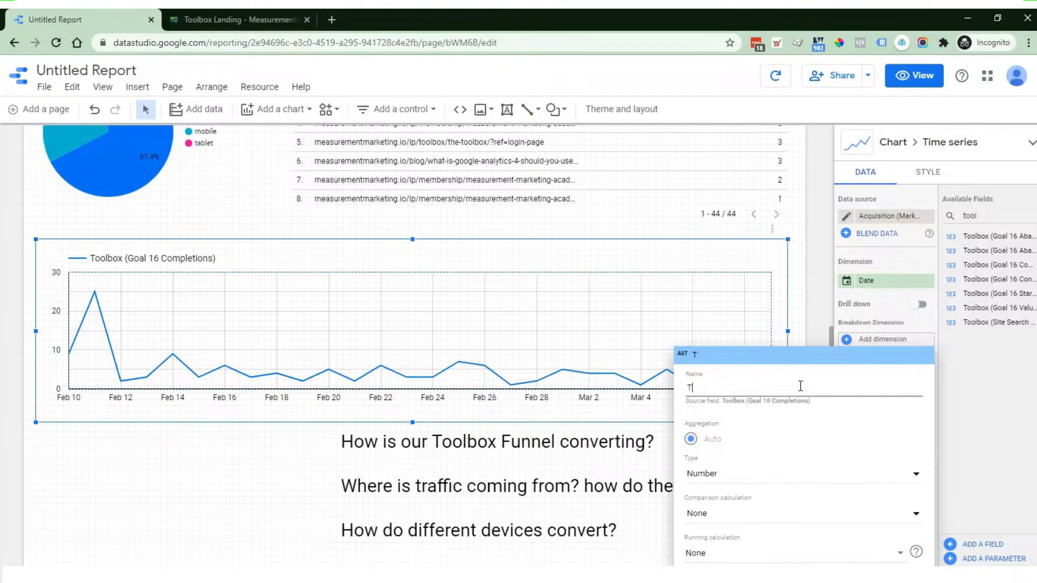
text(oolbox Optins)
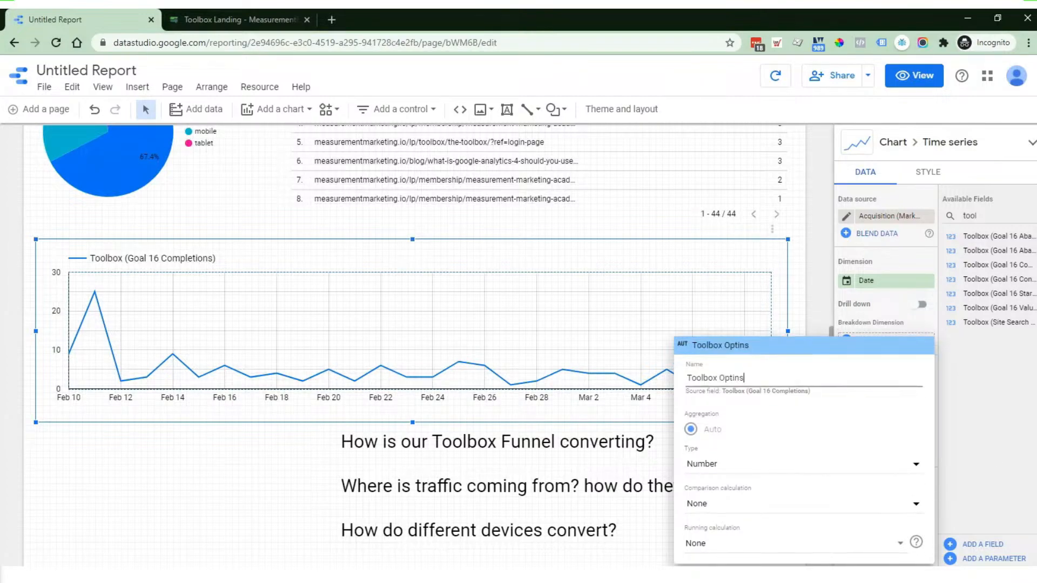
click(996, 464)
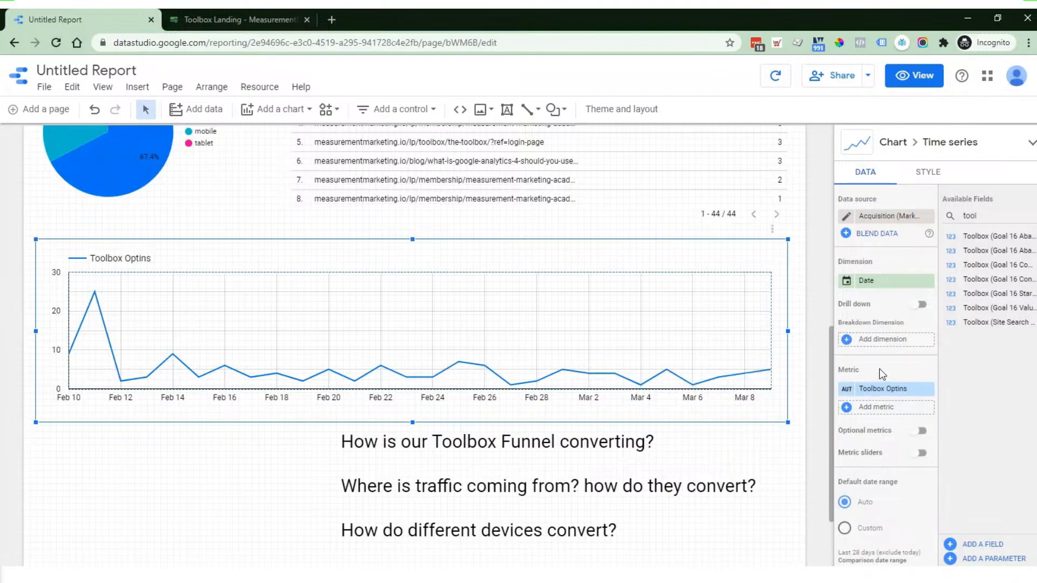
- Switch the report to view mode and filter it to Feb 10–12 by selecting that range on the Toolbox Optins chart
scroll(880, 370, down, 6)
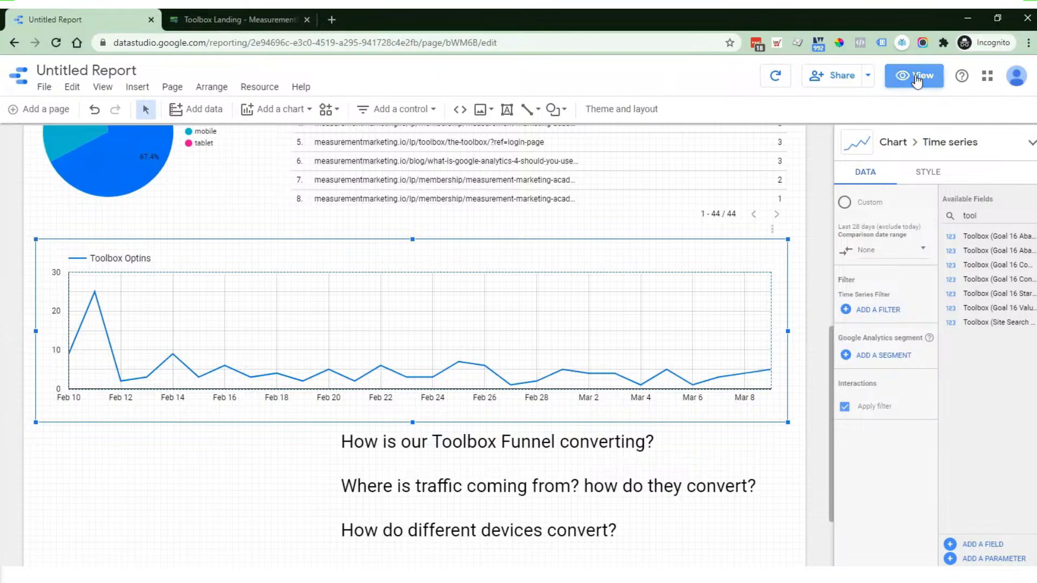
click(919, 77)
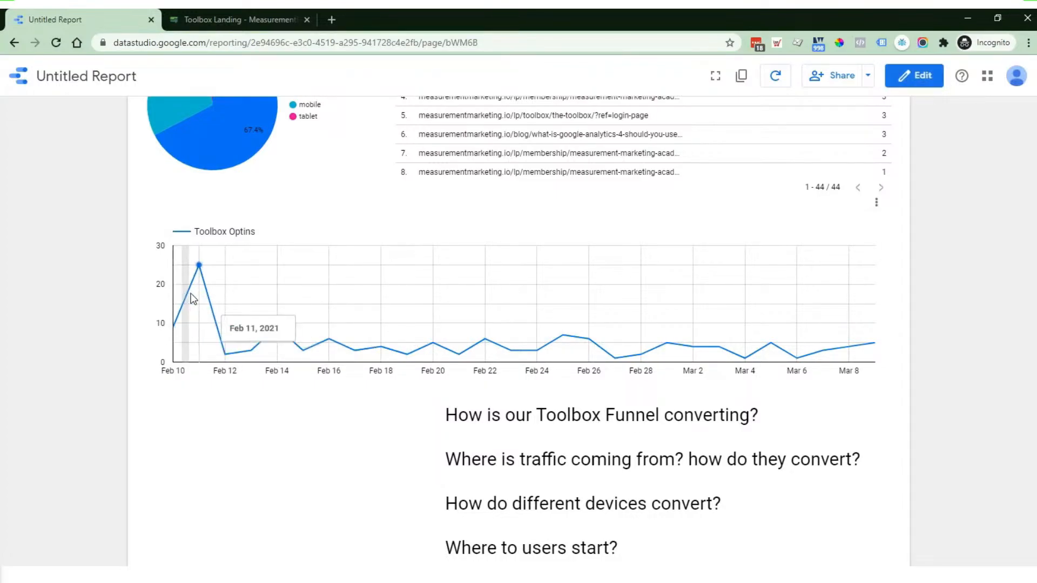
click(225, 294)
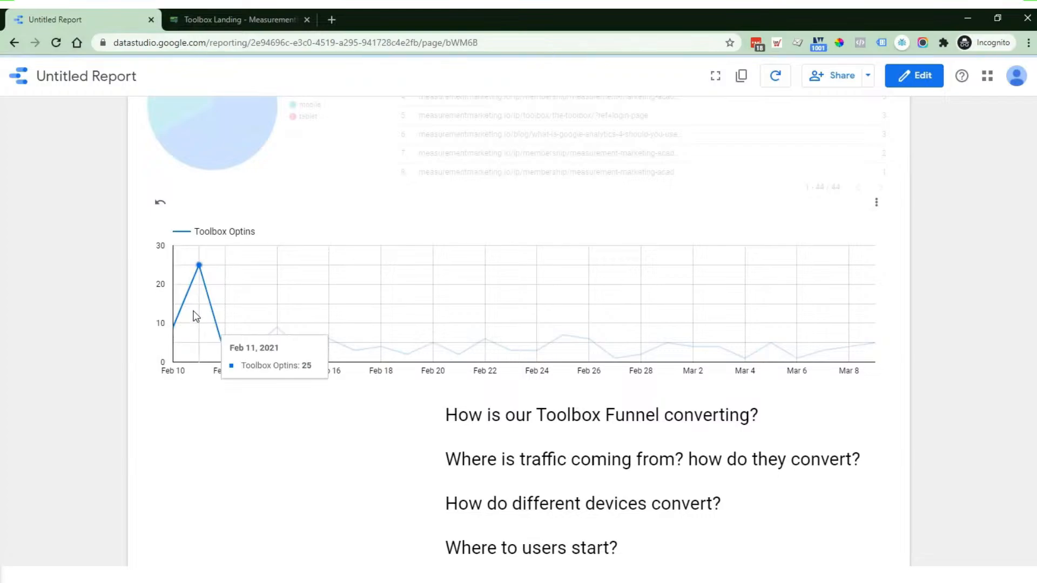
- Examine the funnel scorecards and the Source, Medium, device and Landing Page charts for the selected date range
scroll(391, 359, up, 2)
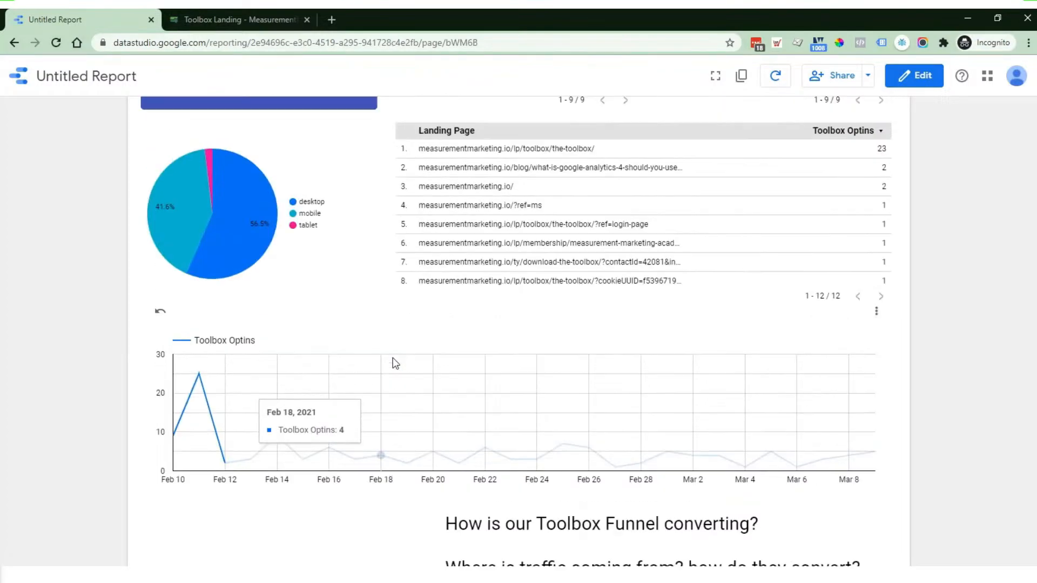
scroll(394, 358, up, 4)
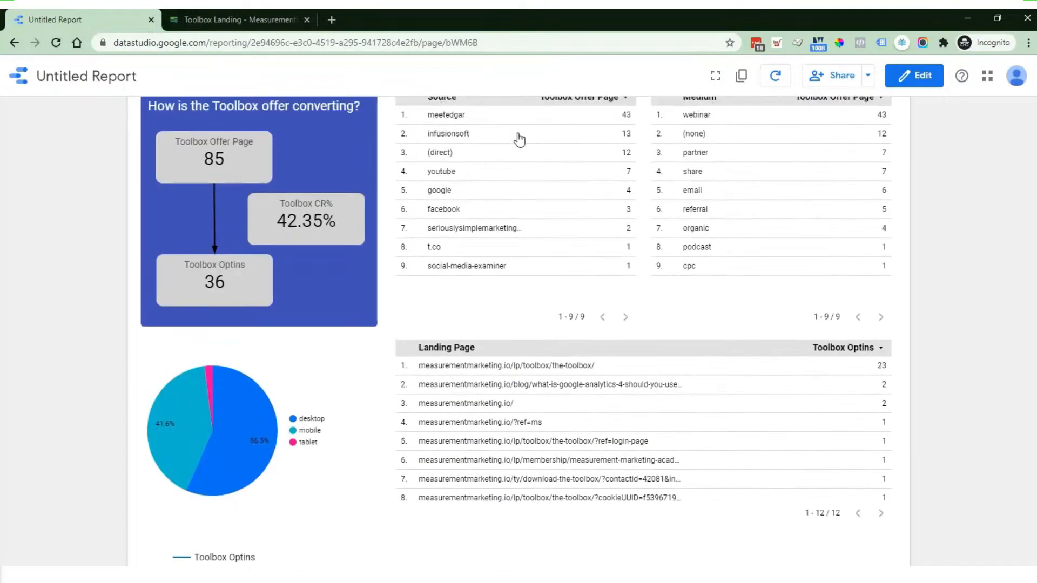
scroll(521, 315, up, 2)
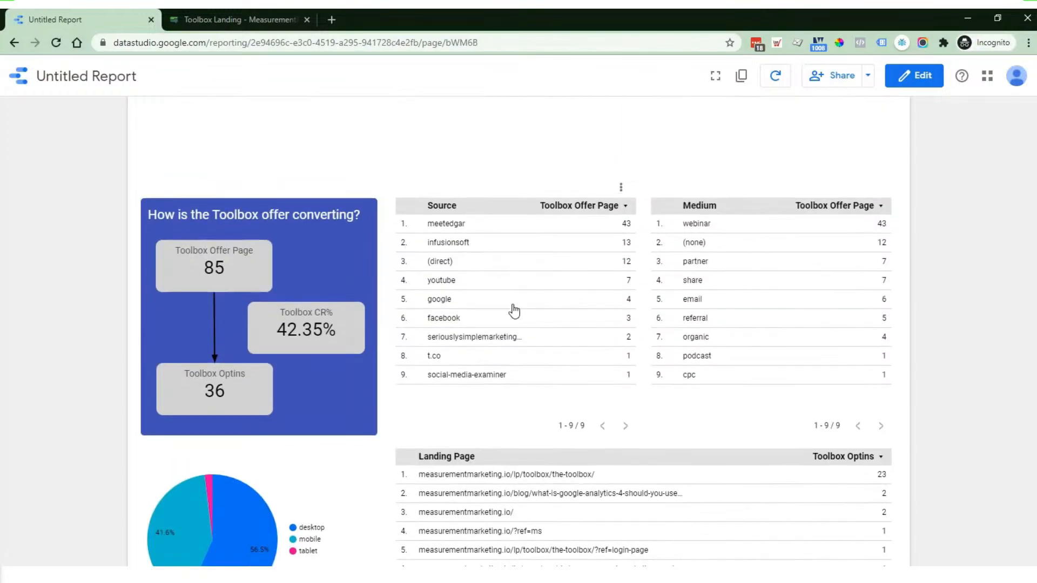
scroll(546, 295, down, 3)
scroll(567, 306, up, 3)
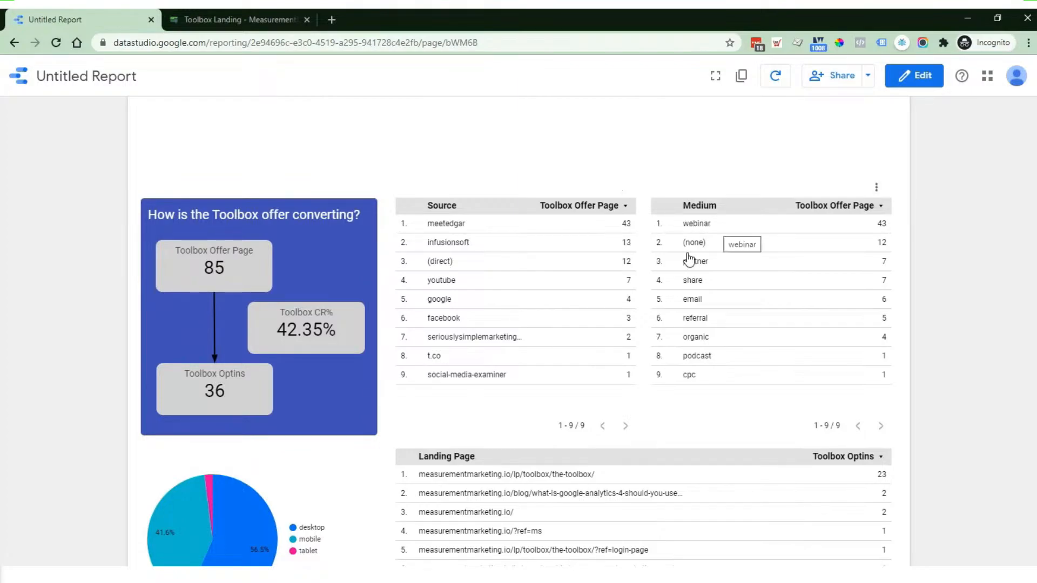
- Return the report to edit mode and add a date range control above the Medium table
scroll(511, 324, down, 2)
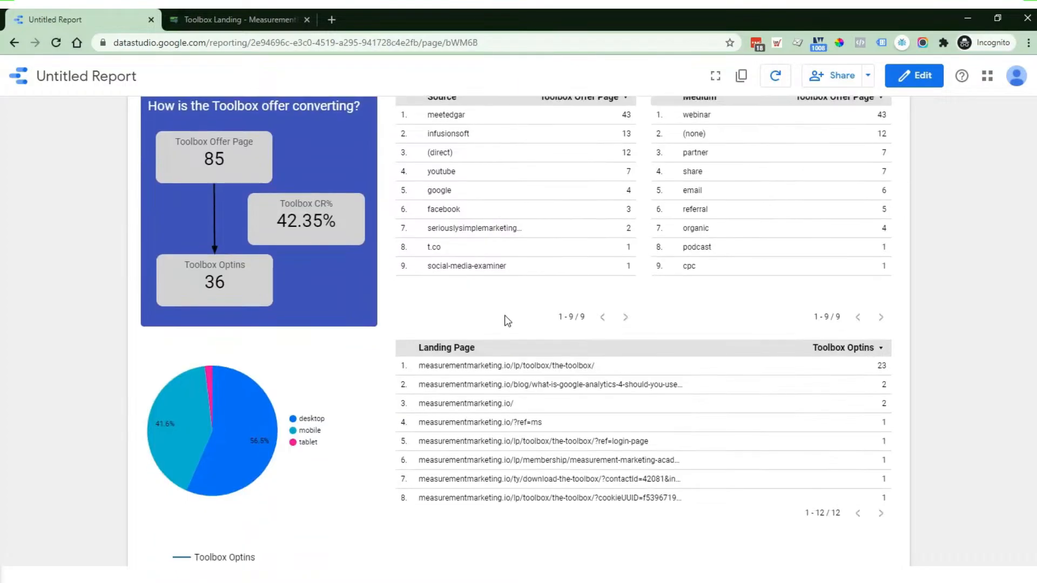
scroll(508, 321, down, 2)
mouse_move(256, 363)
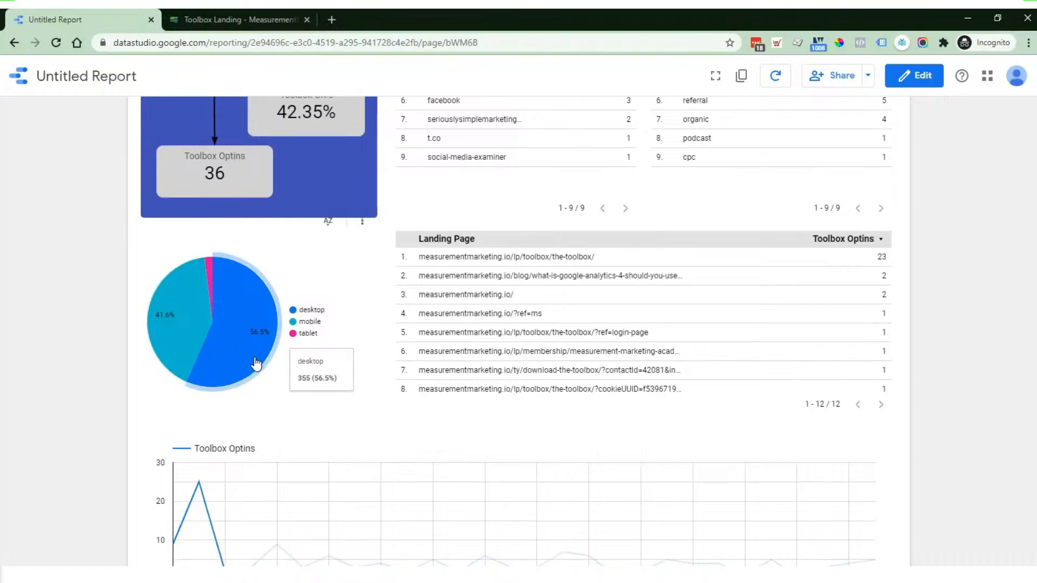
scroll(706, 423, down, 2)
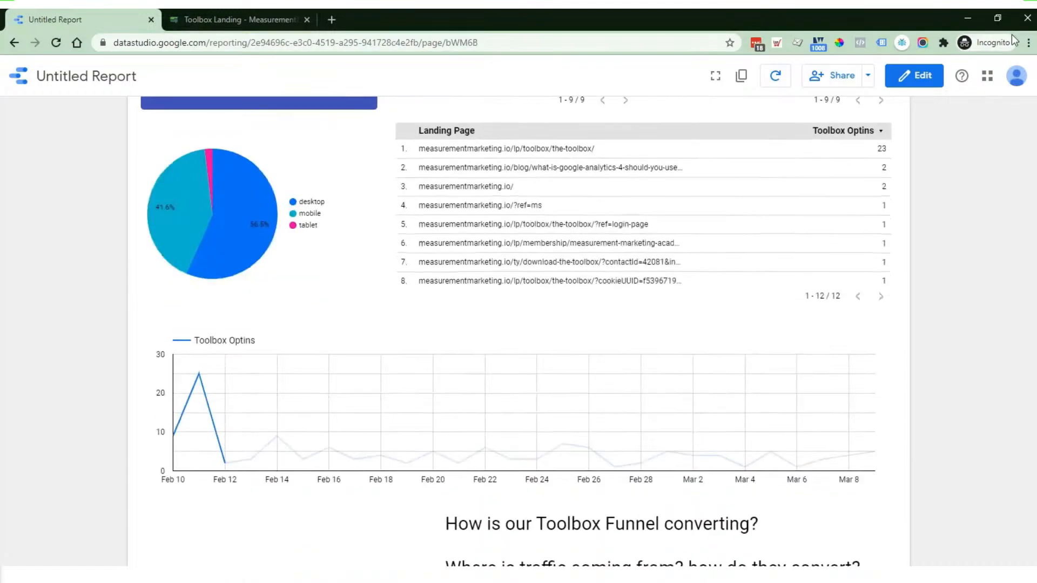
mouse_move(239, 388)
click(921, 77)
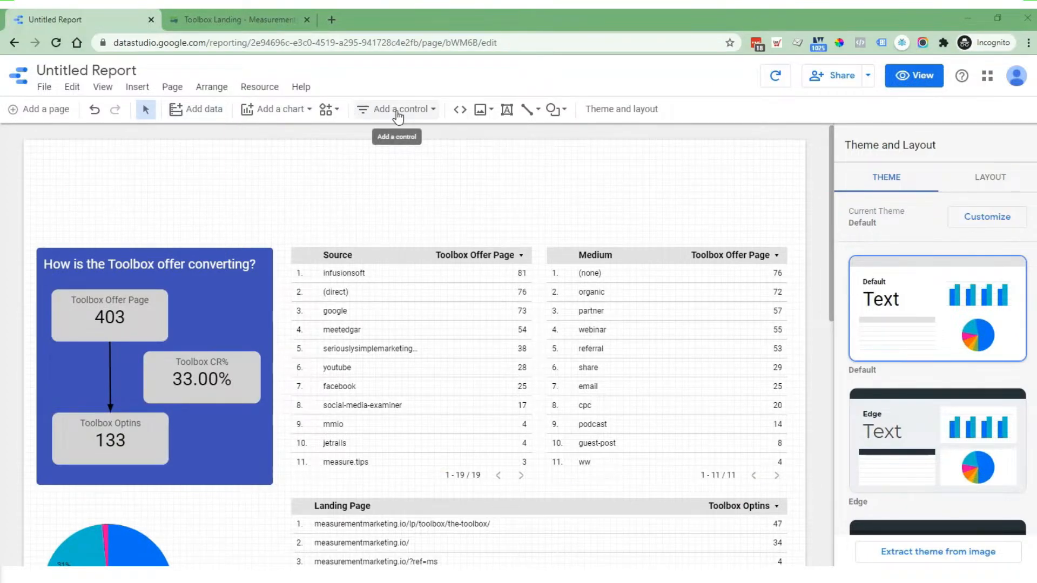
click(416, 112)
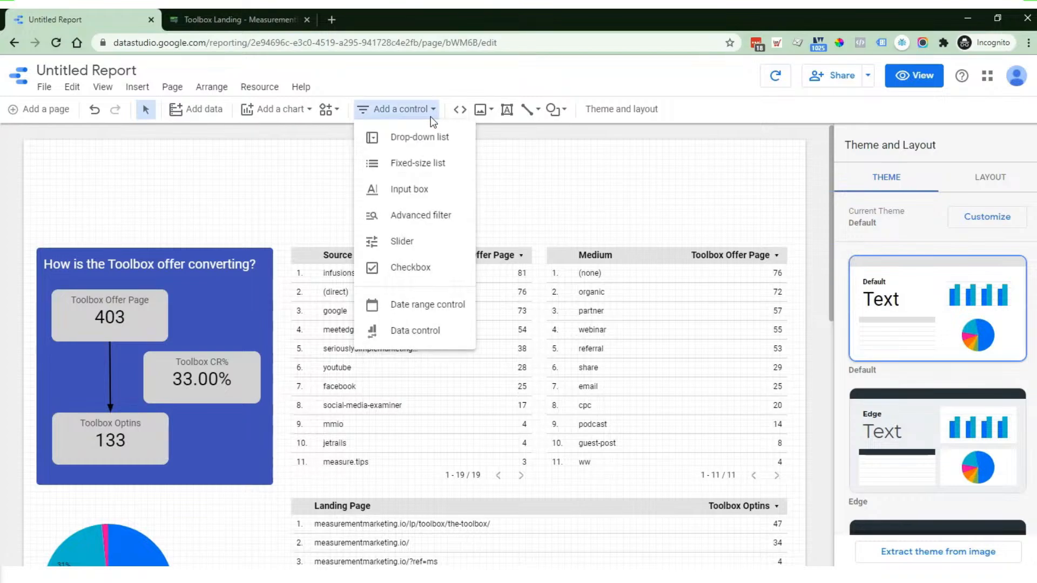
click(406, 306)
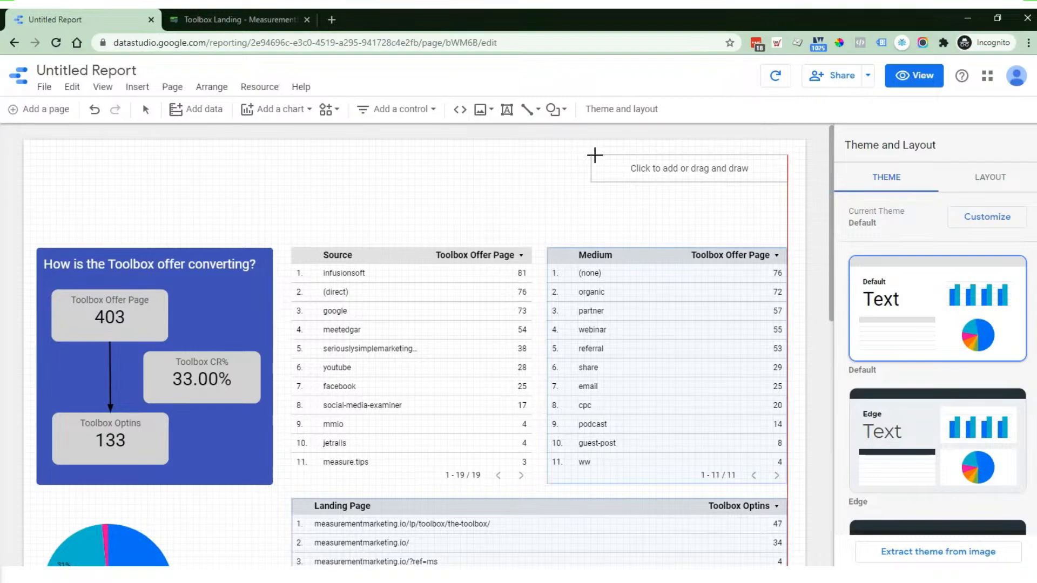
click(594, 157)
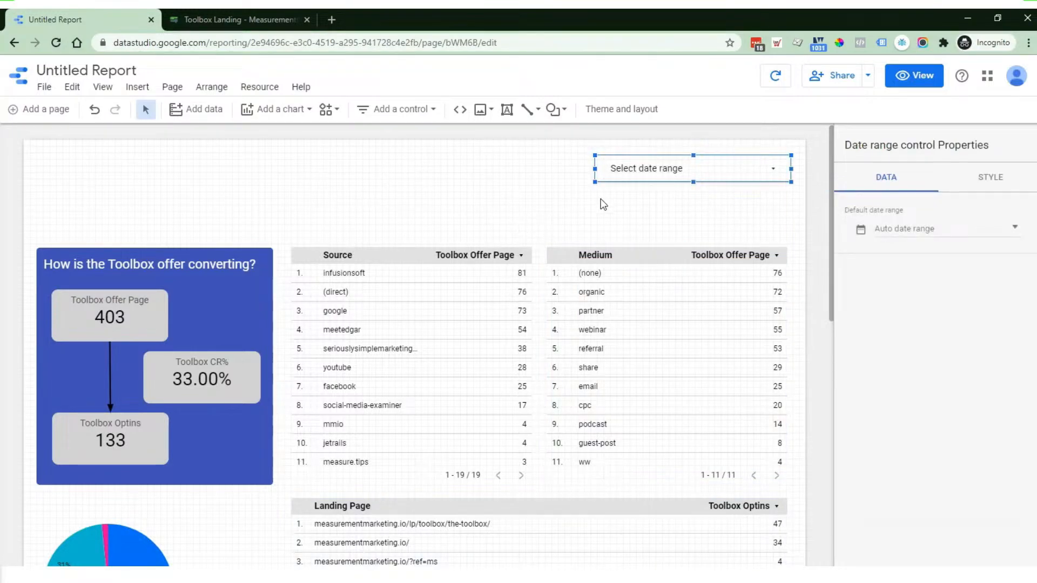
- Set the date range control's default date range to Last 7 days, excluding today
click(973, 238)
click(1003, 233)
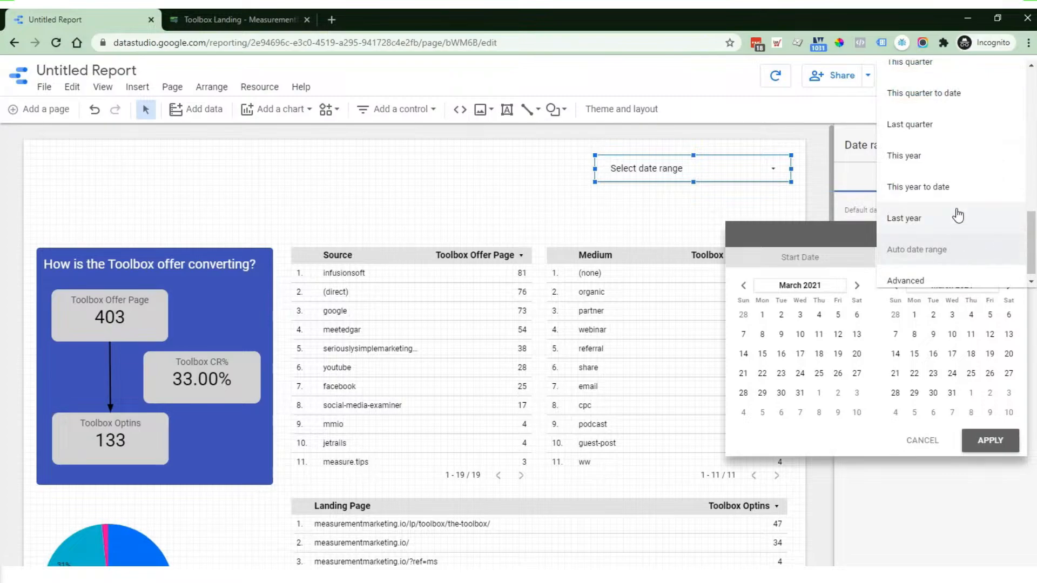
scroll(959, 216, up, 10)
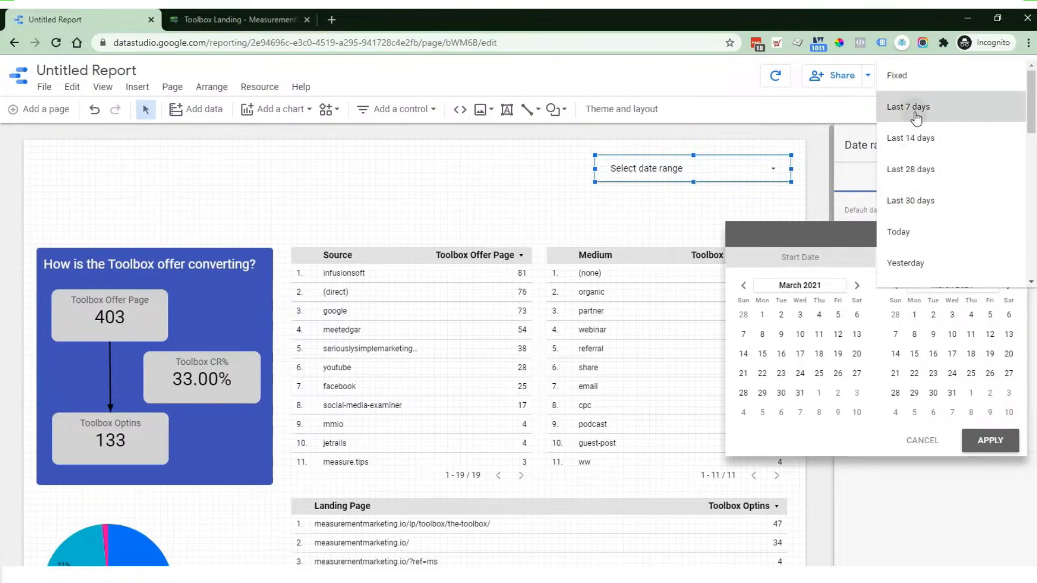
click(916, 111)
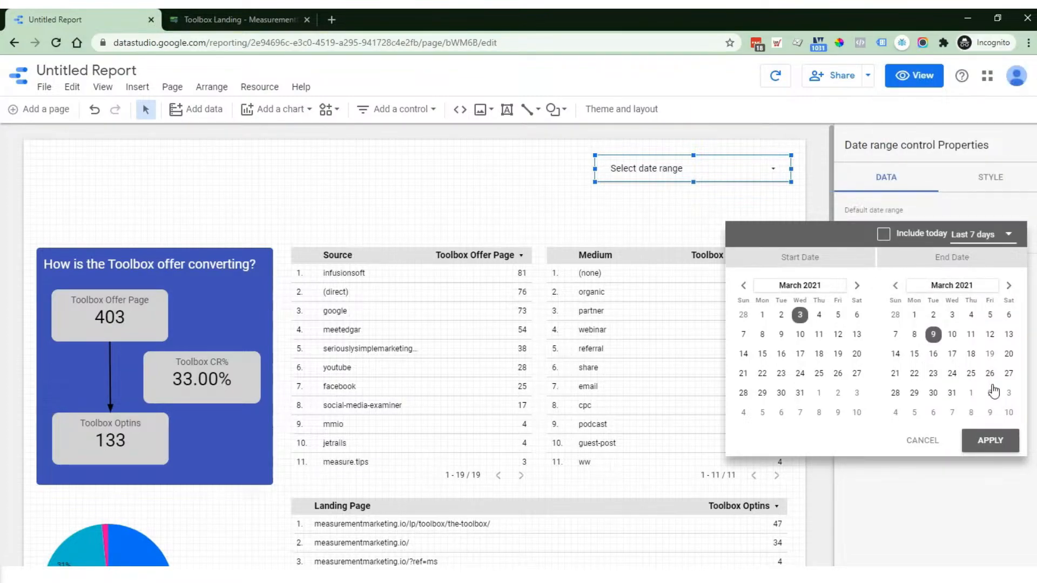
click(997, 442)
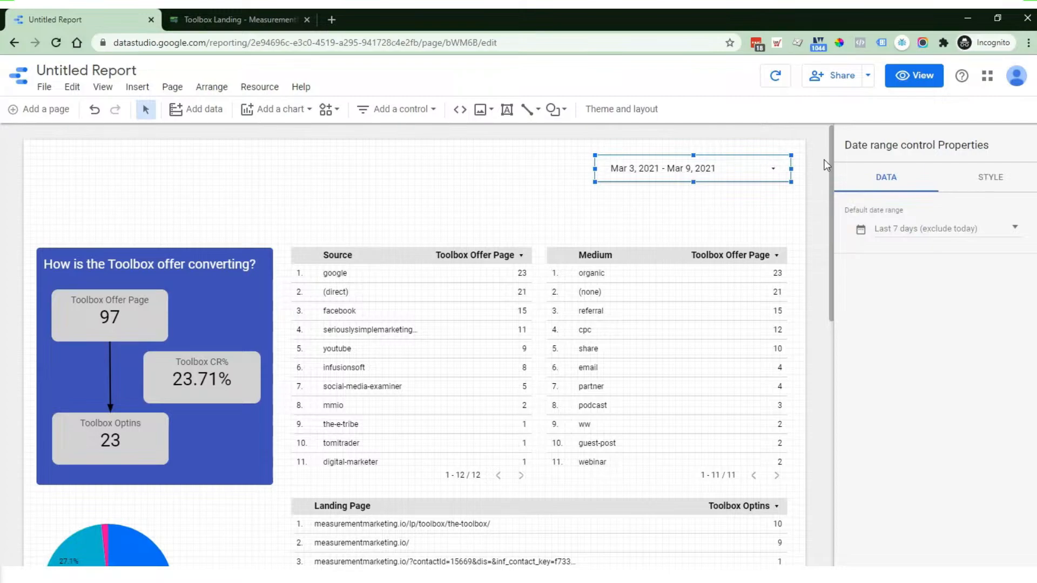
- Give the date range control a teal theme-colour background and a border radius of 10
click(995, 189)
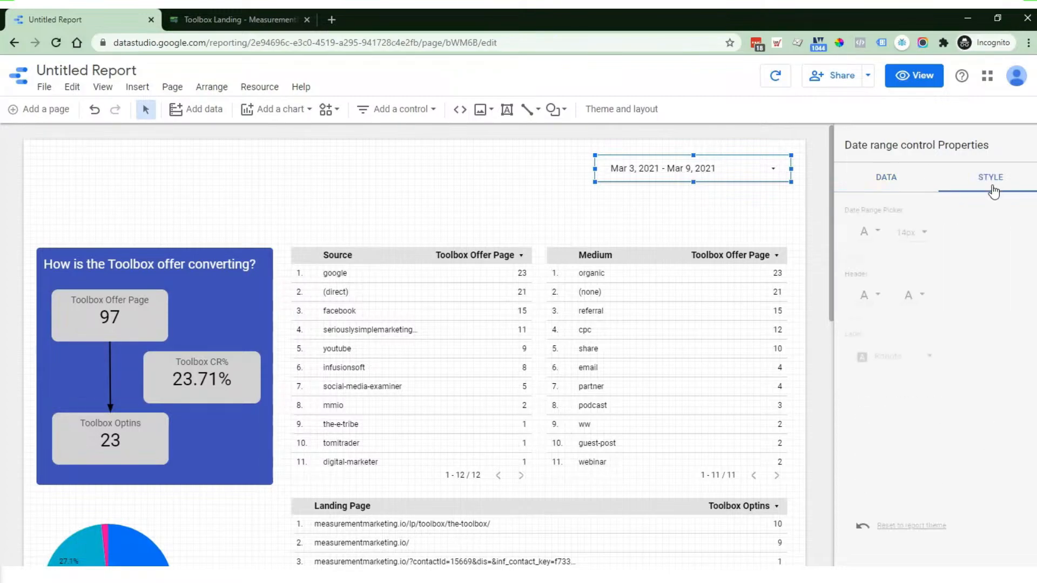
click(866, 421)
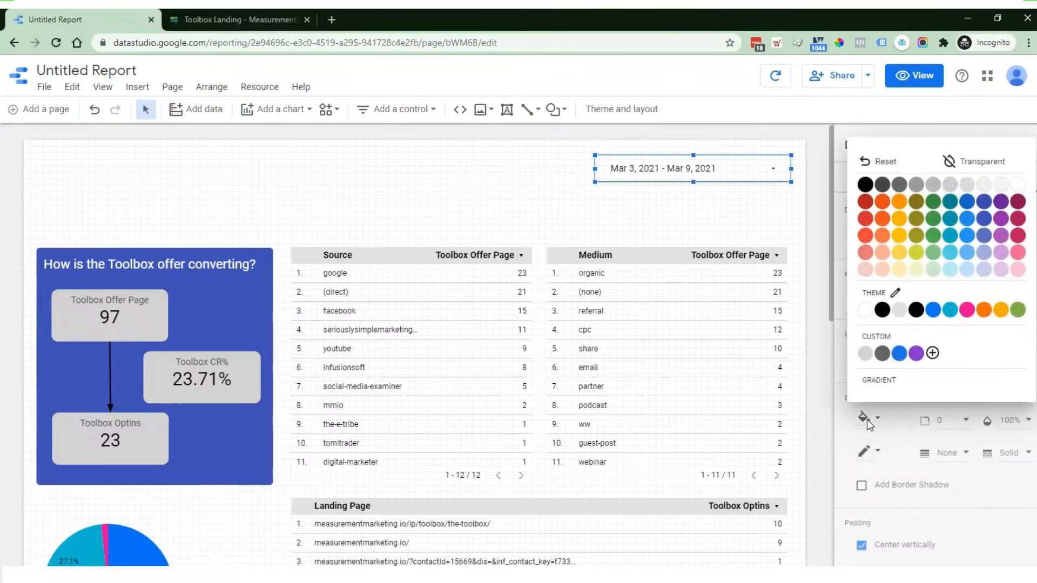
click(950, 310)
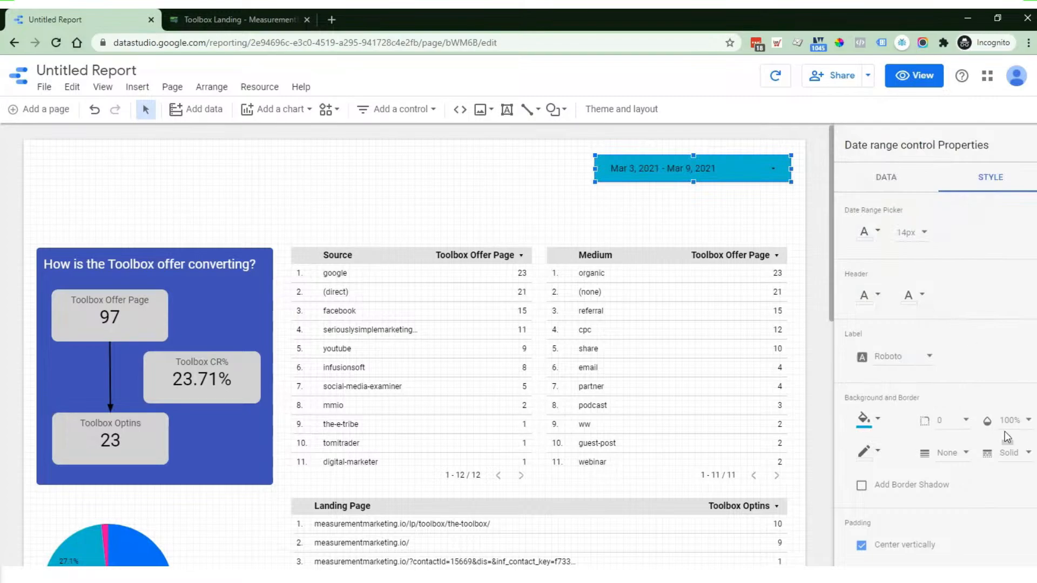
click(952, 420)
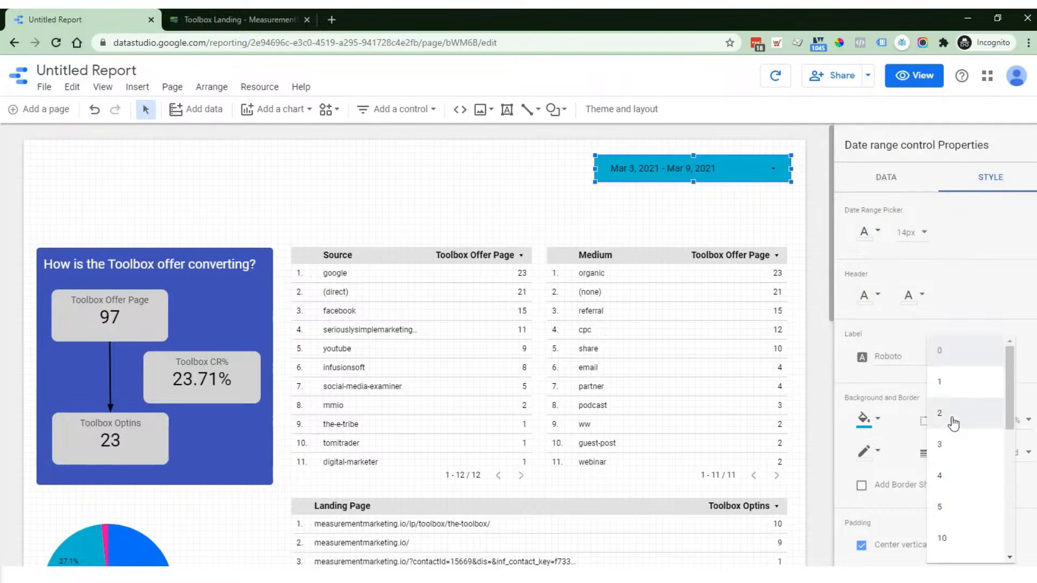
click(969, 547)
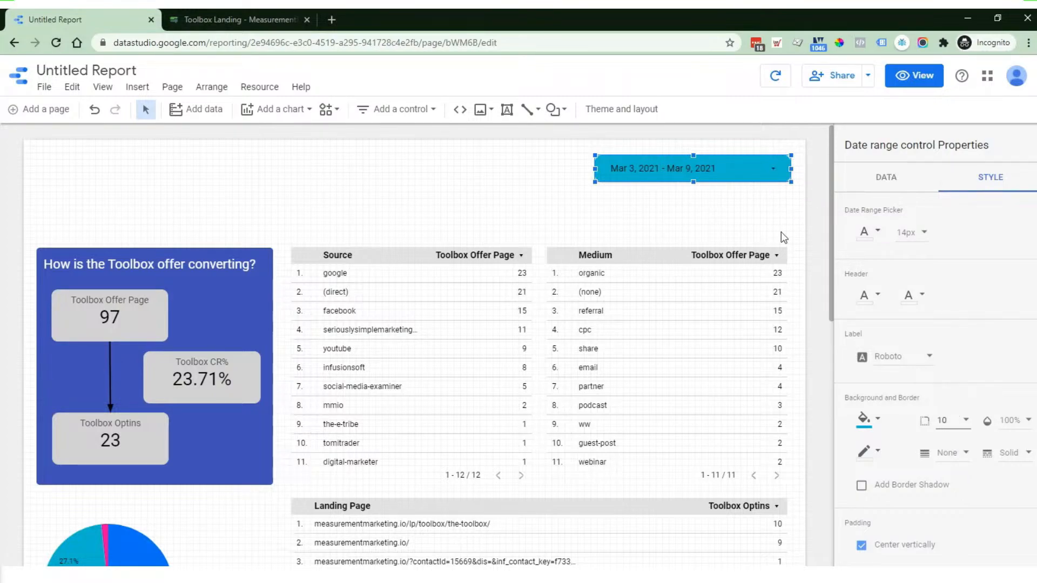
click(796, 216)
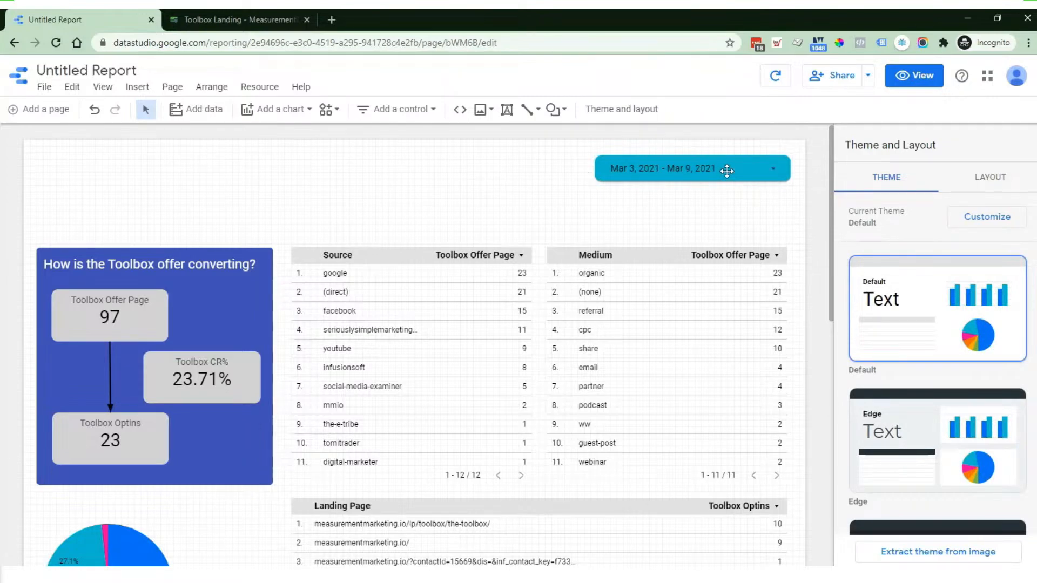
- Add a drop-down list control above the blue funnel panel, aligned with its left edge
click(399, 113)
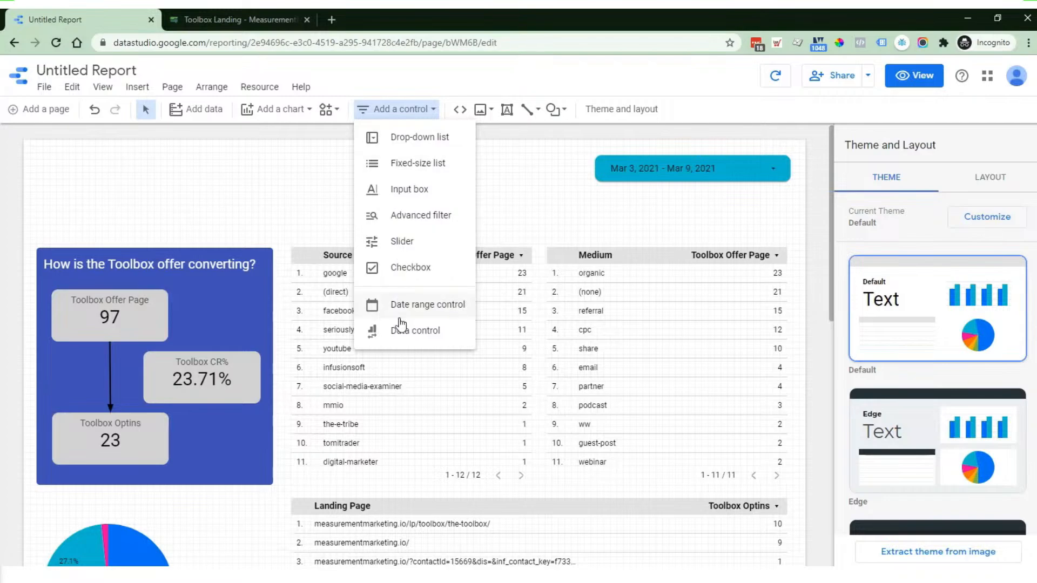
click(406, 137)
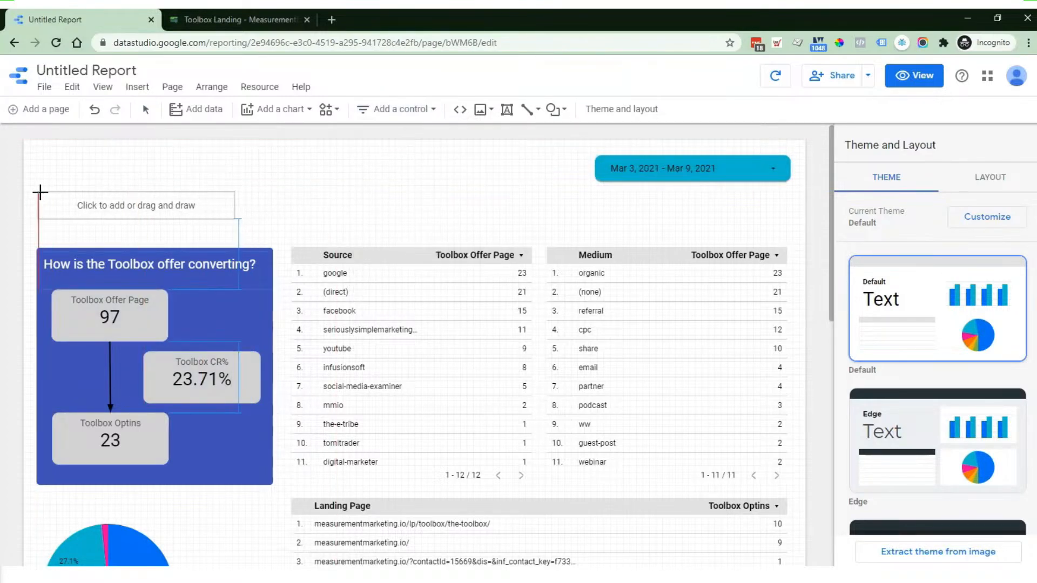
click(40, 192)
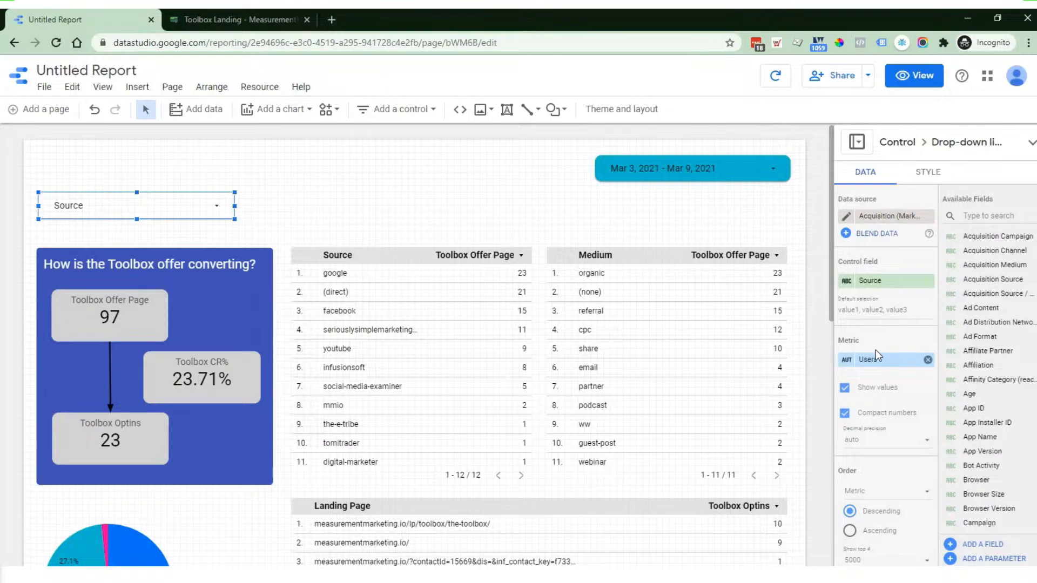
- Set the Source drop-down control's background to the orange theme colour
click(933, 177)
scroll(940, 324, down, 4)
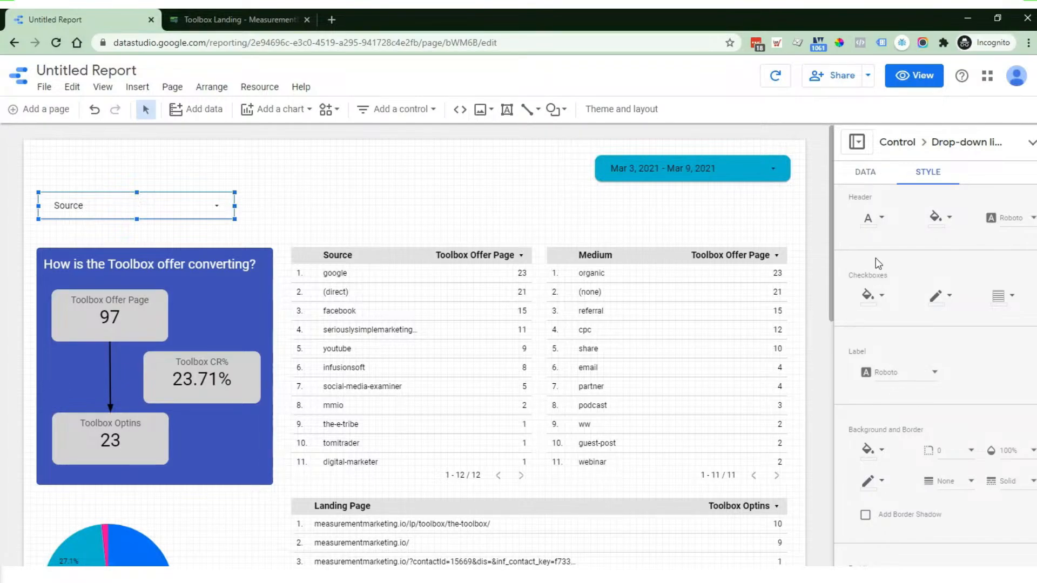
scroll(592, 264, down, 2)
scroll(868, 341, down, 2)
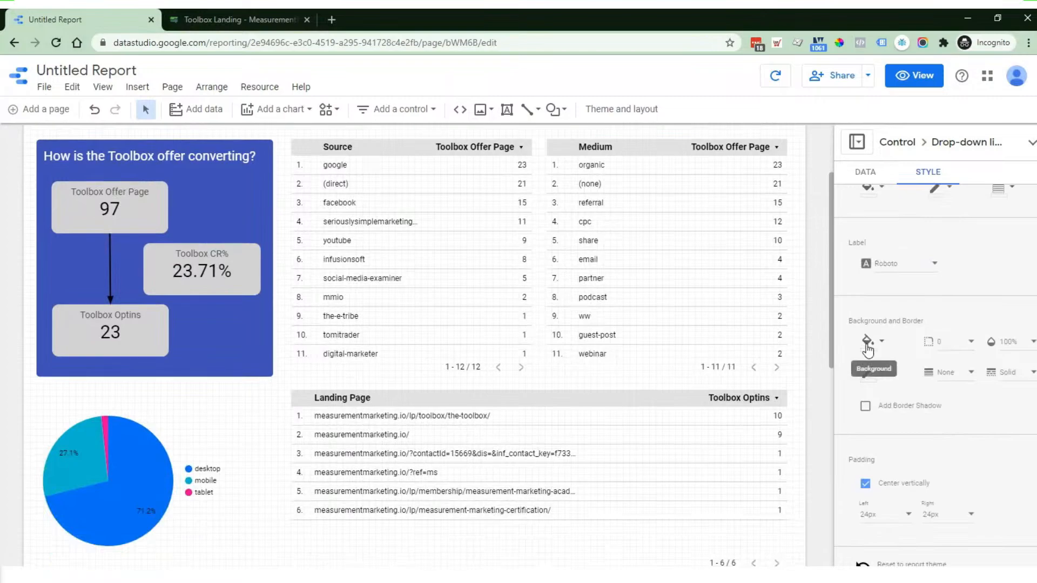
click(868, 342)
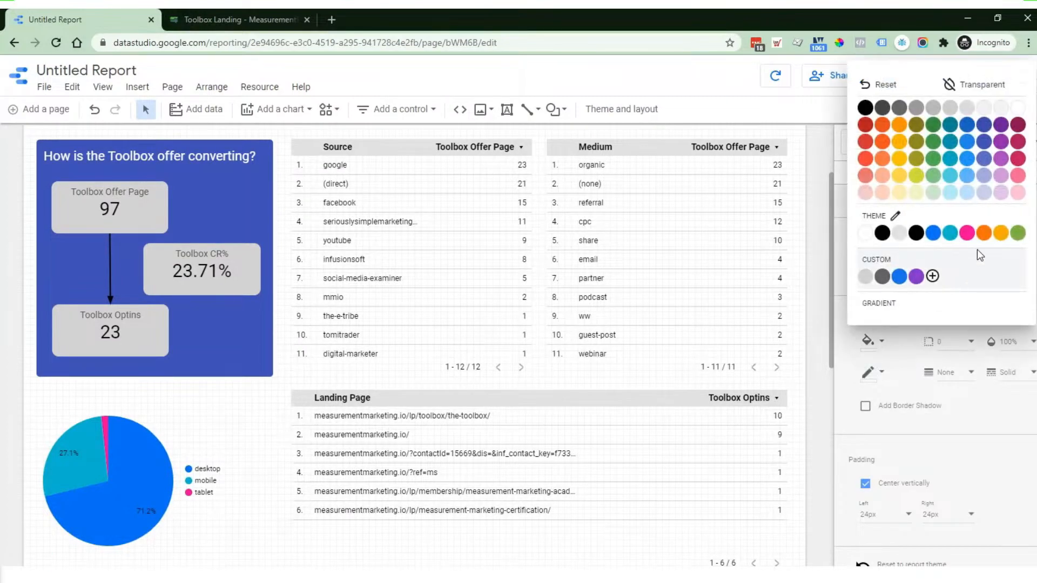
click(984, 233)
- Change the Source drop-down control's text colour to white
scroll(388, 271, up, 1)
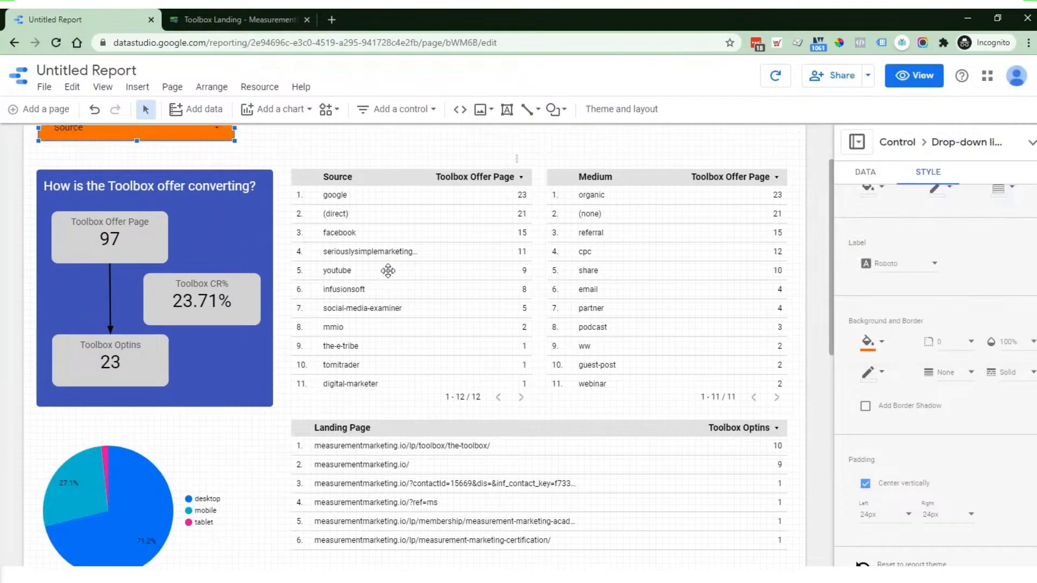
scroll(389, 271, up, 3)
scroll(838, 238, up, 4)
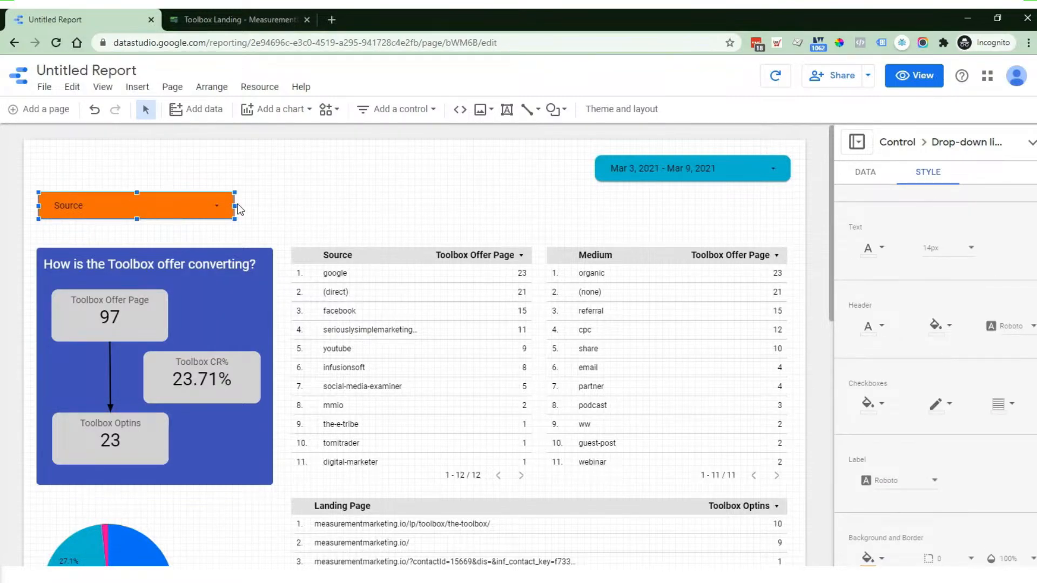
scroll(910, 313, up, 2)
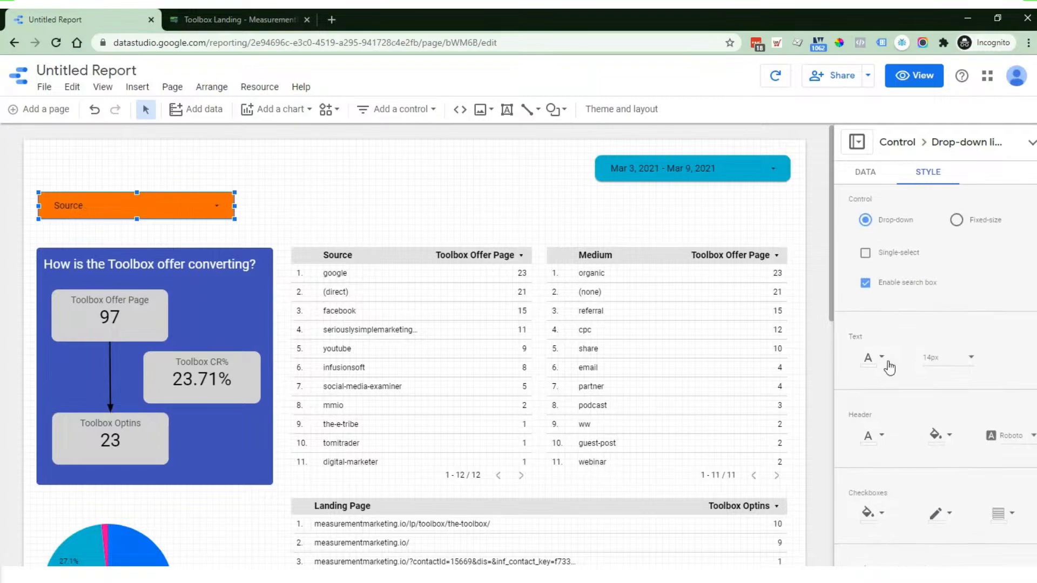
click(870, 360)
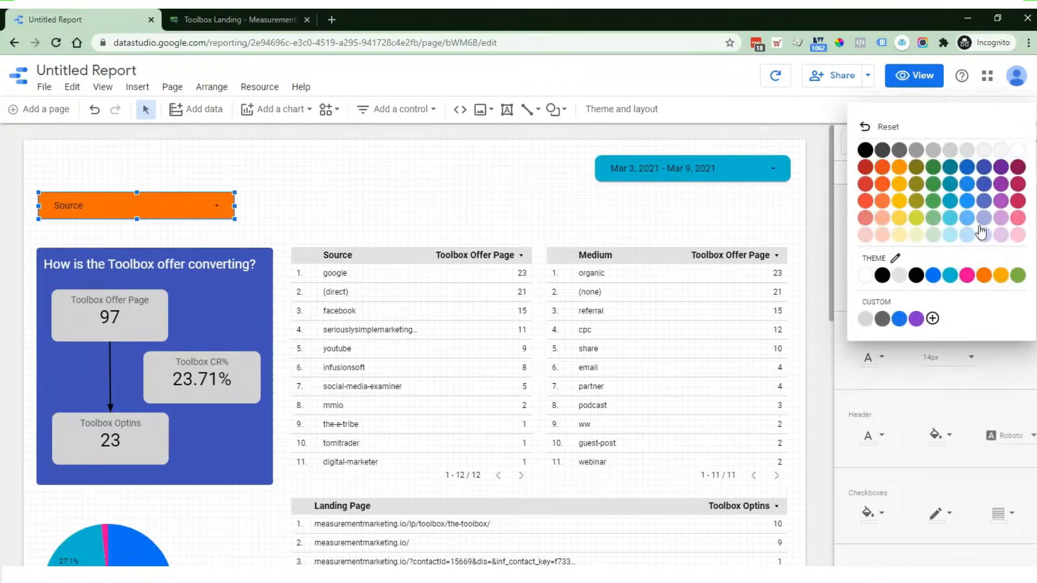
click(1020, 151)
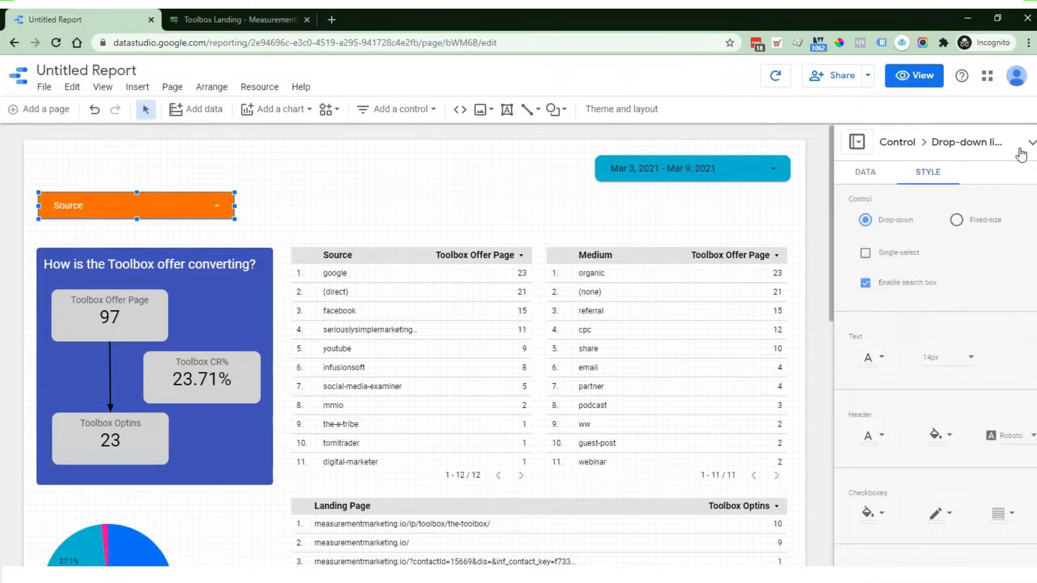
click(303, 211)
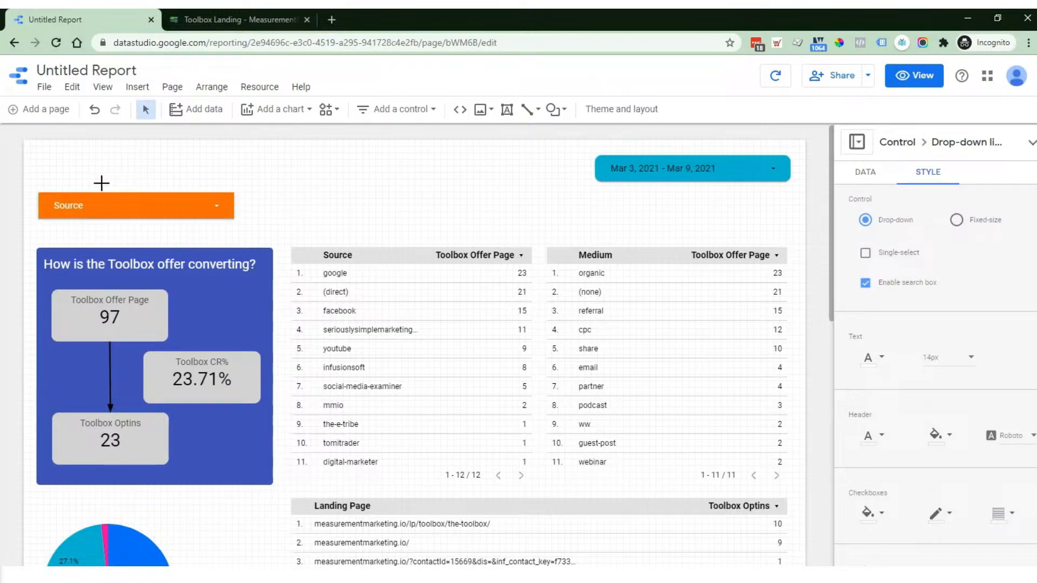
- Duplicate the Source drop-down control and place the copy above the Source table, level with the original
click(132, 206)
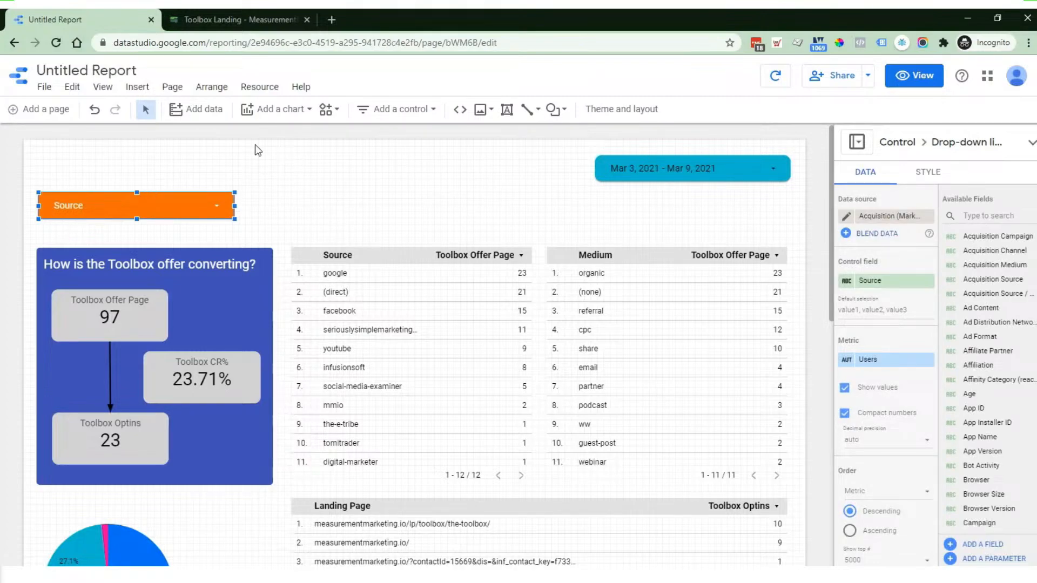
click(155, 152)
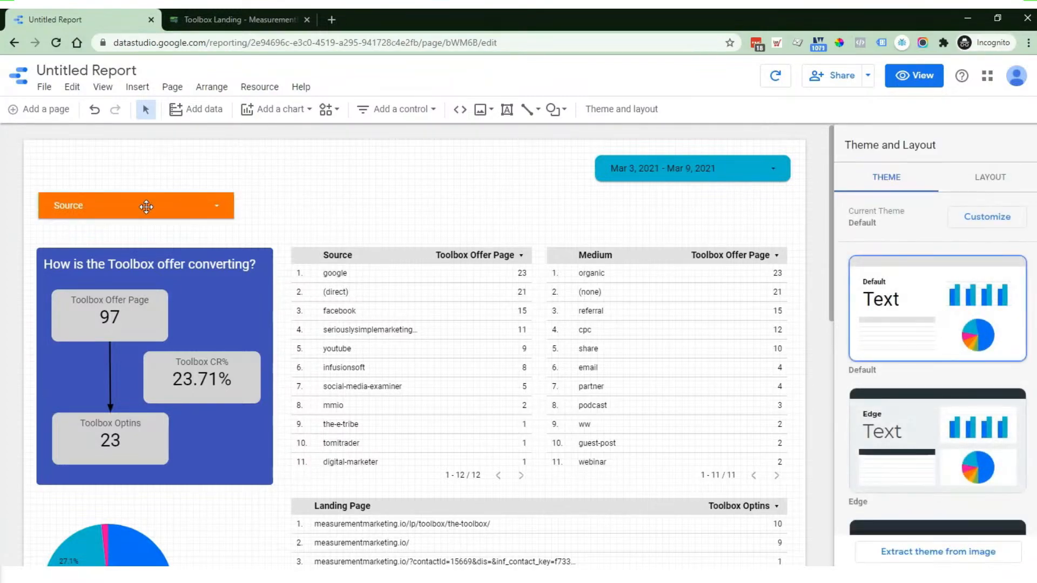
click(146, 207)
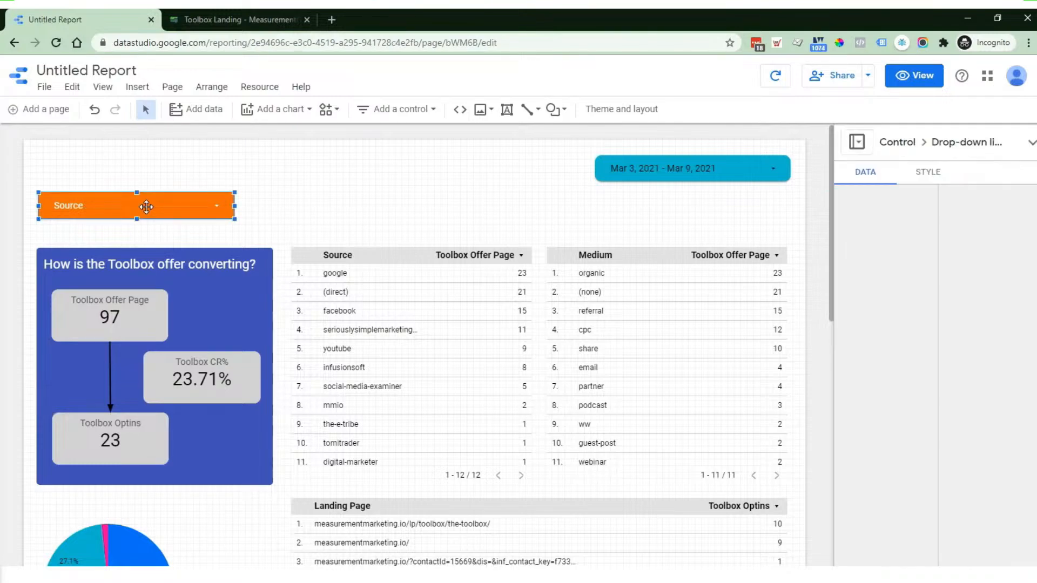
key(ctrl+c)
key(ctrl+v)
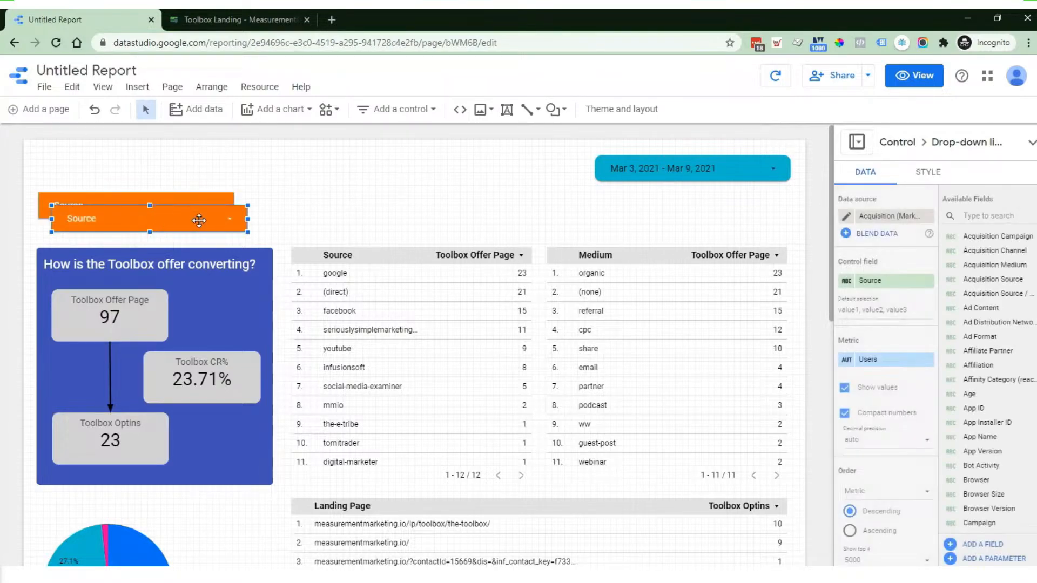
drag(199, 220, 410, 205)
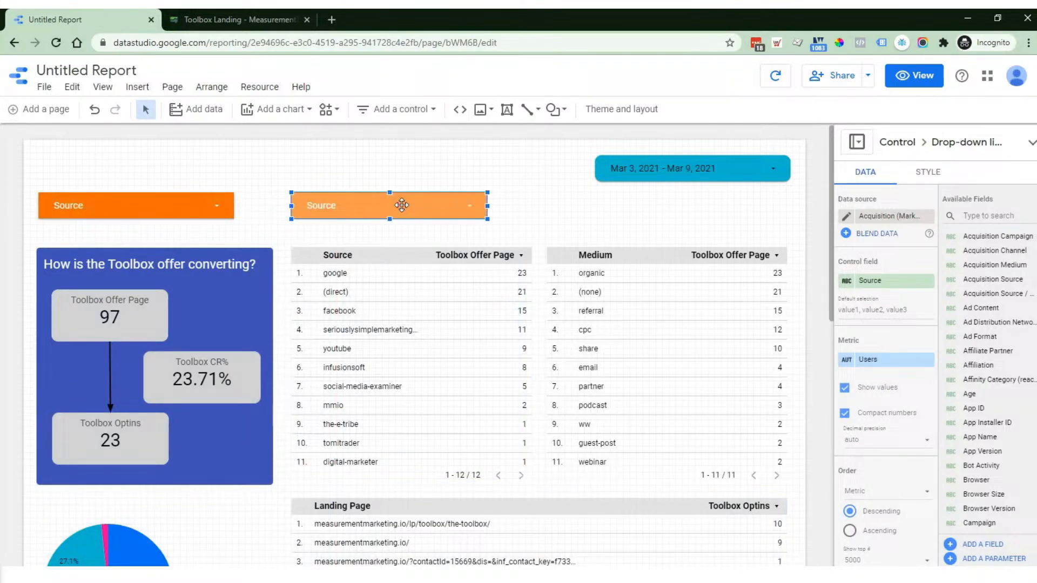
- Change the copied drop-down control's field from Source to Medium
click(886, 281)
text(medium)
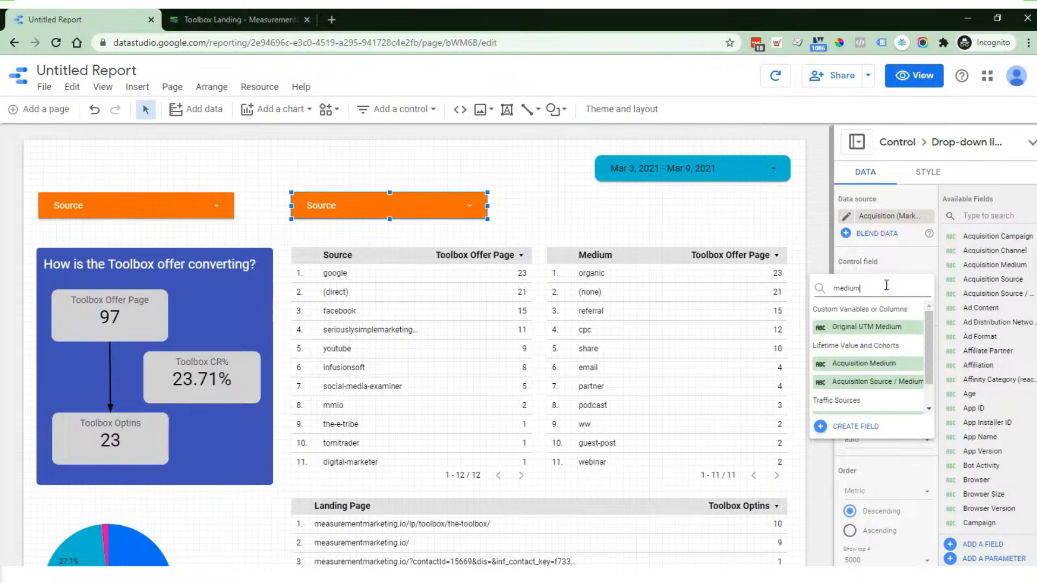
scroll(878, 334, down, 1)
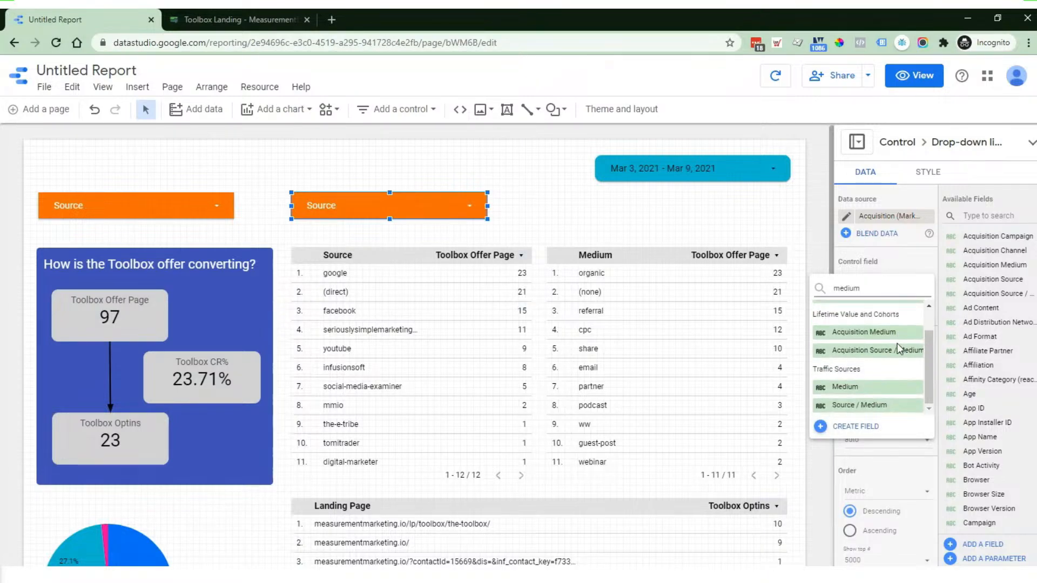
click(876, 389)
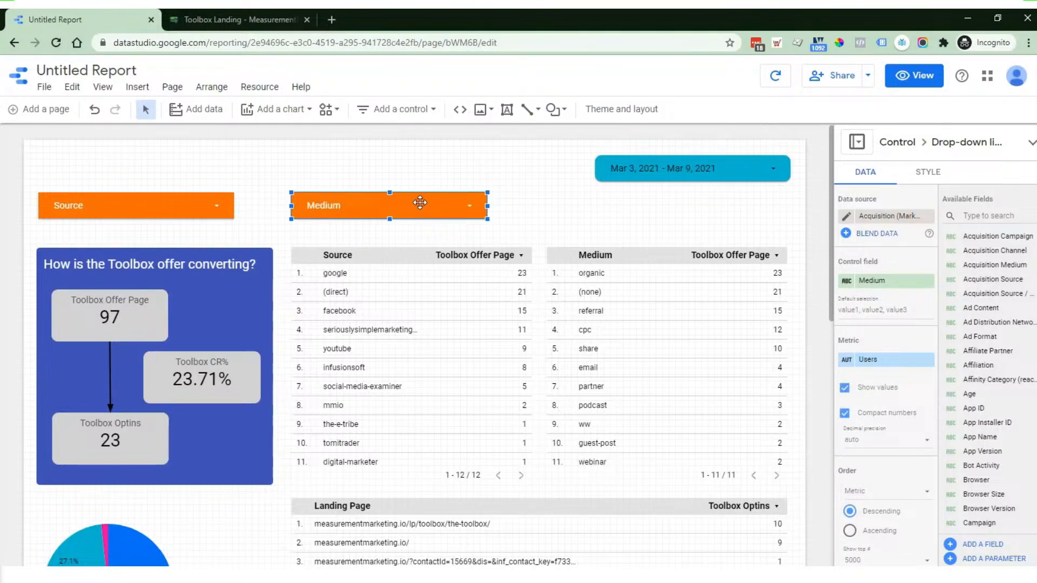
- Duplicate the Medium control, place the copy above the Medium table level with the others, and set its control field to Campaign
drag(420, 203, 730, 196)
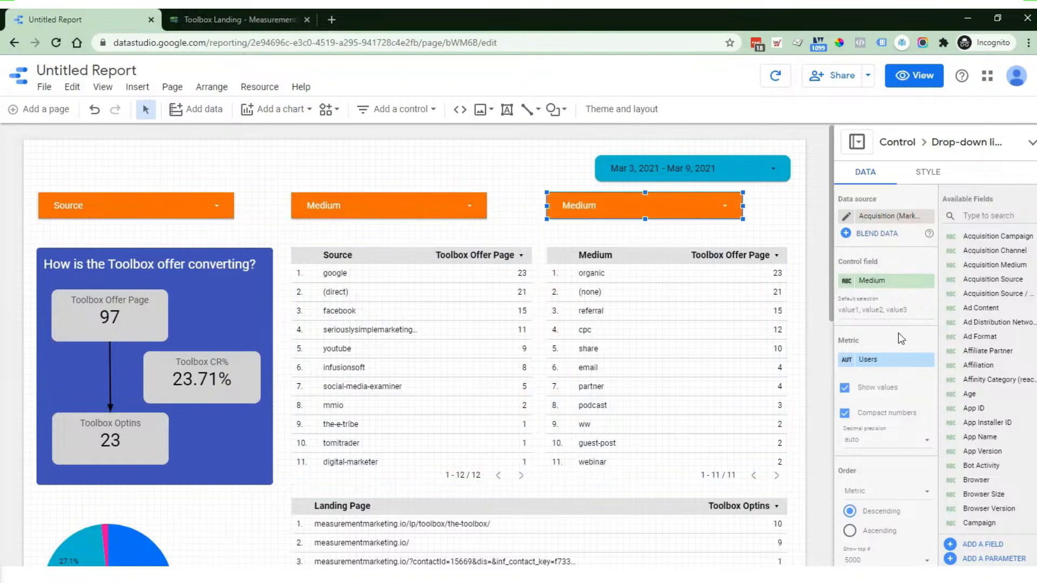
click(897, 282)
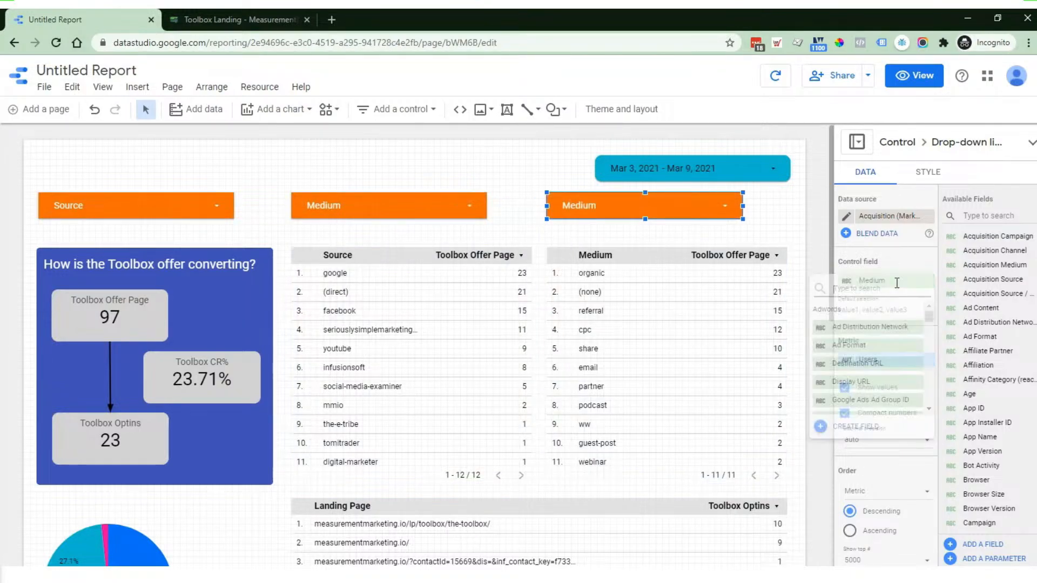
text(cam)
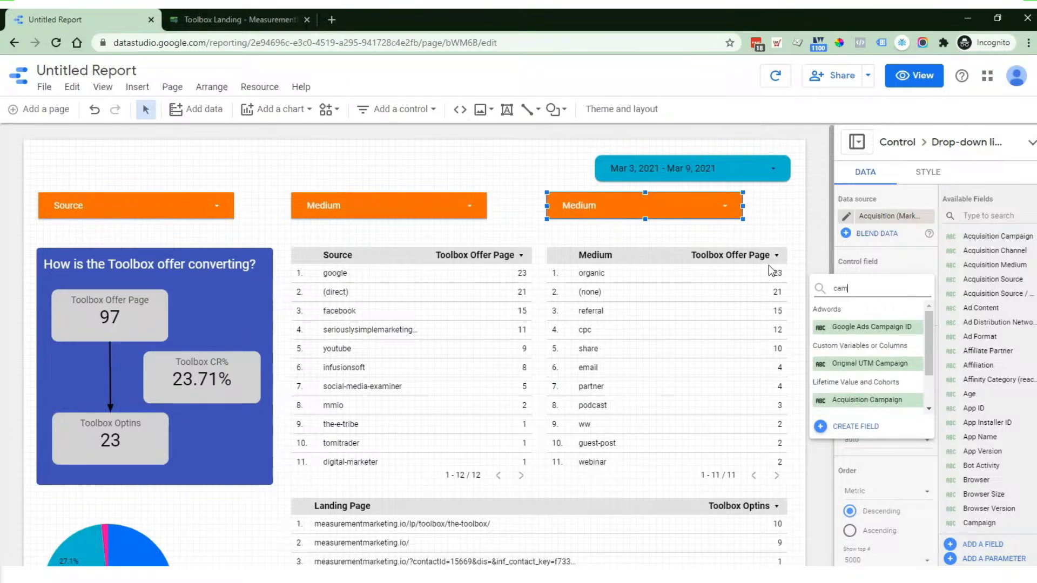
text(p)
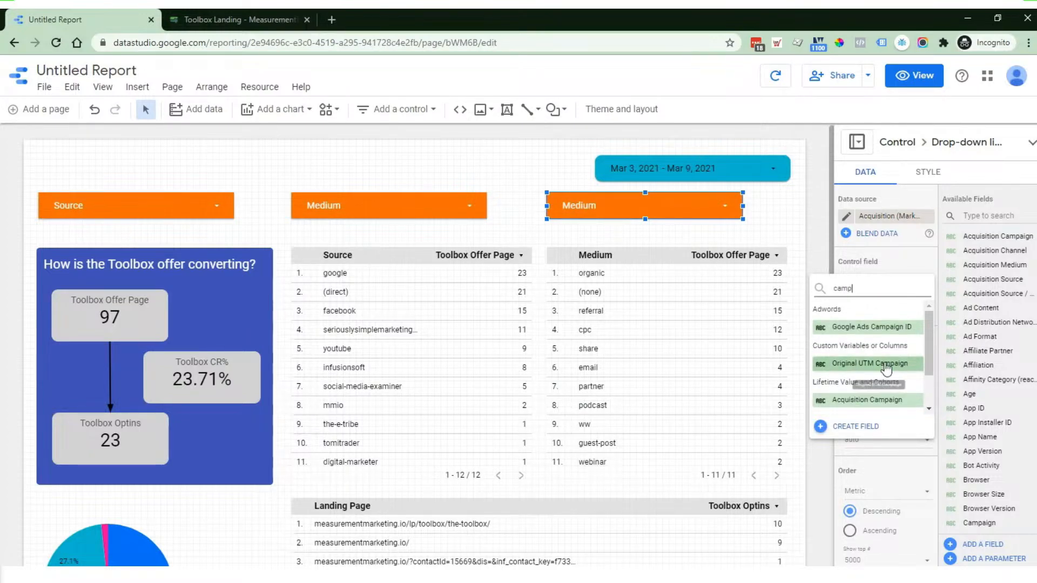
scroll(851, 356, down, 1)
click(860, 383)
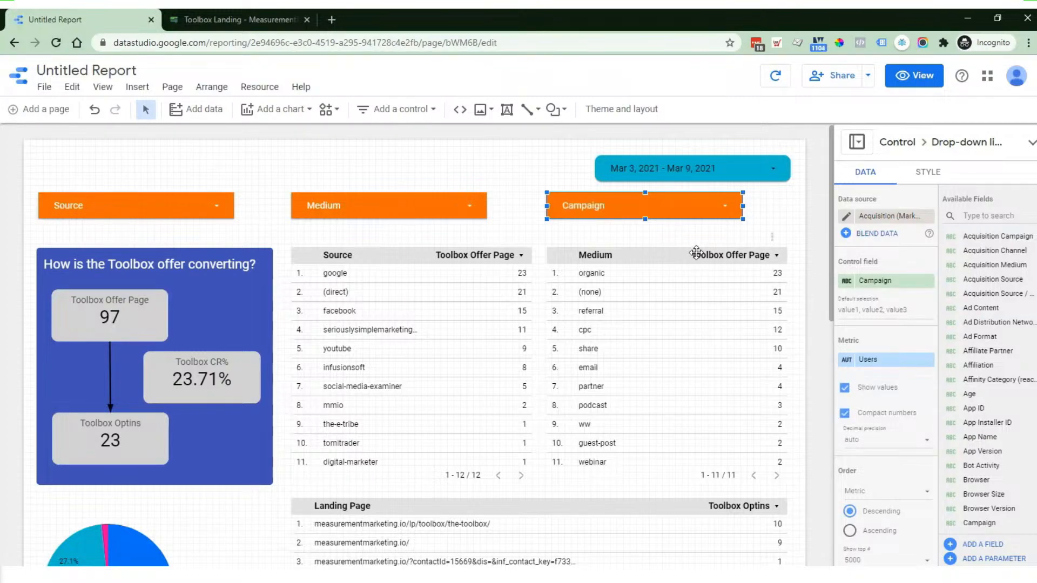
- Nudge the Campaign control horizontally until its right edge lines up with the Medium table's right edge
scroll(696, 252, down, 10)
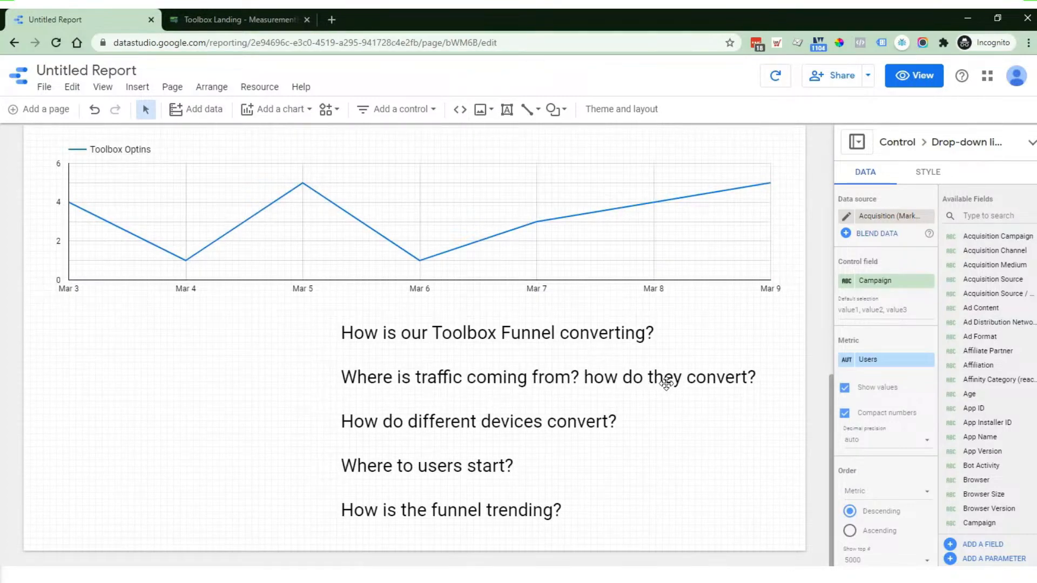
scroll(675, 378, up, 6)
scroll(595, 221, up, 5)
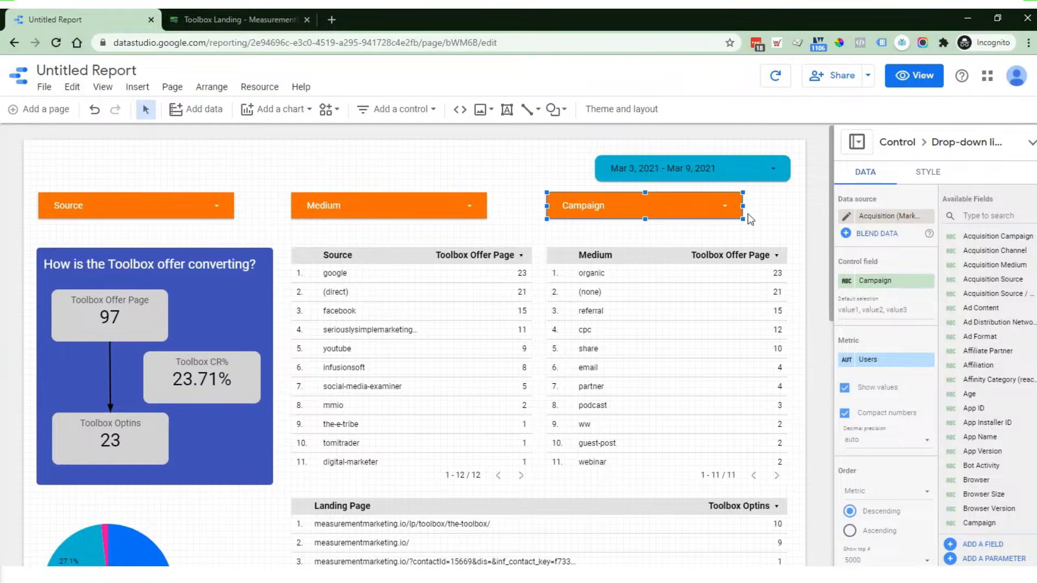
click(685, 208)
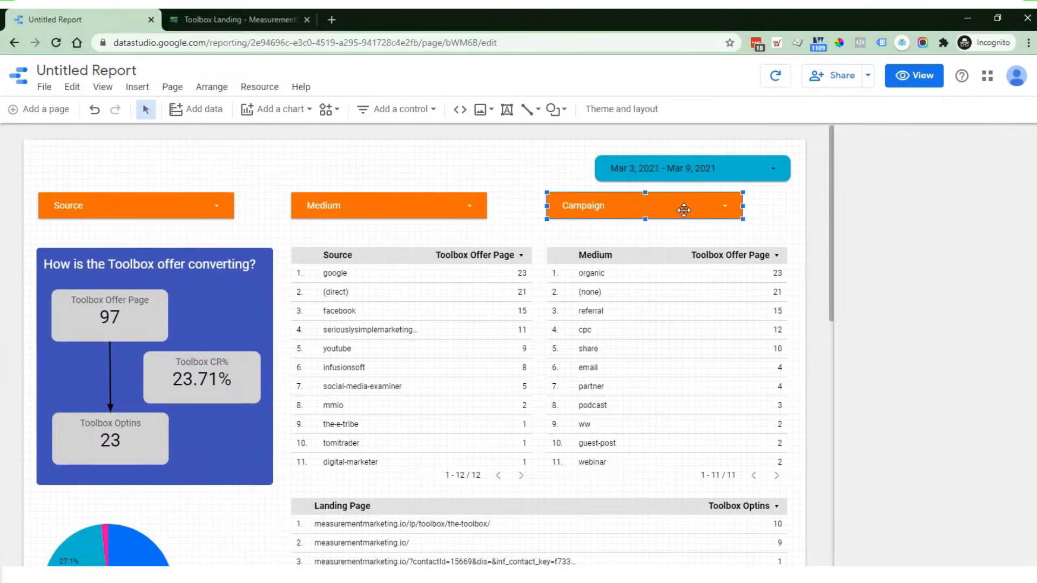
key(Right)
key(Right)
key(Right)
key(Right)
key(Right)
key(Right)
key(Right)
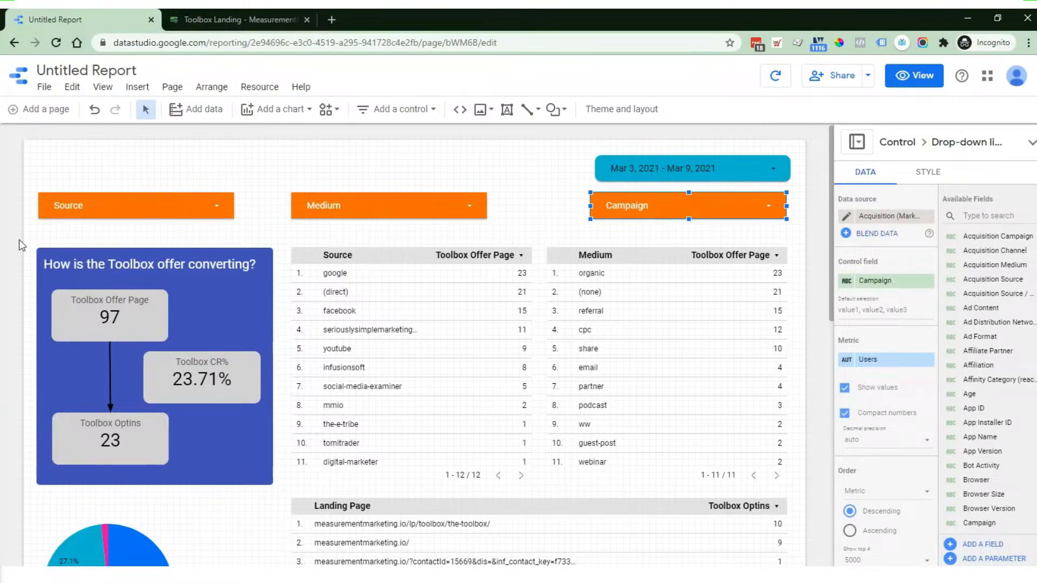
- Distribute the Source, Medium and Campaign controls evenly in the horizontal direction
click(56, 211)
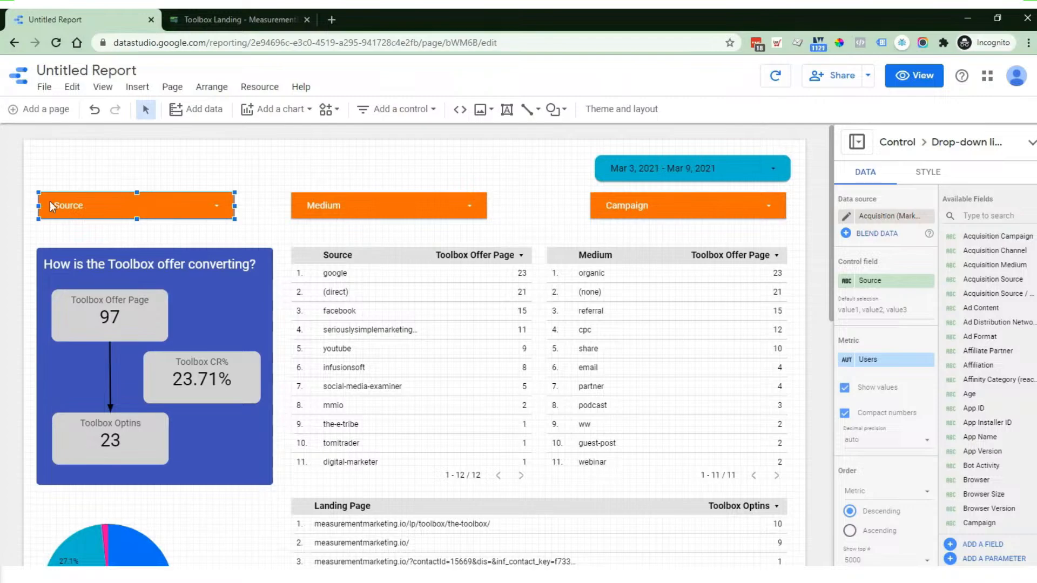
drag(20, 202, 747, 206)
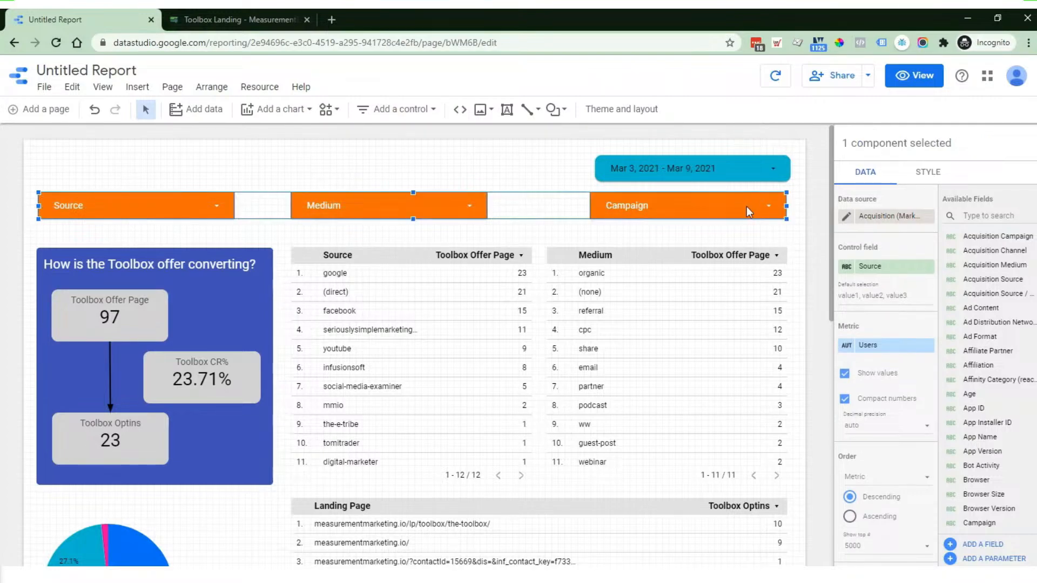
right_click(350, 204)
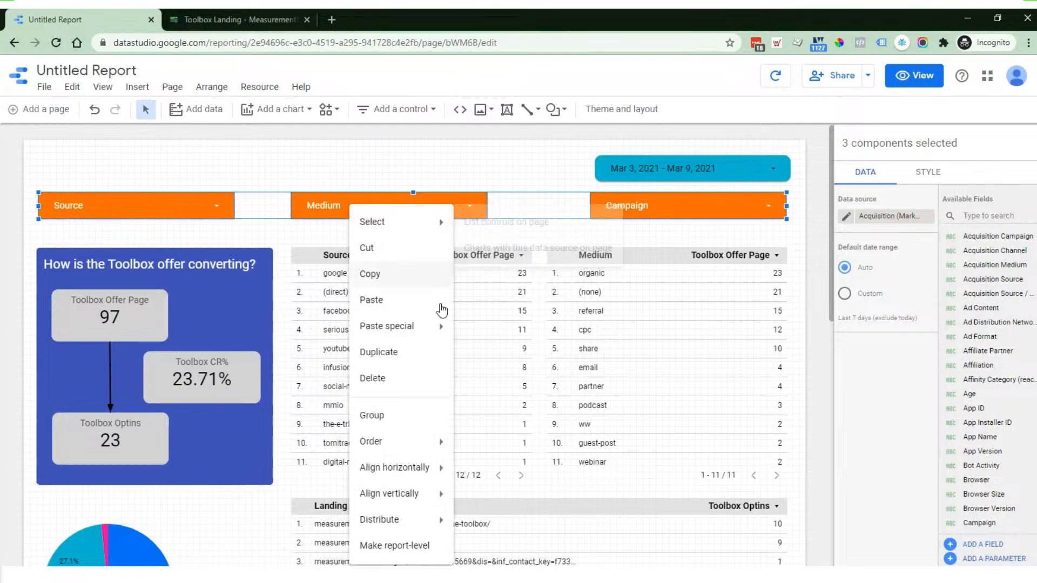
mouse_move(406, 523)
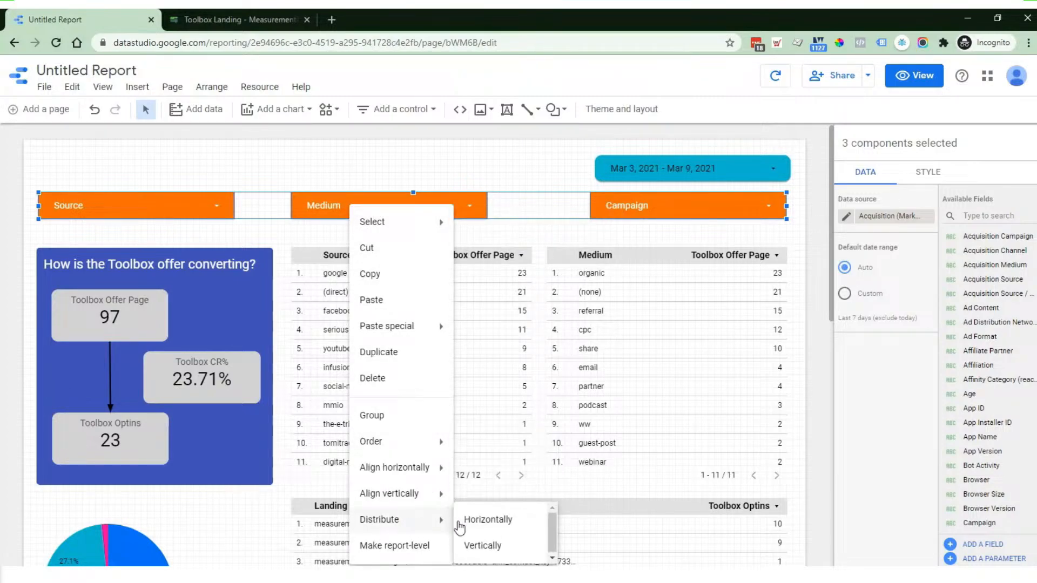
click(481, 524)
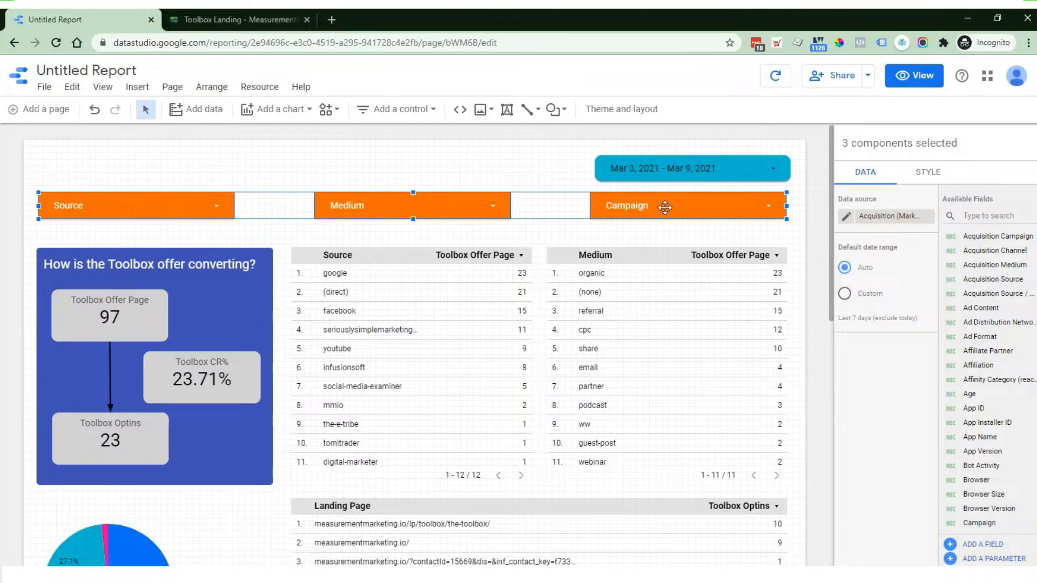
click(252, 151)
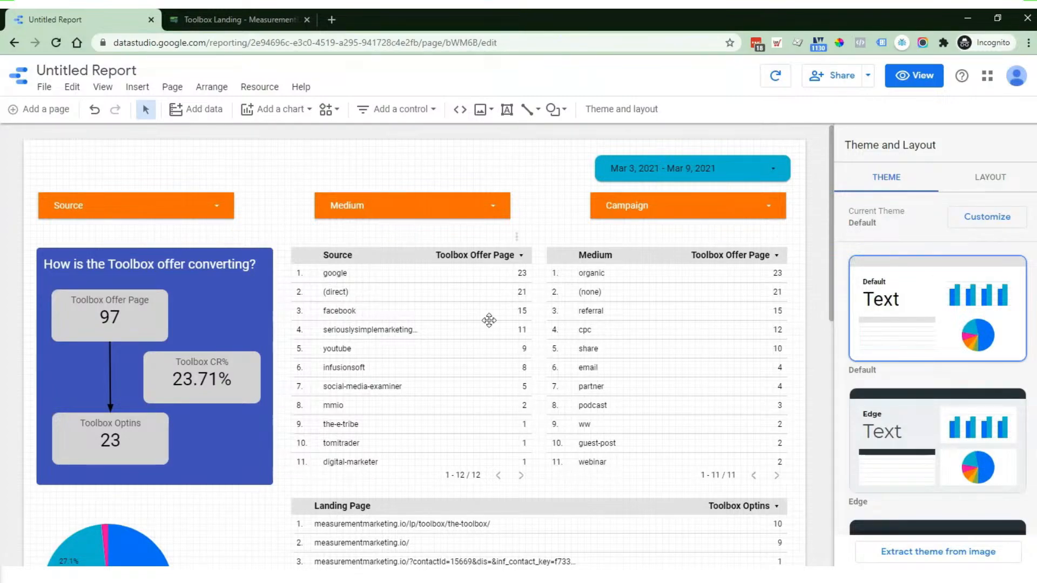
- Shorten the Source and Medium tables together by lowering their top edges, leaving space for a heading above them
scroll(519, 301, down, 2)
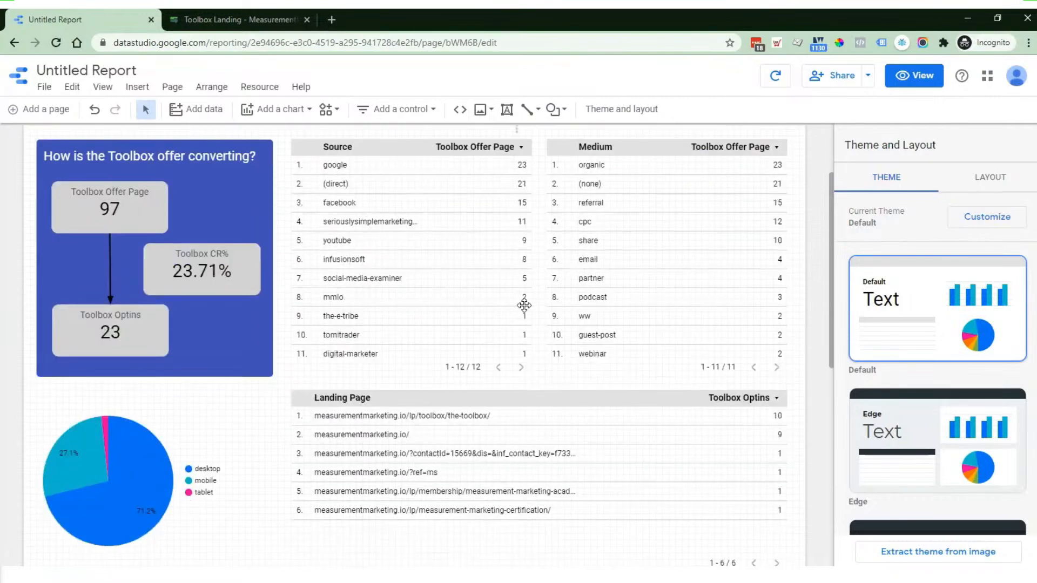
scroll(540, 324, up, 2)
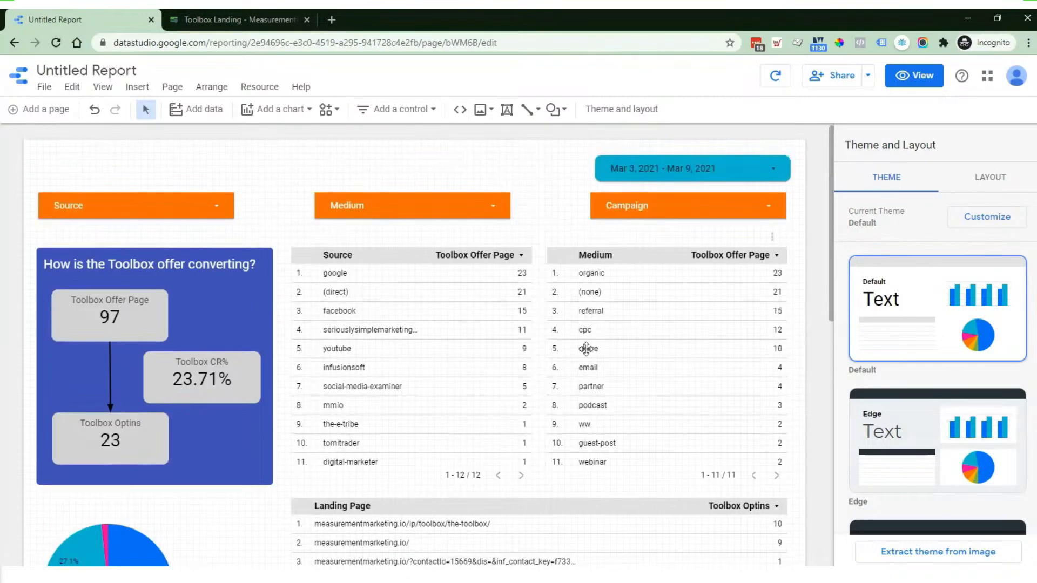
click(326, 337)
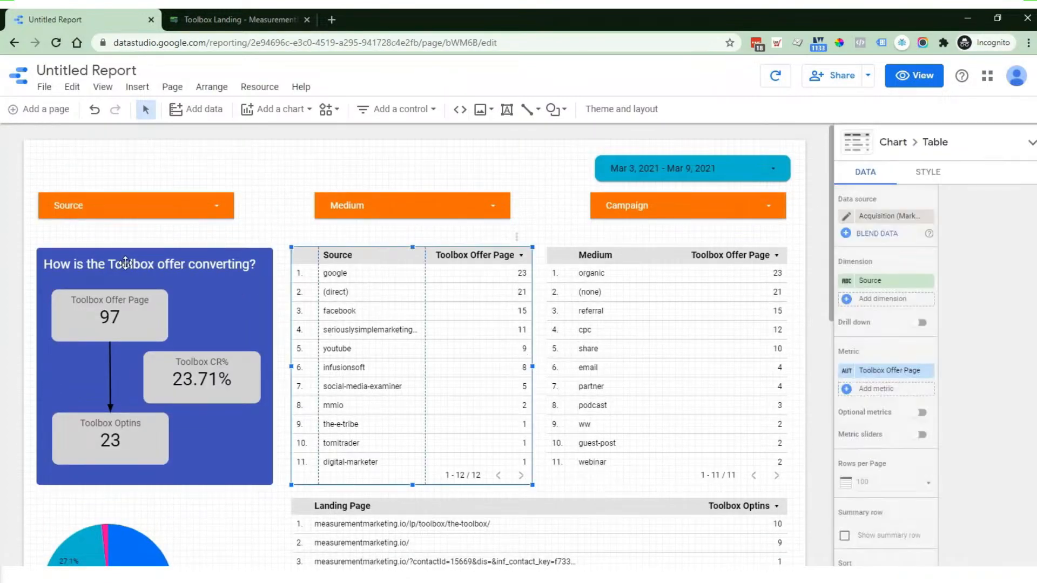
shift+click(653, 406)
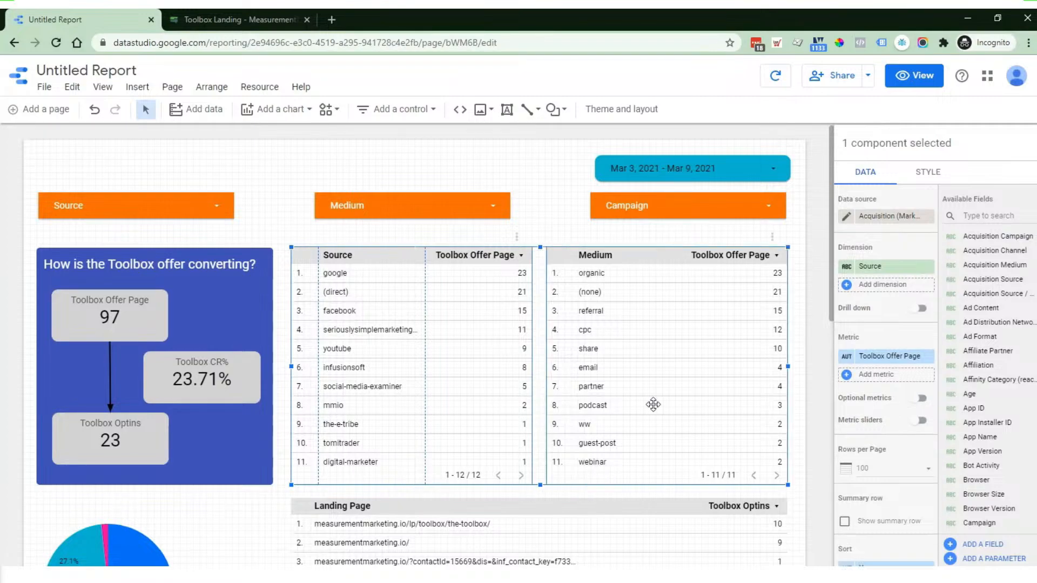
drag(539, 245, 541, 277)
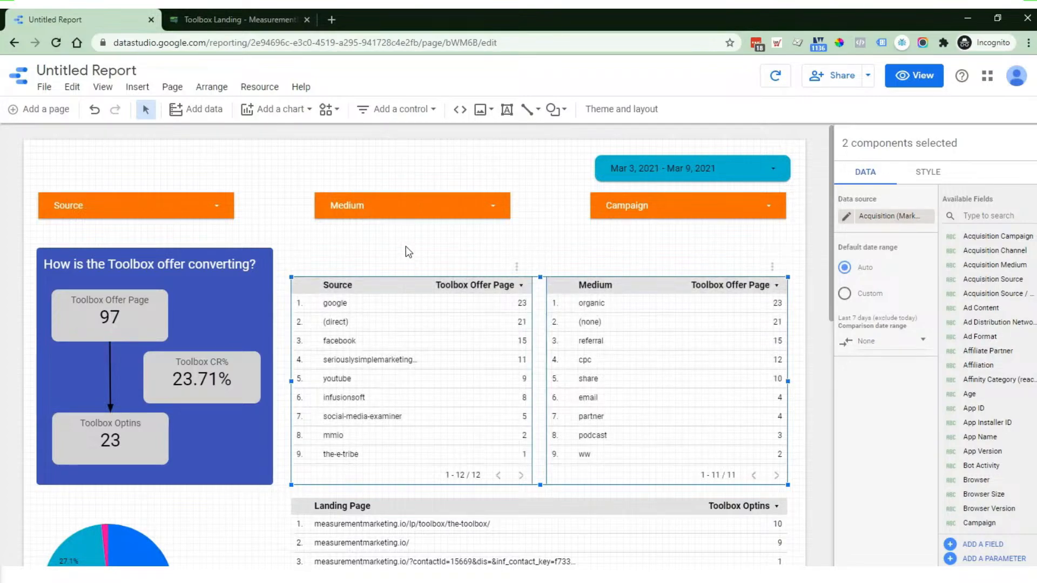
- Duplicate the blue funnel rectangle, align the copy with the Source table's left edge, and widen it to span both tables
click(266, 337)
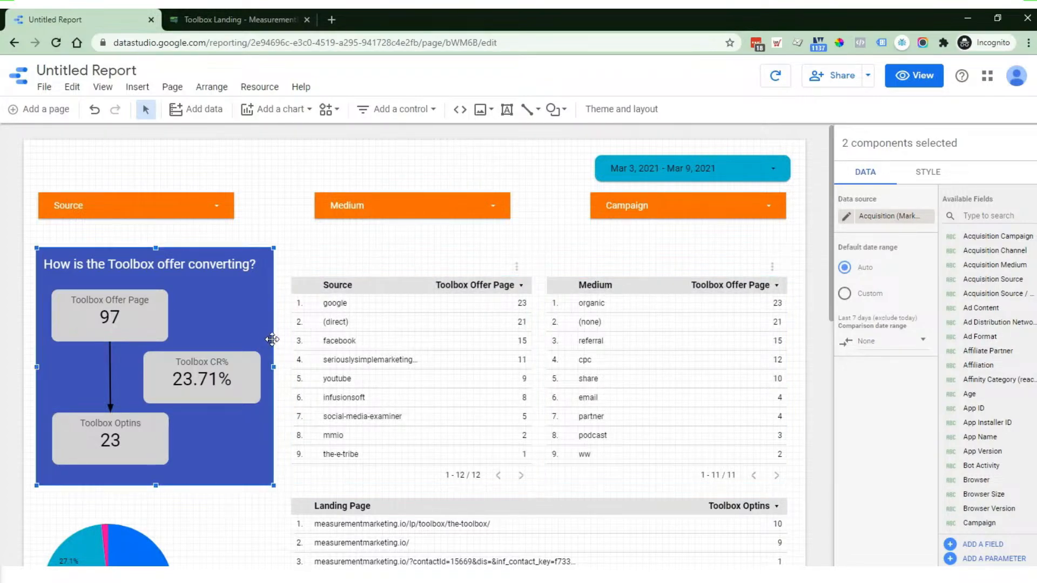
key(ctrl+d)
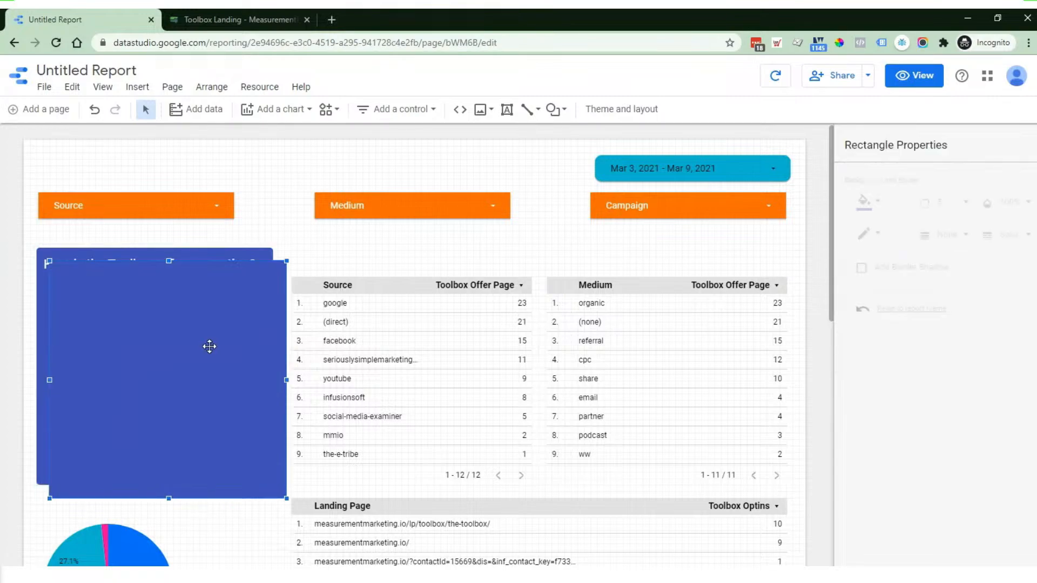
drag(209, 344, 449, 335)
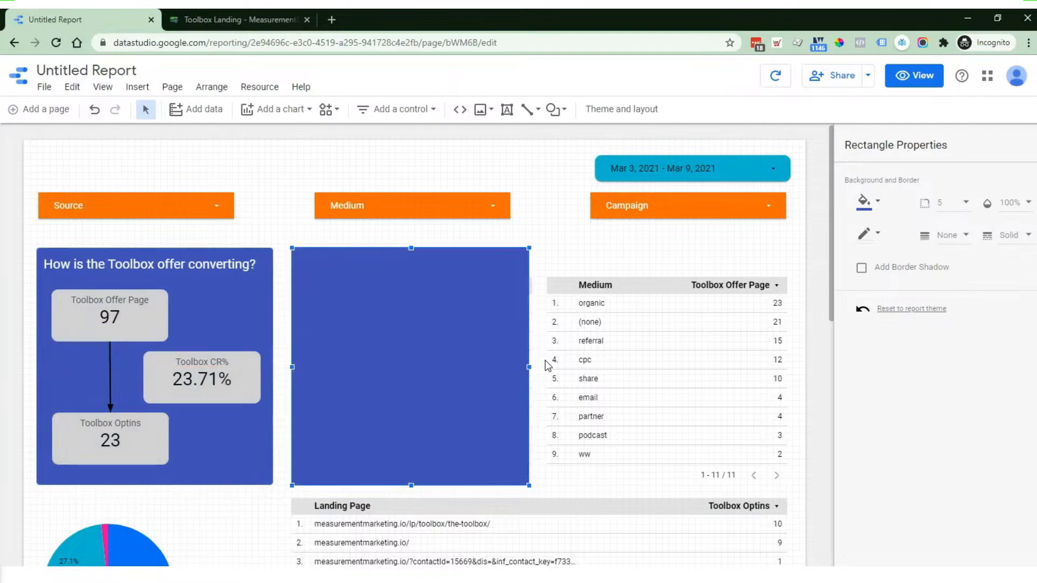
drag(529, 367, 788, 367)
- Send the widened blue rectangle to the back, behind the Source and Medium tables
right_click(694, 369)
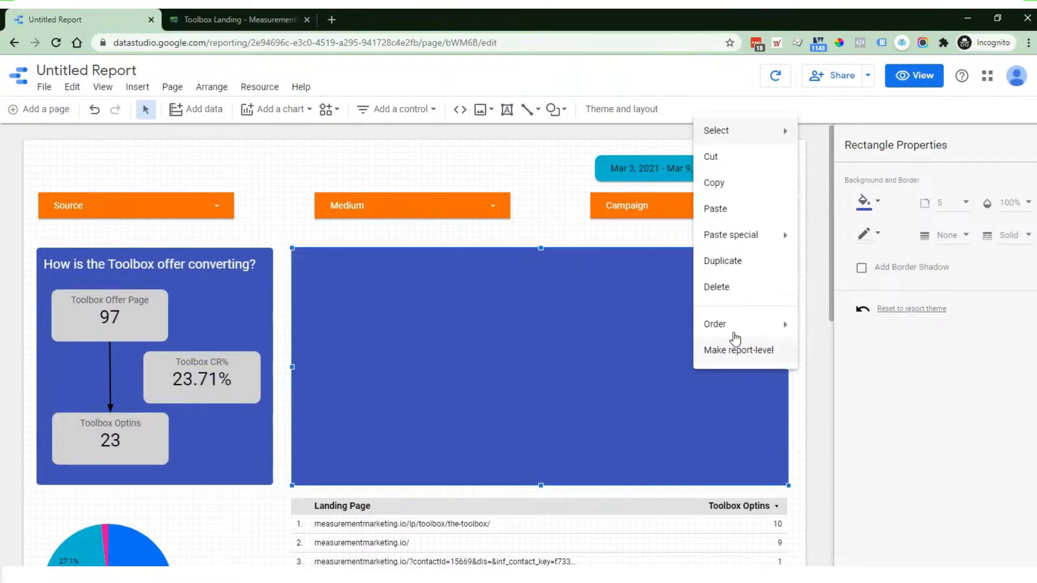
mouse_move(787, 334)
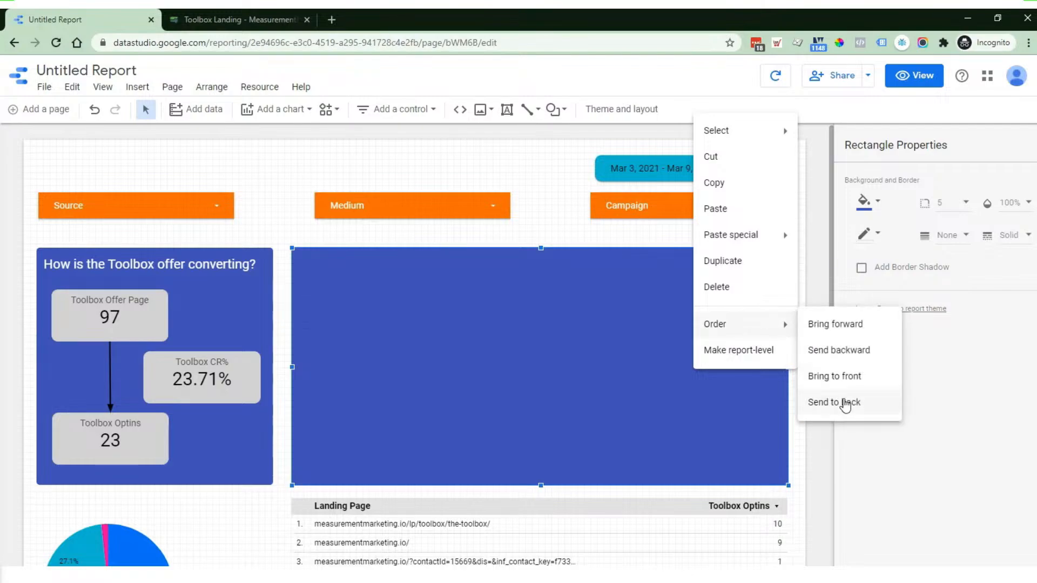
click(815, 402)
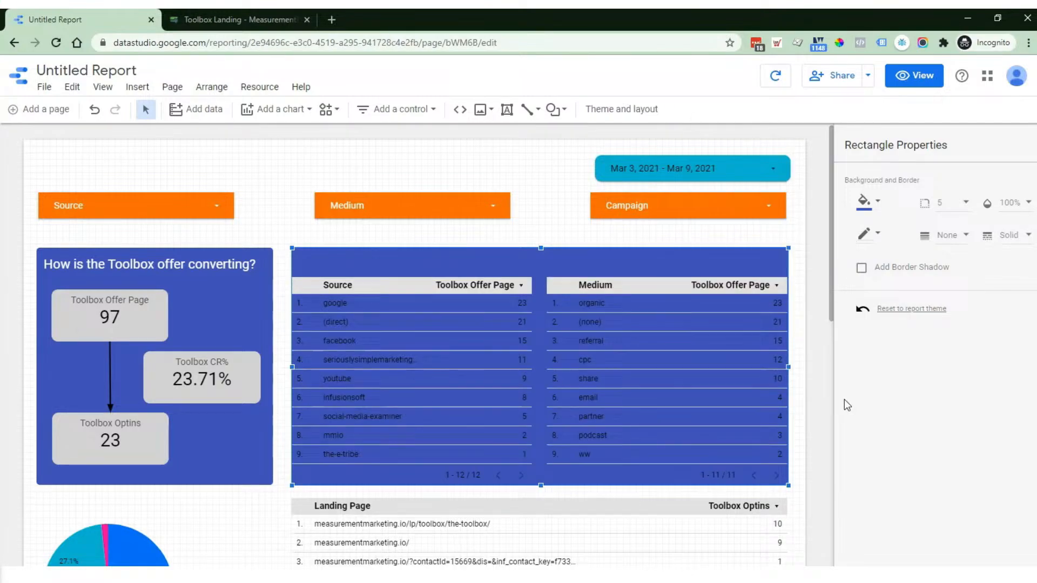
click(451, 369)
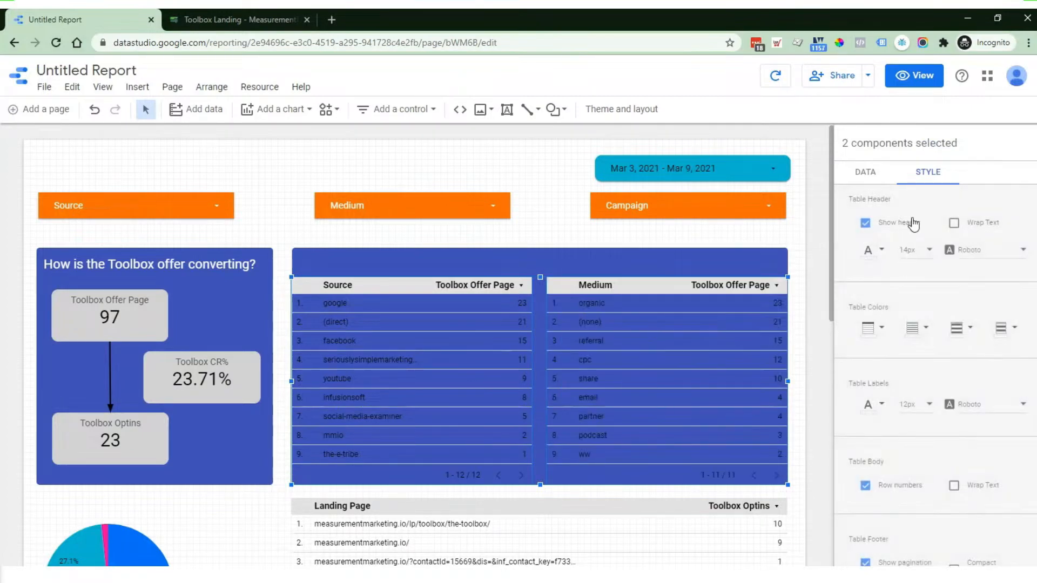
scroll(594, 404, down, 2)
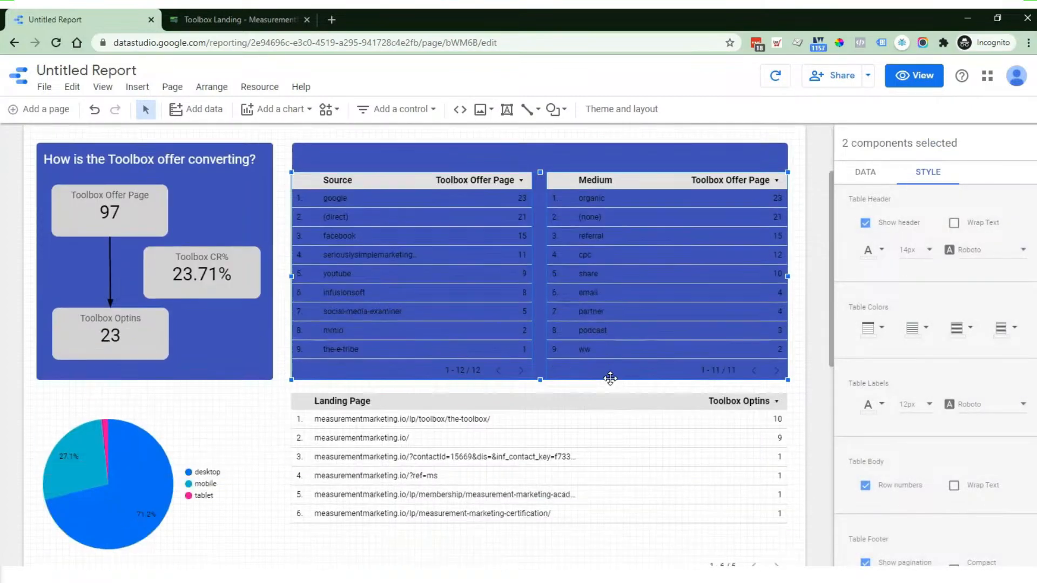
click(820, 407)
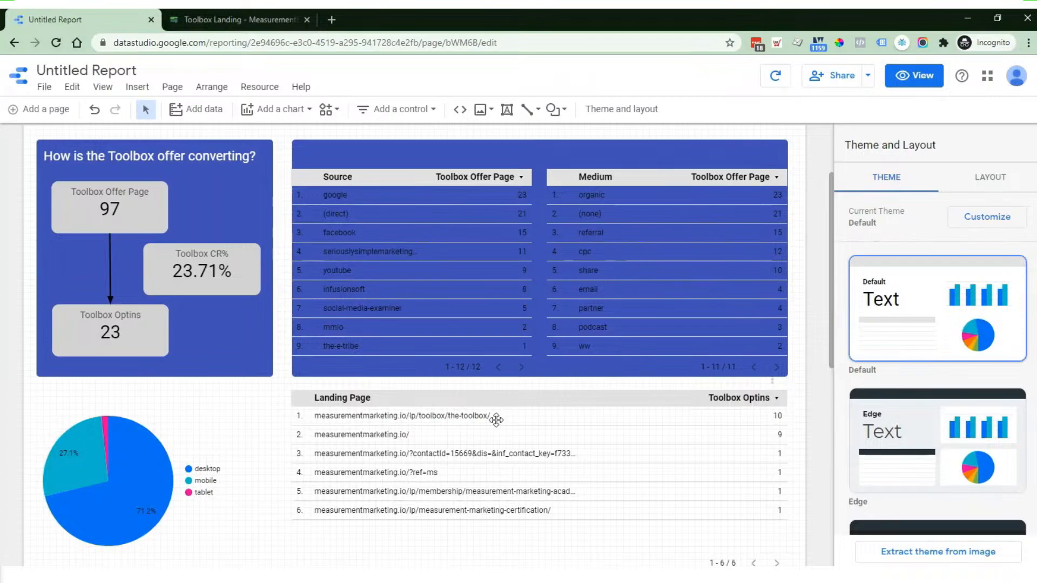
- Select all the tables on the page and set their header background to the theme's pink
scroll(448, 357, down, 2)
click(430, 321)
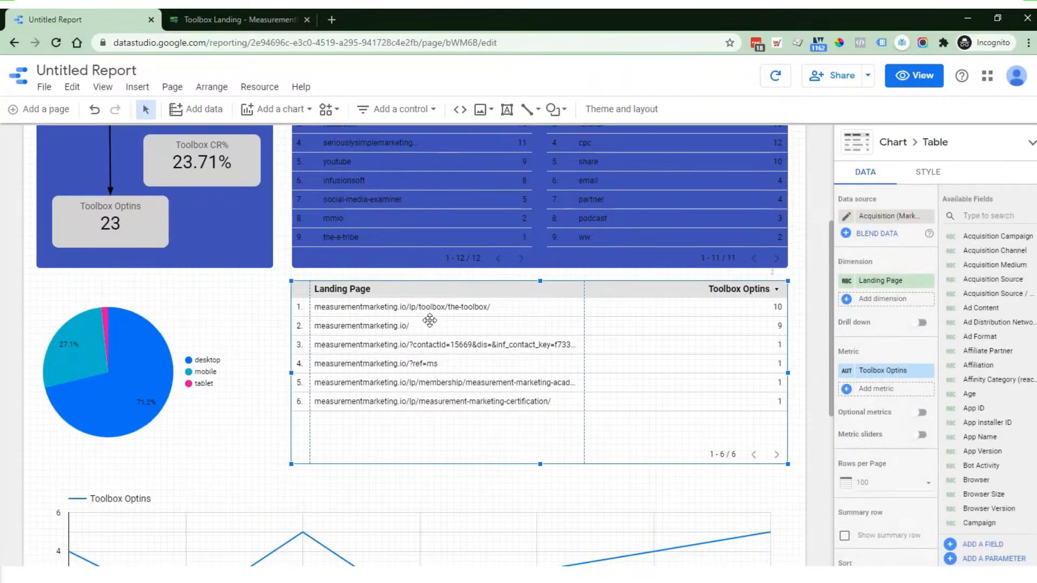
right_click(430, 321)
mouse_move(458, 80)
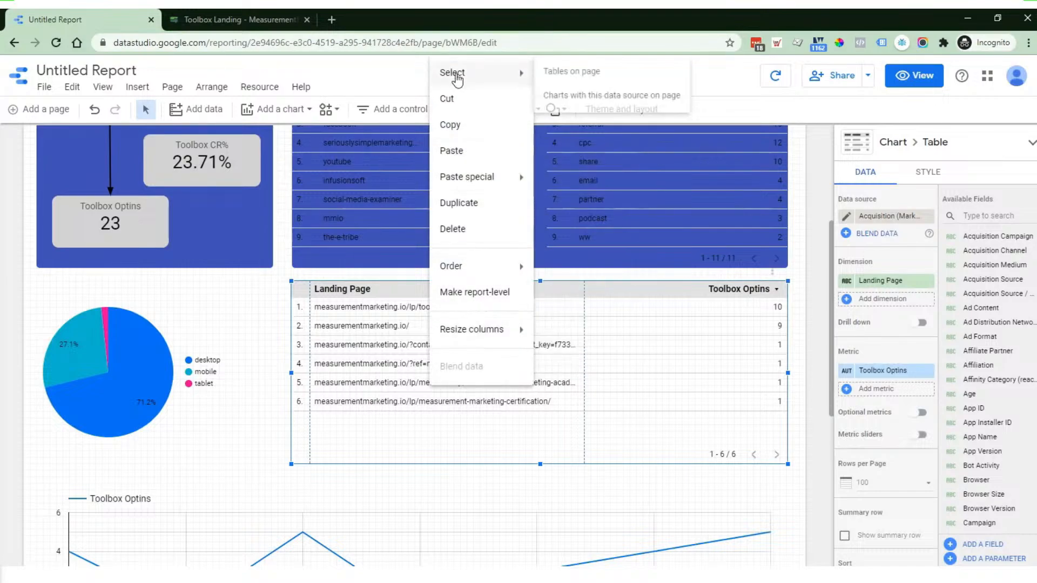
click(571, 79)
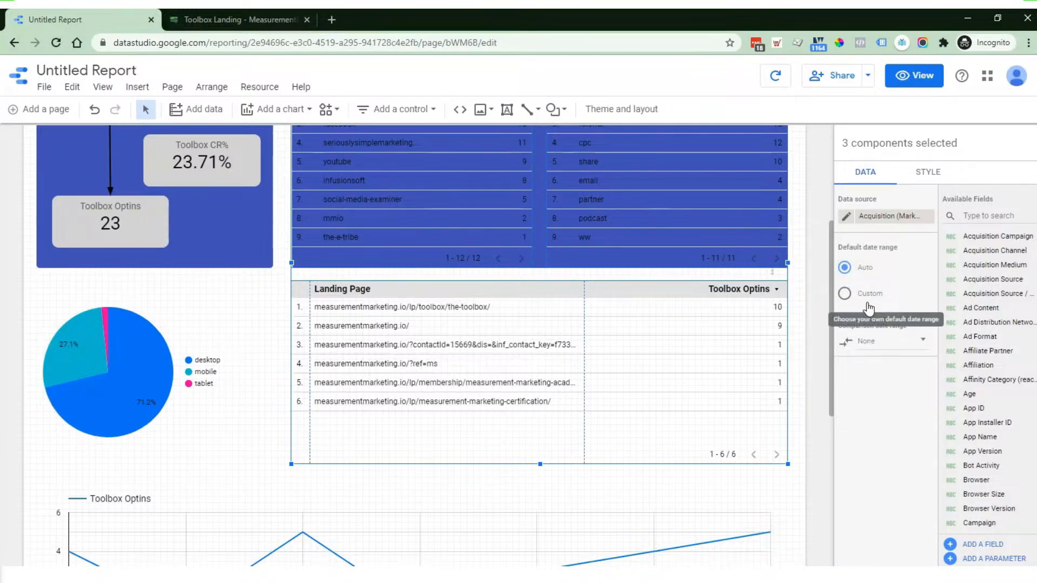
click(933, 174)
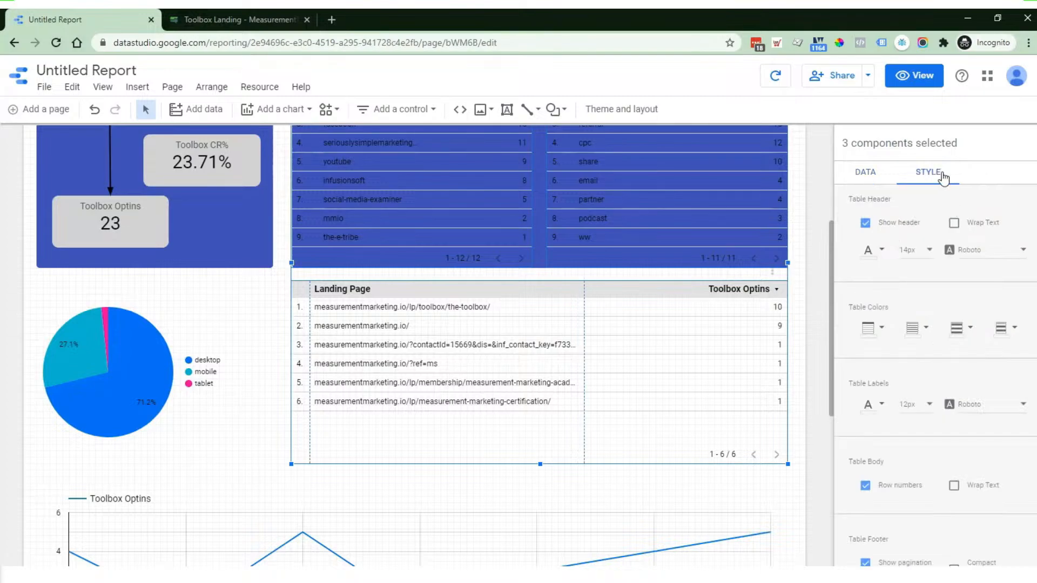
scroll(679, 287, up, 3)
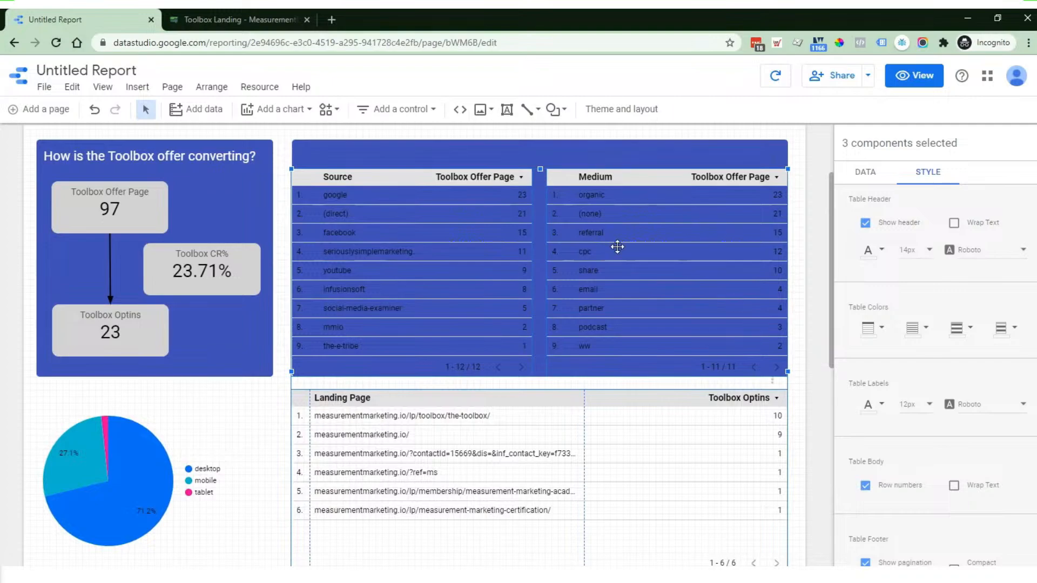
click(865, 328)
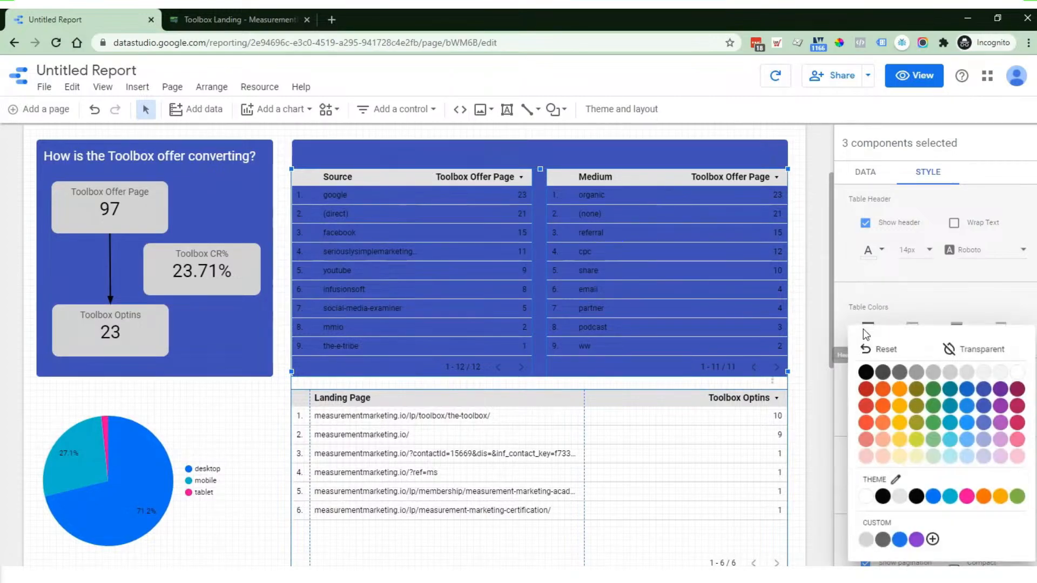
click(967, 497)
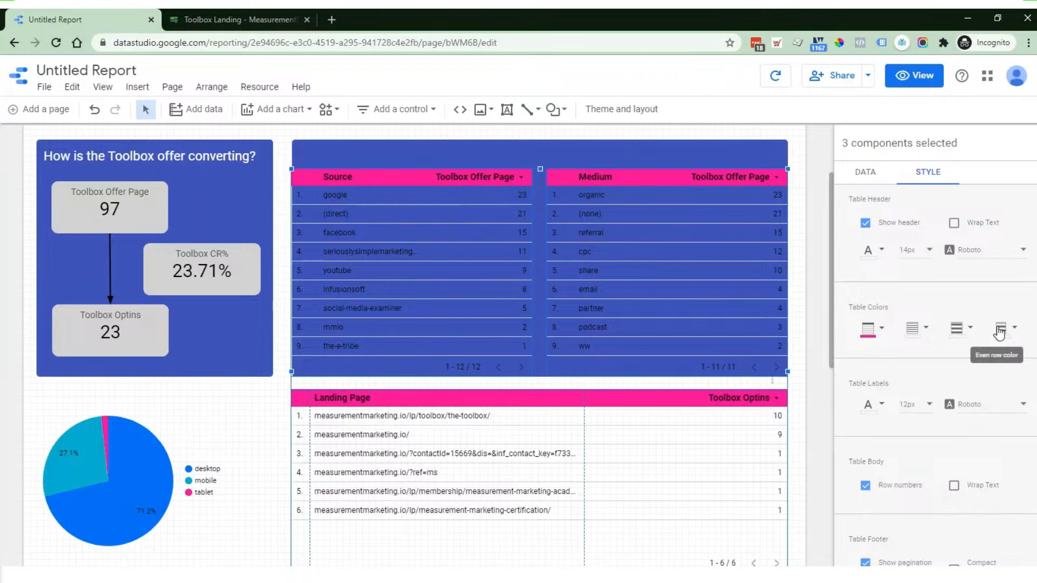
- Color the three tables' odd rows very light grey and even rows light grey, and nudge the tables slightly up
click(957, 330)
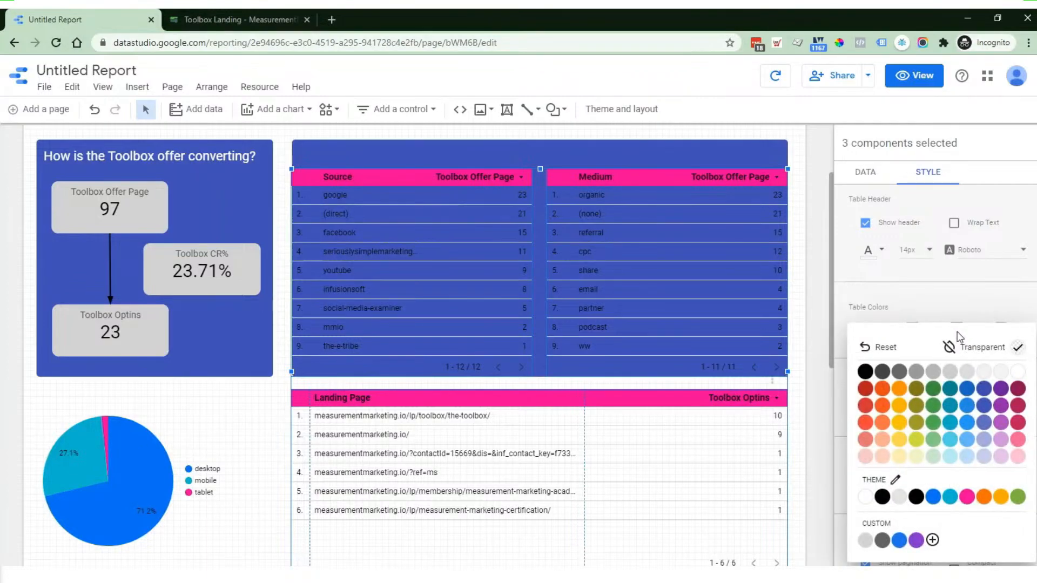
click(989, 373)
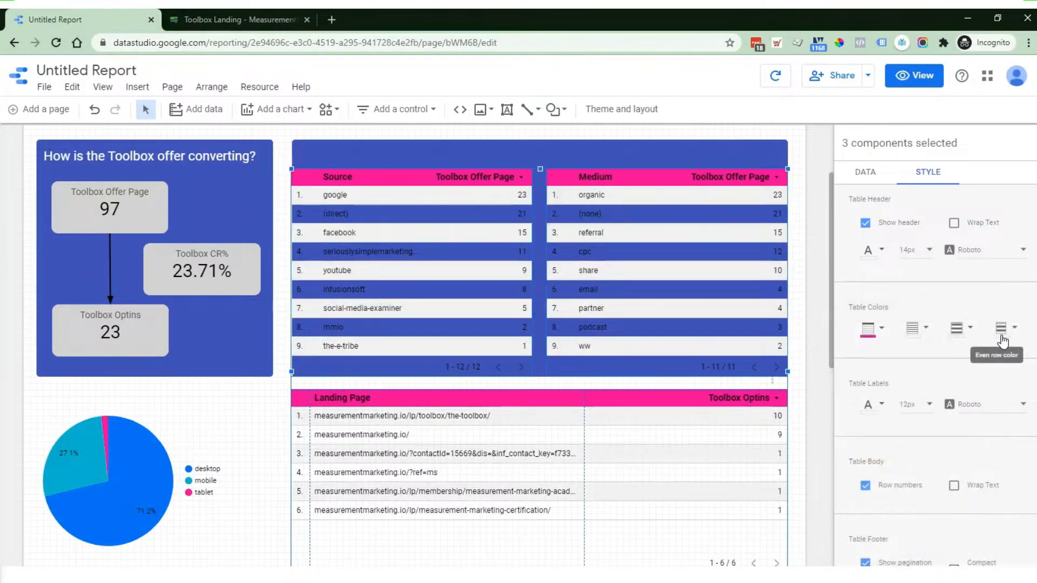
click(1000, 329)
click(973, 373)
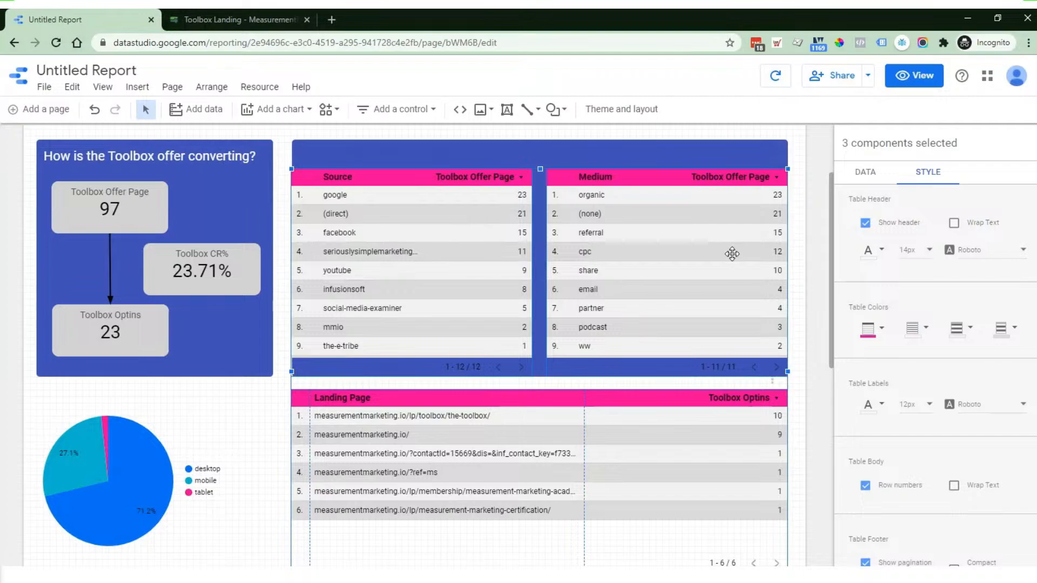
key(shift+Up)
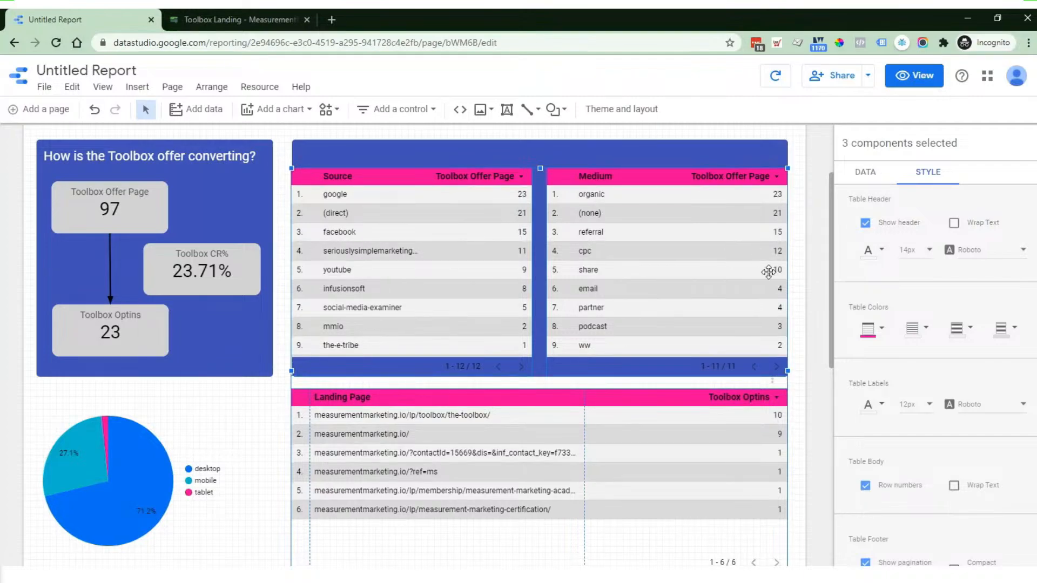
click(827, 292)
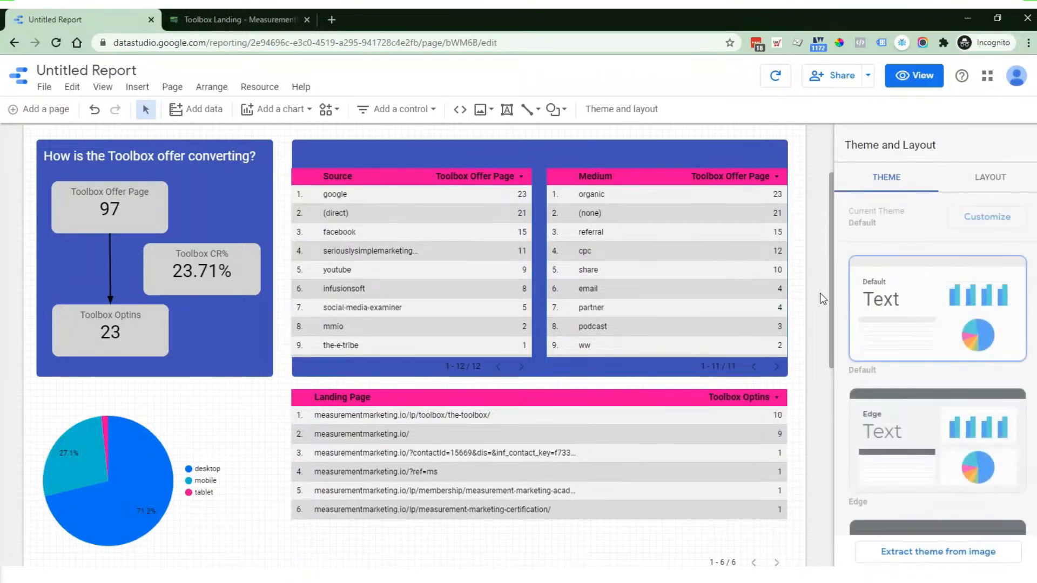
- Narrow the Medium and Source tables together so they end inside the wide blue panel's right edge
click(689, 284)
shift+click(504, 284)
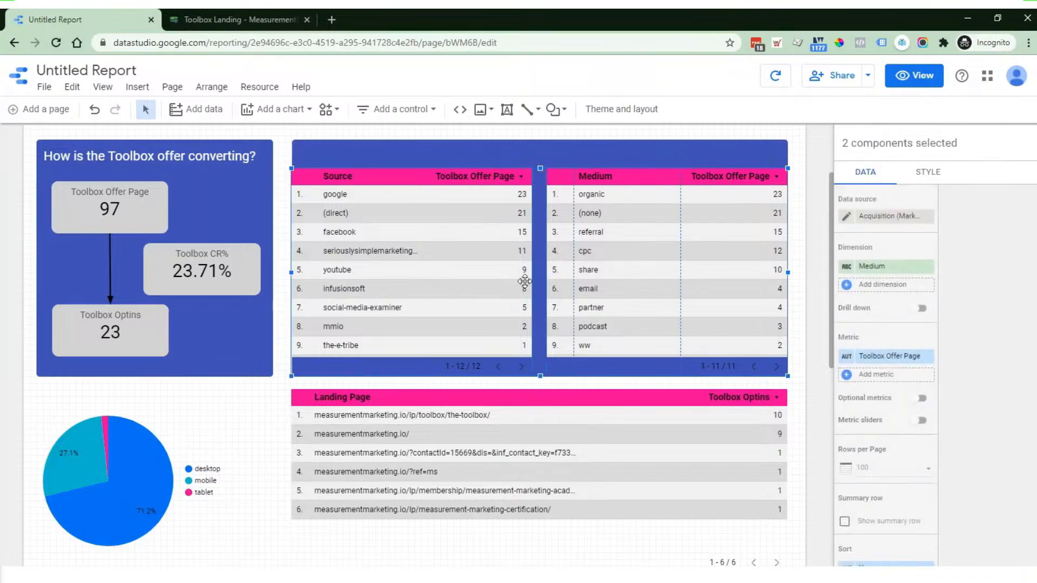
drag(788, 272, 775, 272)
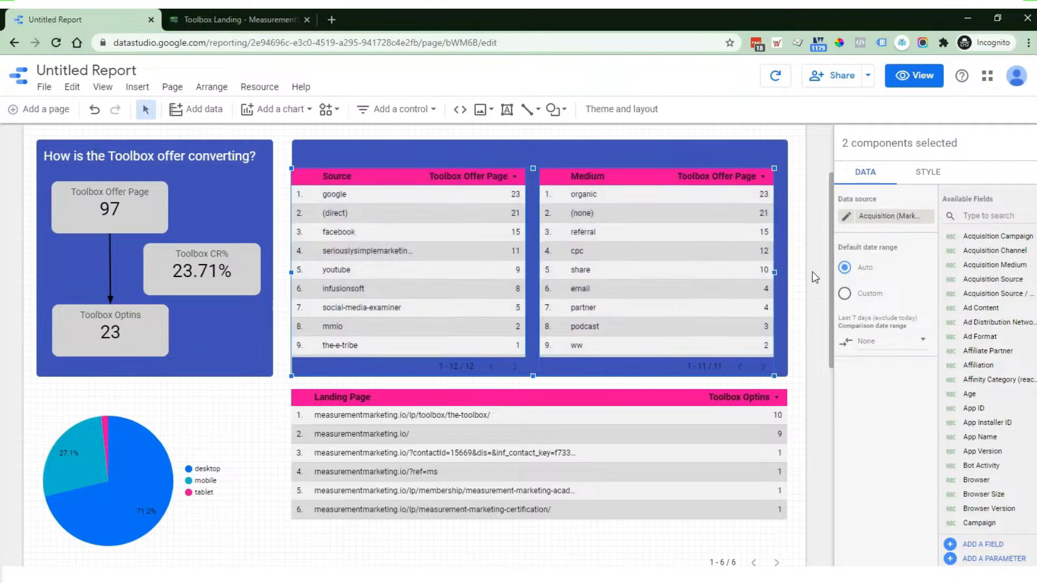
- Shift the Source and Medium tables right together so they sit centered horizontally within the wide blue panel
click(495, 259)
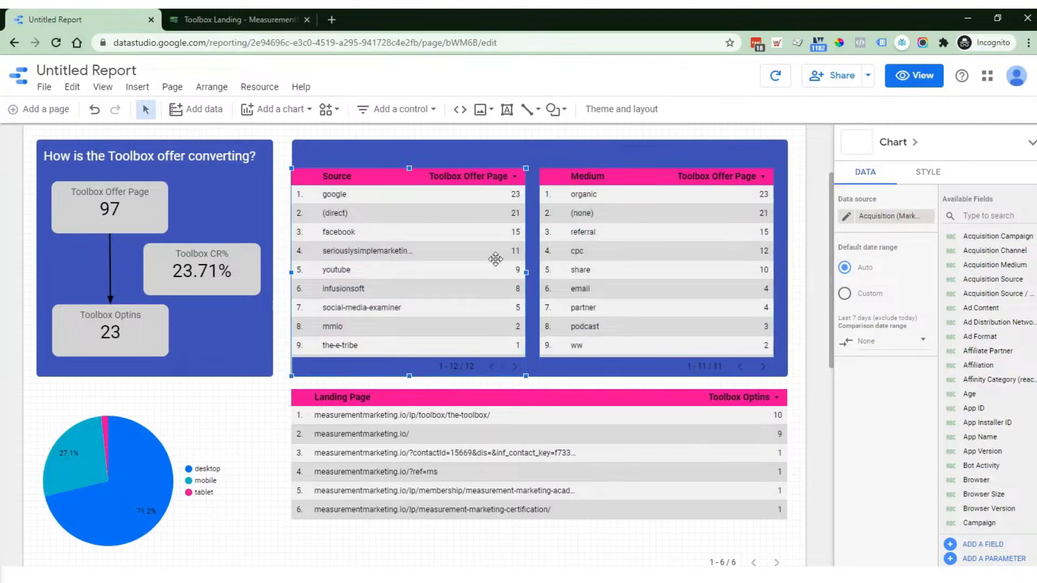
shift+click(615, 260)
key(Right)
key(Right)
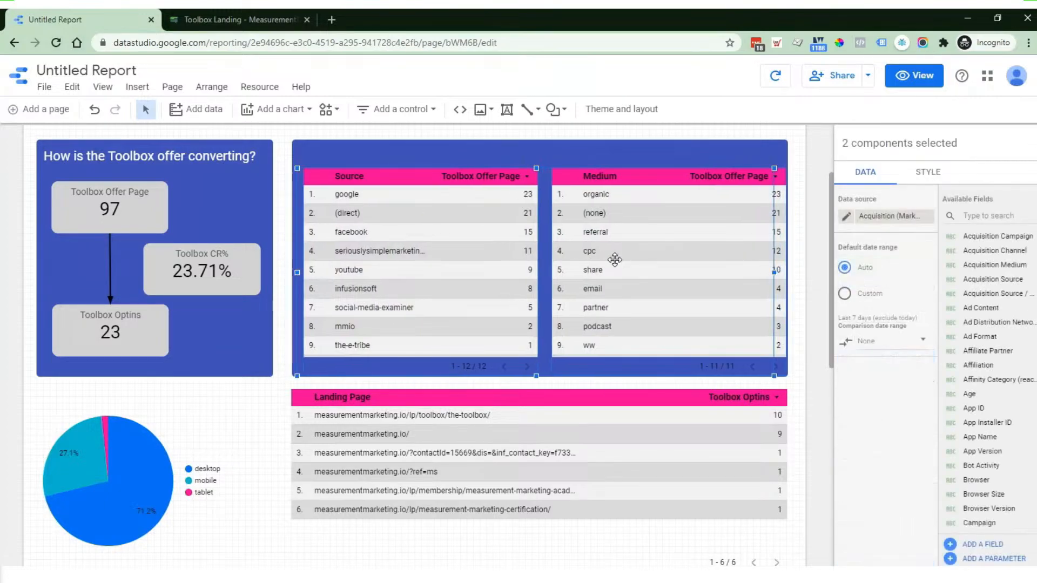
key(Left)
key(Left)
key(Left)
key(Left)
key(Left)
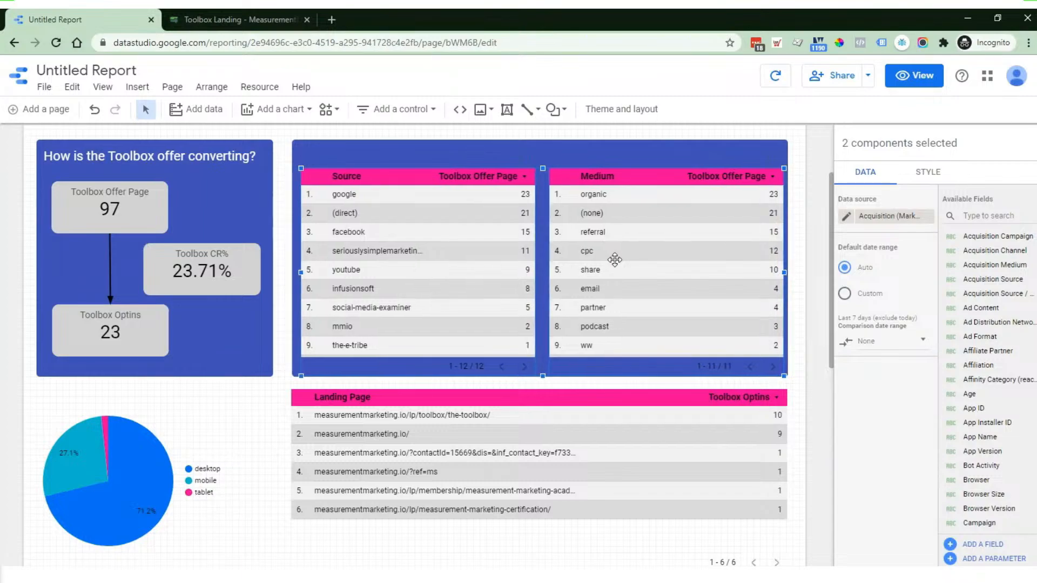
key(Left)
key(Left)
key(shift+Up)
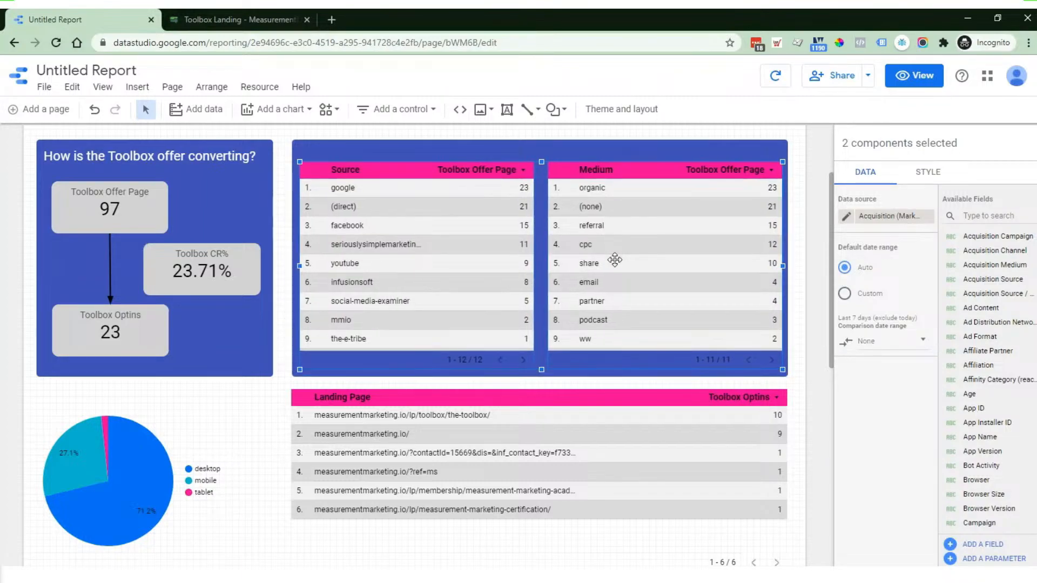
key(shift+Down)
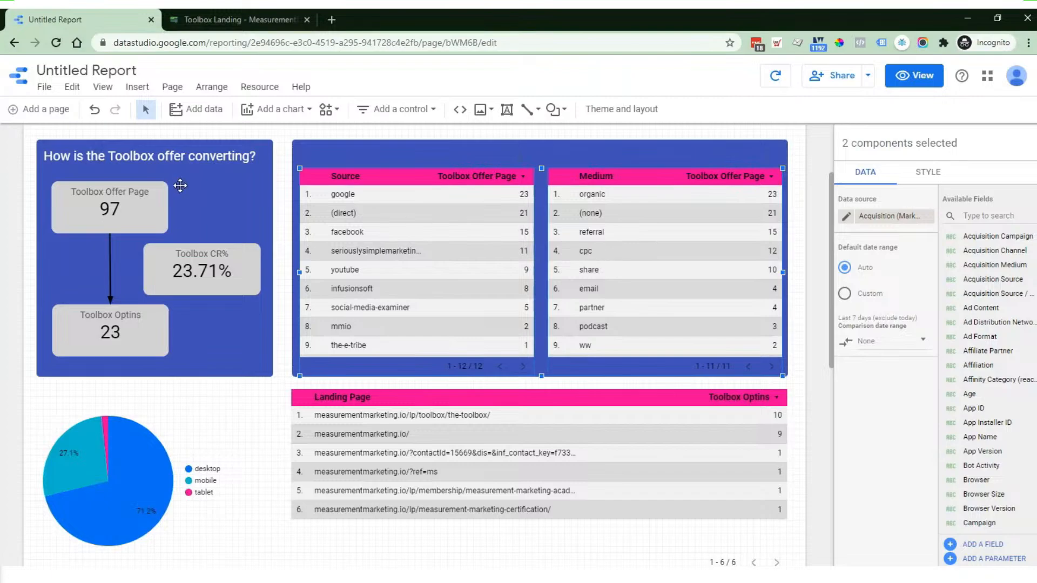
- Duplicate the "How is the Toolbox offer converting?" heading, place the copy above the Source and Medium tables, and widen its text box
click(184, 149)
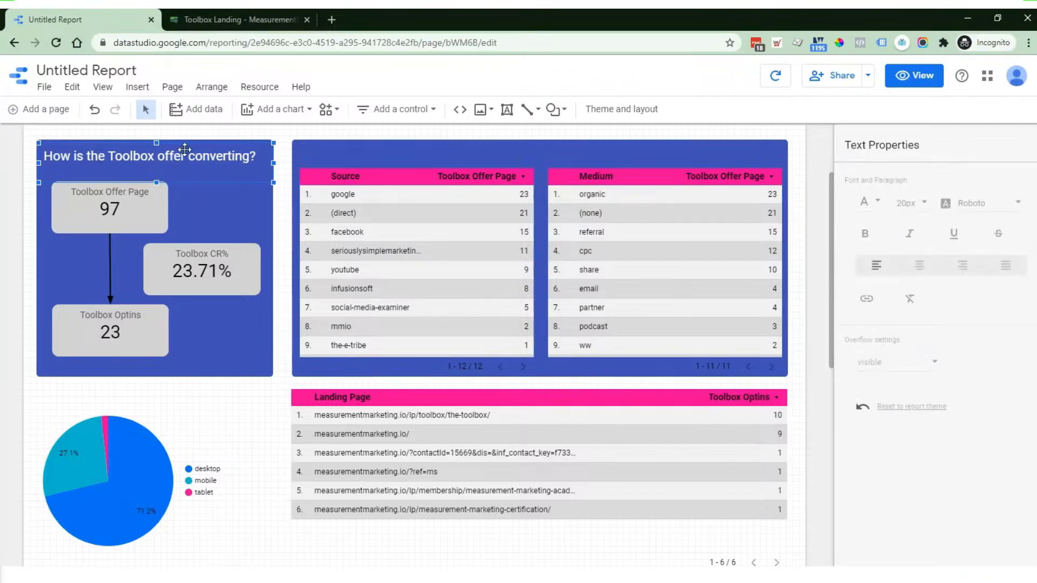
key(ctrl+d)
key(Up)
key(Up)
key(Up)
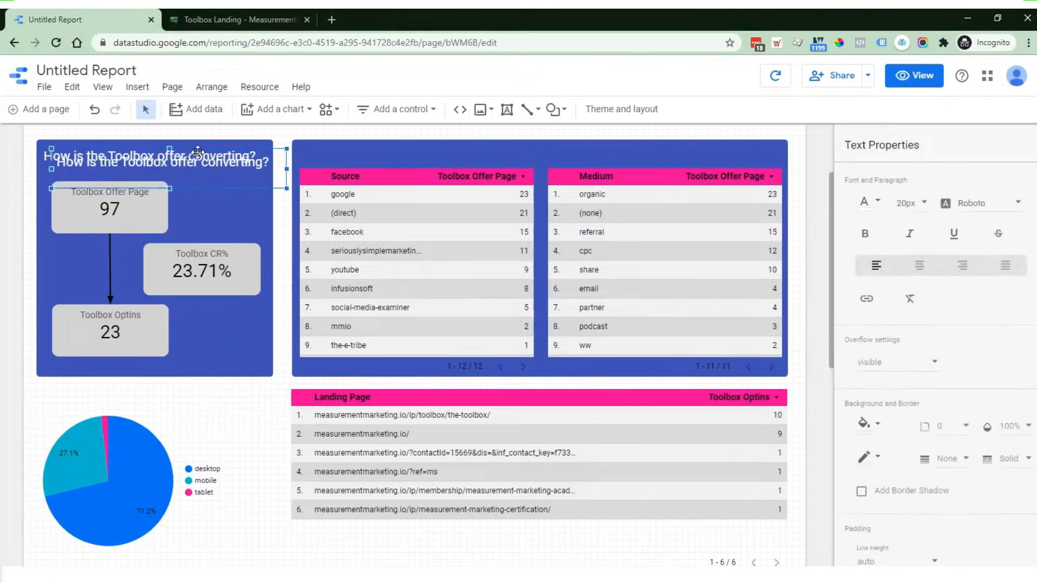
key(Right)
key(Right)
key(Right)
key(Right)
key(Right)
key(Right)
key(Right)
key(Right)
key(Right)
key(Right)
key(Right)
key(Right)
key(Right)
key(Right)
key(Right)
key(Right)
key(Right)
key(Right)
key(Right)
key(Right)
key(Right)
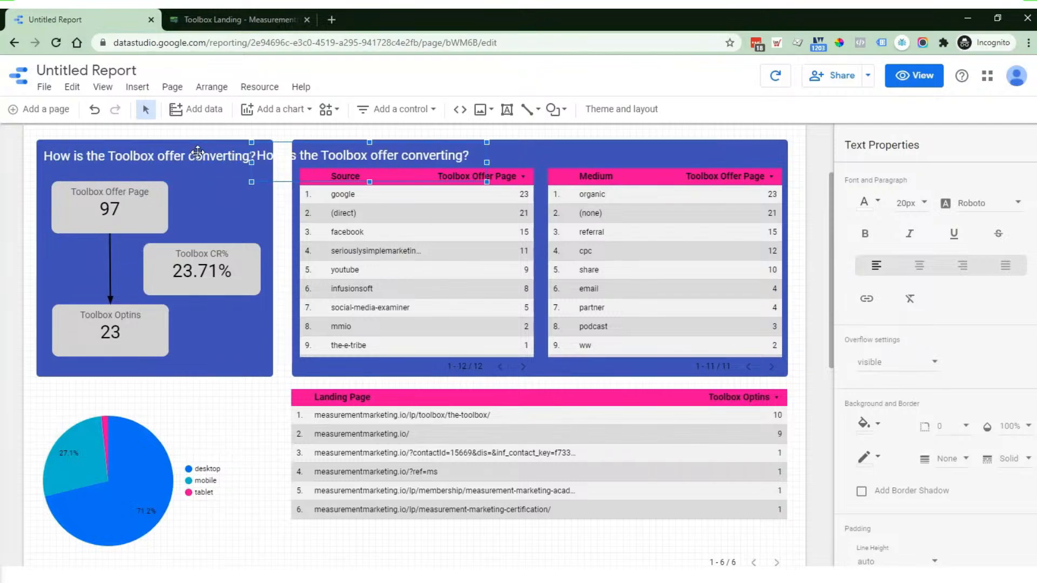
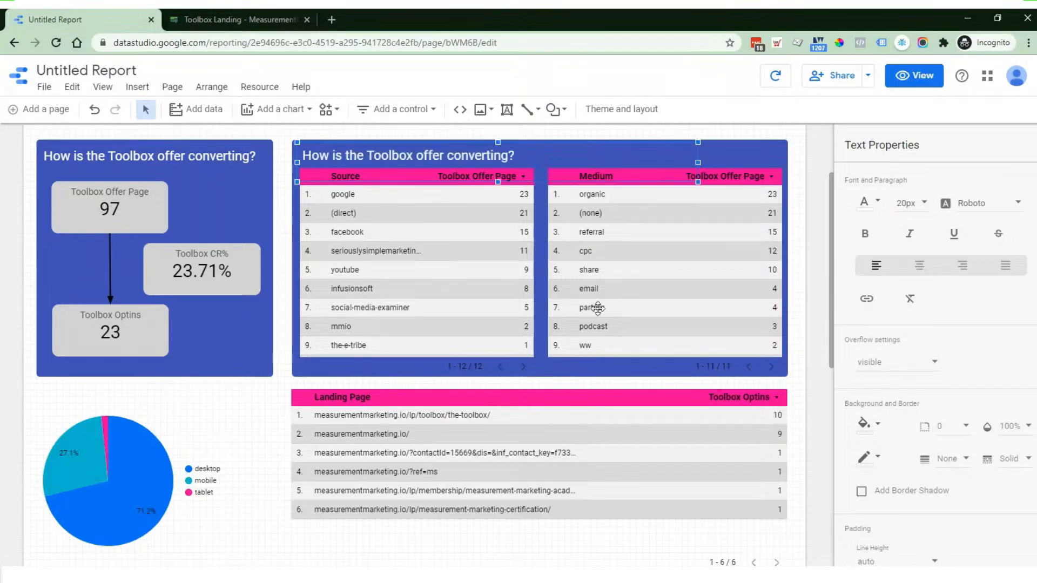
- Change the copied heading's text to "Where is traffic coming from?"
scroll(600, 313, down, 6)
scroll(599, 313, up, 6)
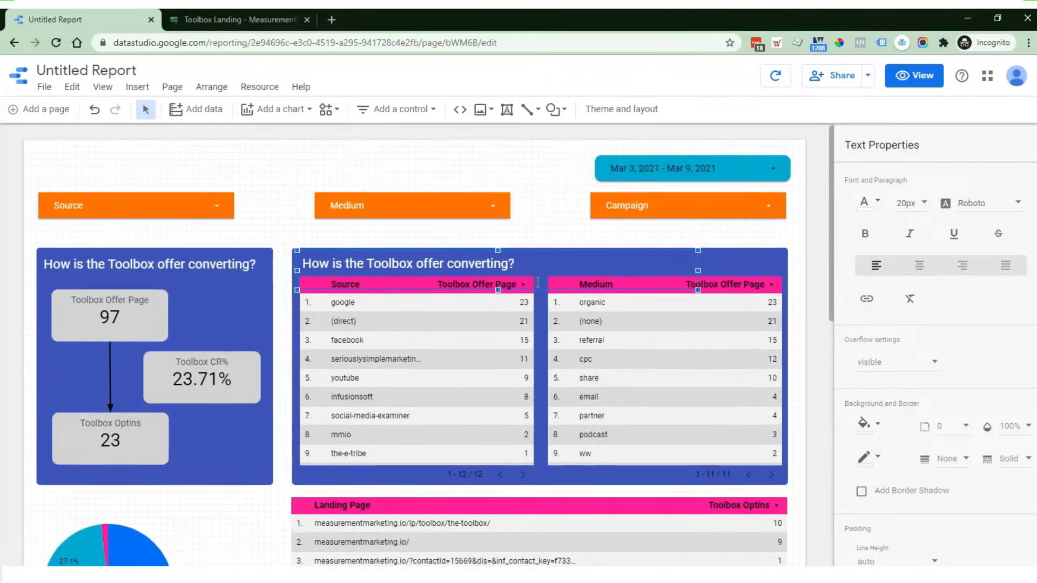
drag(513, 263, 341, 263)
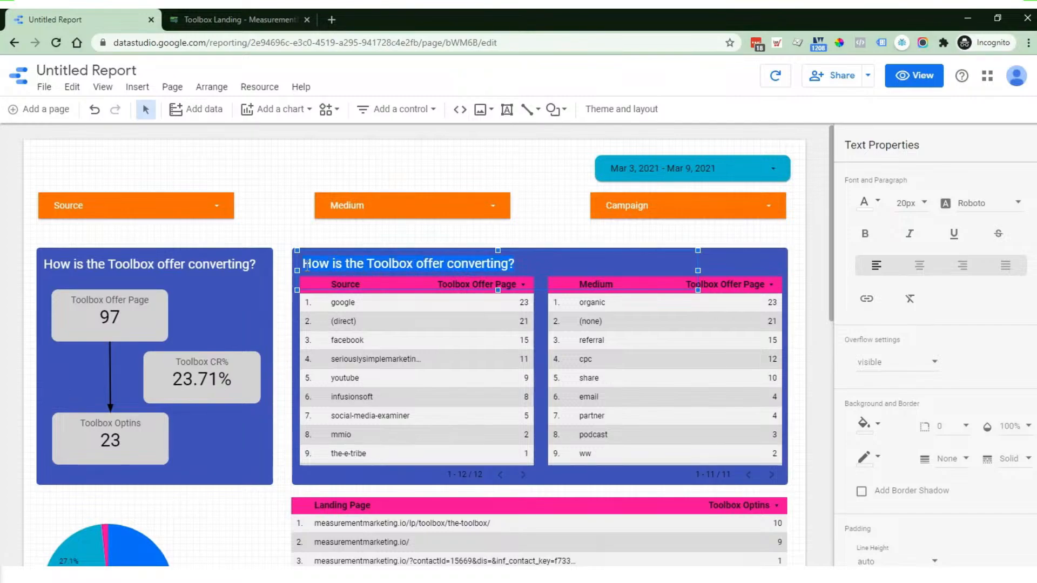
text(Where is)
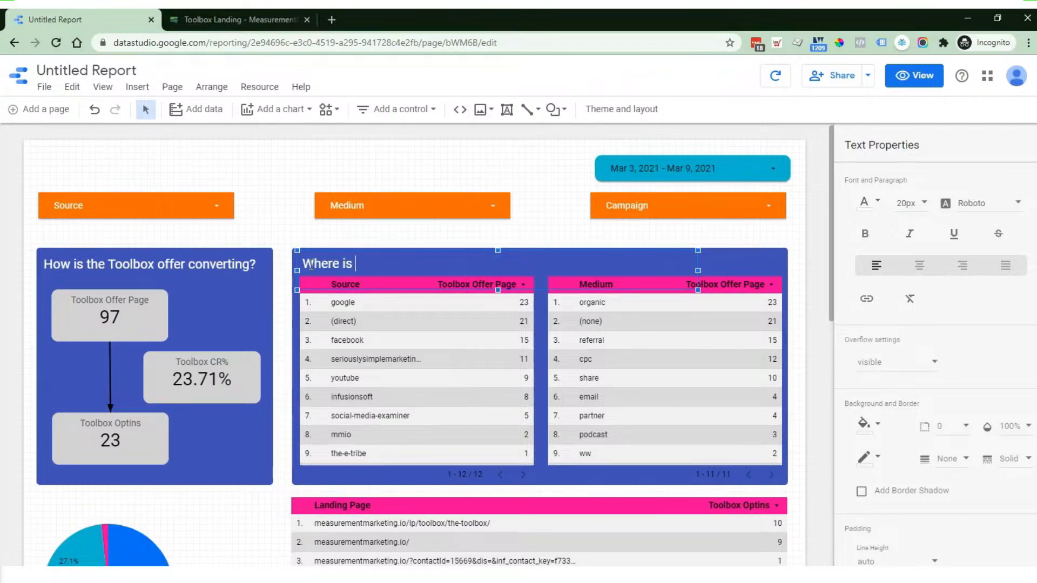
text( traffic coming from?)
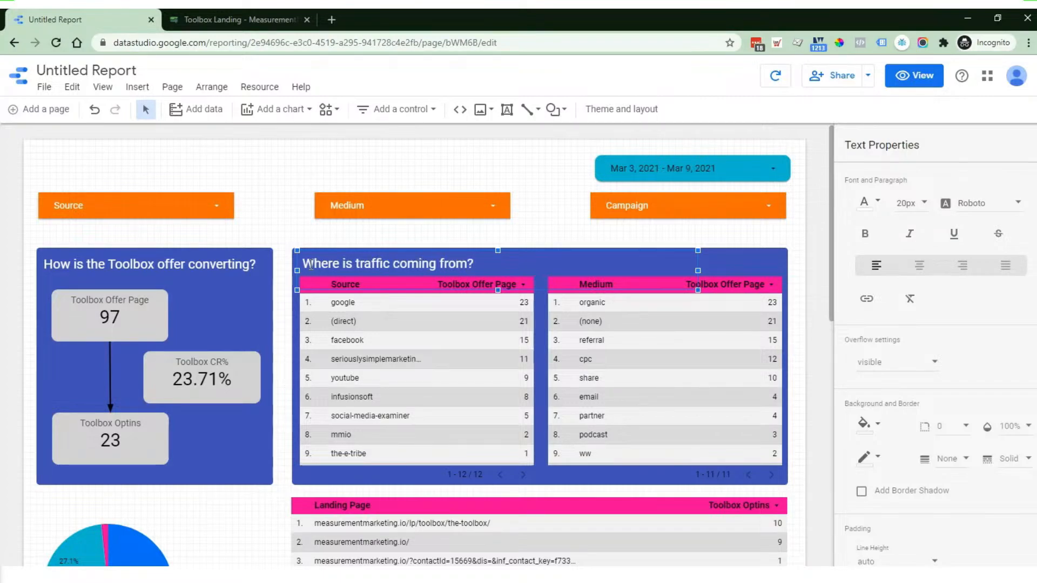
- Duplicate the wide blue rectangle behind the Source and Medium tables and place the copy over the Landing Page table
scroll(282, 343, down, 4)
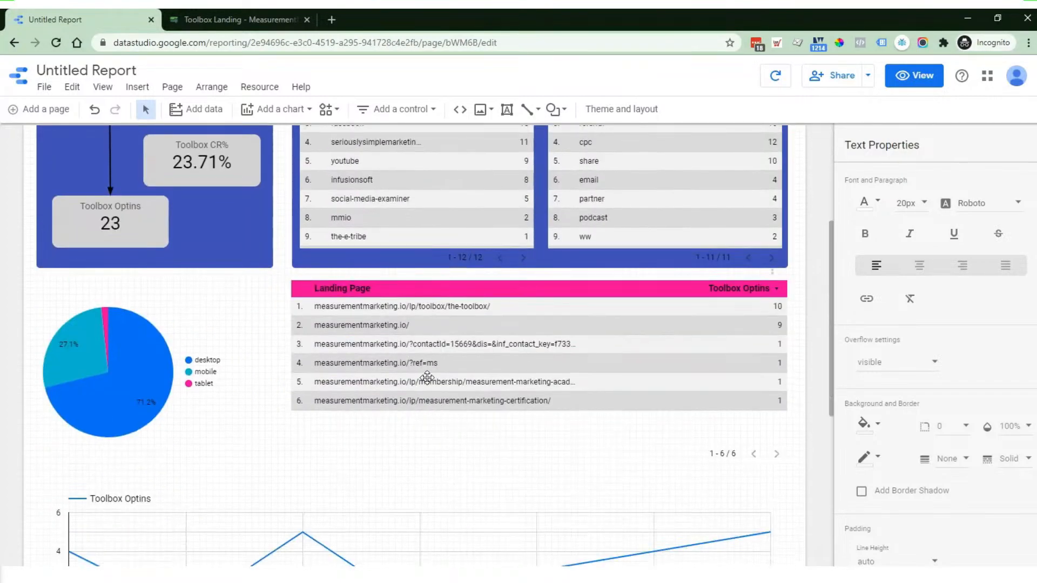
scroll(521, 398, down, 4)
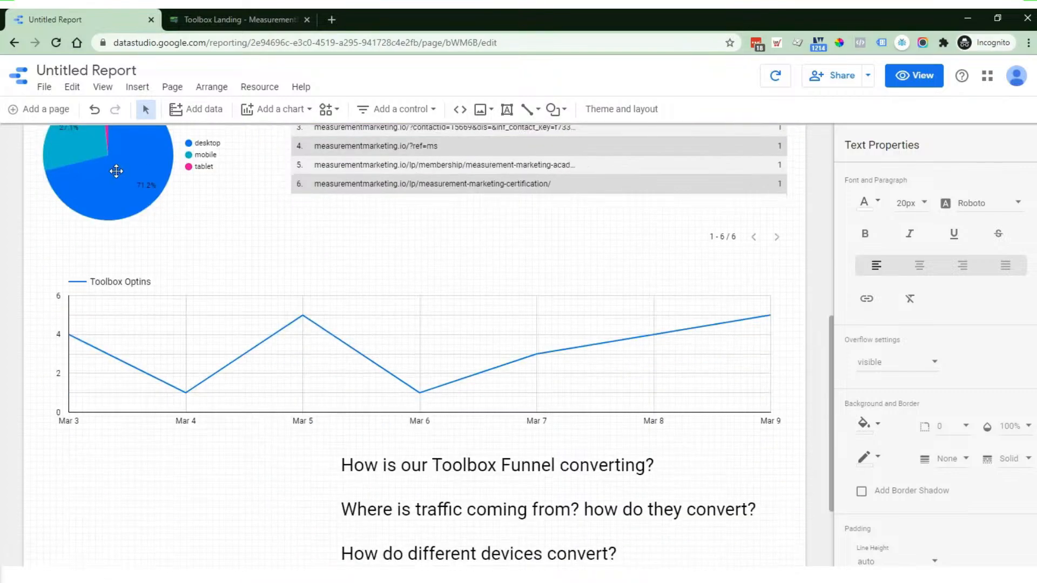
scroll(402, 399, down, 2)
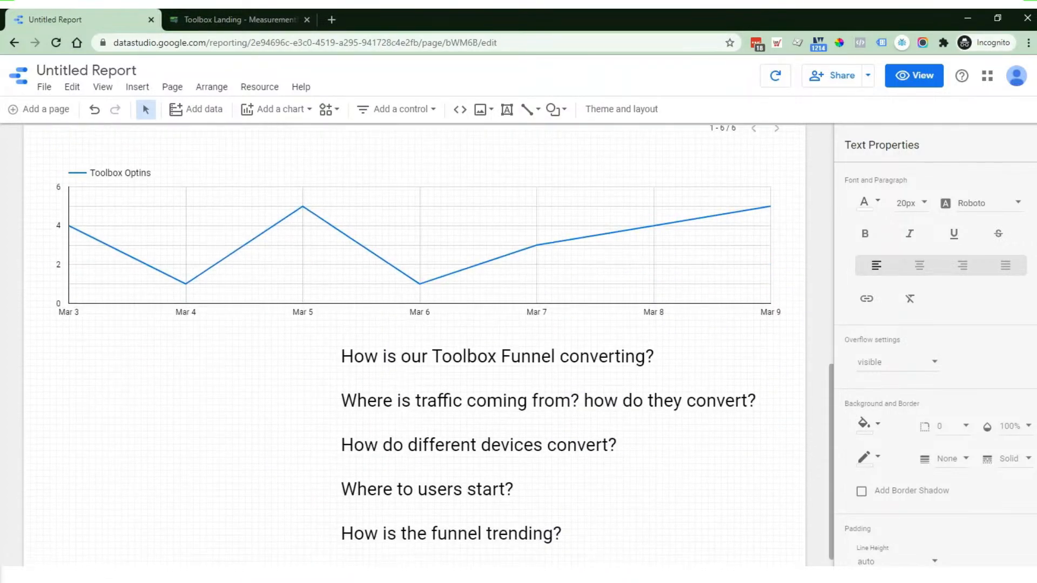
scroll(408, 400, up, 8)
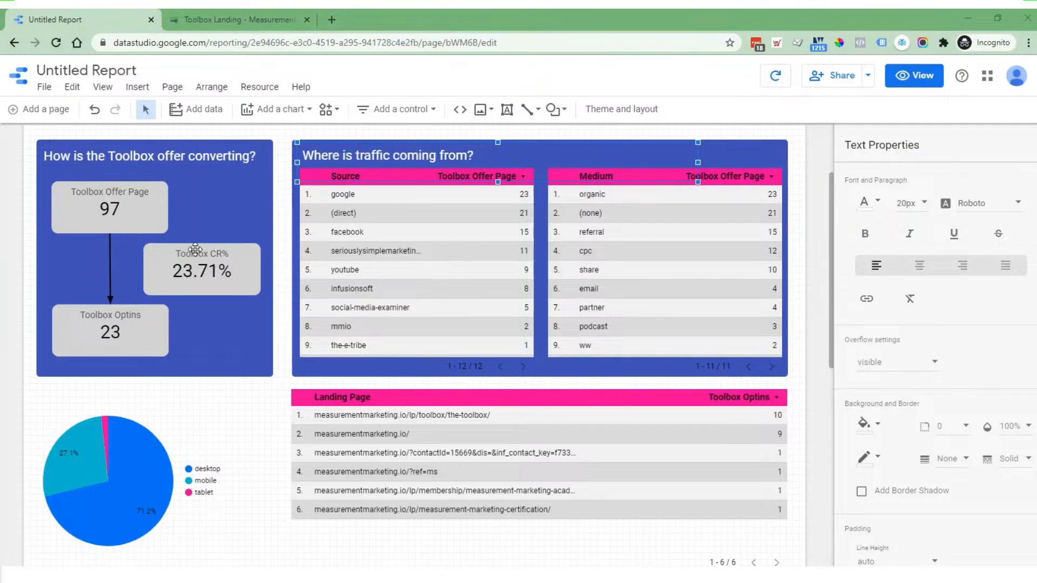
scroll(675, 443, down, 2)
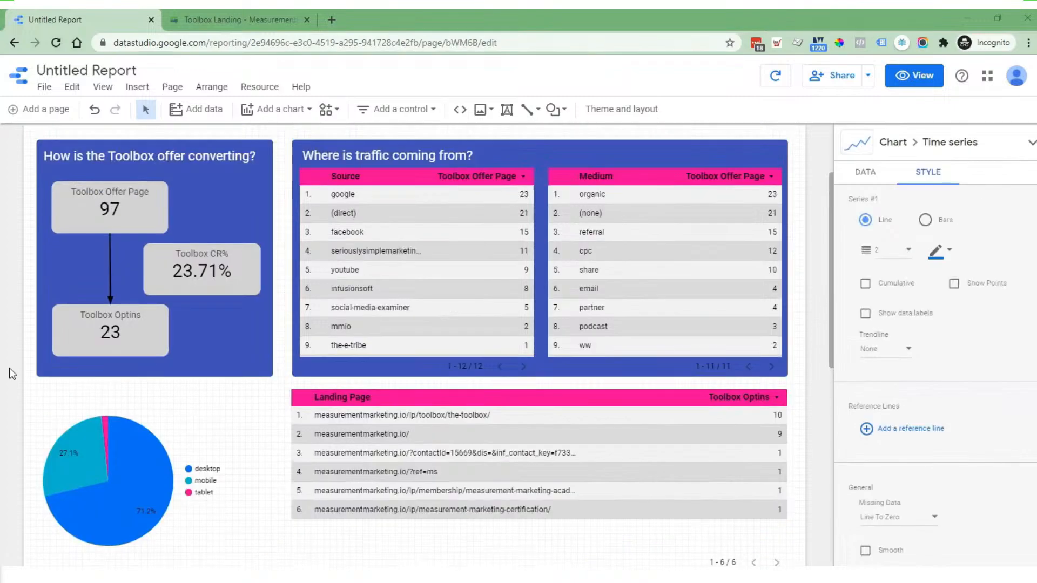
click(301, 370)
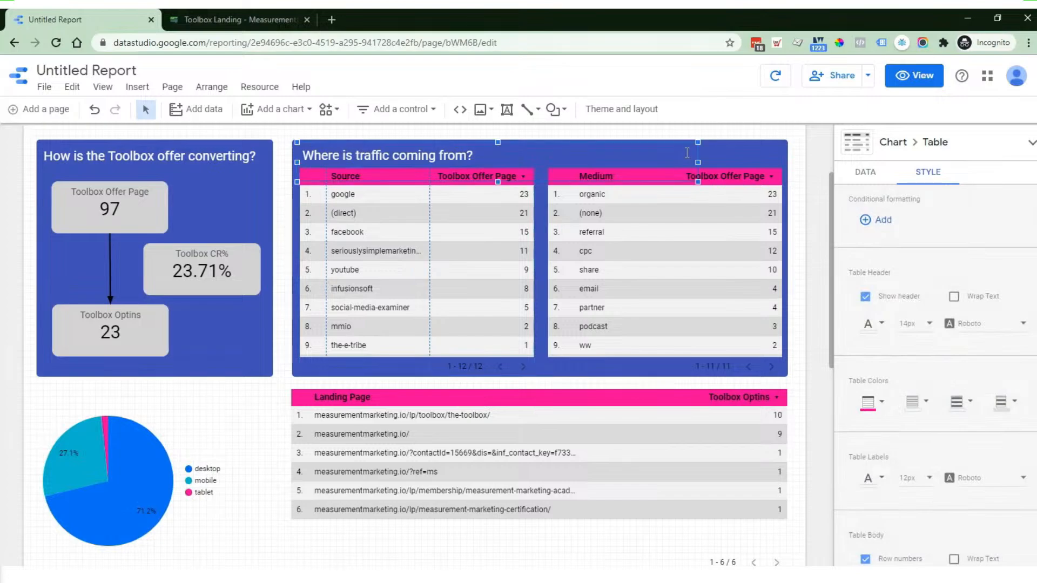
click(732, 149)
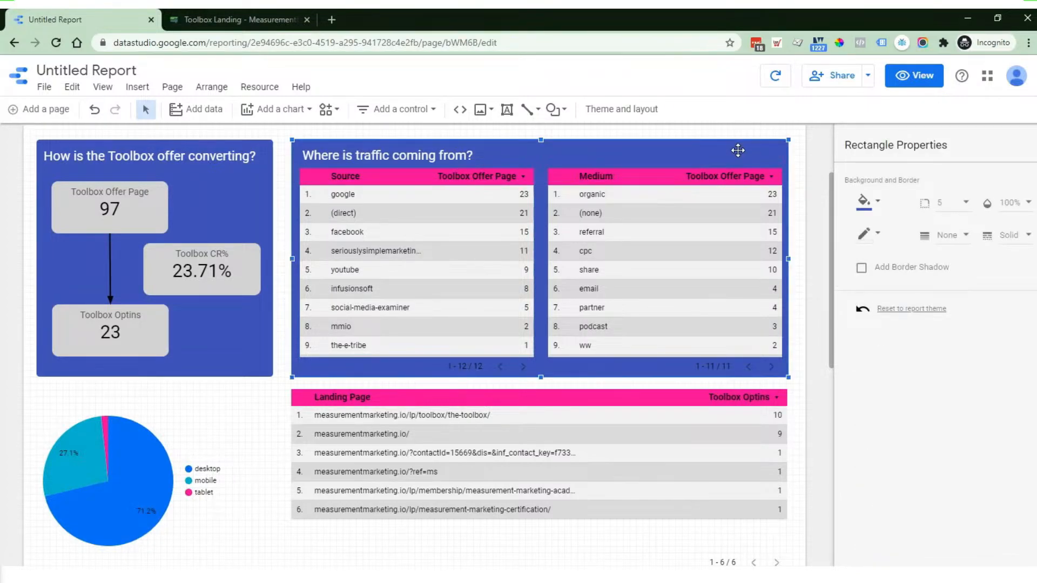
drag(738, 150, 682, 459)
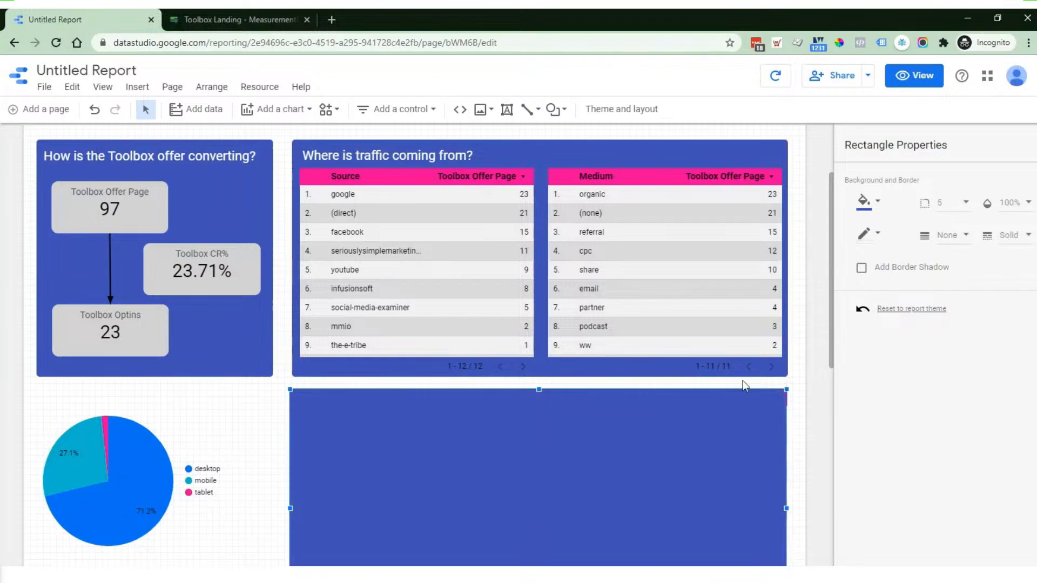
- Send the copied blue rectangle to the back so it sits behind the Landing Page table
scroll(656, 351, down, 2)
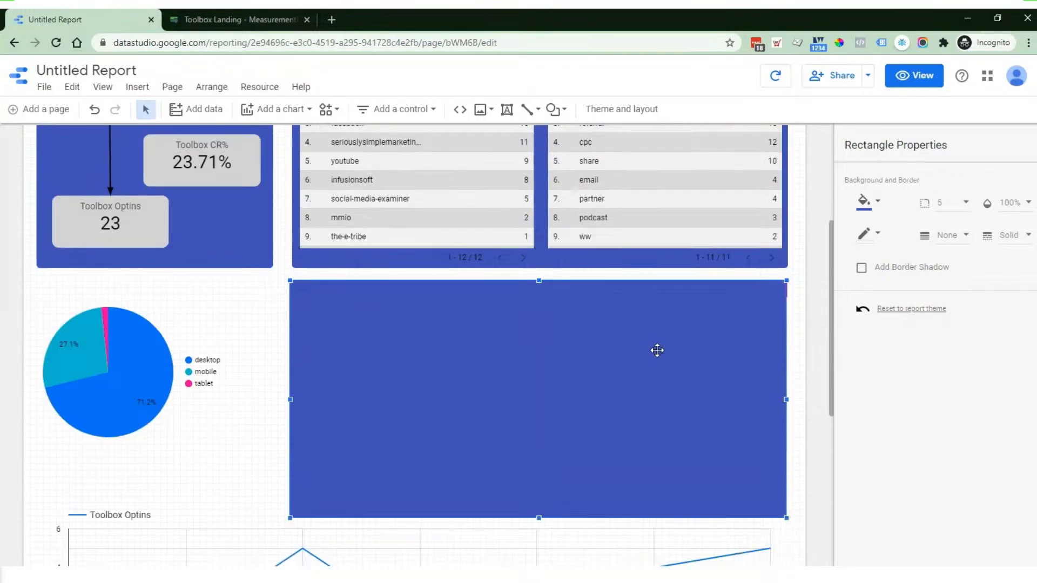
right_click(657, 351)
mouse_move(700, 314)
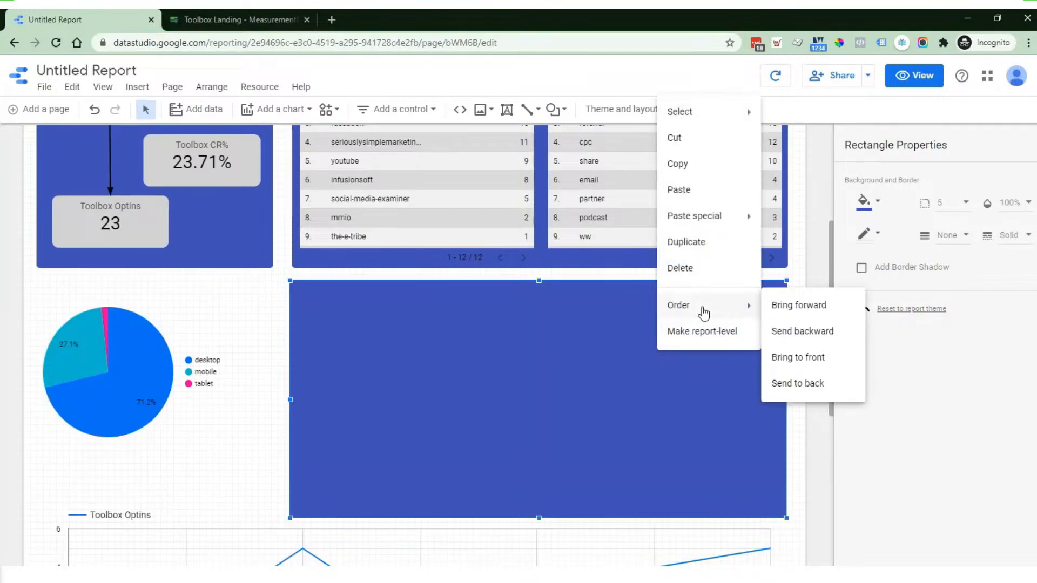
click(805, 383)
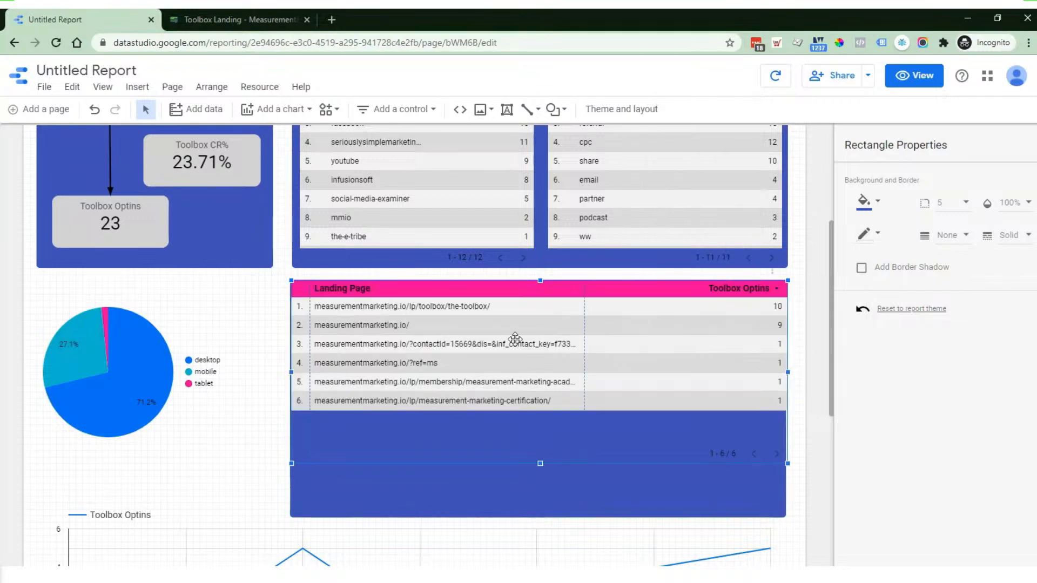
- Resize the Landing Page table within its blue panel, narrowing it slightly, leaving heading space above it and extending its lower edge
click(713, 339)
drag(788, 372, 776, 374)
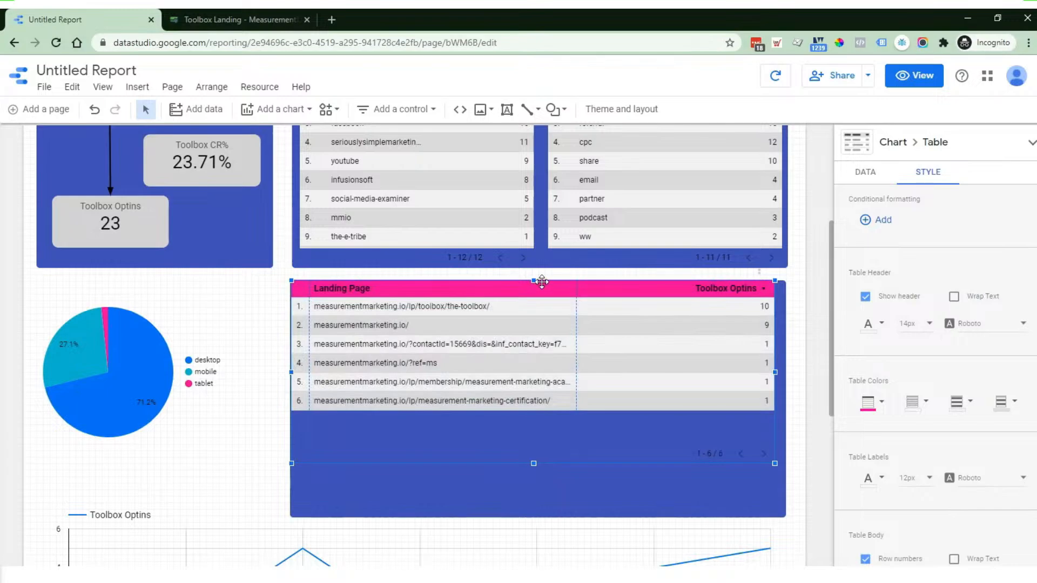
drag(542, 281, 533, 319)
click(509, 501)
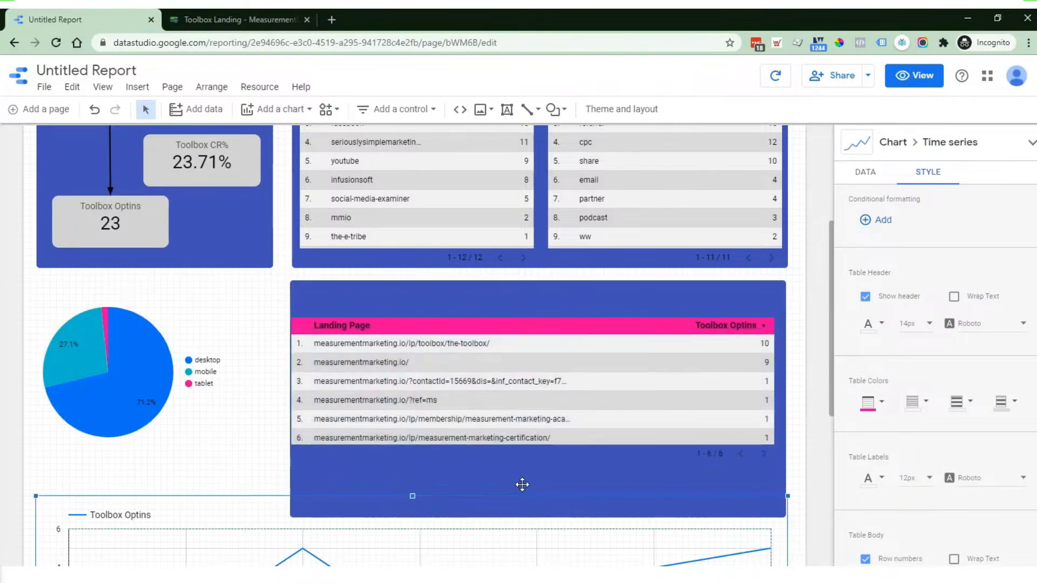
click(547, 488)
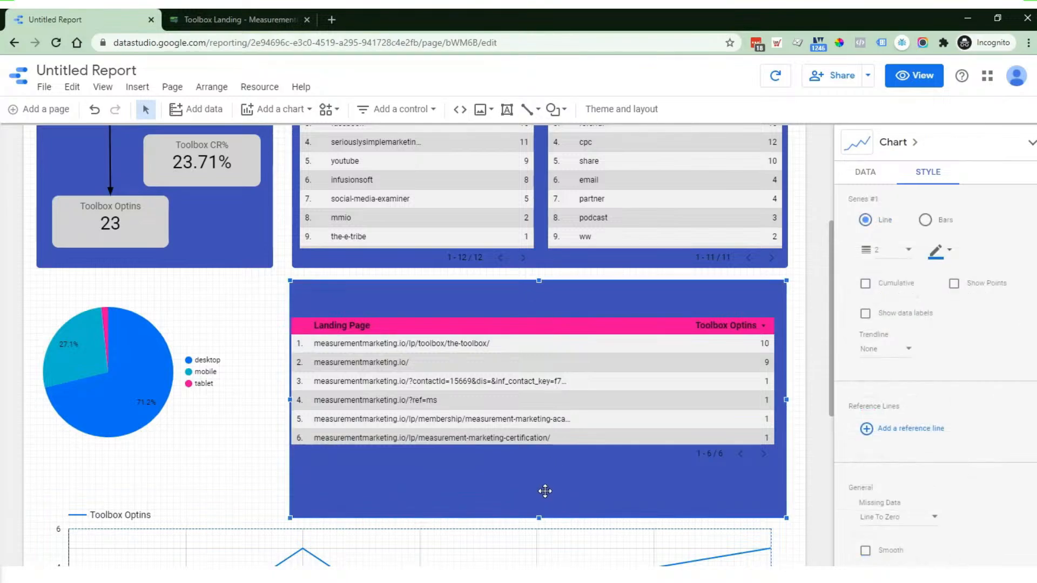
click(532, 463)
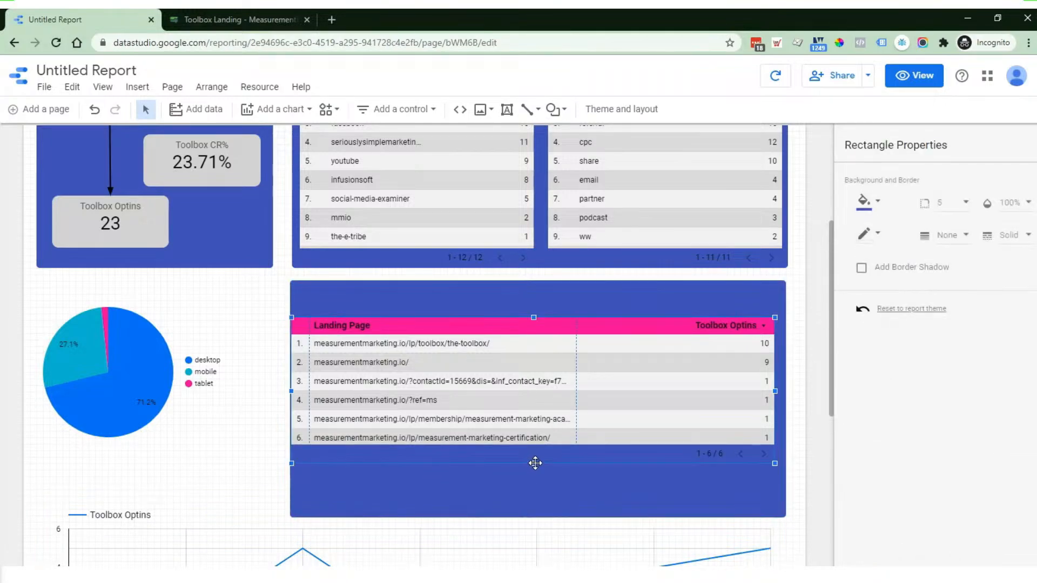
drag(535, 463, 533, 502)
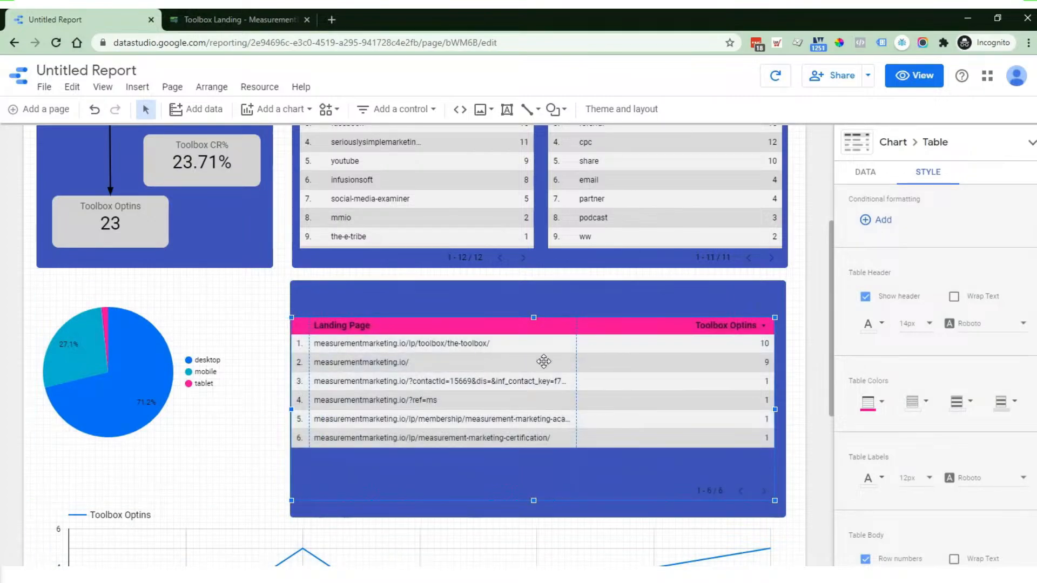
- Duplicate the "Where is traffic coming from?" heading and place the copy above the Landing Page table, aligned with the original
scroll(385, 355, up, 2)
click(402, 147)
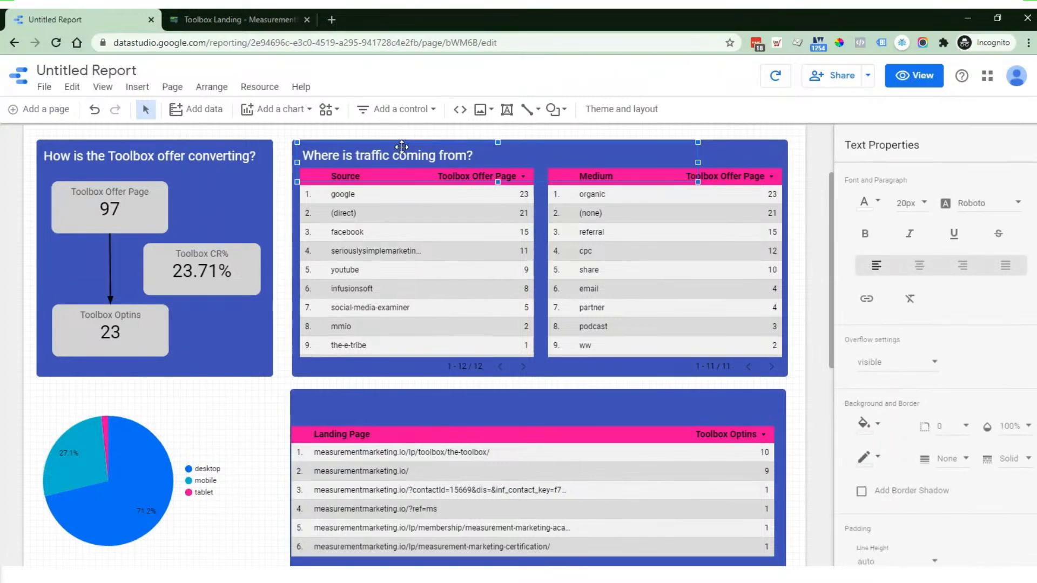
drag(401, 147, 478, 242)
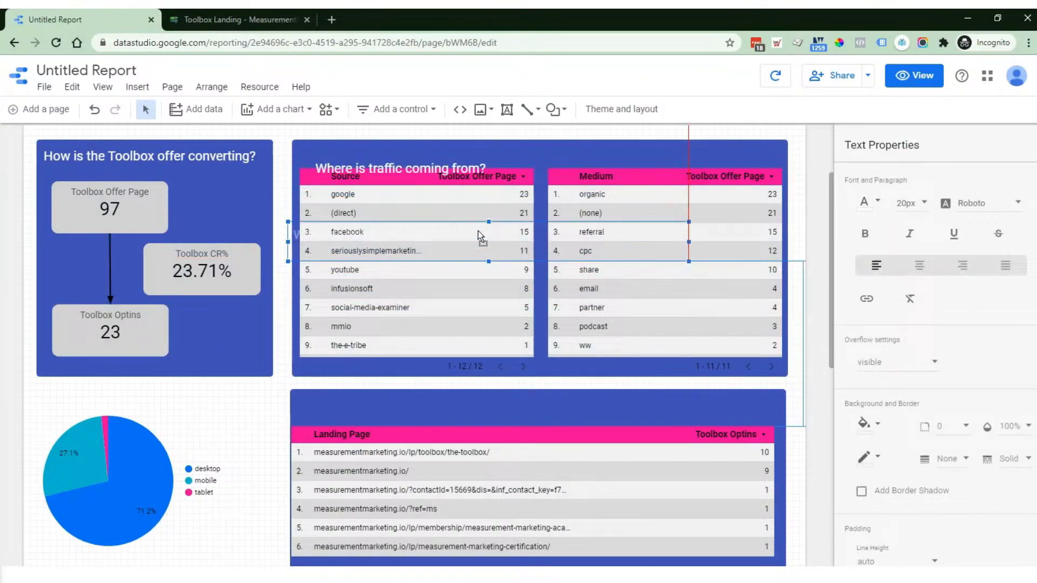
click(95, 110)
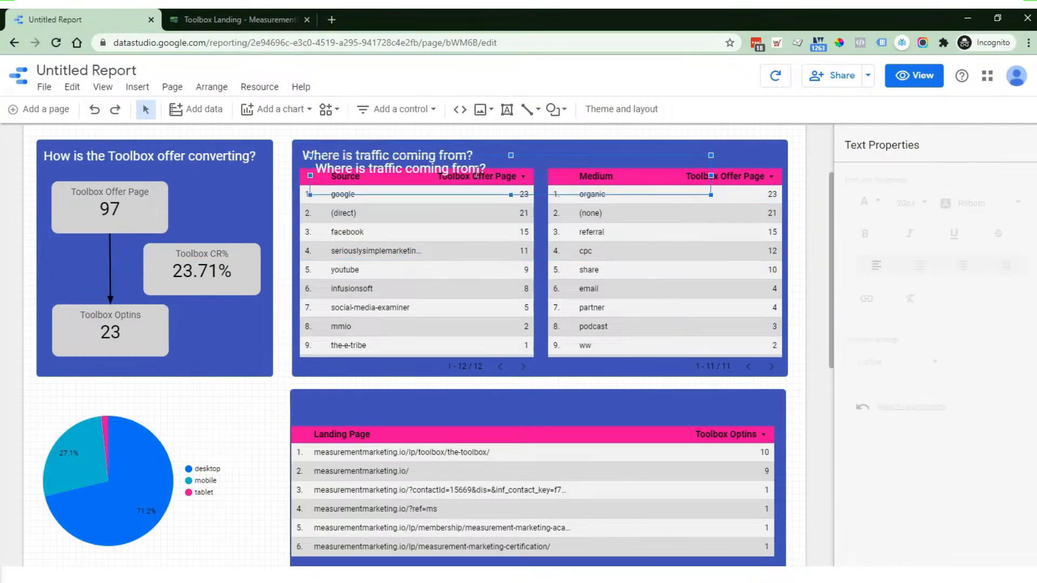
key(Left)
key(Left)
key(Down)
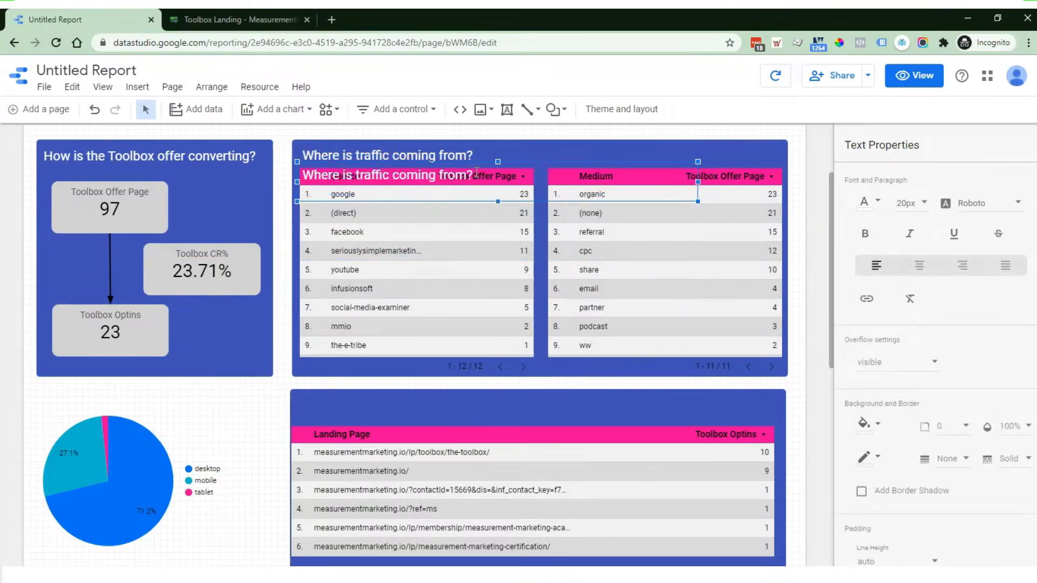
key(Down)
key(Down)
key(Down)
key(Down)
key(Down)
key(Down)
key(Down)
key(Down)
key(Down)
key(Down)
key(Down)
key(Down)
key(Down)
key(Down)
key(Down)
key(Down)
key(Down)
key(Down)
key(Down)
key(Down)
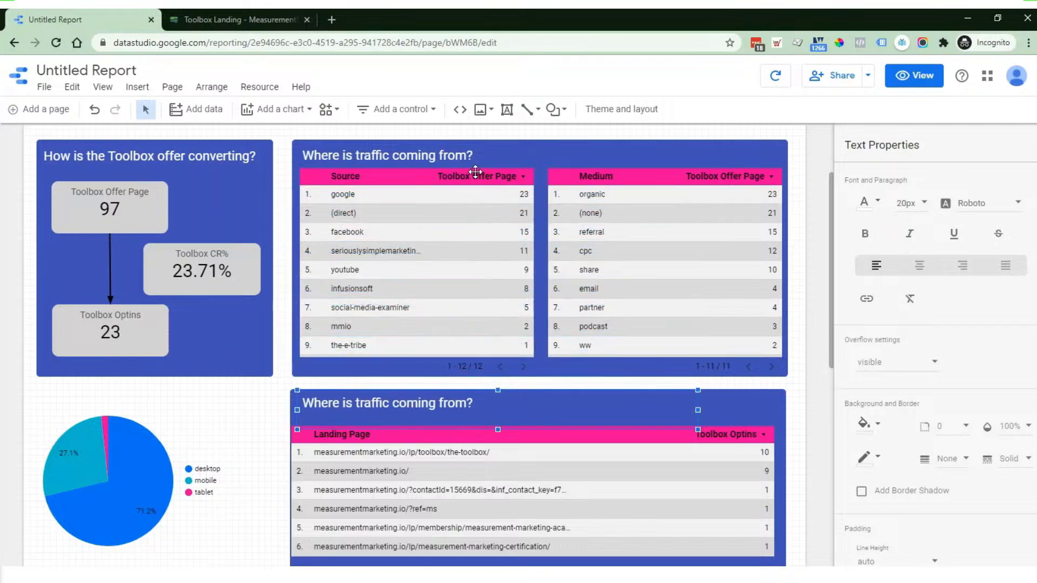
- Nudge the Landing Page table up so it sits closer beneath the copied heading
click(517, 489)
key(Up)
key(Up)
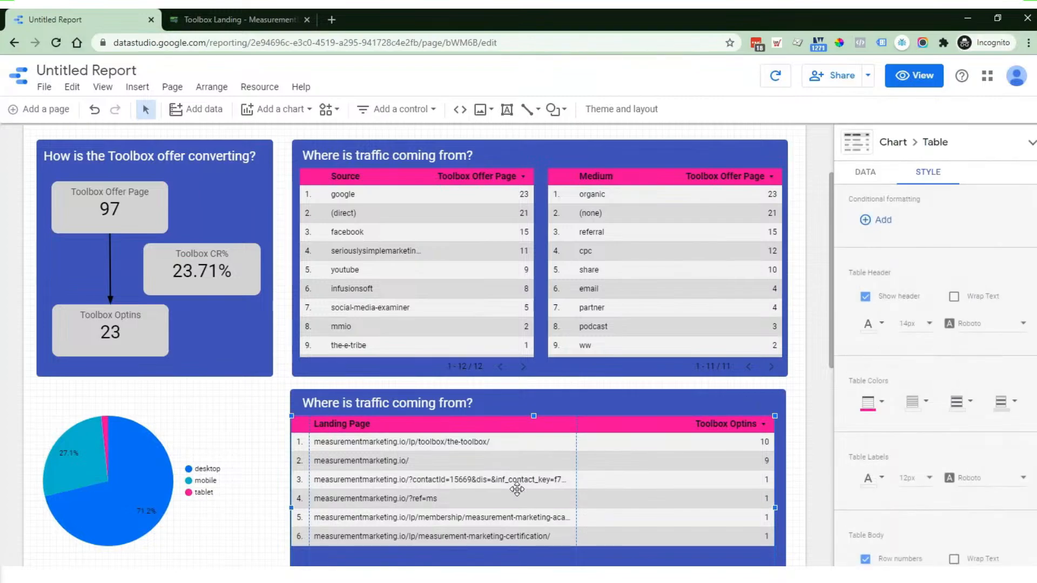
- Change the heading above the Landing Page table to "What page do users start on?"
click(459, 402)
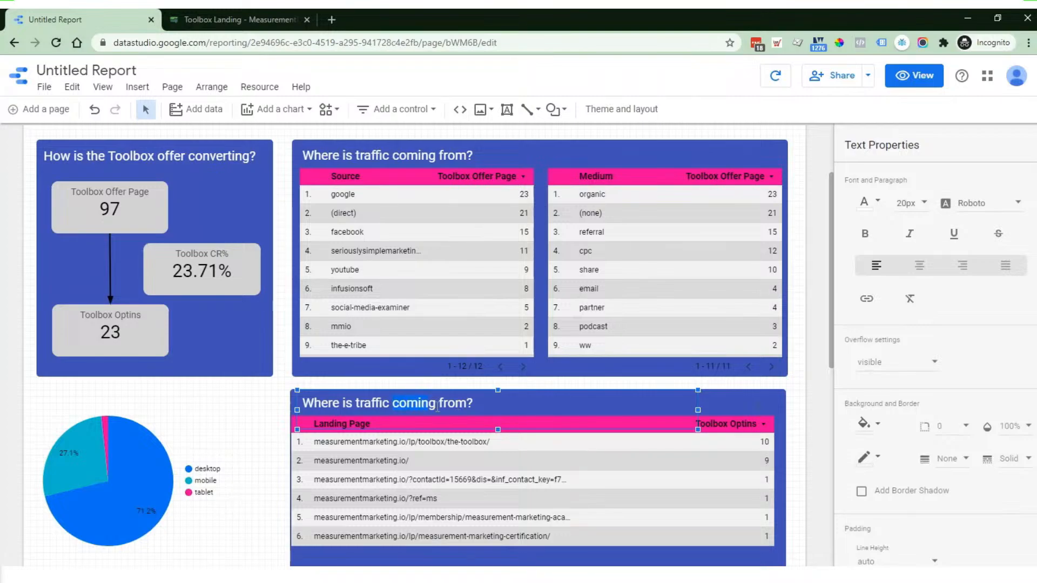
text(s)
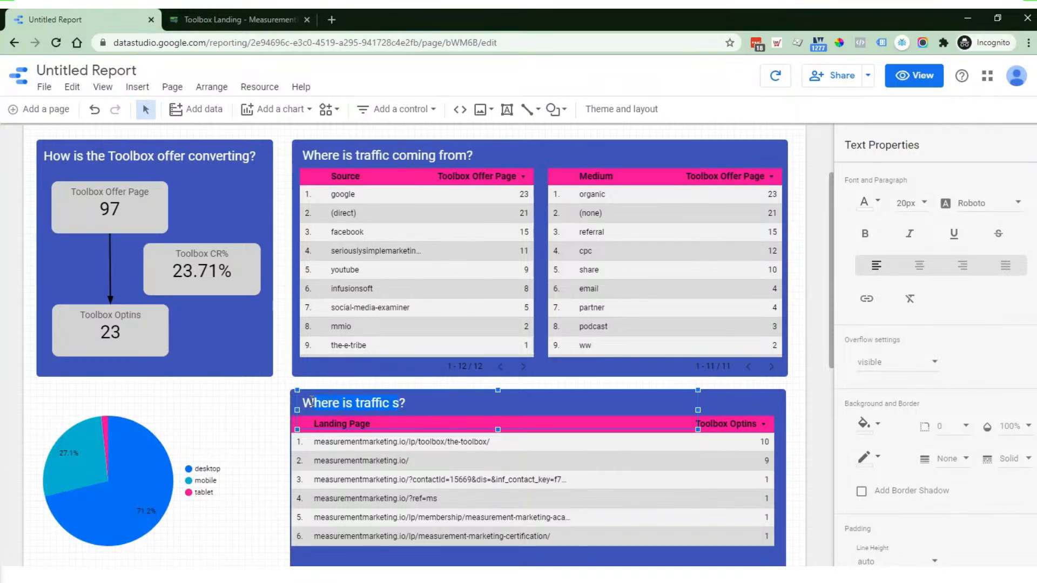
text(hat page d)
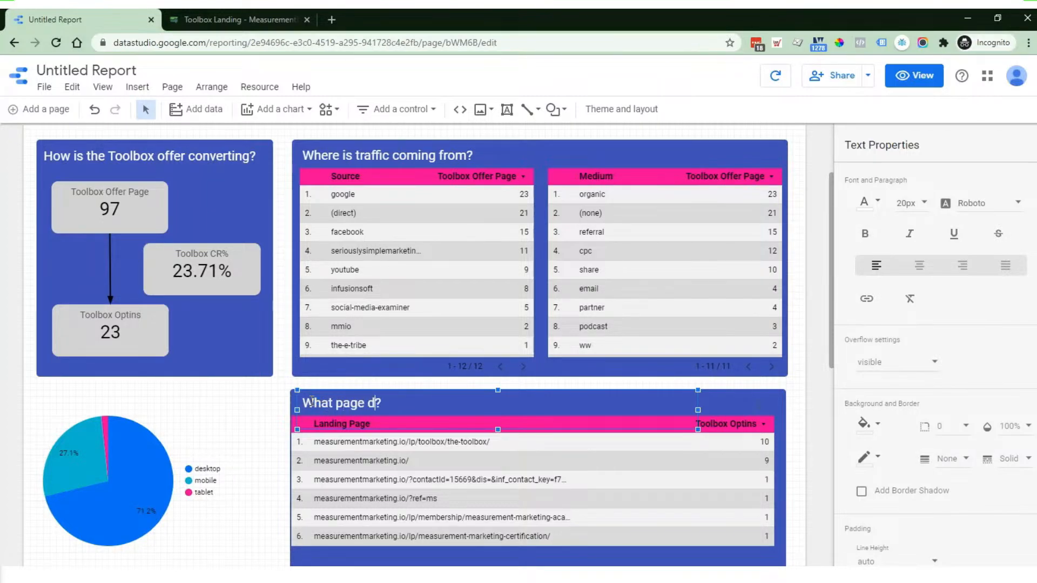
text(o users start on)
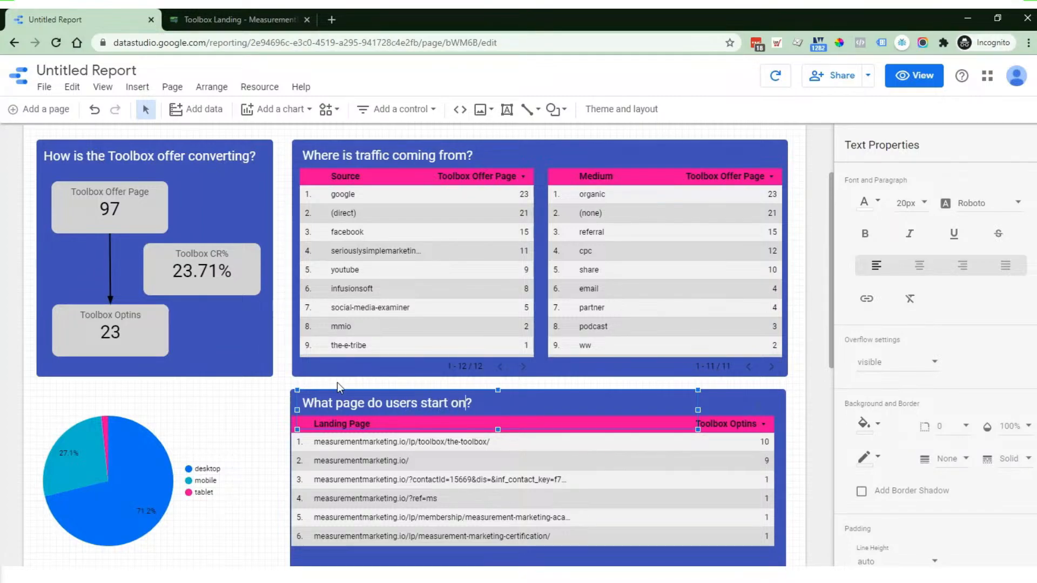
- Move the Toolbox Optins time series chart down and shorten the blue rectangle to end just below the Landing Page table
scroll(378, 385, down, 4)
click(570, 375)
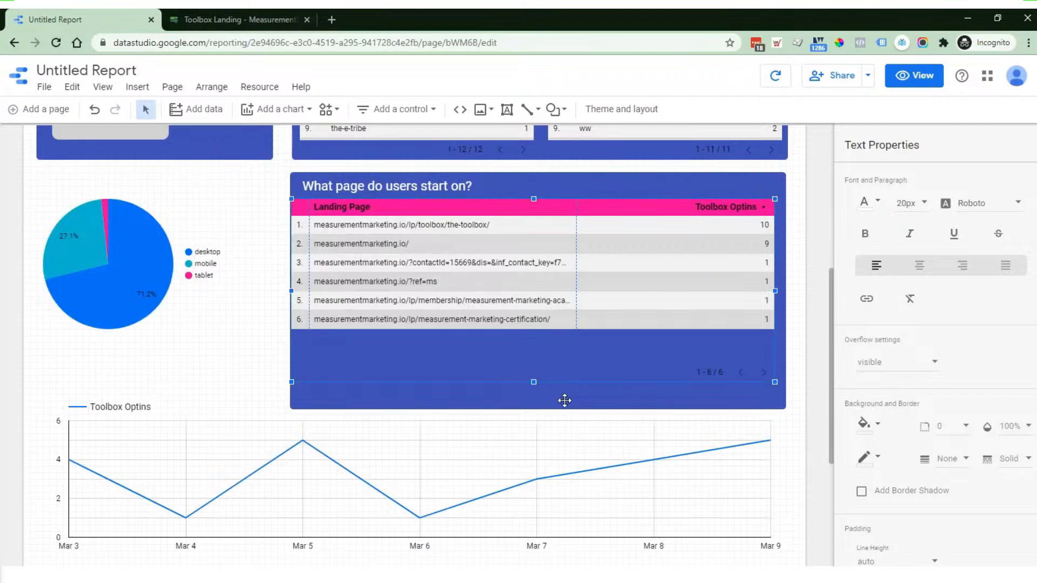
click(547, 397)
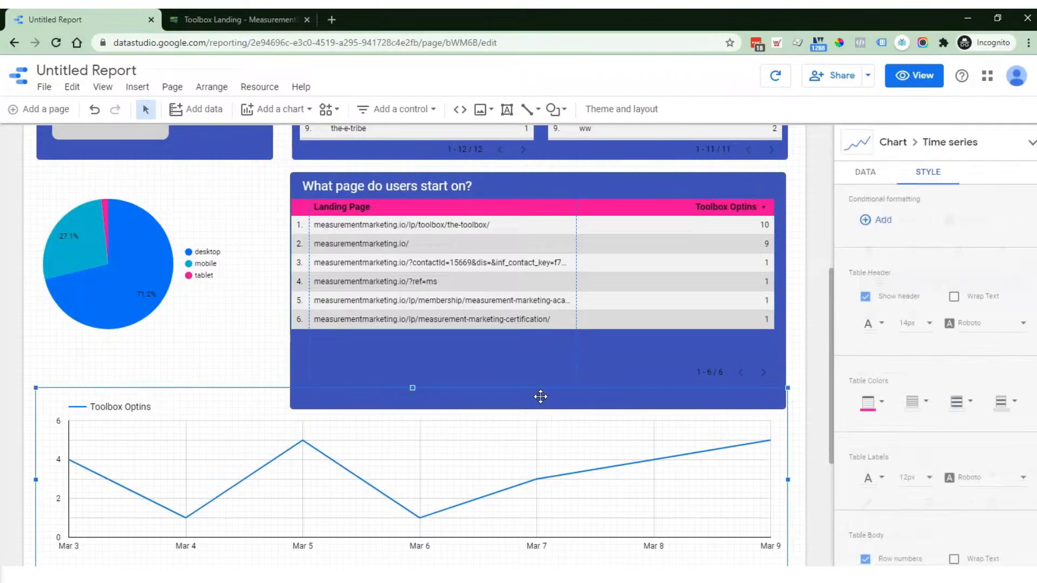
click(171, 264)
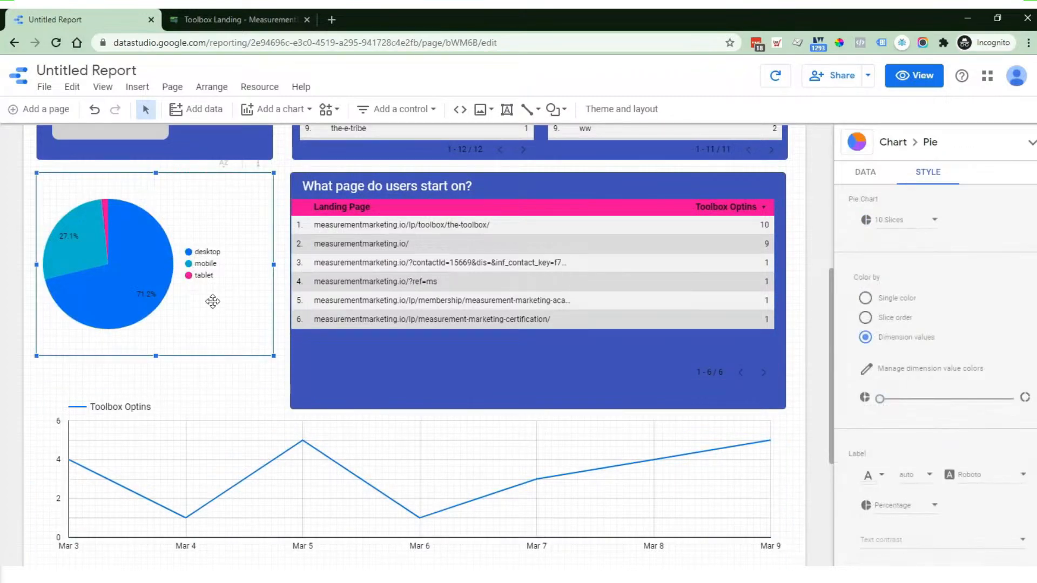
click(439, 373)
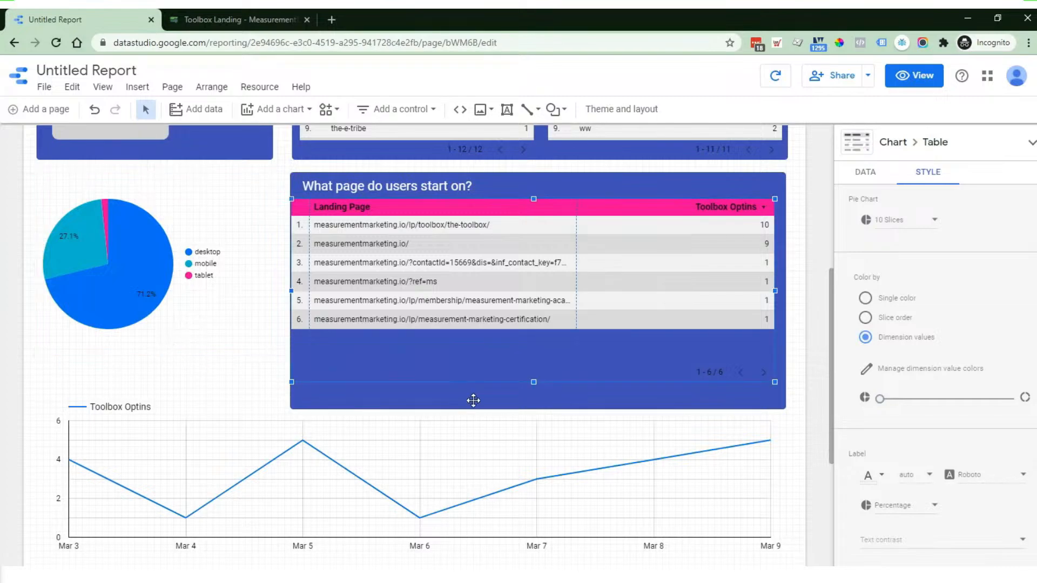
click(526, 401)
drag(474, 441, 477, 477)
click(500, 387)
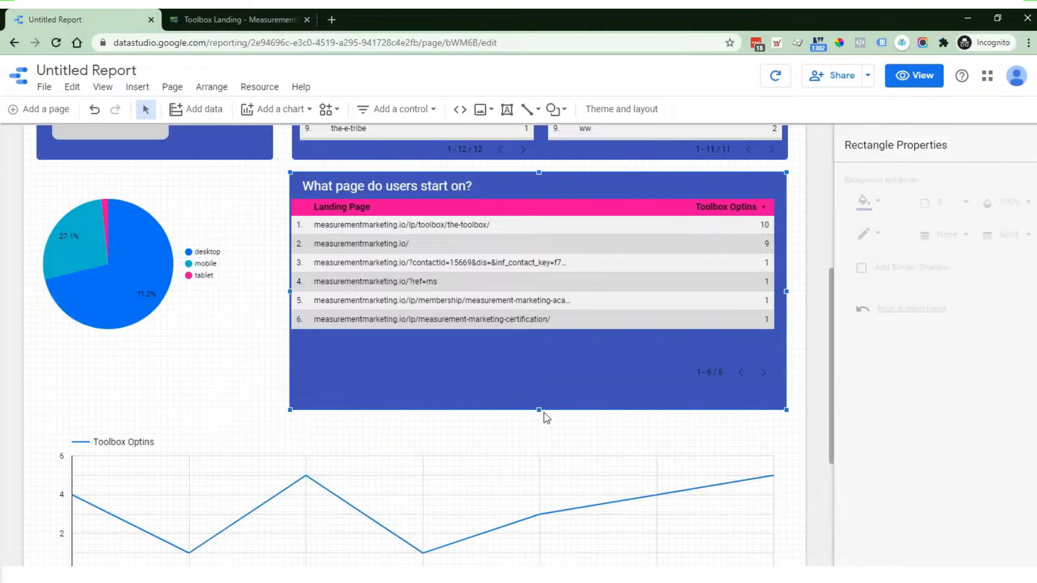
drag(538, 410, 538, 389)
- Extend the pie chart down to align with the adjacent panel's lower edge and set its legend position to top
click(123, 273)
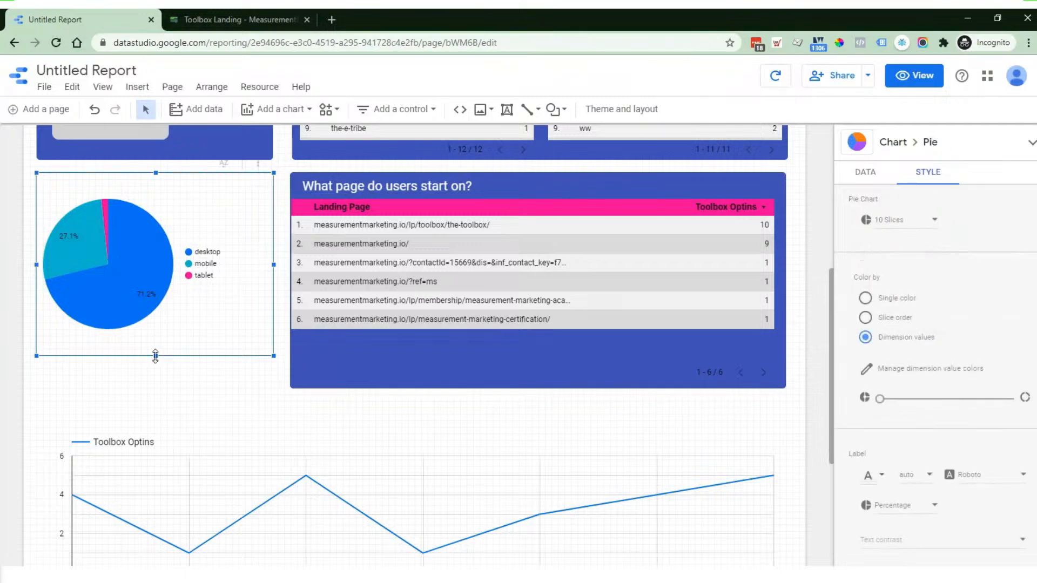
drag(156, 356, 156, 389)
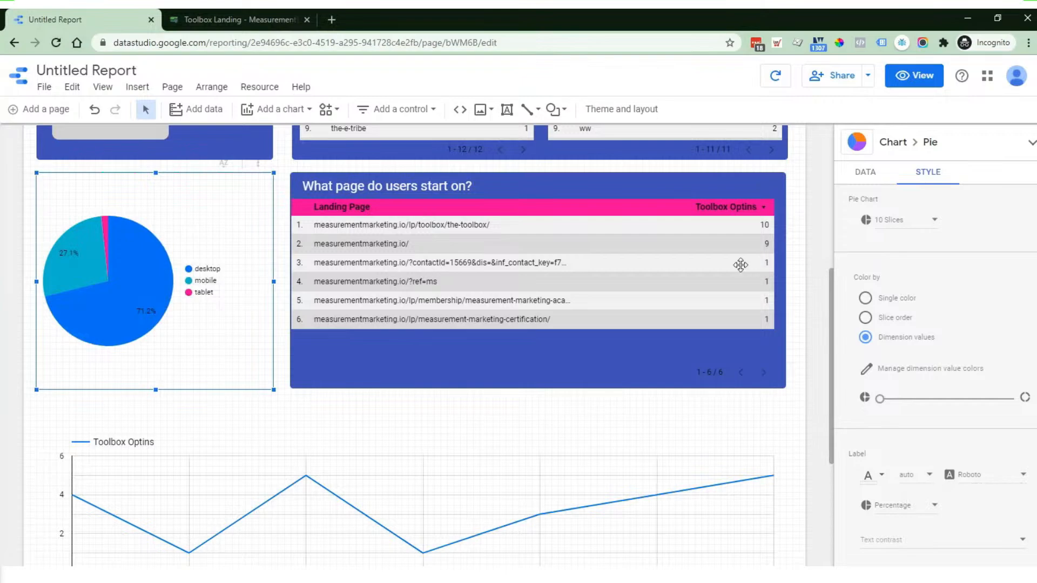
scroll(929, 285, down, 8)
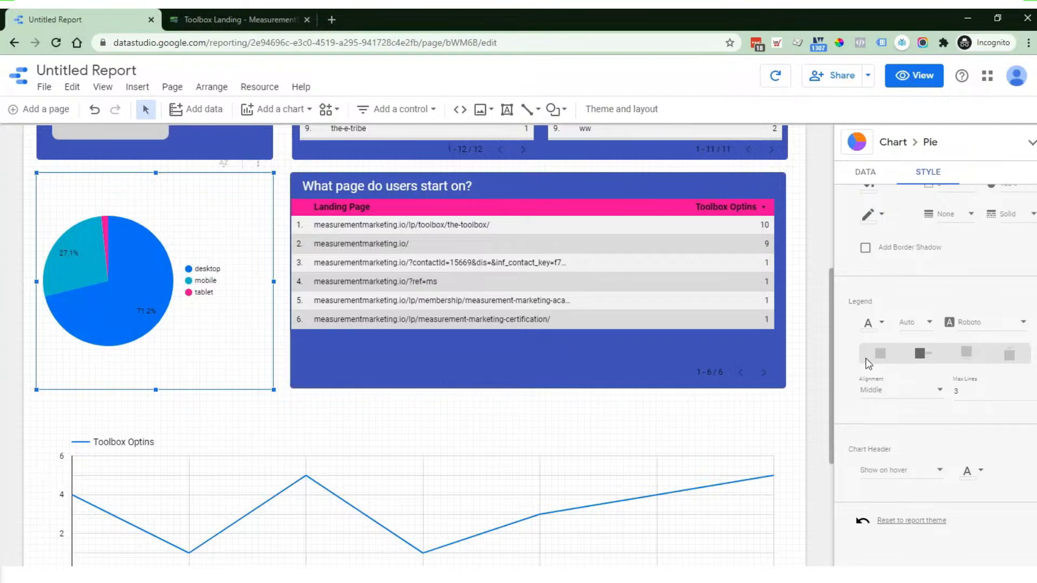
click(966, 353)
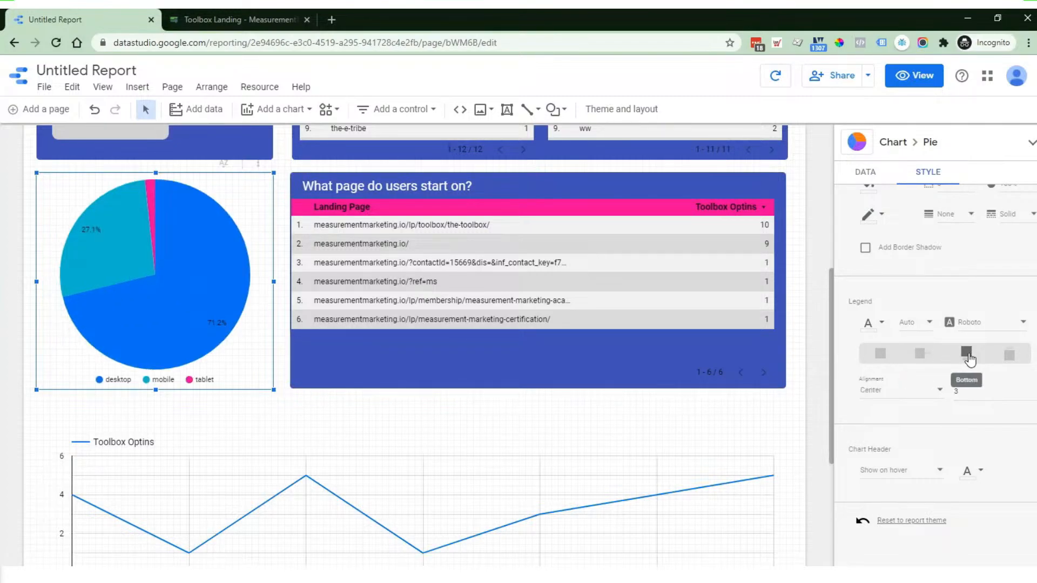
click(1016, 356)
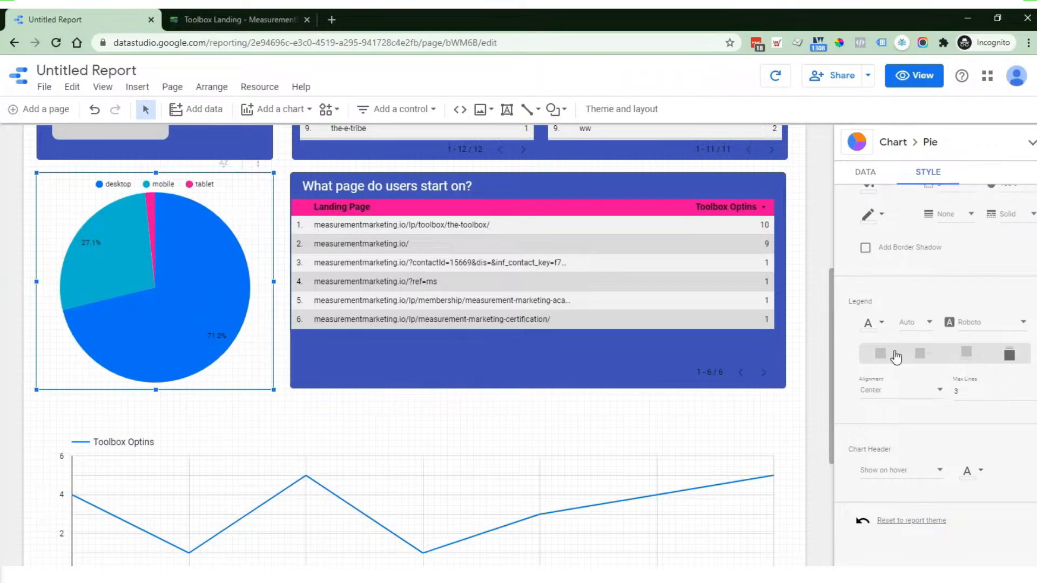
scroll(897, 354, down, 3)
scroll(897, 355, up, 4)
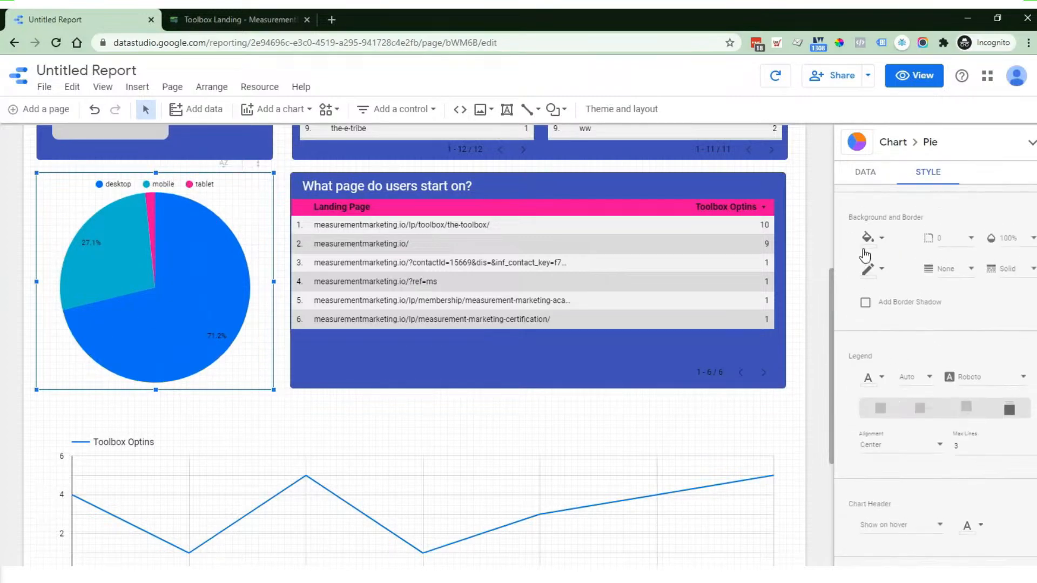
- Fill the pie chart's background with the panels' blue and lower the chart's upper edge to make room for a heading
click(868, 237)
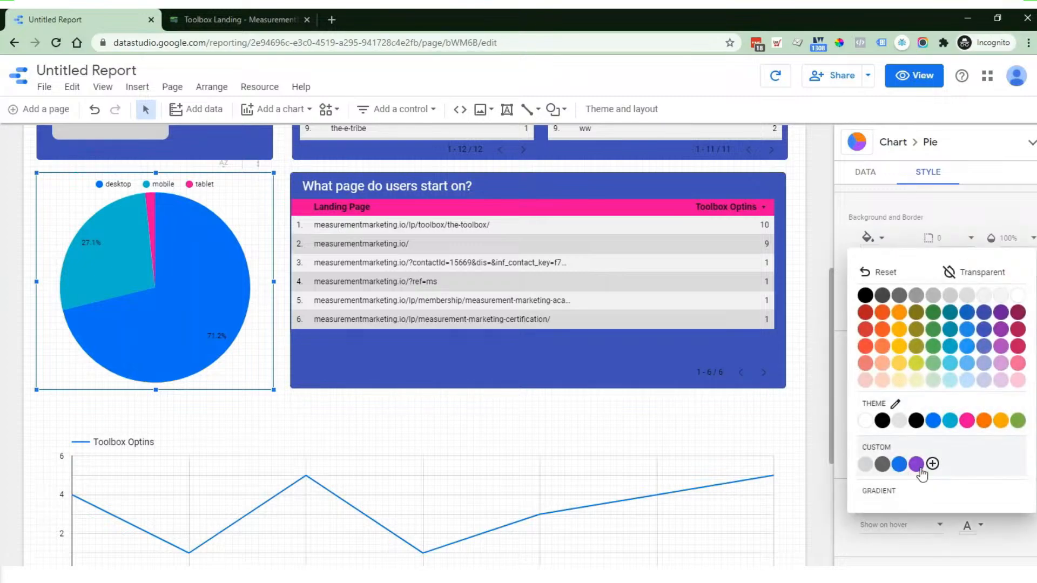
click(984, 330)
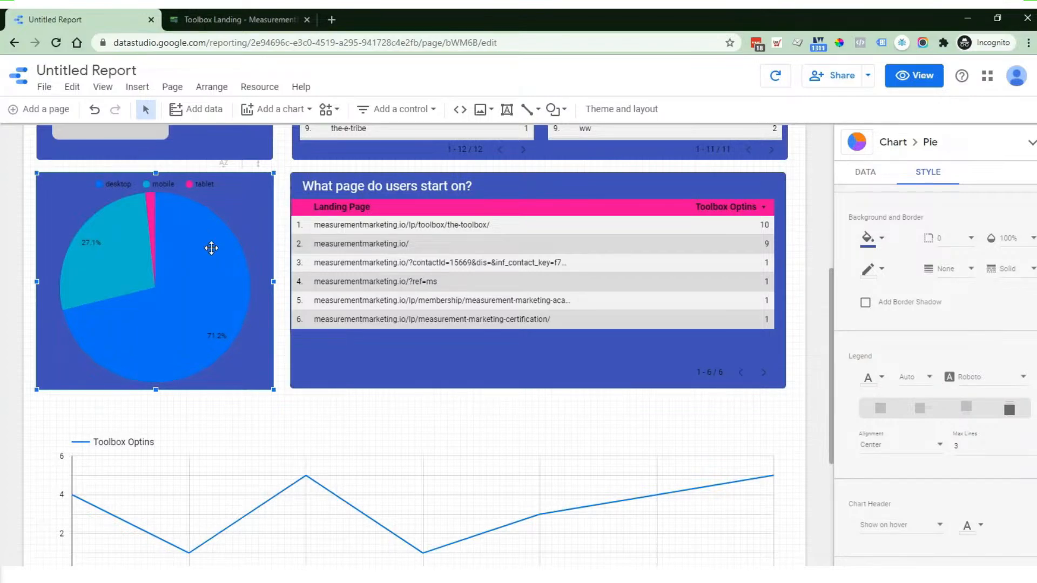
scroll(211, 248, up, 2)
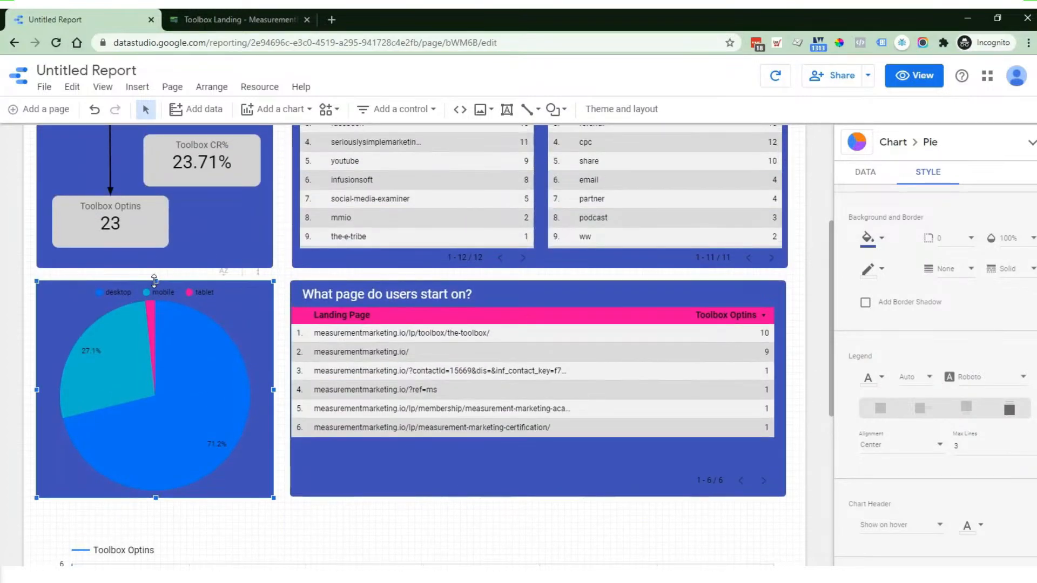
drag(156, 280, 160, 308)
- Copy the "What page do users start on?" heading above the pie chart and narrow the copy to the chart's width
click(427, 295)
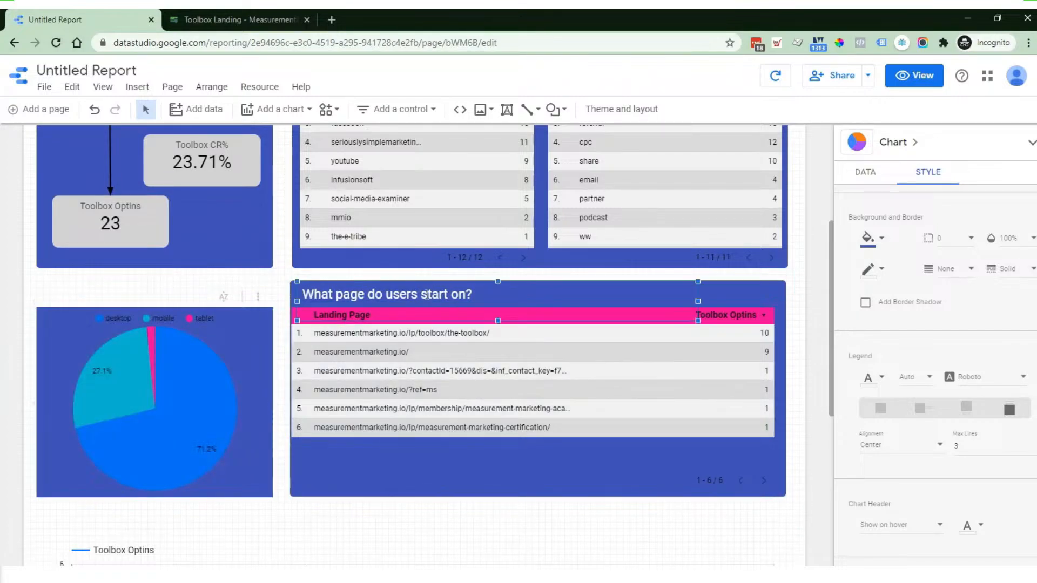
key(ctrl+c)
key(ctrl+v)
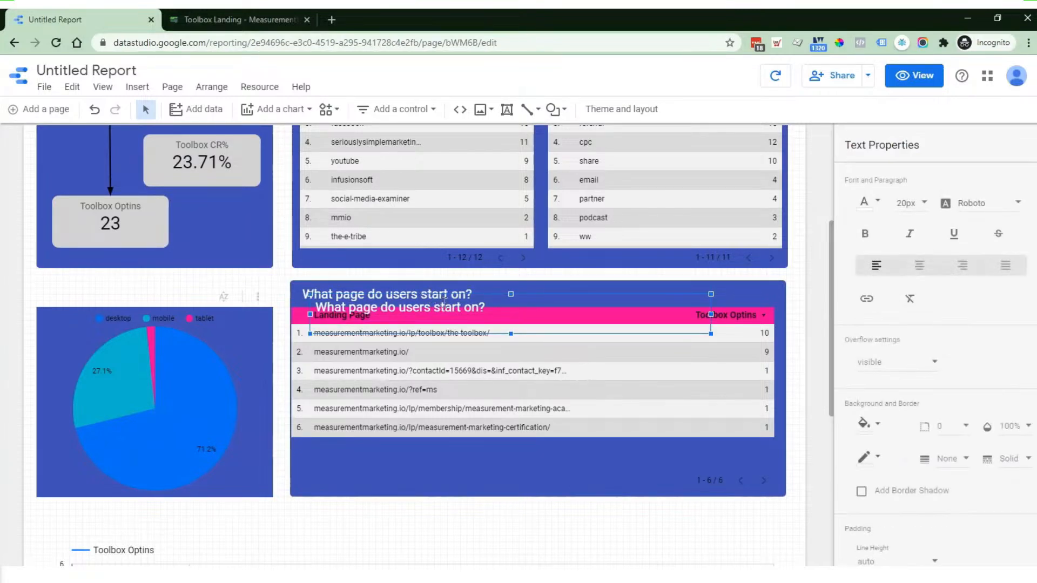
key(Left)
key(Left)
key(Left)
key(Left)
key(Left)
key(Left)
key(Left)
key(Left)
key(Left)
key(Left)
key(Left)
key(Left)
key(Left)
key(Left)
key(Left)
key(Left)
key(Left)
key(Left)
key(Left)
key(Left)
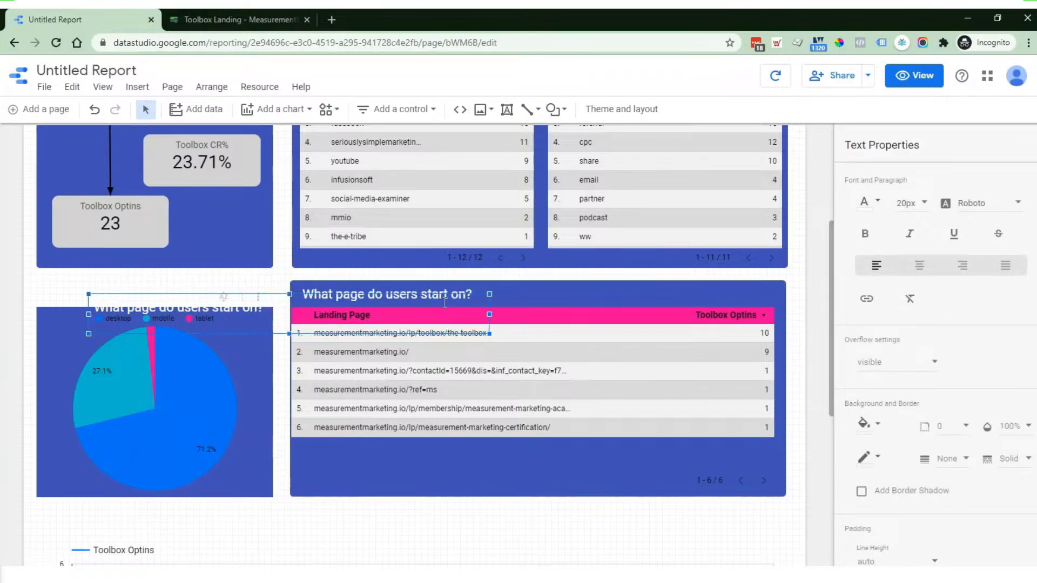
key(Left)
key(Left)
key(Left)
key(Left)
key(Left)
key(Left)
key(Left)
key(Left)
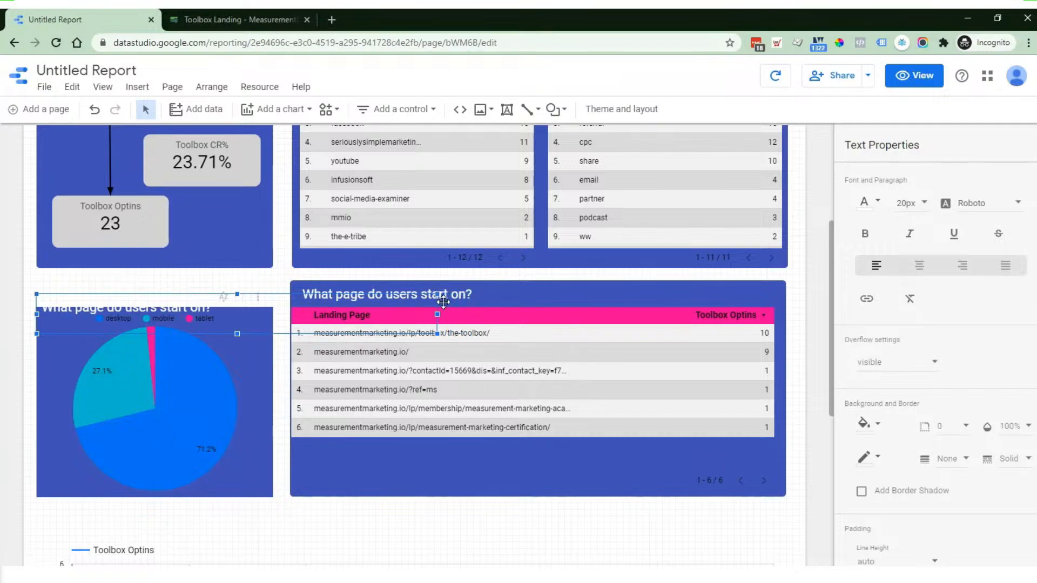
key(Up)
key(Up)
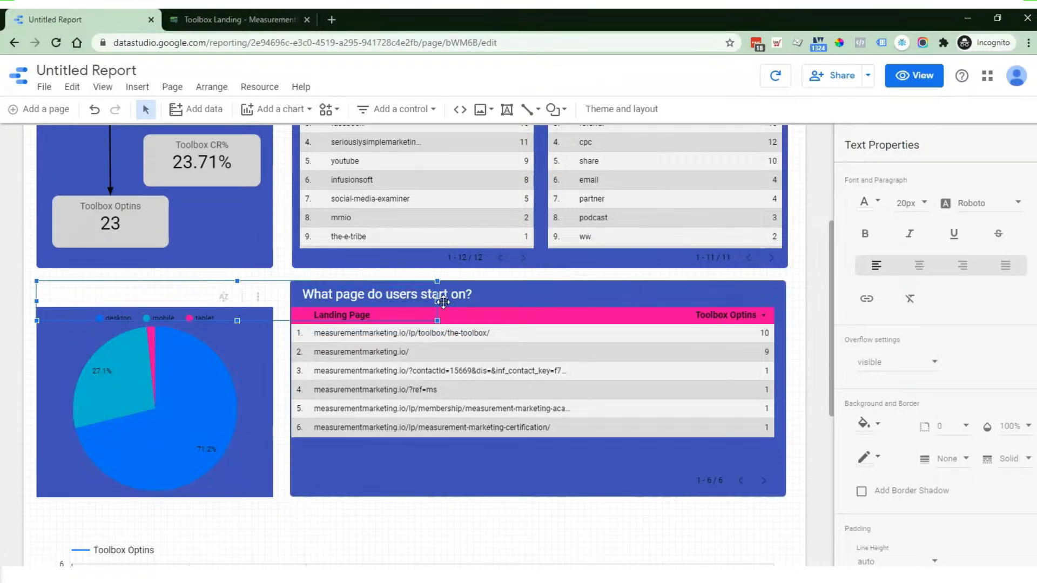
drag(437, 301, 274, 303)
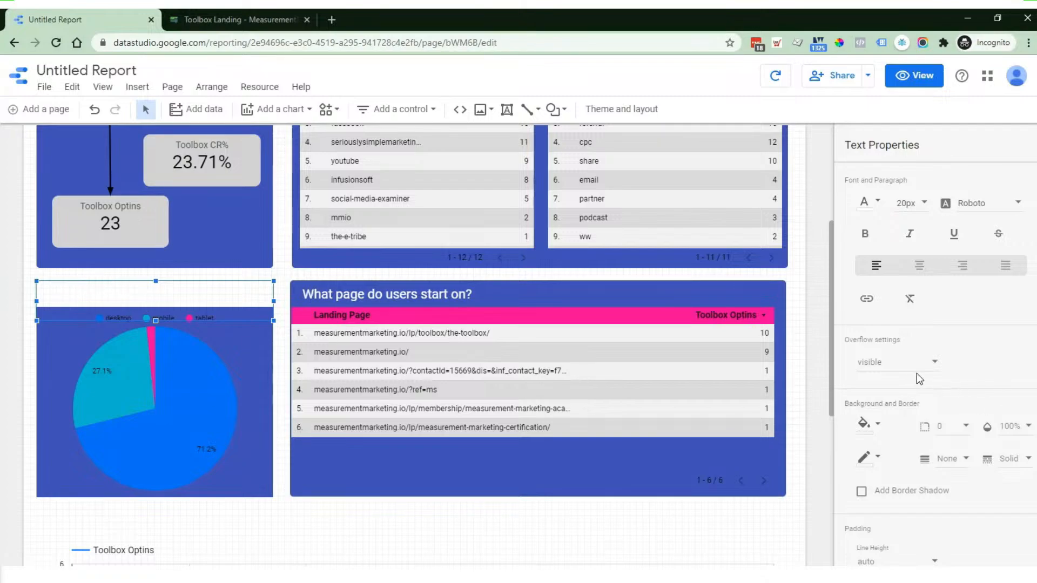
- Fill the copied heading's background with the panels' blue and send it behind the pie chart
scroll(920, 379, down, 2)
click(864, 315)
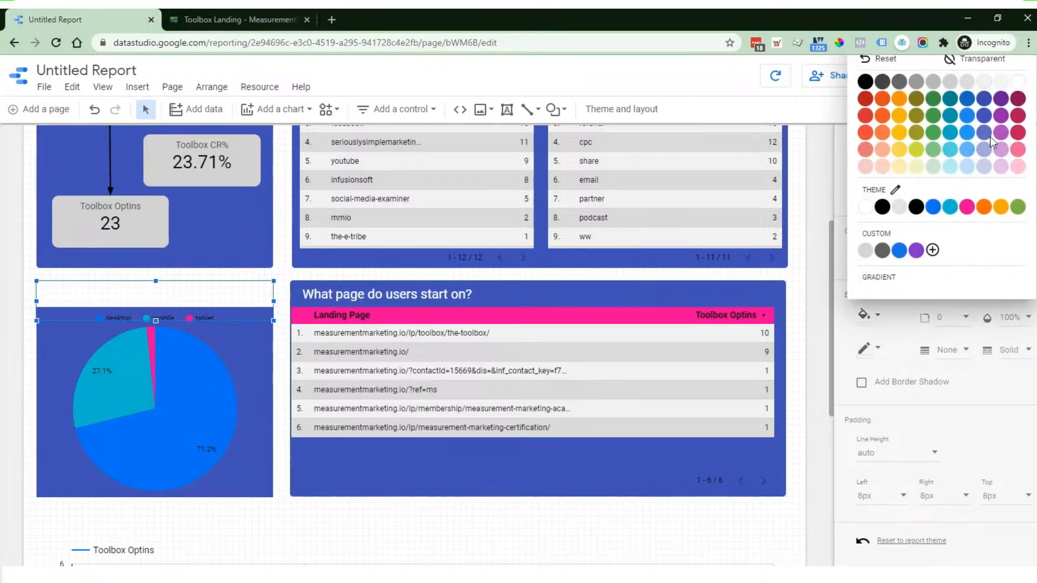
click(985, 116)
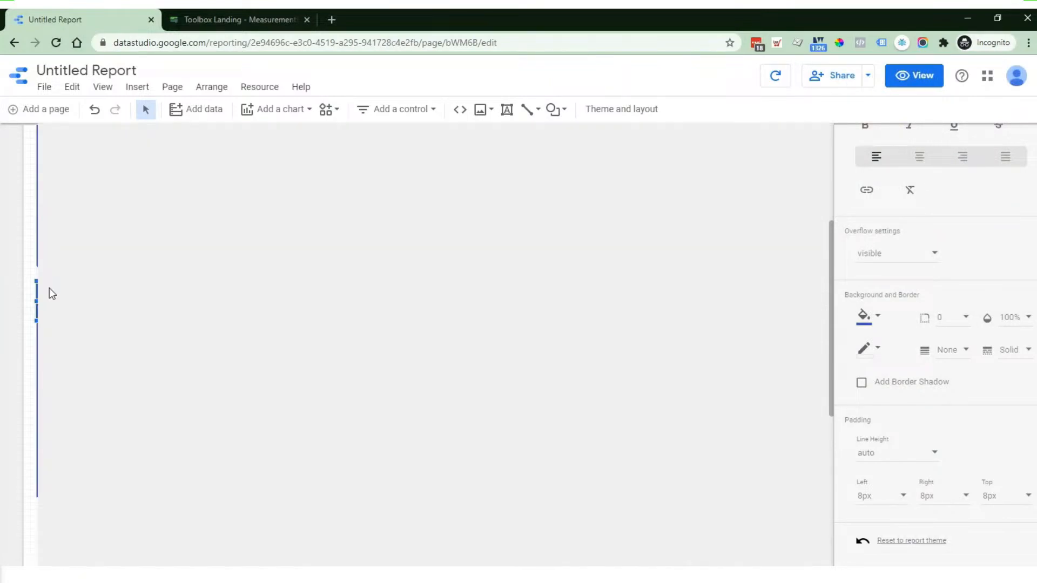
right_click(50, 287)
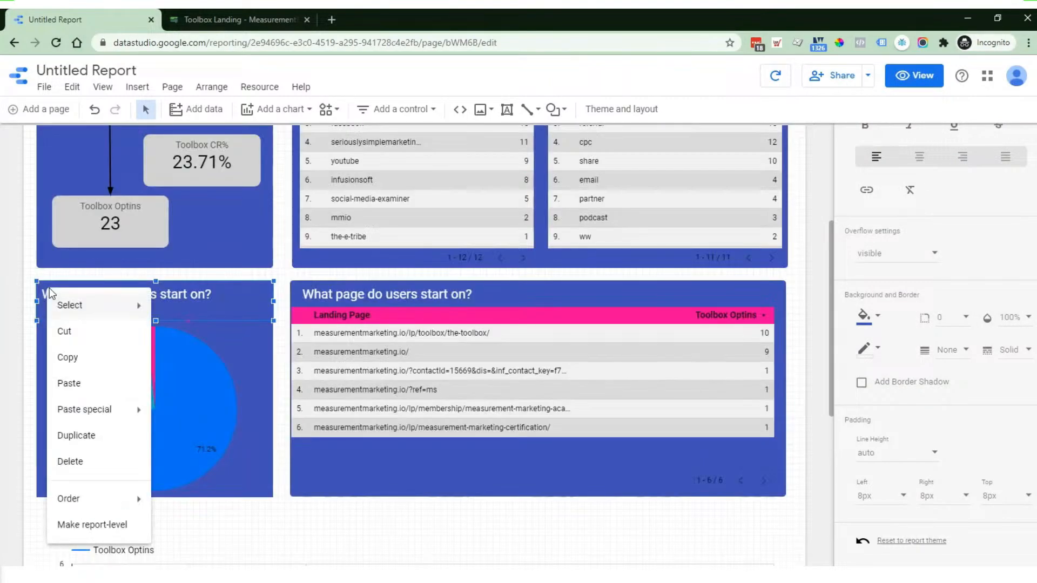
mouse_move(108, 505)
click(184, 500)
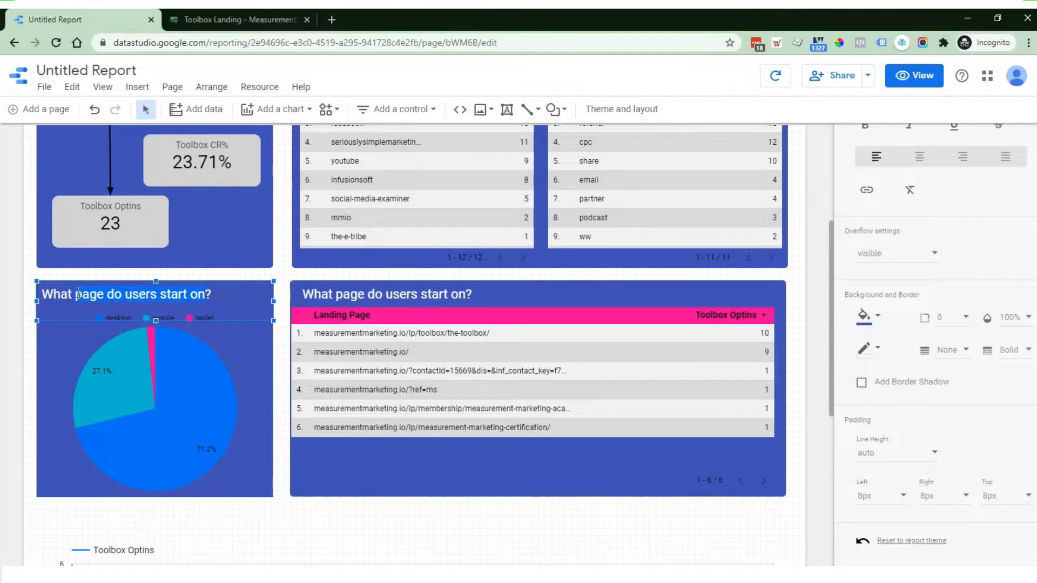
- Change the heading above the pie chart to "What device are users on?"
text(de)
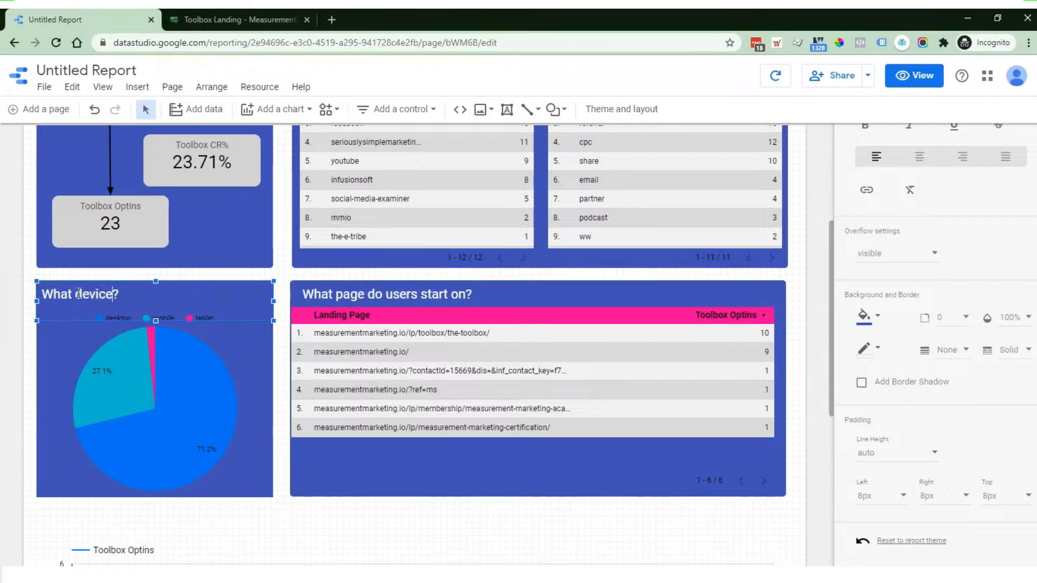
text(vice are users on)
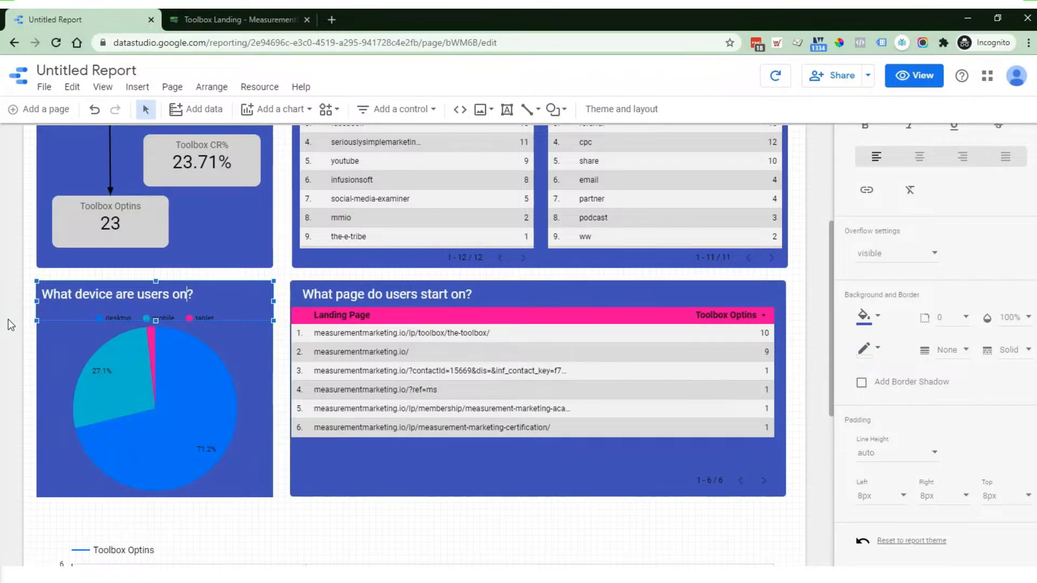
click(23, 326)
scroll(25, 326, up, 4)
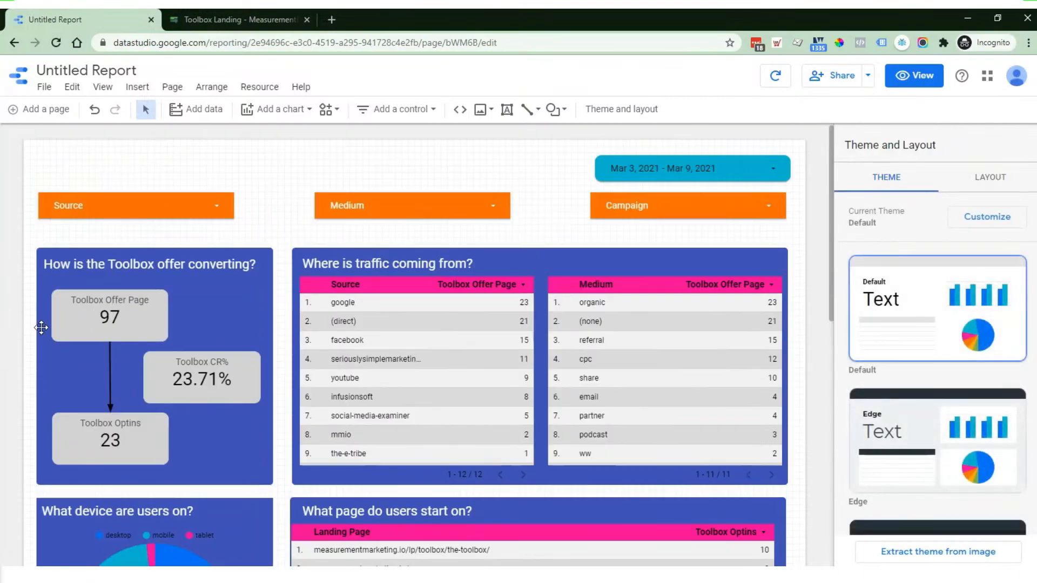
- Duplicate the blue rectangle behind the Landing Page table, place the copy directly below it and widen it across both panel columns
scroll(398, 333, down, 6)
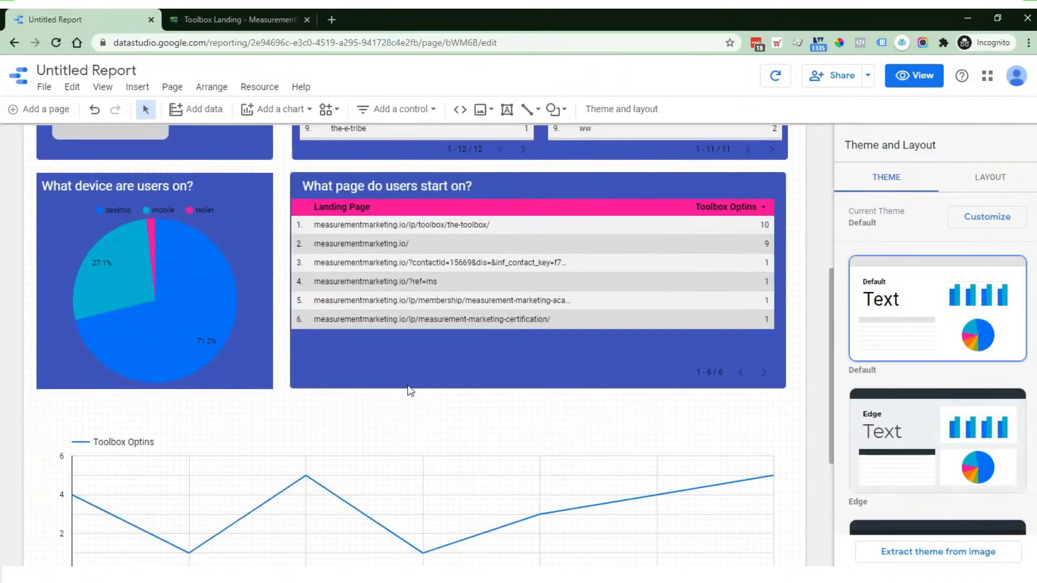
click(407, 379)
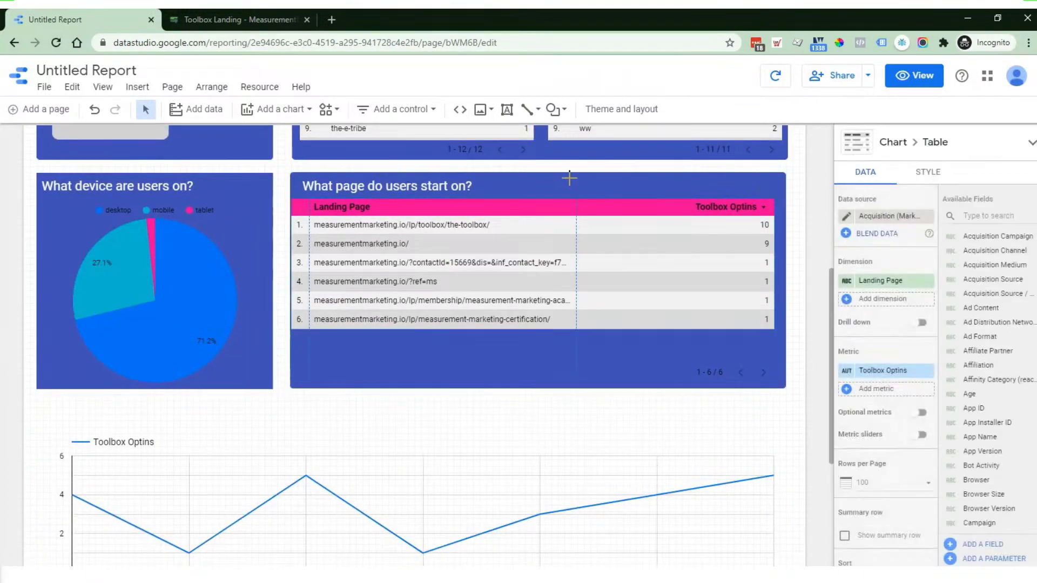
click(601, 183)
click(767, 184)
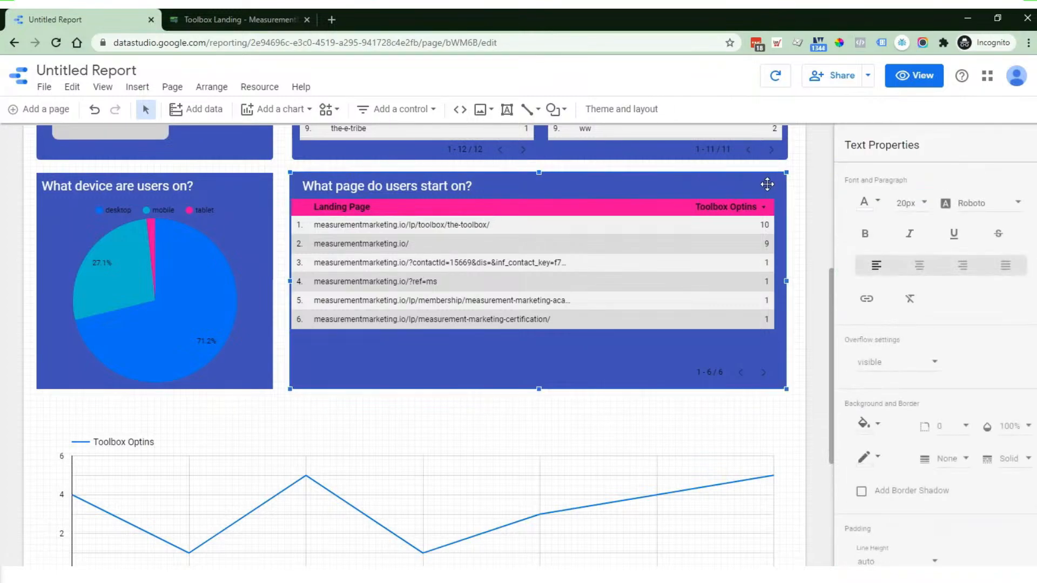
drag(767, 186, 738, 418)
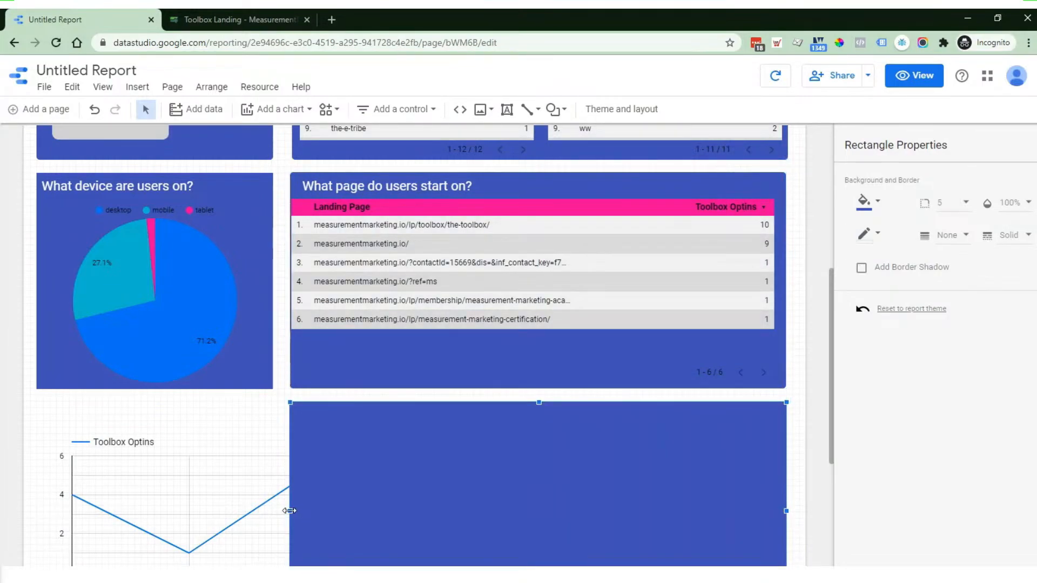
drag(287, 512, 39, 511)
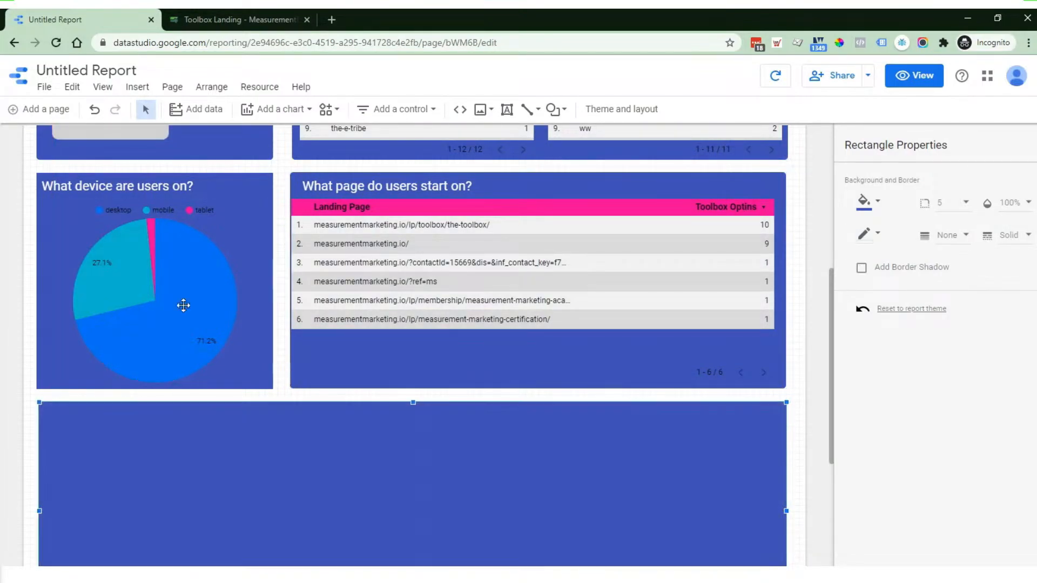
- Duplicate the Landing Page heading onto the new wide panel and change its text to "How are optins trending over time?"
click(316, 184)
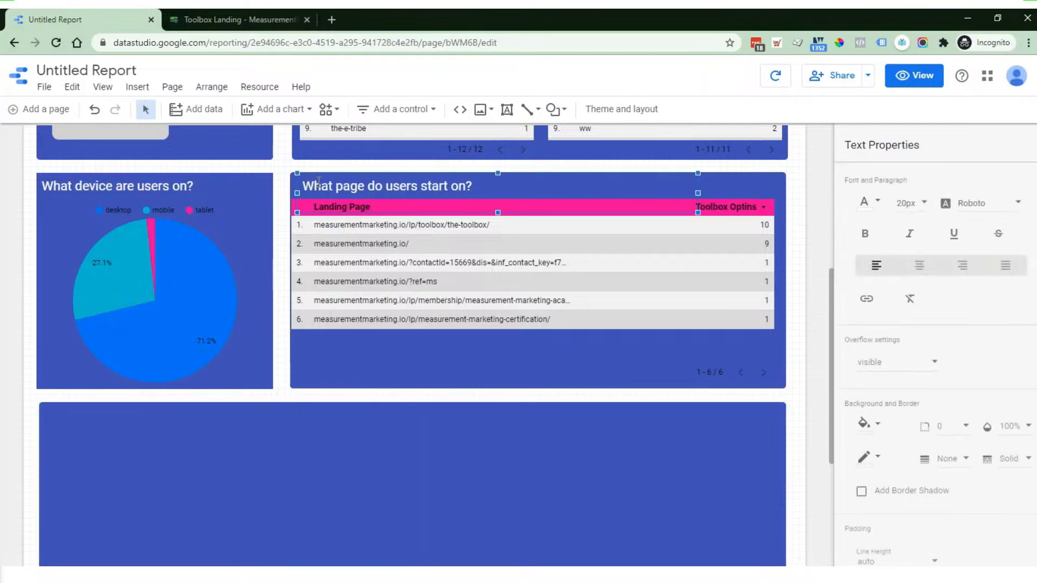
key(ctrl+d)
drag(477, 185, 216, 416)
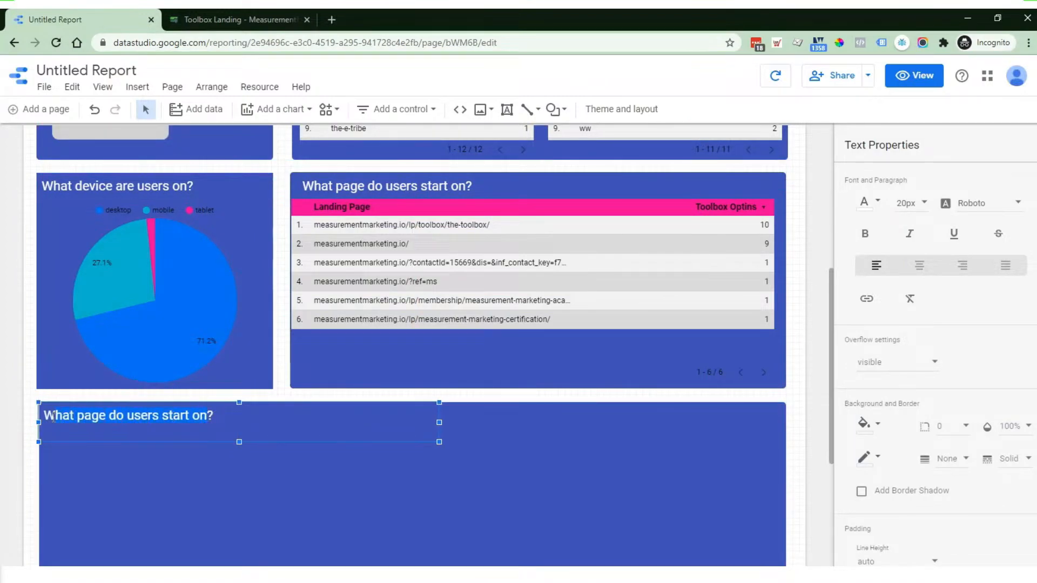
text(H)
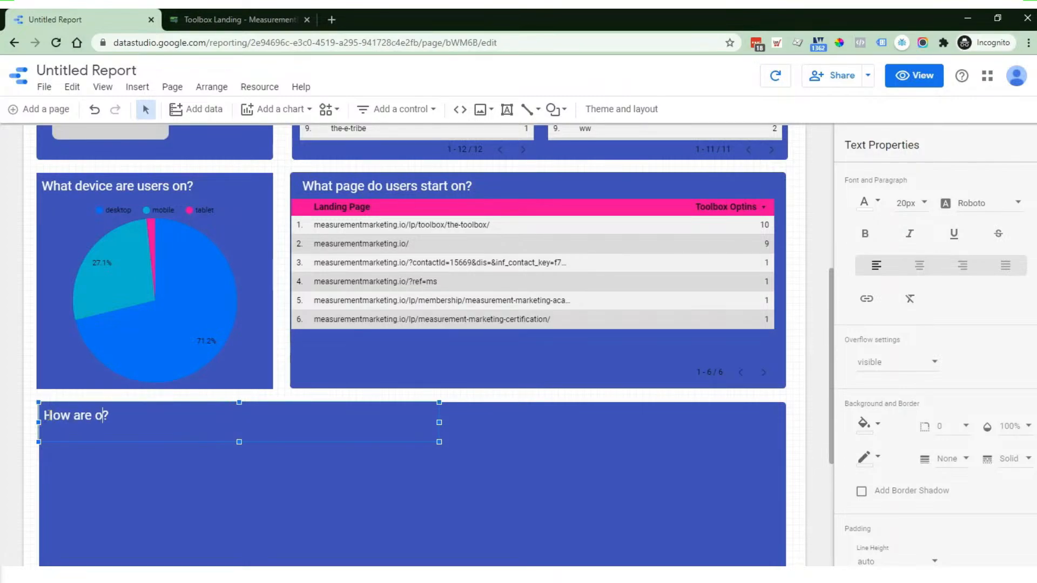
text(ow are optins trendin)
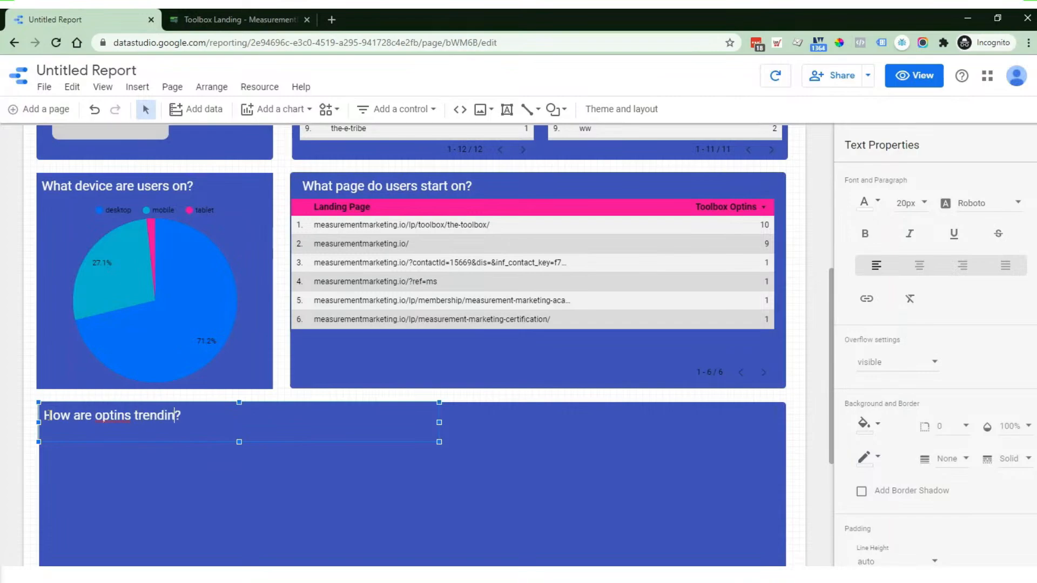
text(g overtime)
click(215, 416)
scroll(851, 336, down, 4)
click(810, 355)
- Send the wide blue rectangle behind the Toolbox Optins time series chart
scroll(812, 358, down, 5)
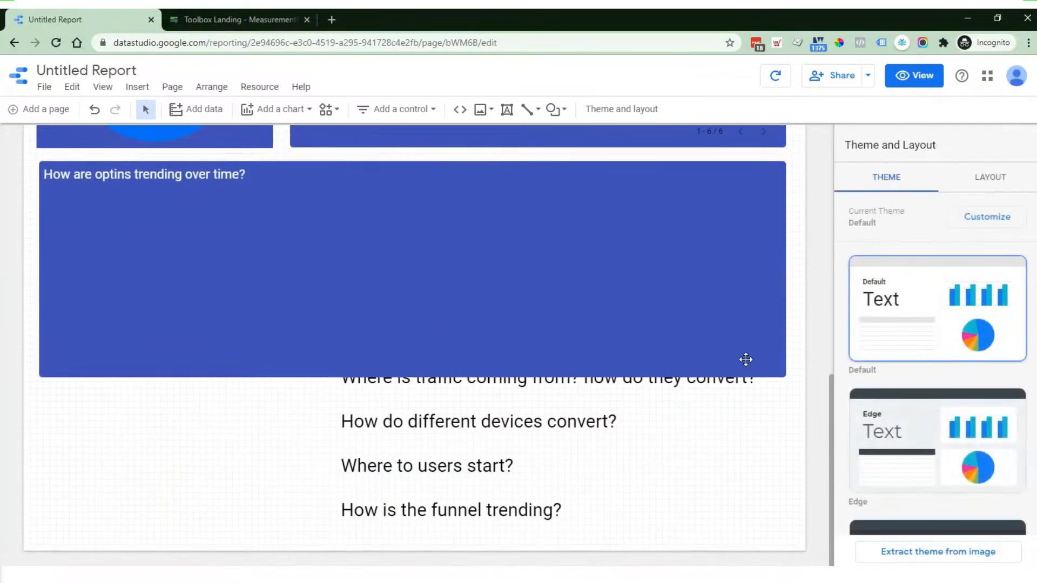
click(725, 335)
right_click(697, 301)
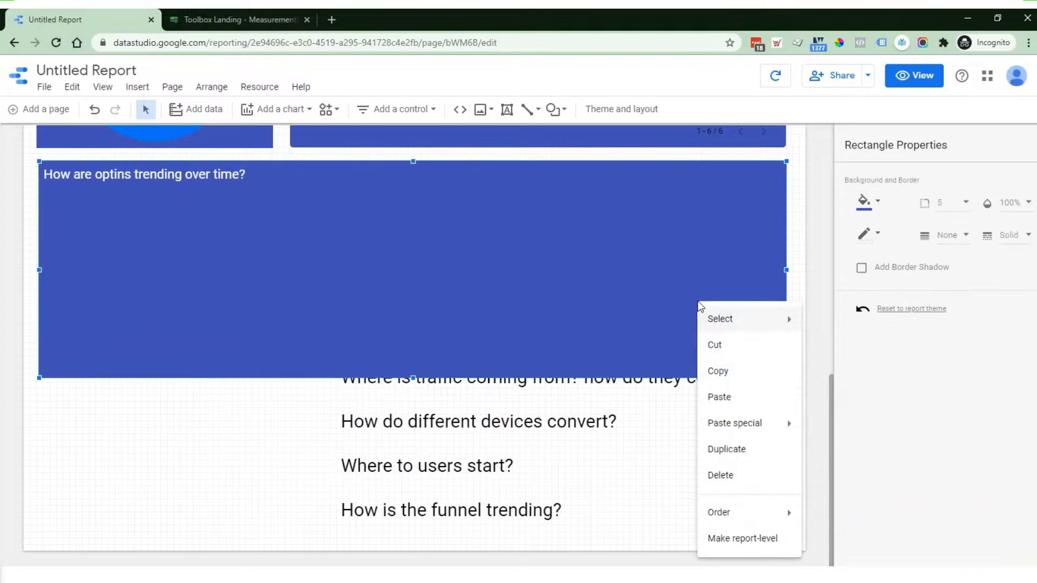
mouse_move(732, 516)
click(843, 513)
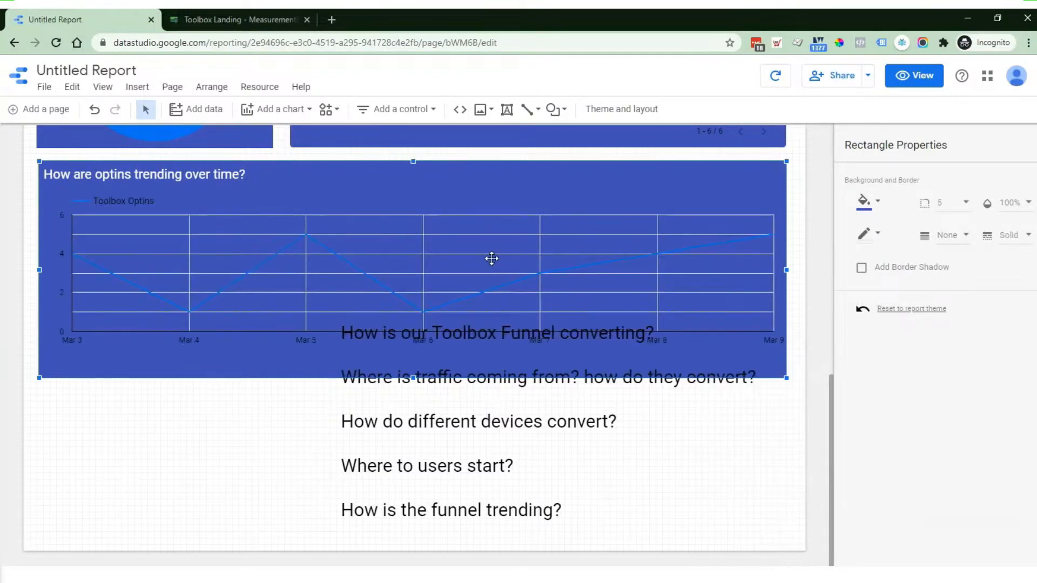
- Delete the text box of planning questions that overlaps the time series chart
click(490, 249)
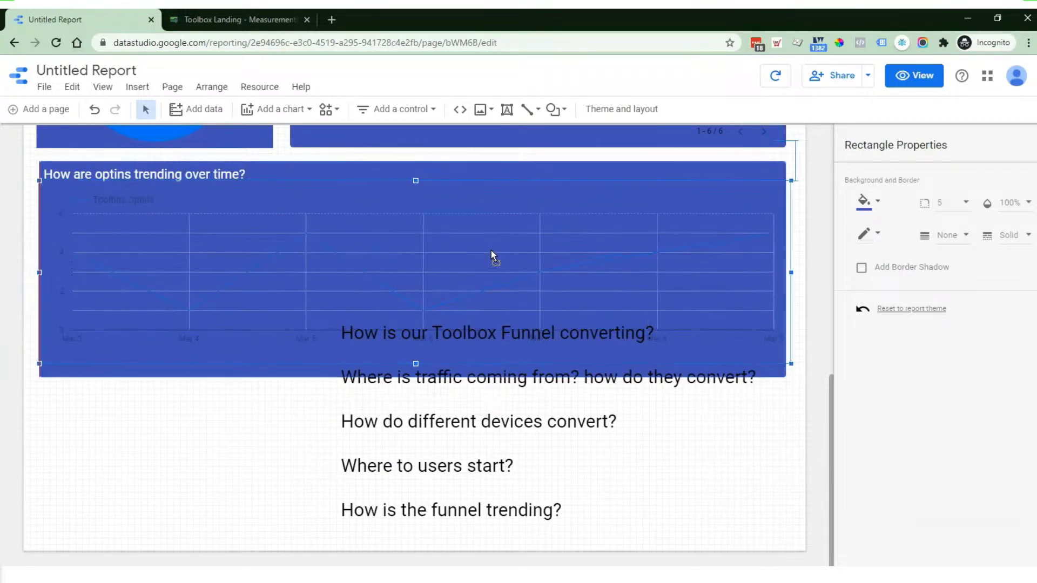
click(503, 475)
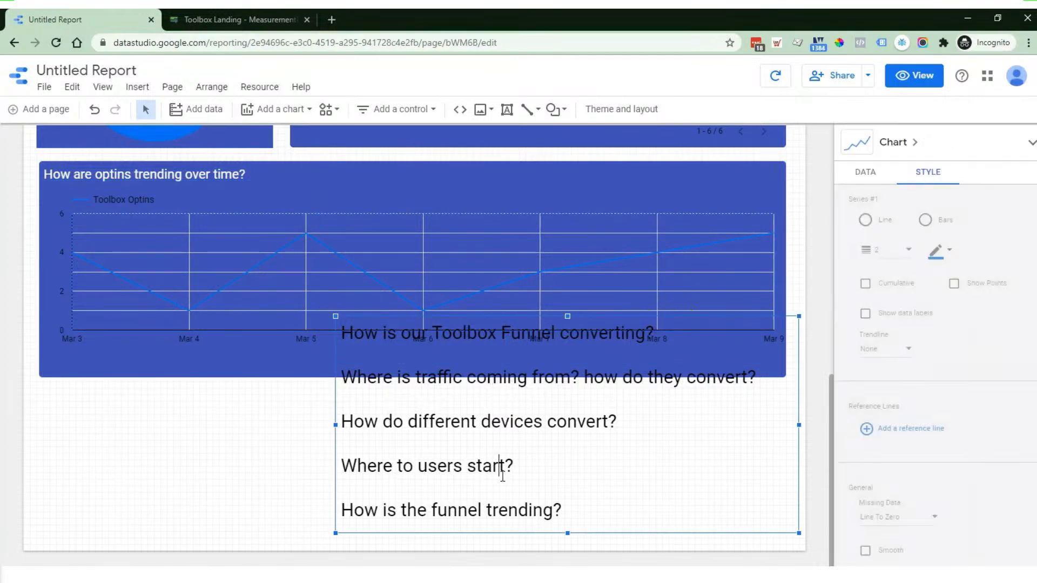
key(Delete)
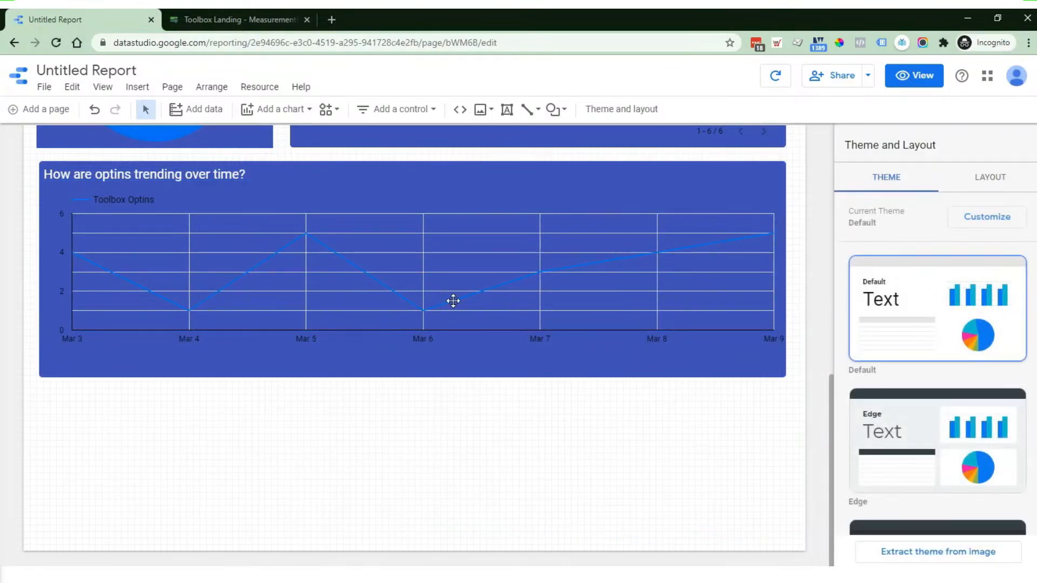
- Fill the background of the Toolbox Optins time series chart with dark gray
click(453, 301)
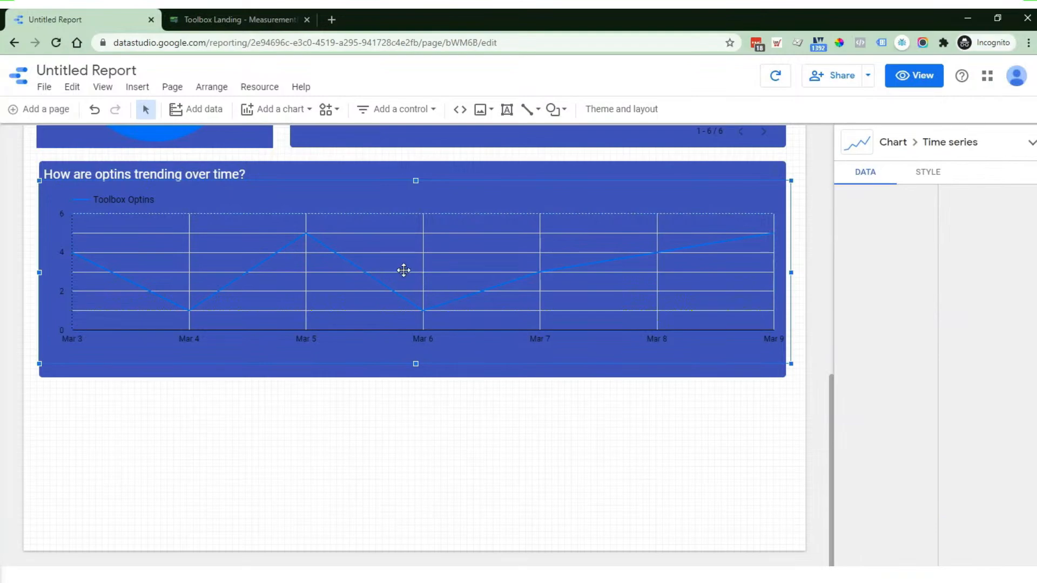
click(937, 174)
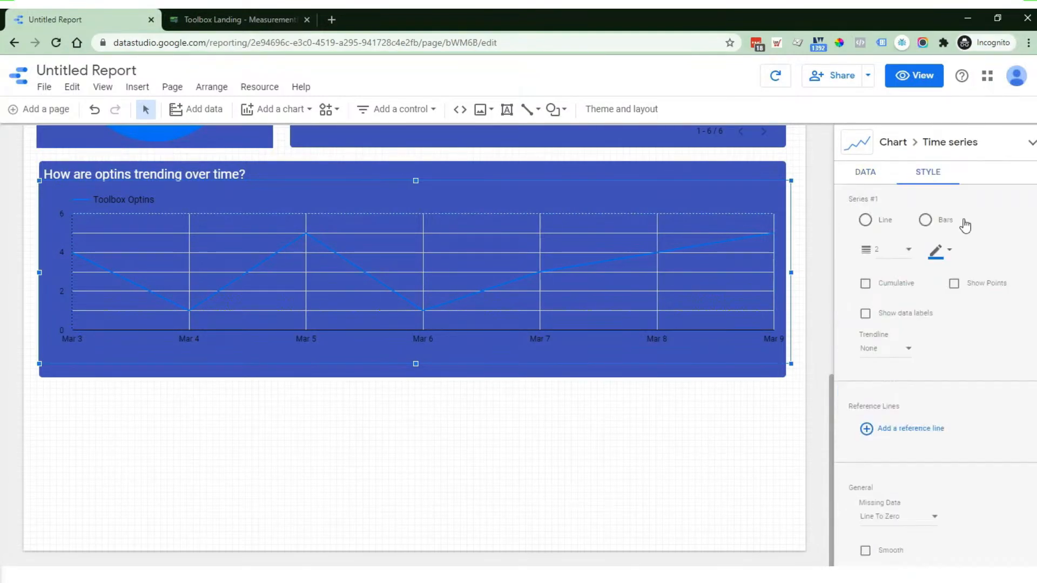
scroll(967, 297, down, 4)
scroll(976, 318, down, 2)
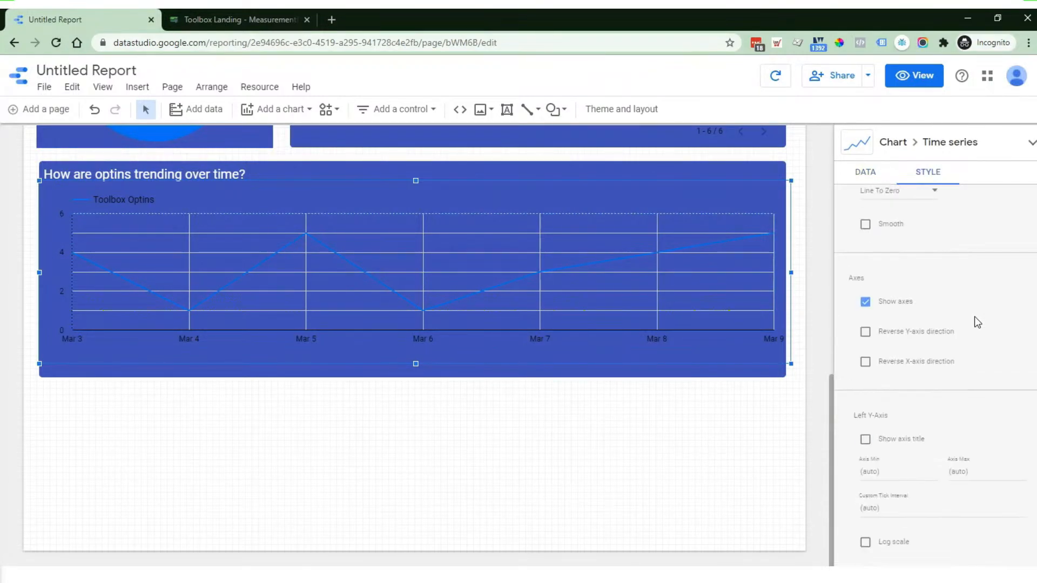
scroll(975, 318, up, 4)
scroll(975, 318, down, 1)
scroll(974, 317, down, 12)
scroll(974, 319, down, 1)
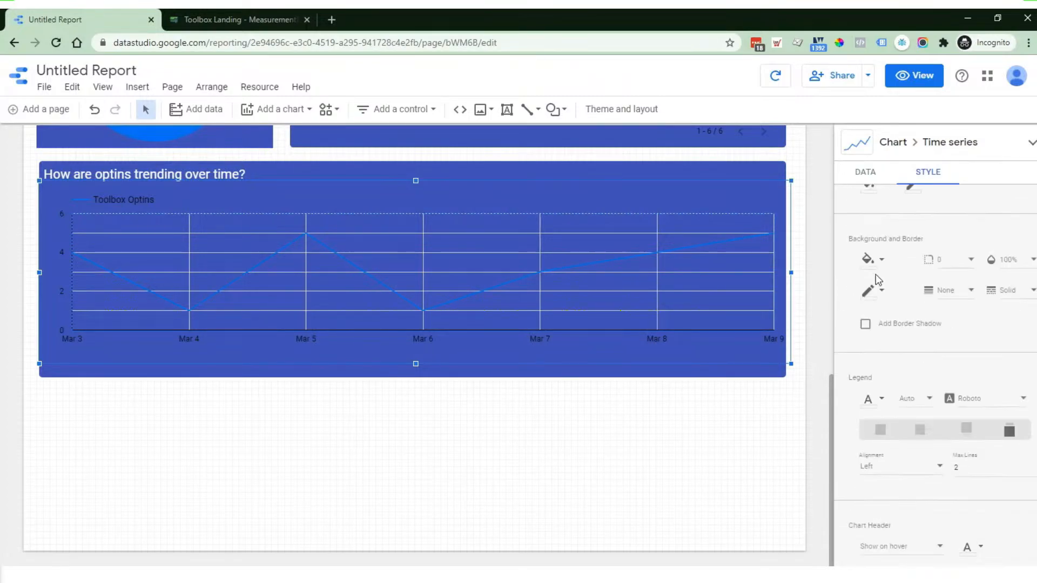
click(870, 262)
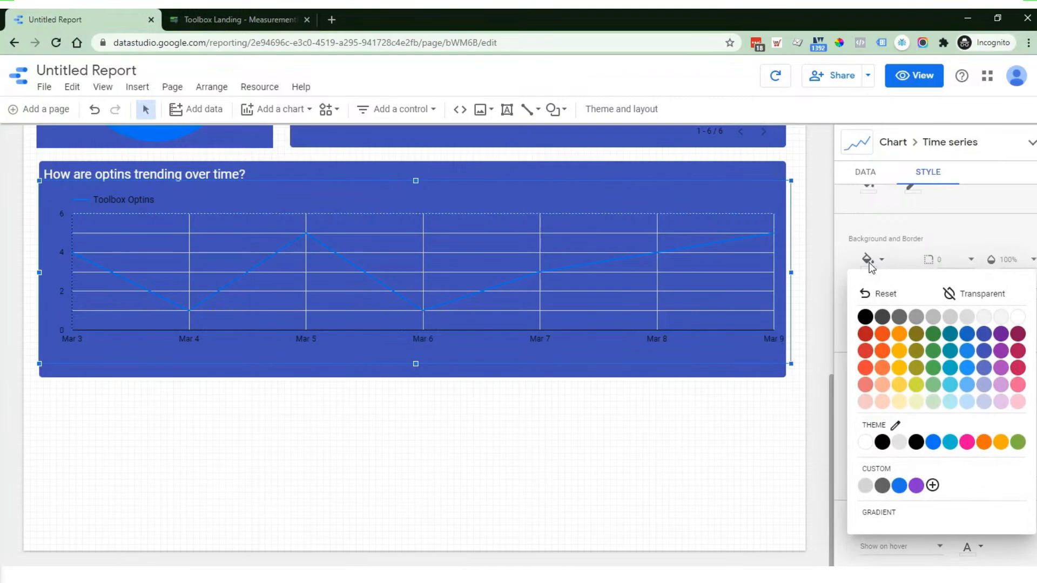
click(933, 318)
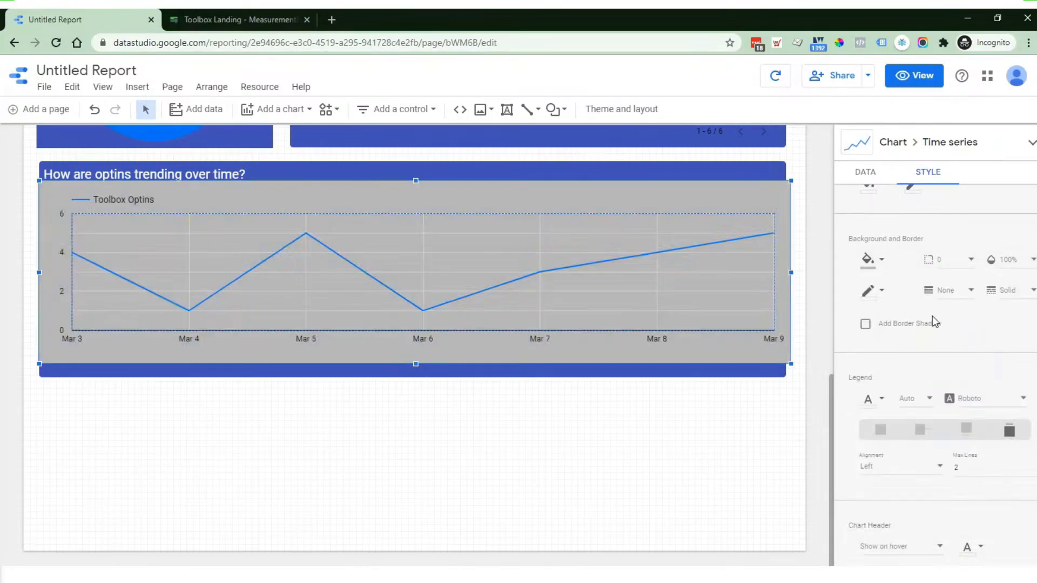
click(875, 270)
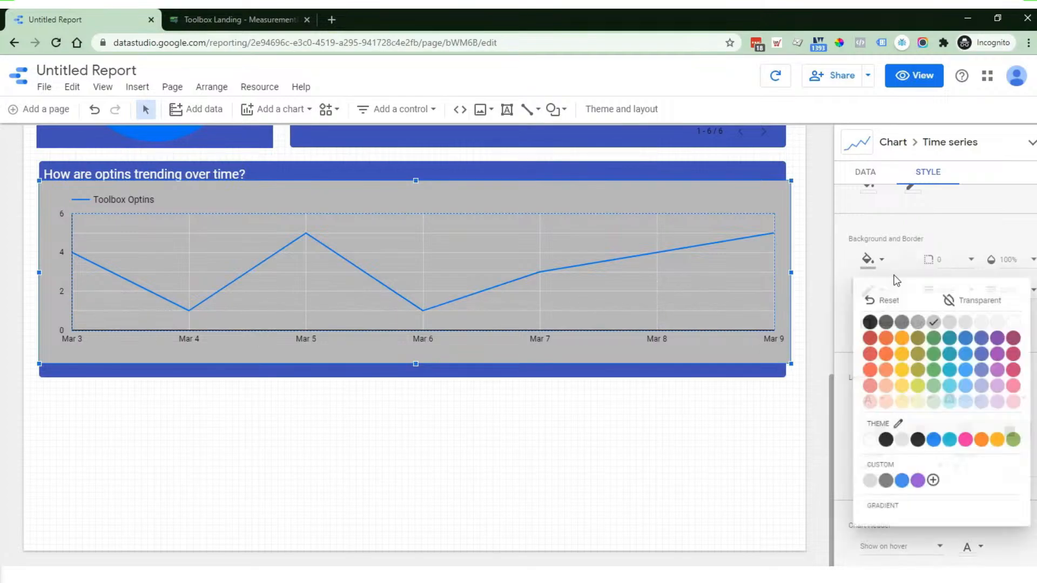
click(712, 352)
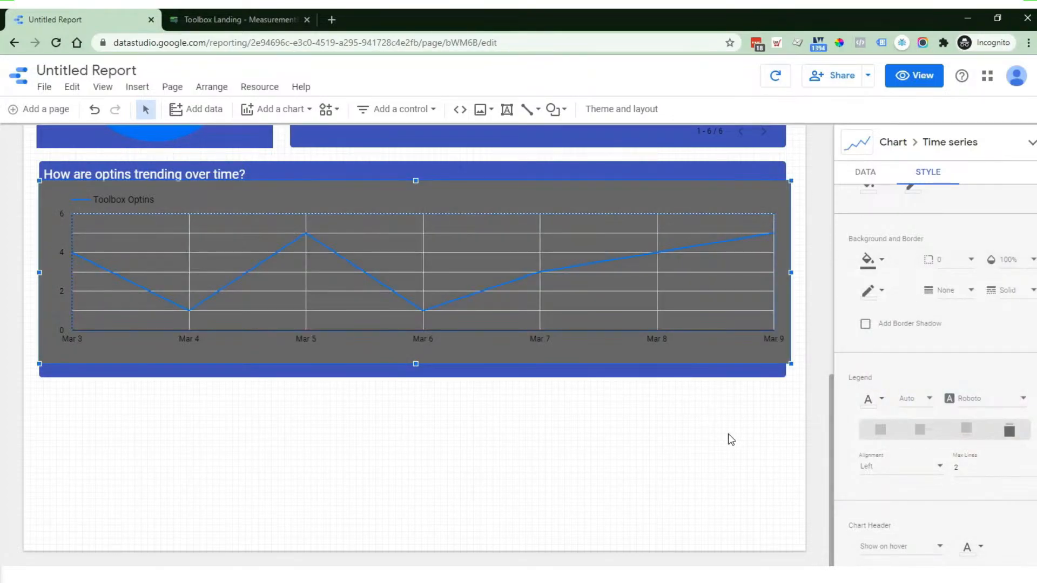
- Narrow the time series chart from both sides and lower its upper edge so it fits inside the wide blue panel
drag(789, 271, 775, 273)
drag(36, 272, 52, 272)
drag(409, 183, 409, 189)
- Select all rectangles on the page and change their fill from blue to light gray
scroll(666, 405, up, 8)
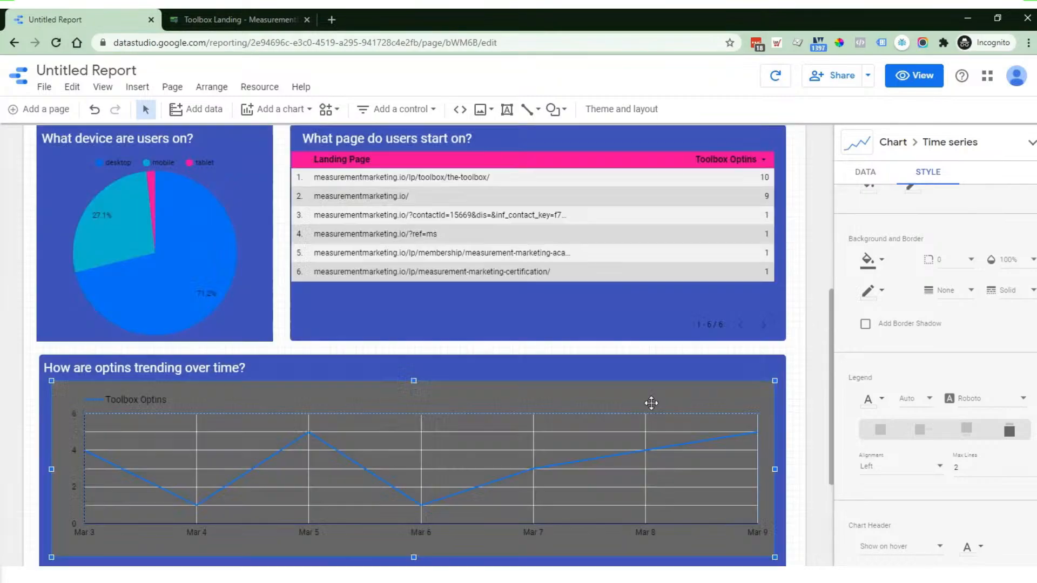
scroll(703, 348, up, 3)
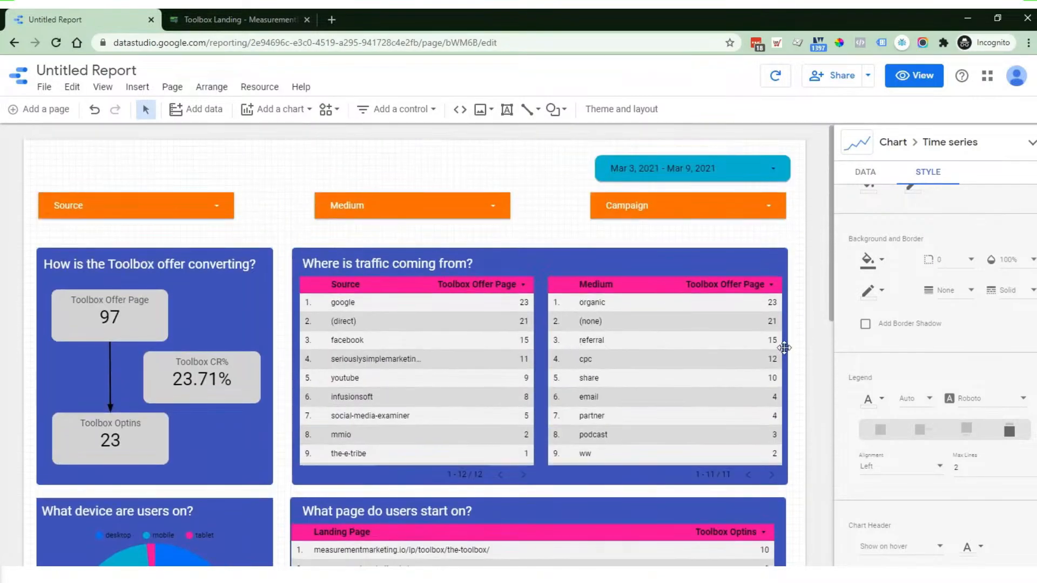
click(776, 259)
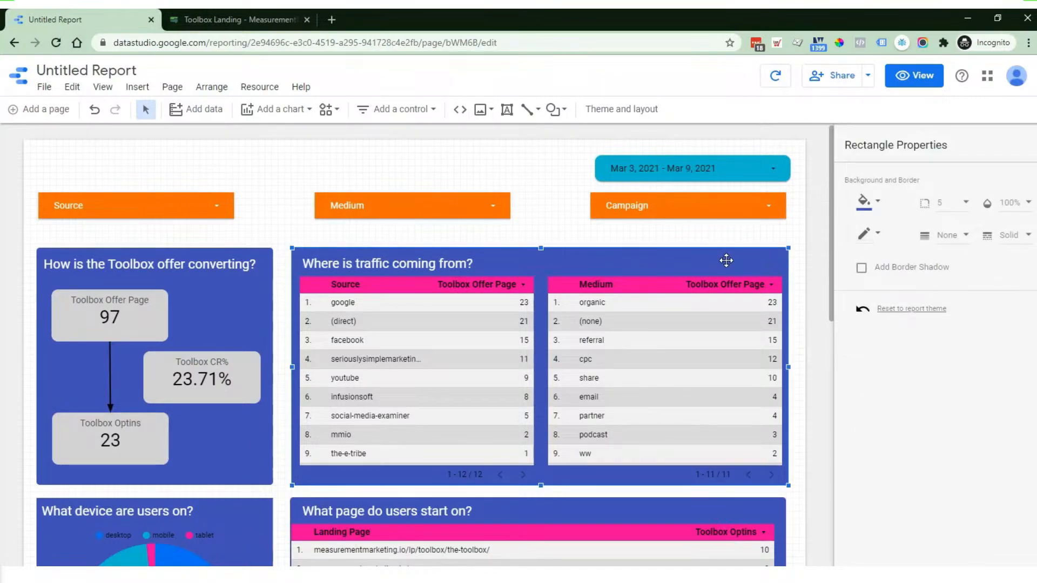
right_click(727, 262)
mouse_move(751, 278)
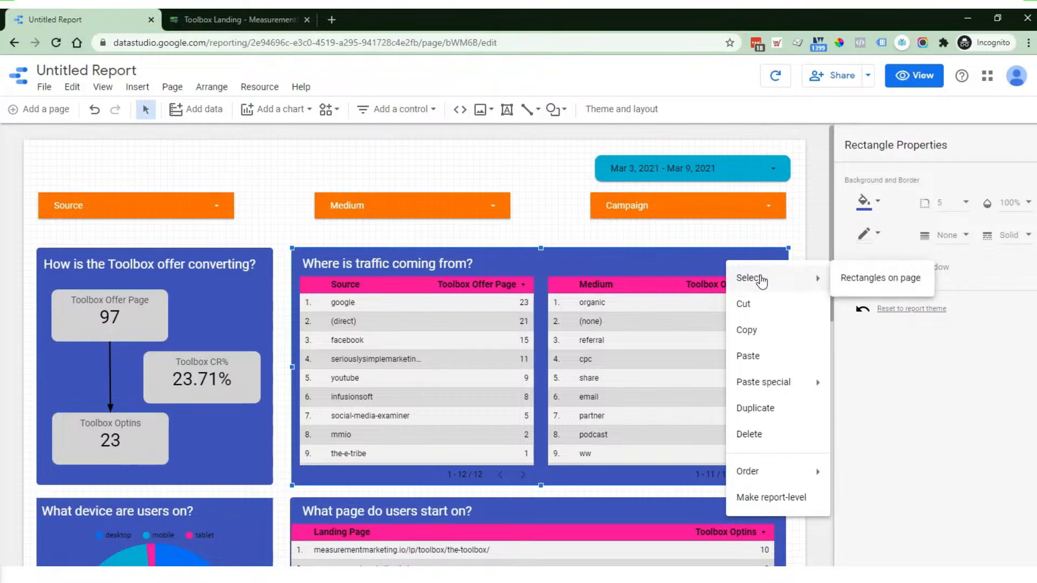
click(856, 278)
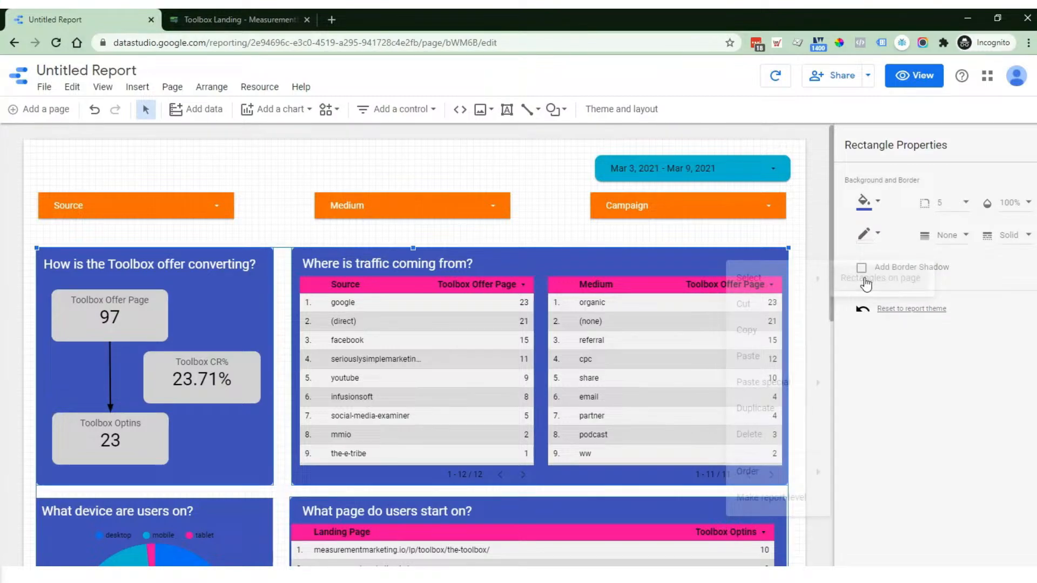
click(863, 202)
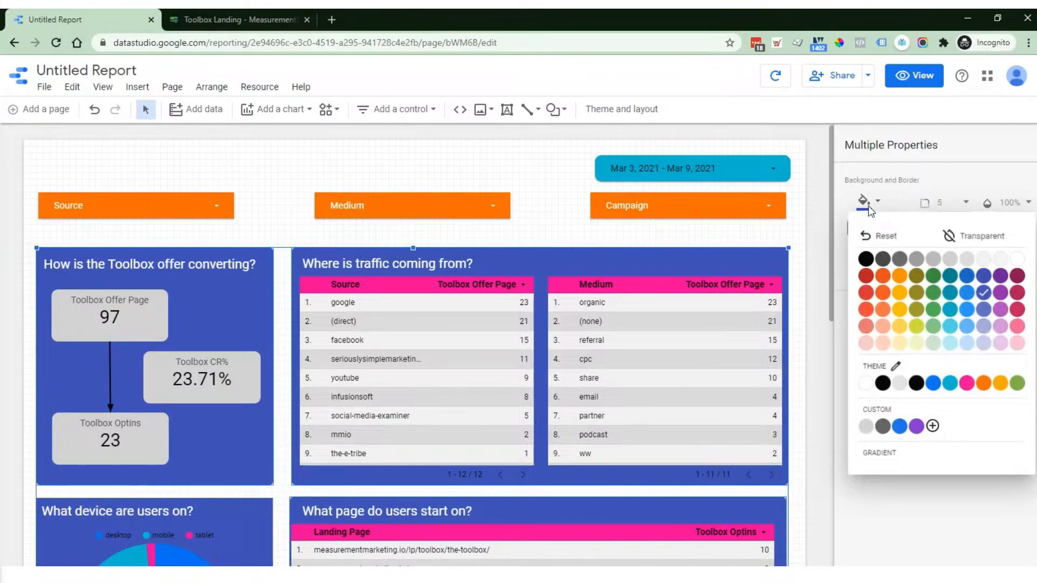
click(951, 263)
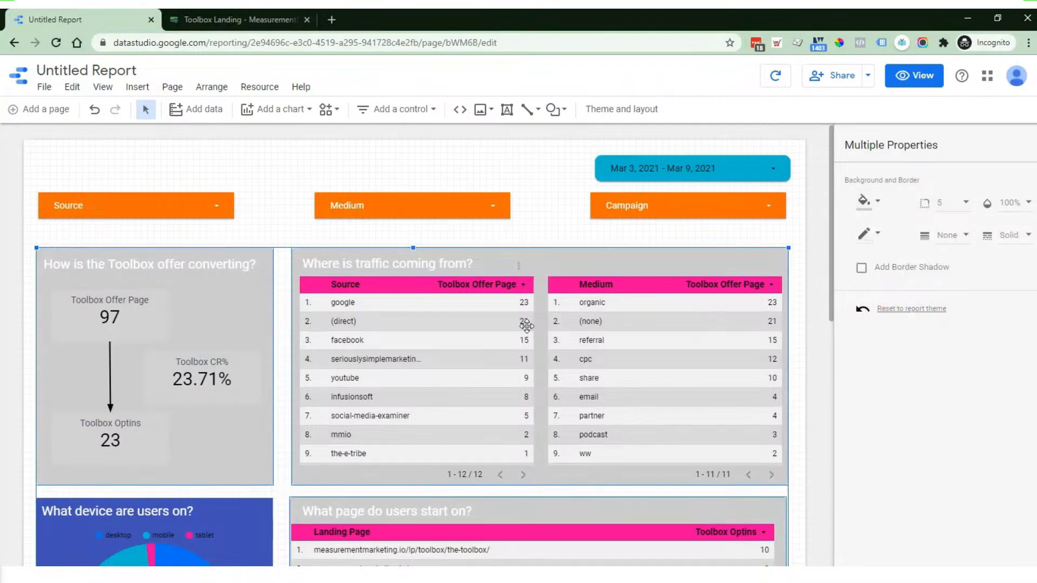
- Select all text components on the page and set their font color to black
scroll(526, 326, down, 2)
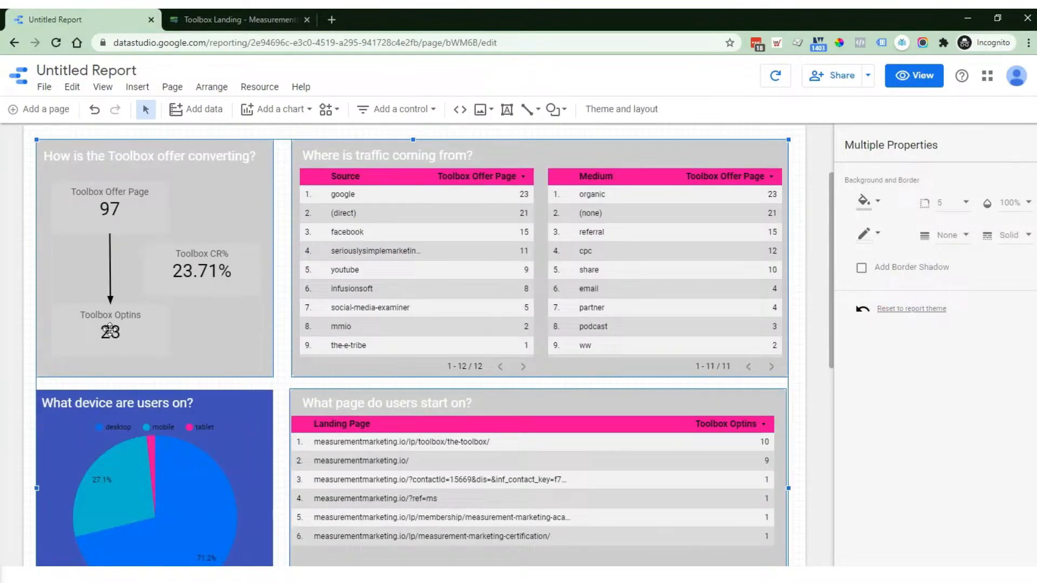
click(239, 159)
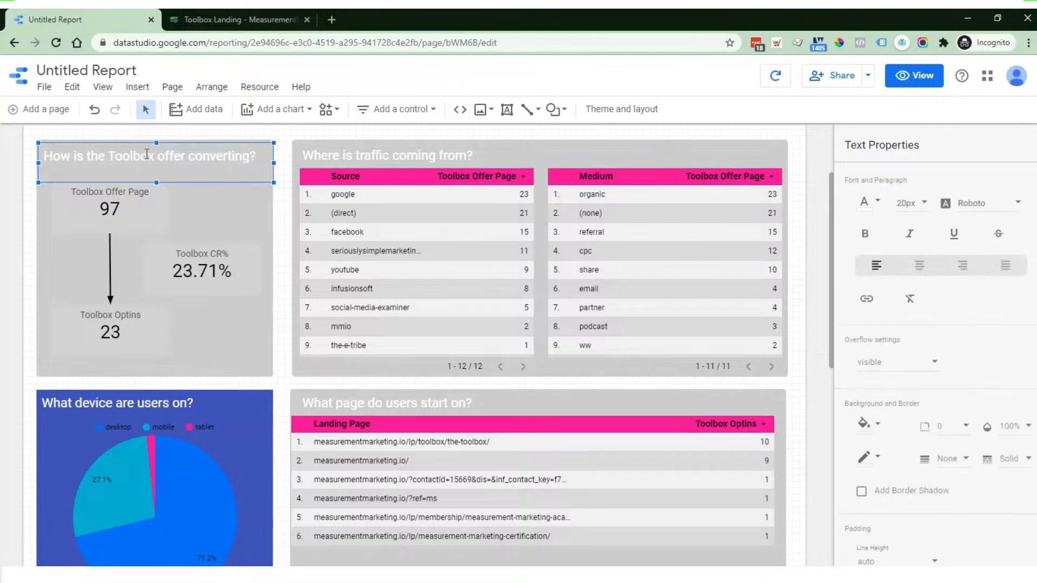
right_click(120, 153)
mouse_move(170, 169)
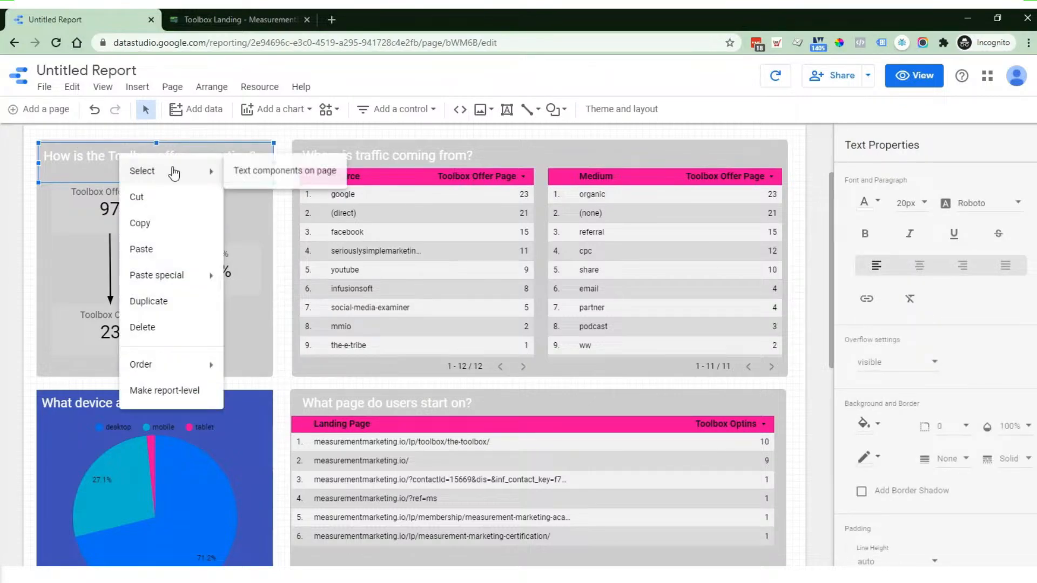
click(257, 170)
click(866, 203)
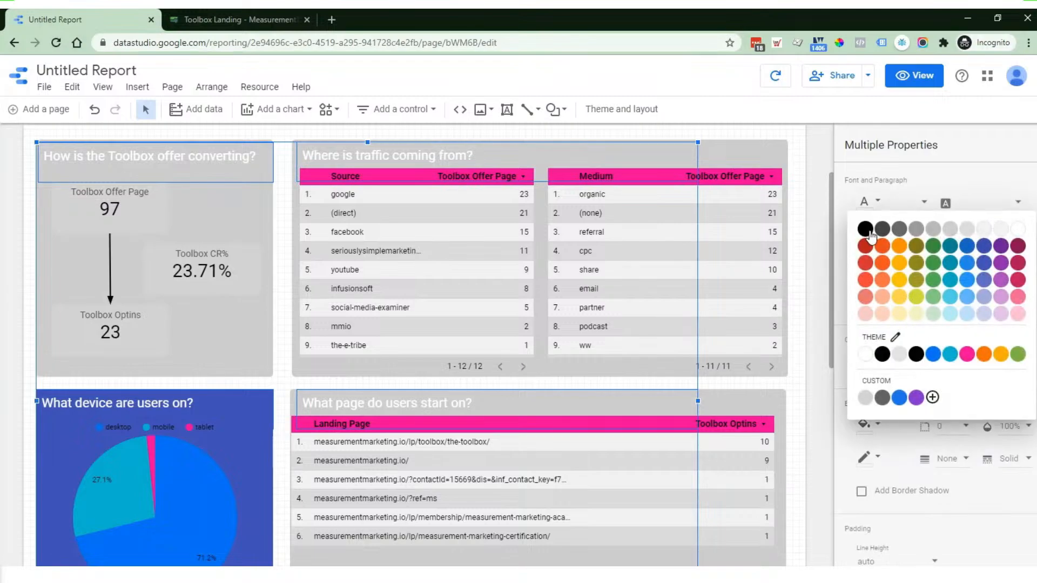
click(869, 234)
- Change the device pie chart's background from blue to a very light gray
scroll(289, 387, down, 4)
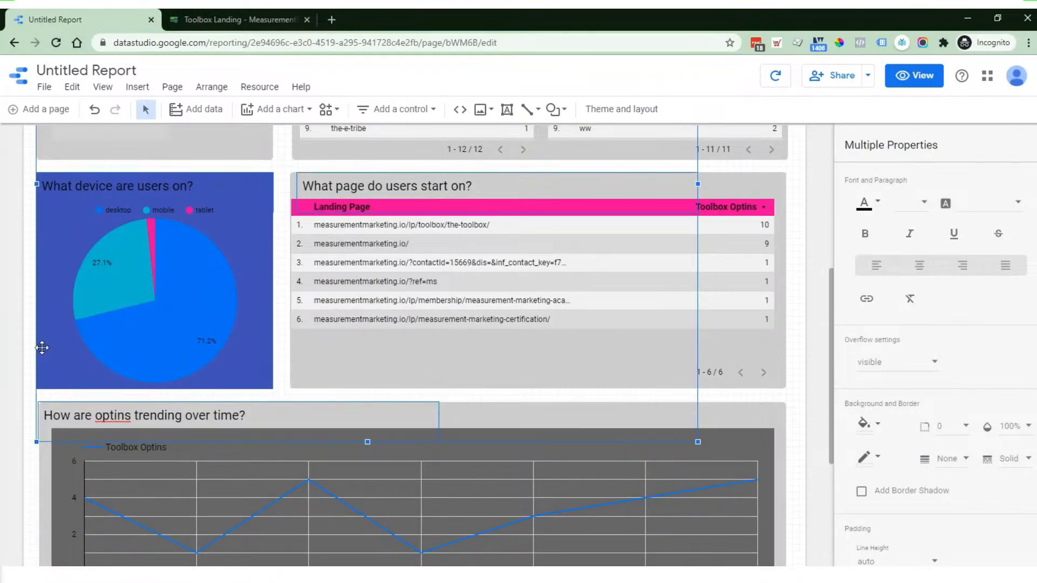
click(62, 361)
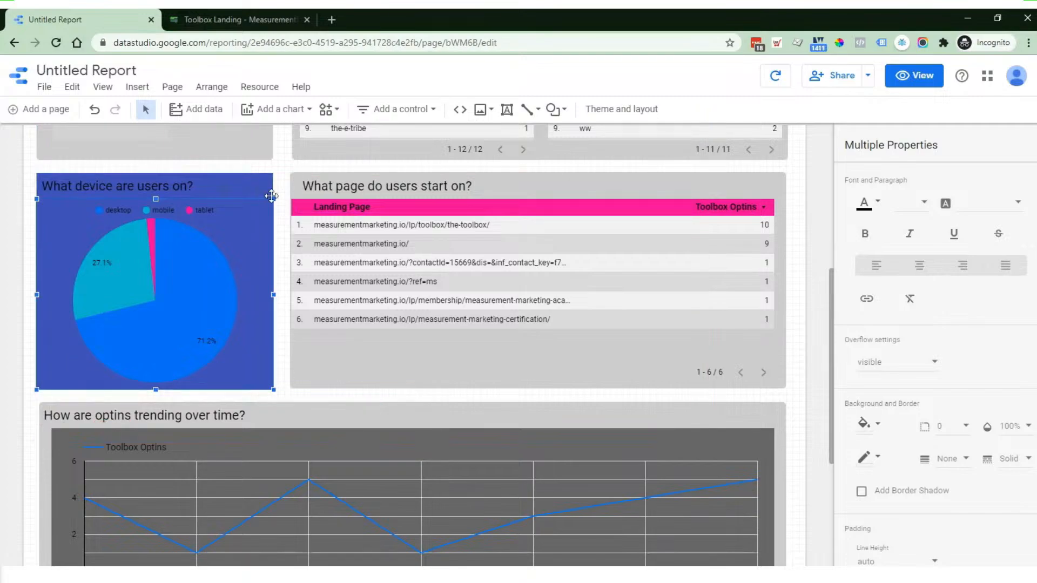
scroll(941, 393, down, 6)
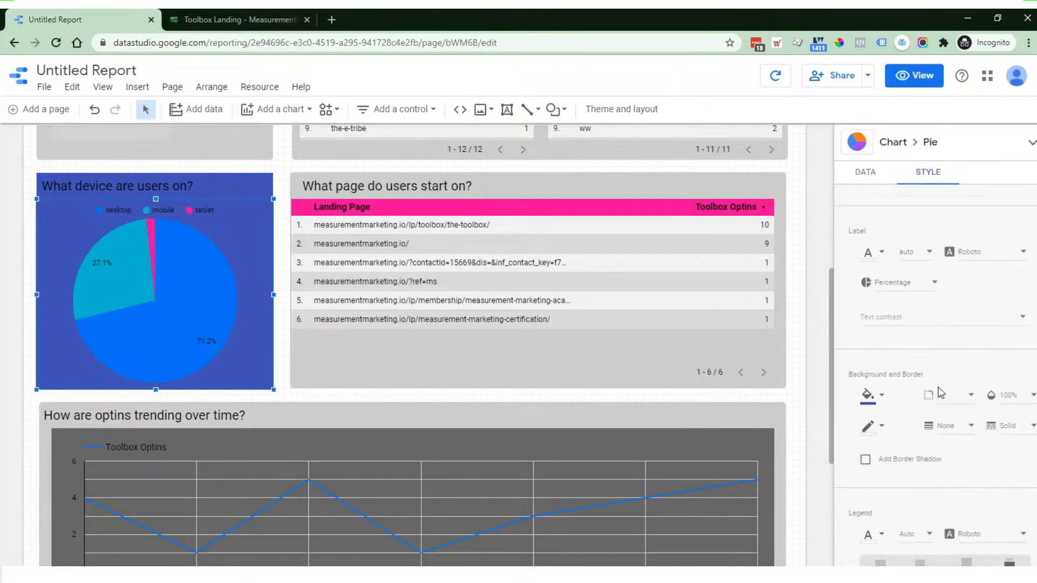
click(867, 291)
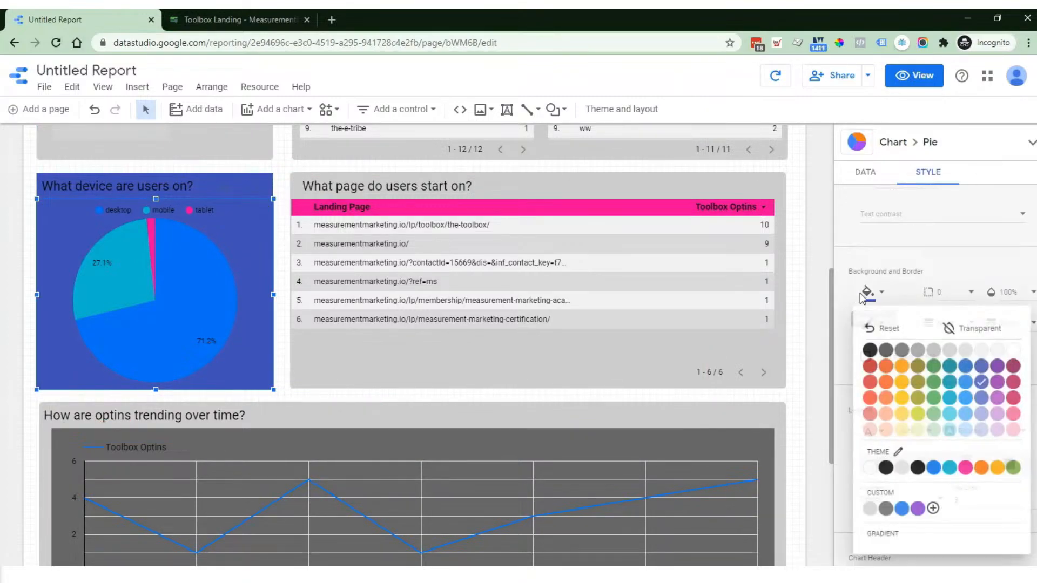
click(967, 347)
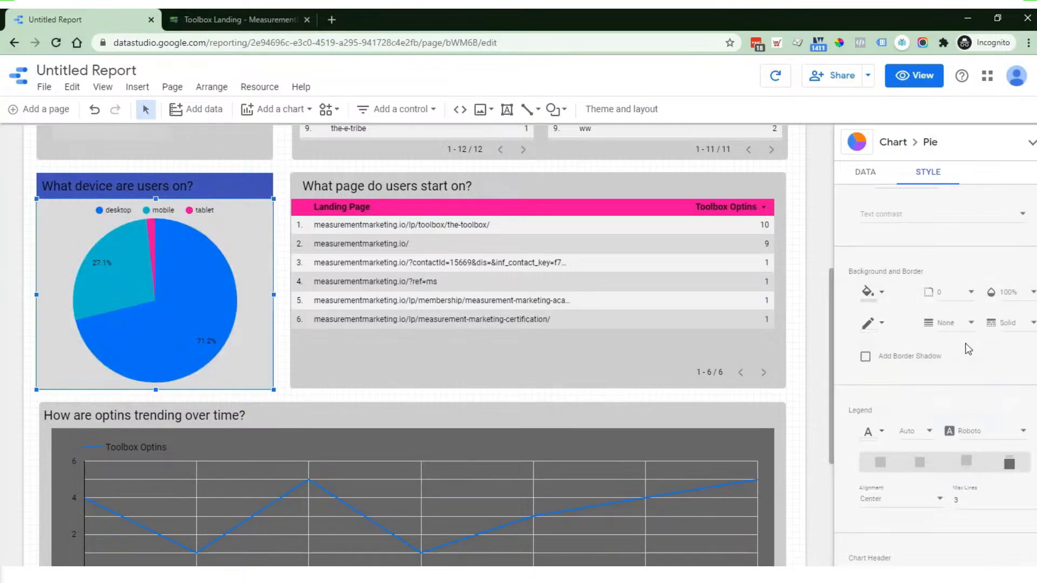
- Set the background of the "What device are users on?" heading to the same light gray as the panels
click(269, 186)
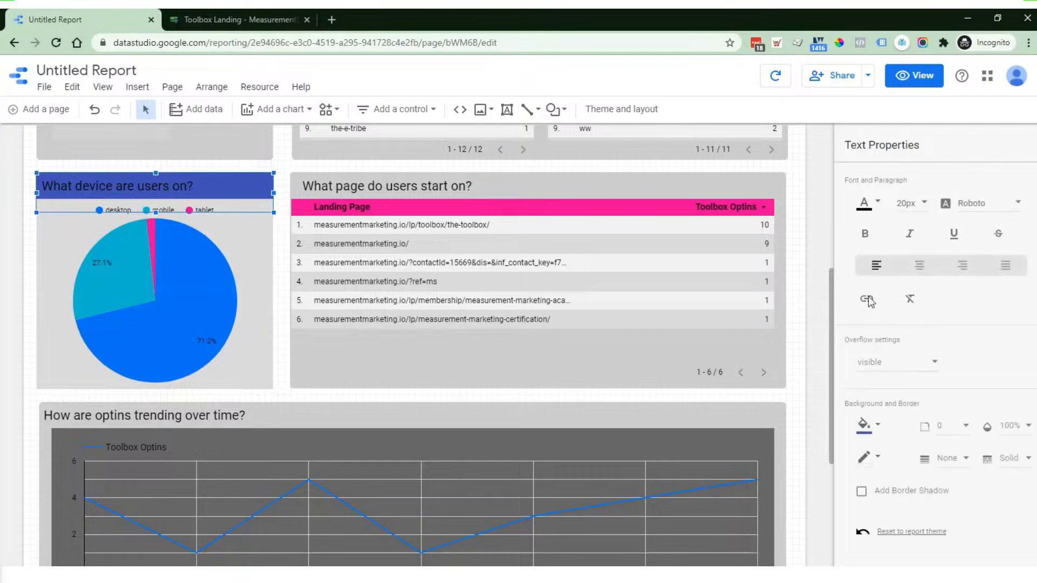
scroll(906, 331, down, 2)
click(865, 317)
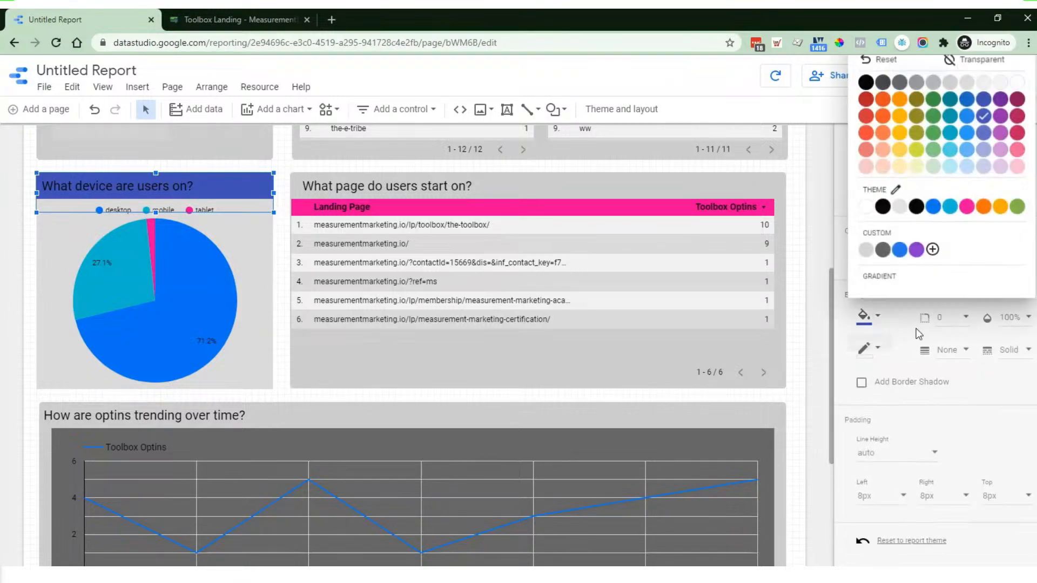
click(950, 84)
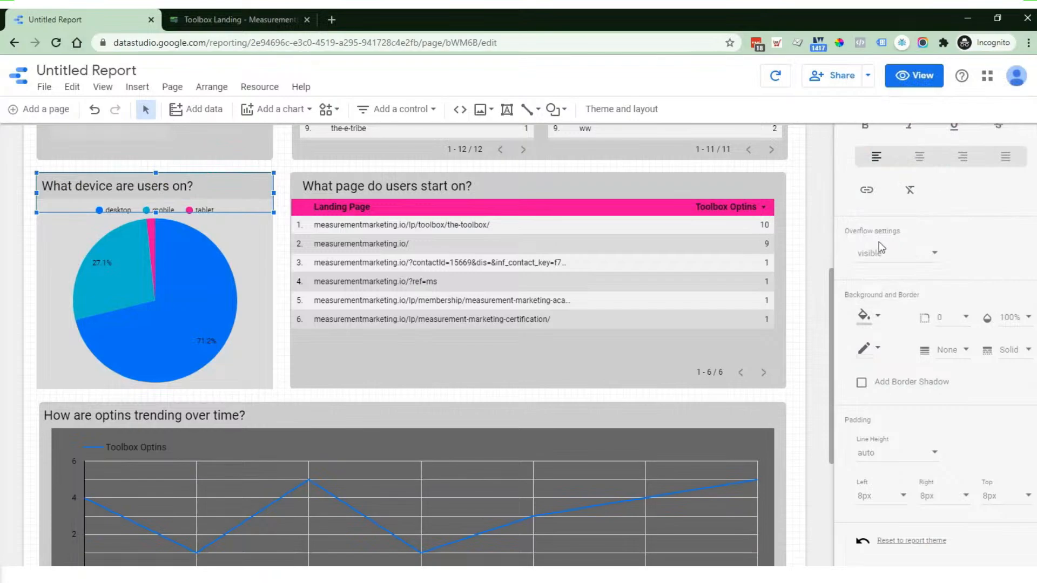
- Set the device pie chart's background to the slightly darker light gray that matches its heading
click(263, 374)
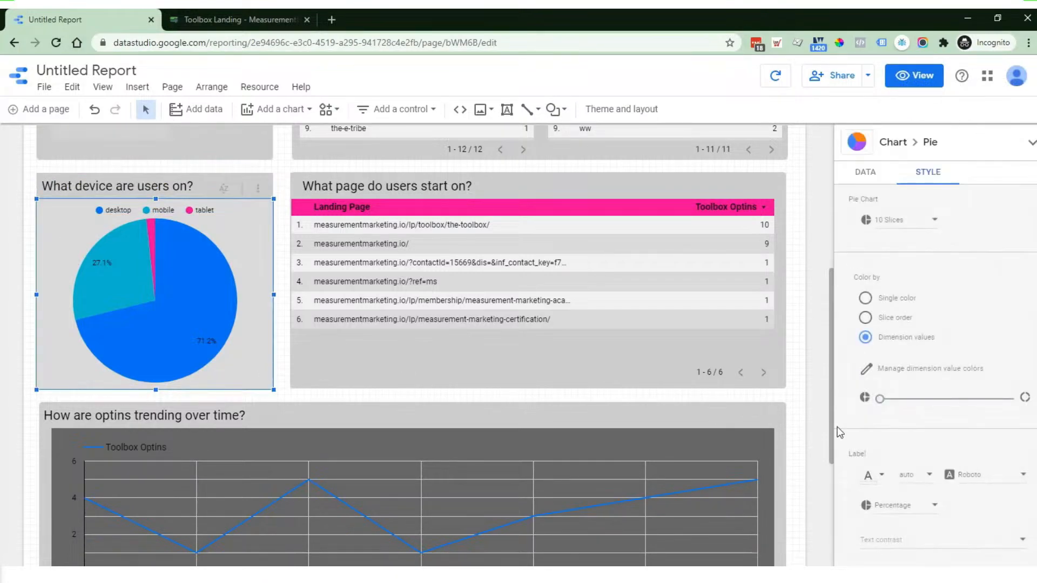
scroll(879, 457, down, 5)
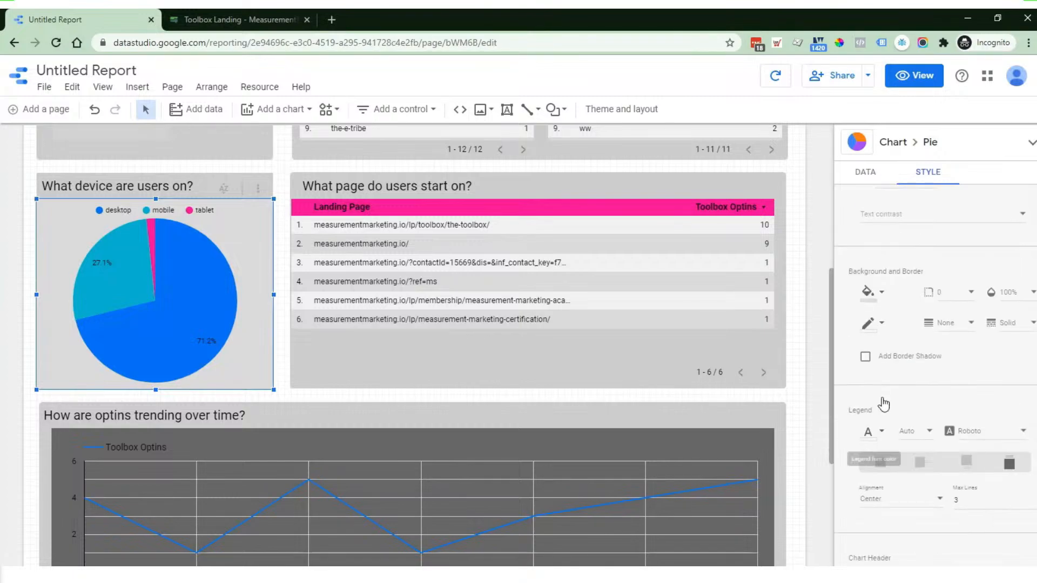
click(870, 294)
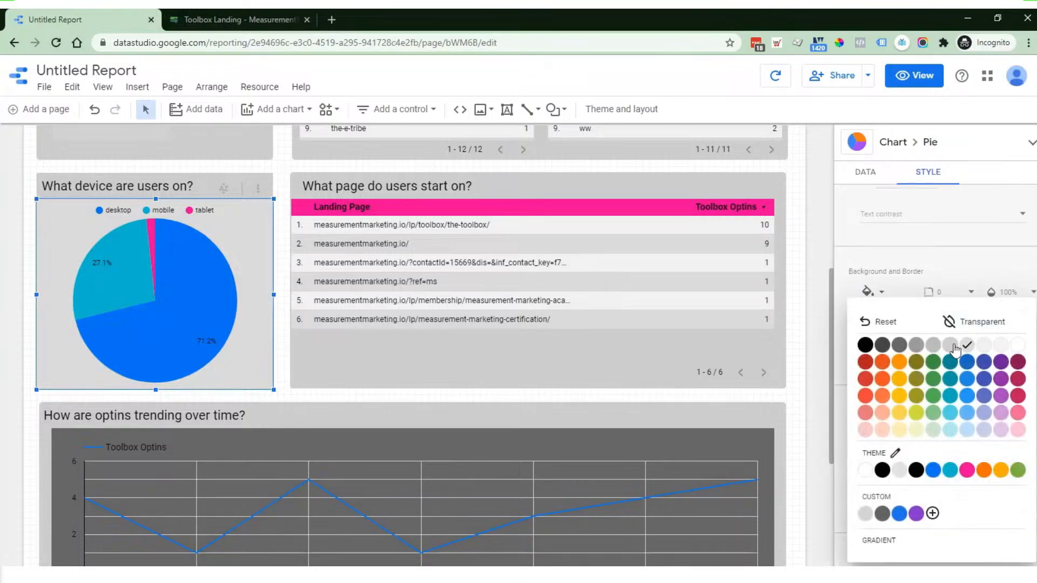
click(950, 347)
click(811, 416)
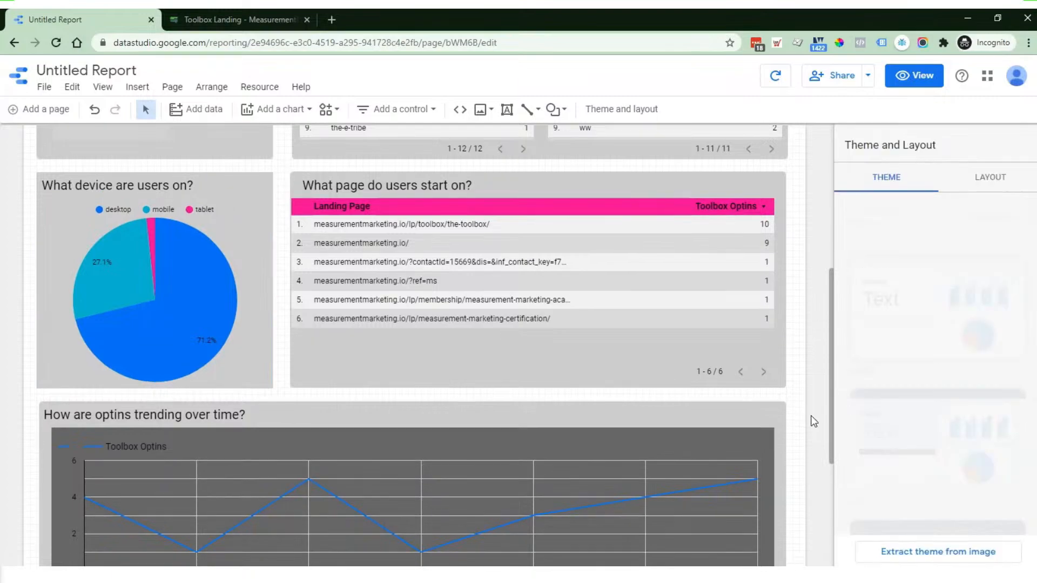
- Reset the styling of the Toolbox Optins time series chart to the report theme
scroll(697, 409, down, 2)
click(673, 447)
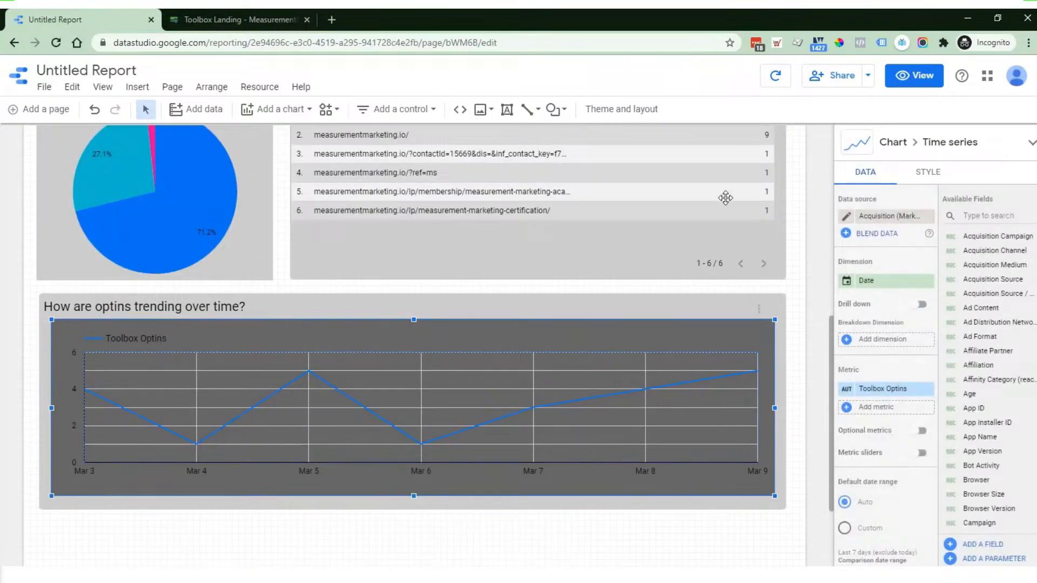
click(935, 174)
scroll(927, 272, down, 5)
scroll(927, 272, down, 10)
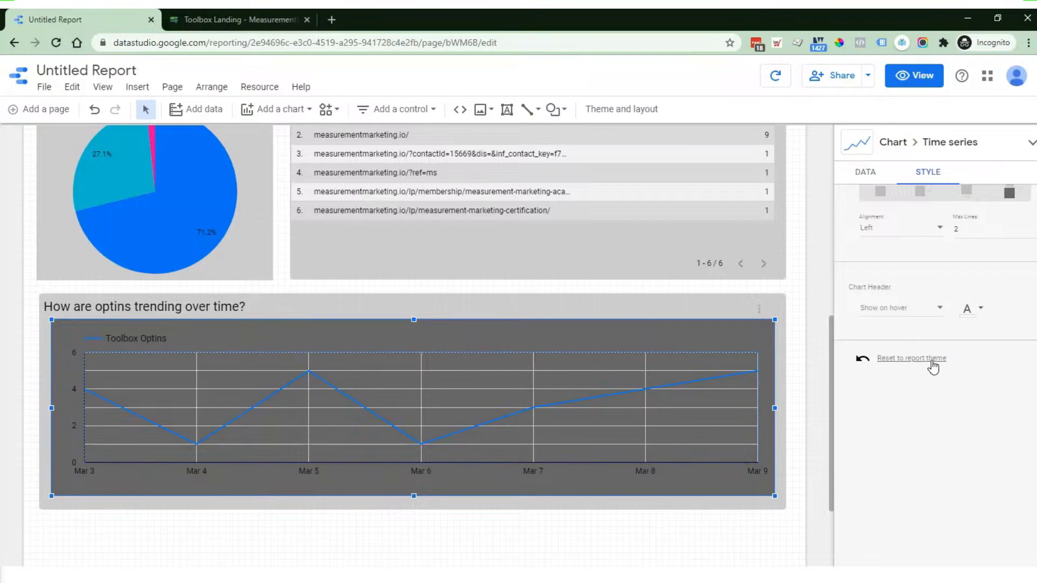
click(933, 361)
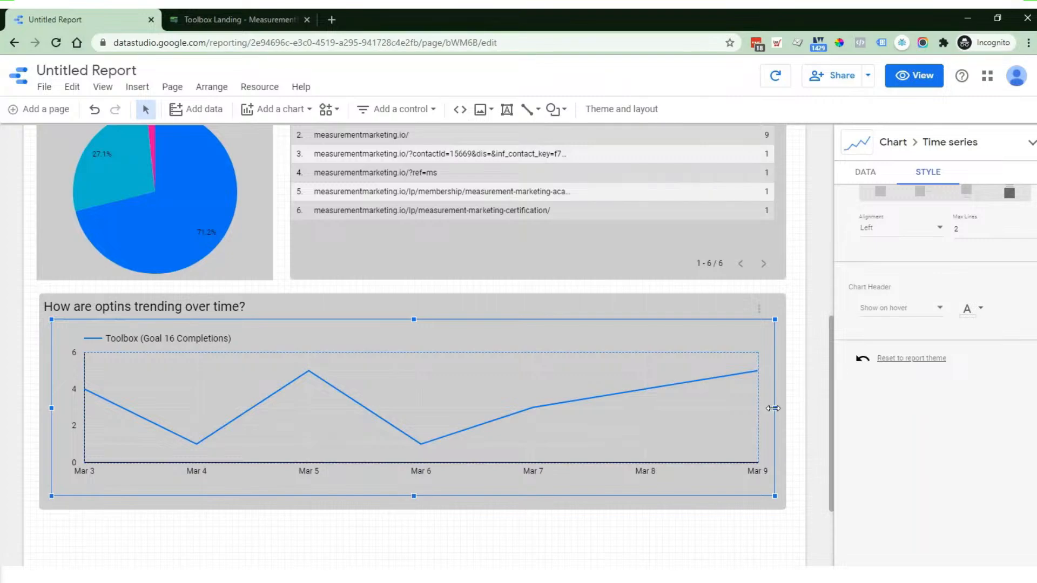
scroll(880, 357, up, 5)
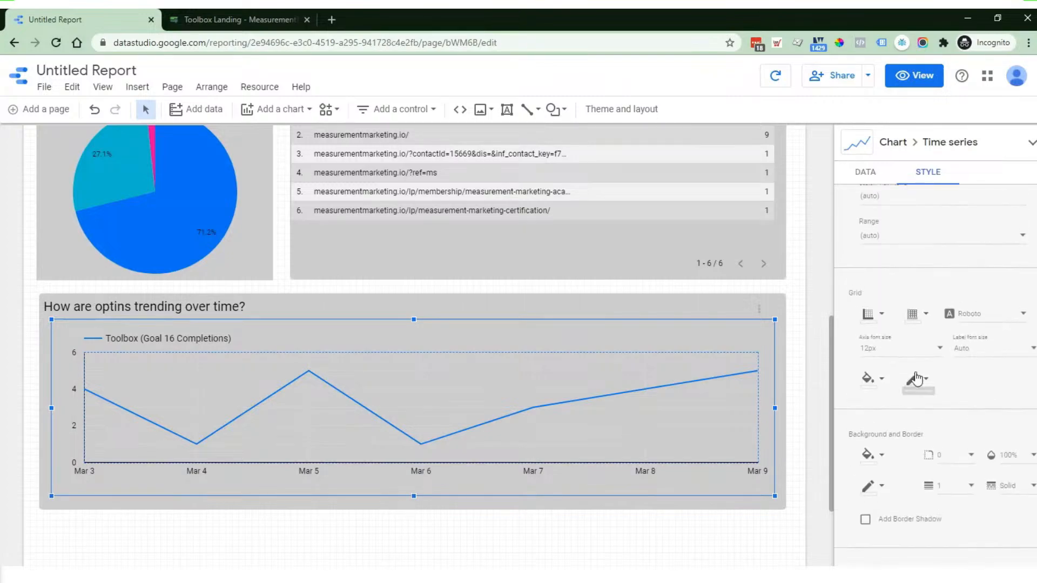
- Set the axis color and the grid color of the Toolbox optins time series chart to black
click(868, 314)
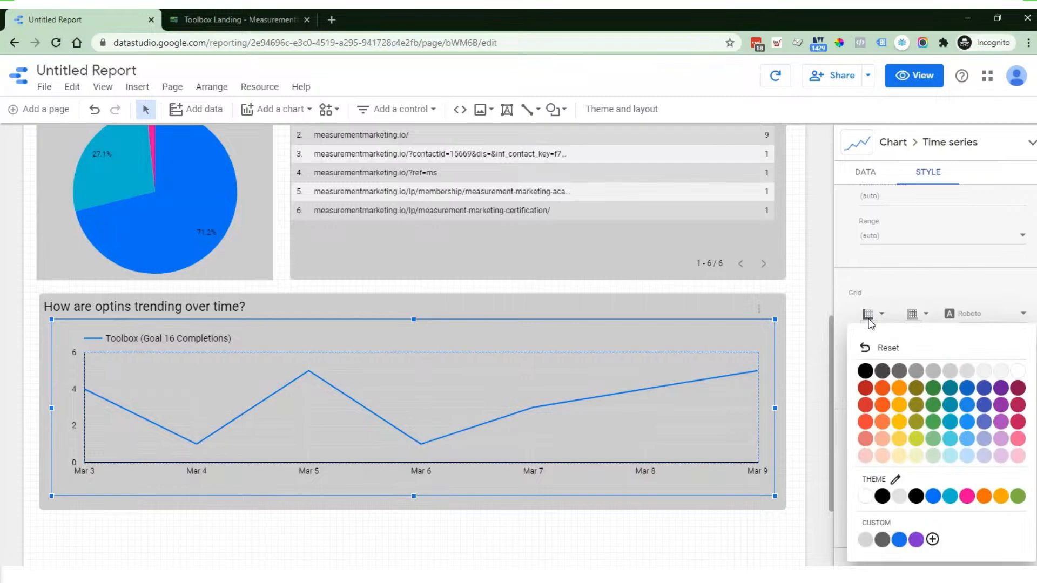
click(867, 375)
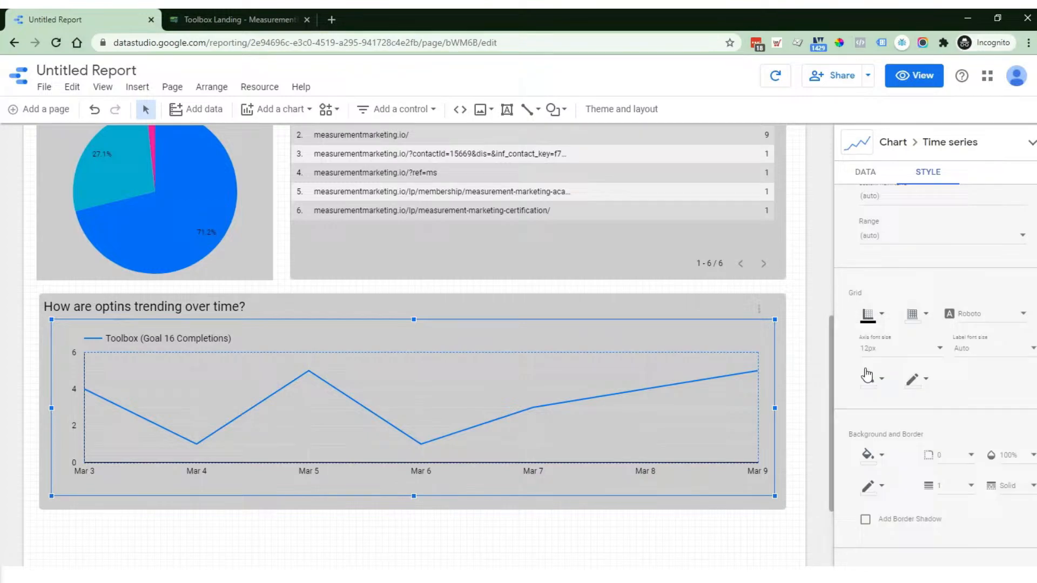
click(912, 314)
click(868, 373)
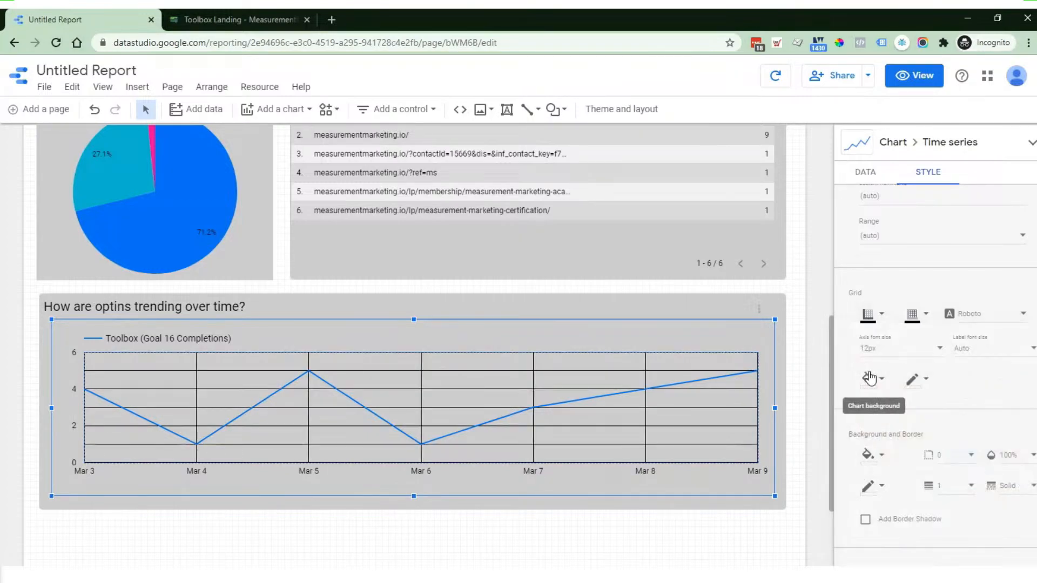
- Widen the optins time series chart on both sides to span its gray panel, and preview the report from its beginning
drag(772, 407, 783, 407)
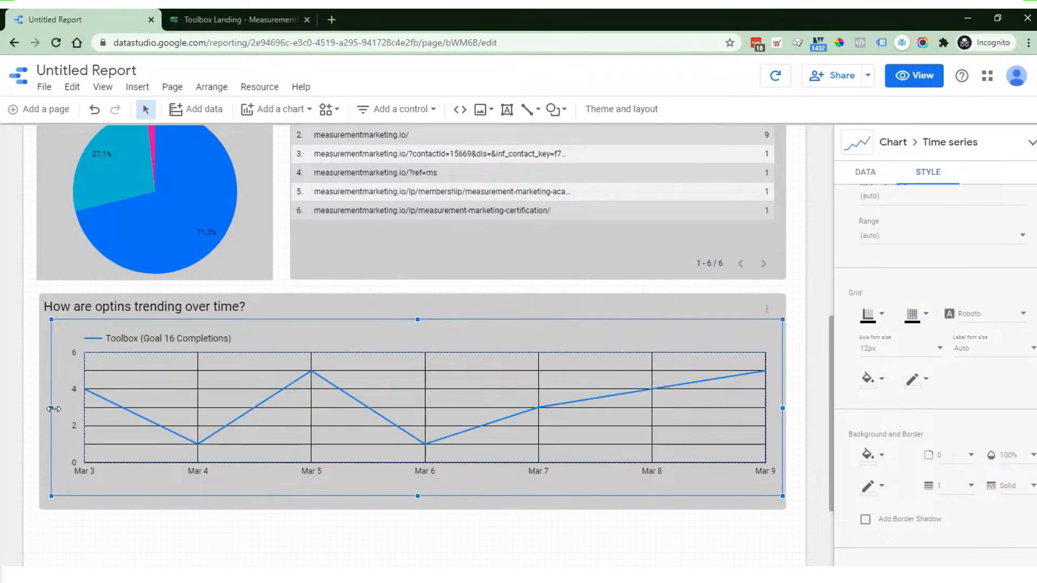
drag(53, 408, 40, 408)
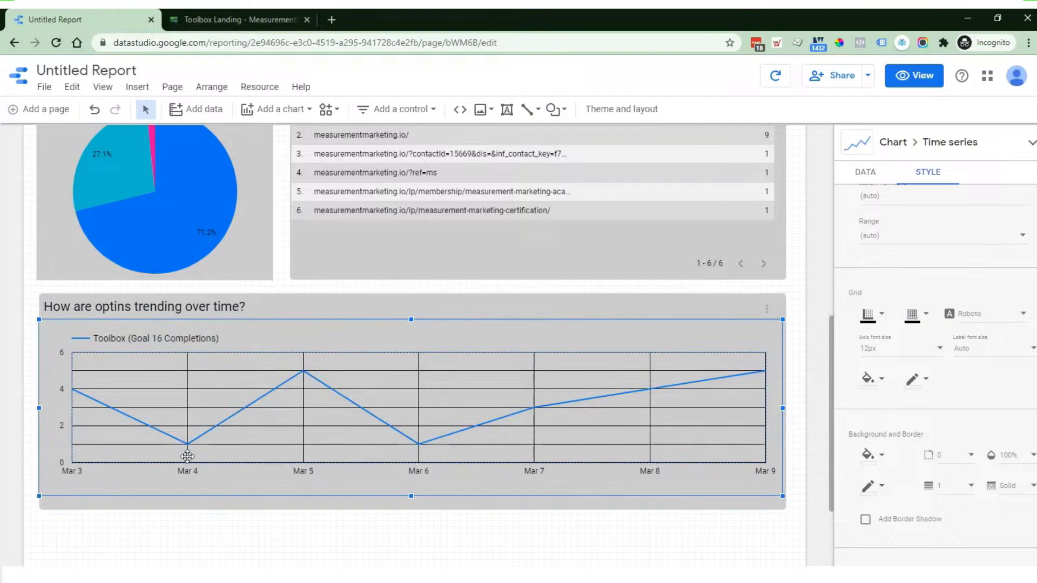
click(921, 87)
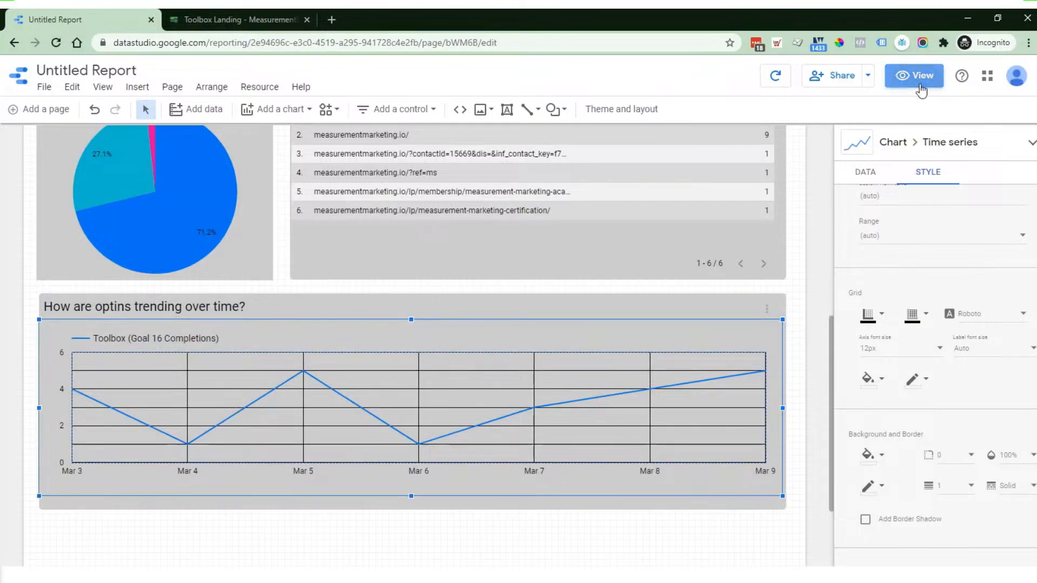
scroll(621, 362, up, 8)
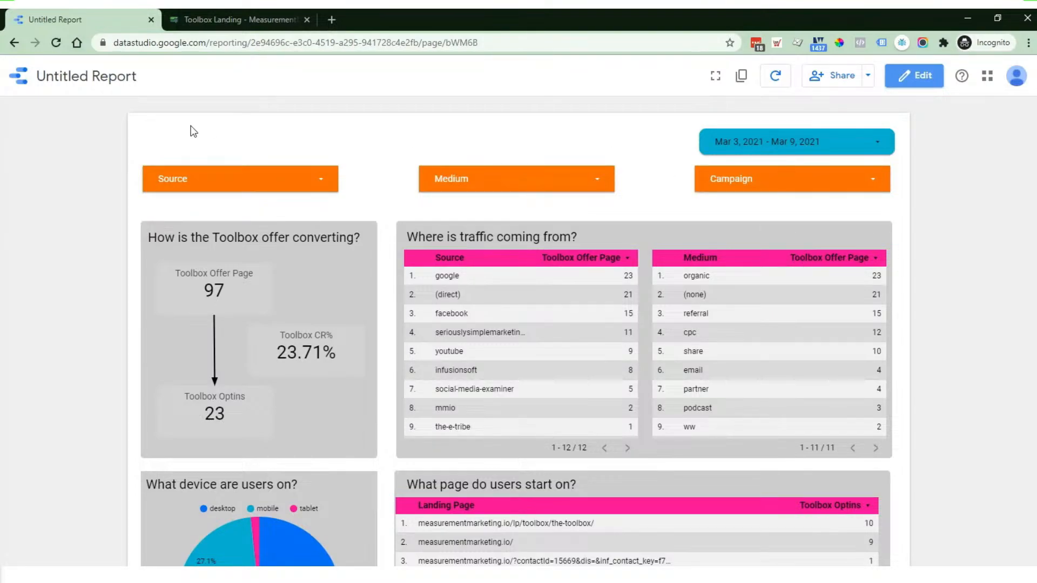
- Return to editing, select all scorecards on the page and give them an indigo background
click(908, 78)
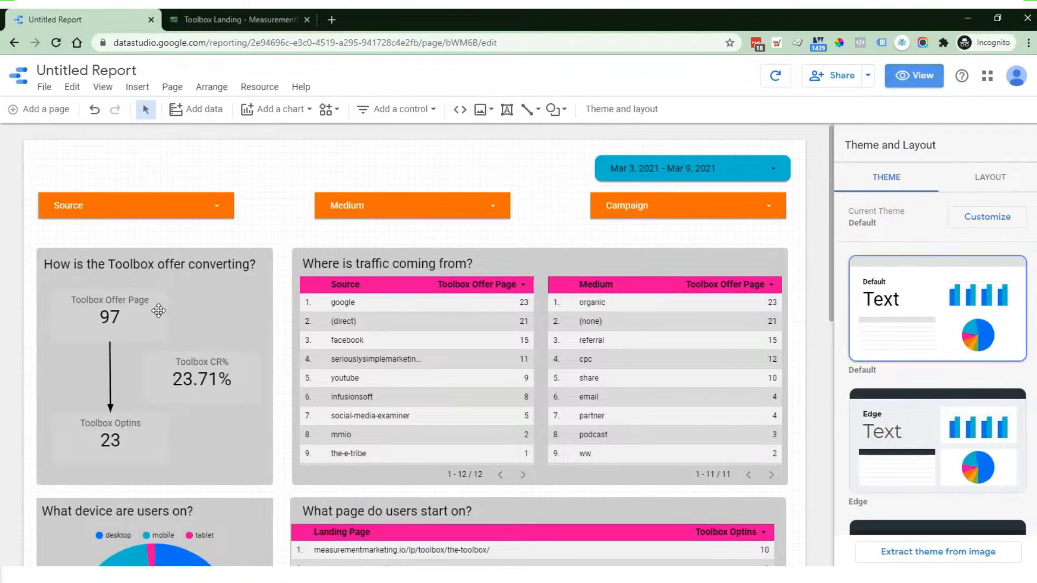
click(138, 328)
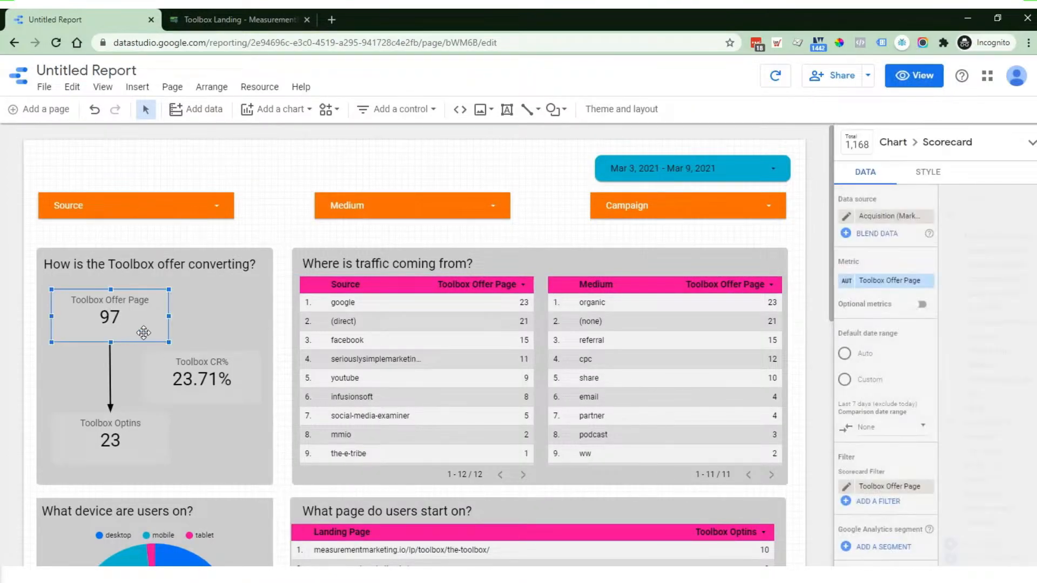
right_click(138, 327)
mouse_move(196, 70)
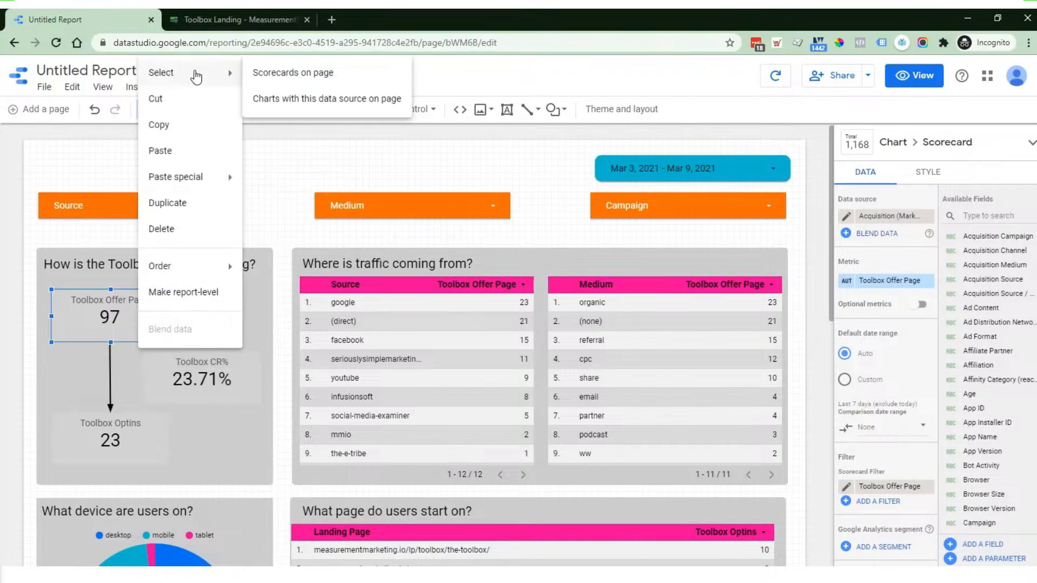
click(273, 77)
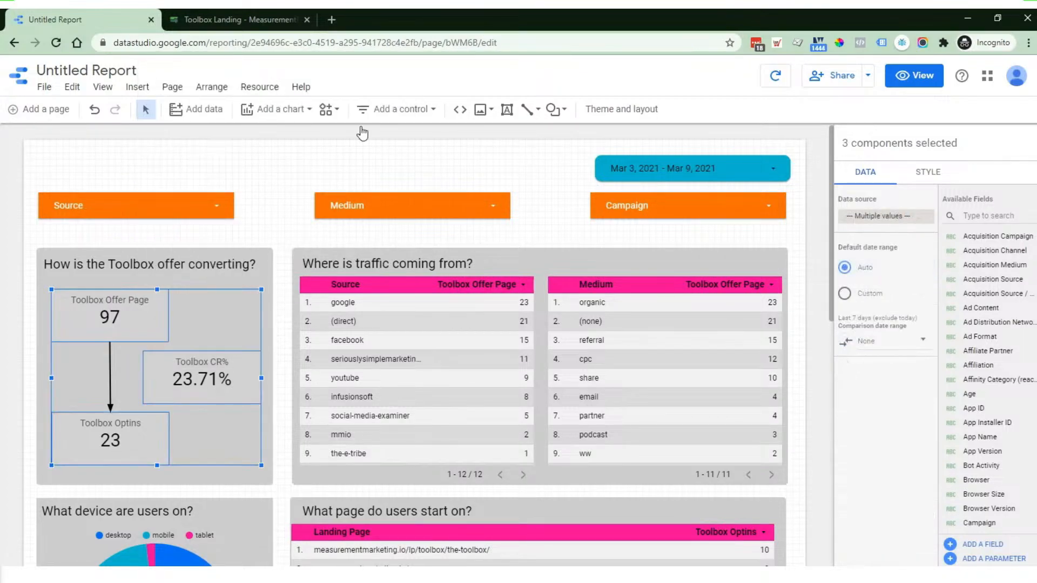
click(937, 180)
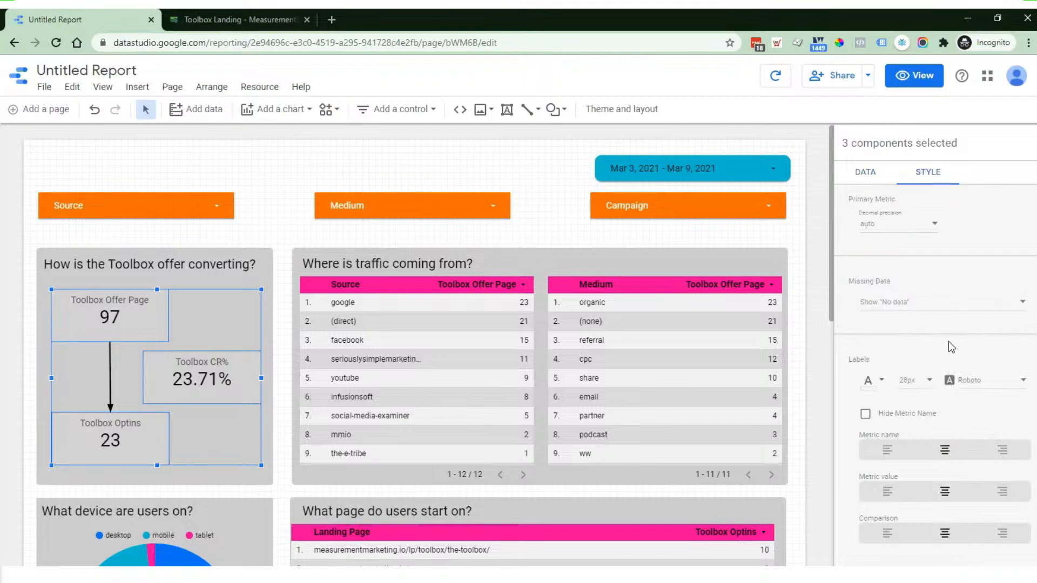
scroll(886, 346, down, 5)
click(870, 287)
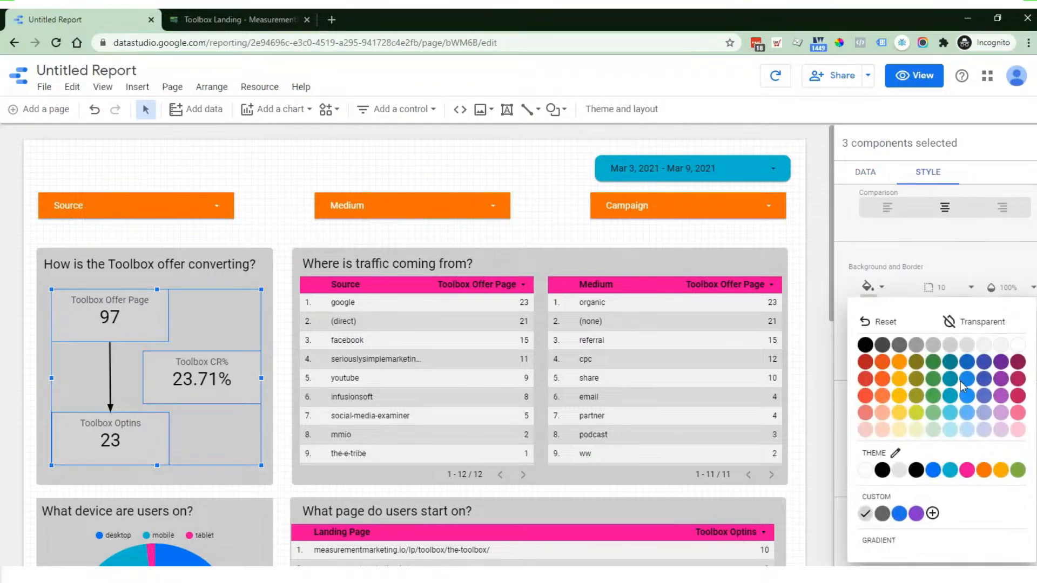
click(984, 379)
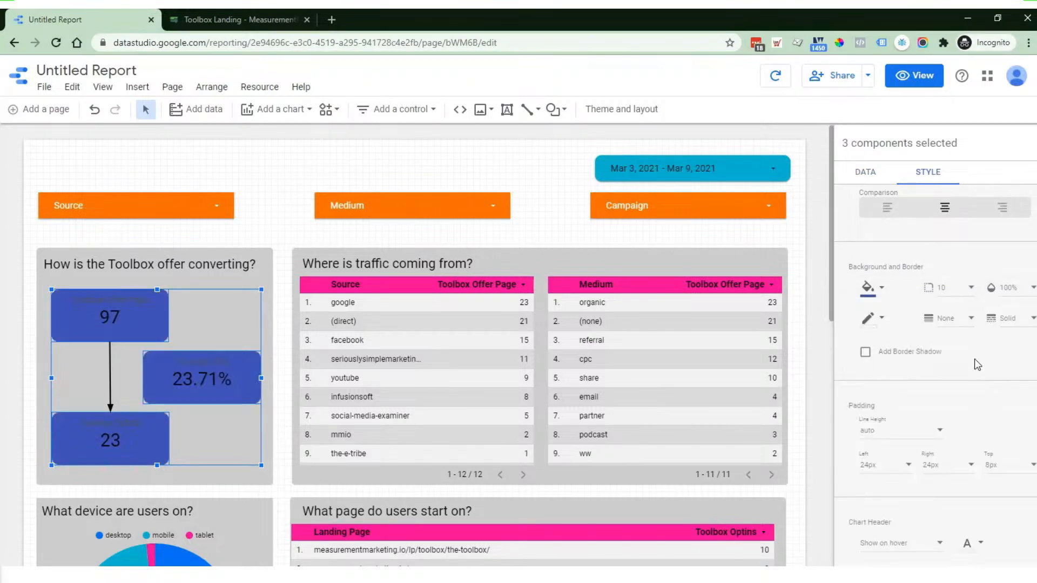
- Change the background of the three selected scorecards to the theme's amber color
click(869, 287)
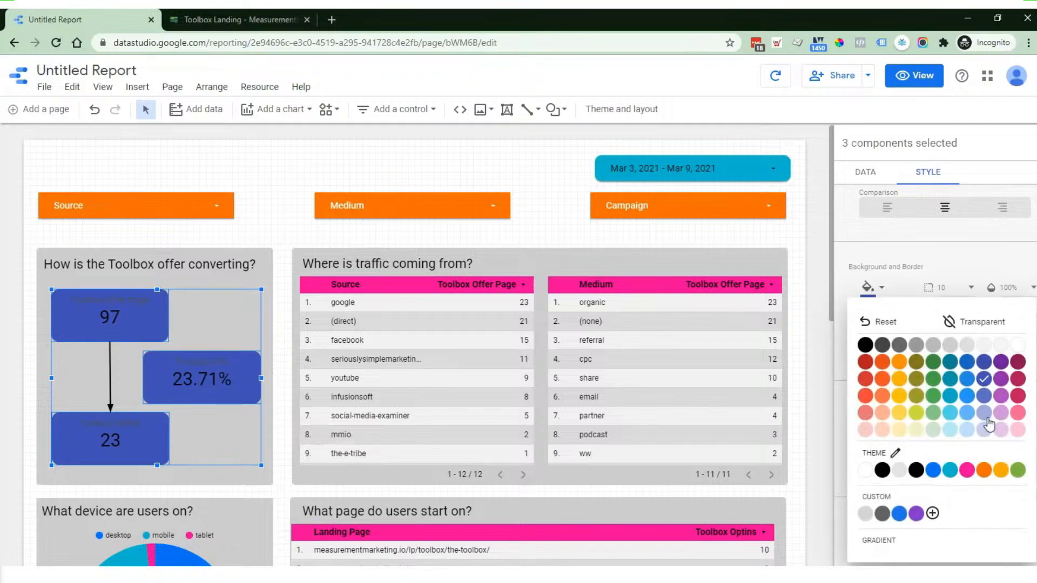
click(998, 470)
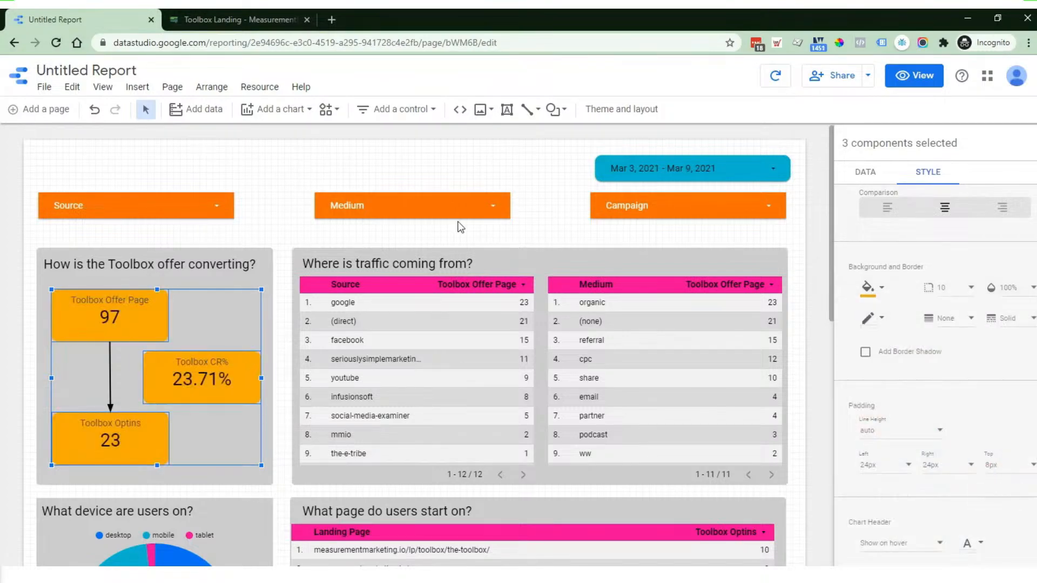
click(442, 152)
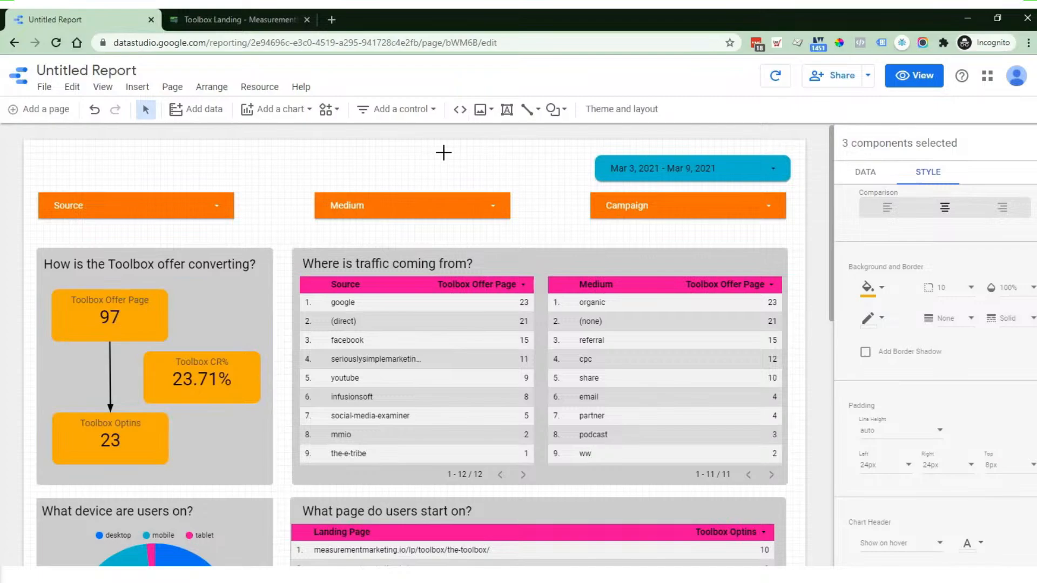
- Add a text box above the Medium filter, beside the date range control, reading "Toolbox Funnel"
click(506, 109)
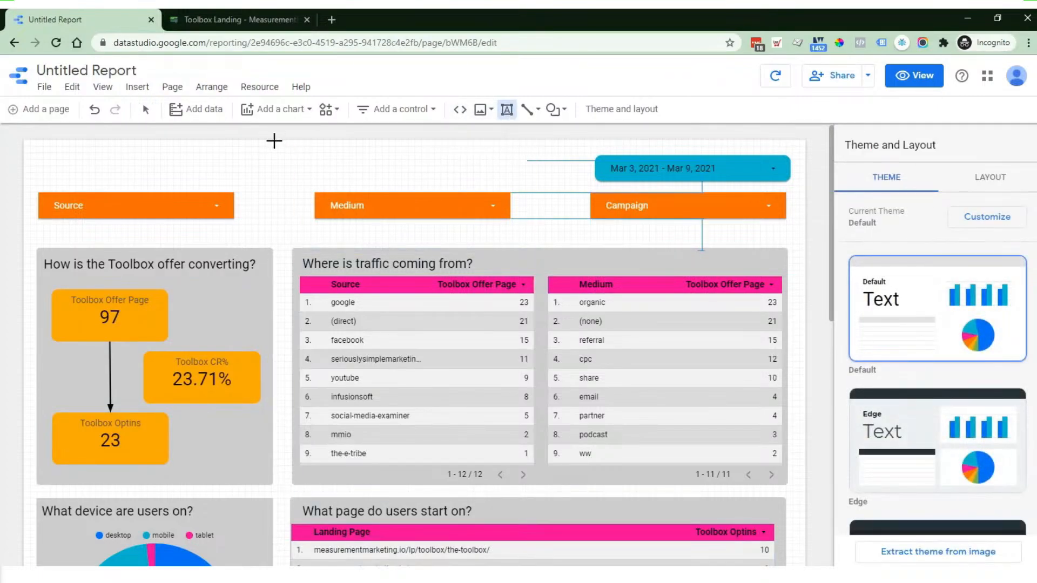
drag(224, 143, 589, 190)
text(Toolbox Funnel)
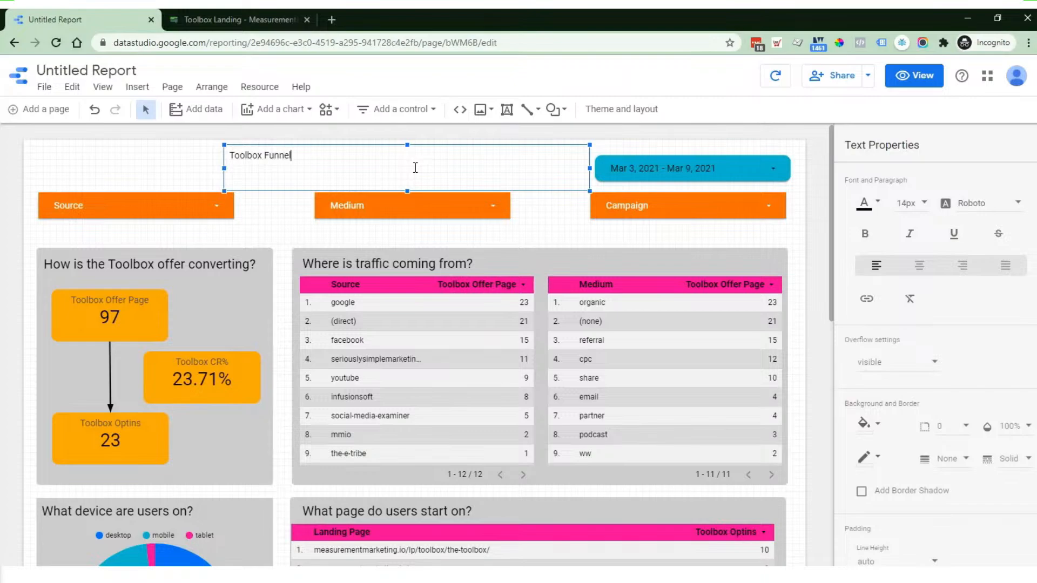
- Center the "Toolbox Funnel" title text and set its font size to 36px
key(ctrl+a)
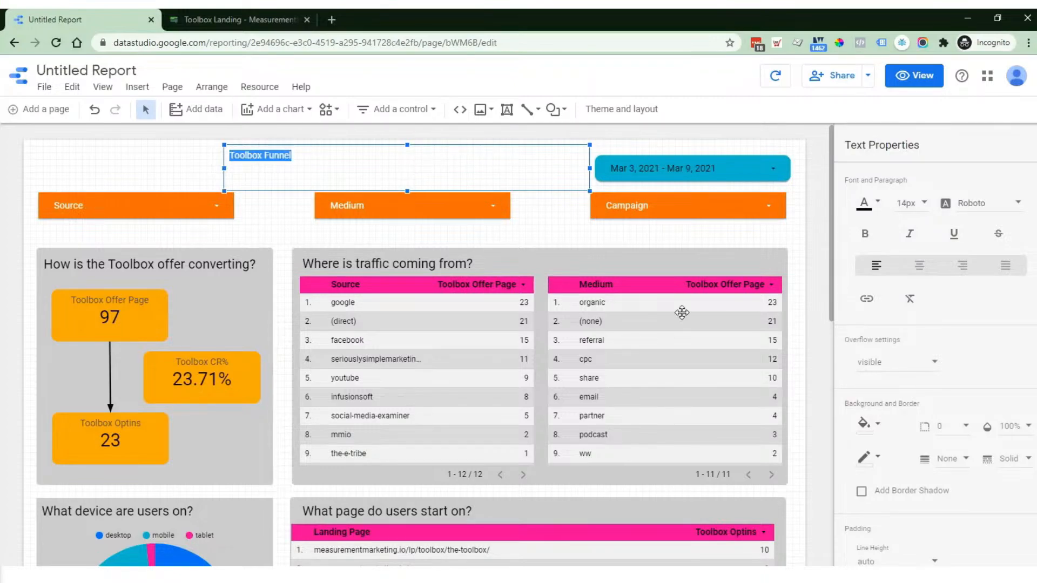
click(920, 267)
click(911, 203)
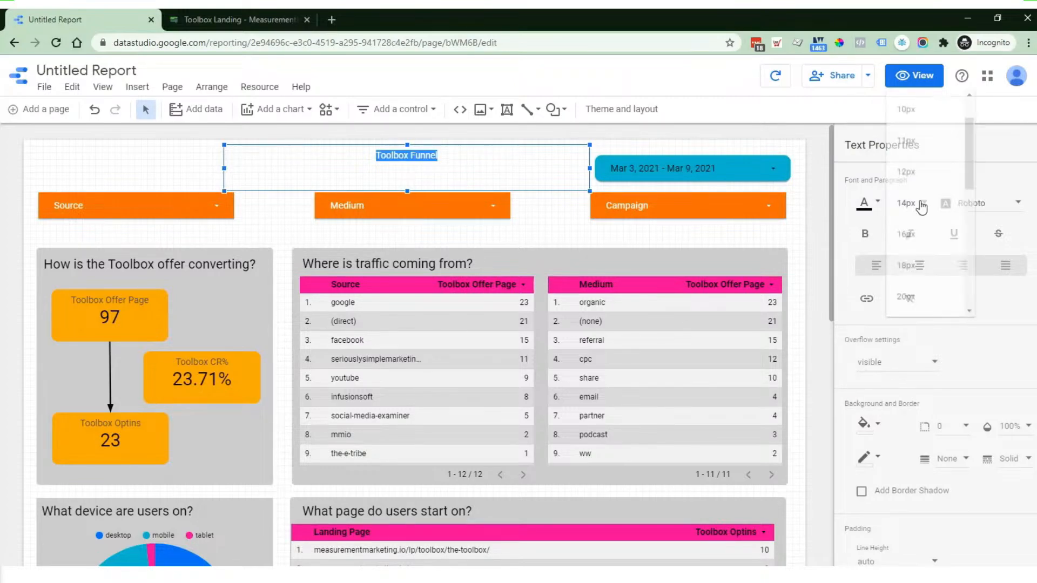
scroll(925, 243, down, 4)
click(925, 233)
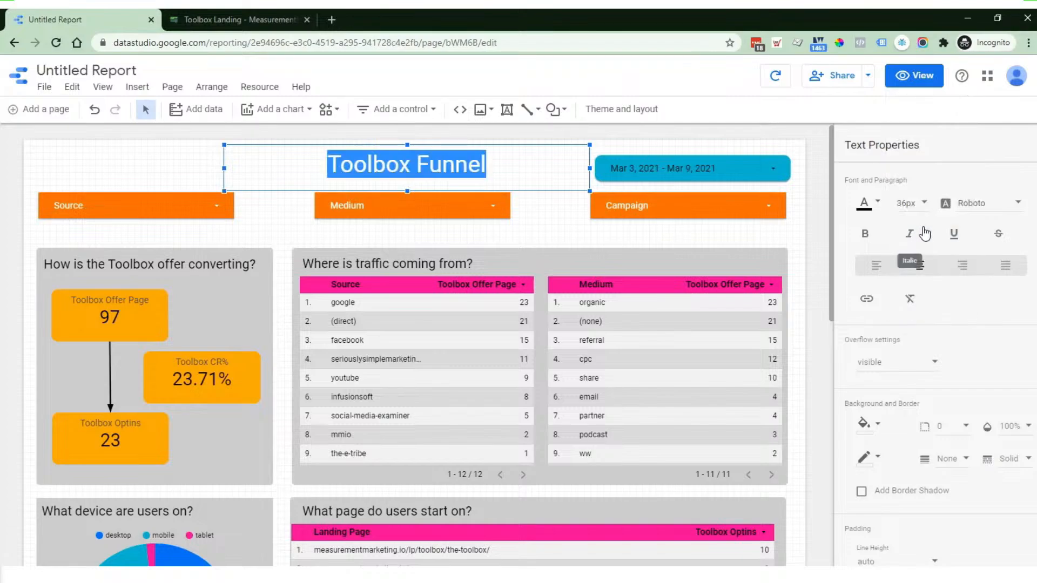
click(776, 132)
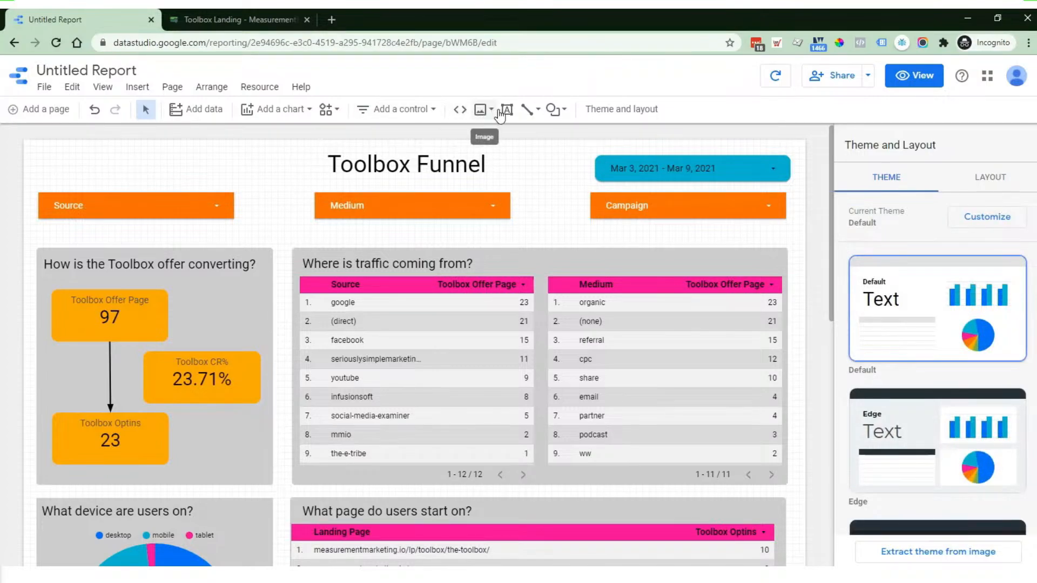
- Insert the MeasurementMarketing.io logo image and place it above the Source filter, beside the title
click(480, 109)
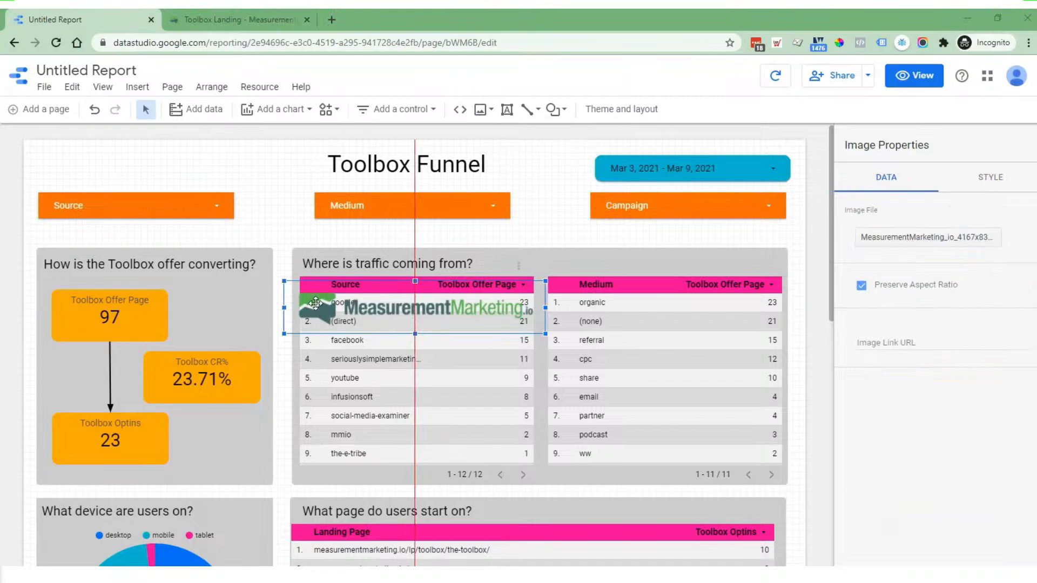
drag(383, 339, 55, 164)
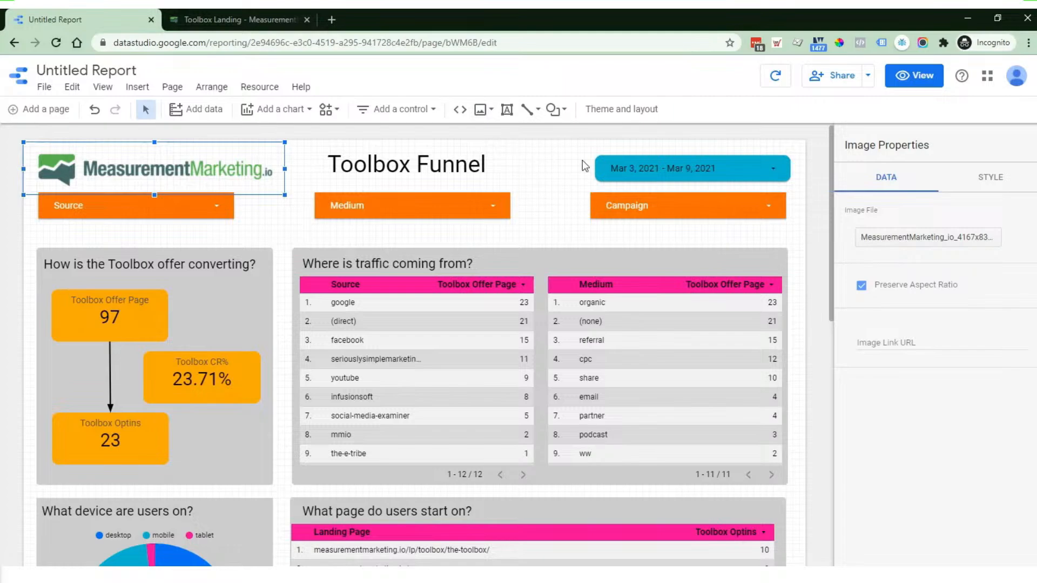
- Switch the report to view mode and pick January 1, 2021 as the date range's start date
click(924, 77)
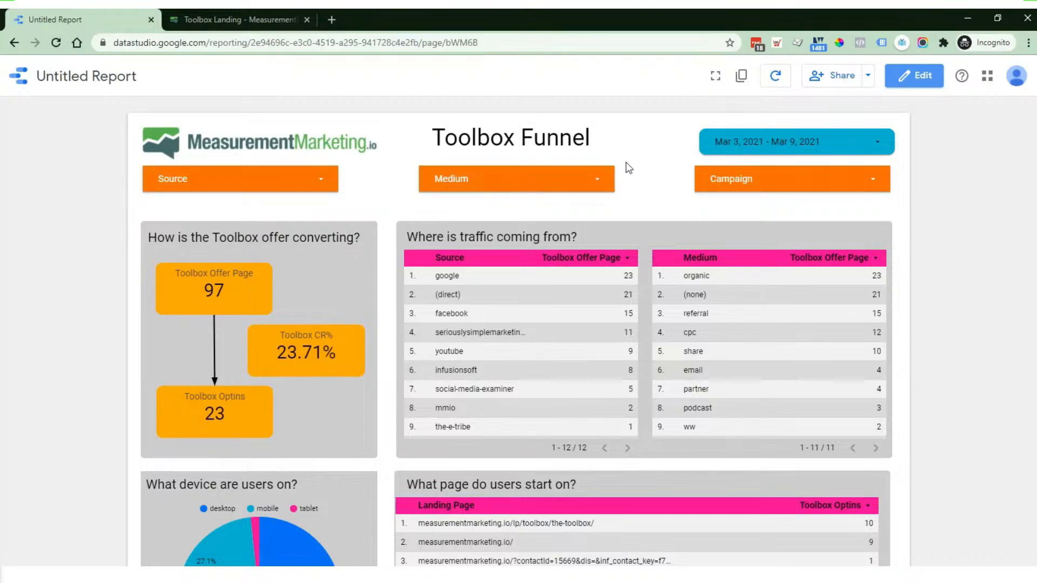
click(822, 144)
click(611, 202)
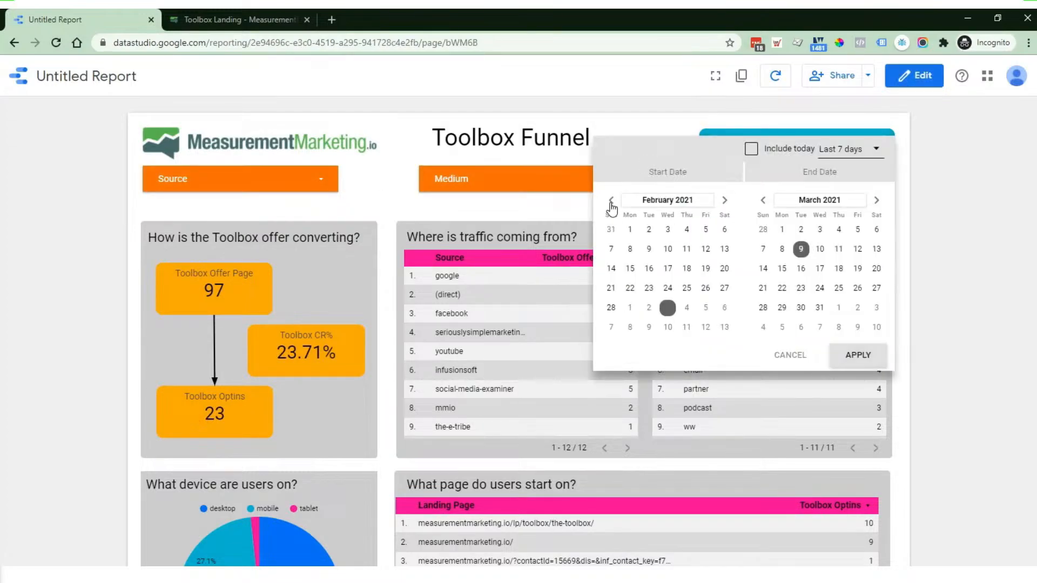
click(611, 201)
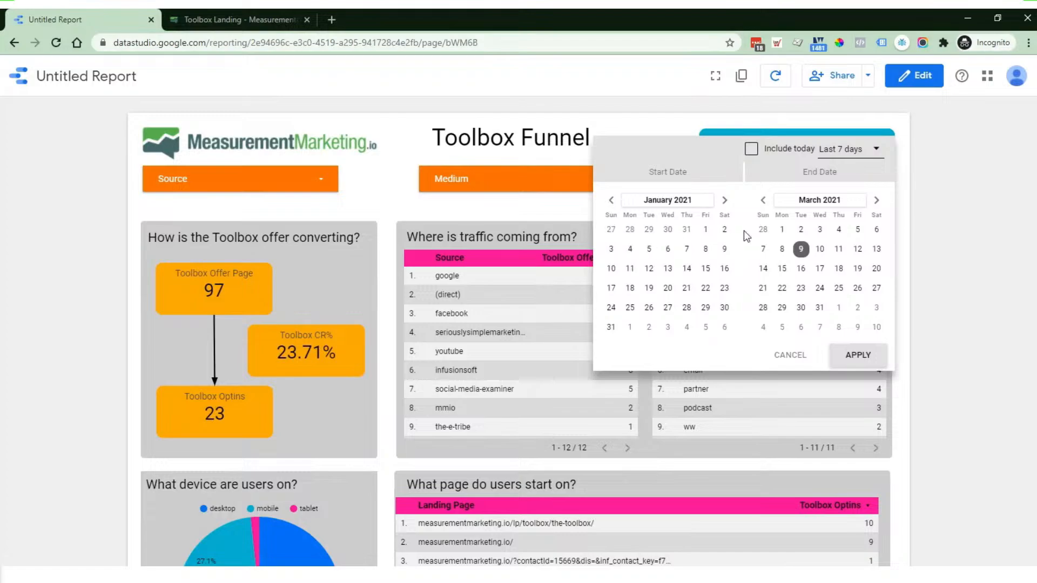
click(705, 229)
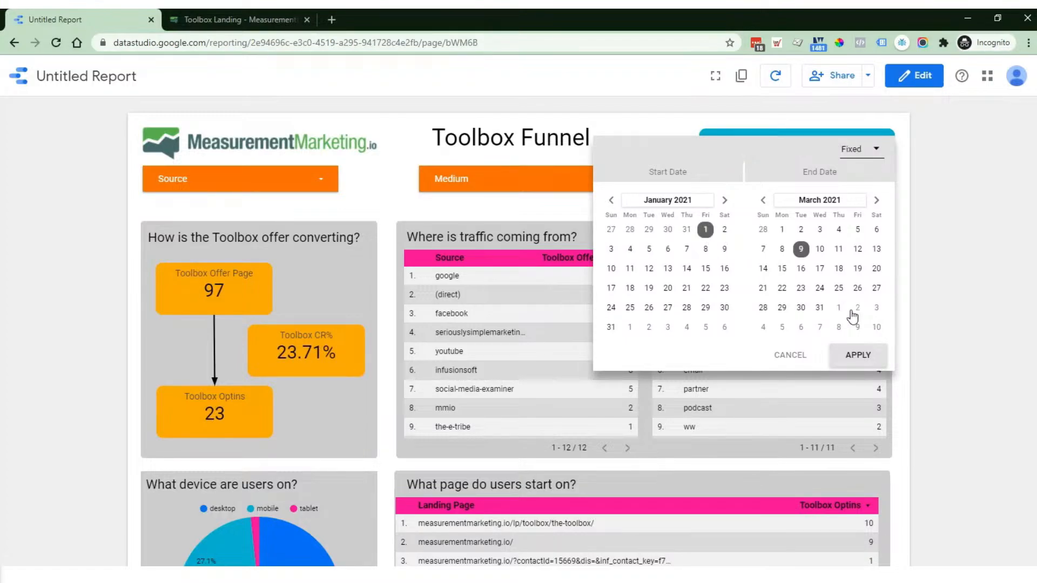
- Set the report's date range to Last 30 days and apply it
click(867, 149)
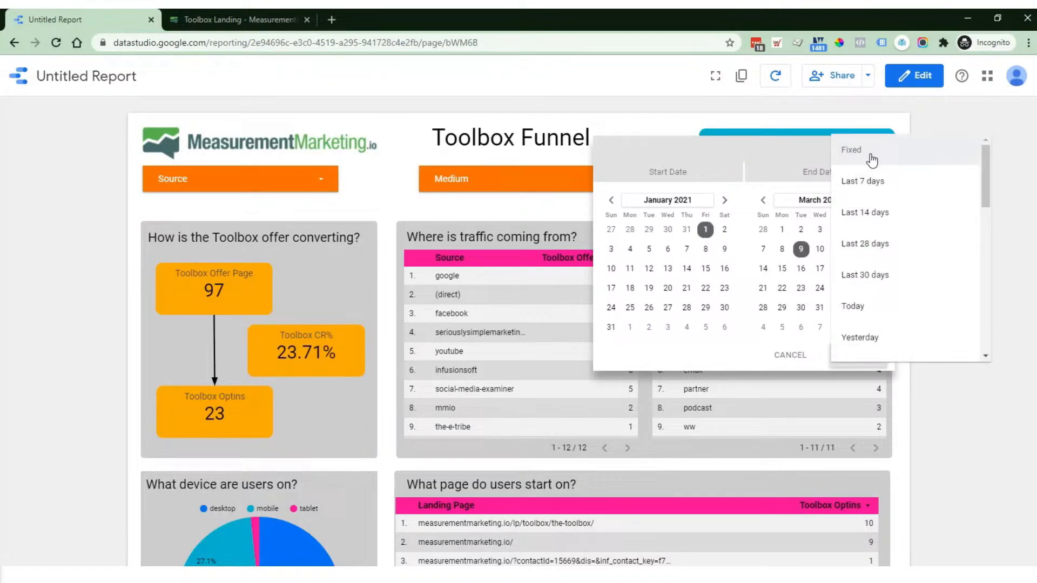
click(906, 274)
click(869, 355)
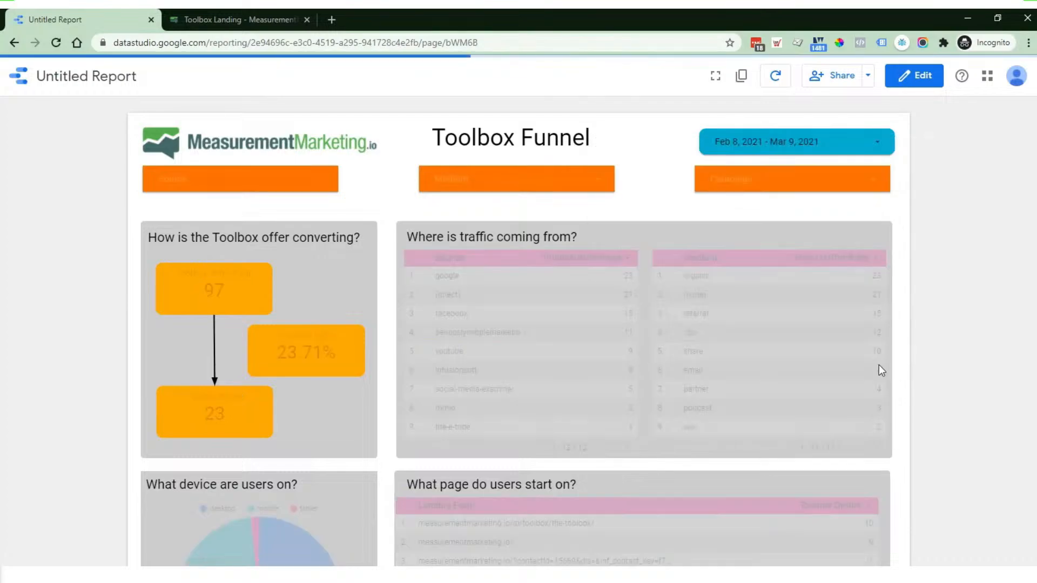
- Filter the report to only the infusionsoft source
click(325, 188)
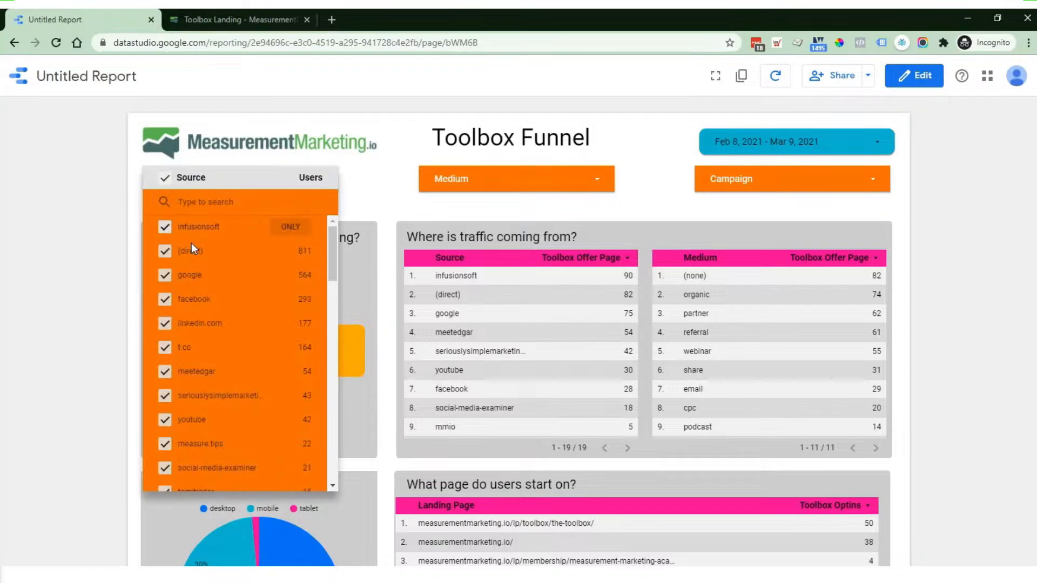
click(292, 227)
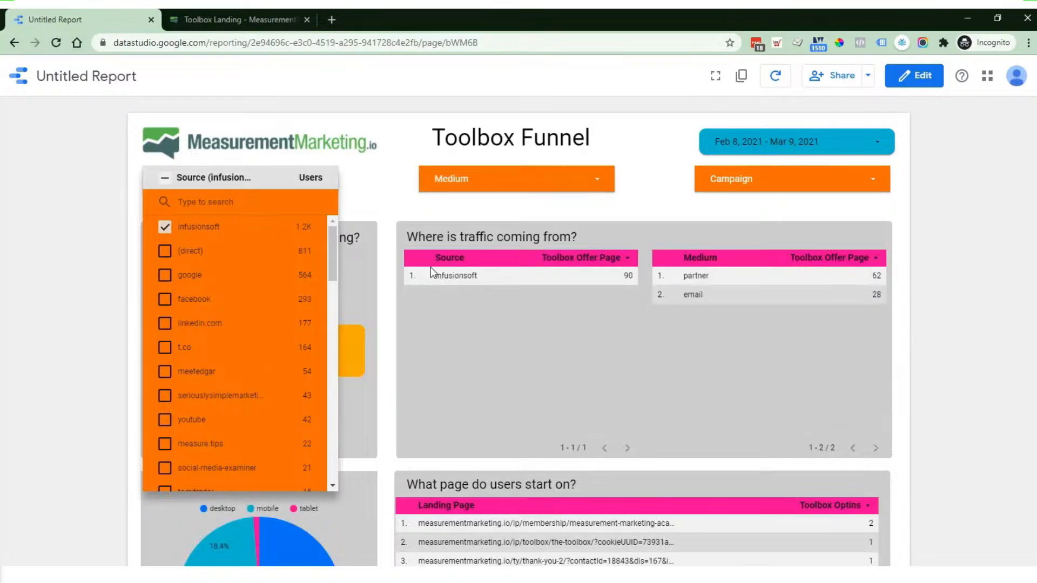
click(974, 215)
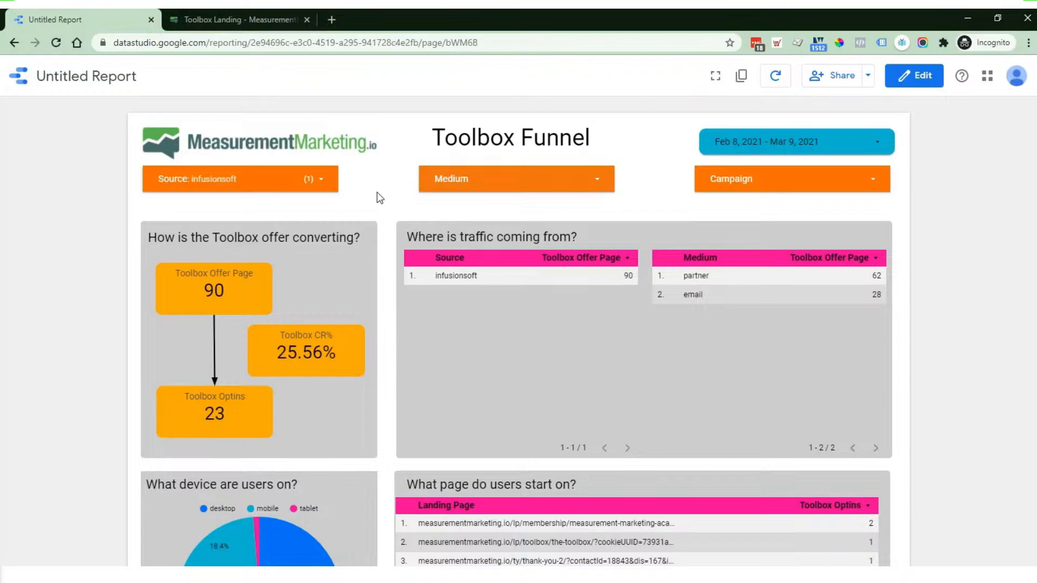
- Clear the infusionsoft filter by selecting all sources again
click(323, 178)
click(165, 180)
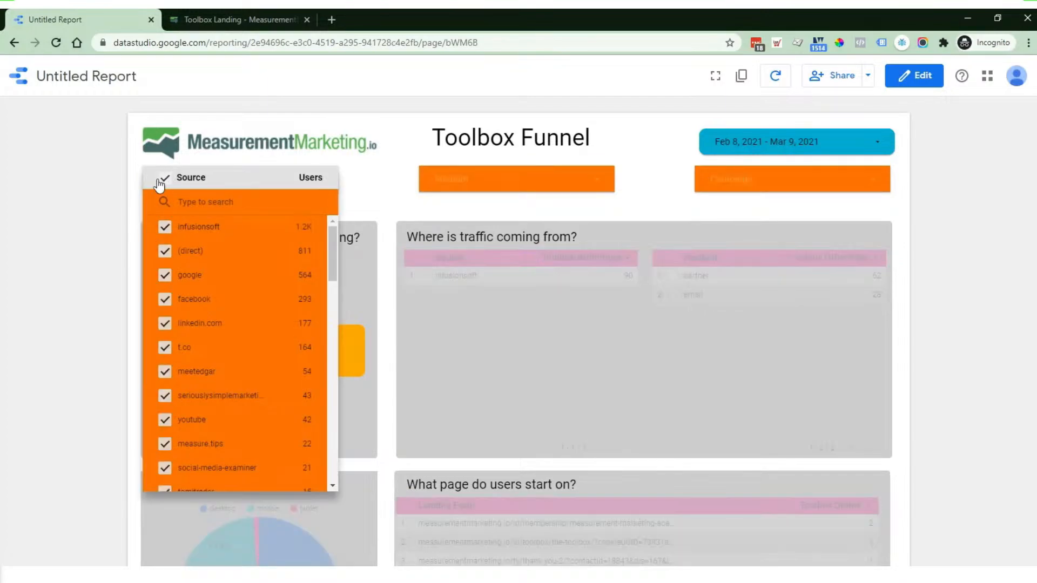
- Close the source filter list and review the whole report, from the conversion scorecards and traffic tables to the device chart and optins trend
click(71, 211)
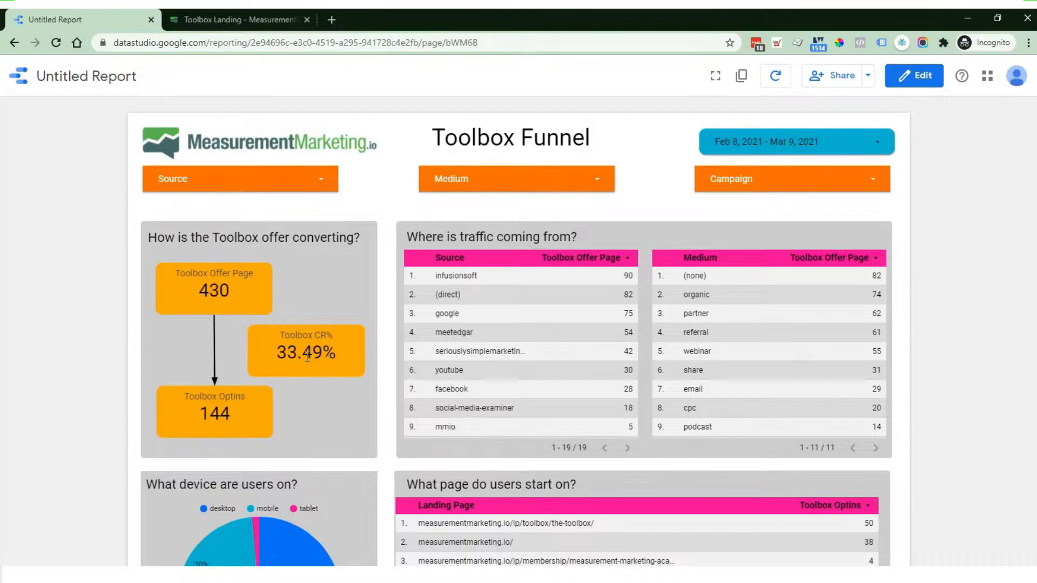
scroll(307, 357, down, 2)
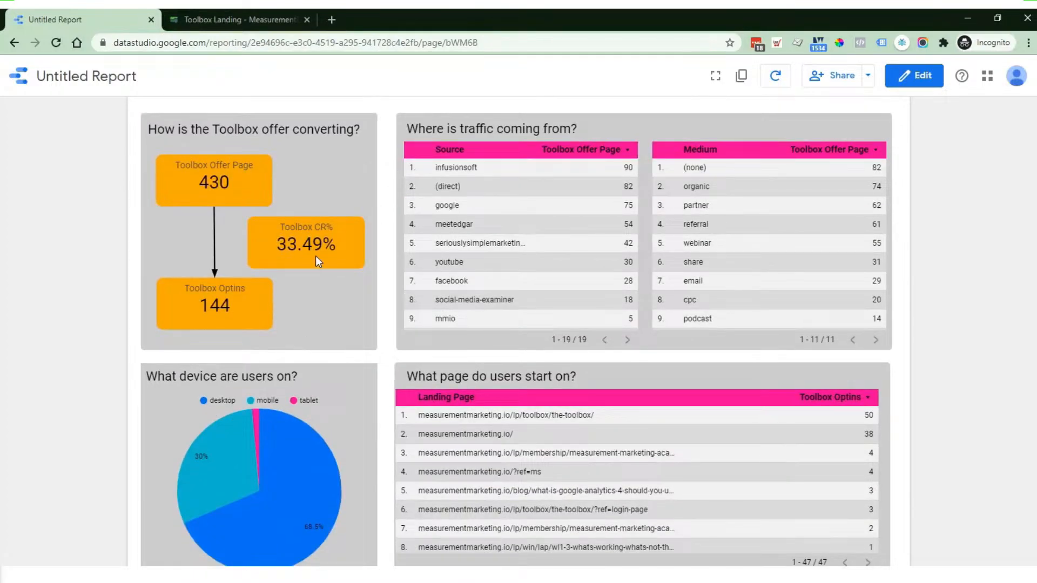
scroll(309, 262, down, 2)
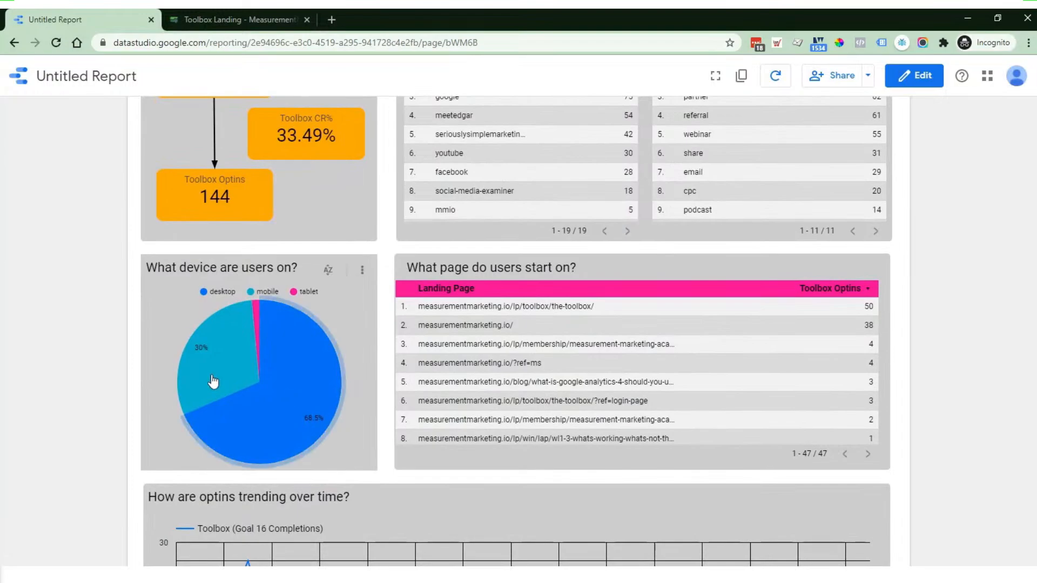
mouse_move(254, 381)
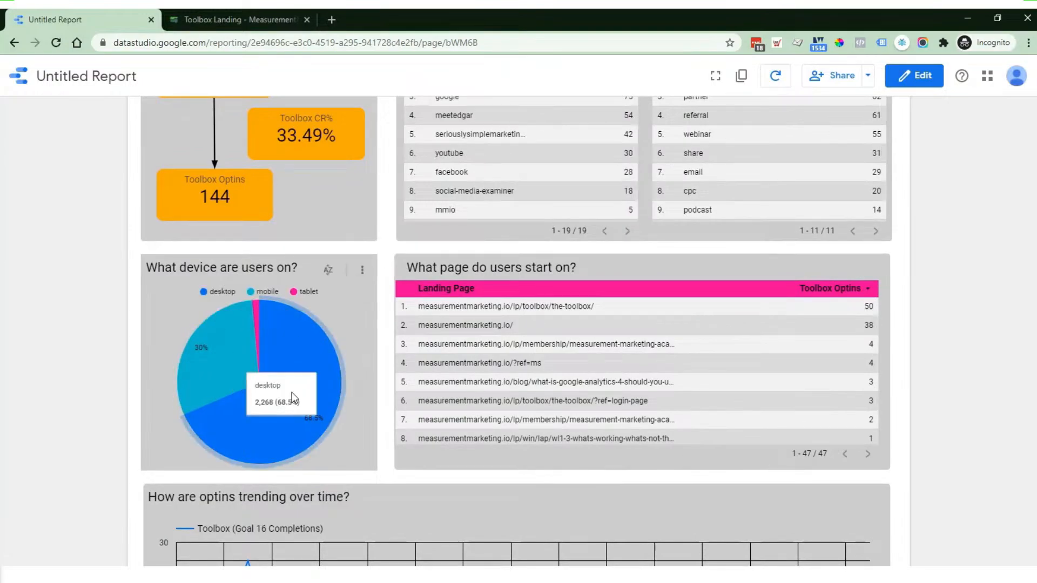
scroll(247, 373, down, 4)
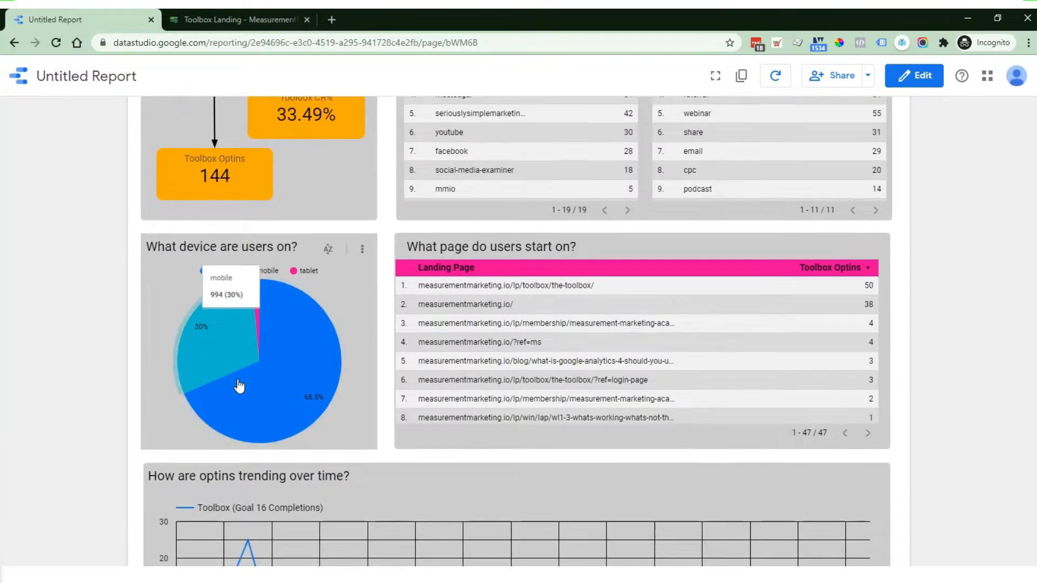
scroll(694, 435, up, 7)
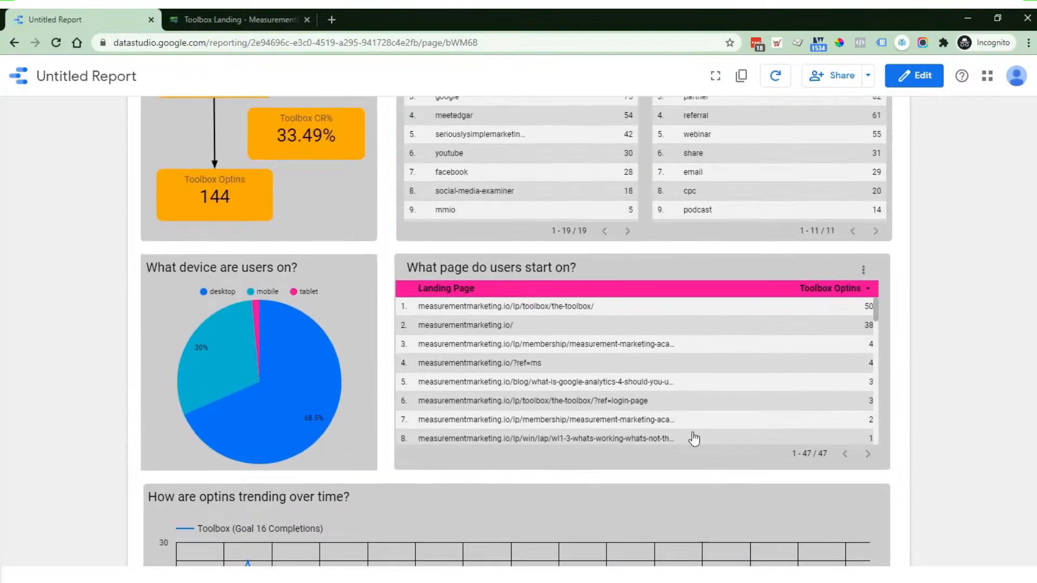
scroll(693, 438, up, 2)
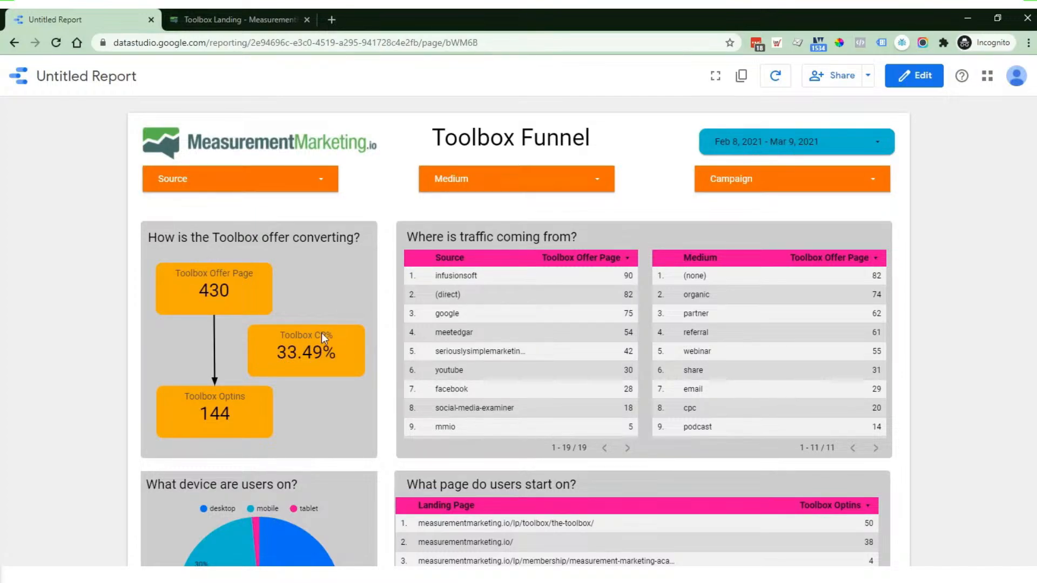
scroll(271, 417, down, 3)
scroll(329, 380, down, 4)
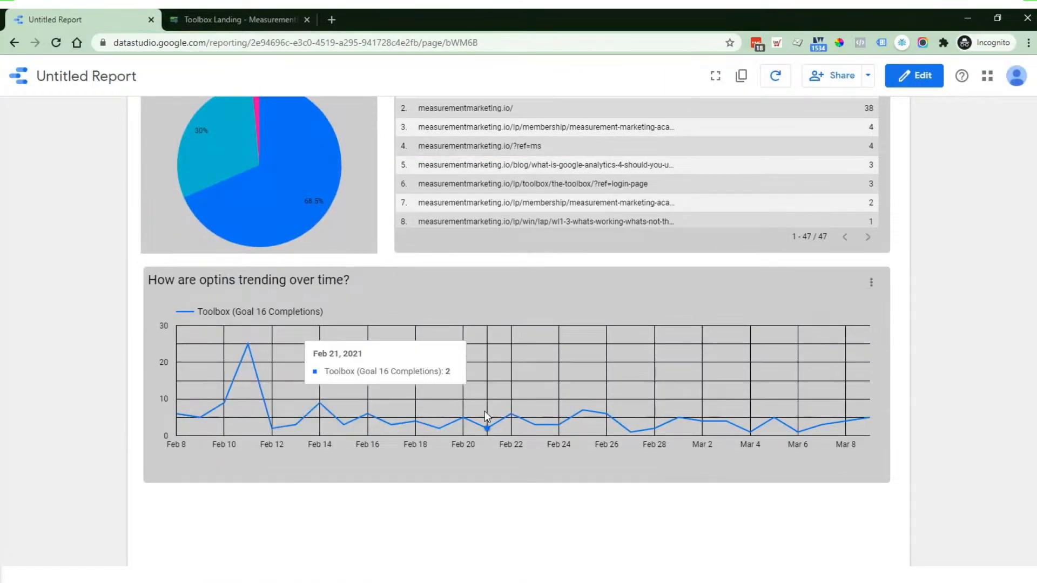
scroll(452, 444, down, 2)
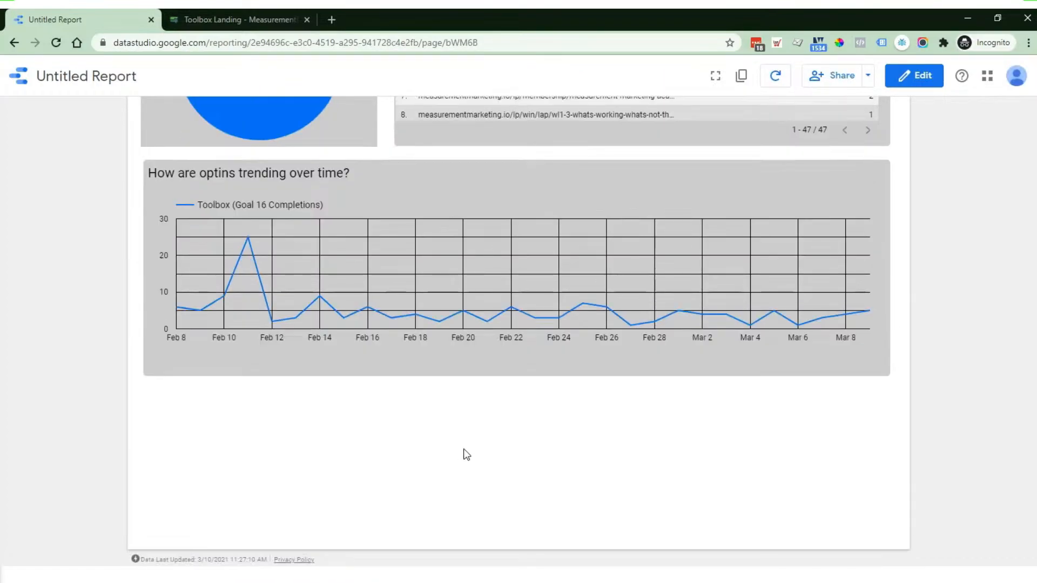
scroll(464, 452, up, 7)
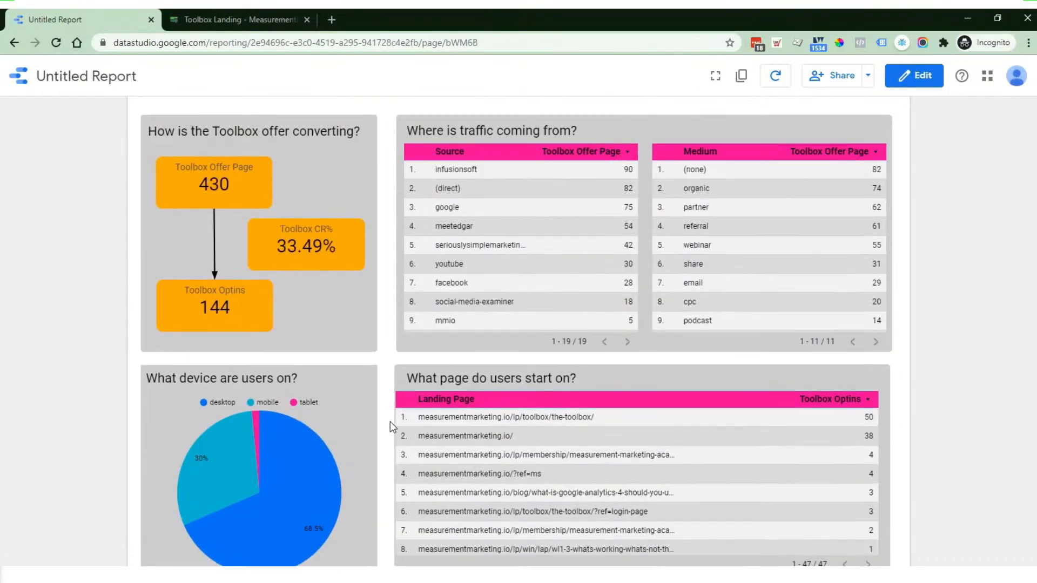
scroll(390, 421, down, 6)
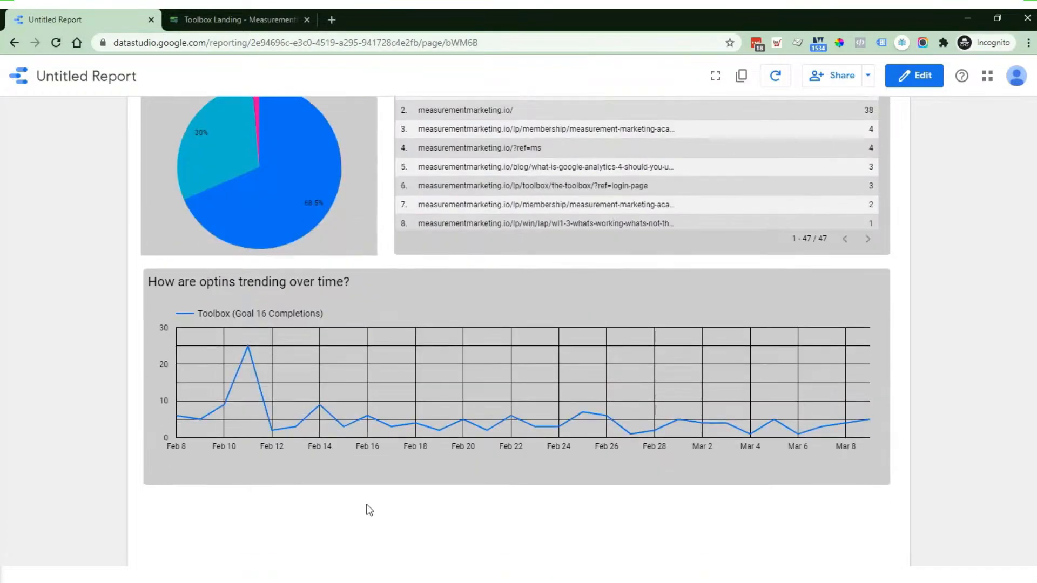
scroll(393, 484, up, 4)
scroll(588, 411, up, 4)
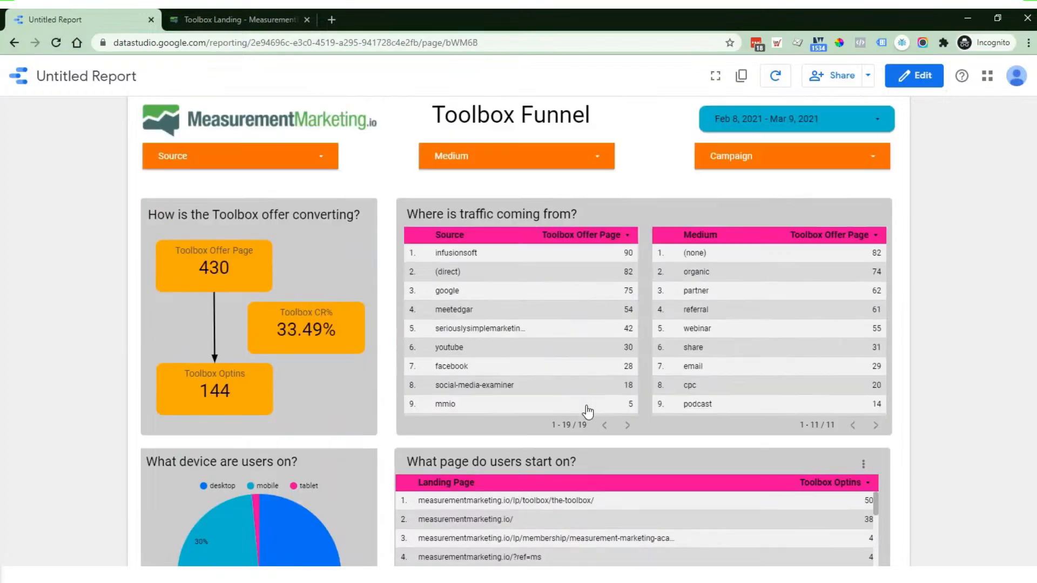
scroll(589, 411, up, 1)
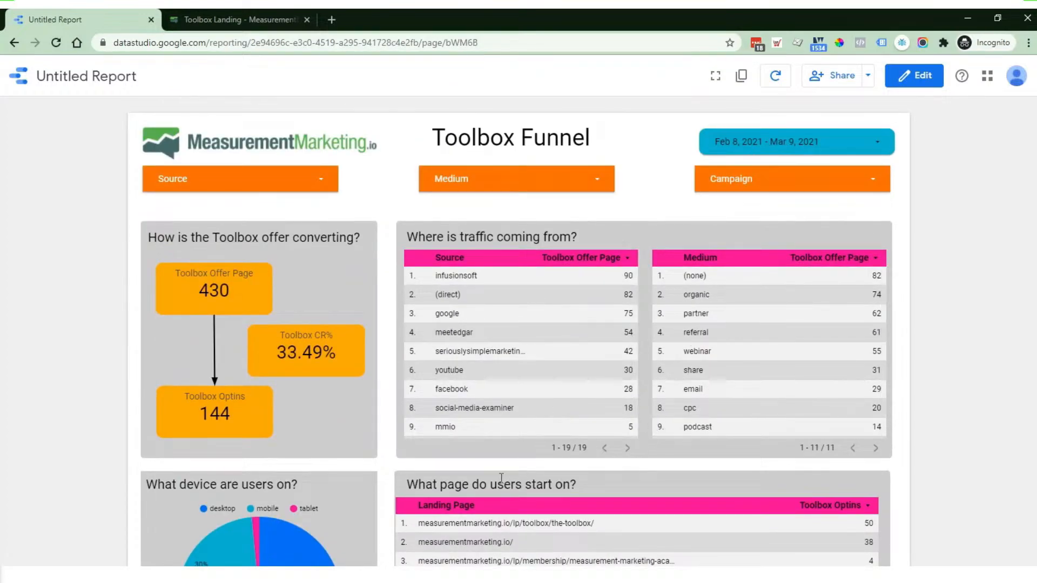
scroll(501, 477, down, 2)
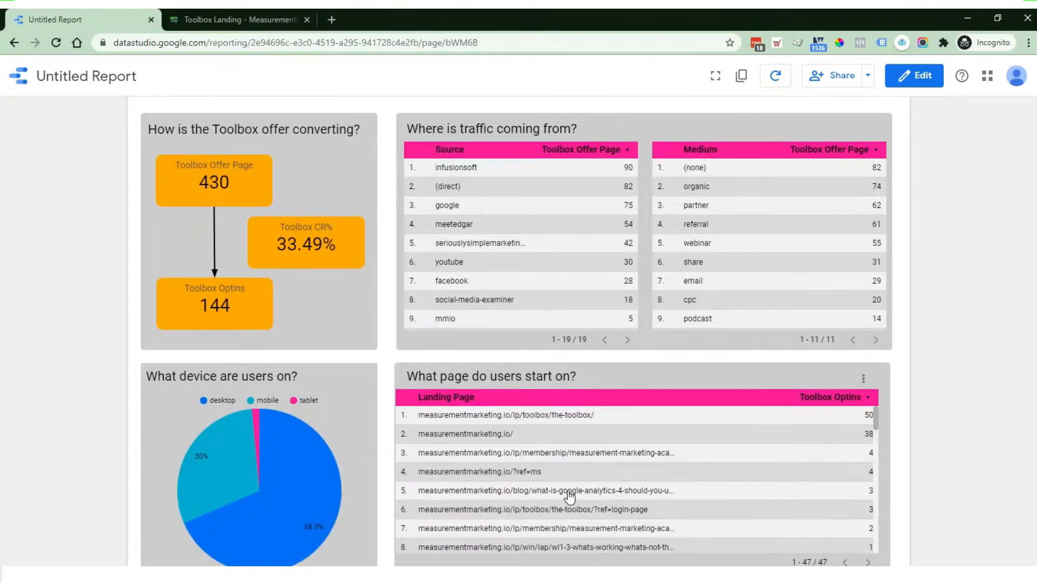
scroll(569, 494, up, 2)
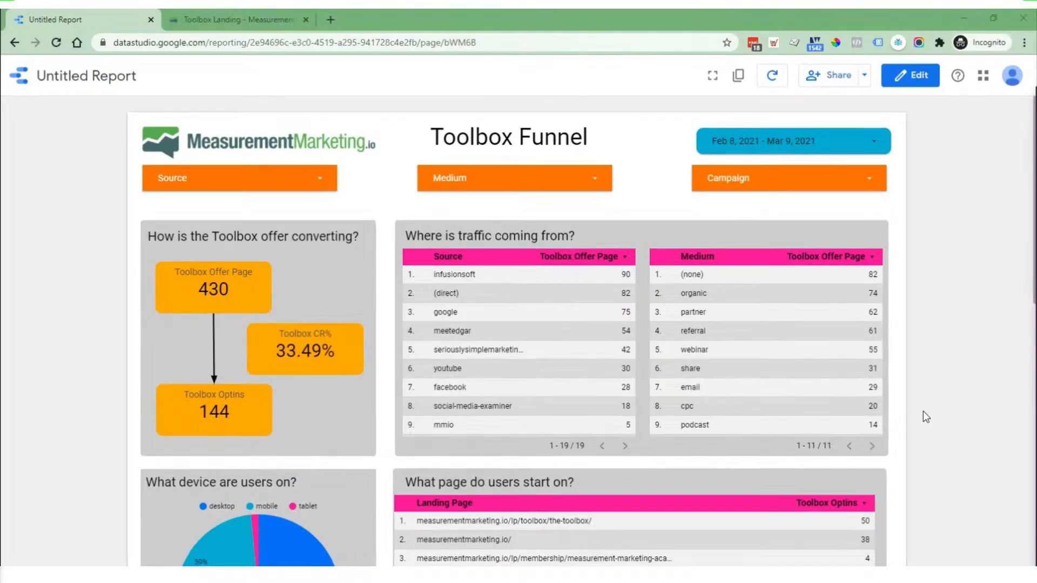
- Return the report to edit mode and rename it Demo Report
click(90, 73)
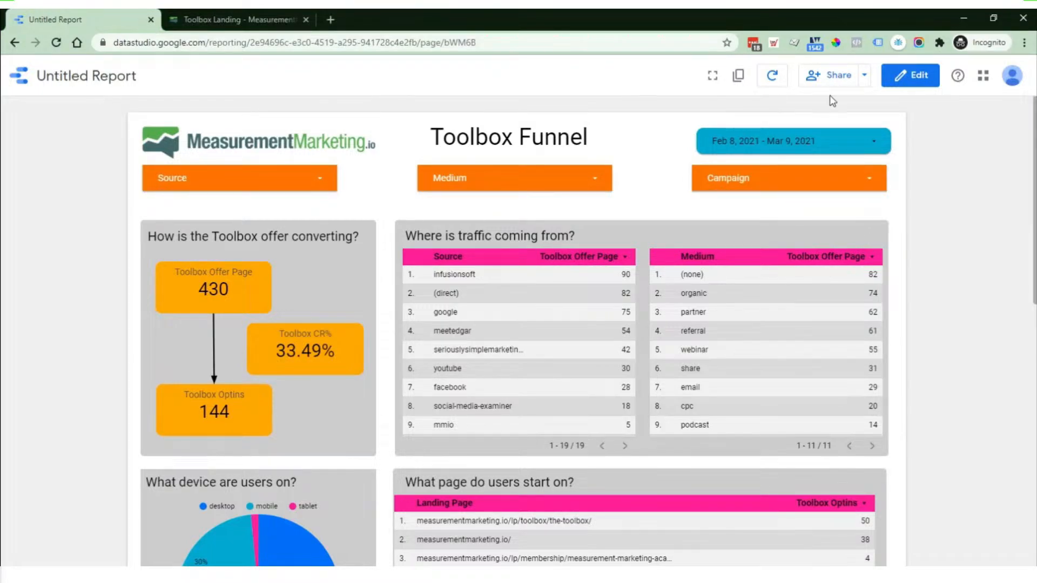
click(902, 81)
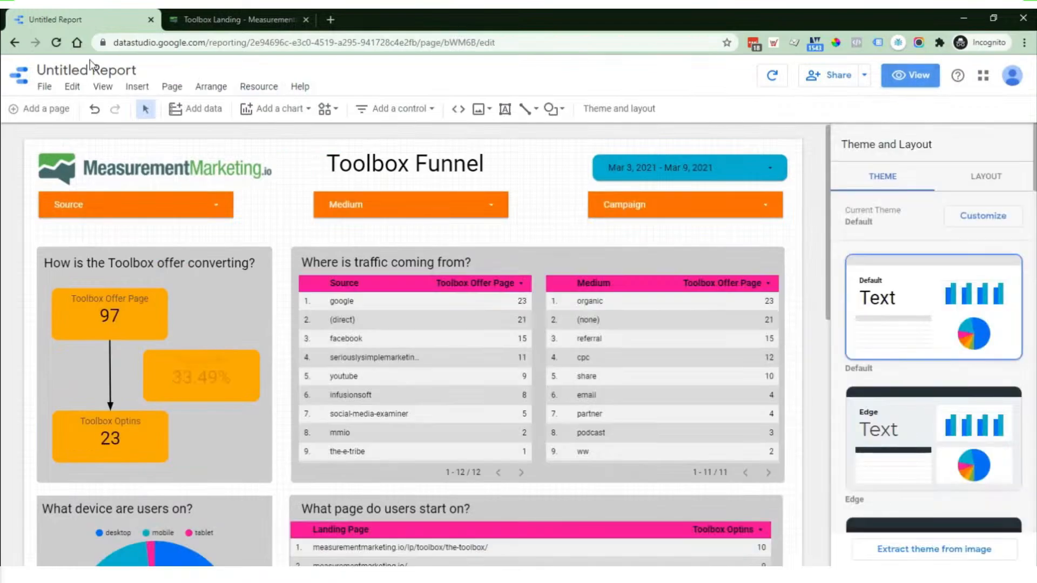
double_click(95, 67)
click(96, 65)
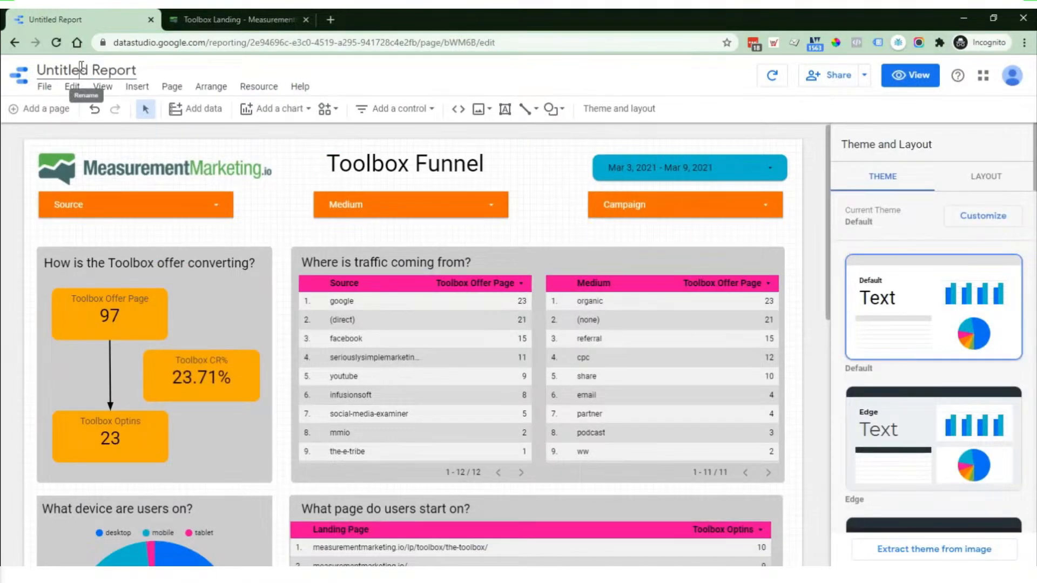
double_click(81, 69)
text(Demo)
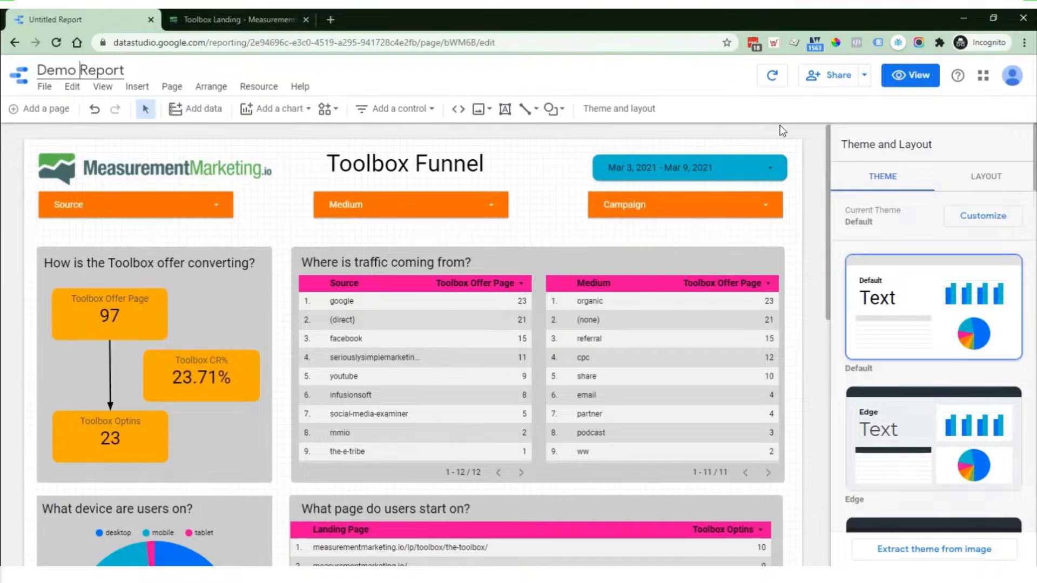
- Examine the access-level choices for adding people in the report's sharing settings, then cancel without sharing
click(835, 76)
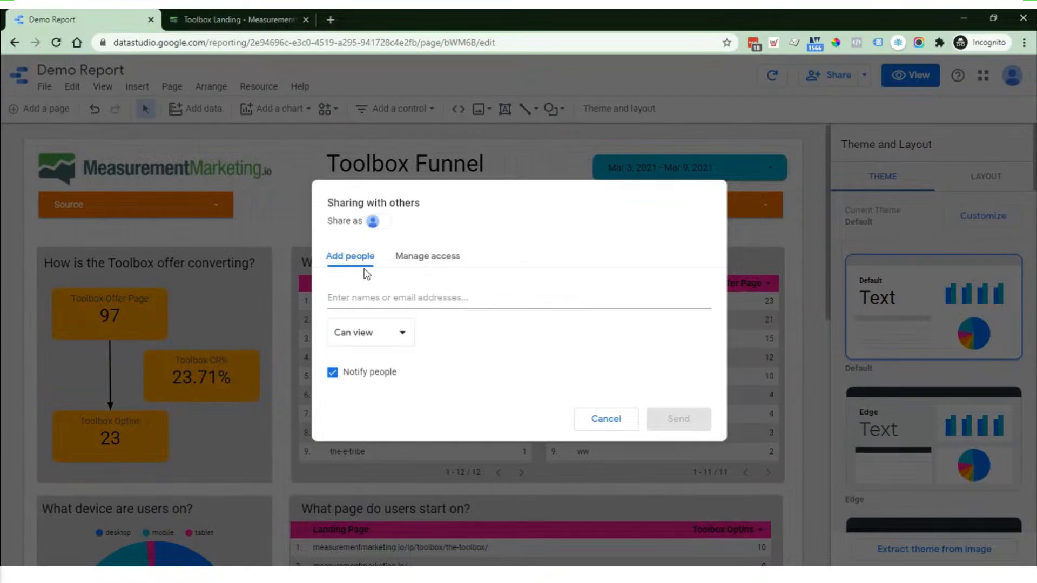
click(377, 331)
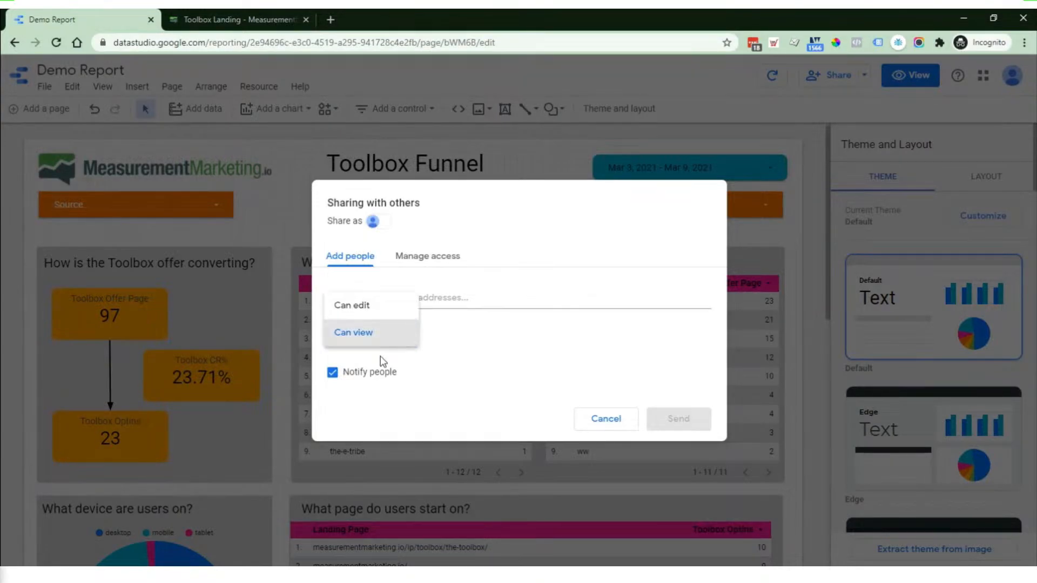
click(601, 429)
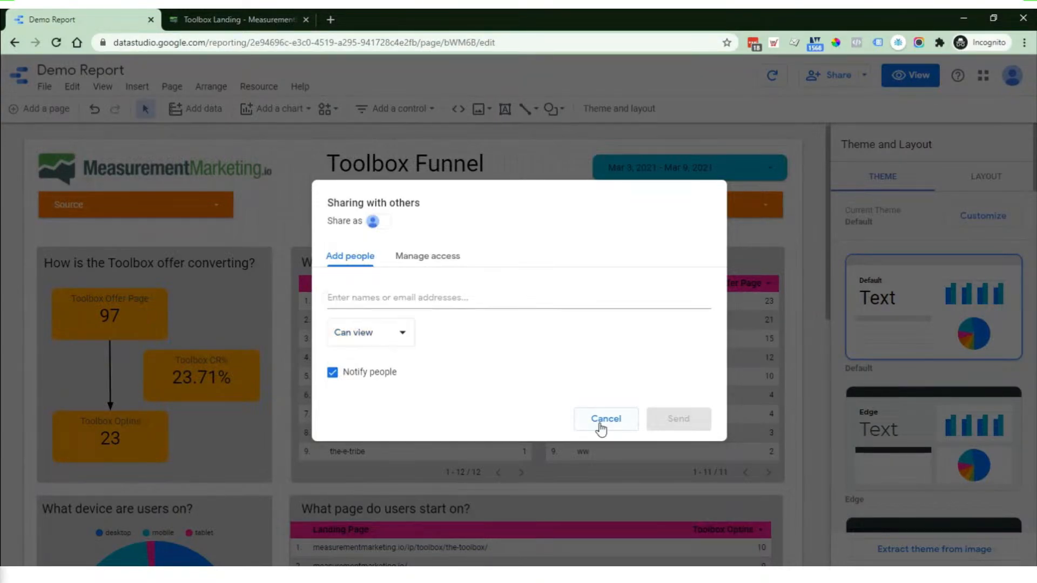
click(602, 429)
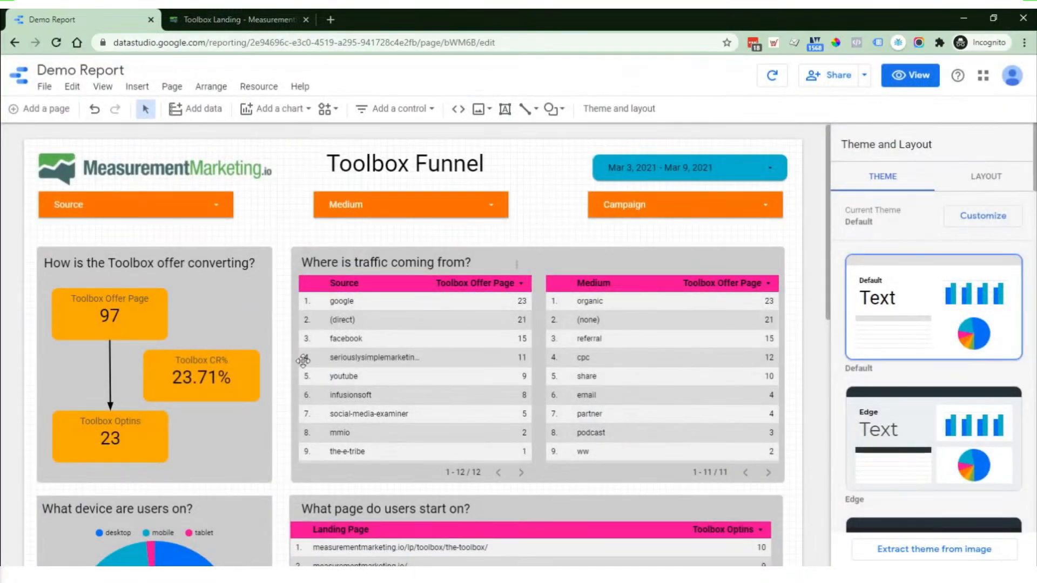